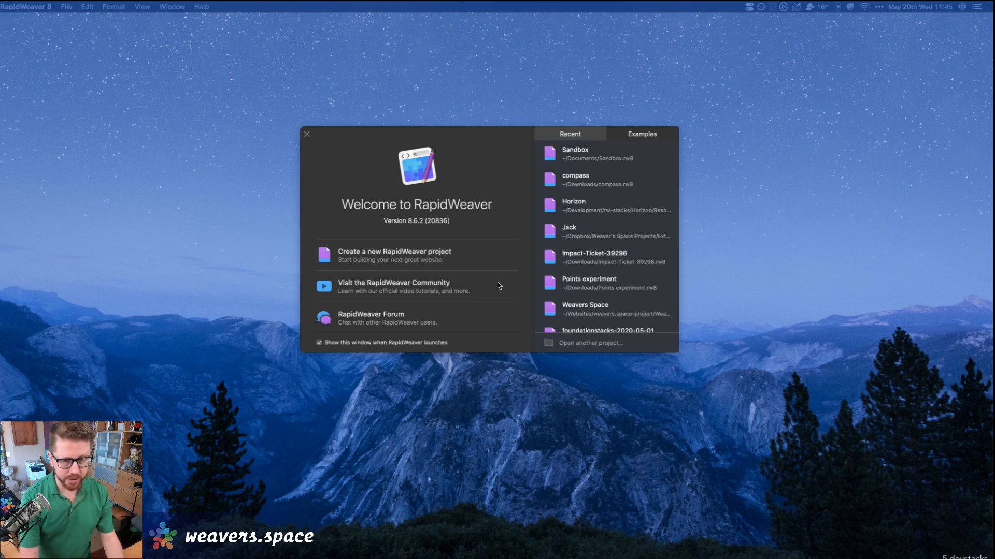
Create a new project, shrink its window and move it toward the middle of the desktop.
left_click(449, 134)
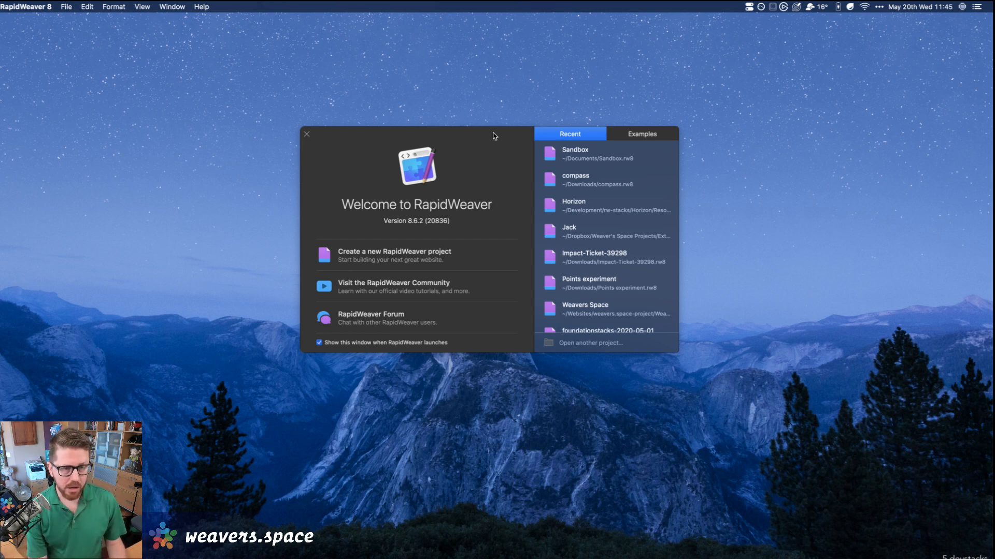
key("super+n")
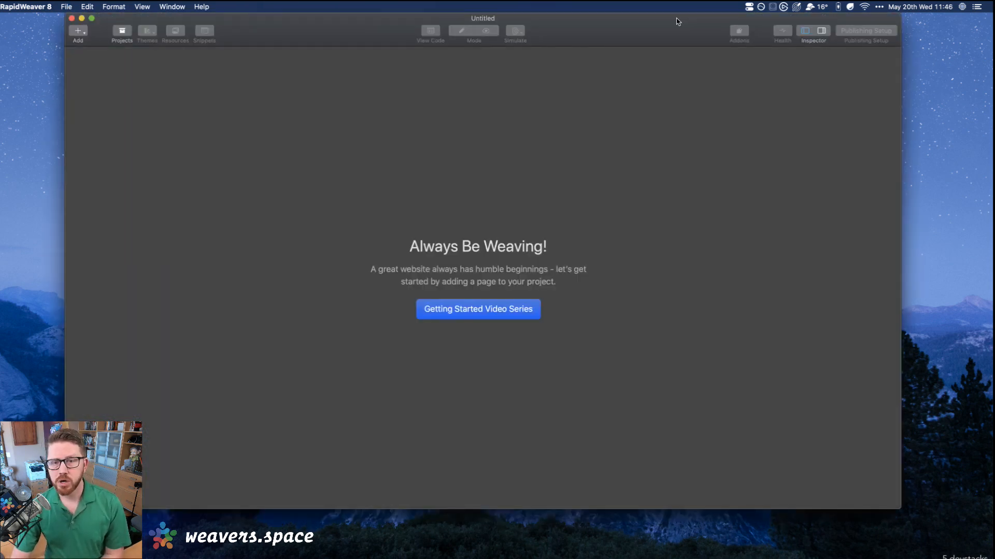
mouse_move(677, 20)
left_mouse_down()
mouse_move(675, 63)
mouse_move(672, 36)
left_mouse_up()
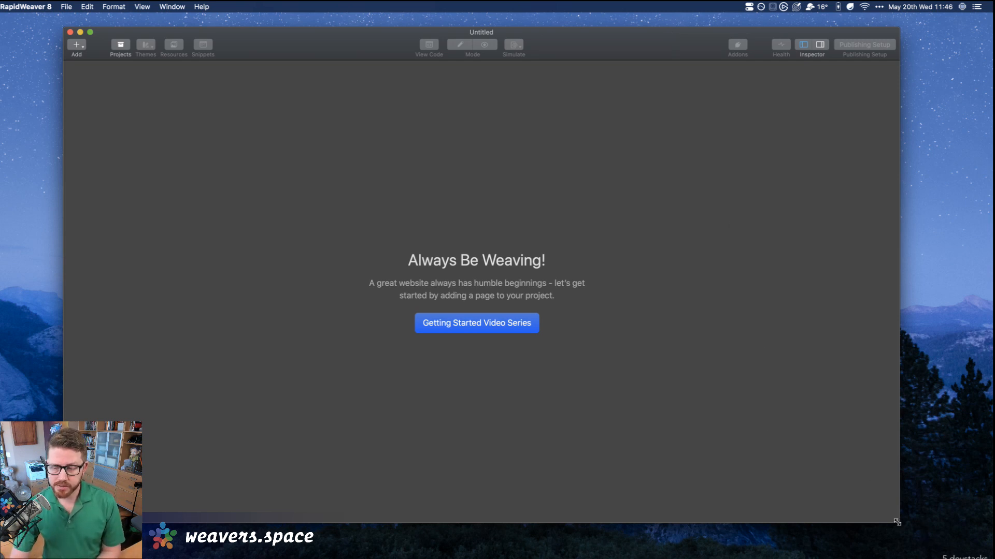
left_click_drag(896, 522, 708, 458)
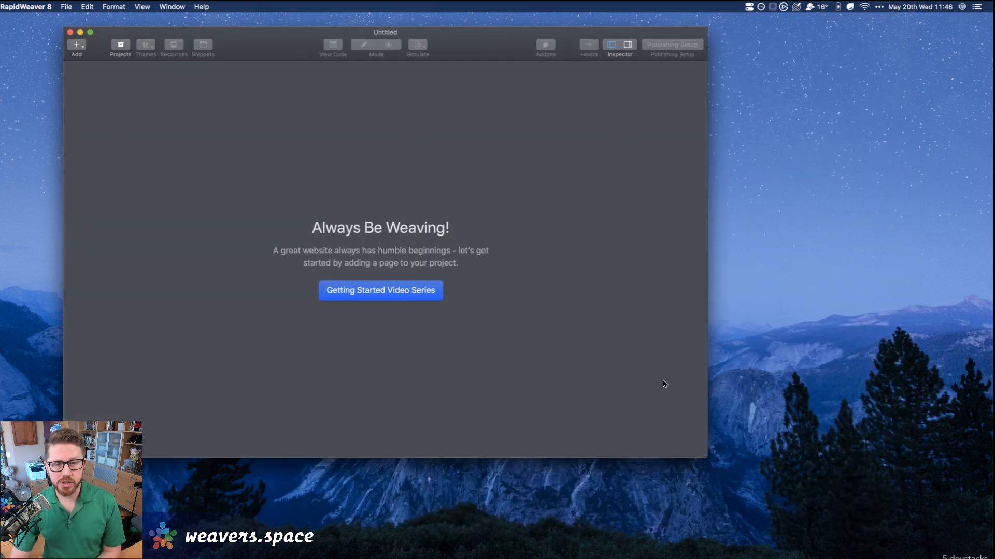
left_click_drag(496, 33, 600, 65)
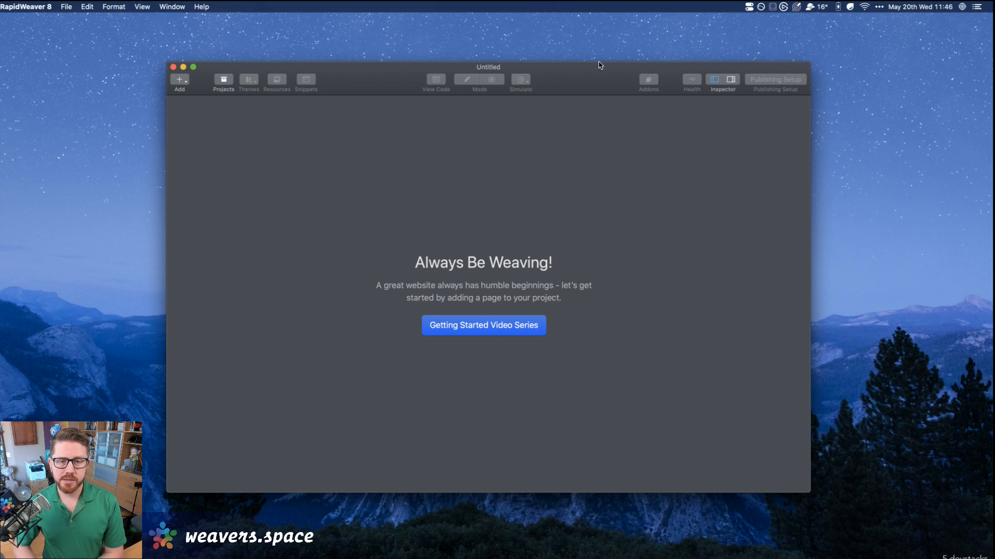
Add a Stacks page to the empty project.
left_click(179, 80)
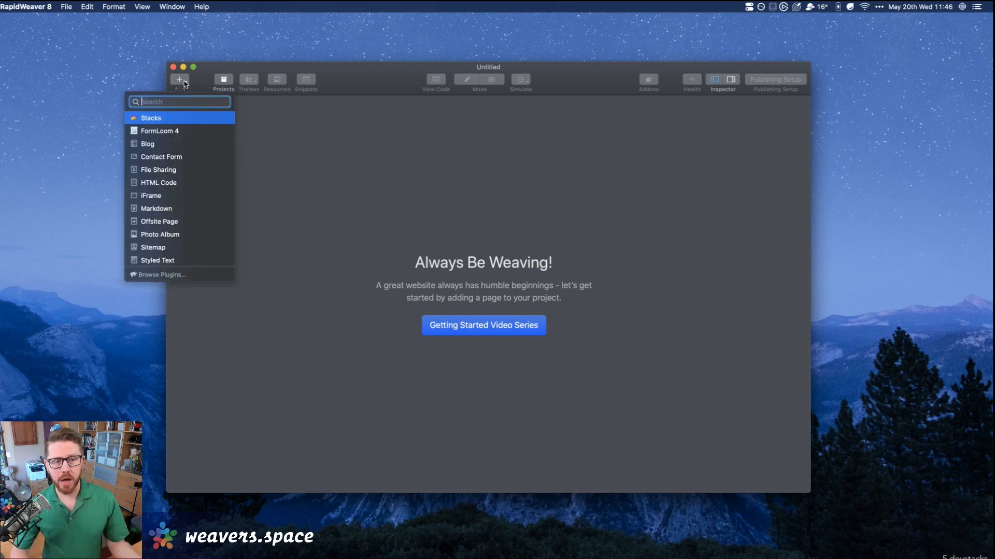
left_click(166, 118)
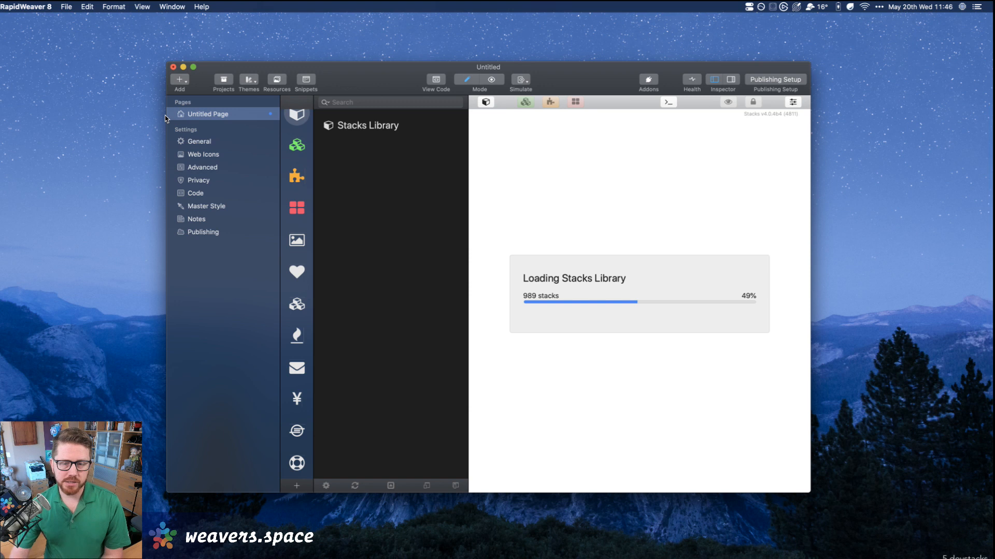
left_click_drag(386, 73, 391, 77)
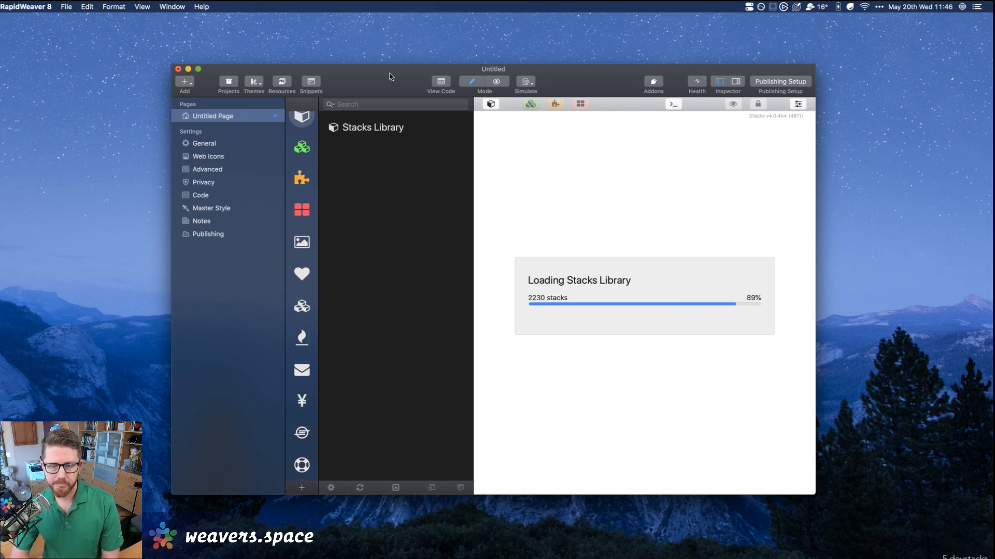
Filter the themes to RapidWeaver 8 Themes and apply the Climate theme to the project.
left_click(254, 82)
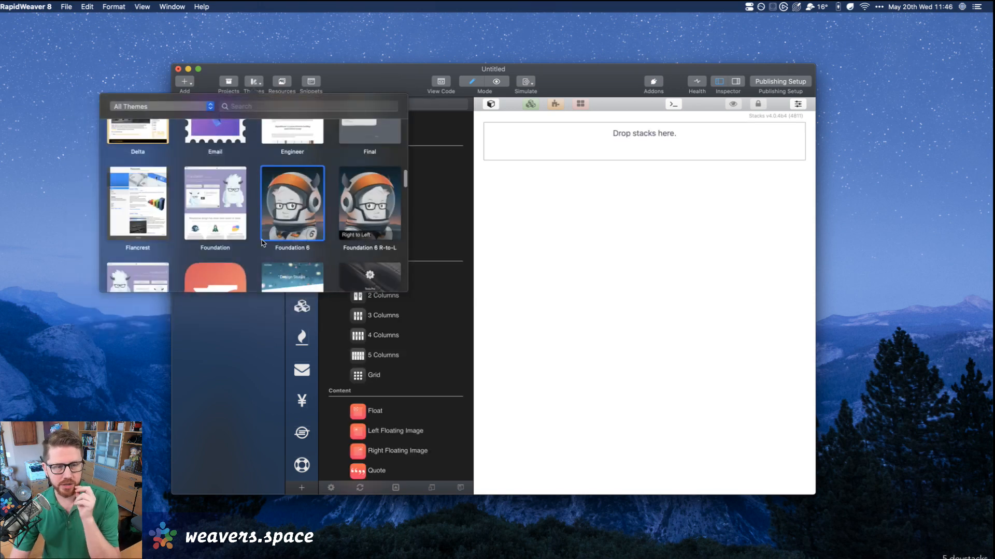
scroll(263, 243, "up", 5)
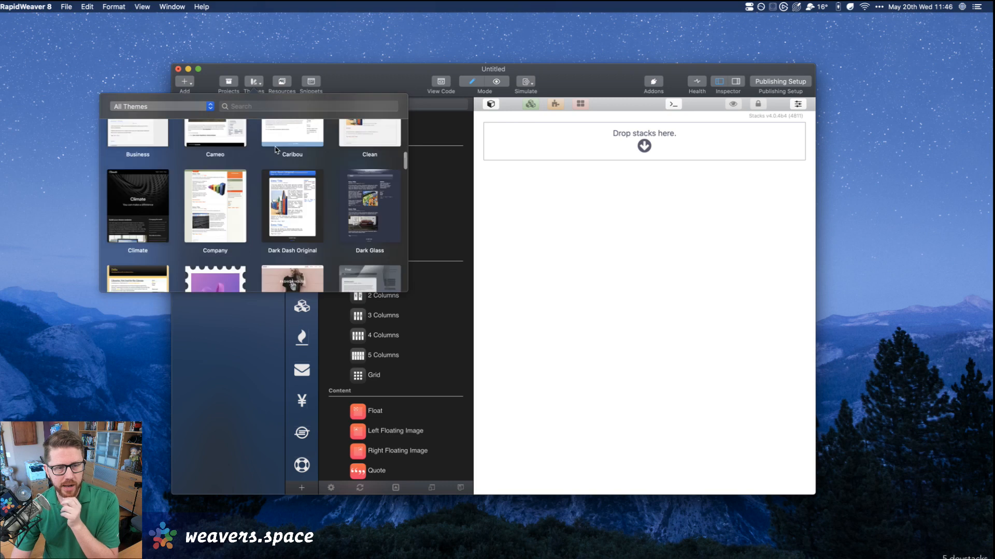
scroll(275, 150, "down", 10)
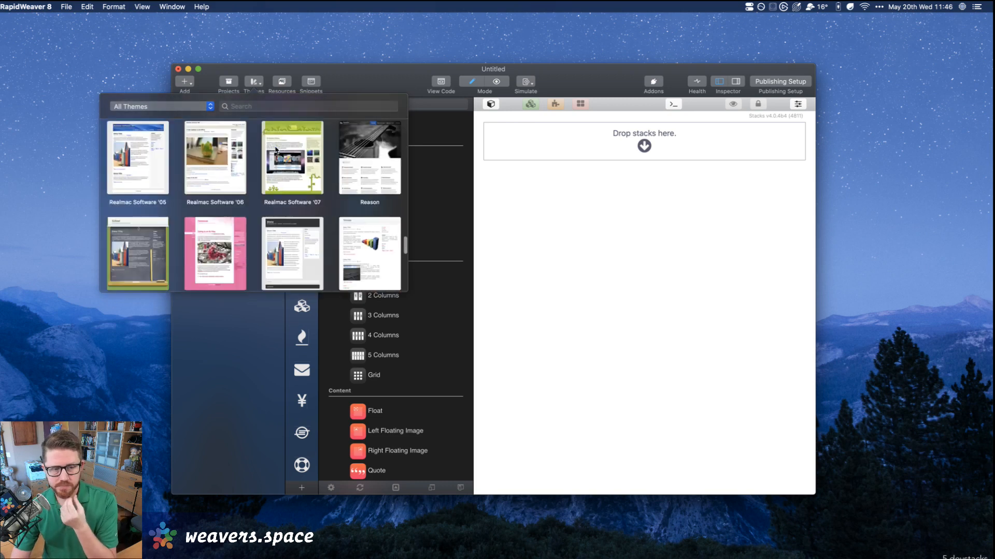
scroll(273, 150, "up", 15)
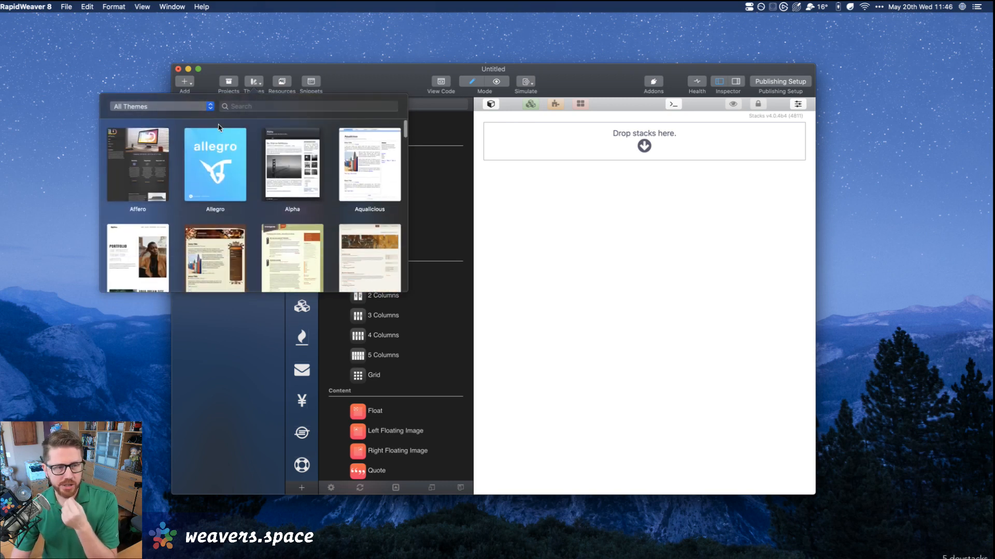
left_click(195, 106)
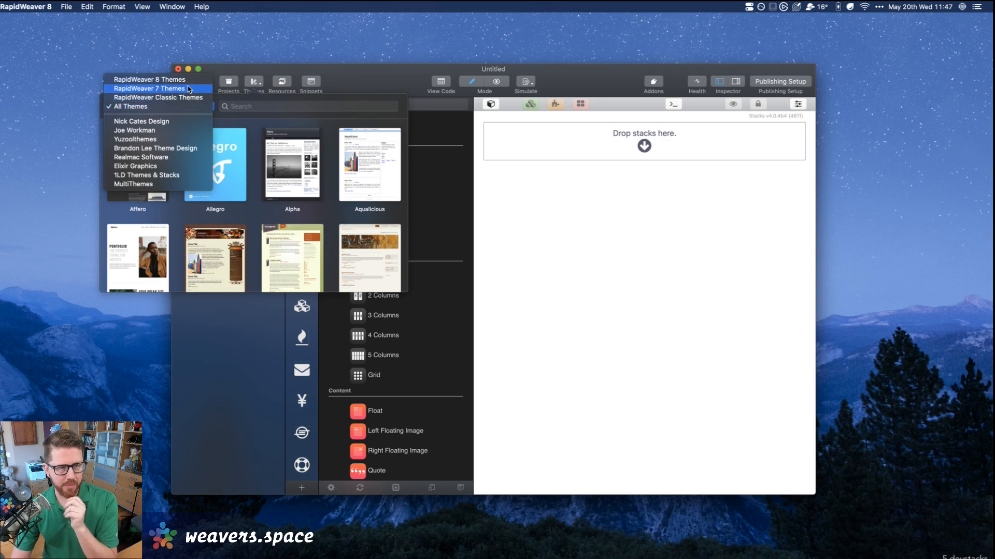
left_click(150, 79)
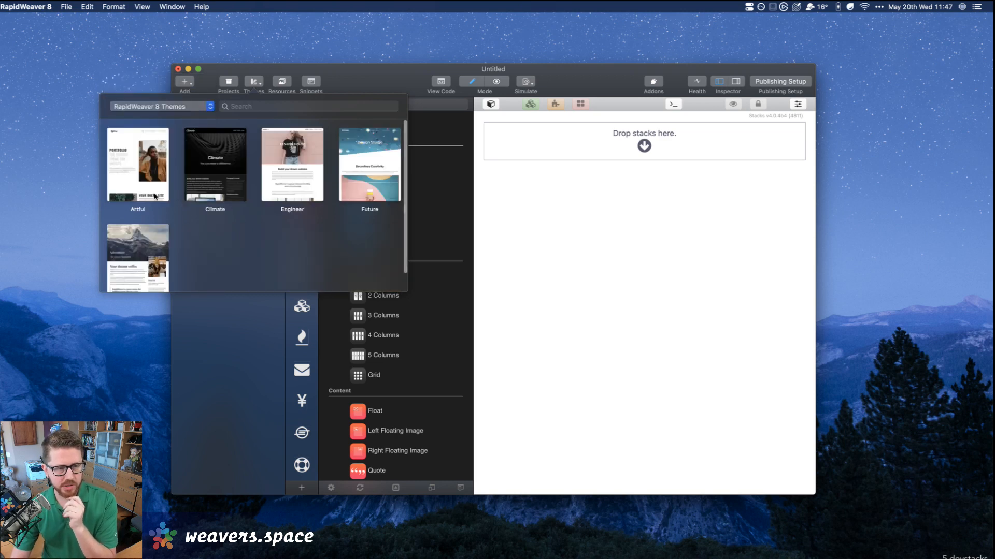
left_click(214, 161)
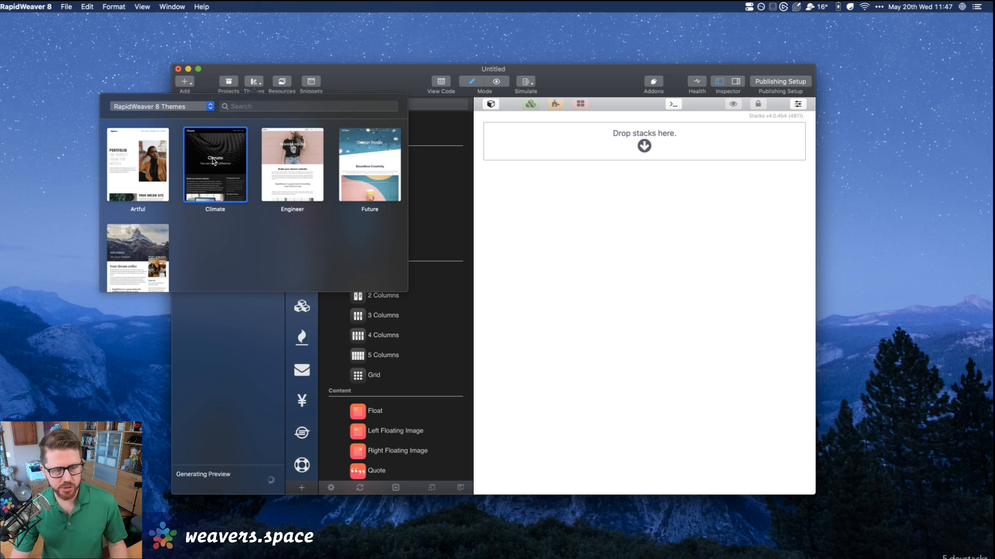
left_click(216, 418)
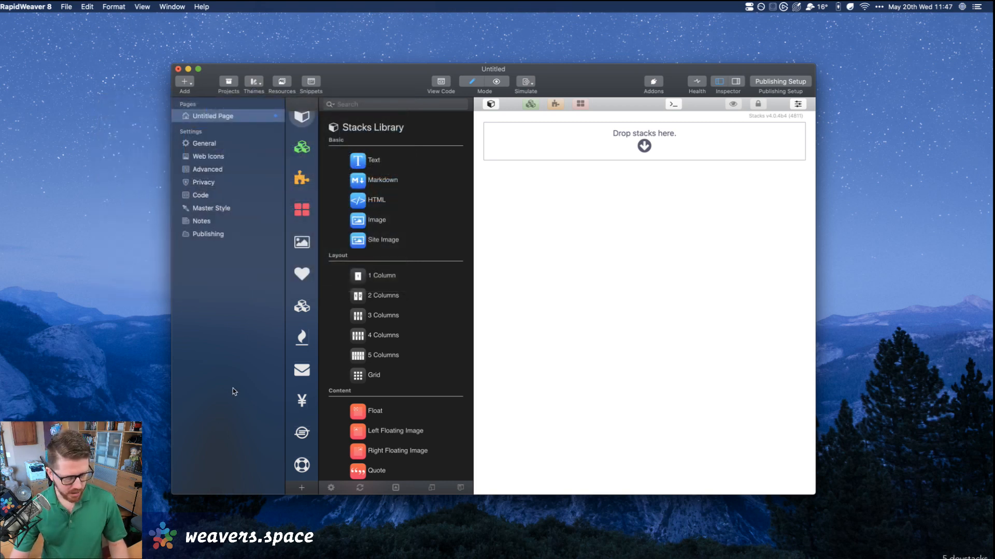
Preview the page and examine its title, slogan and footer, comparing them with the site's general settings.
left_click(496, 82)
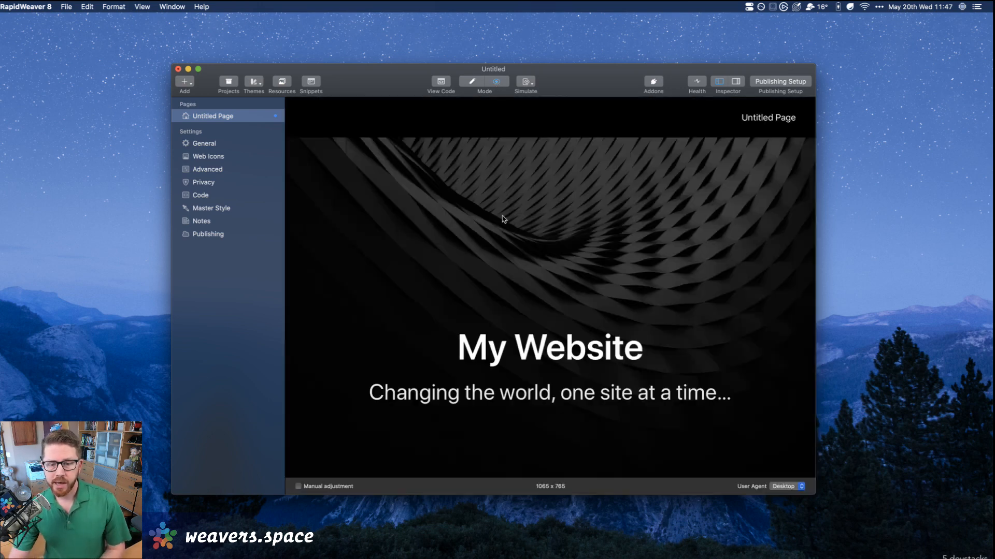
scroll(492, 378, "down", 5)
scroll(490, 378, "up", 5)
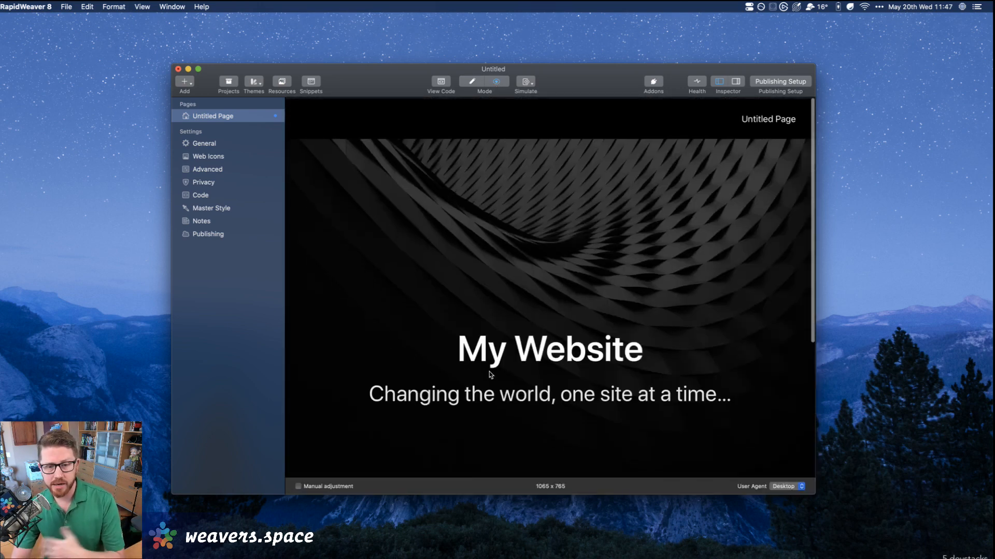
scroll(501, 232, "down", 5)
scroll(502, 231, "up", 5)
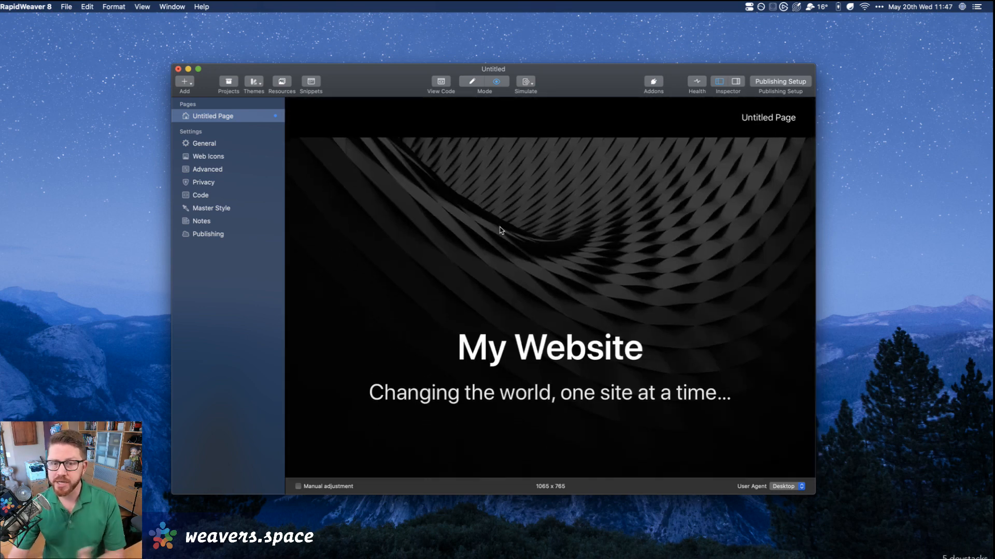
scroll(509, 224, "down", 5)
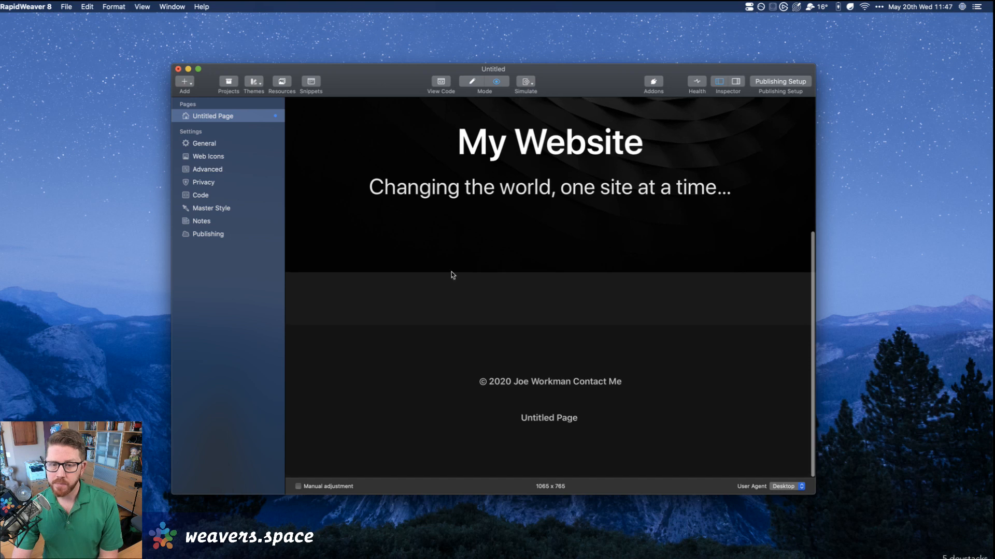
left_click(203, 144)
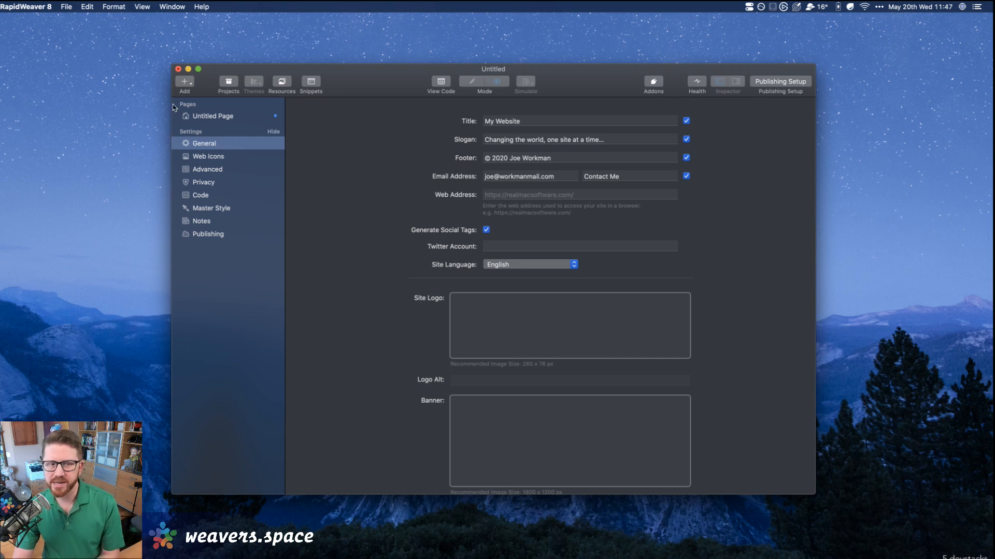
left_click(218, 116)
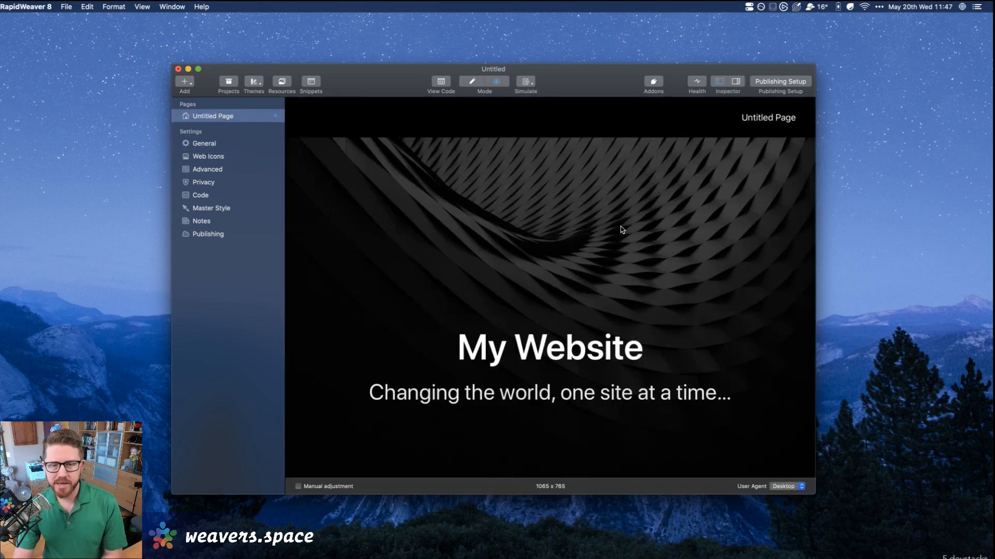
scroll(570, 205, "down", 5)
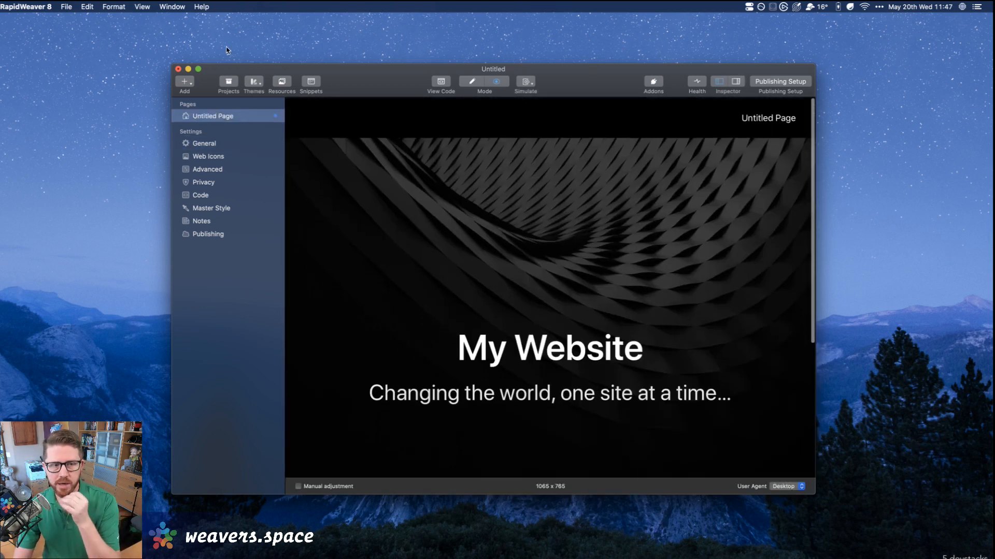
Return the page to edit mode and review the available page types and the general site settings.
key("super+r")
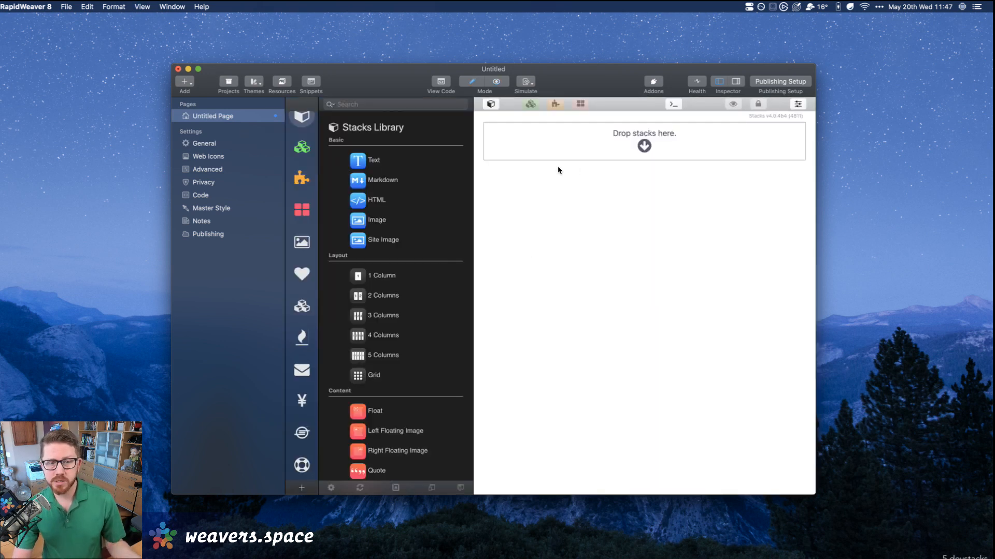
left_click(363, 162)
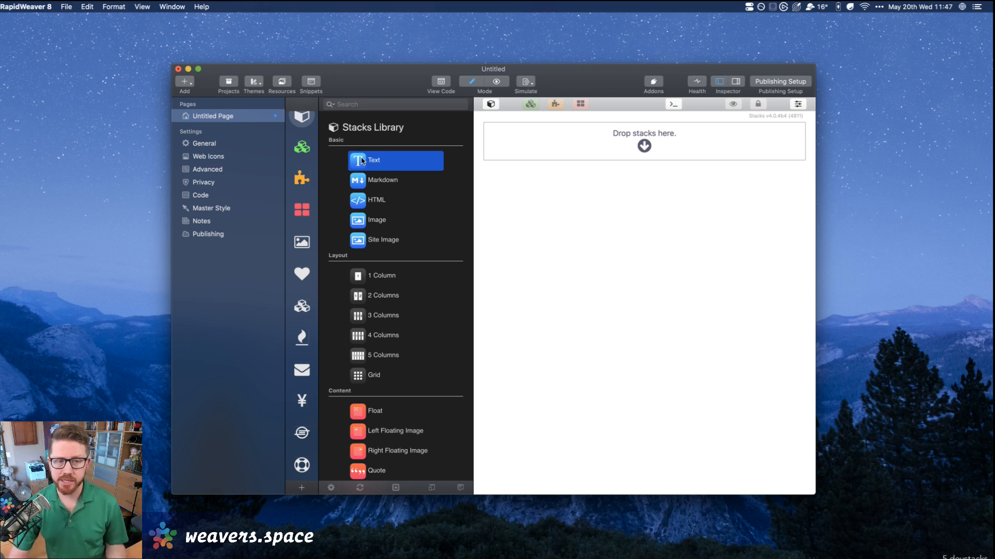
left_click(185, 82)
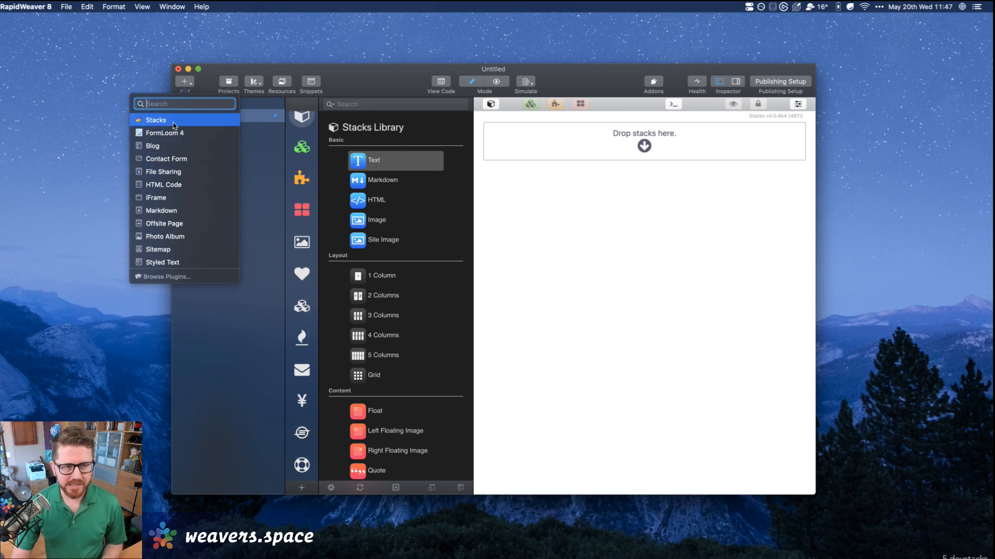
left_click(281, 138)
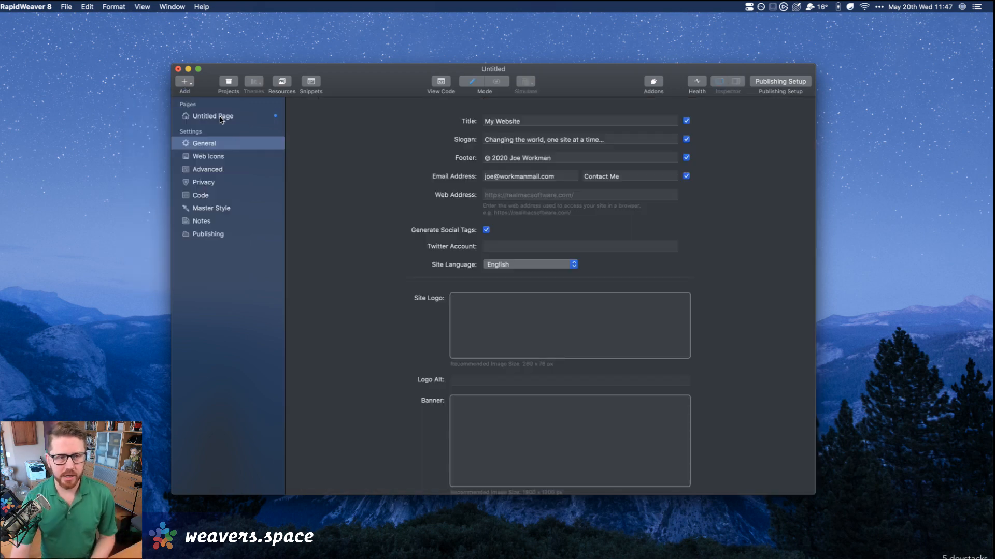
left_click(217, 114)
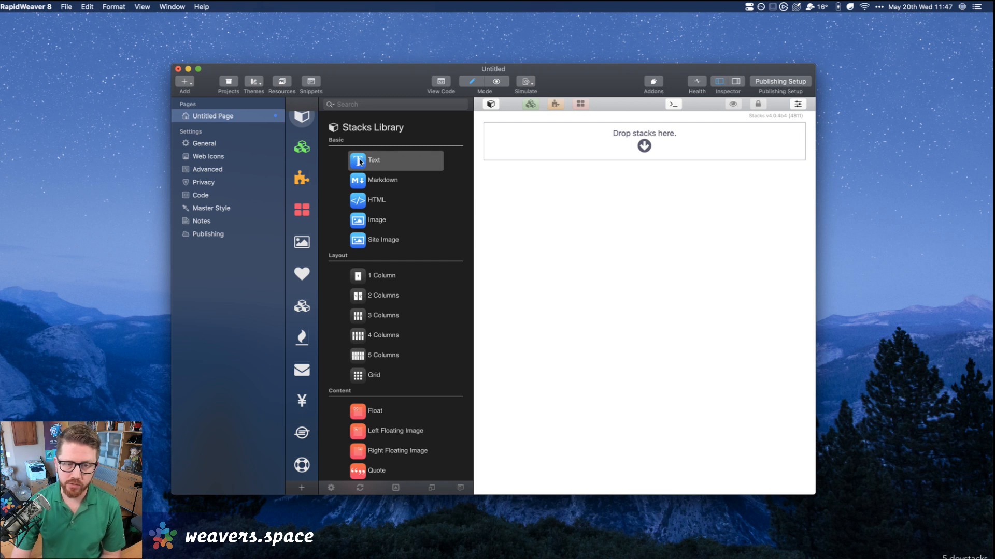
Examine the Basic, Layout and Content stacks in the Stacks Library.
left_click(362, 275)
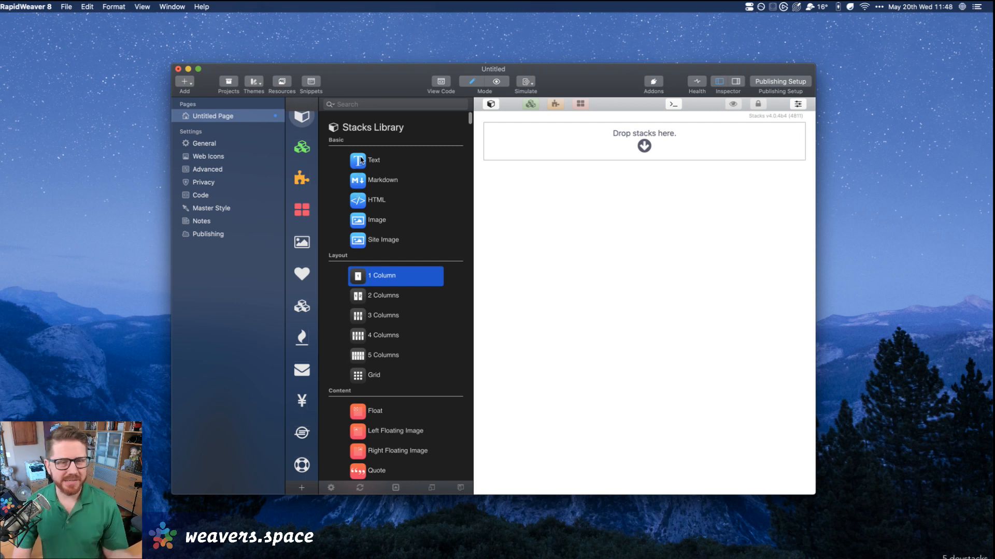
scroll(296, 160, "up", 2)
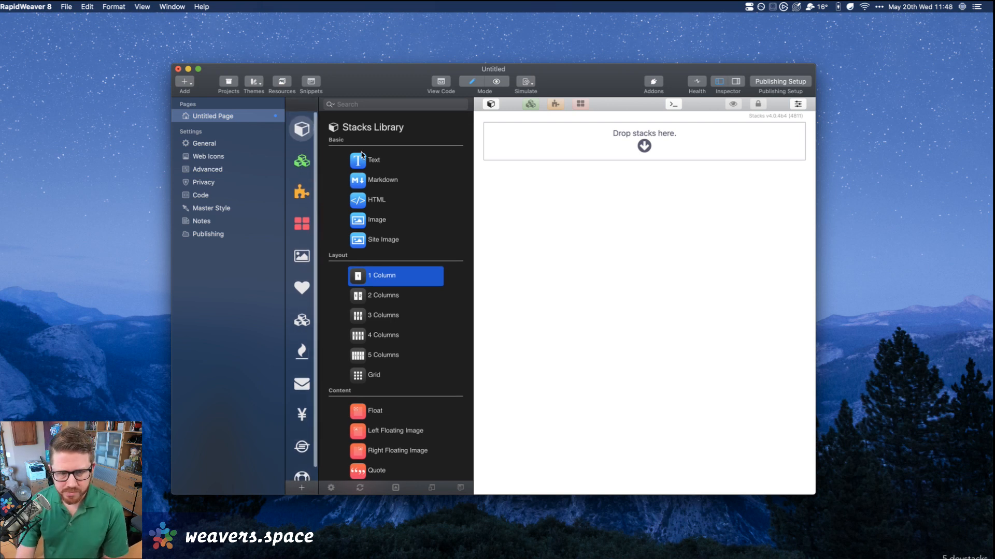
scroll(339, 294, "up", 1)
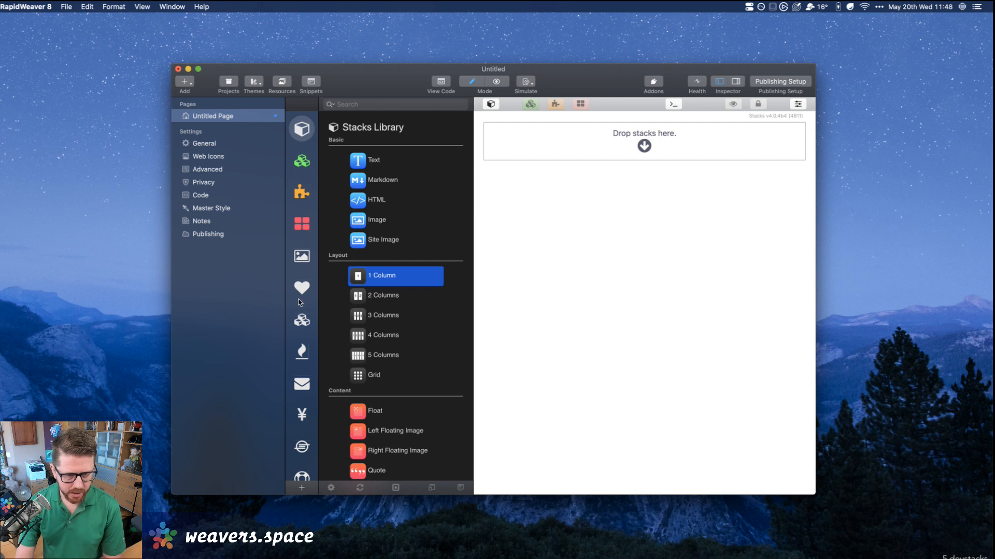
scroll(371, 257, "down", 5)
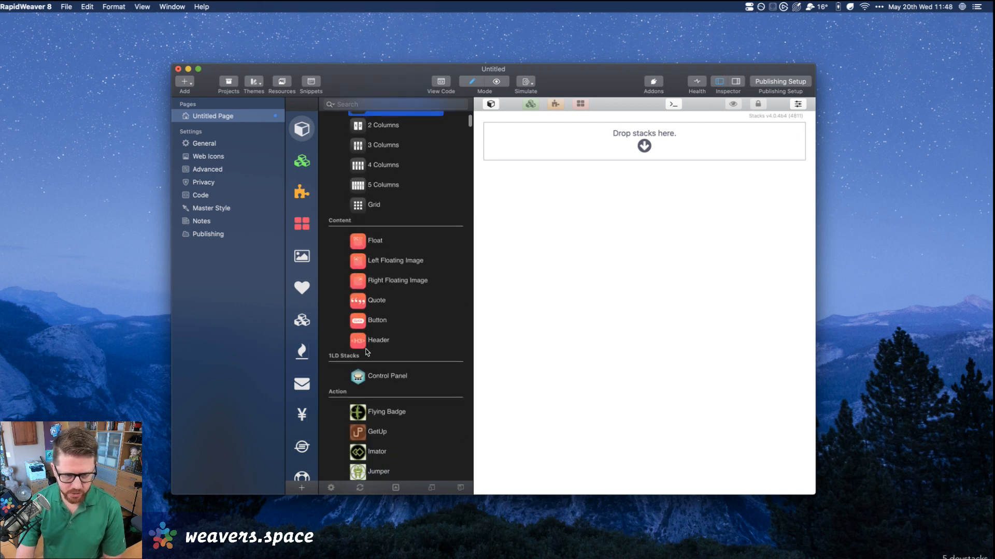
left_click(364, 340)
scroll(364, 341, "up", 5)
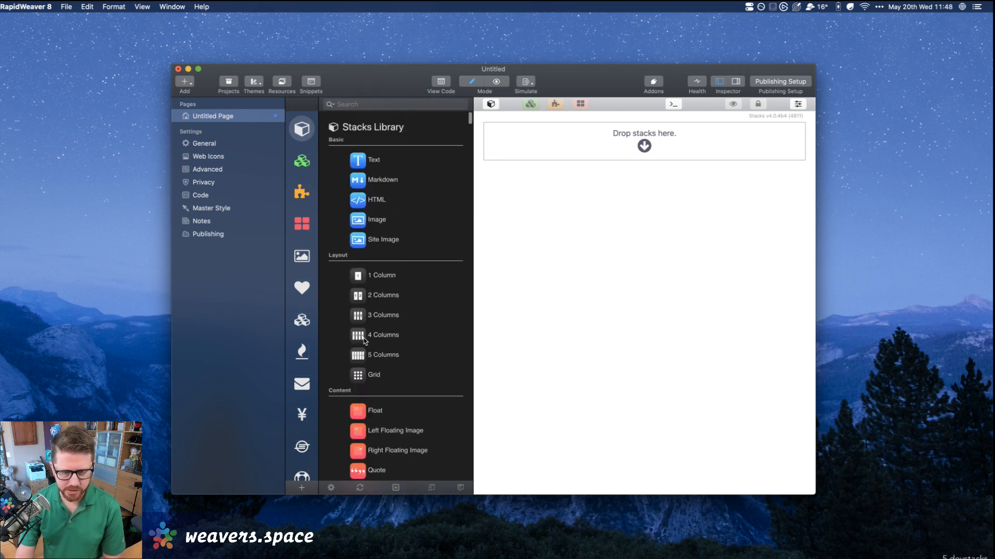
scroll(365, 342, "down", 1)
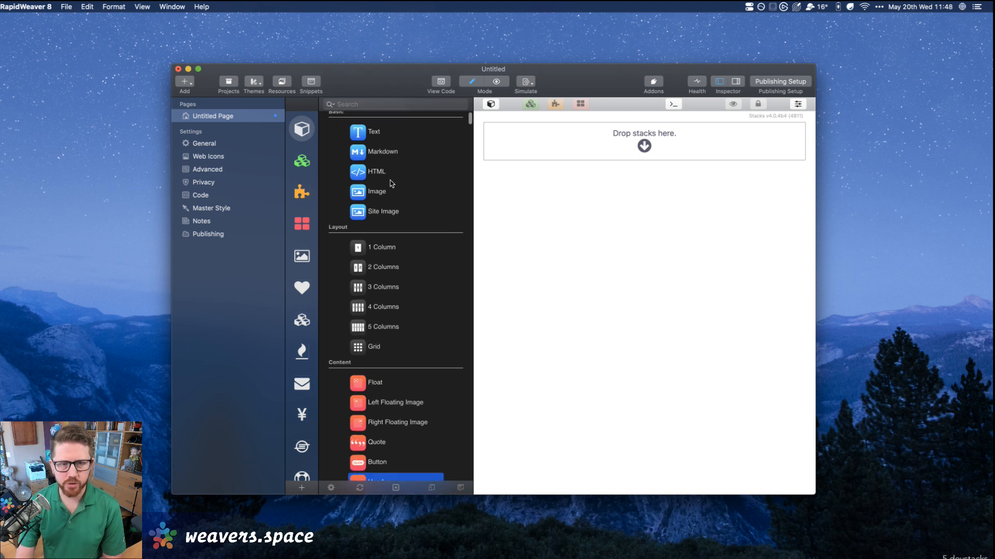
scroll(392, 183, "up", 1)
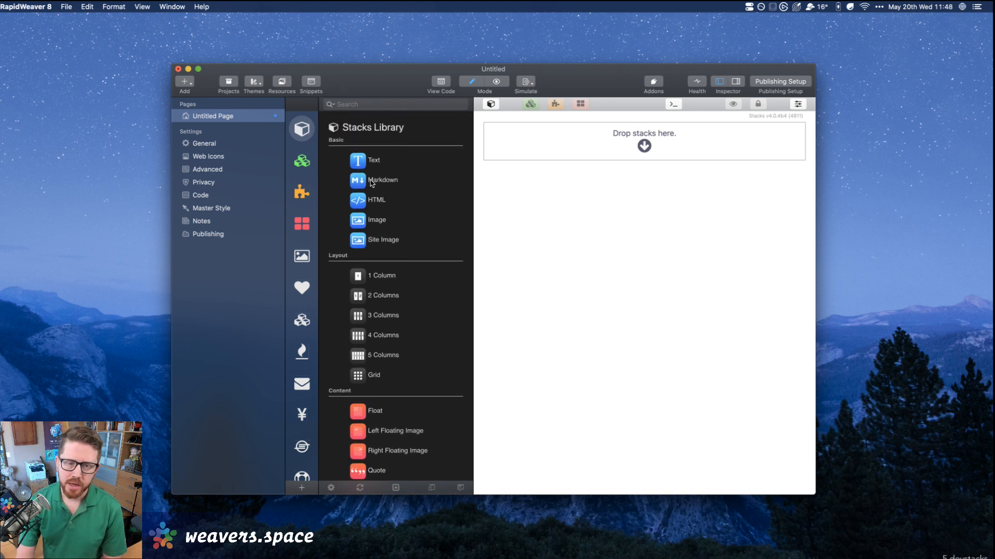
Add a 2 Columns stack to the empty page and place a Text stack in each column.
left_click(358, 295)
left_click_drag(357, 297, 602, 151)
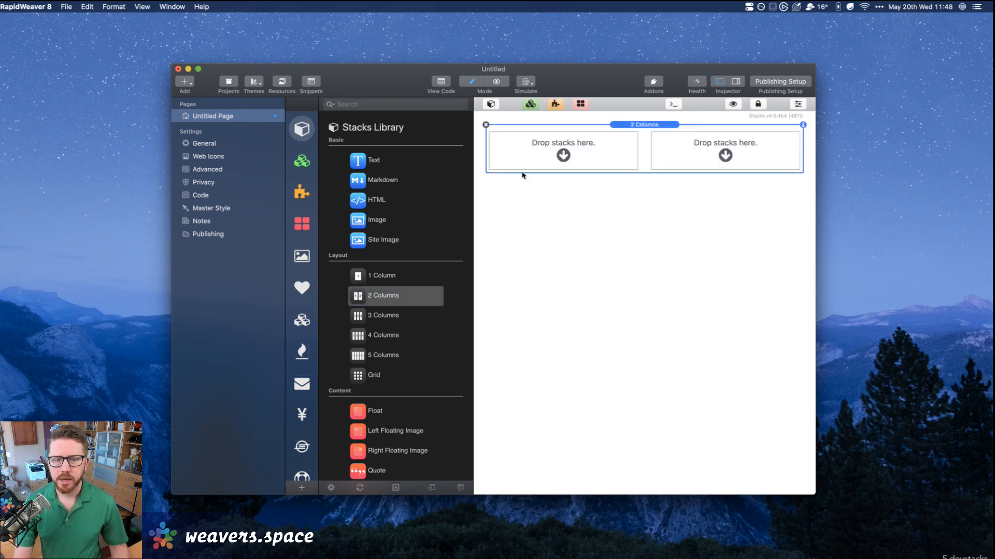
left_click(369, 162)
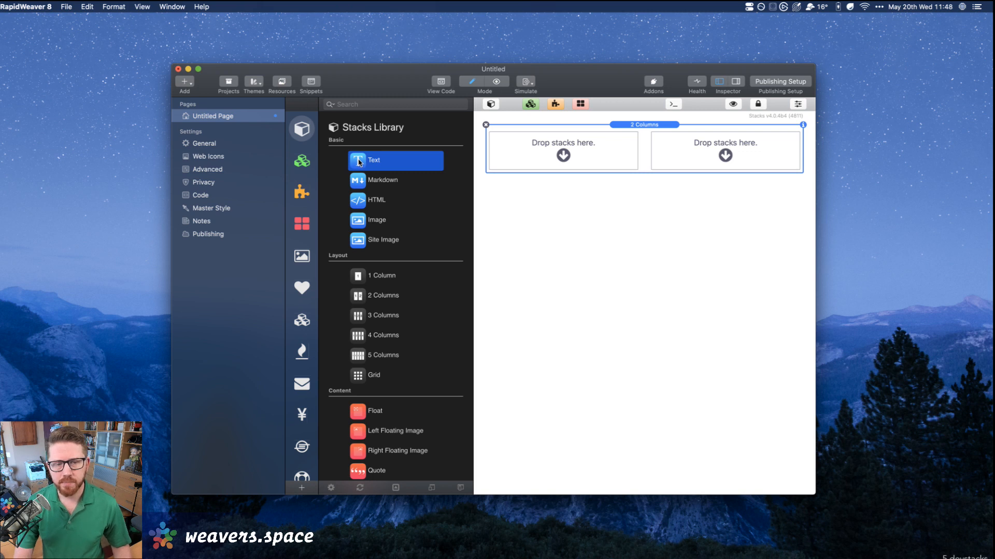
left_click_drag(359, 163, 716, 153)
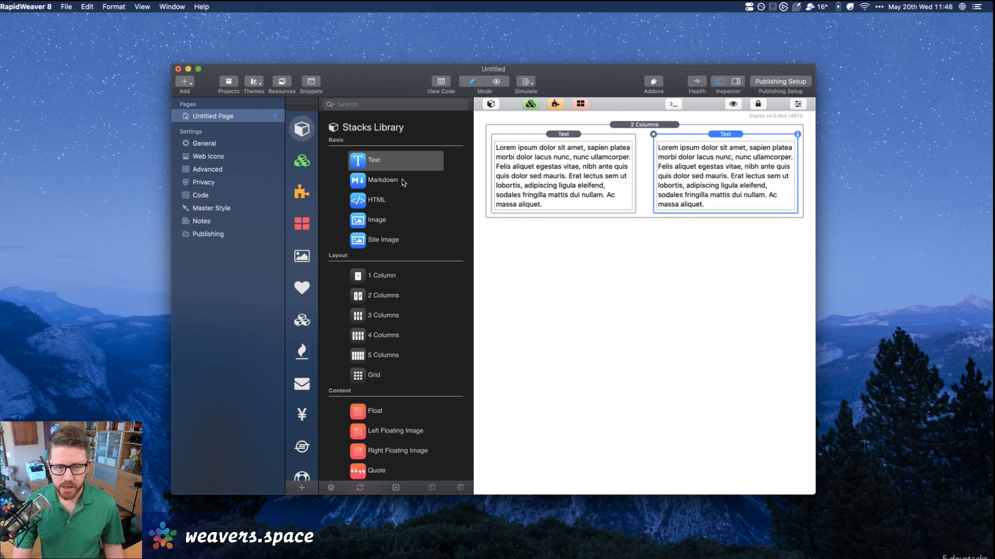
Try an HTML stack above the Text stack in the first column and remove it again.
left_click(377, 202)
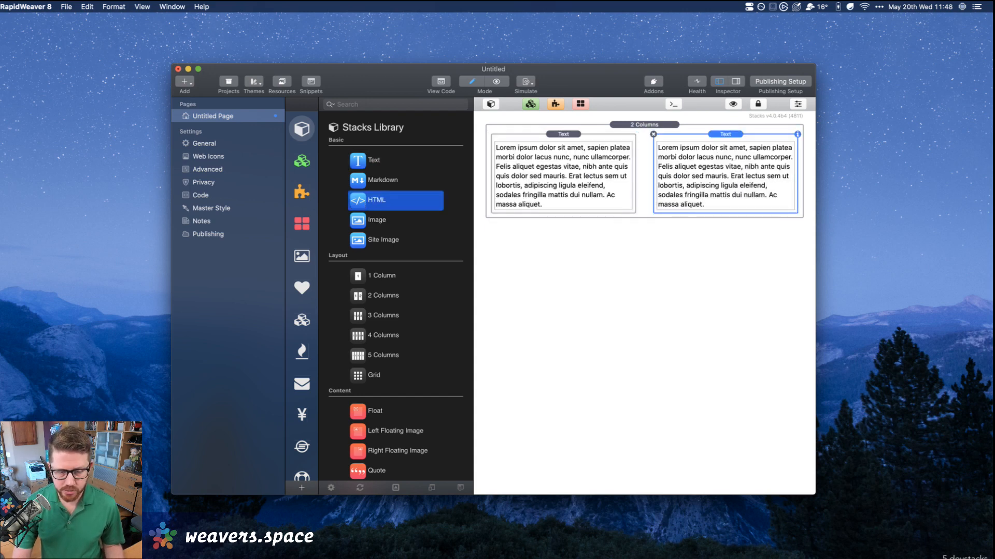
mouse_move(620, 550)
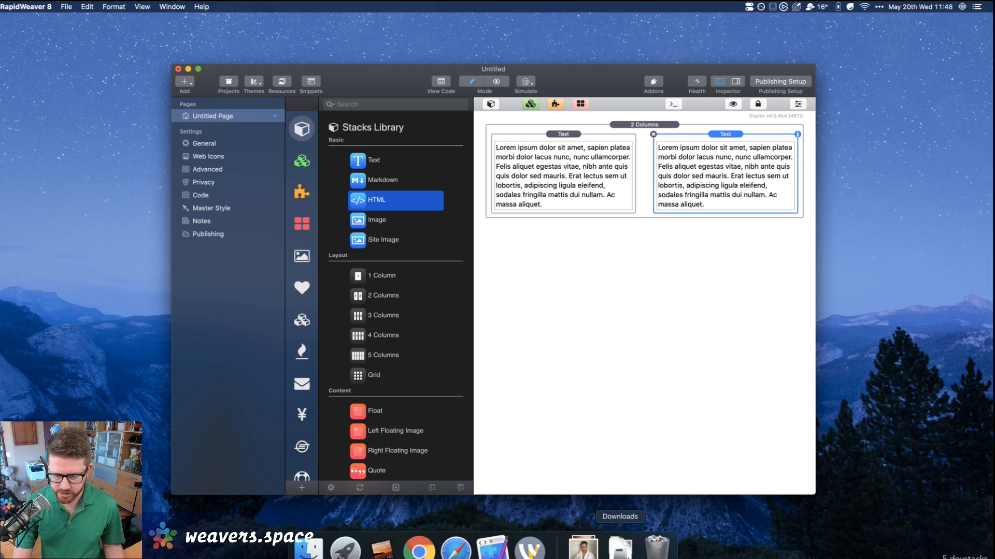
left_click(583, 548)
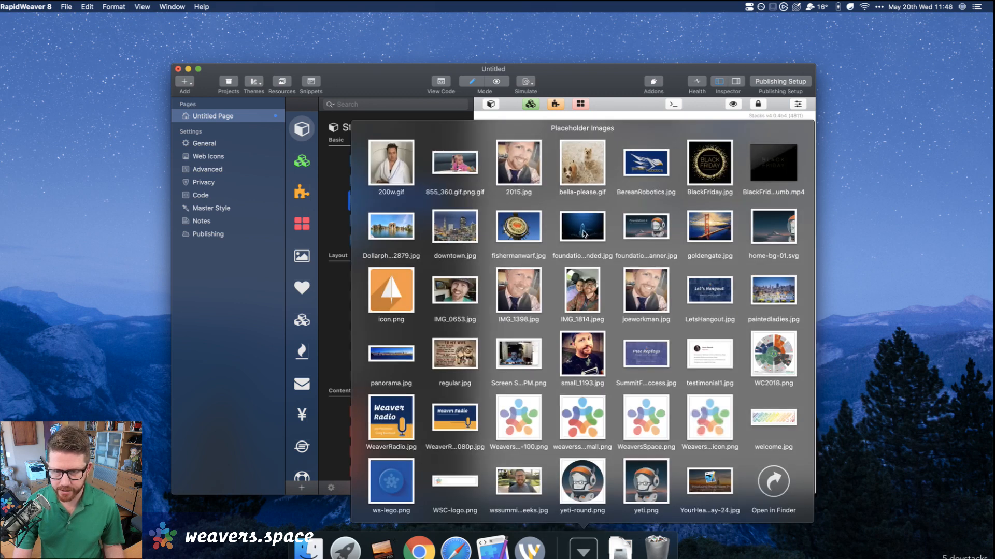
left_click_drag(636, 173, 567, 139)
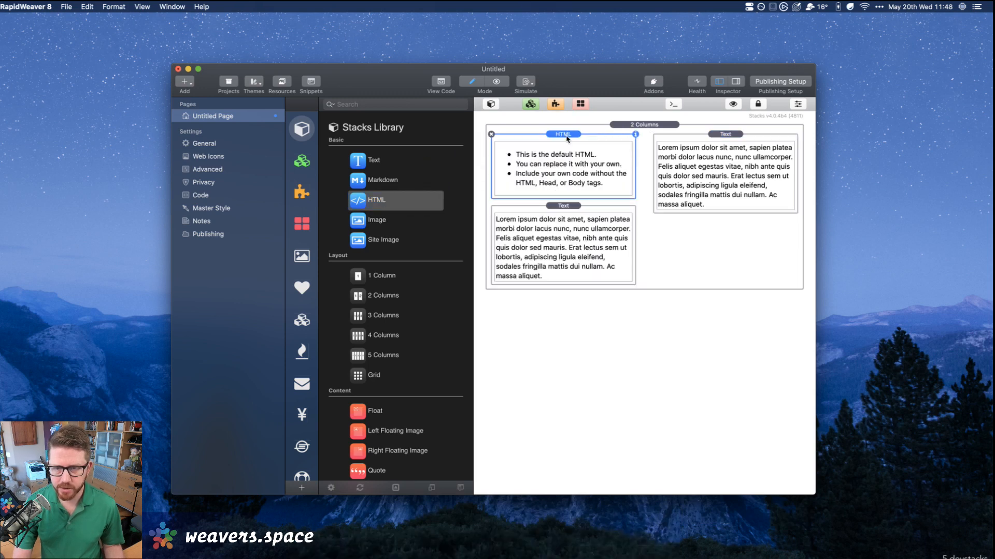
left_click(491, 134)
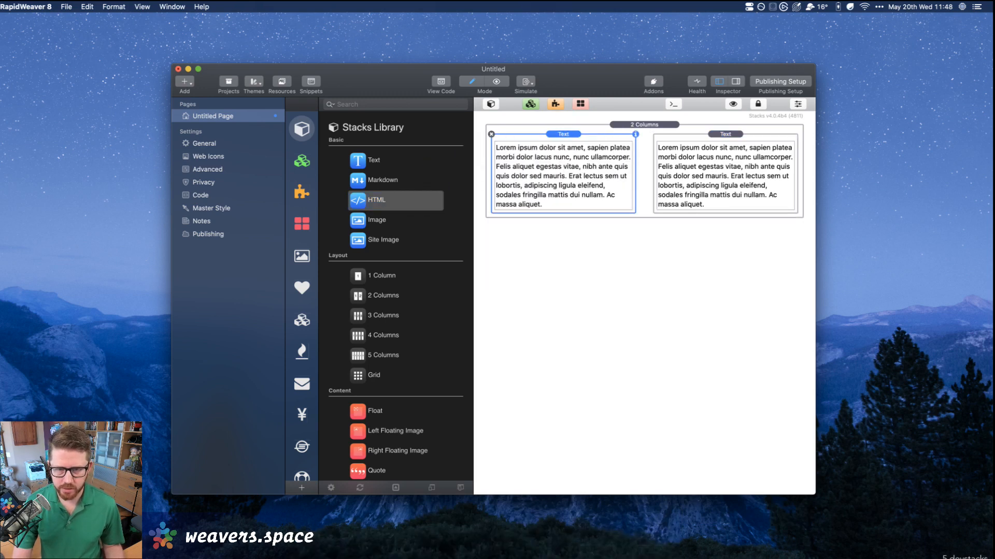
Try to place the foundation banner image from the Placeholder Images folder directly into the first column.
left_click(575, 546)
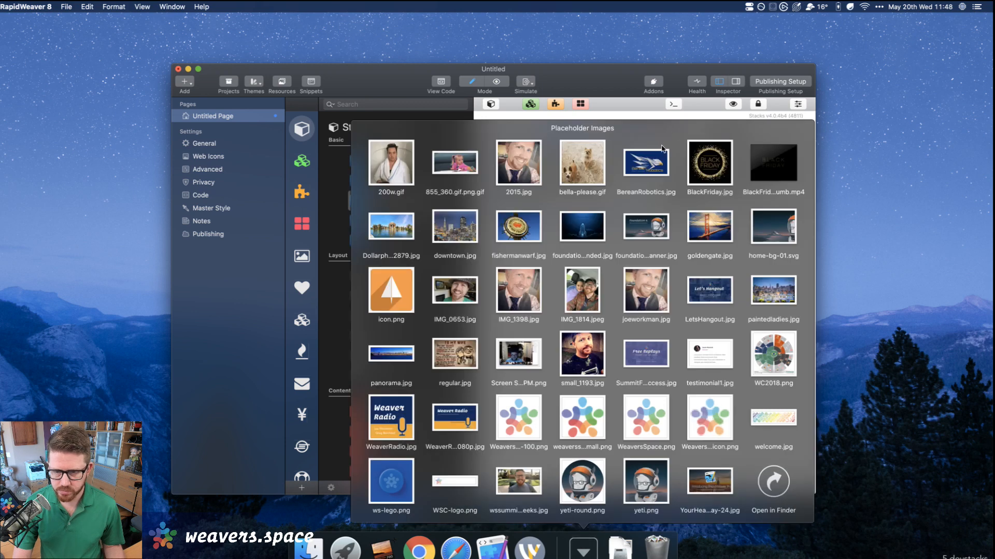
left_click_drag(638, 230, 577, 148)
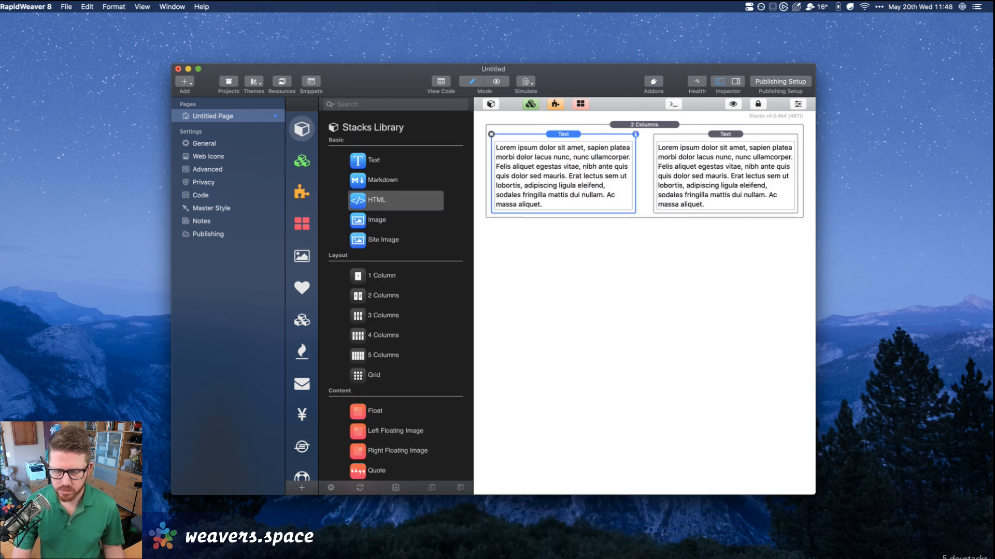
left_click(620, 547)
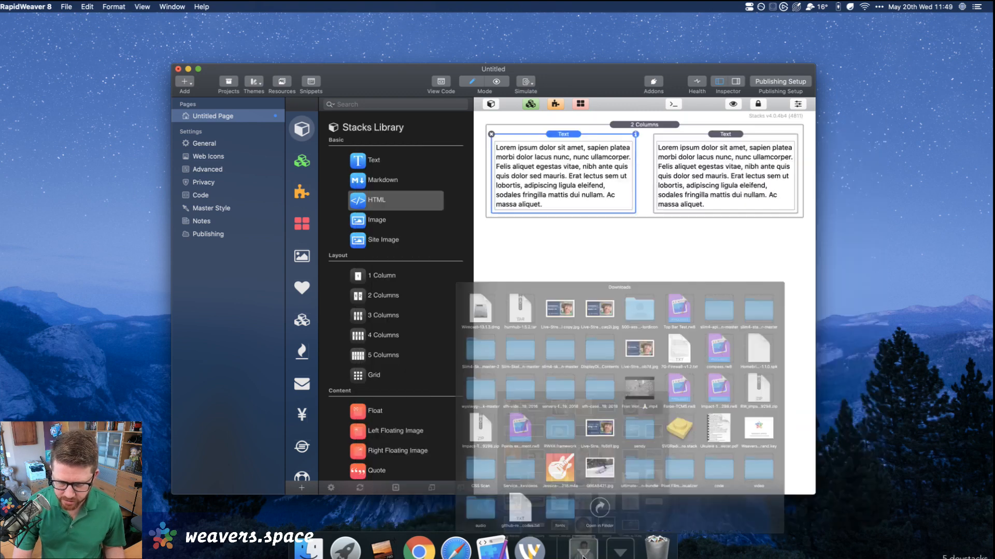
left_click(582, 550)
left_click_drag(646, 227, 594, 196)
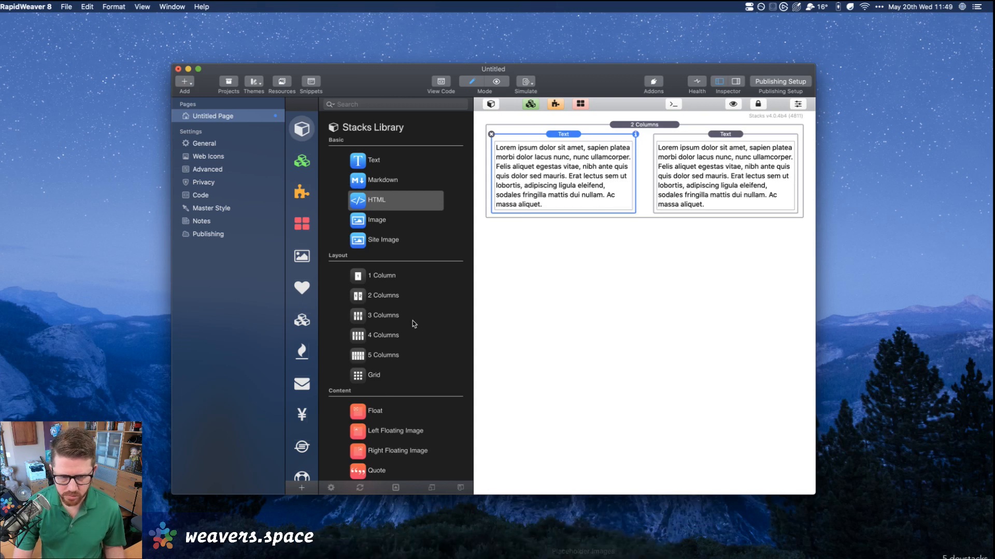
Add a Site Image stack below the first column's text and try to fill it with the foundation banner image.
left_click(369, 221)
left_click_drag(365, 240, 515, 215)
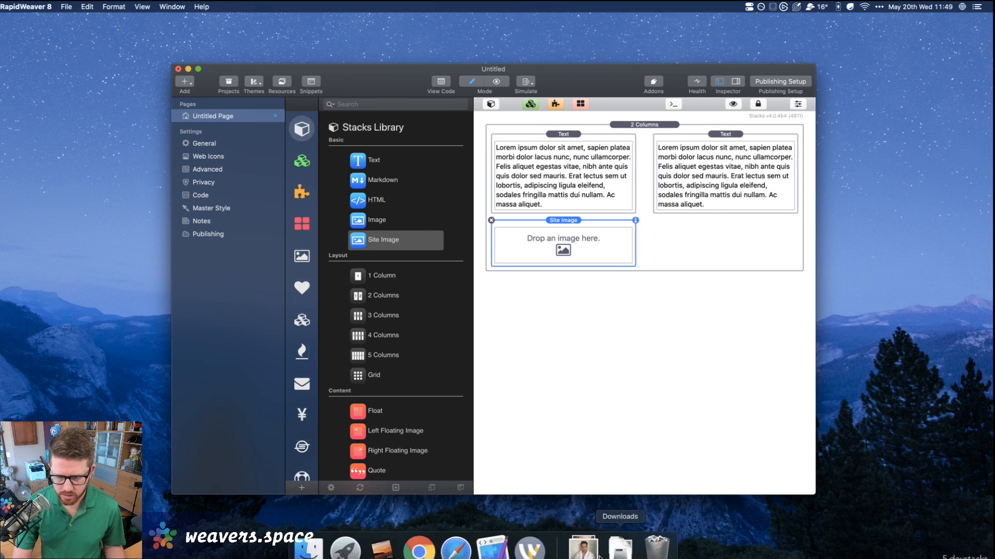
left_click(583, 547)
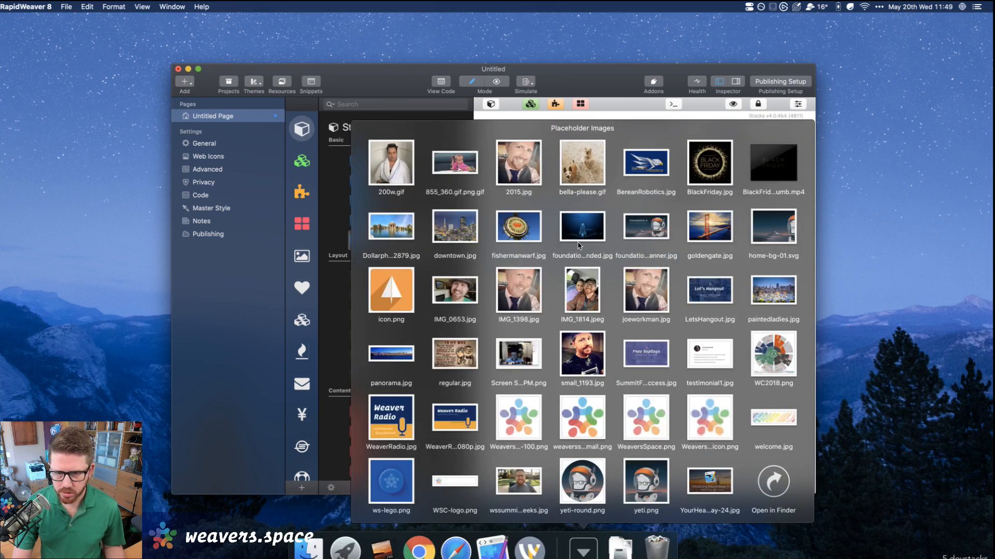
left_click_drag(647, 231, 583, 244)
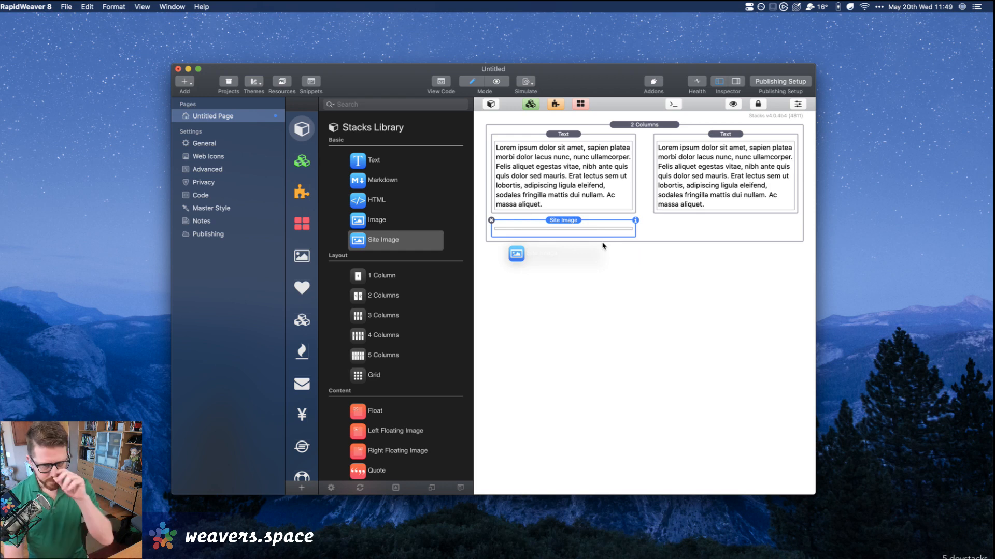
left_click(593, 235)
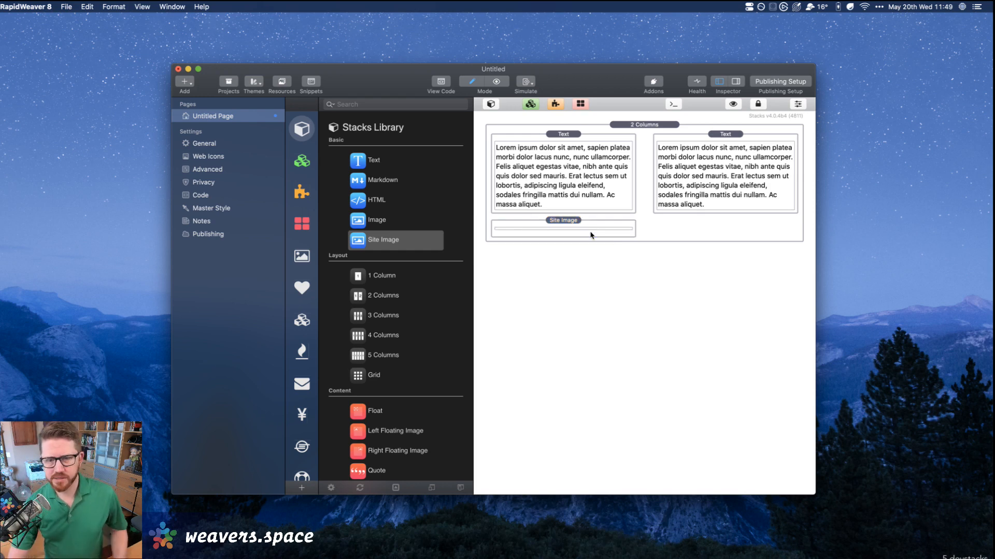
left_click(568, 222)
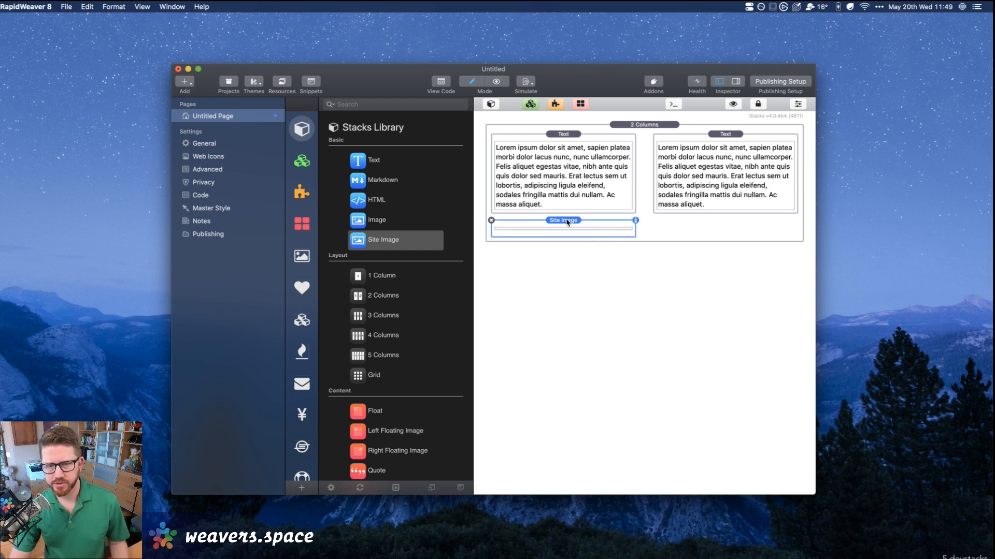
Open the Placeholder Images folder in Finder and place the Foundation 6 banner image in the Site Image stack.
left_click_drag(574, 85, 534, 75)
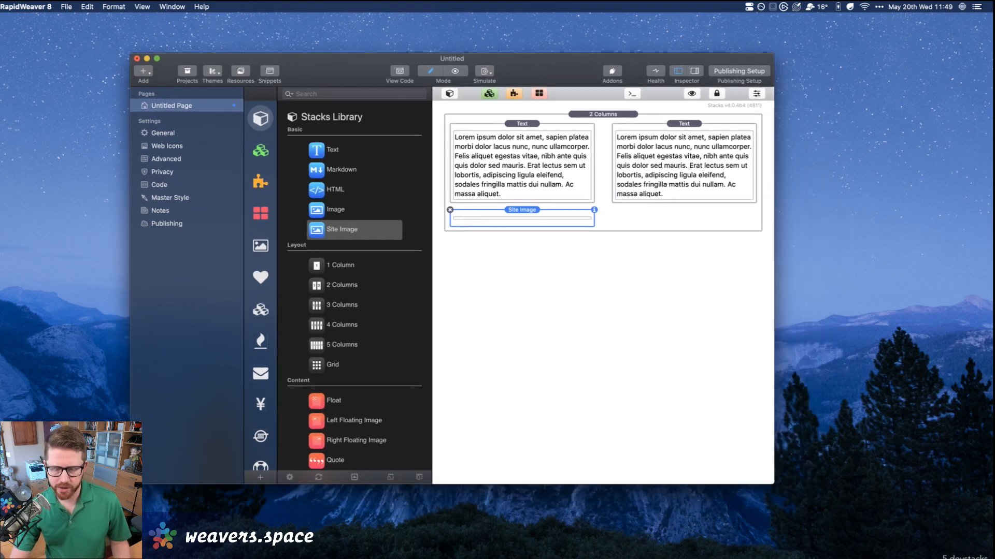
left_click(619, 548)
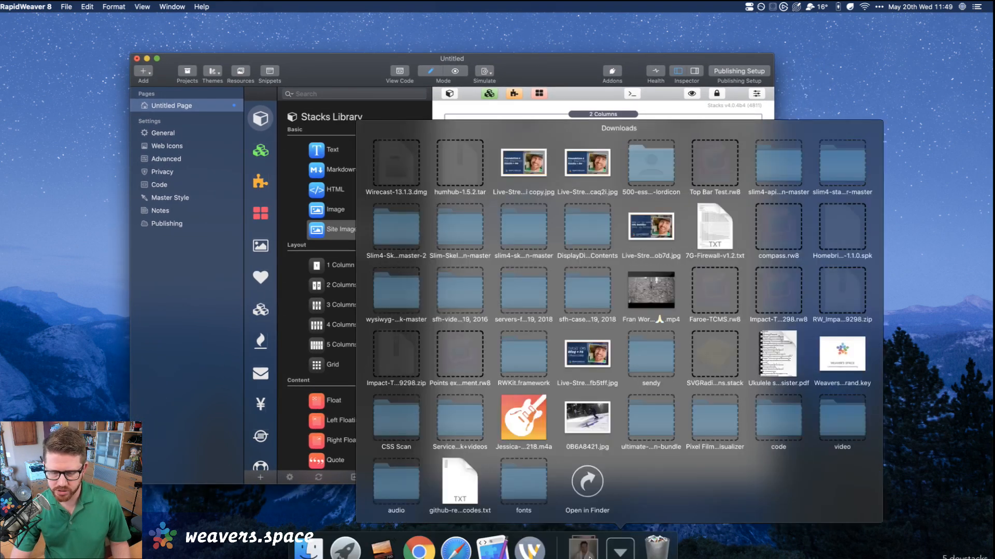
left_click(584, 549)
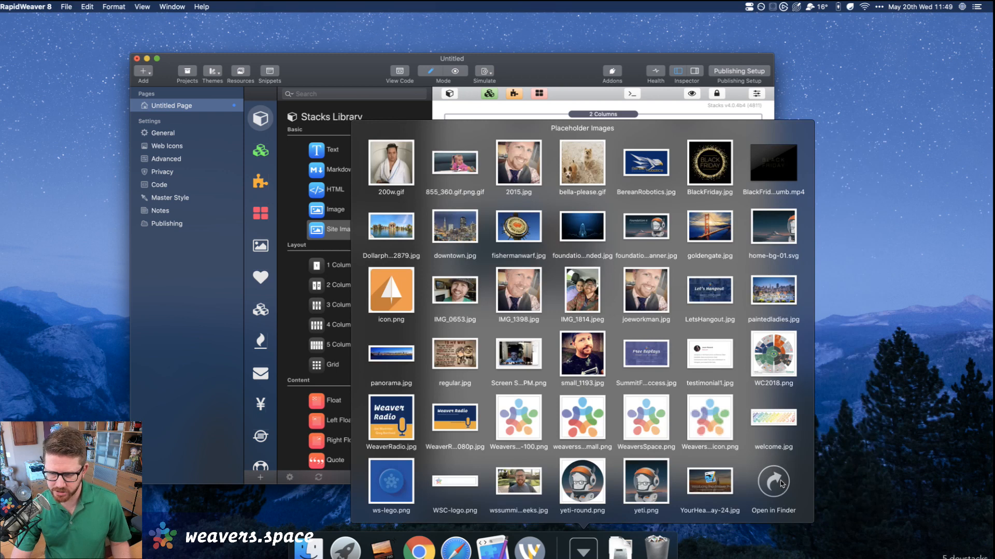
left_click(773, 482)
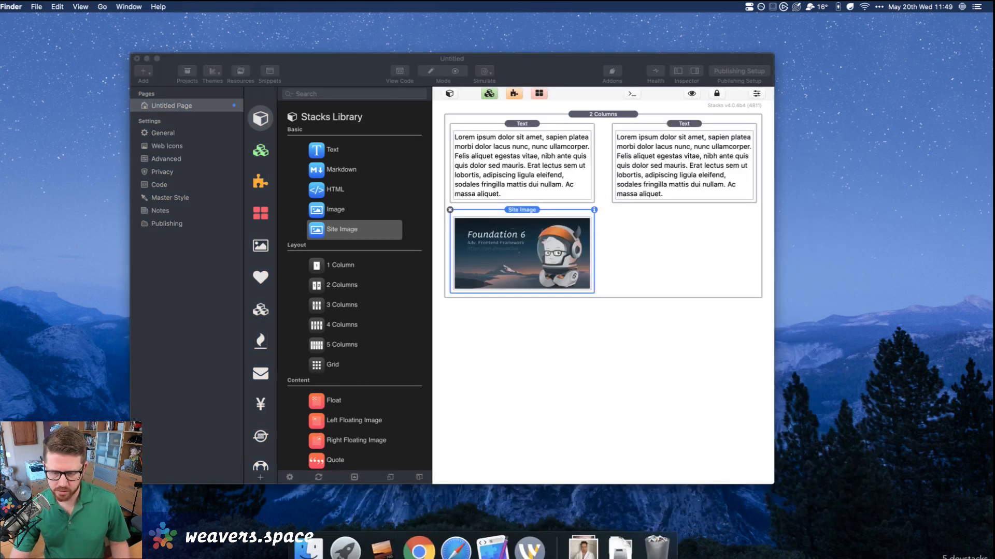
left_click(583, 548)
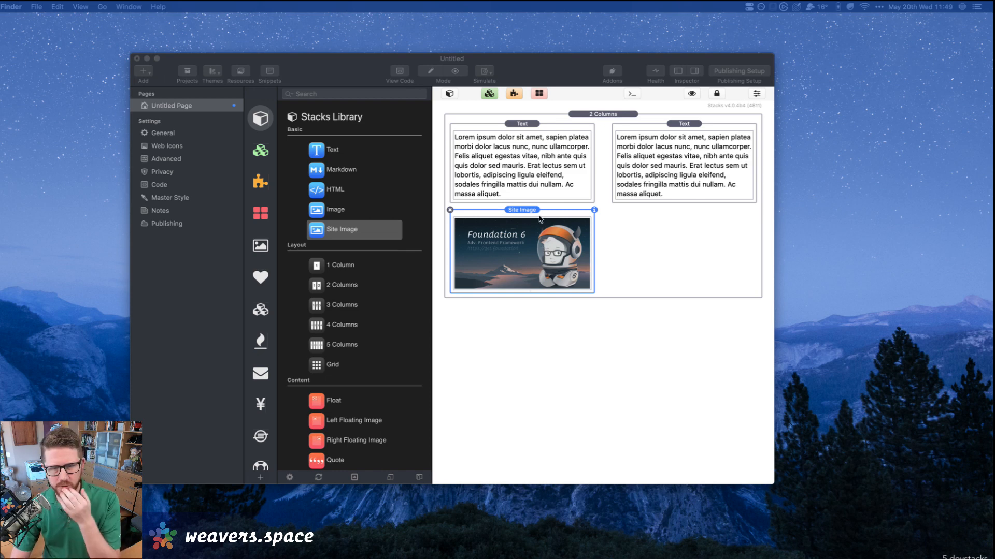
Cut the first column's Text stack and paste it below the Site Image stack.
left_click(523, 210)
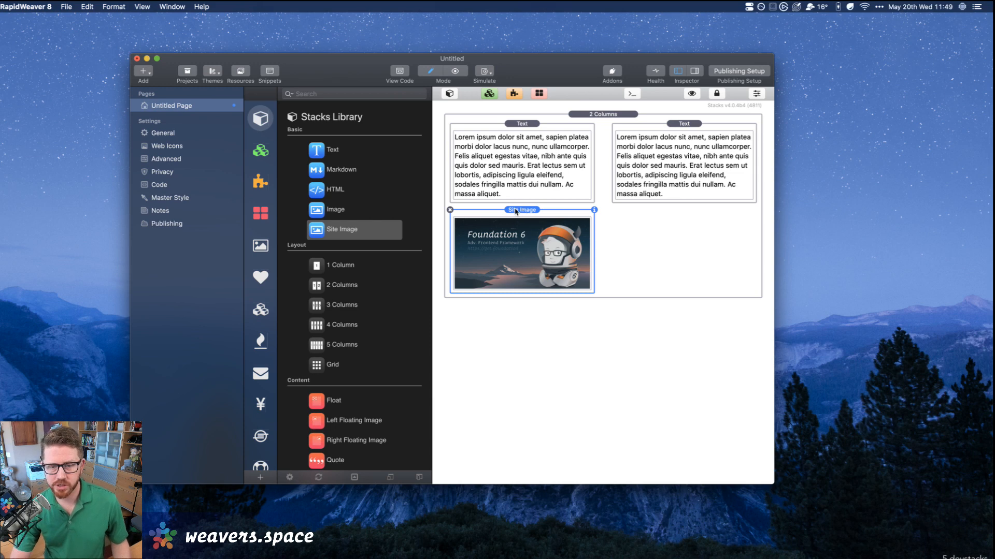
left_click_drag(538, 154, 536, 125)
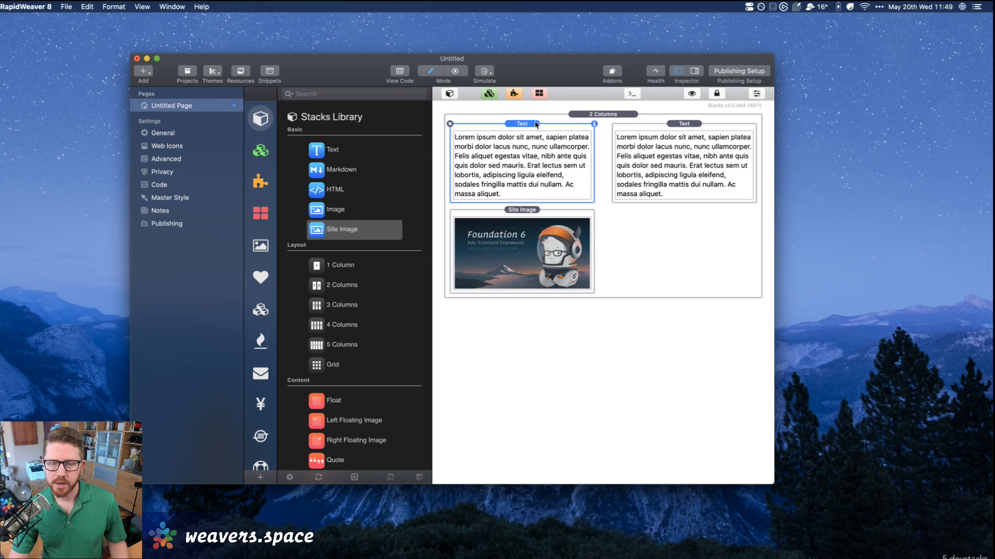
left_click(518, 210)
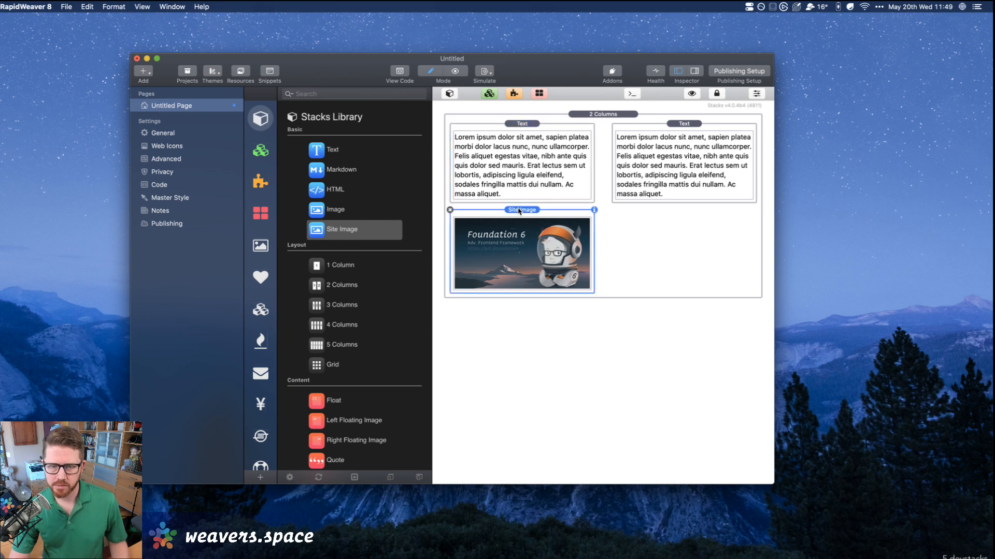
left_click(522, 125)
key("Delete")
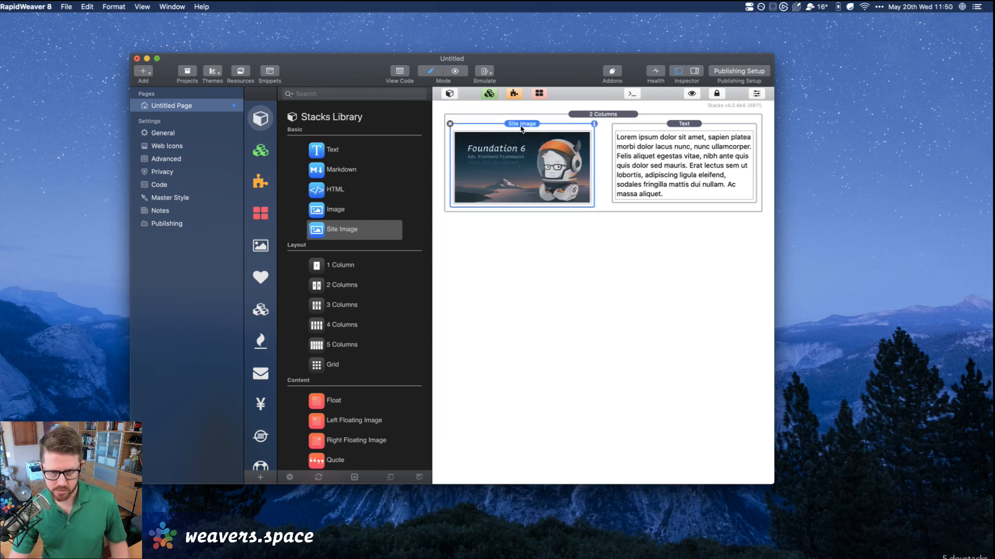
key("super+v")
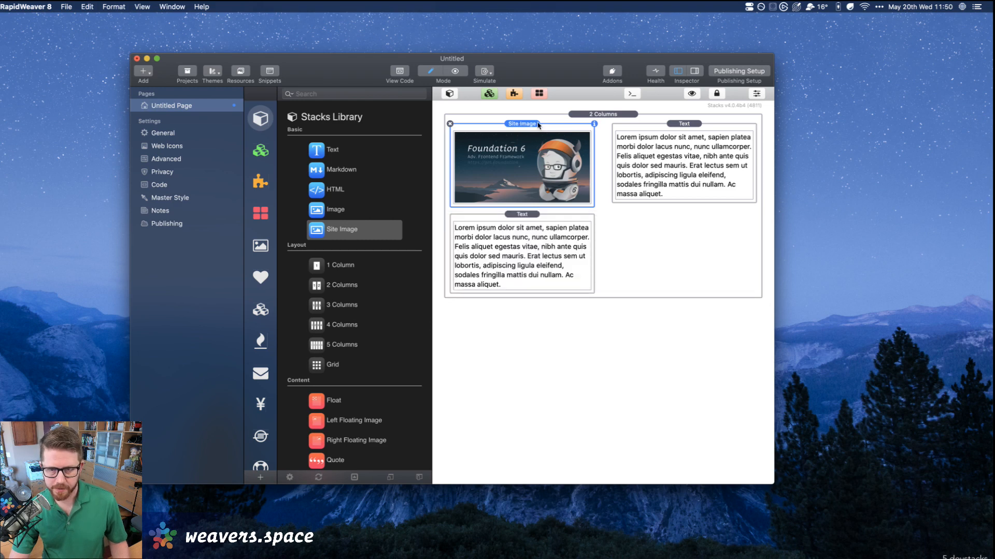
Preview the page to examine the two-column content between the header and footer, and return to edit mode.
left_click(604, 115)
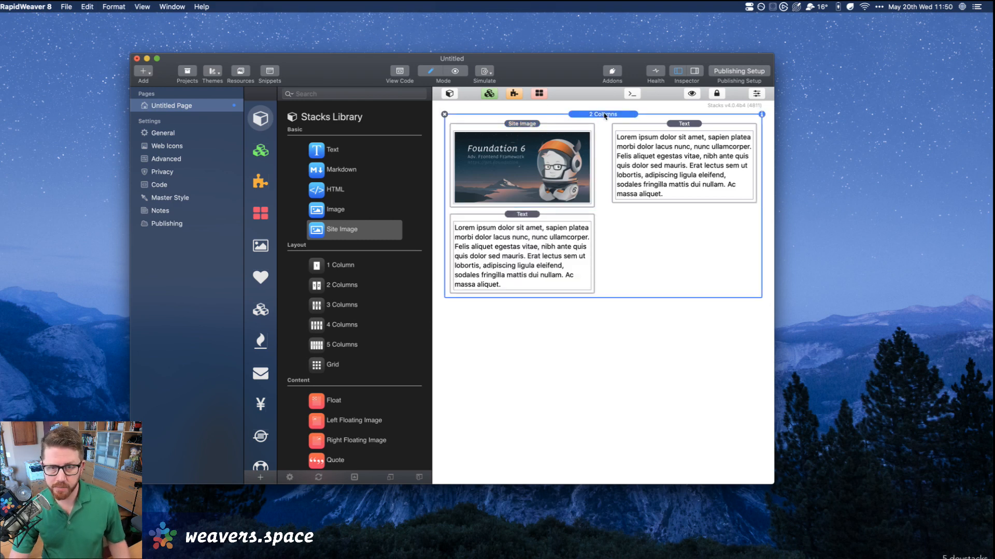
left_click(456, 71)
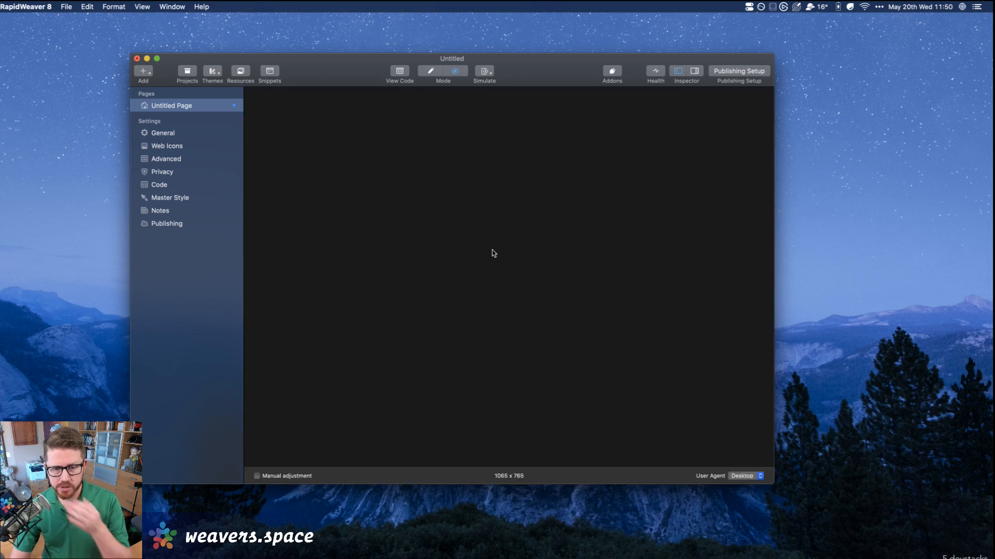
scroll(493, 253, "down", 10)
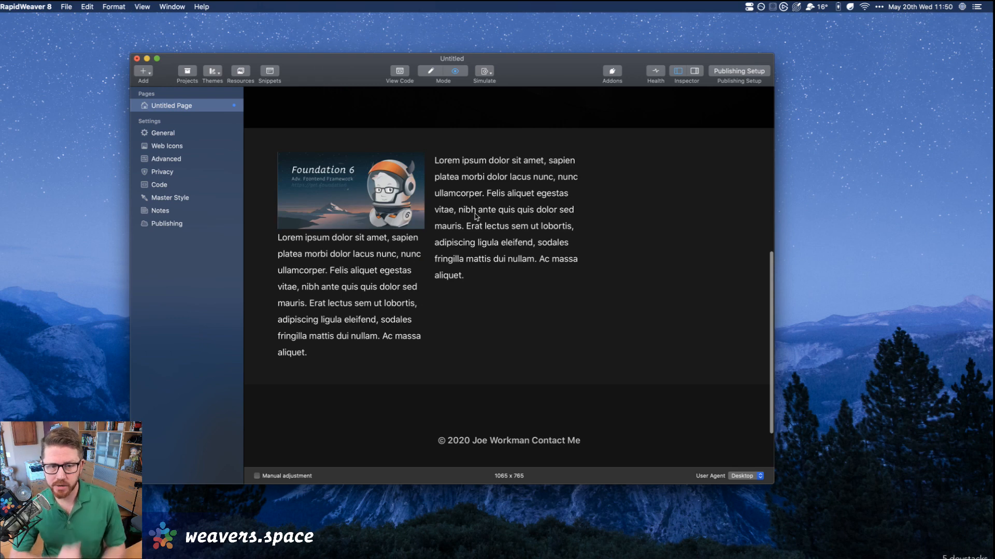
scroll(475, 214, "up", 10)
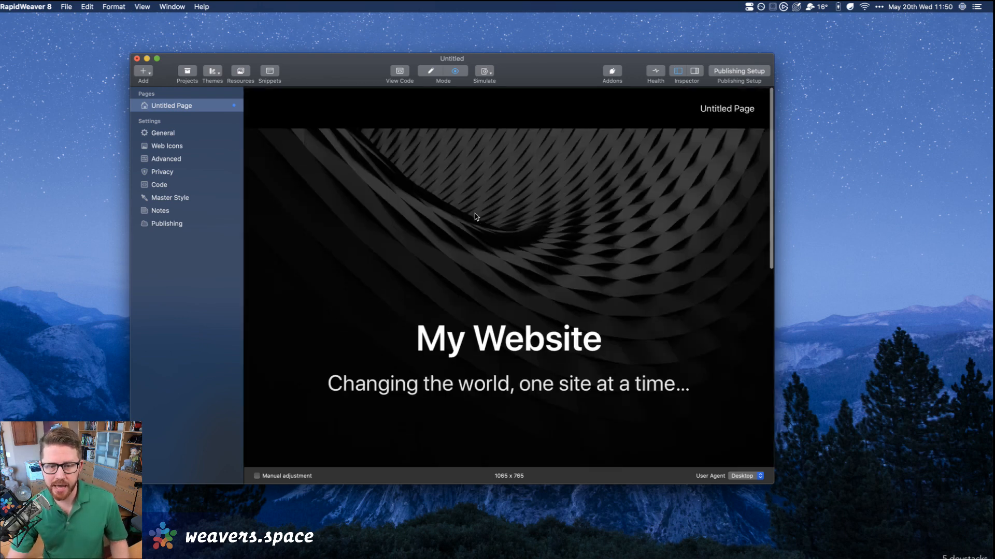
scroll(475, 213, "down", 10)
scroll(475, 216, "up", 4)
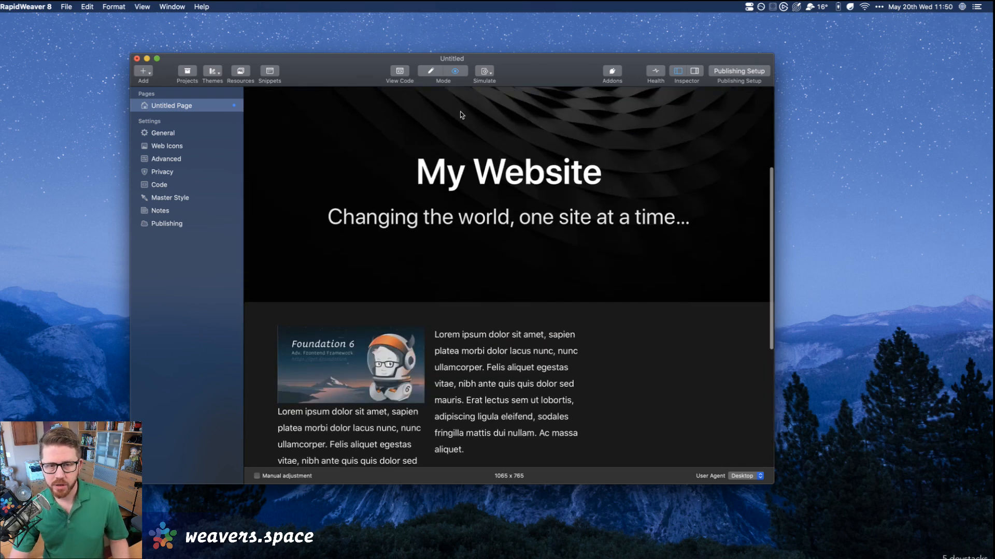
left_click(430, 71)
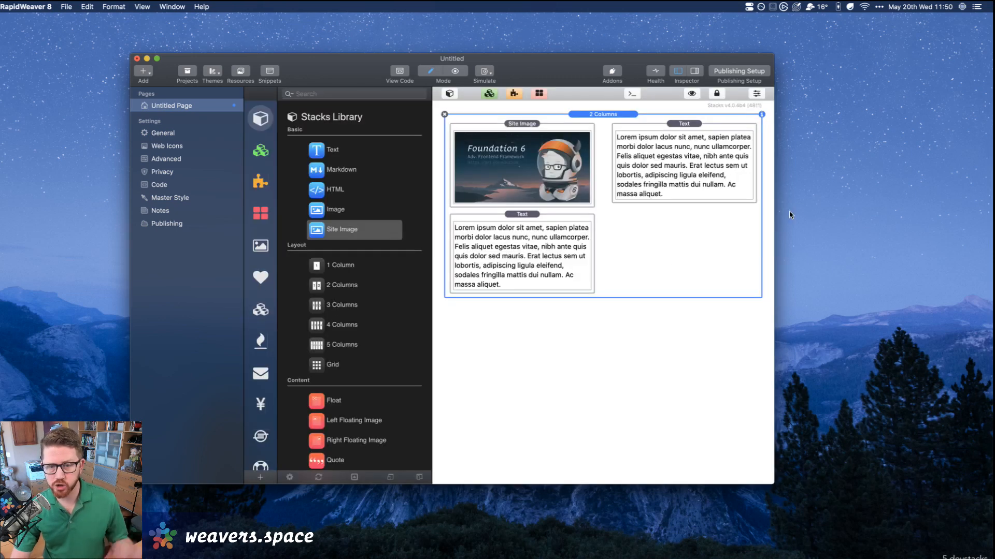
Apply the Mountains theme from the RapidWeaver 8 Themes to the project.
left_click(322, 267)
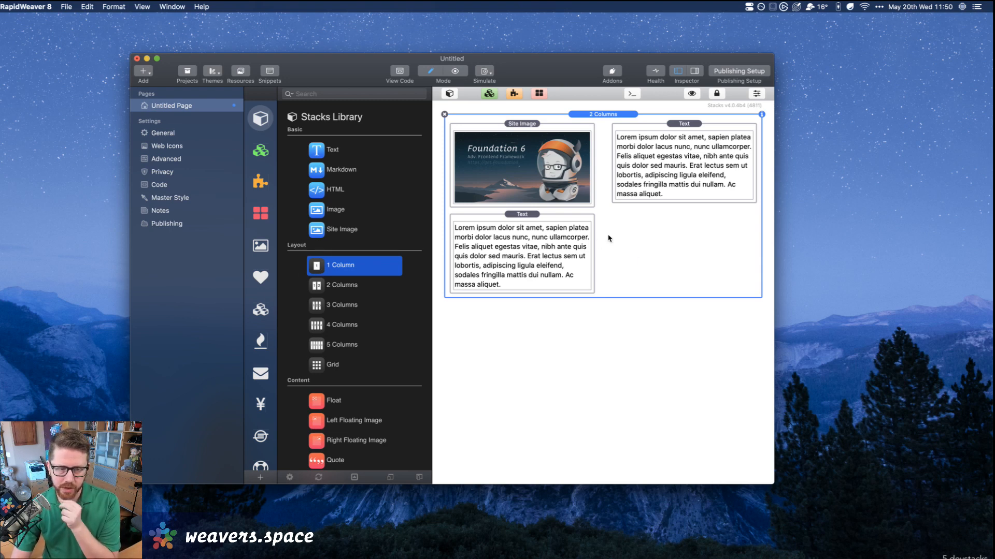
left_click(212, 74)
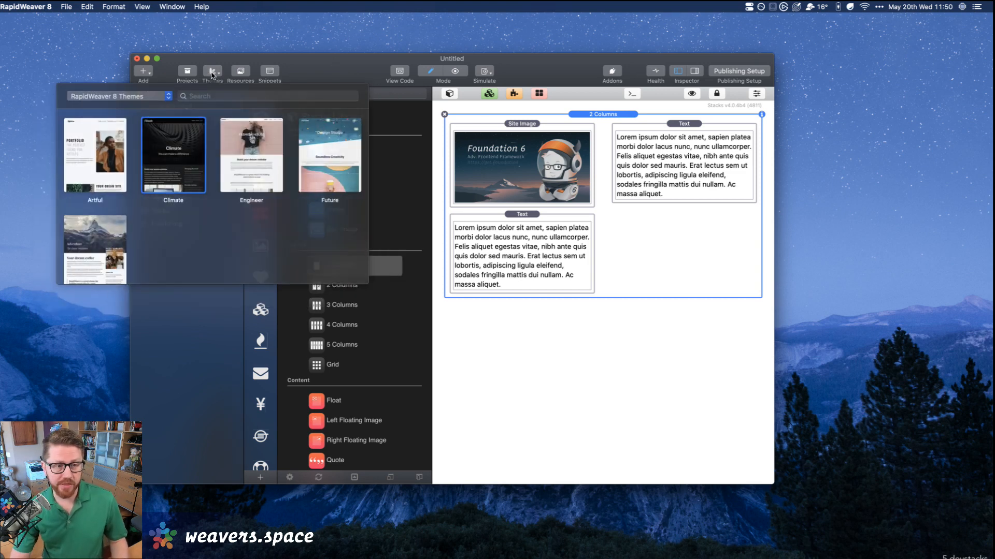
left_click(102, 244)
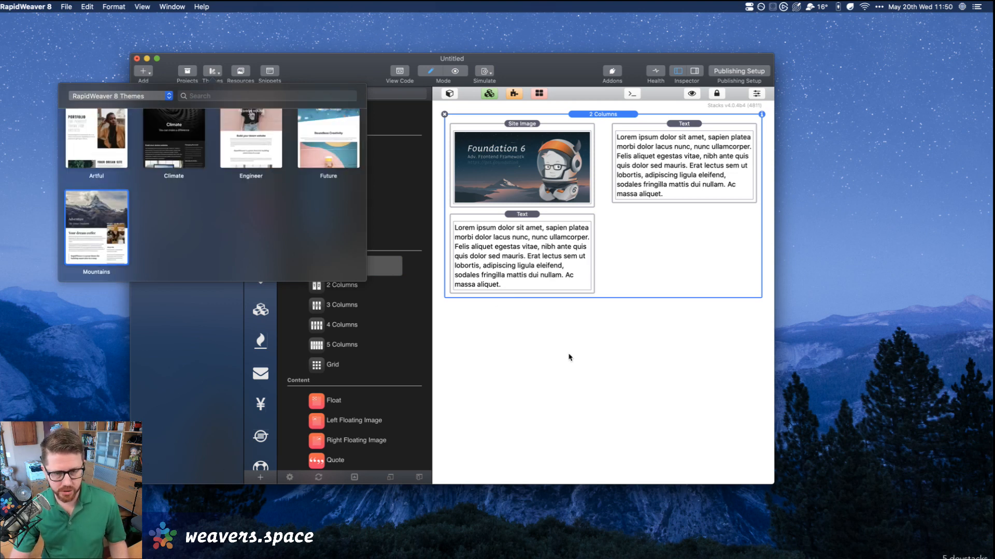
left_click(584, 378)
Preview the page to examine the banner and two-column content in the Mountains theme, and return to edit mode.
key("super+r")
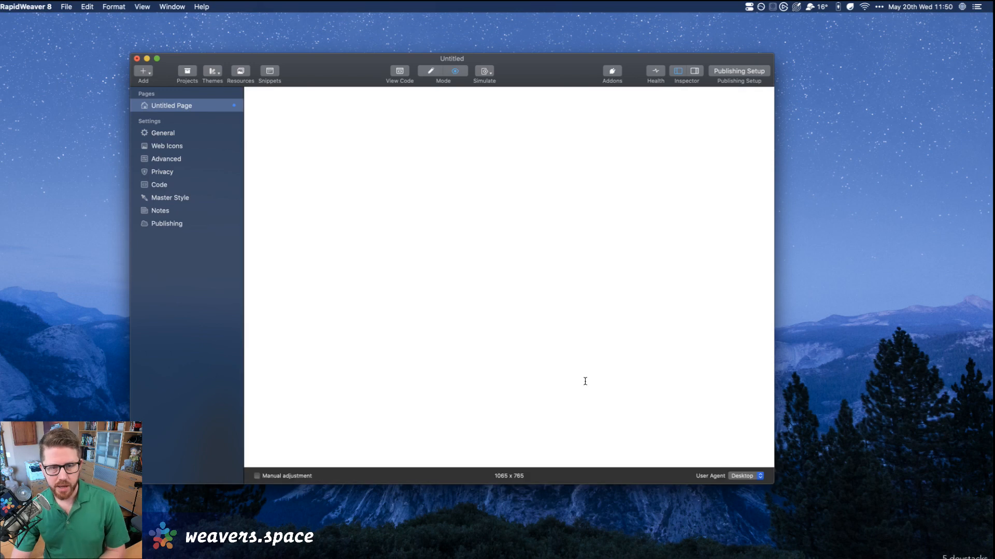
scroll(509, 239, "down", 10)
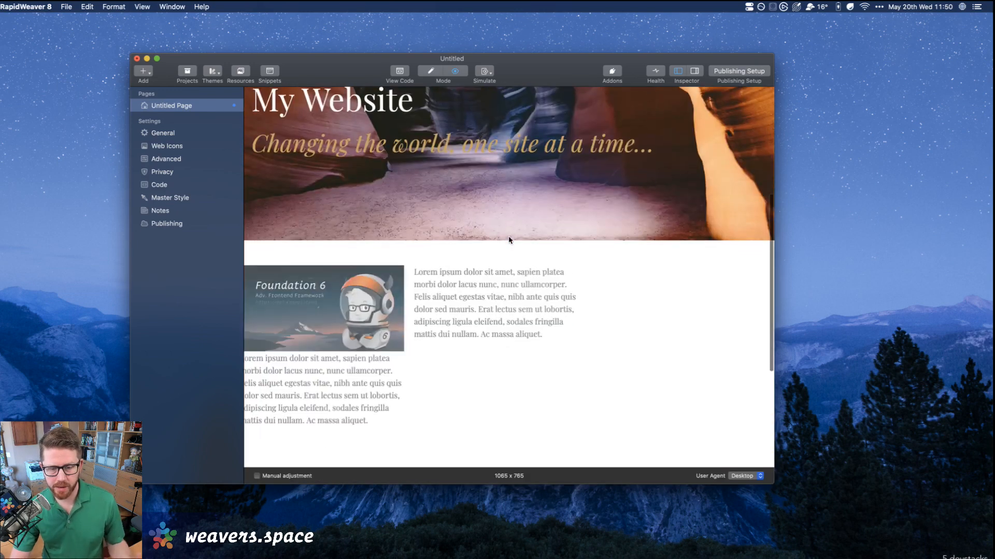
scroll(509, 238, "up", 10)
scroll(509, 237, "down", 14)
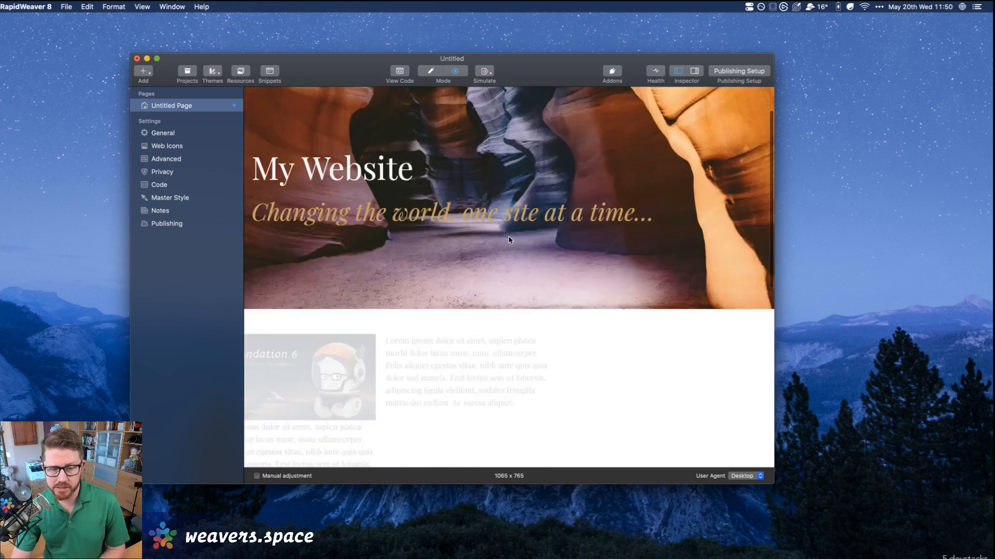
scroll(509, 240, "up", 15)
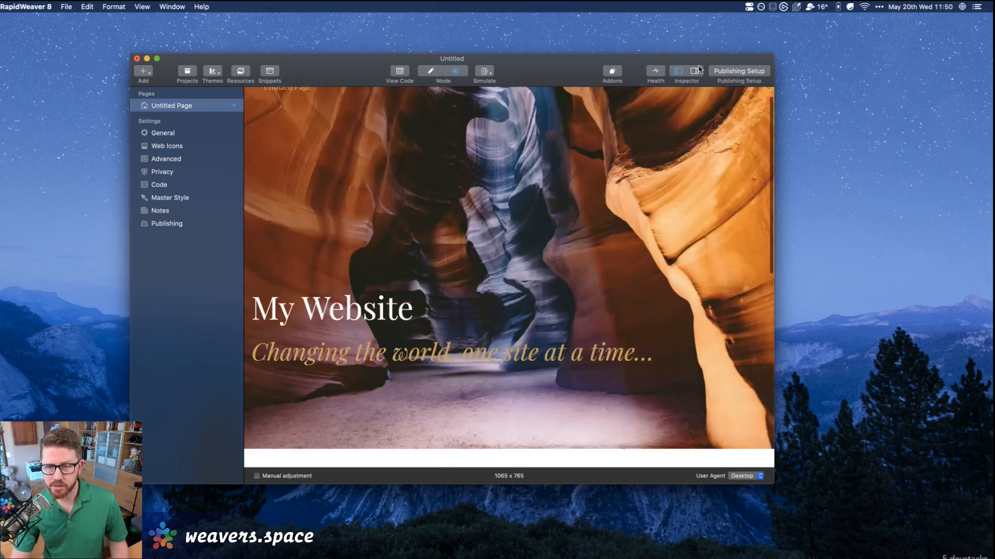
scroll(525, 269, "up", 2)
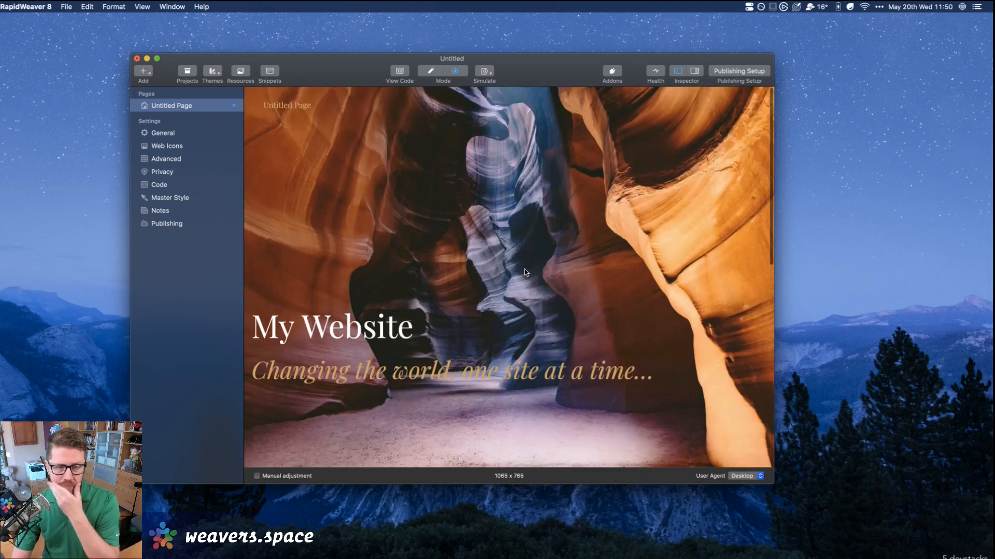
left_click(432, 70)
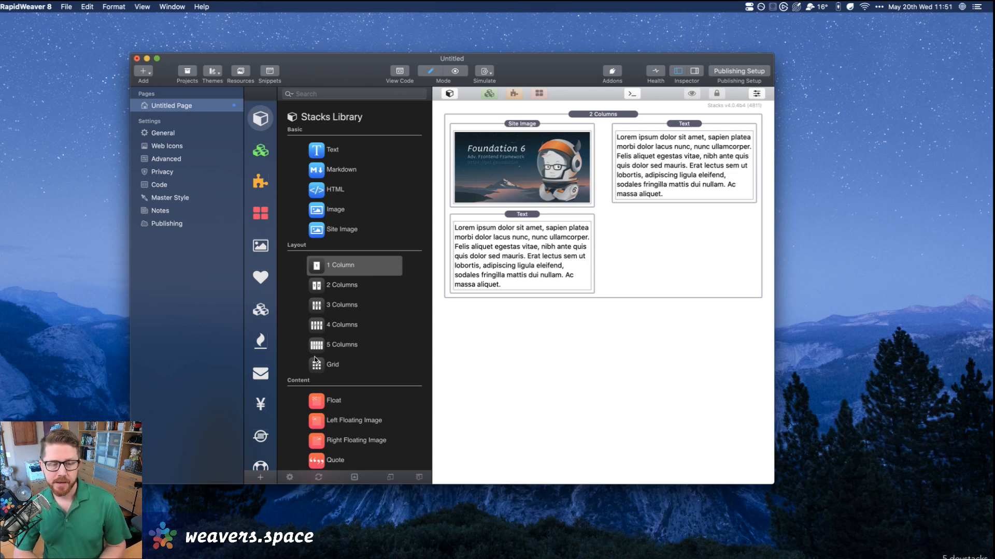
Browse the Stacks Library from start to end to examine the built-in and third-party stacks by group.
scroll(315, 360, "down", 20)
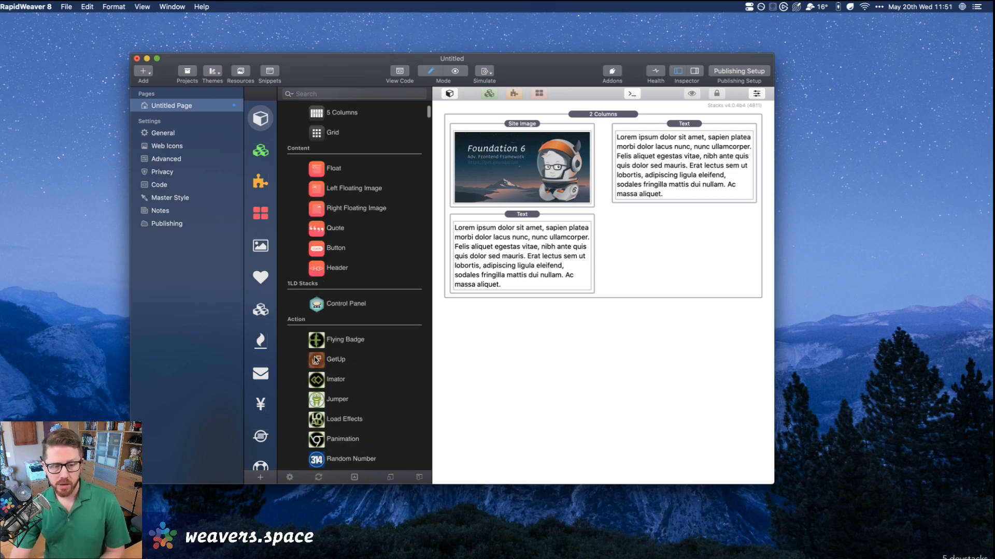
scroll(315, 359, "down", 20)
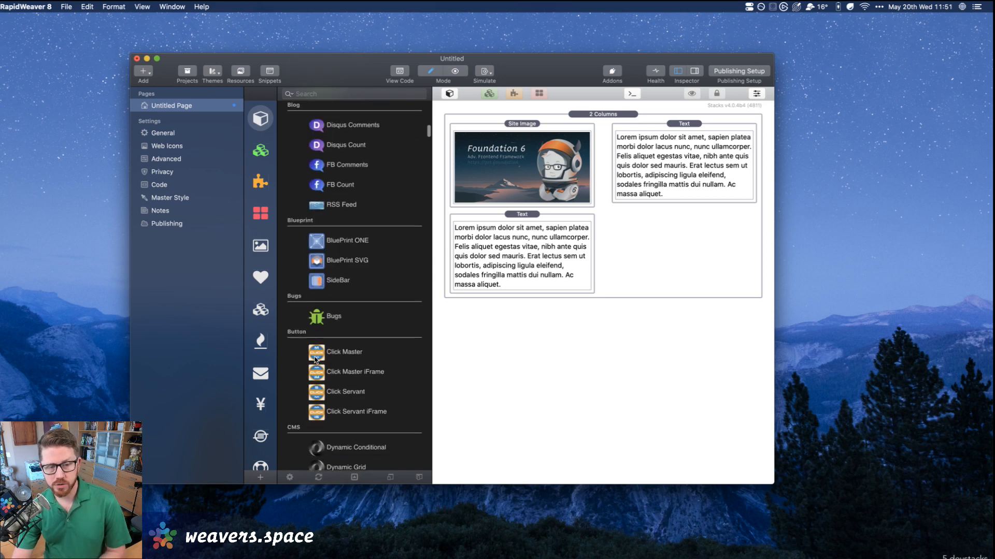
scroll(418, 300, "down", 15)
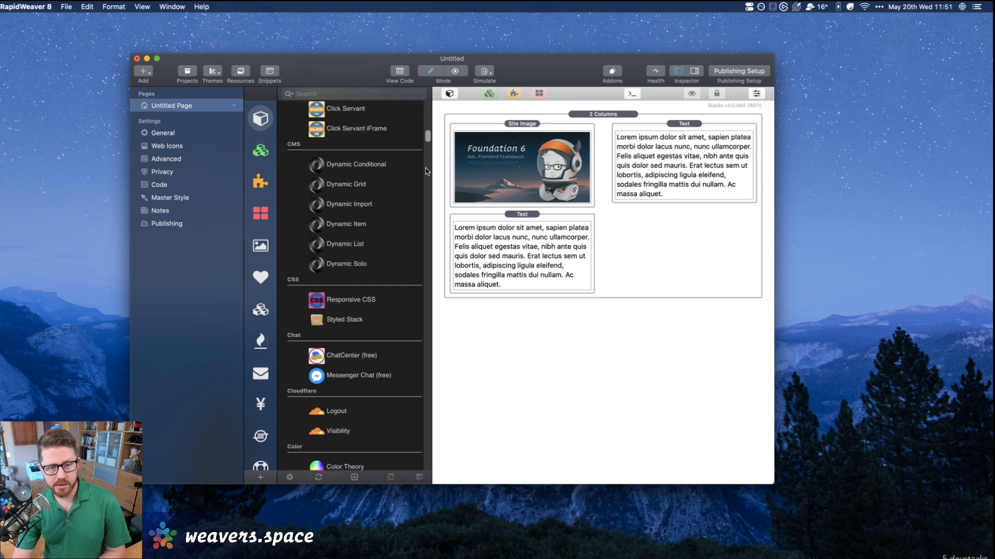
scroll(417, 300, "down", 20)
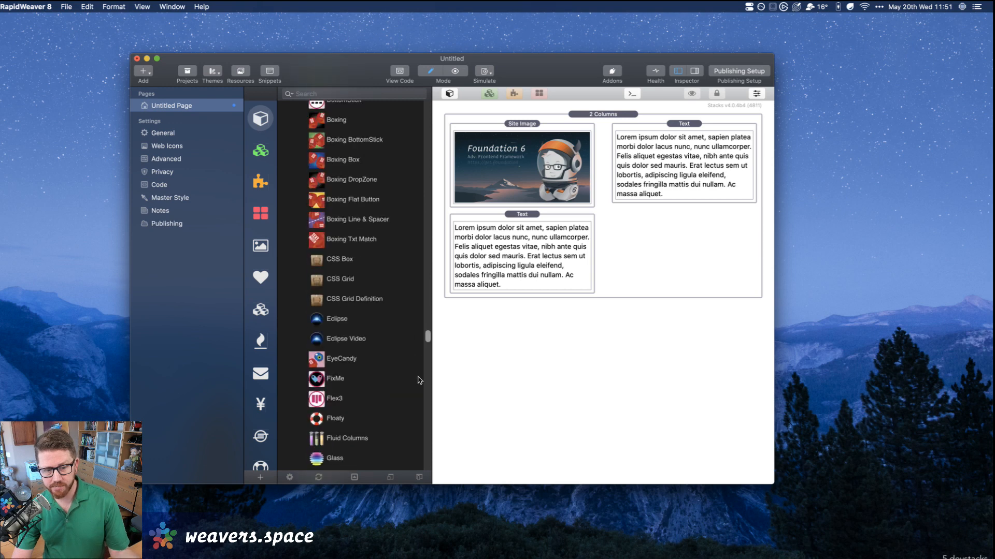
scroll(420, 428, "up", 15)
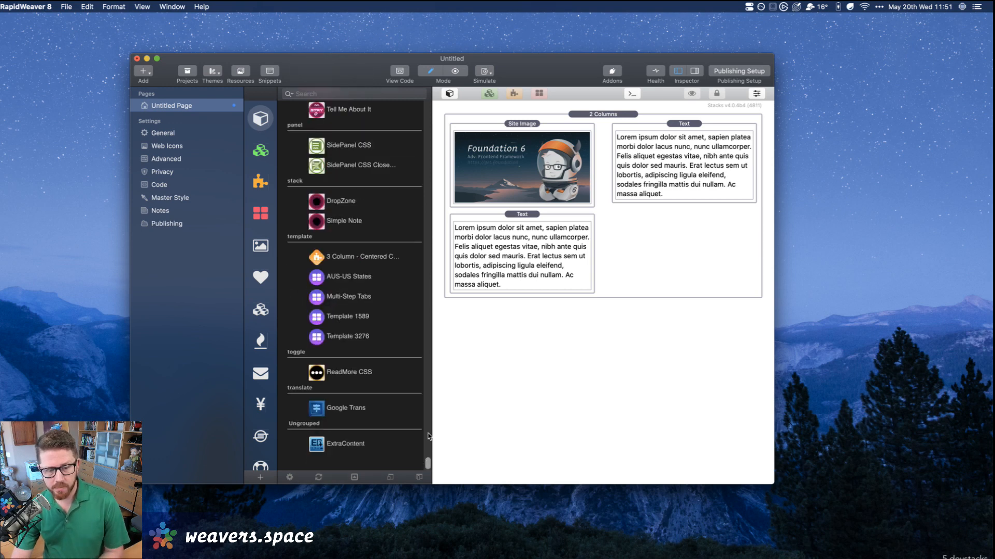
left_click_drag(447, 259, 438, 97)
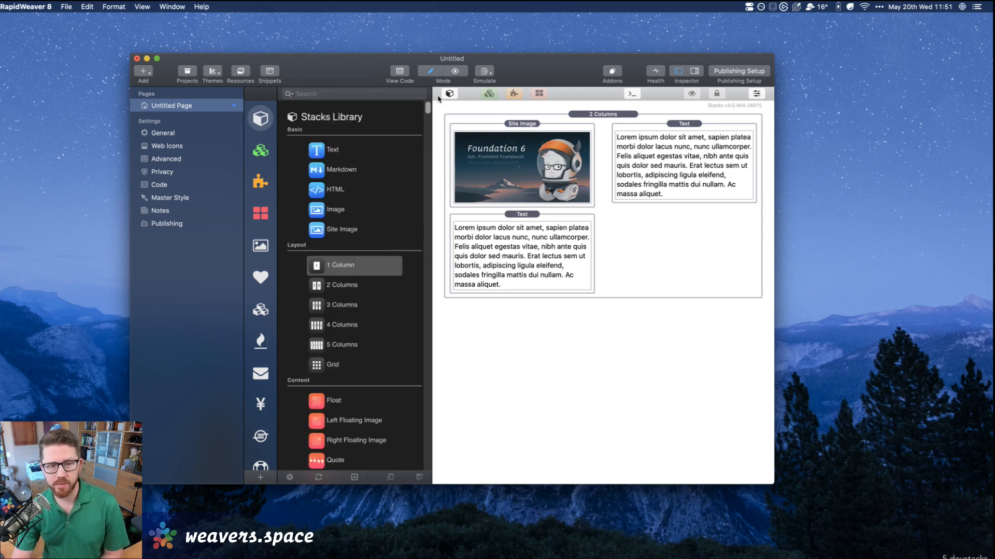
scroll(338, 252, "down", 5)
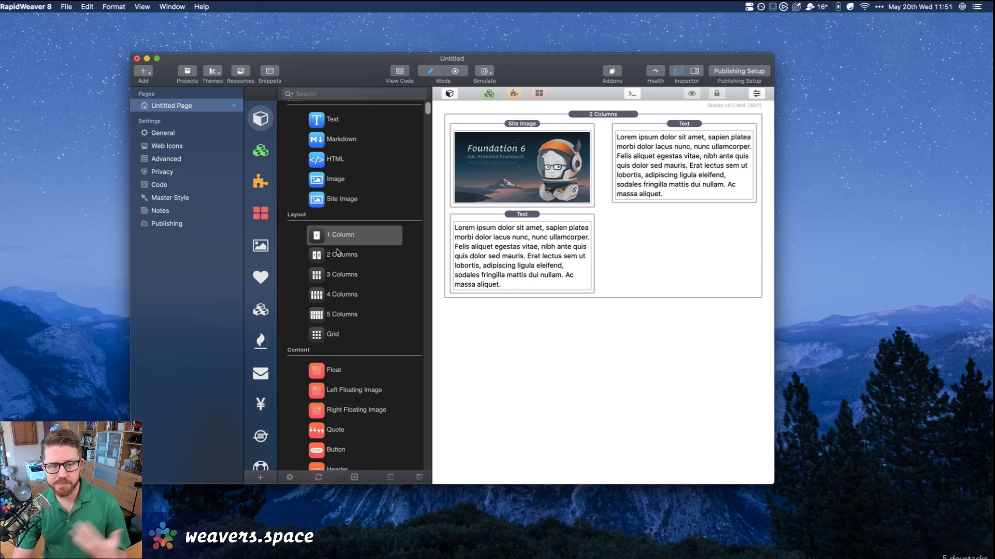
scroll(338, 252, "down", 6)
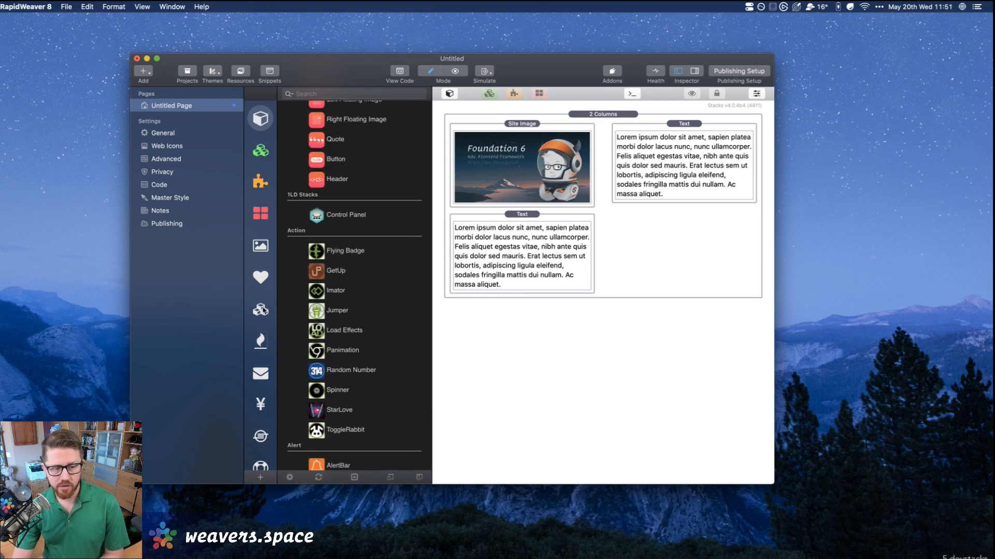
Place the Wallpaper stack from the Favorites below the first column's text and remove it.
left_click(260, 275)
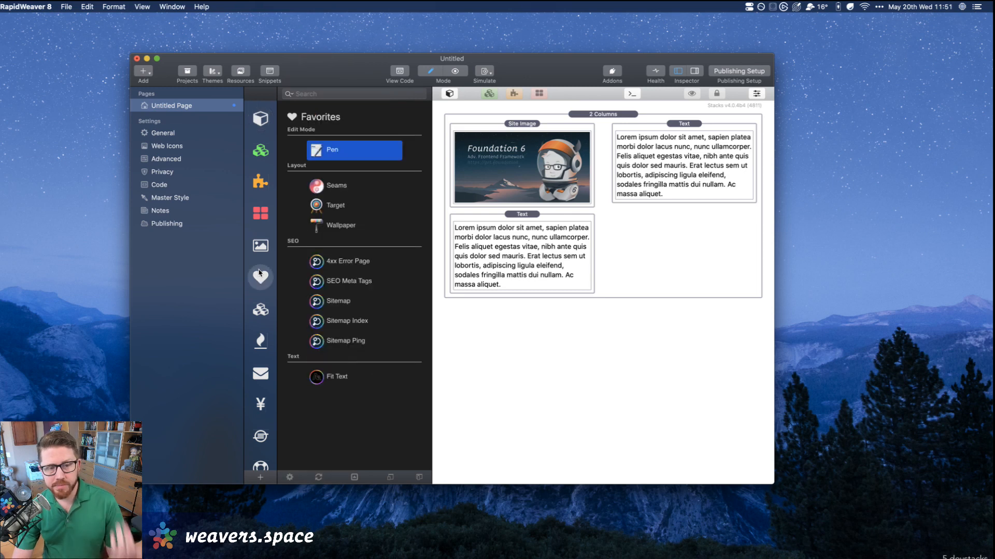
left_click(337, 207)
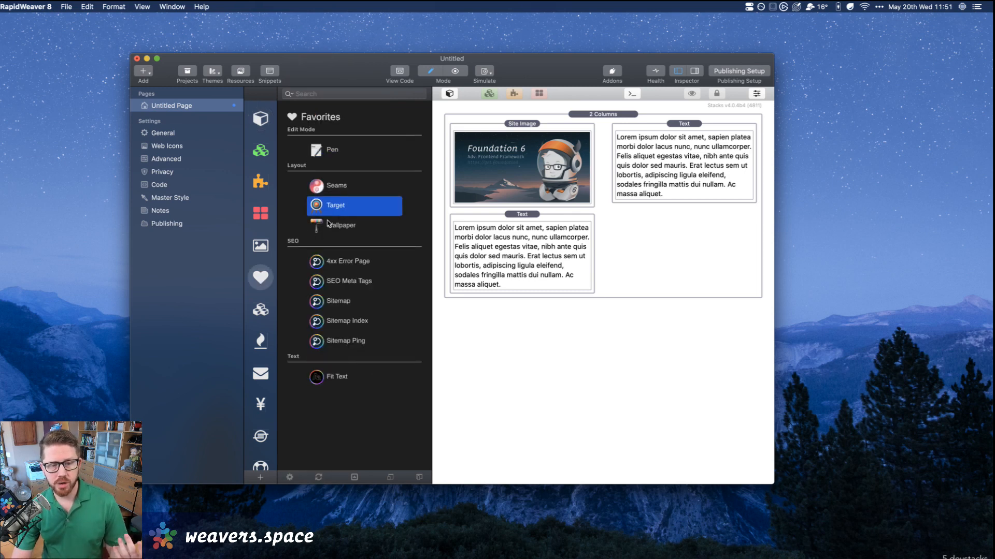
left_click(329, 225)
left_click_drag(512, 264, 591, 302)
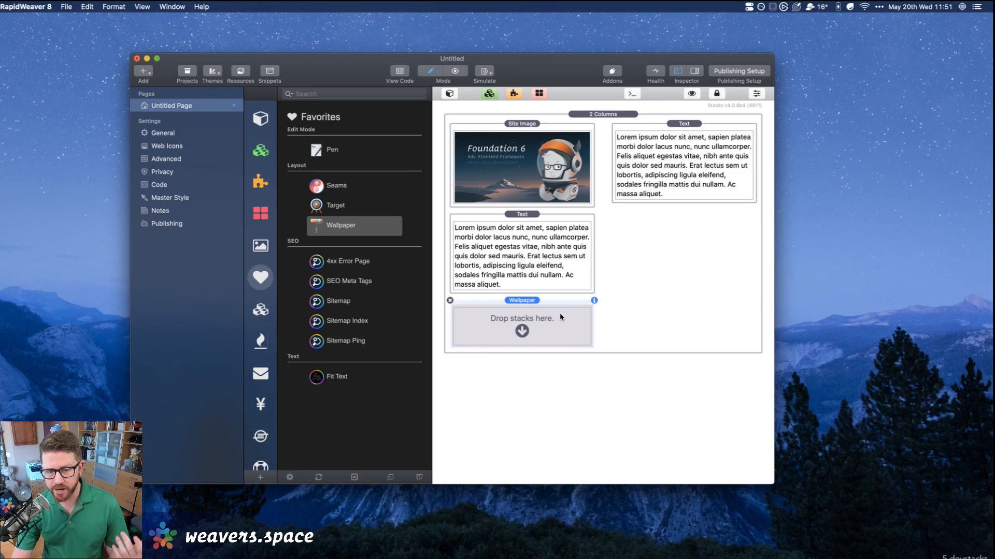
left_click(450, 301)
Add a Seams stack with a Curve child below the 2 Columns stack, and delete the Seams stack.
left_click_drag(344, 191, 597, 322)
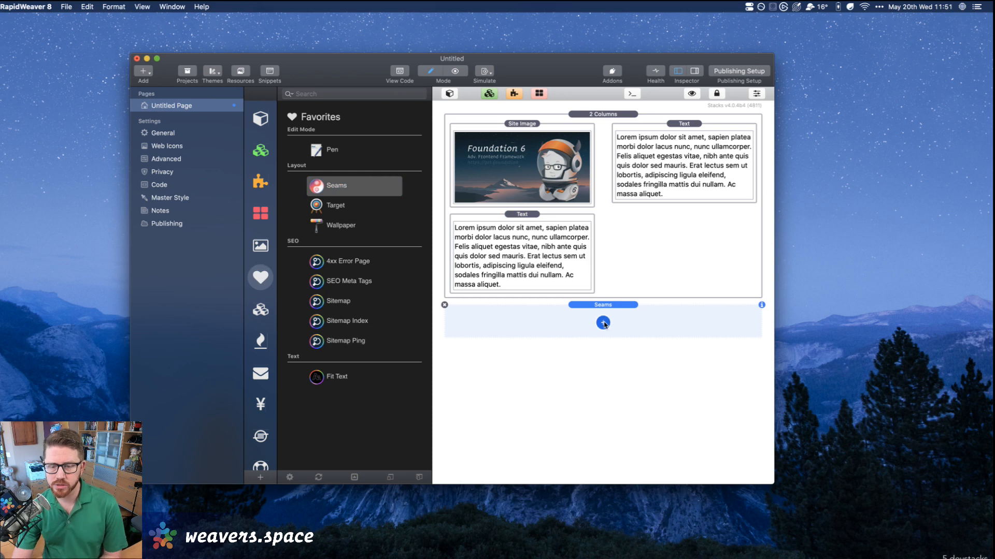
left_click(601, 322)
left_click(627, 327)
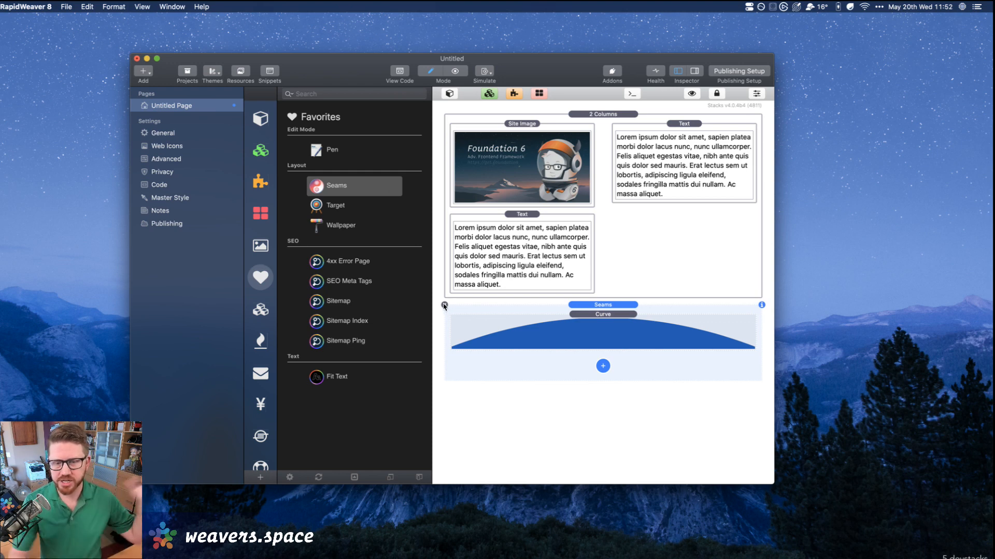
left_click(444, 306)
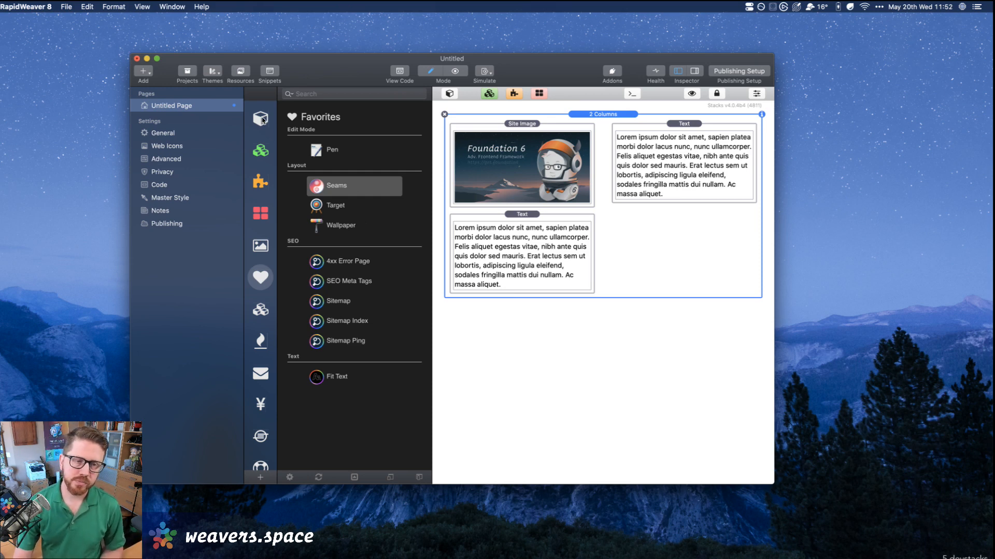
Show the full Stacks Library again, and switch the theme to Climate and back to Mountains.
left_click(260, 118)
scroll(347, 196, "up", 2)
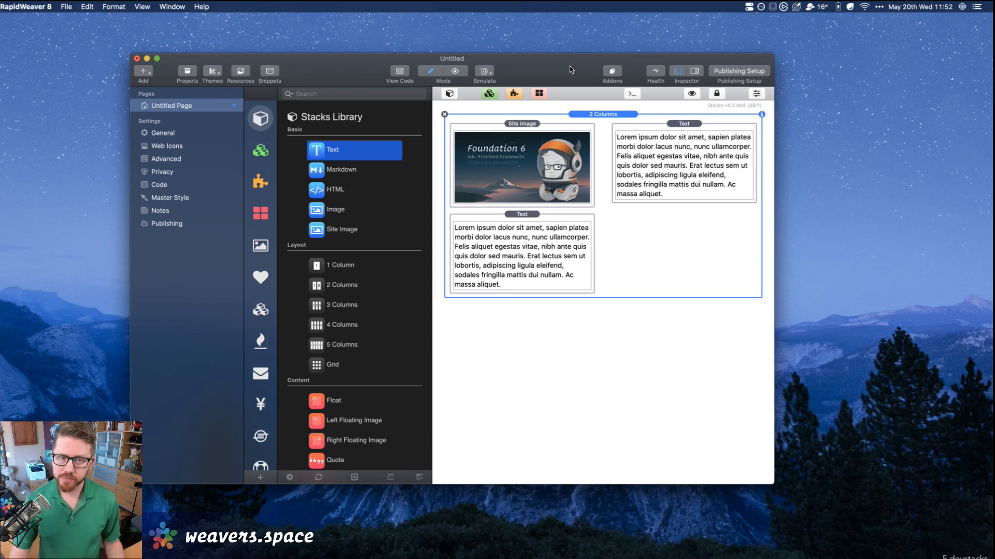
left_click(213, 74)
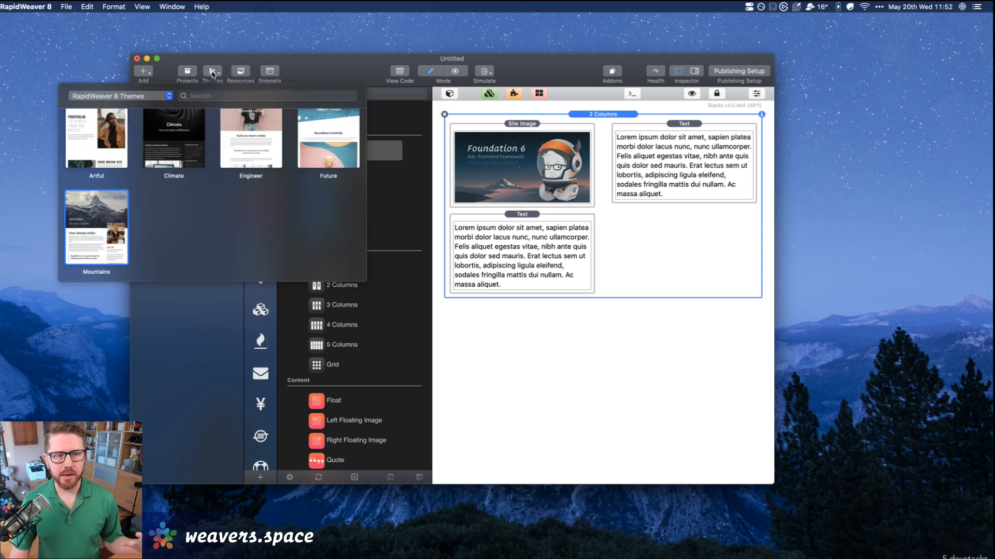
left_click(175, 126)
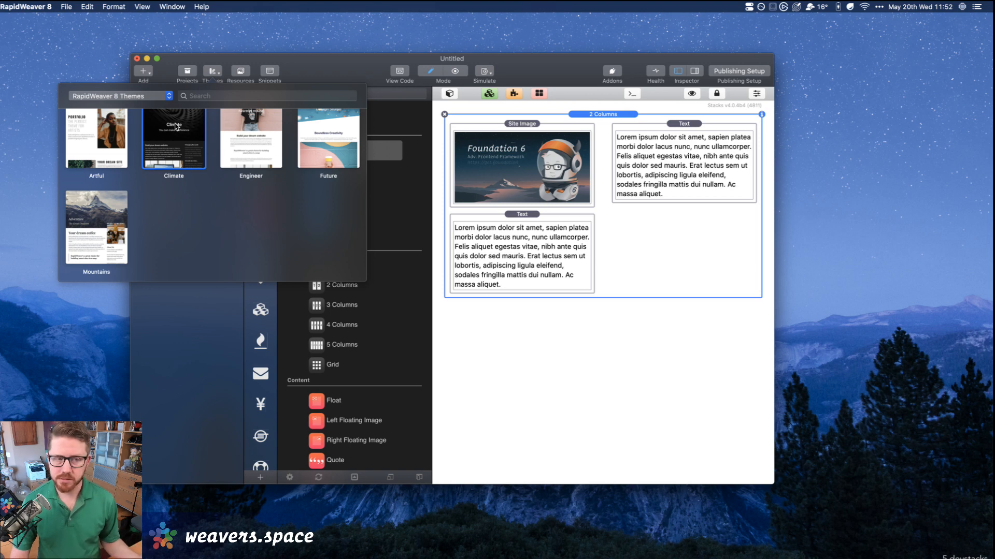
left_click(93, 219)
left_click(563, 460)
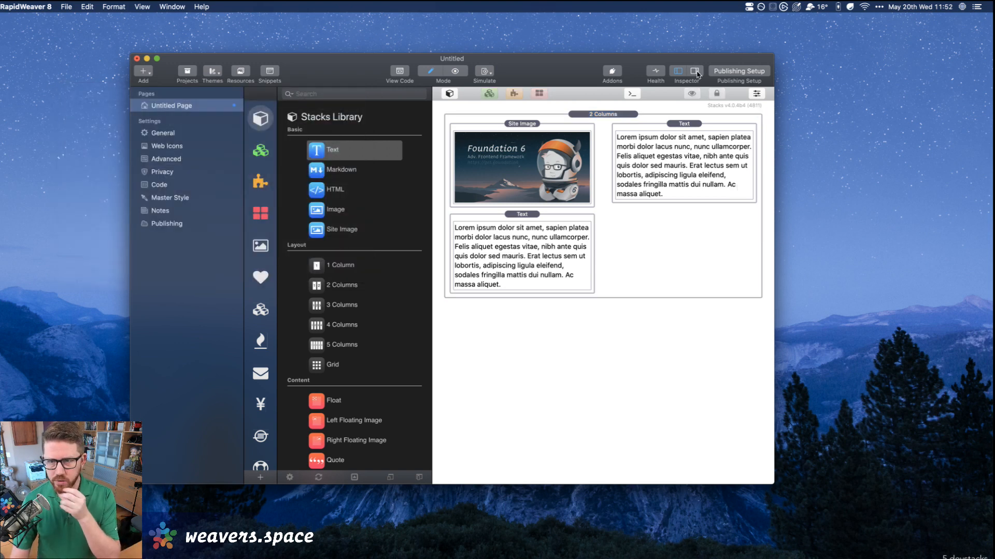
Open the page inspector and examine the Stacks page settings and the Mountains theme's page style options.
left_click(694, 70)
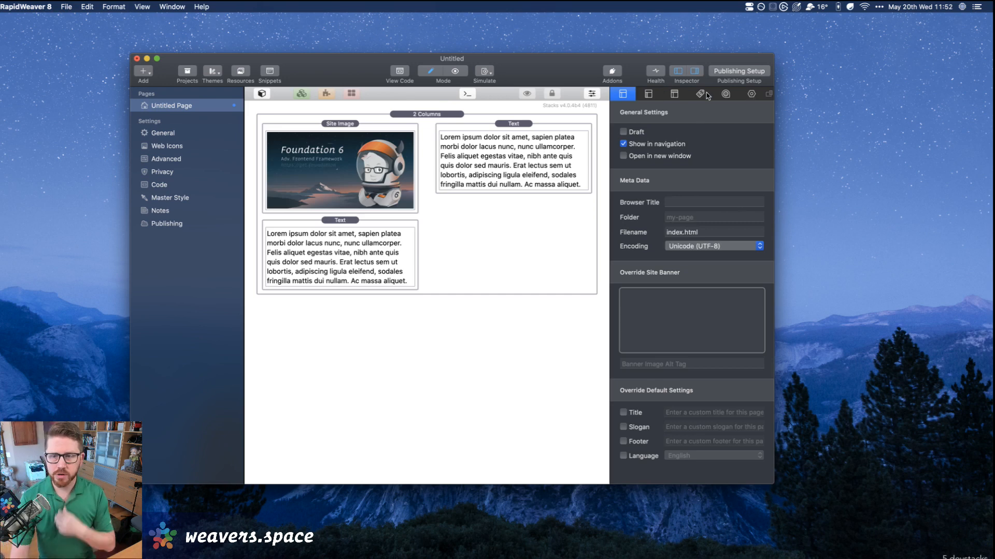
left_click(751, 94)
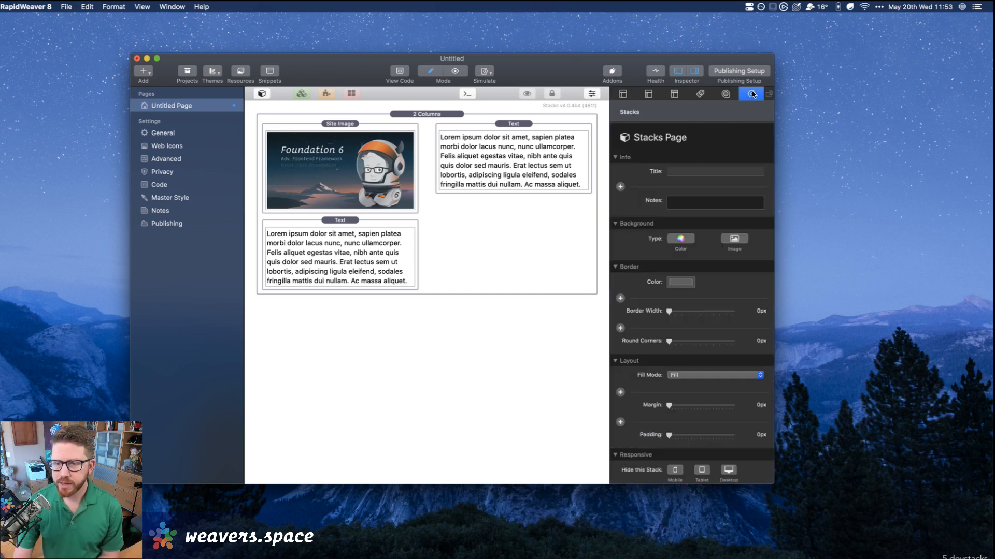
left_click(725, 94)
scroll(644, 237, "down", 5)
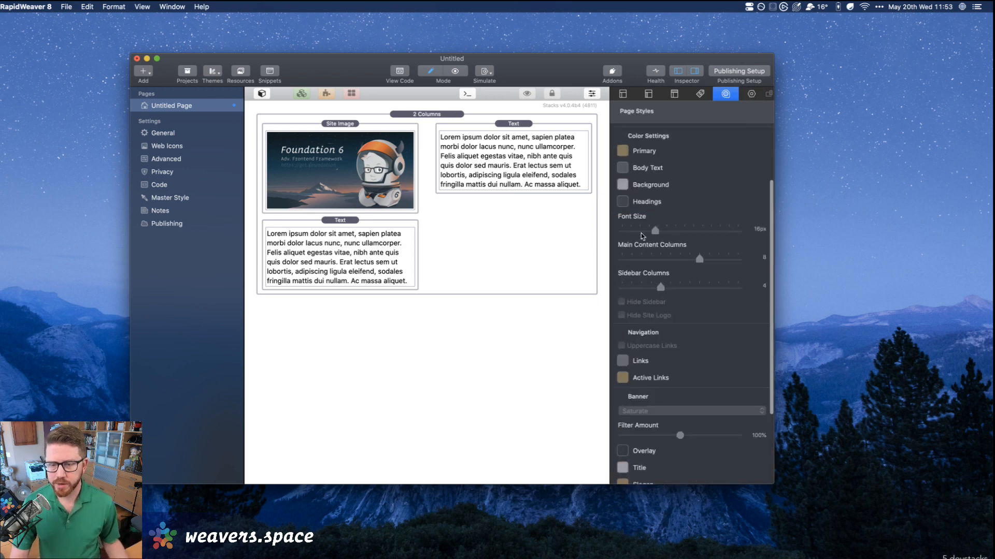
scroll(672, 200, "up", 5)
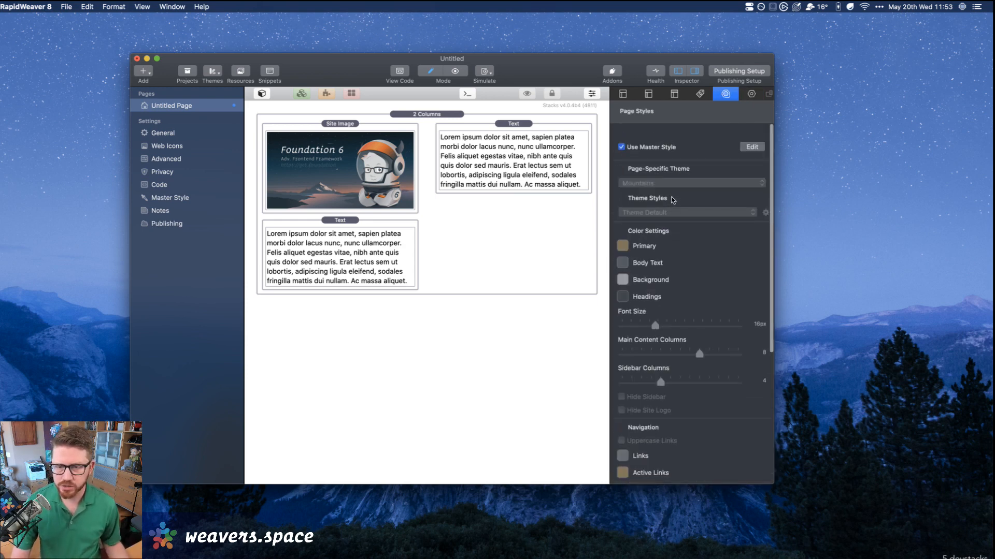
scroll(673, 200, "down", 5)
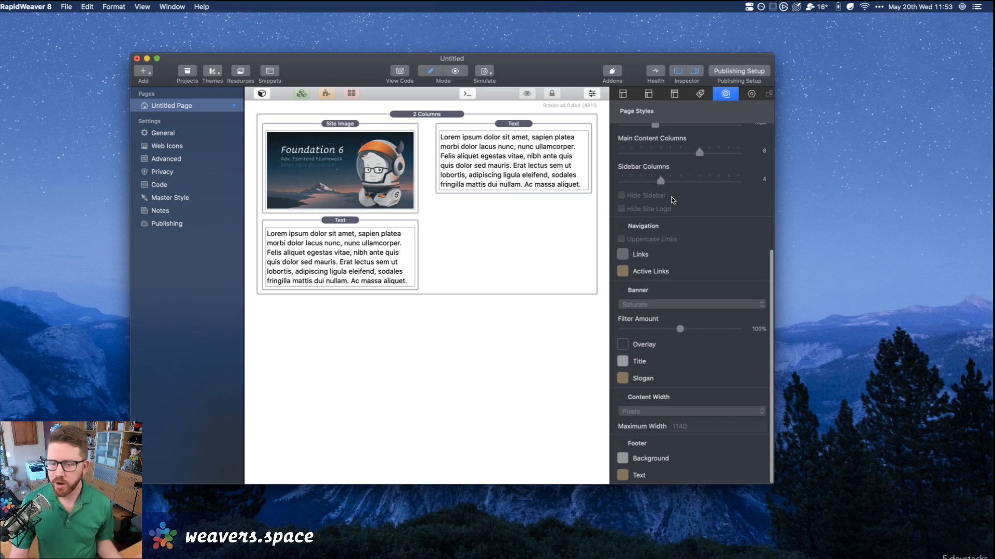
scroll(673, 201, "up", 5)
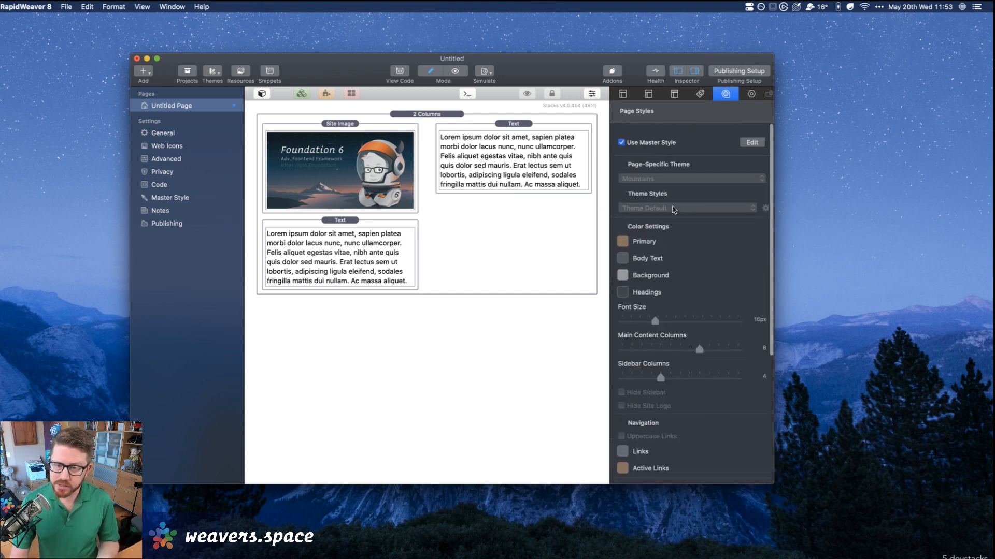
scroll(673, 209, "down", 5)
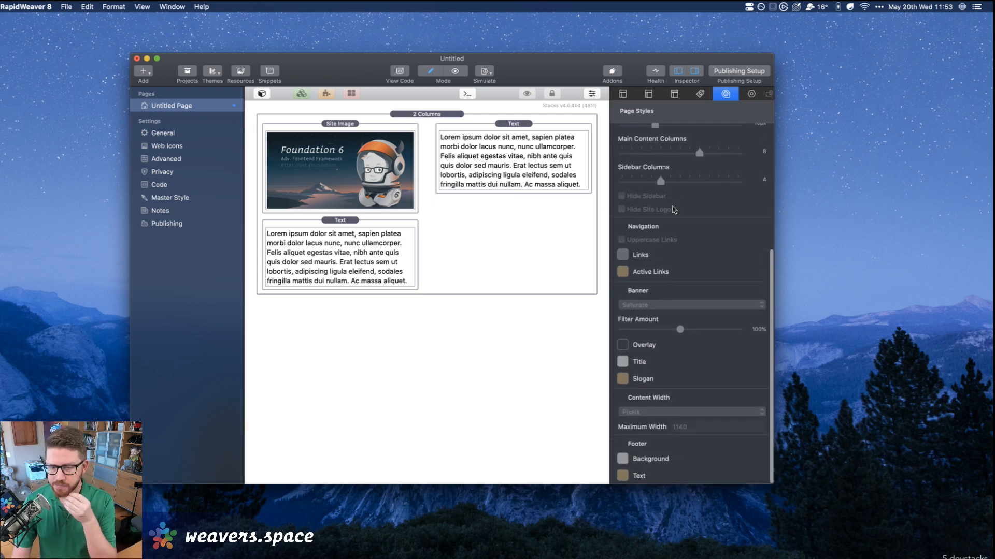
scroll(673, 206, "up", 5)
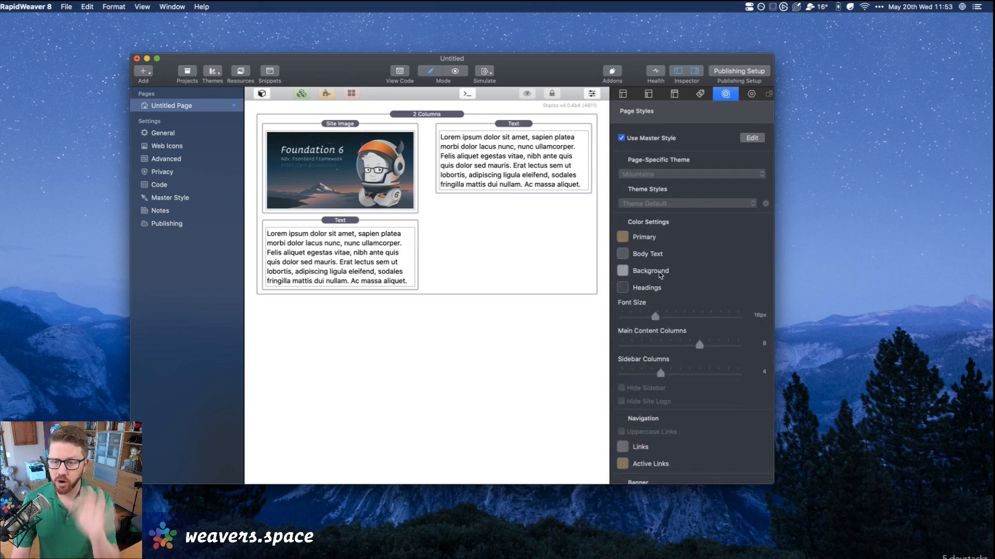
Widen the project window and show the Stacks Library in place of the page list, alongside the Stacks page settings.
left_click(756, 94)
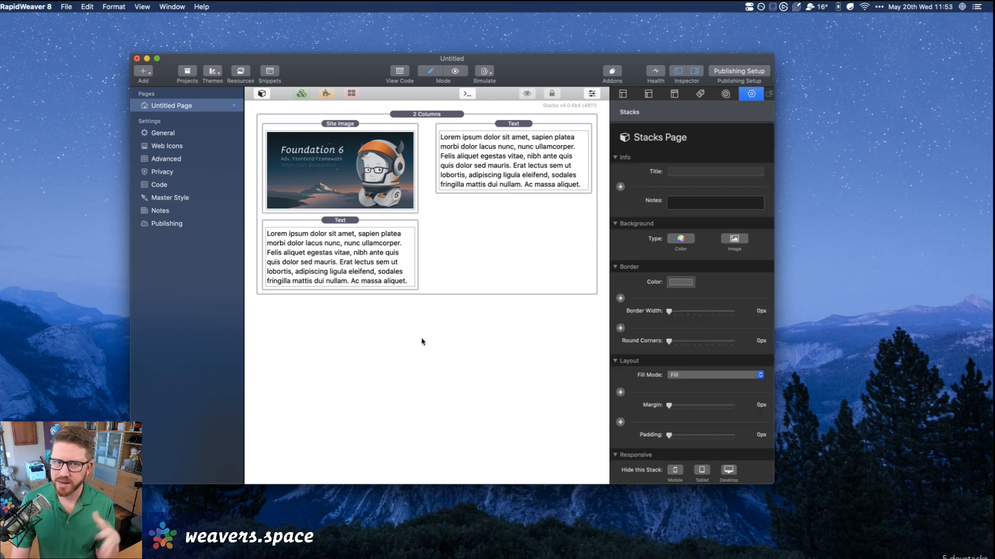
left_click_drag(568, 72, 519, 66)
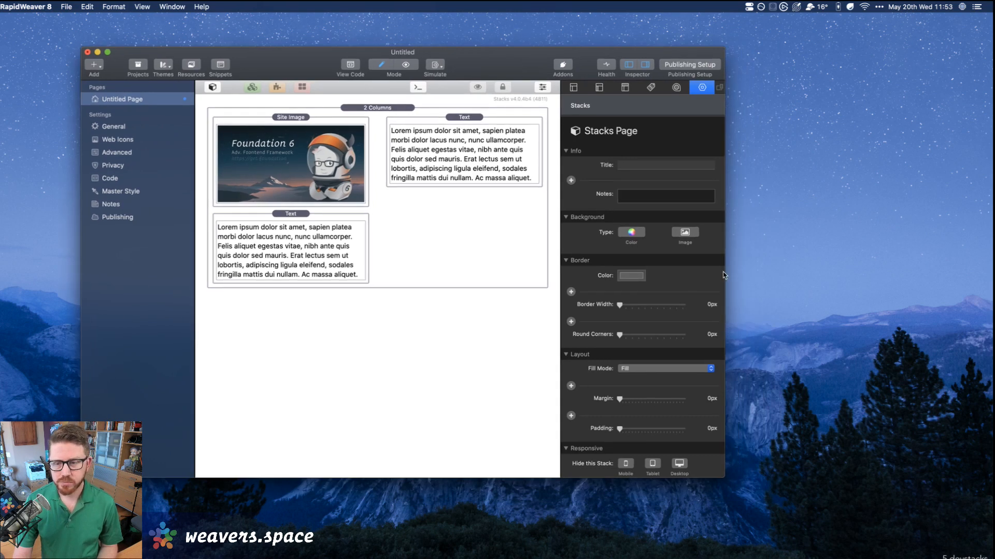
left_click_drag(724, 275, 860, 303)
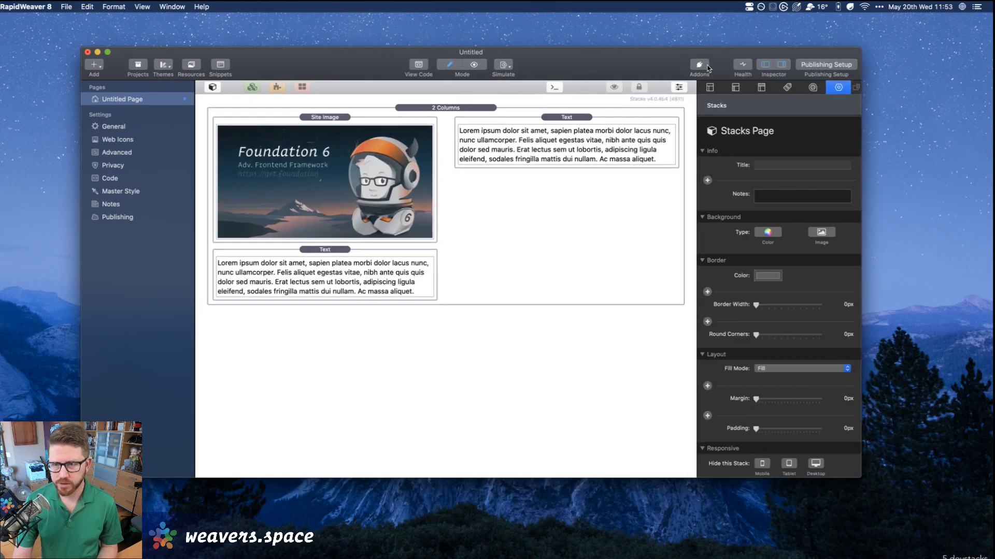
left_click(212, 87)
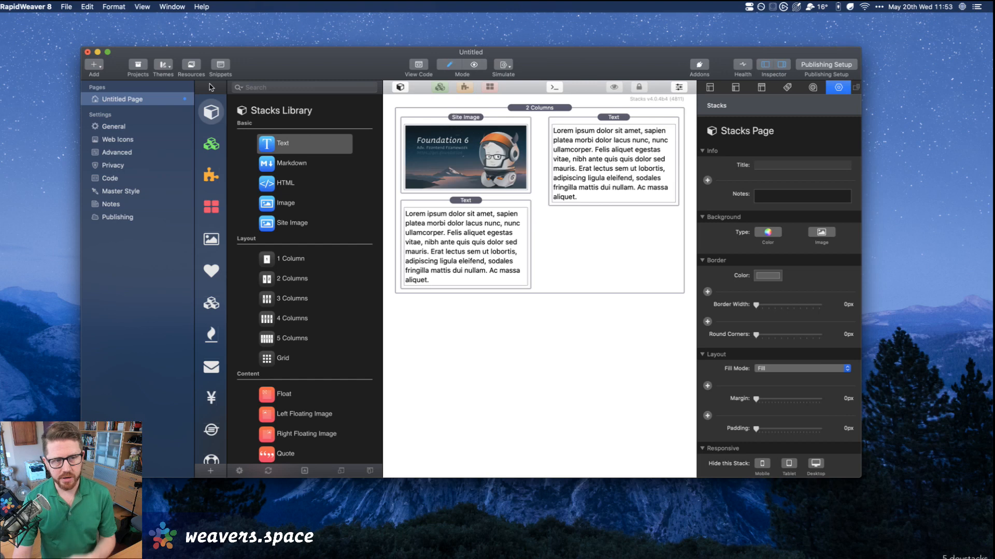
left_click(764, 65)
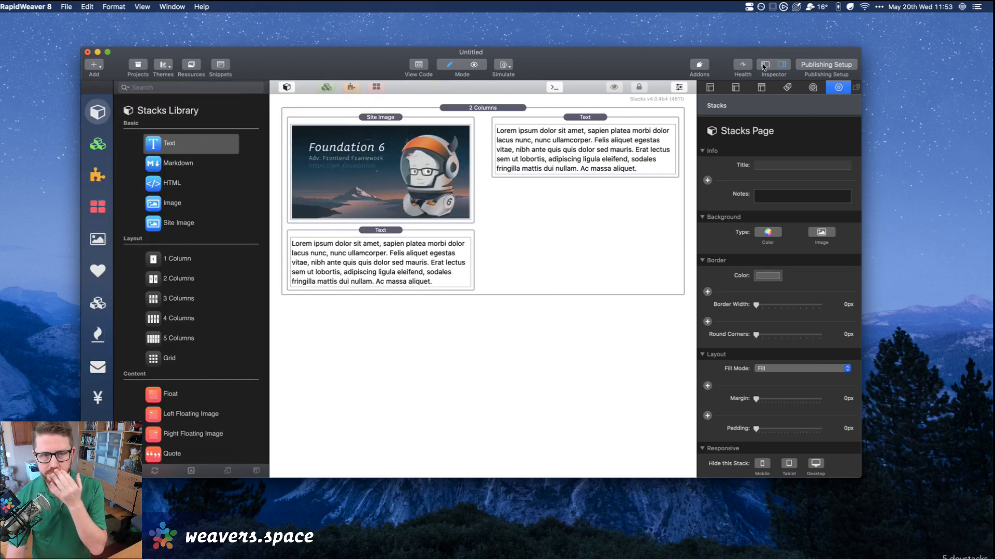
left_click(501, 221)
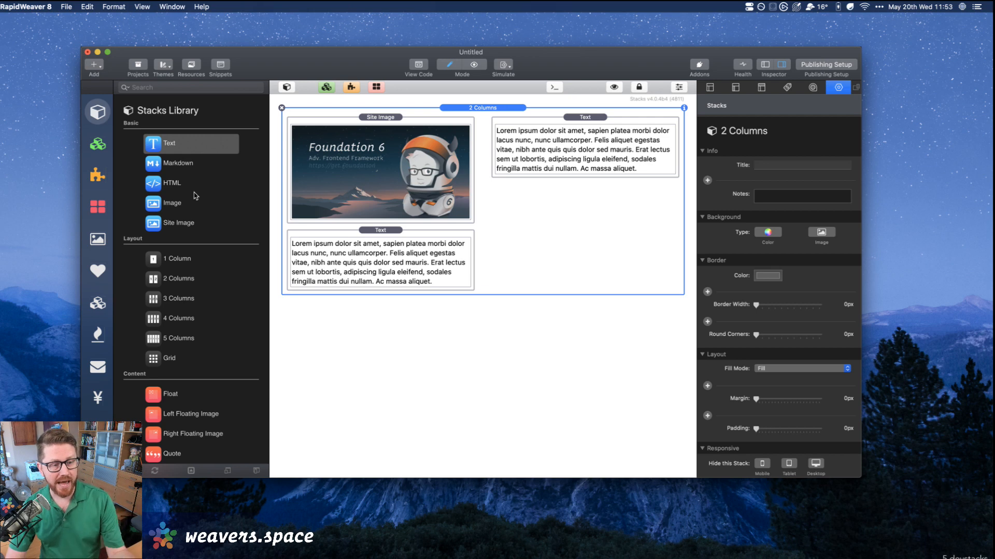
scroll(167, 240, "down", 5)
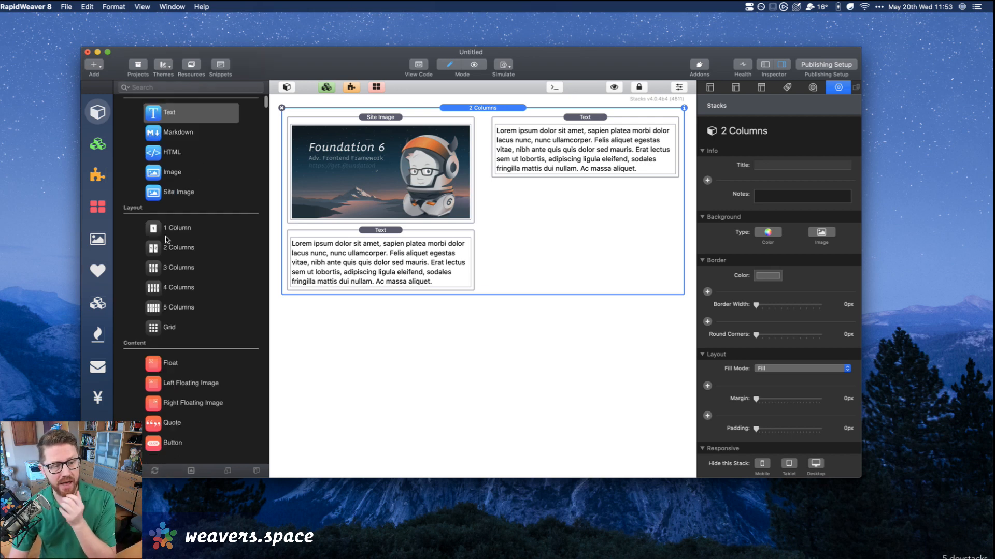
scroll(166, 240, "up", 5)
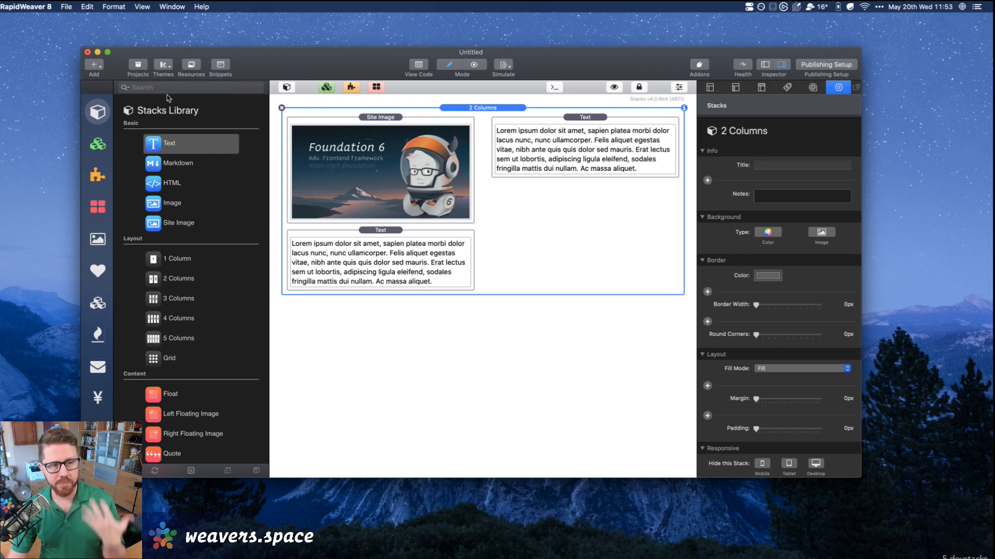
Switch the project's theme to Foundation 6 from the Joe Workman themes.
left_click(163, 66)
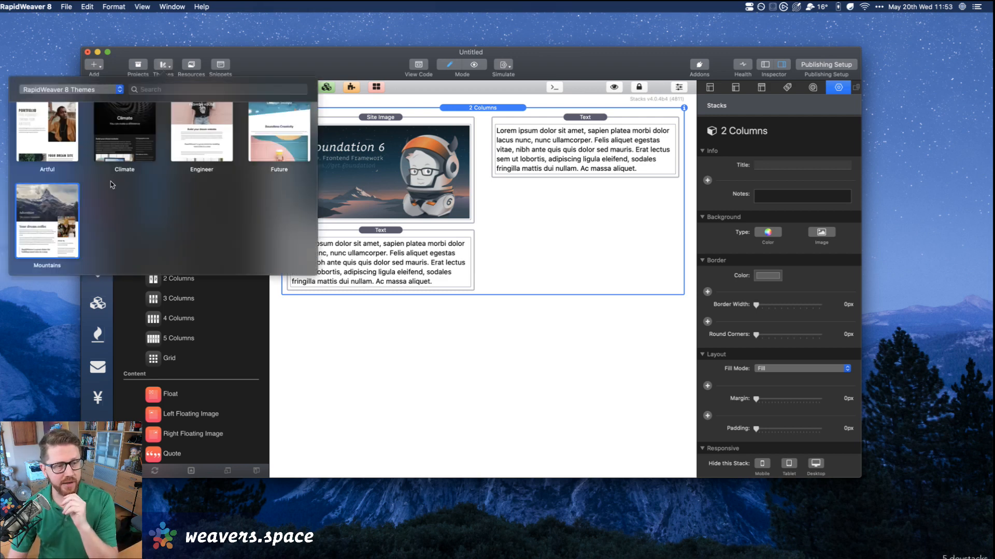
left_click(92, 92)
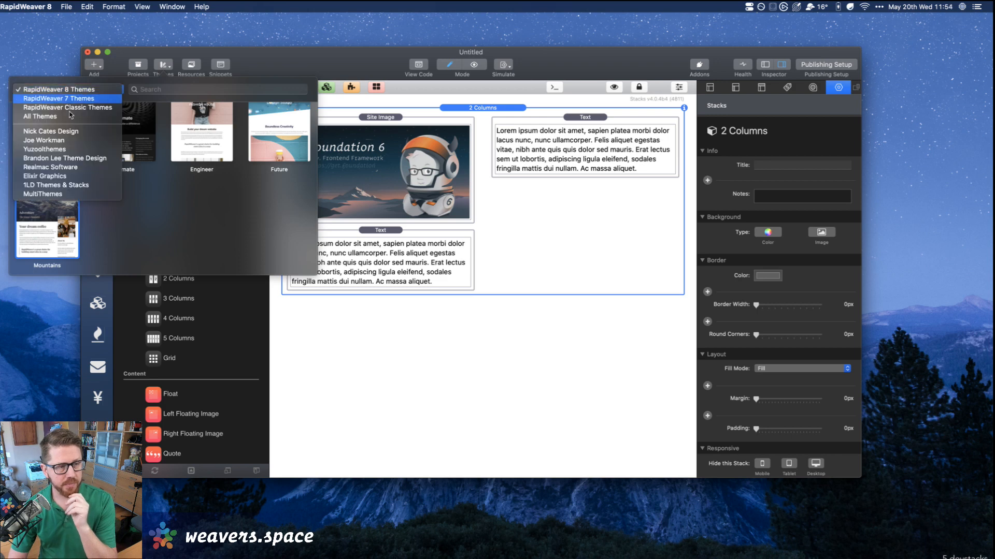
left_click(56, 141)
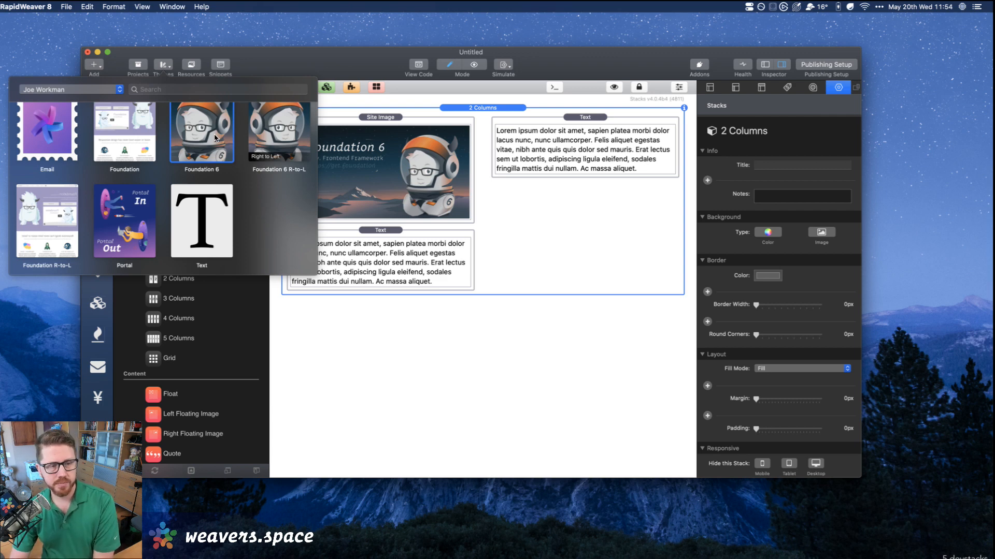
left_click(444, 399)
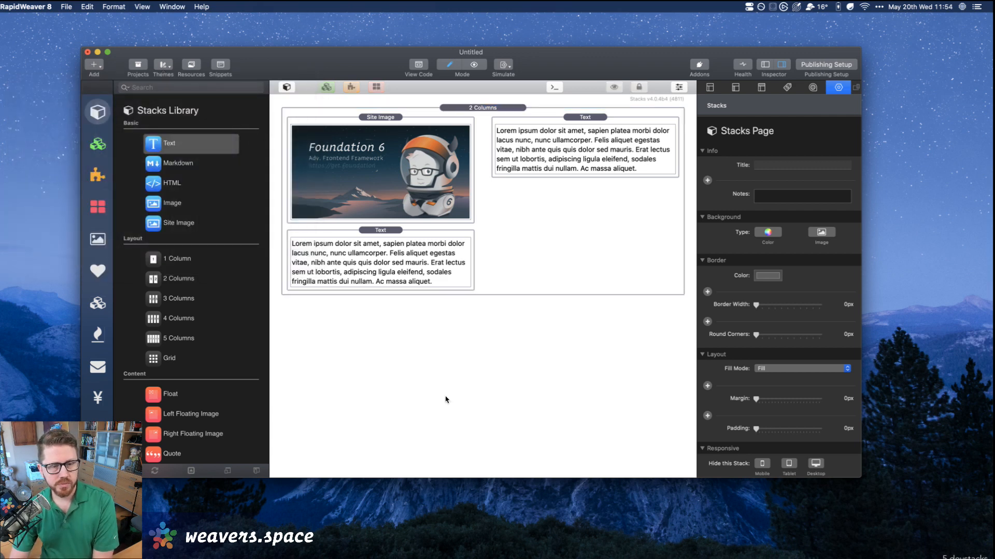
left_click(163, 63)
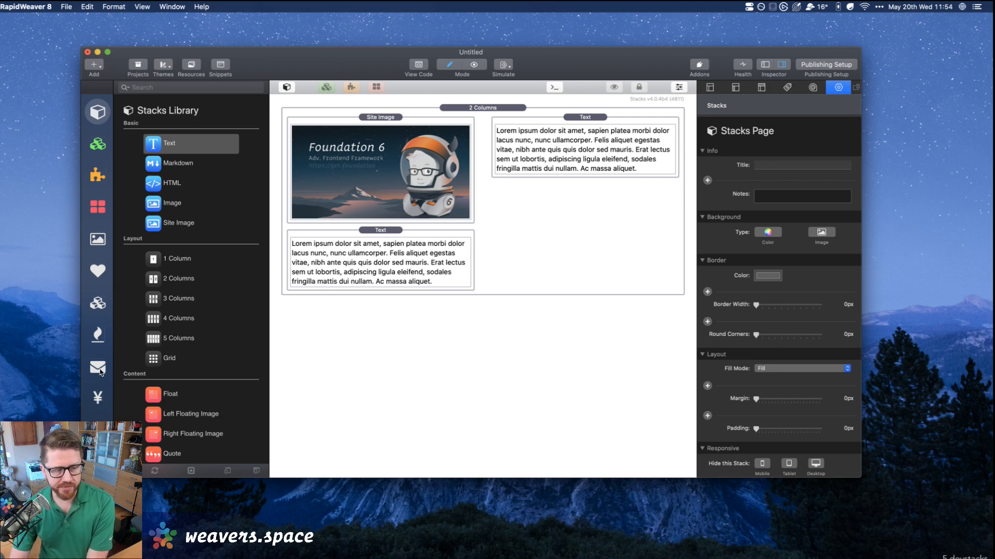
Show the Foundation 6 stack group in the library and look through its layout, media, button, code and container stacks.
left_click(98, 398)
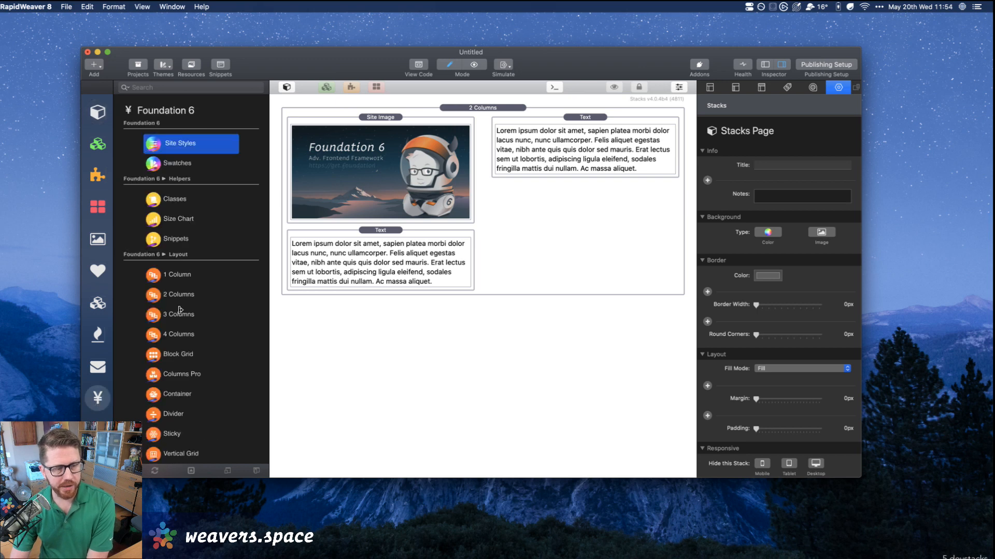
scroll(182, 291, "down", 3)
scroll(181, 291, "down", 15)
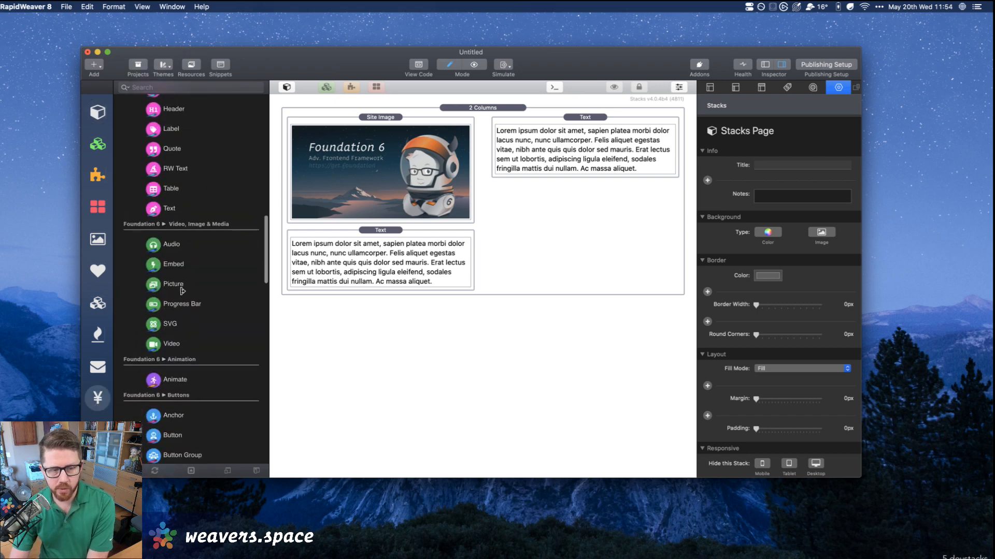
scroll(182, 292, "down", 5)
scroll(181, 290, "up", 15)
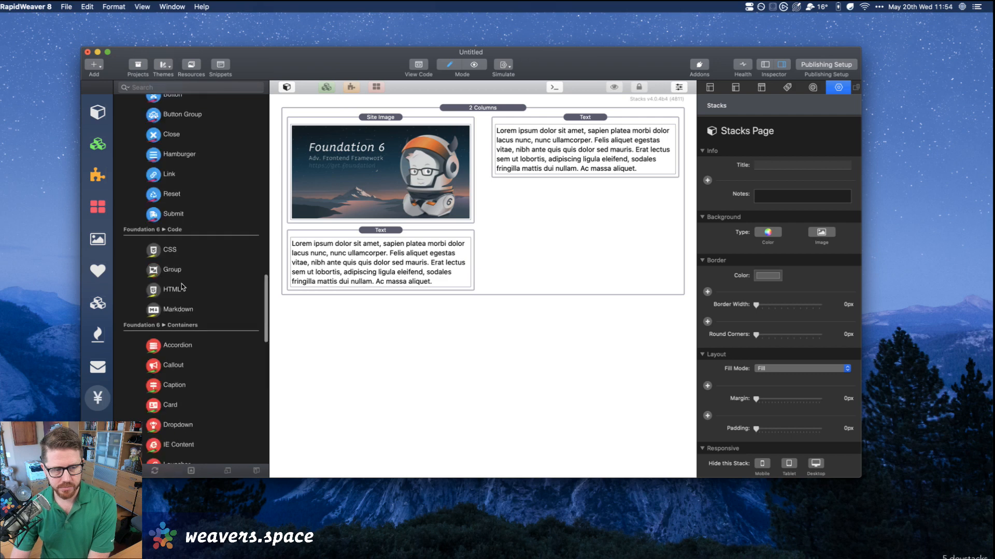
scroll(182, 288, "up", 5)
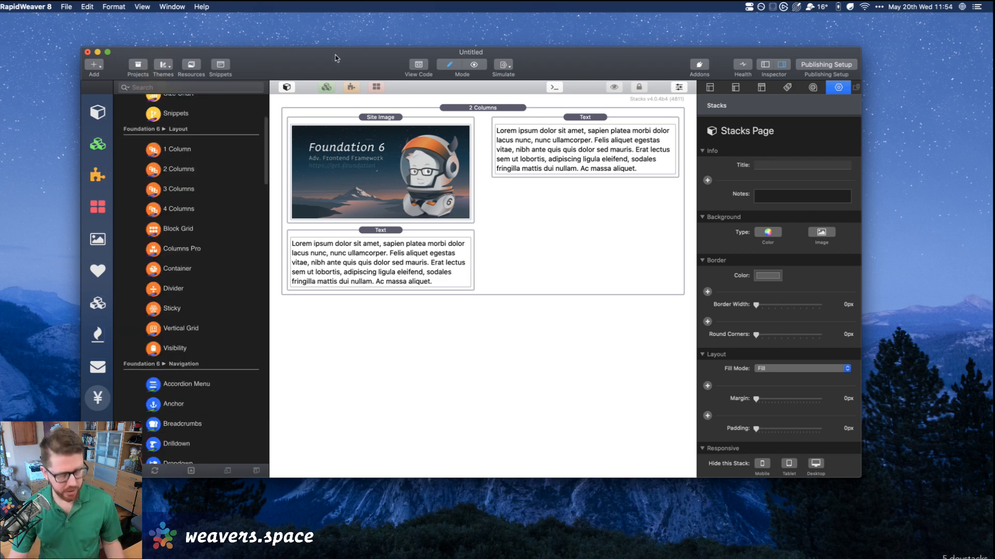
Preview the page with the Foundation 6 theme, then return to edit mode and select the Site Image stack.
key("super+r")
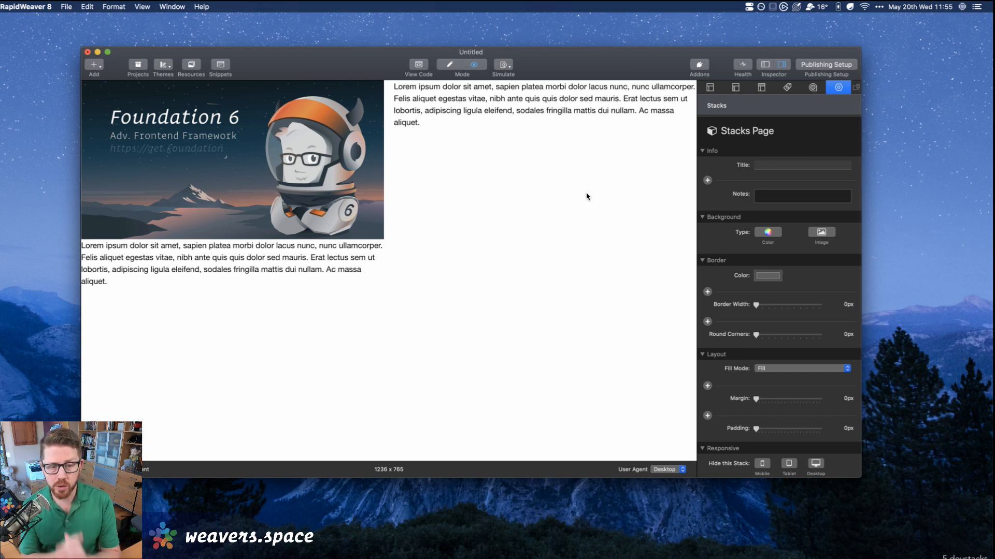
key("super+Tab")
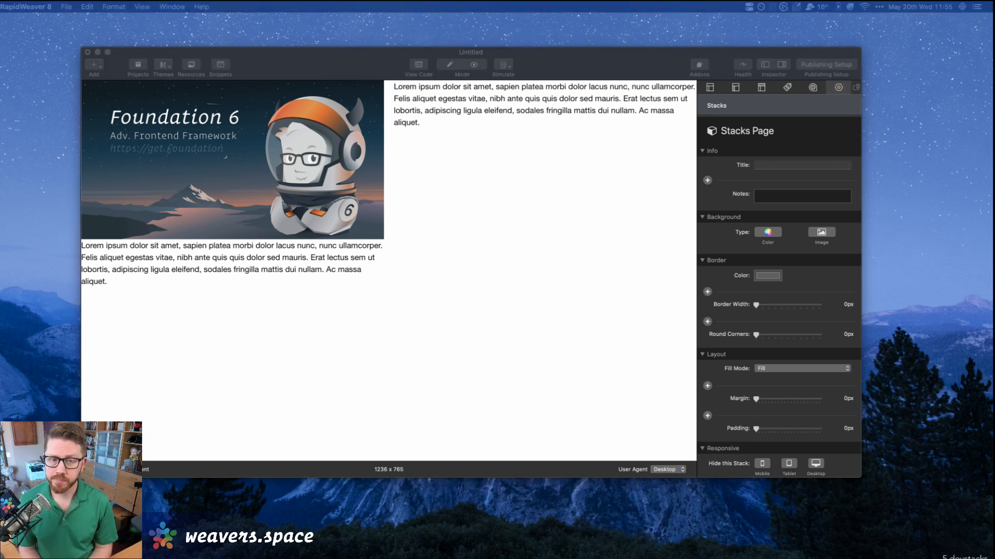
left_click(454, 197)
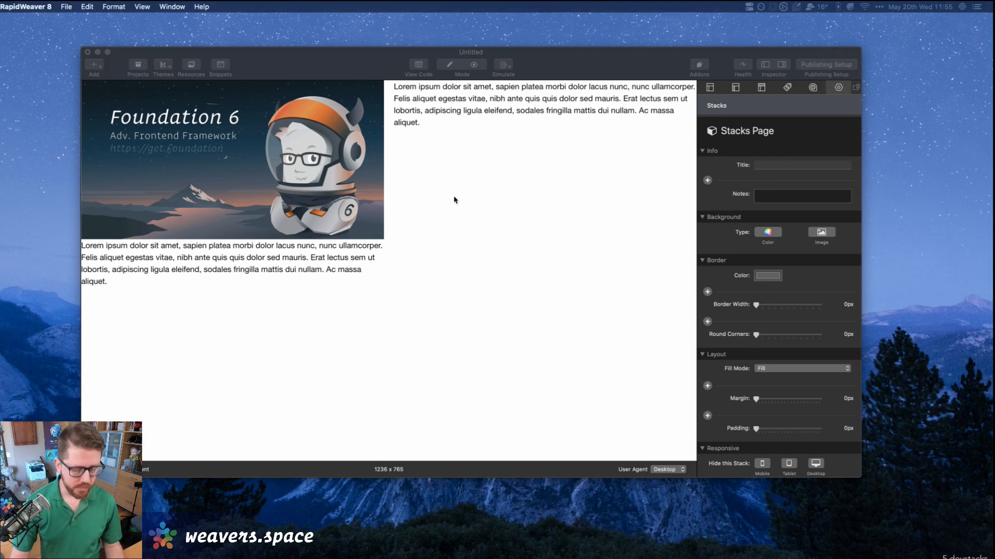
key("super+e")
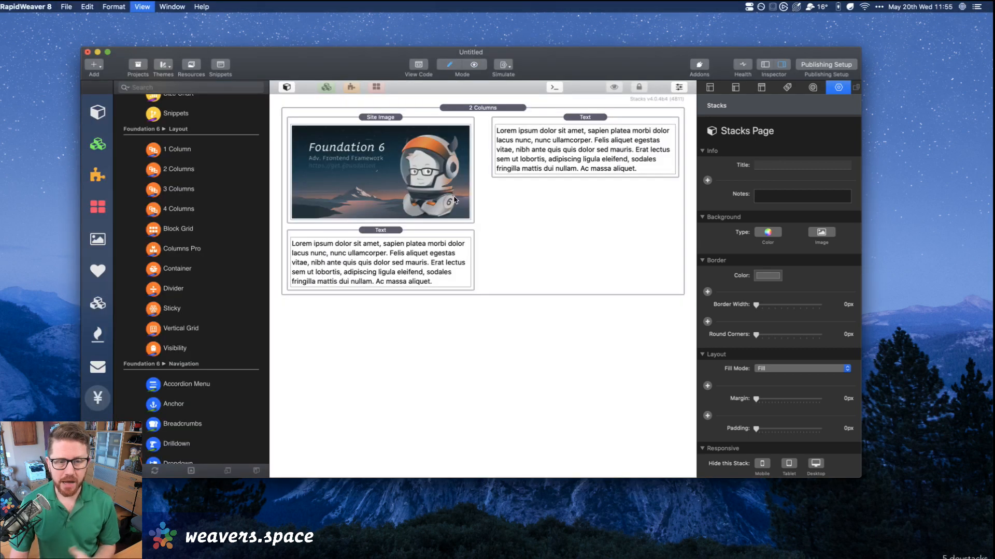
left_click(360, 176)
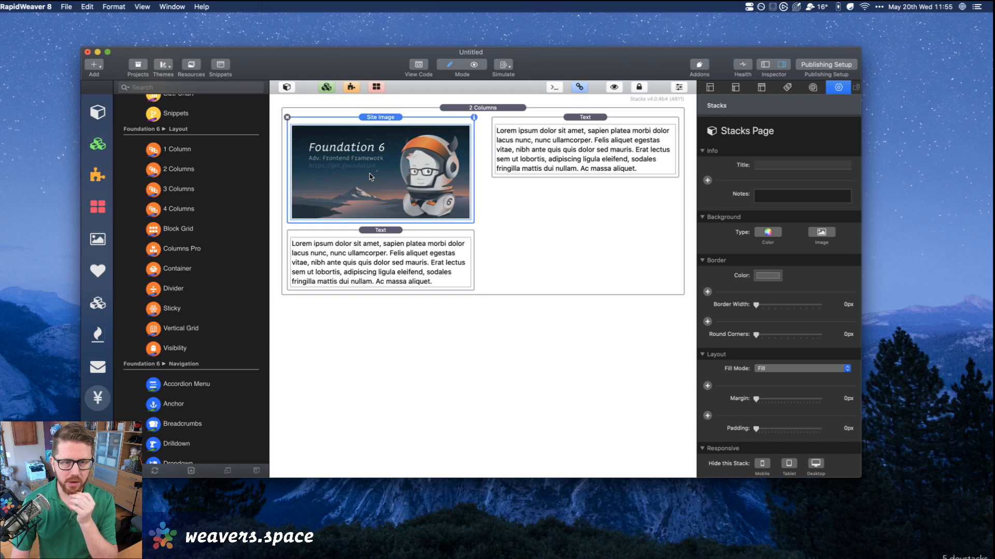
Switch to Safari, open get.foundation and reposition the browser window to show the whole site.
scroll(192, 198, "up", 5)
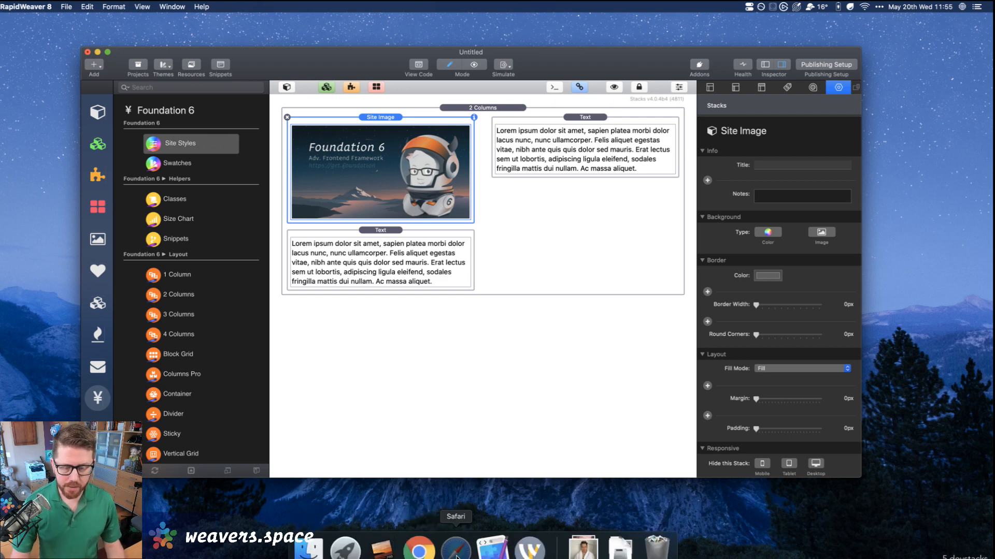
left_click(456, 552)
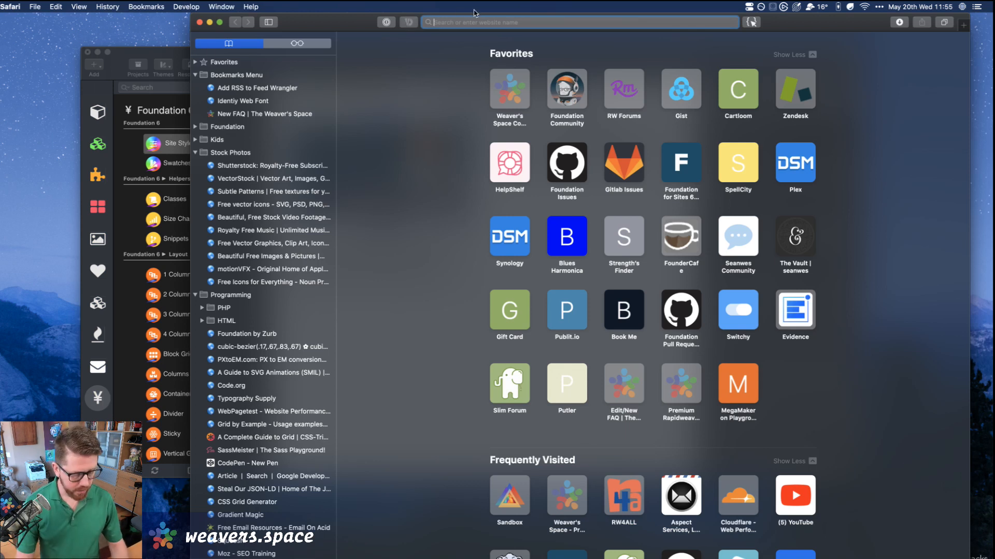
type("get.foundation")
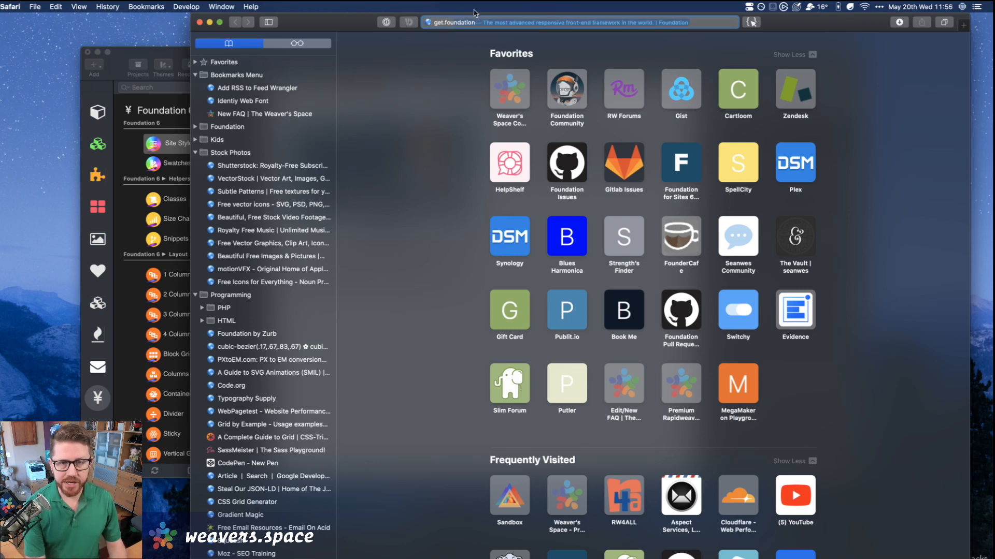
key("Return")
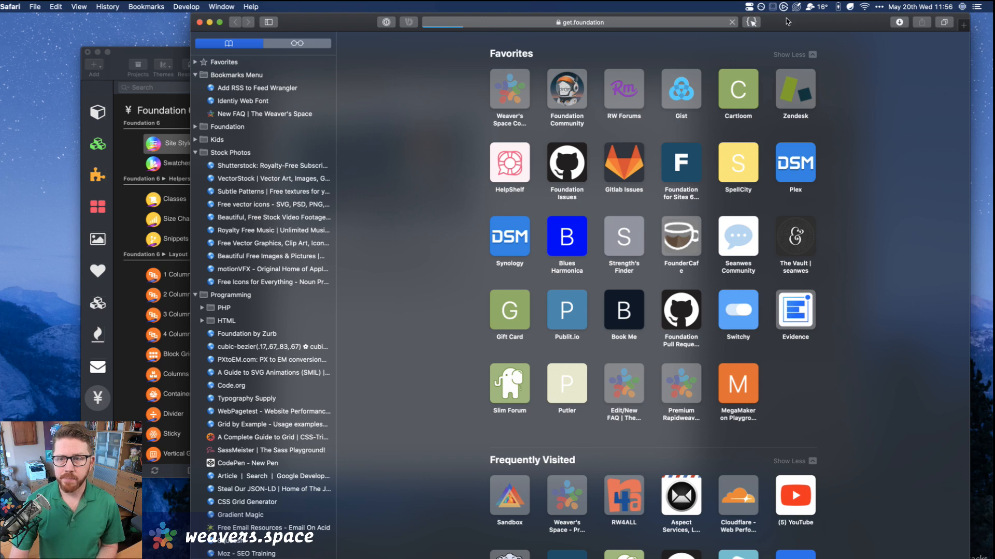
left_click_drag(788, 21, 673, 10)
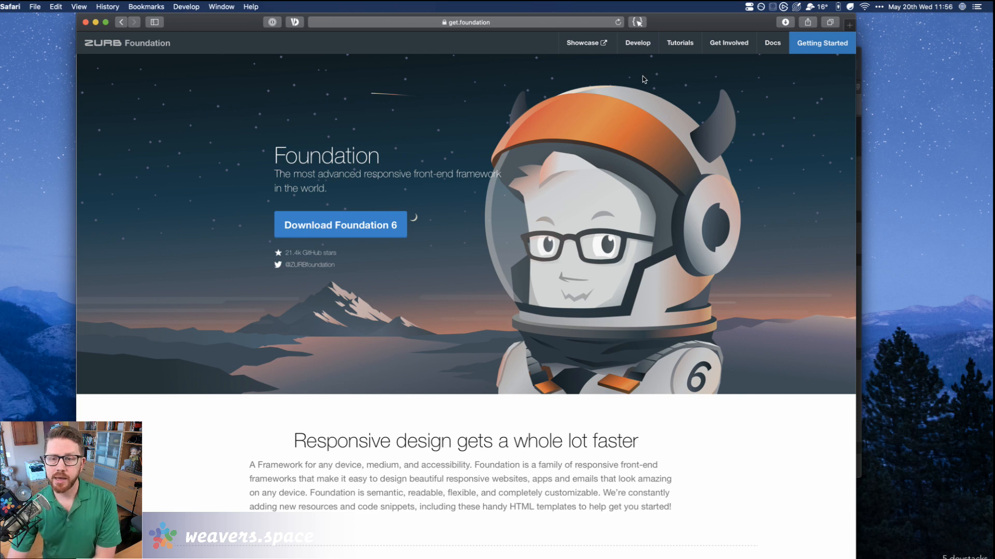
Open the Sites Docs on the Foundation website and look through the welcome page.
mouse_move(572, 48)
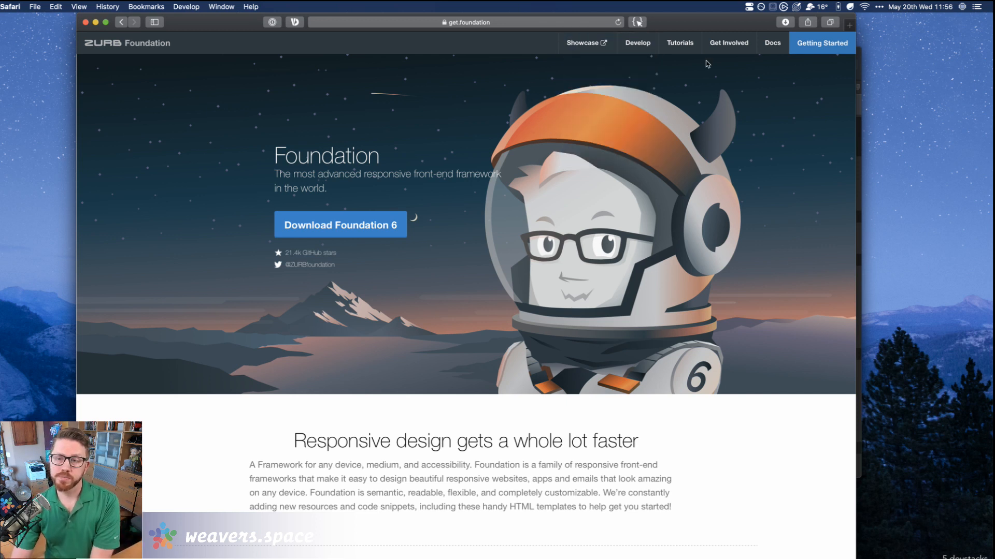
mouse_move(767, 45)
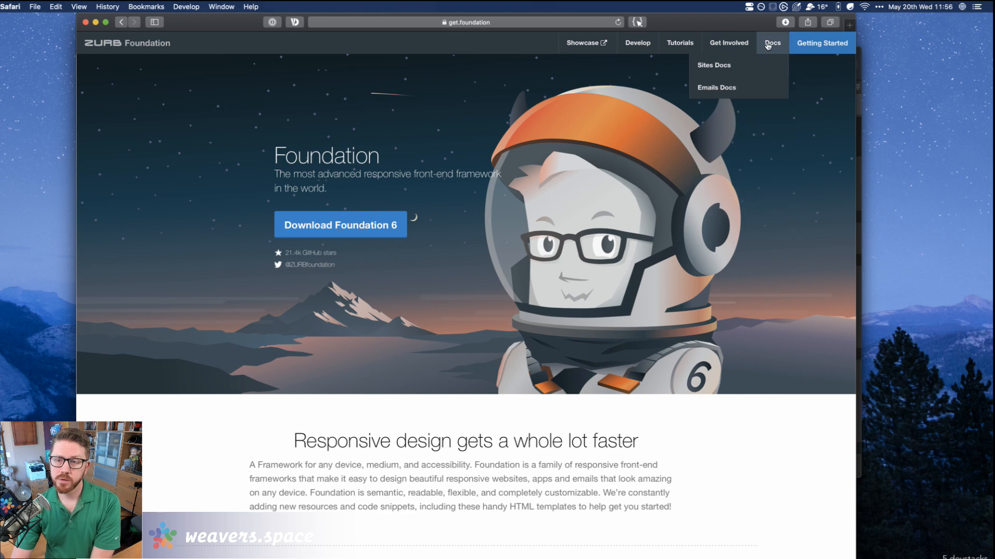
left_click(709, 66)
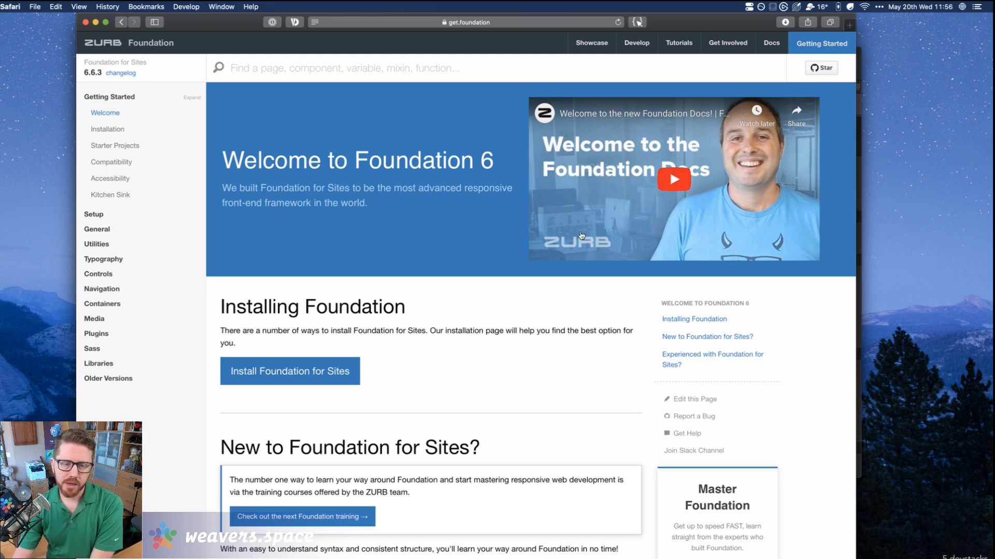
scroll(510, 325, "down", 5)
scroll(511, 325, "down", 5)
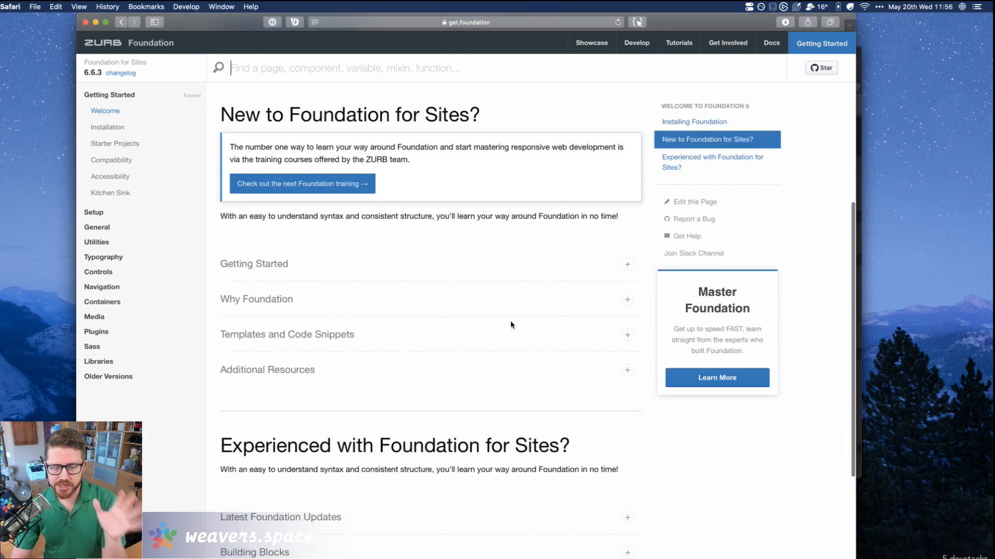
Open the XY Grid page in the General documentation and read through it to the Basics section.
left_click(97, 228)
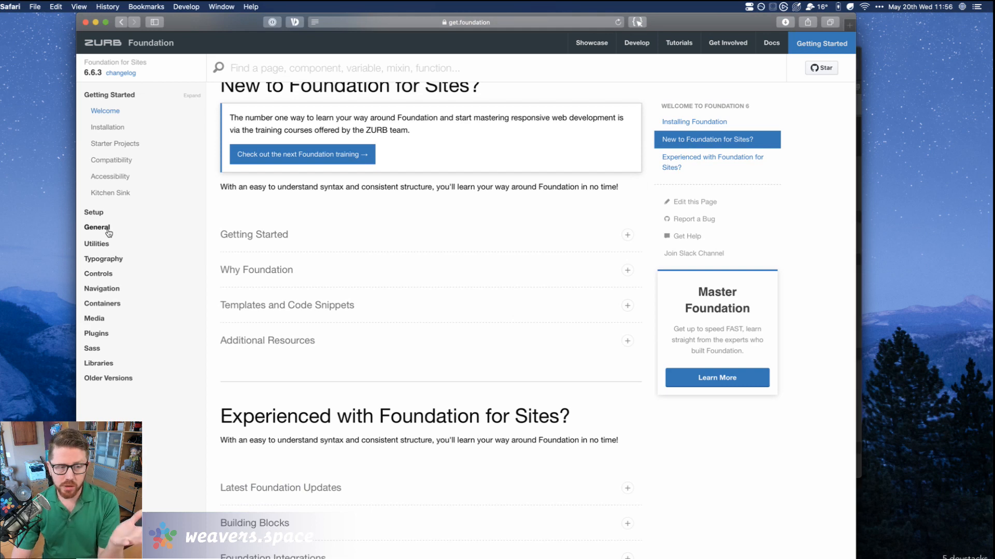
left_click(102, 244)
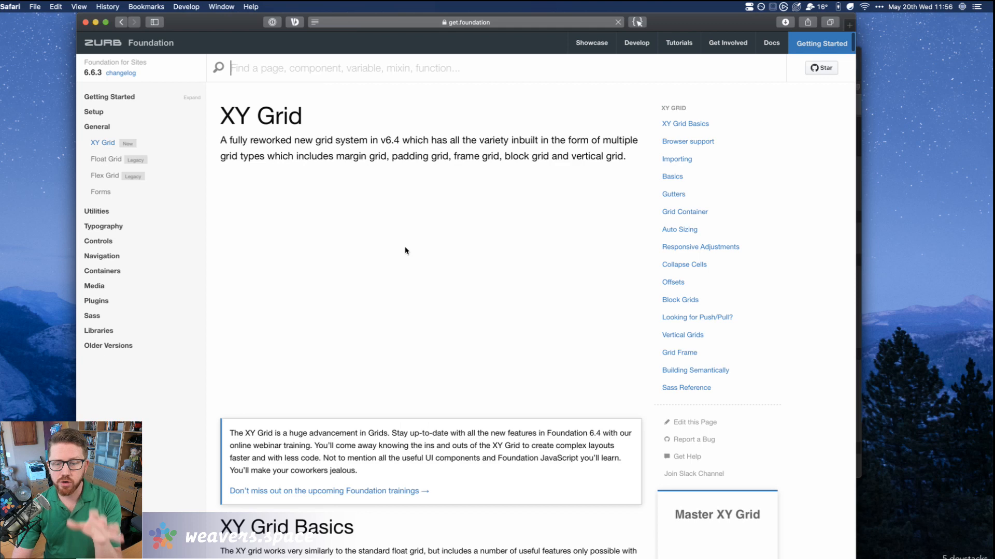
scroll(405, 247, "down", 10)
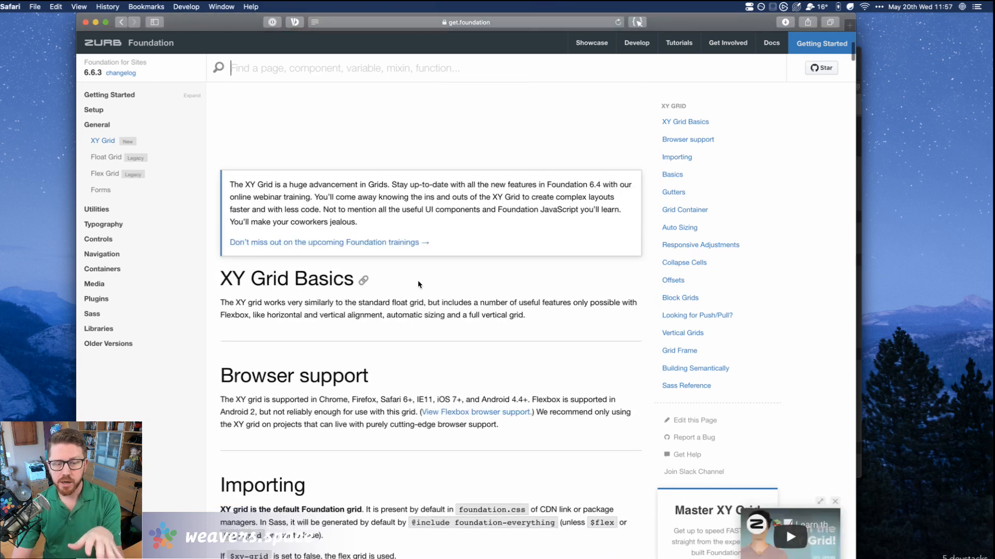
scroll(418, 284, "down", 5)
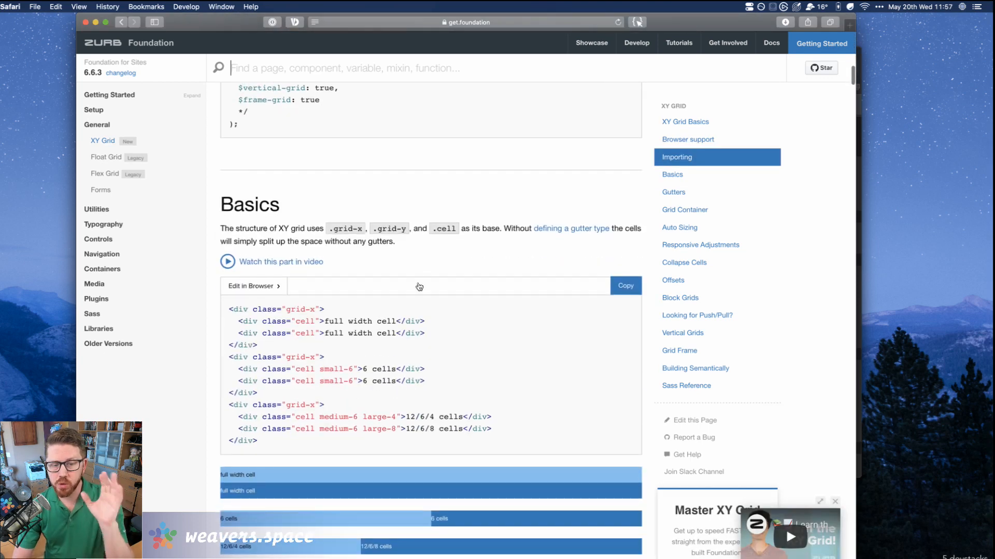
Examine the grid-x and cell markup example in the Basics section of the XY Grid page.
scroll(406, 322, "down", 3)
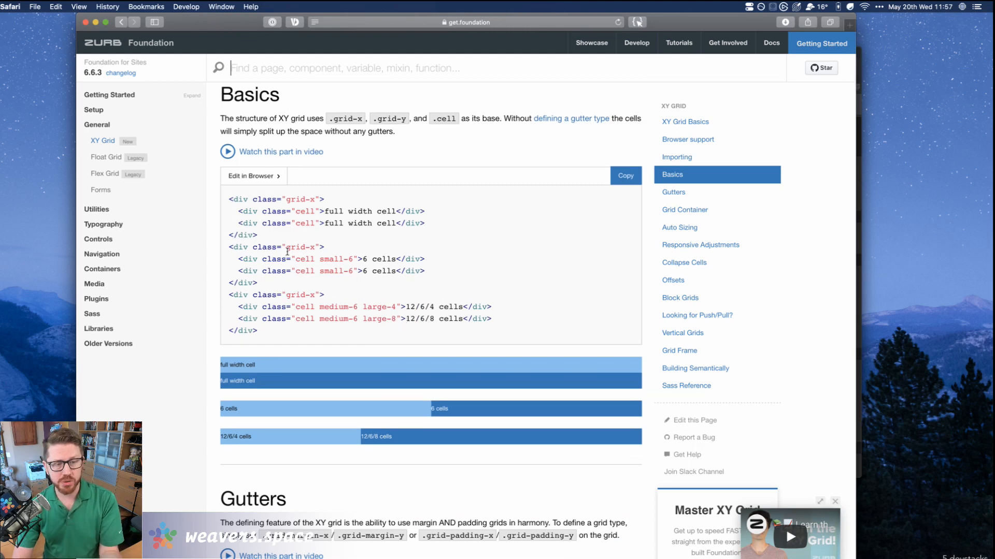
left_click_drag(229, 200, 301, 357)
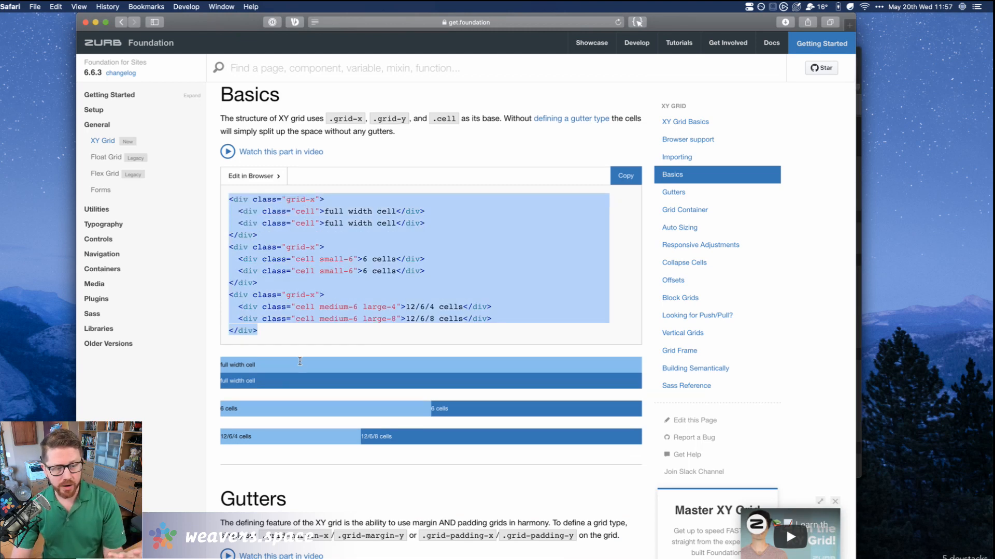
left_click(269, 237)
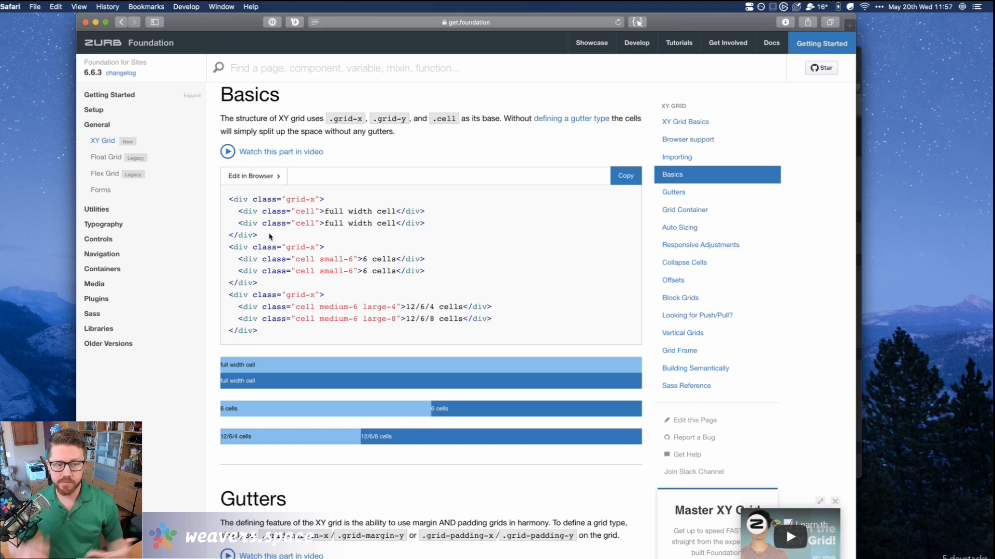
left_click_drag(229, 200, 288, 336)
left_click(288, 336)
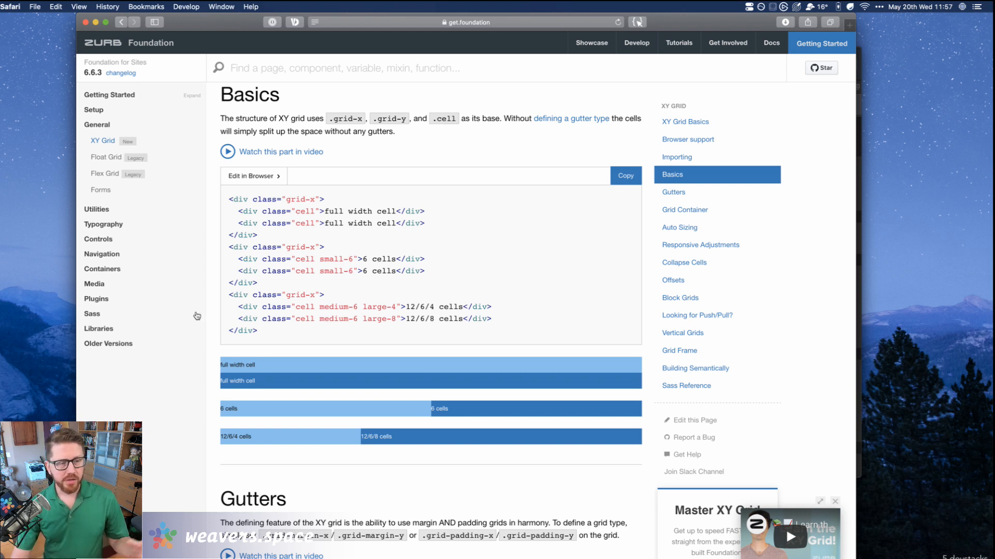
Open the Drilldown Menu page in the Navigation documentation and examine its Basics markup example and menu demo.
left_click(107, 255)
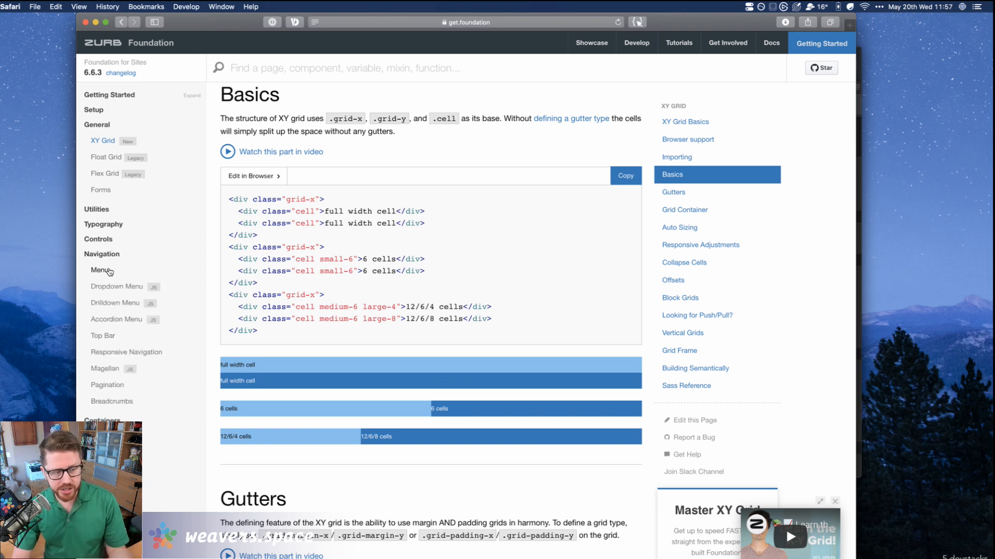
scroll(117, 229, "down", 3)
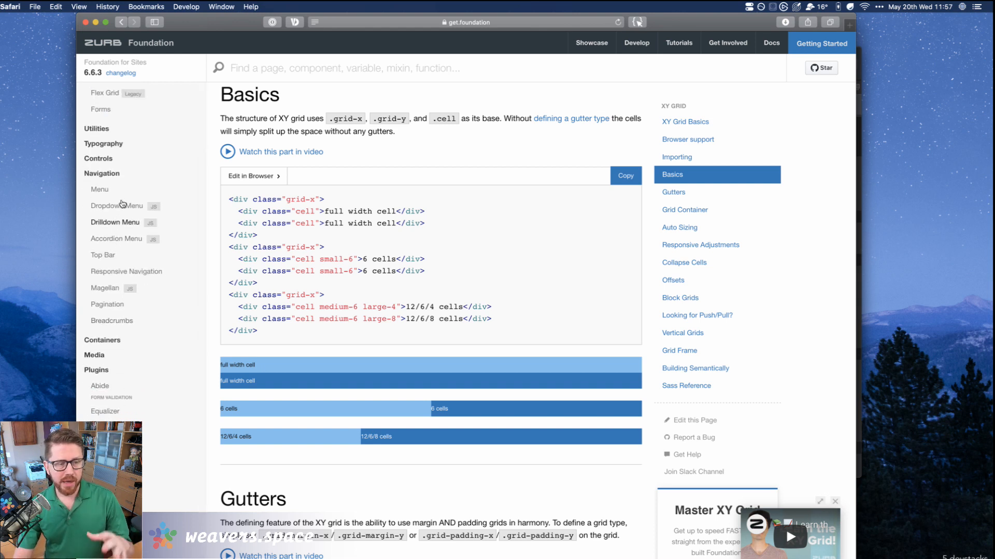
left_click(118, 223)
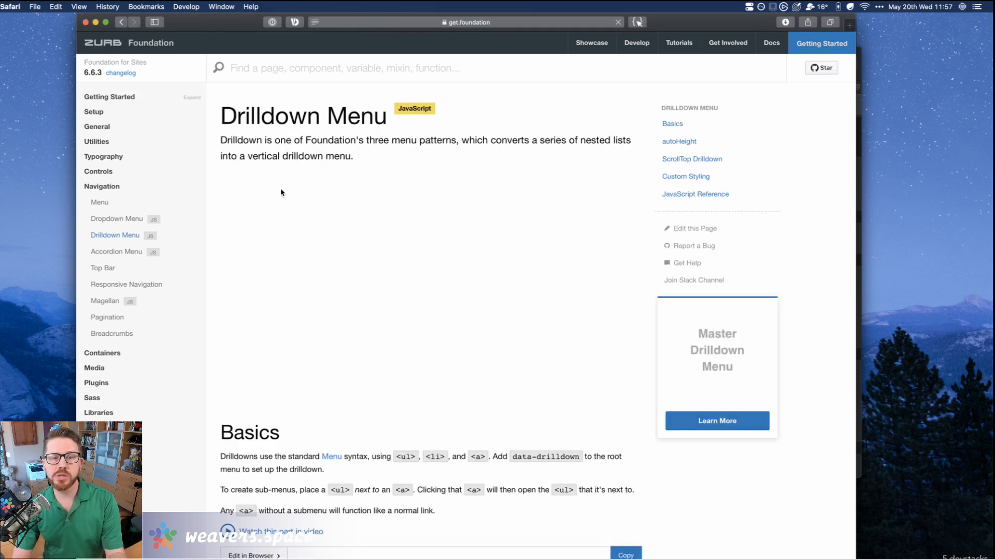
scroll(461, 259, "down", 3)
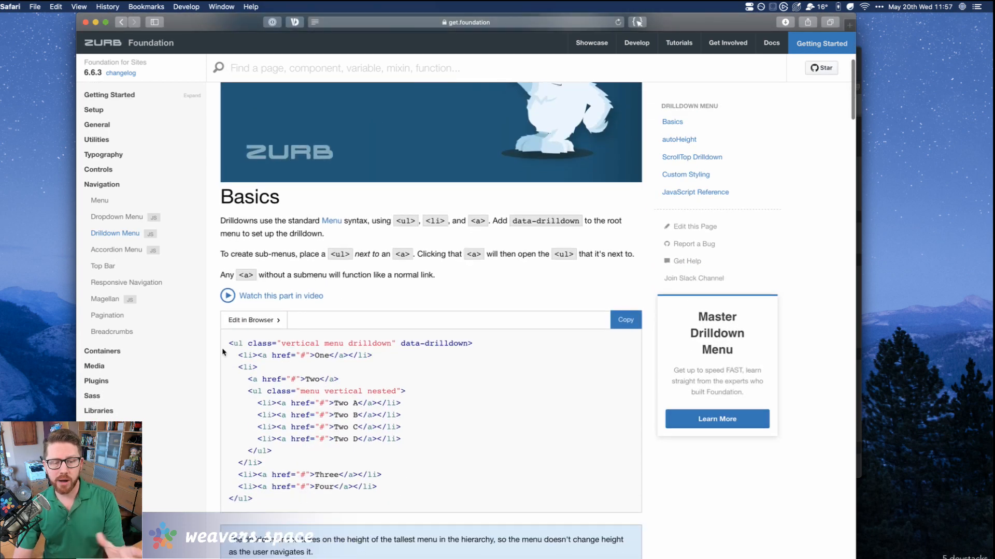
left_click_drag(233, 347, 295, 501)
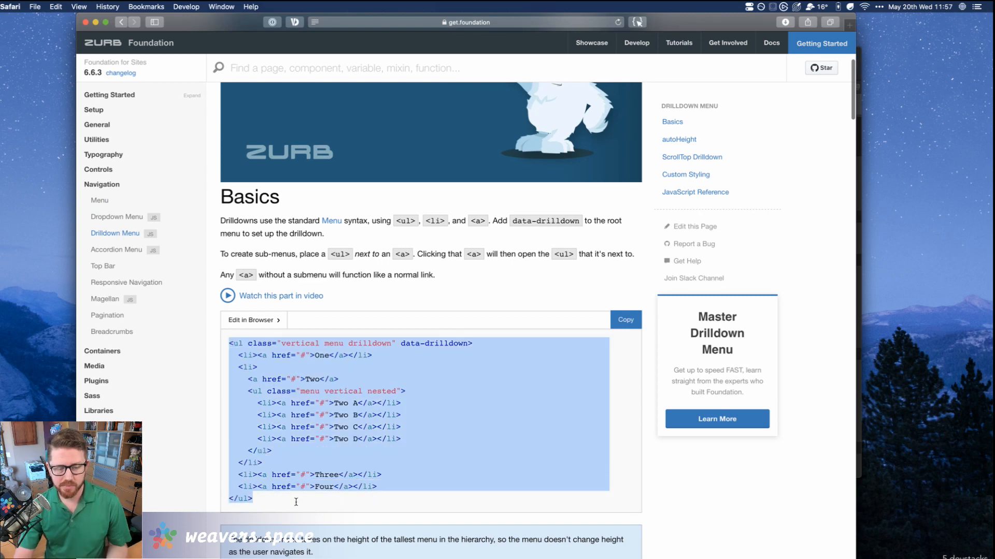
left_click(295, 503)
scroll(296, 503, "up", 5)
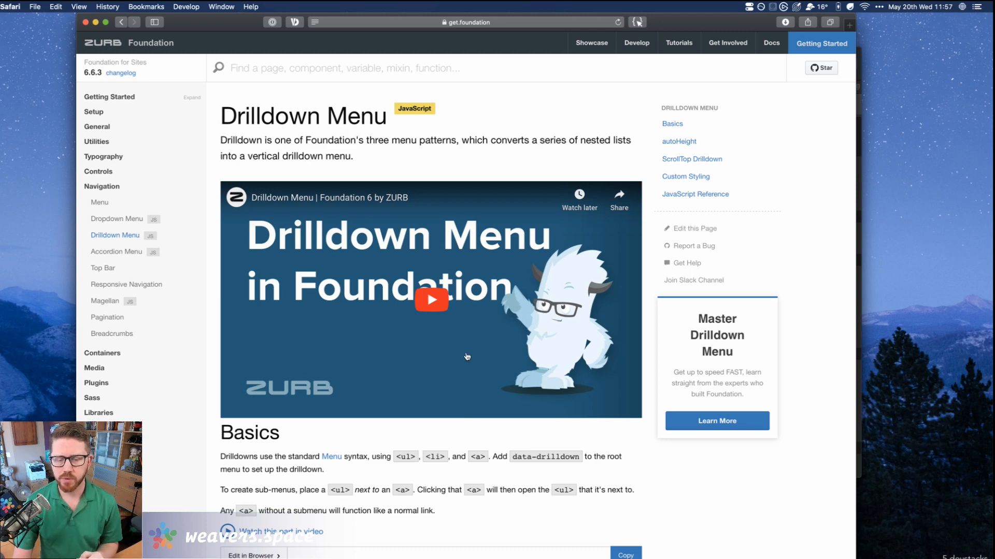
scroll(467, 354, "down", 5)
scroll(466, 353, "up", 5)
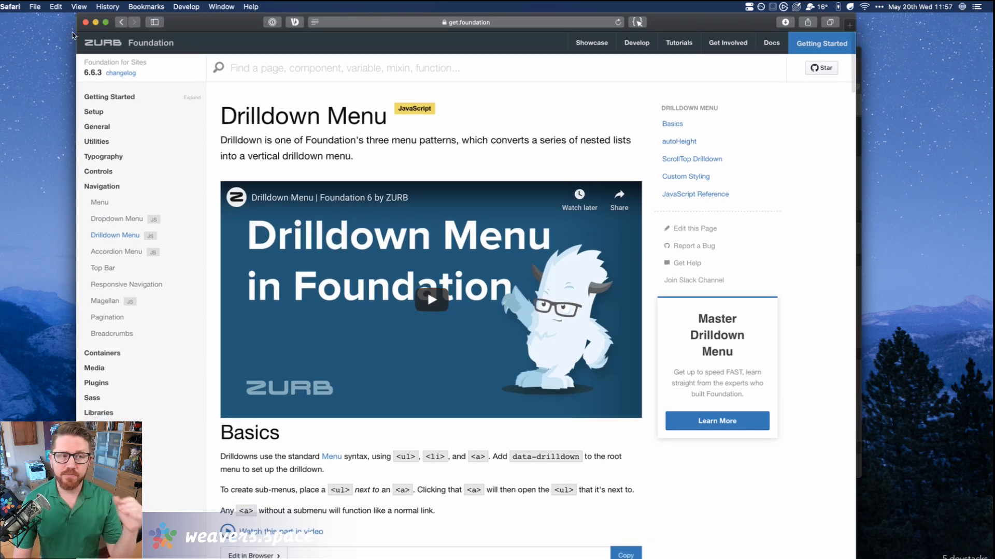
scroll(357, 217, "down", 15)
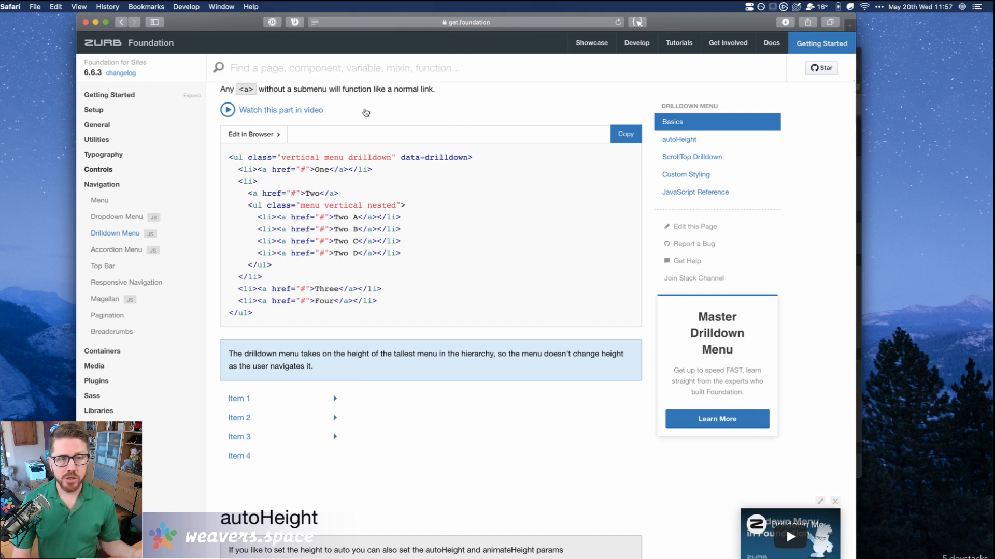
scroll(390, 111, "up", 15)
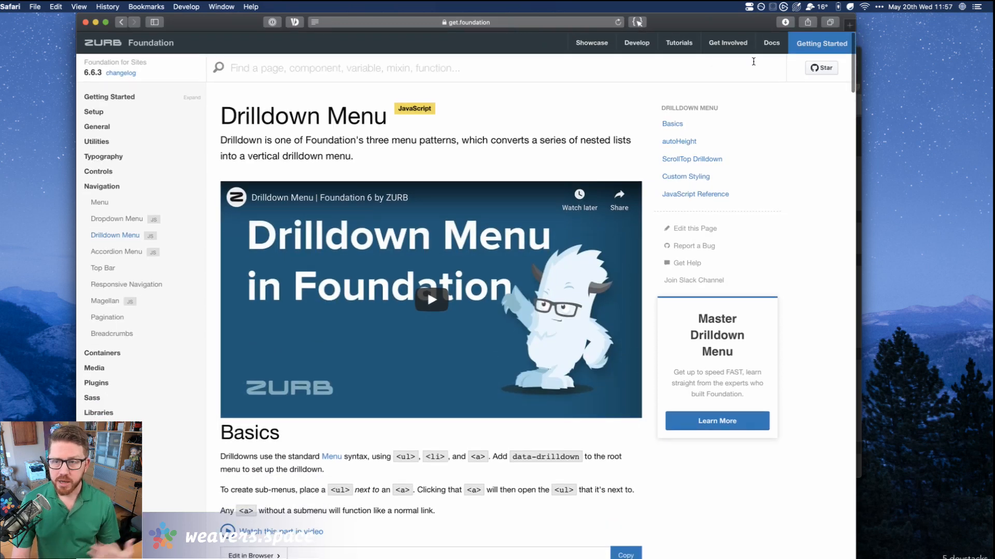
mouse_move(776, 47)
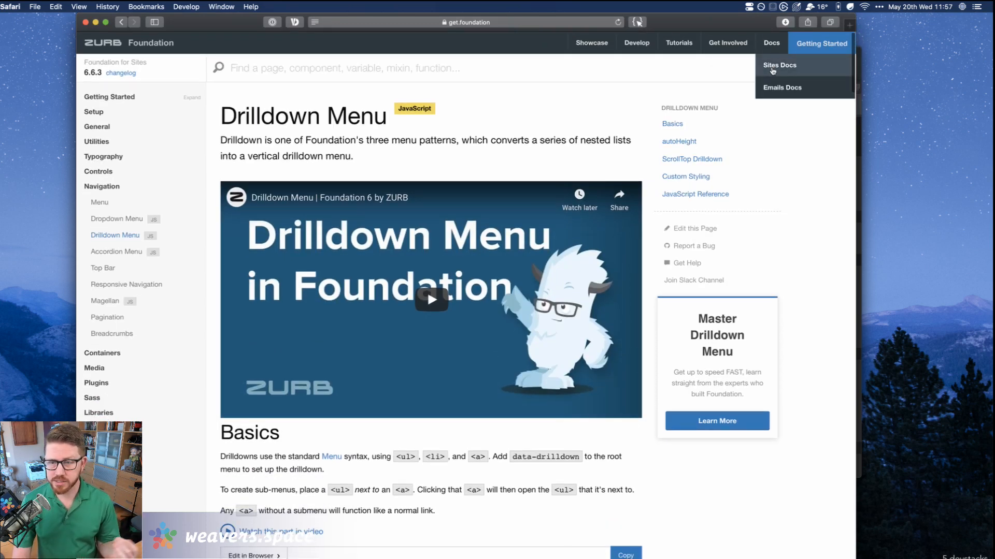
Open the Button page in the Controls documentation and look through its Basics section.
left_click(107, 174)
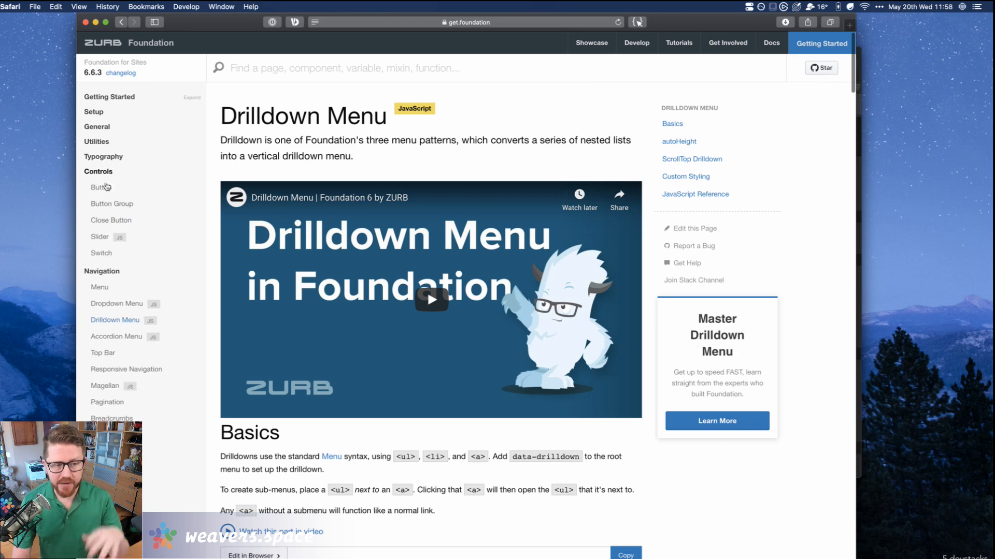
left_click(107, 189)
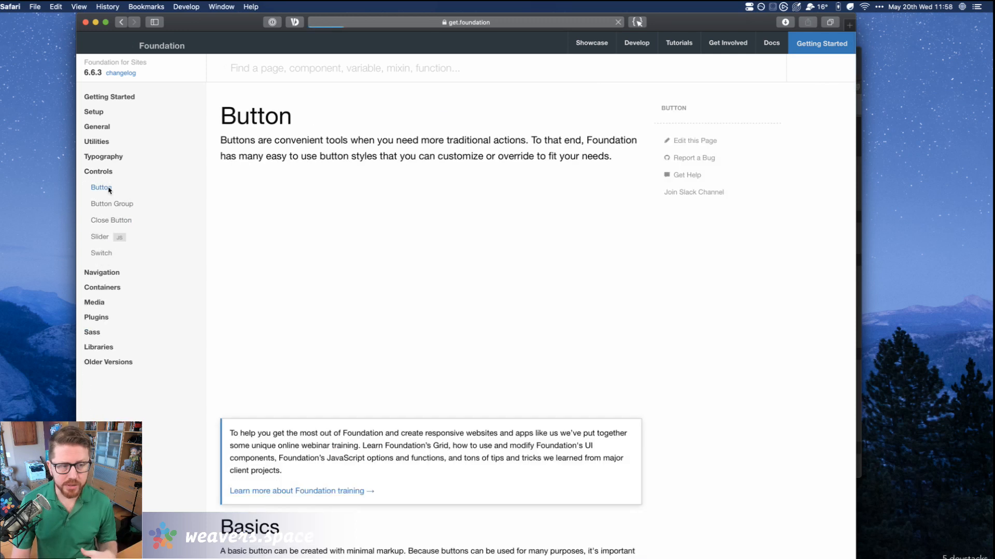
scroll(337, 309, "down", 1)
scroll(336, 309, "down", 2)
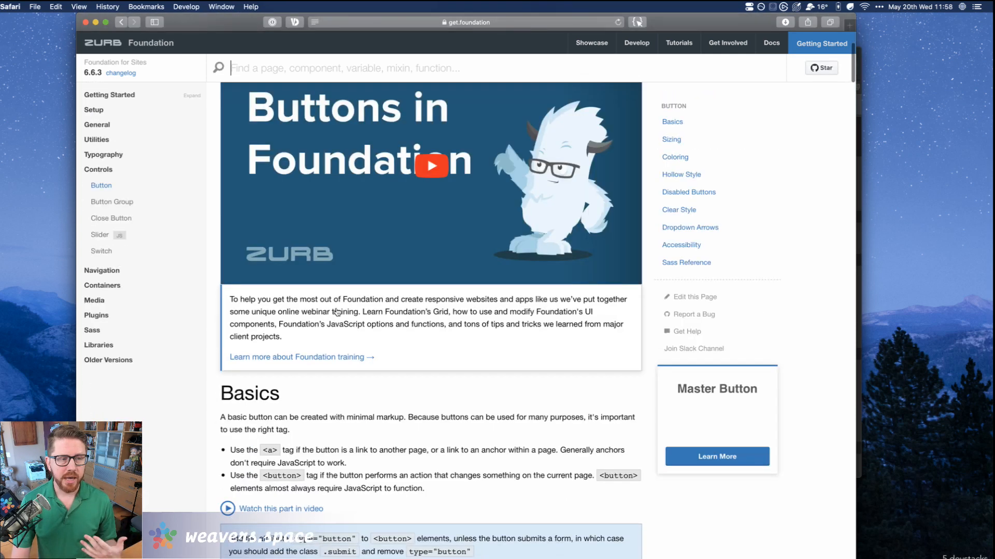
scroll(337, 311, "up", 2)
scroll(336, 311, "down", 4)
Open the Button Group page in the Controls documentation and look through the Basics and Sizing examples.
left_click(100, 204)
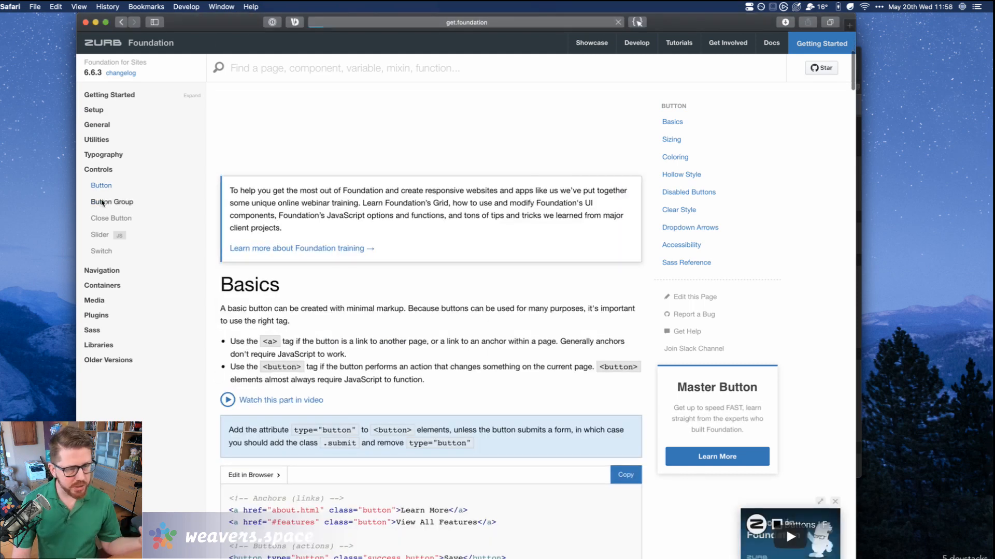
scroll(387, 300, "down", 8)
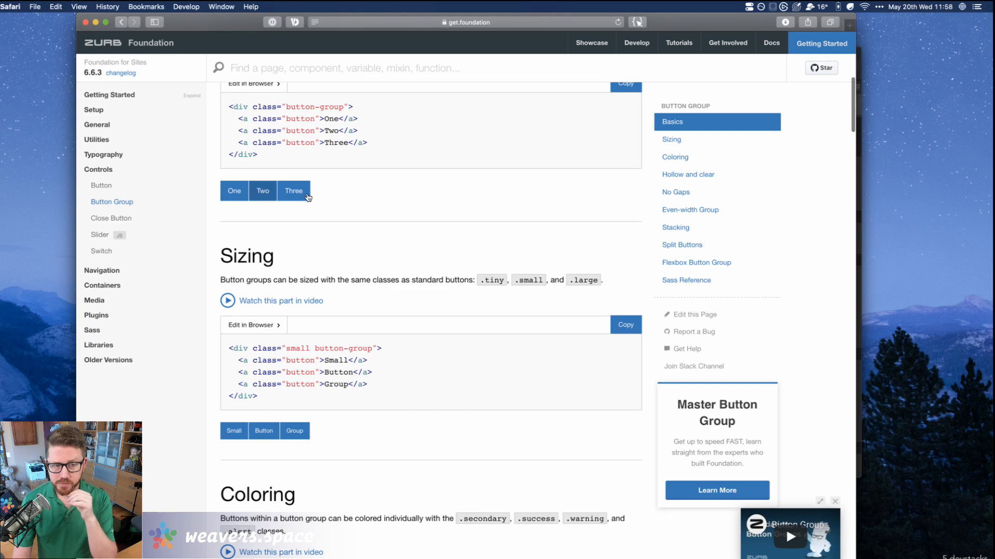
scroll(333, 215, "up", 3)
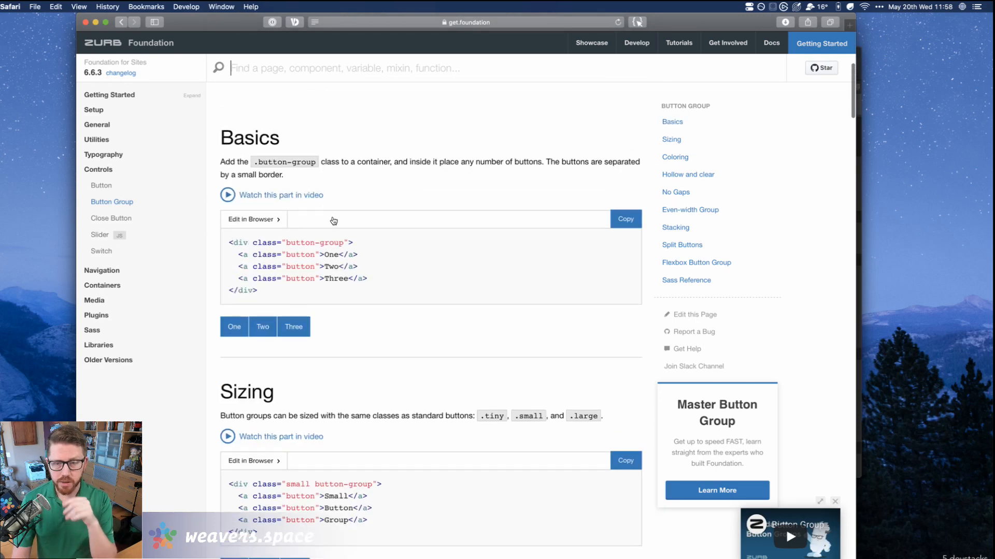
scroll(333, 221, "up", 6)
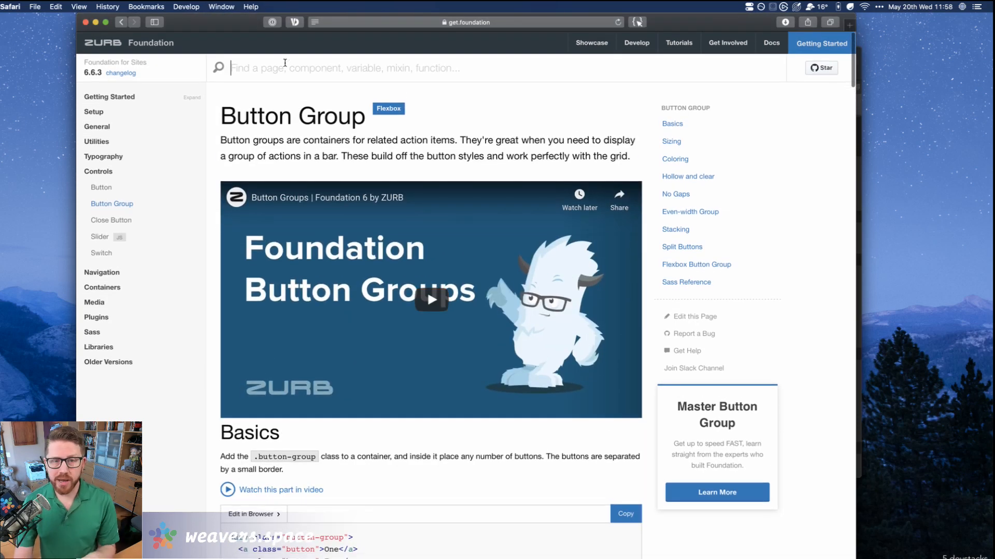
Close the Safari window, return to RapidWeaver and delete the existing 2 Columns stack with all its contents.
left_click(86, 22)
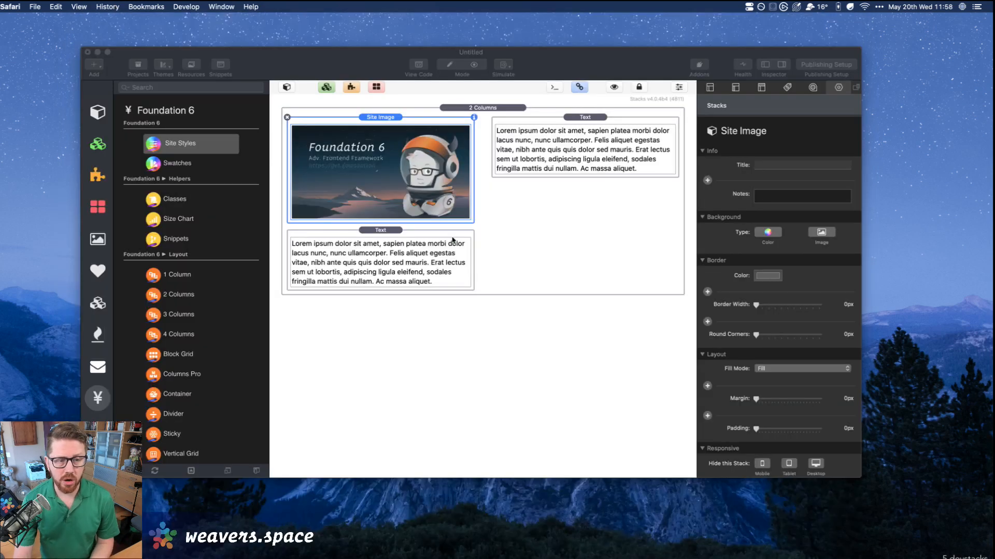
left_click(199, 280)
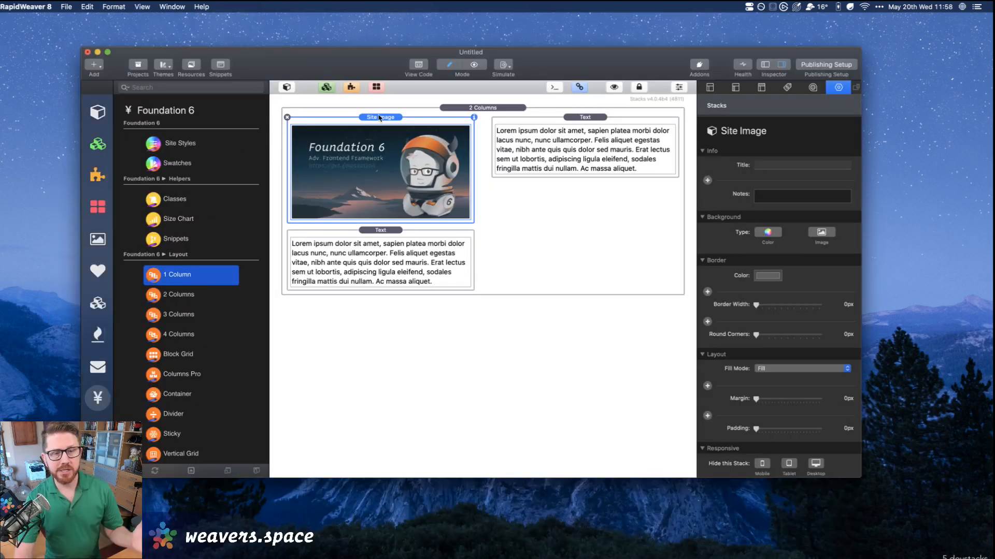
left_click(283, 109)
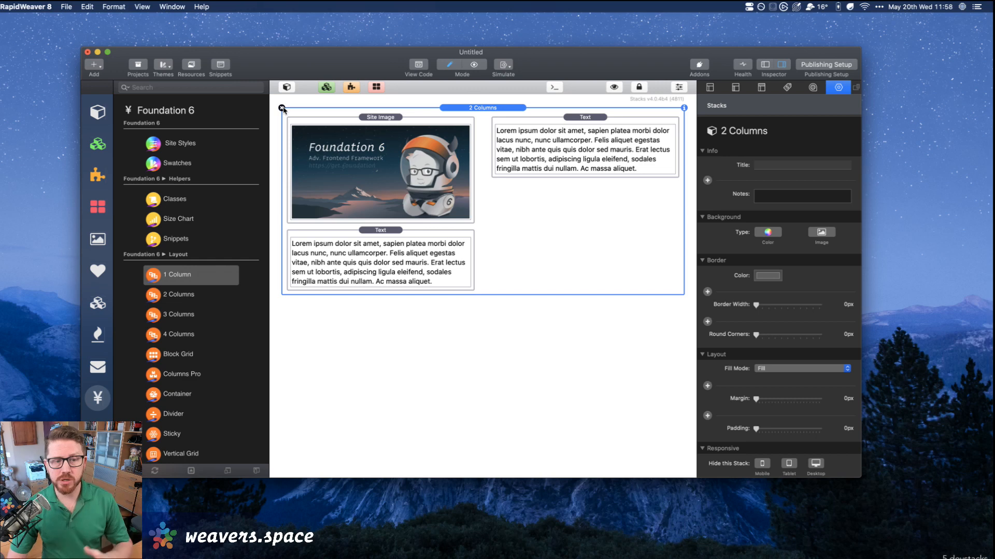
left_click(281, 108)
Add the Foundation 6 2 Columns stack to the empty page and place a Site Styles stack above it.
left_click(188, 295)
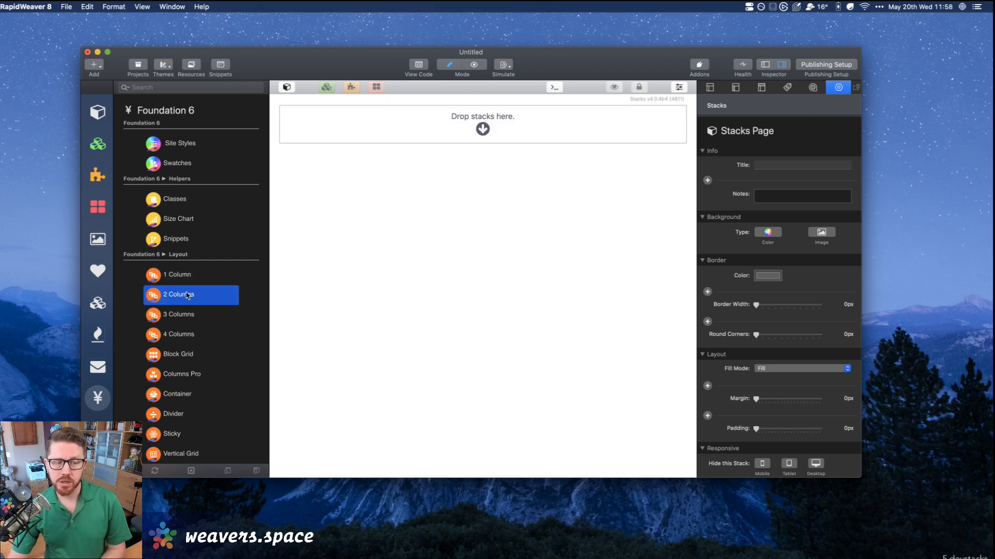
left_click_drag(188, 295, 475, 125)
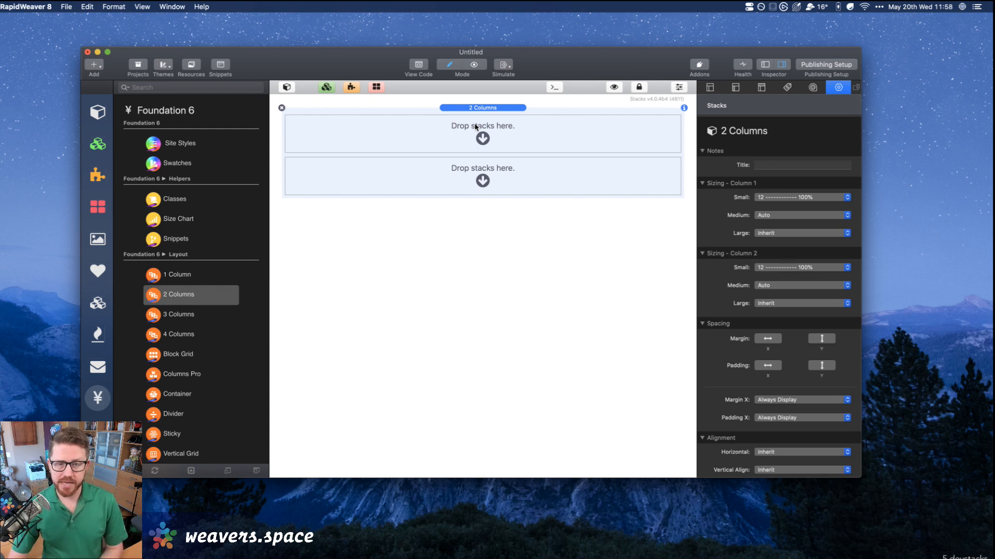
left_click_drag(155, 144, 504, 113)
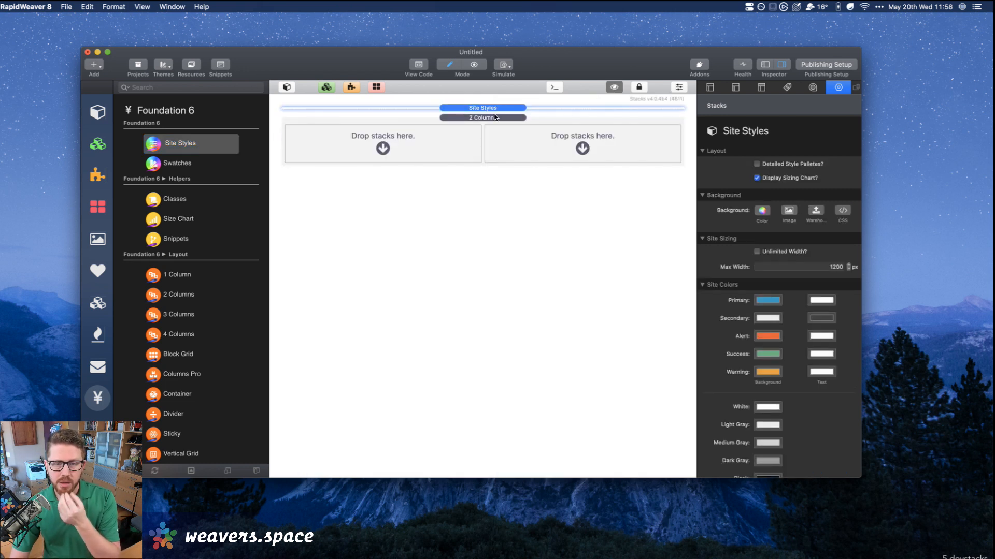
Select the Foundation 6 2 Columns stack and look through its settings and the Foundation 6 stacks in the library.
left_click(483, 130)
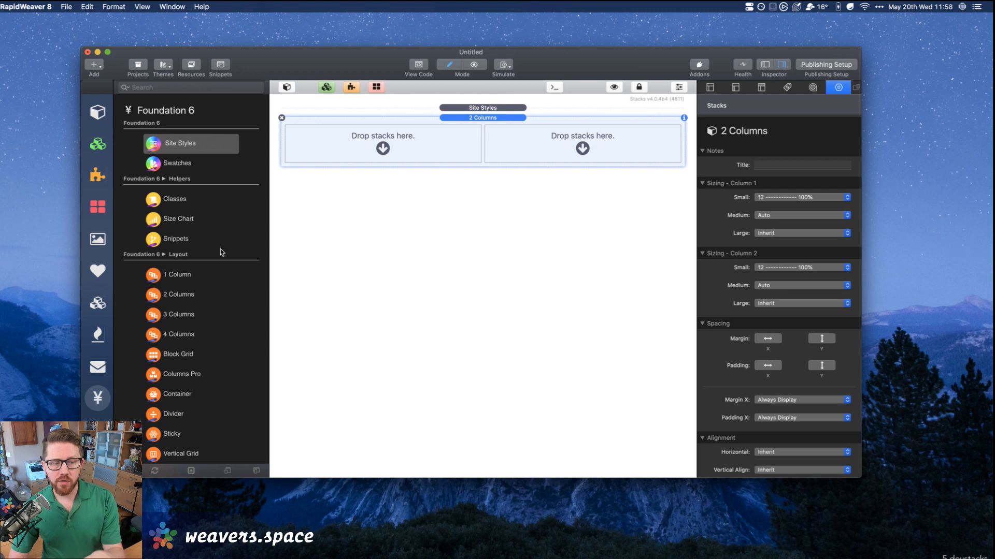
scroll(218, 252, "down", 15)
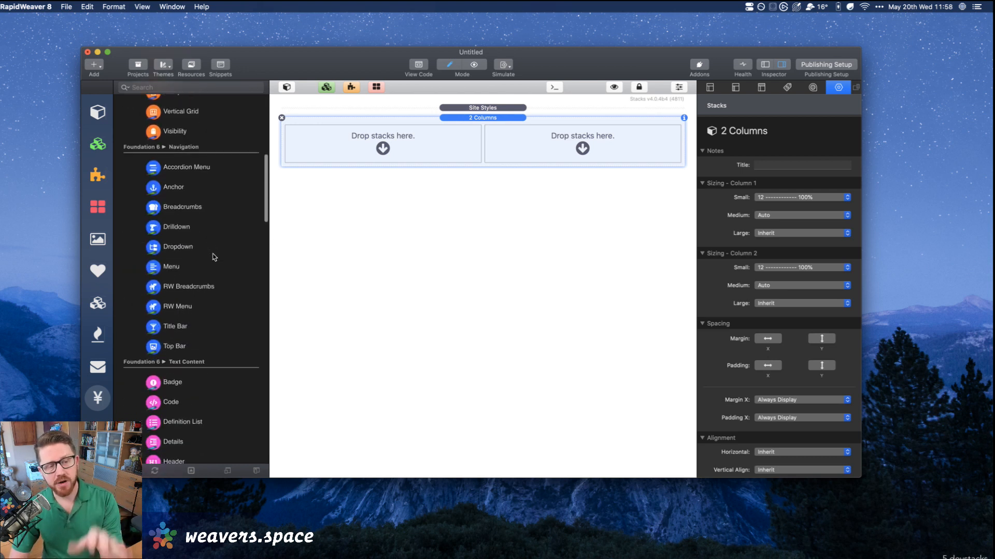
scroll(212, 257, "down", 10)
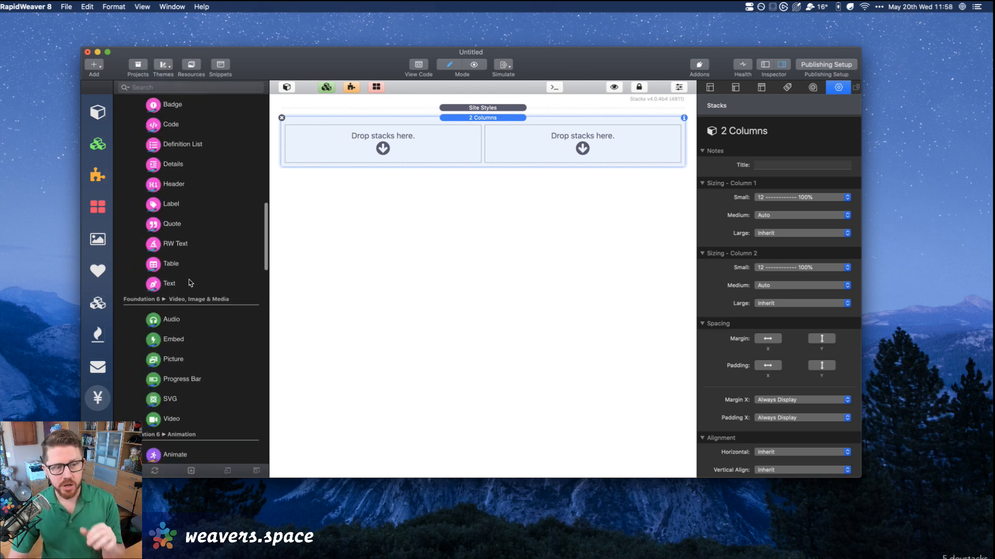
scroll(190, 283, "down", 5)
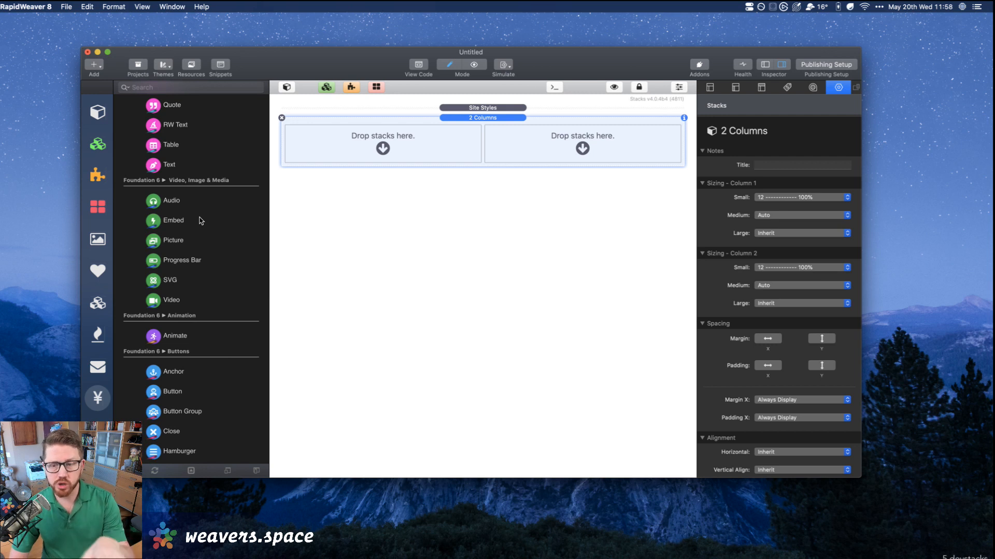
scroll(201, 220, "up", 20)
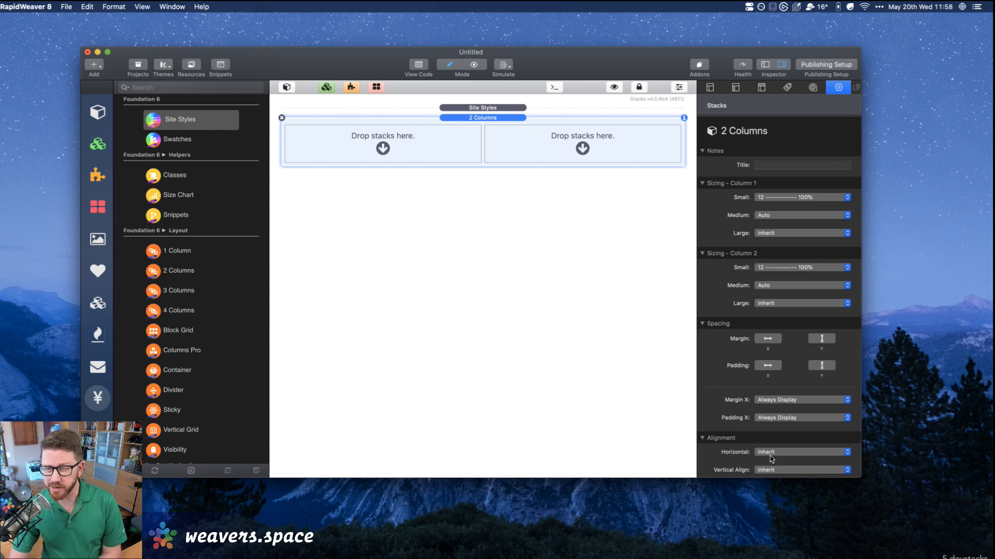
scroll(772, 232, "down", 4)
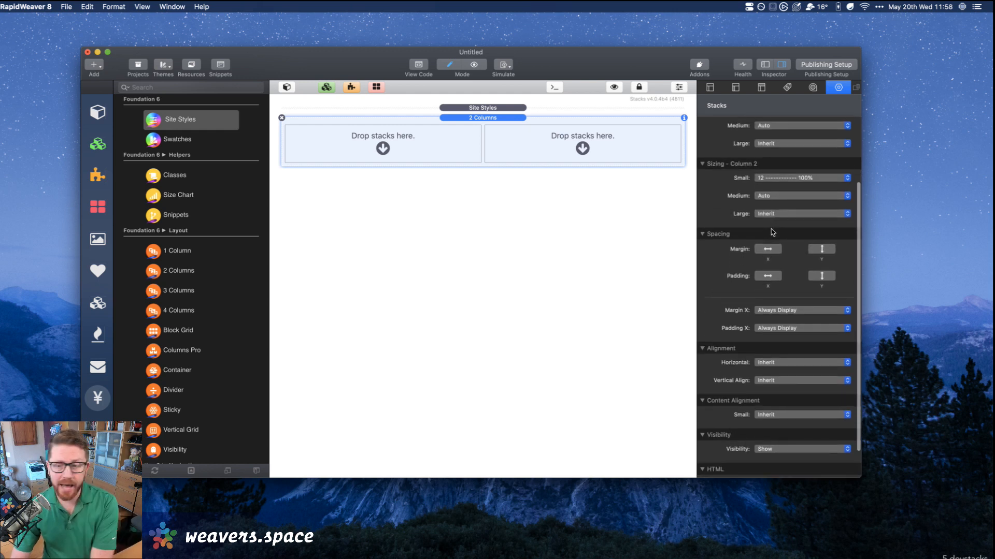
scroll(772, 232, "up", 4)
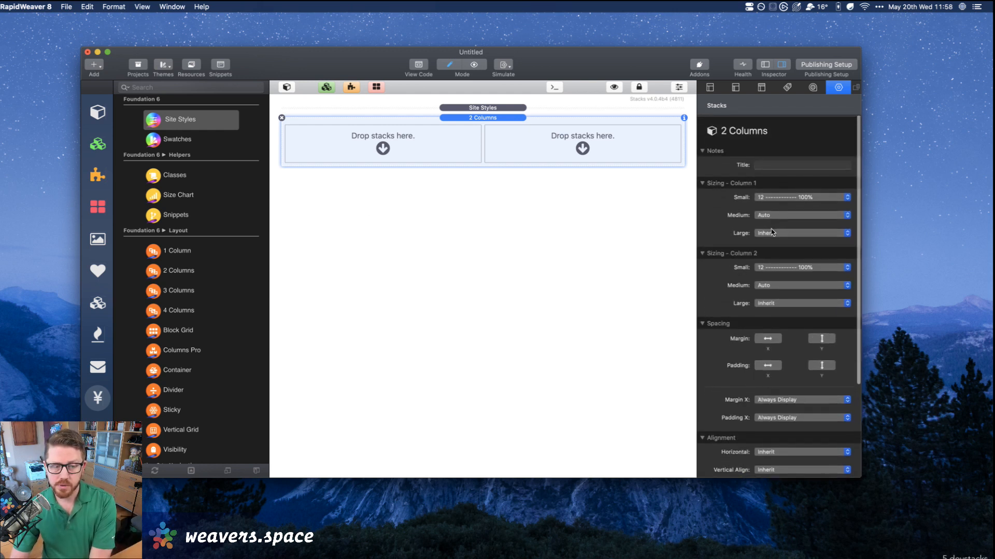
scroll(179, 281, "down", 8)
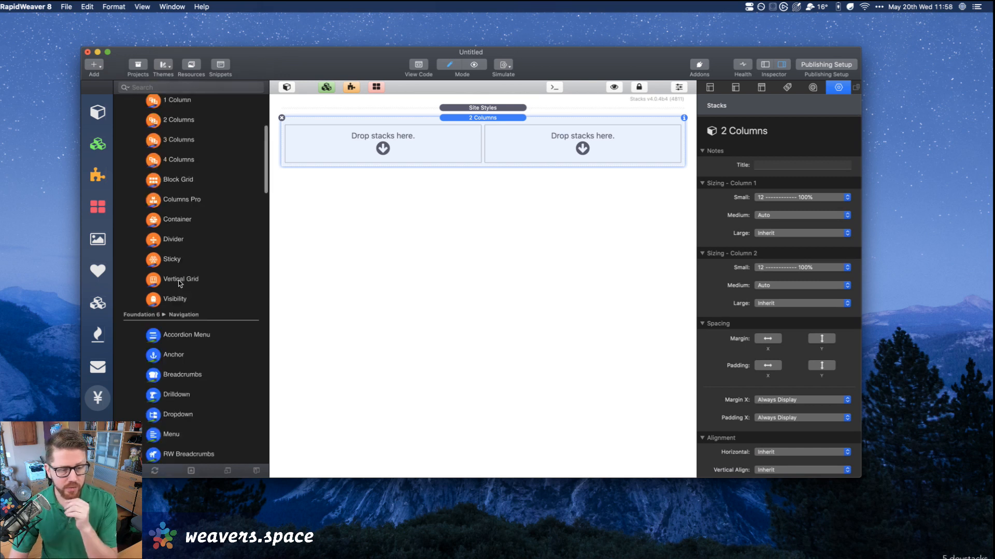
Add a Foundation 6 Text stack to the 2 Columns stack and move it into the second column.
scroll(178, 281, "down", 4)
scroll(167, 356, "down", 5)
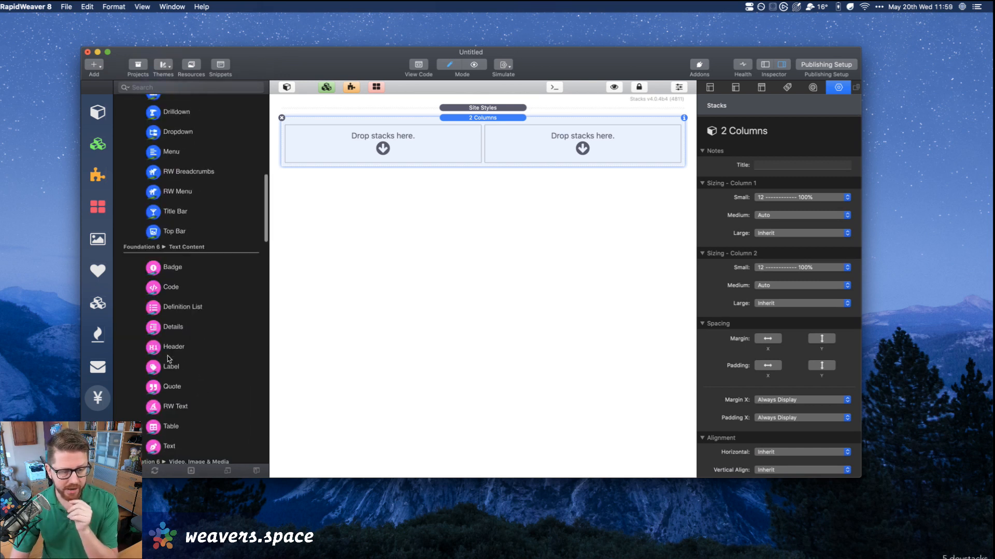
left_click(171, 388)
left_click_drag(169, 408, 421, 139)
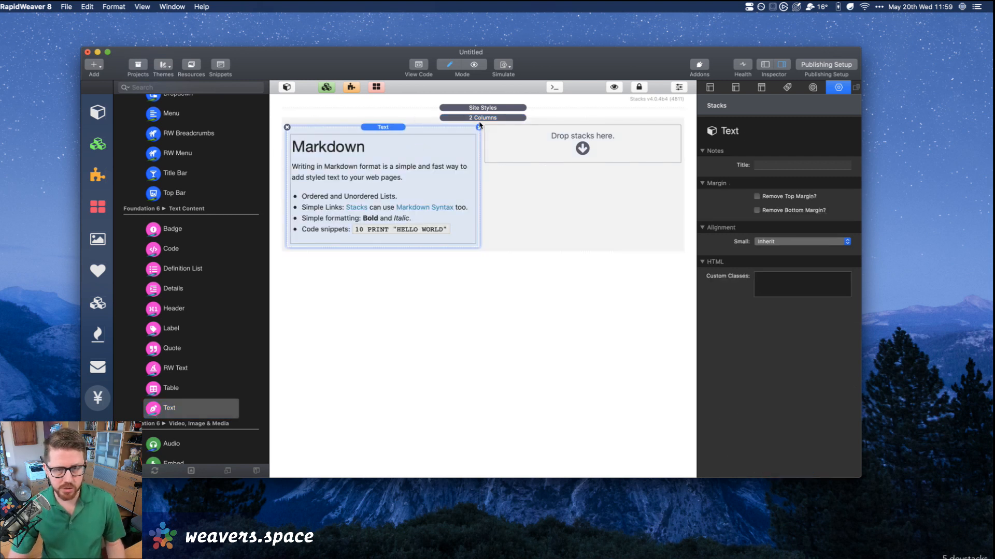
left_click_drag(548, 136, 487, 136)
left_click(384, 127)
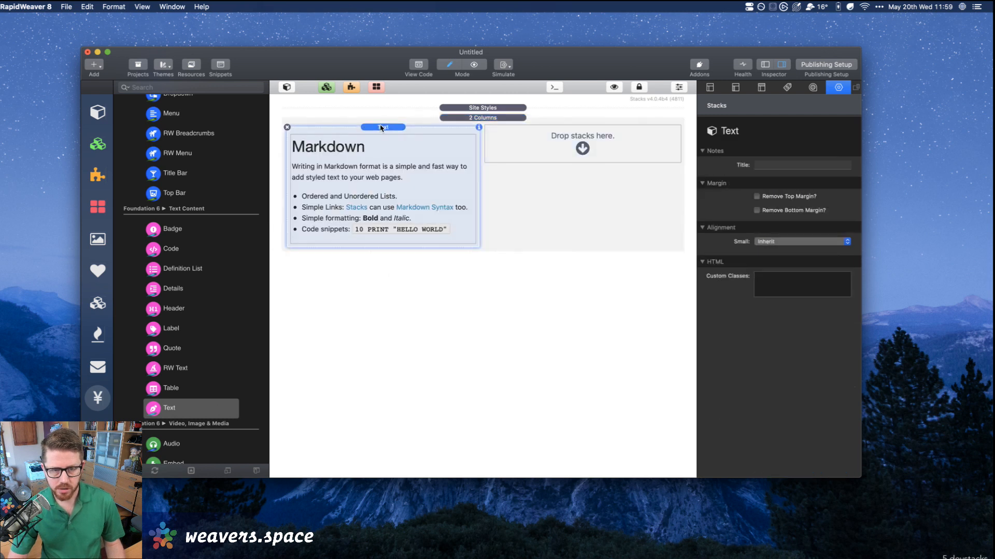
left_click_drag(402, 147, 542, 157)
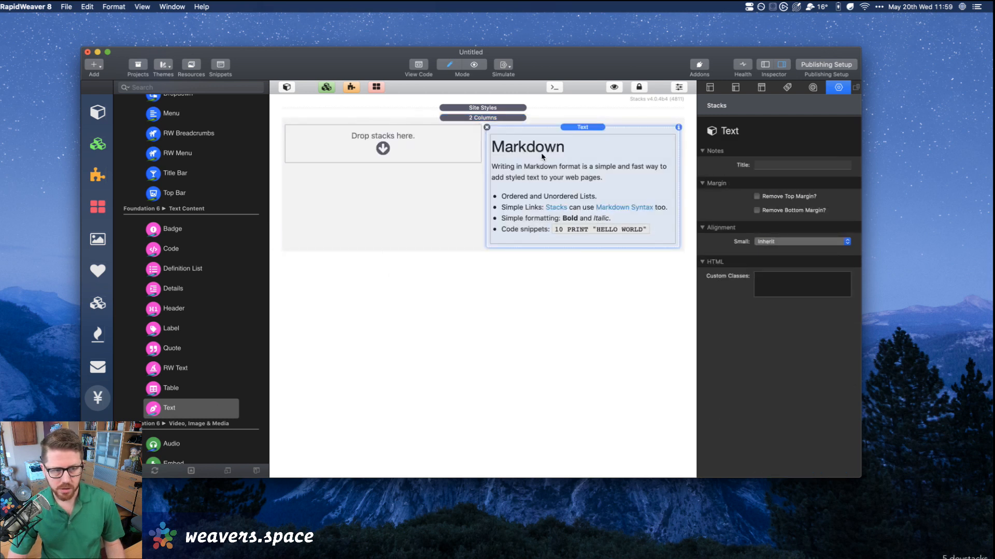
Add a Foundation 6 Picture stack to the first column and set the Foundation banner placeholder image as its default image.
scroll(155, 365, "down", 5)
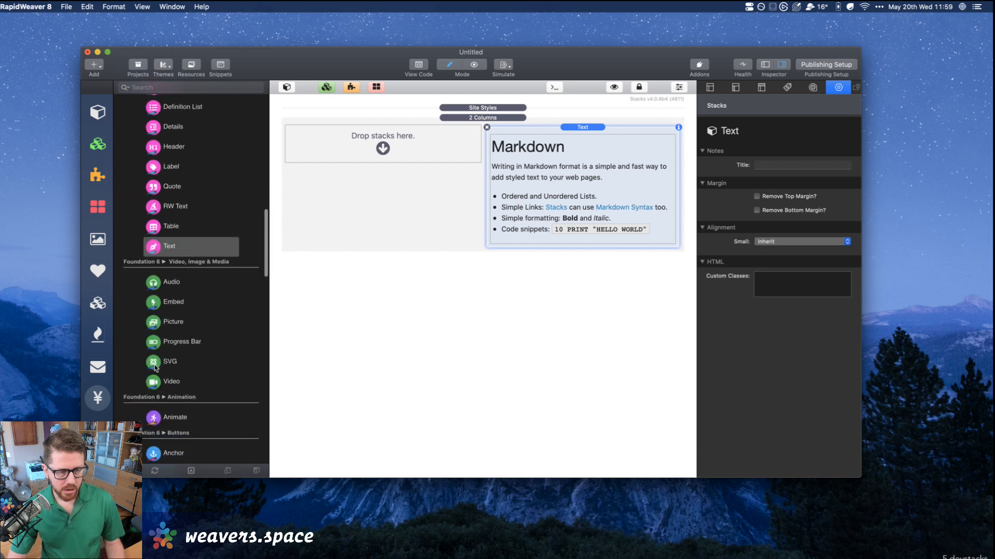
left_click(159, 316)
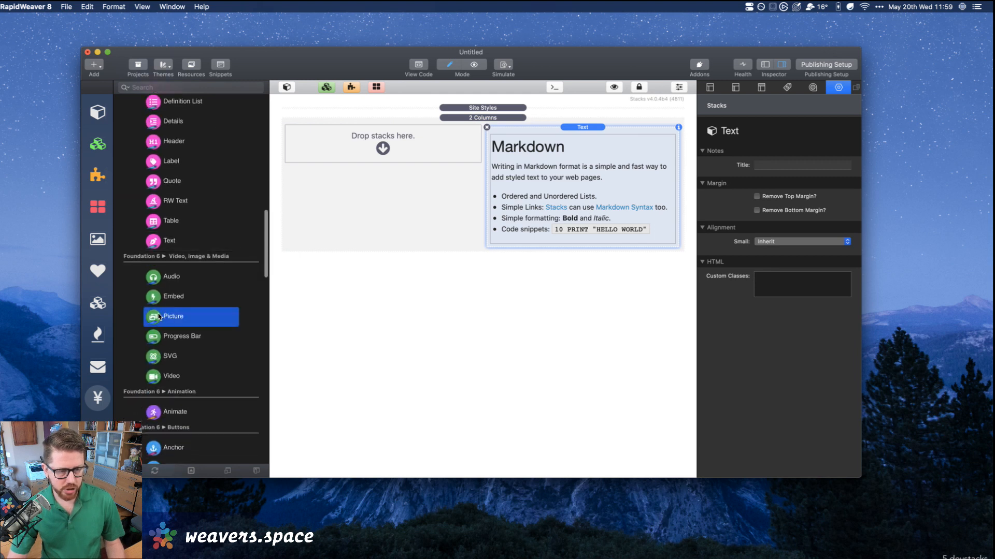
left_click_drag(160, 316, 384, 152)
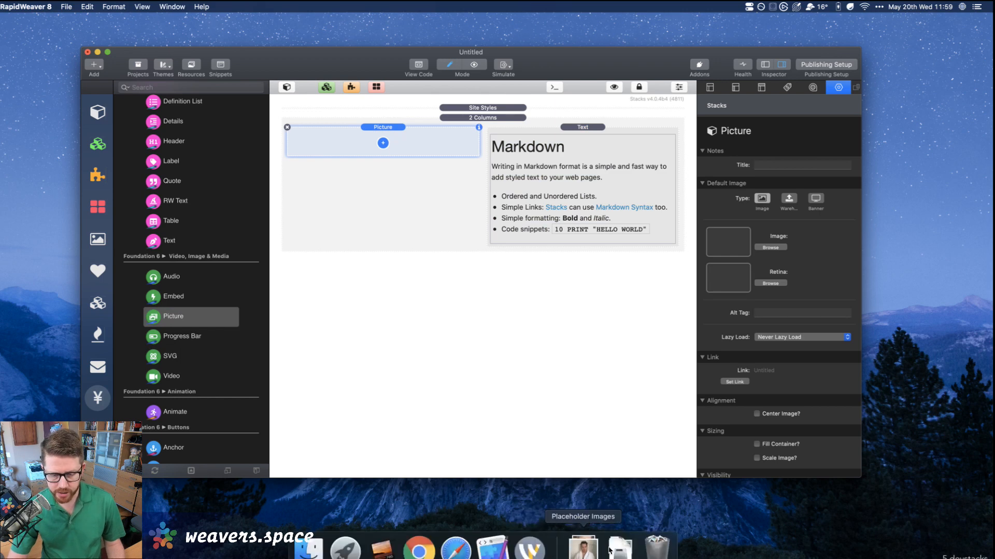
left_click(590, 555)
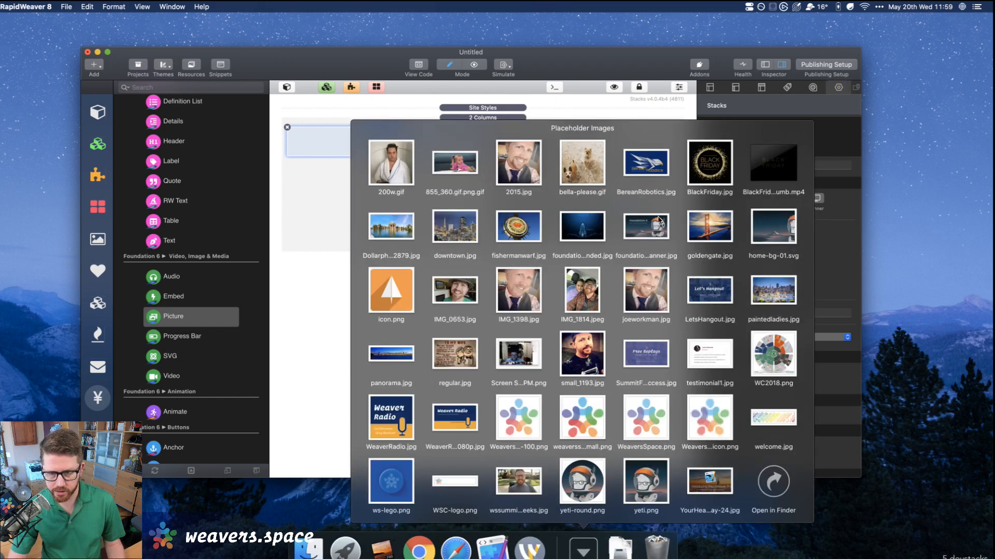
left_click_drag(672, 201, 728, 240)
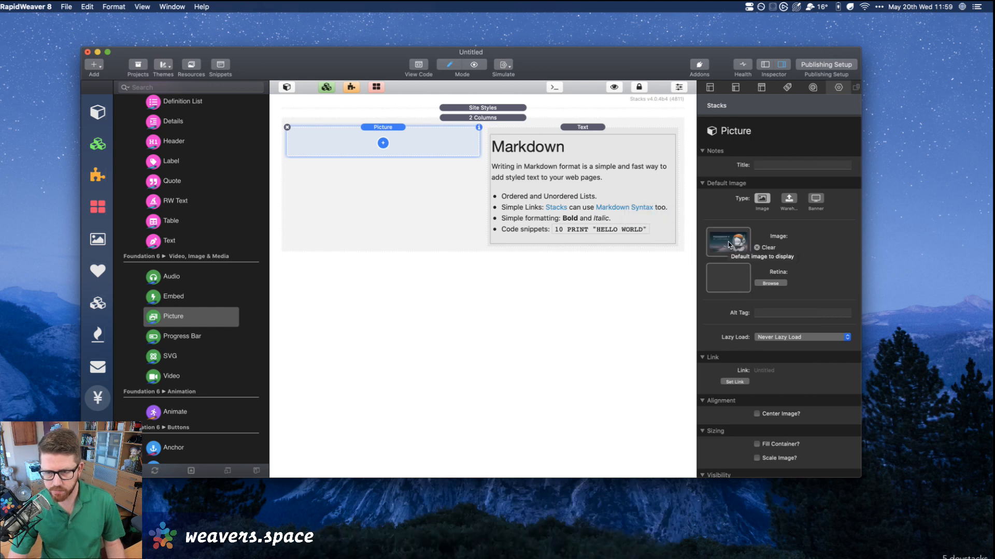
left_click(483, 117)
left_click(539, 137)
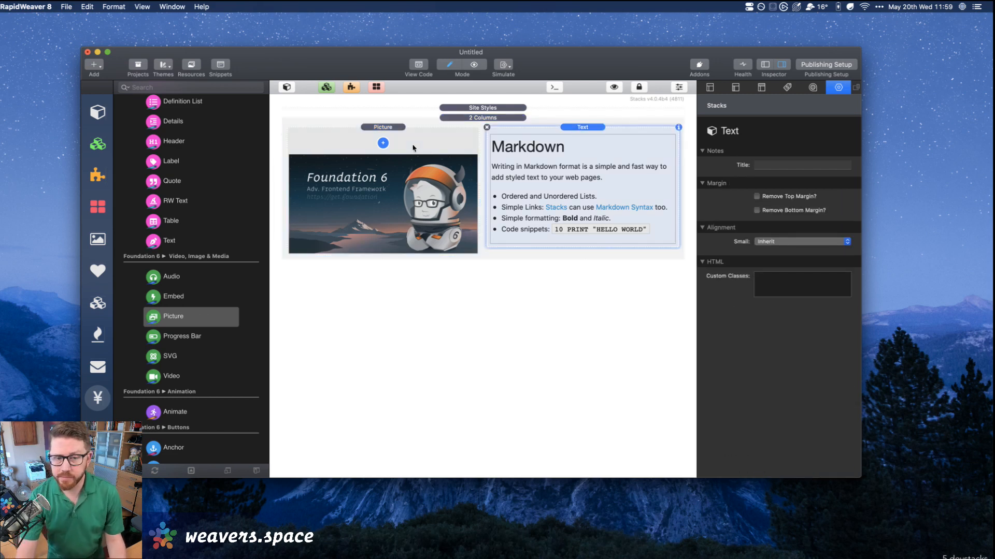
Preview the page with the picture and text columns, and return to edit mode.
left_click(413, 147)
key("super+r")
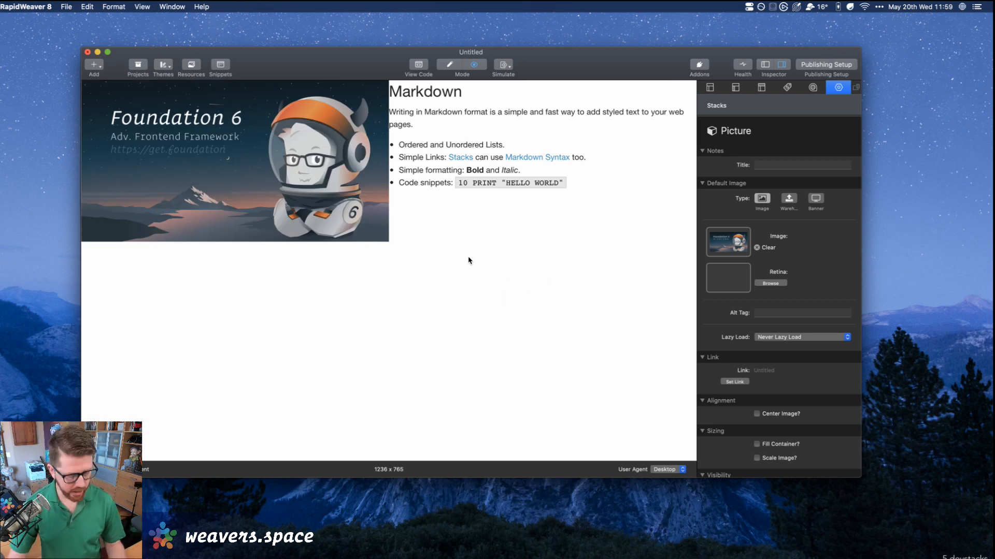
key("super+e")
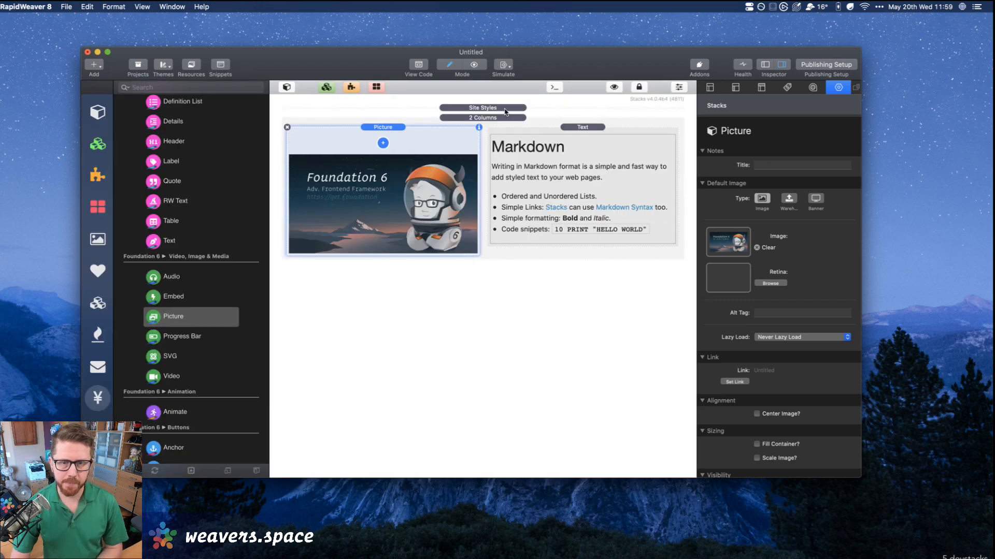
Review the settings of the 2 Columns, Text and Picture stacks by selecting each one in turn.
left_click(469, 118)
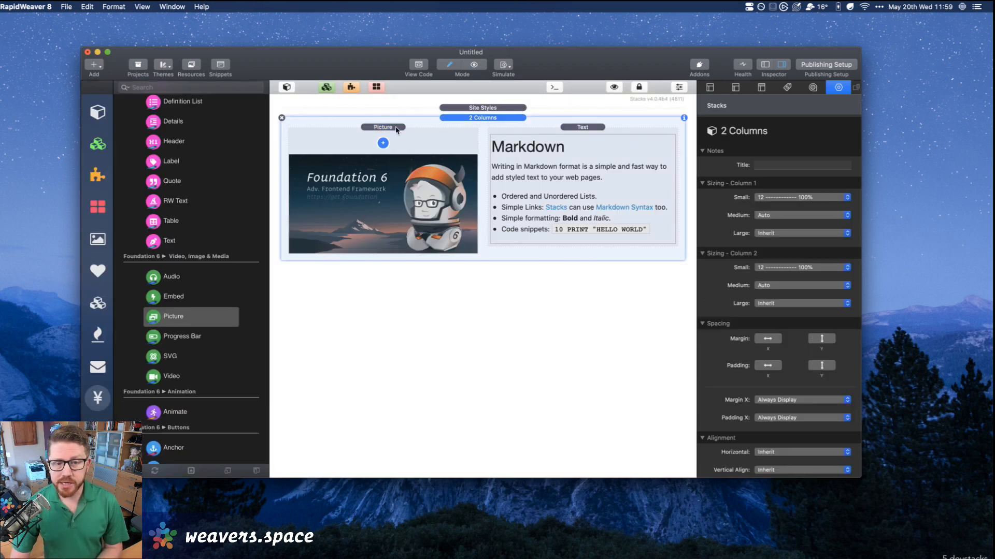
left_click(575, 127)
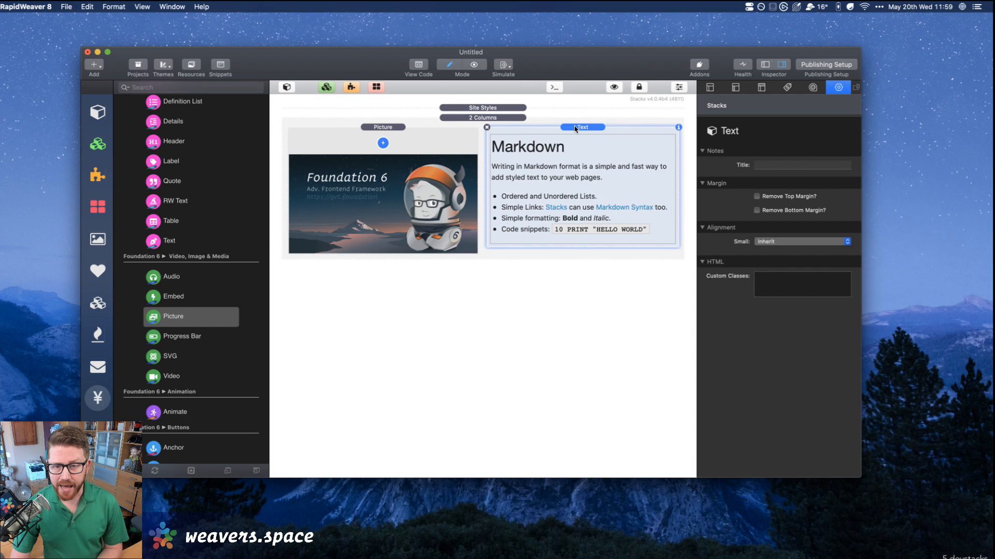
left_click(427, 133)
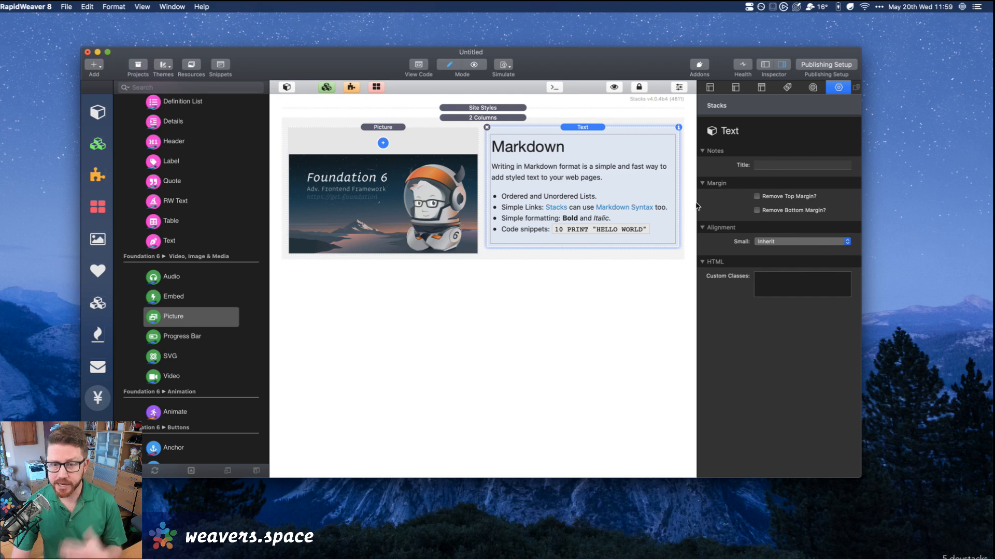
left_click(402, 135)
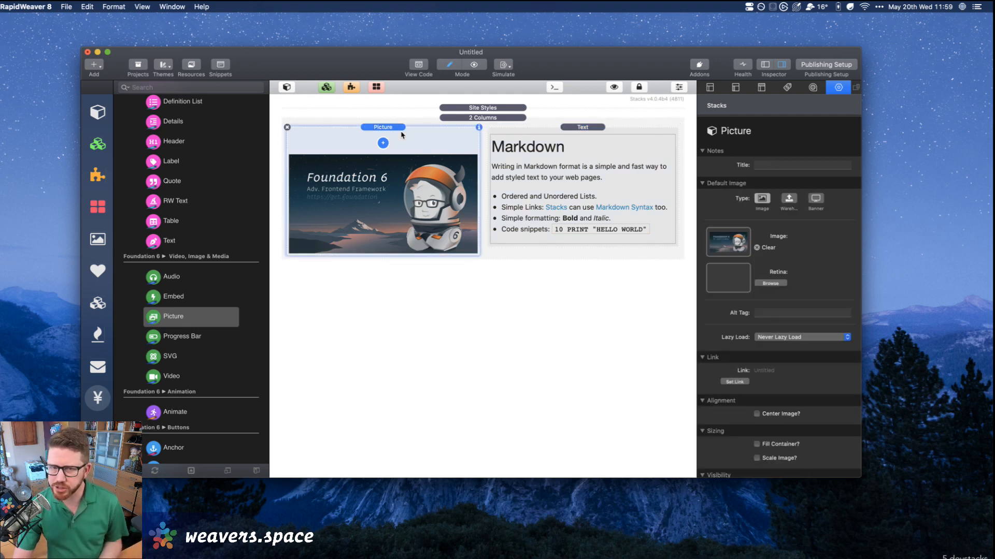
left_click(489, 118)
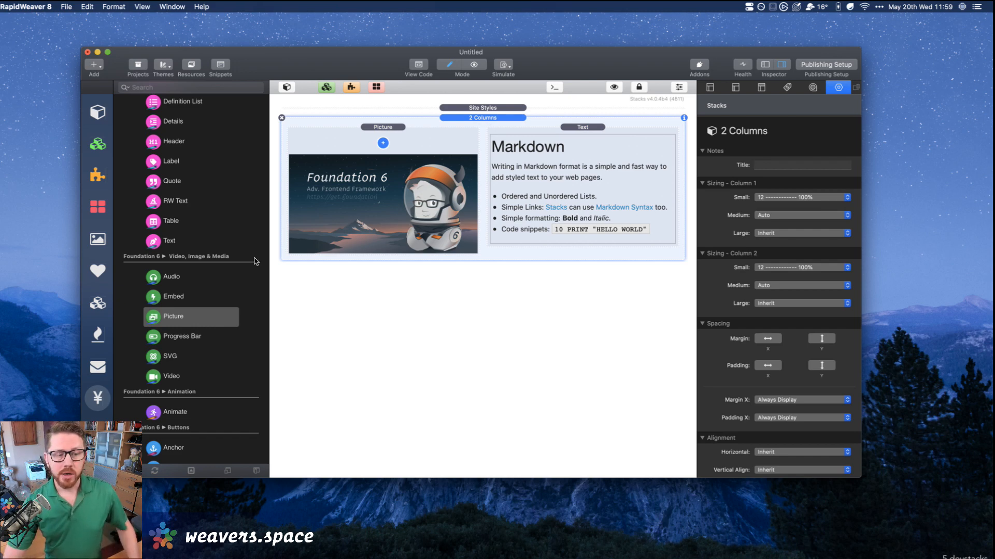
Nest a Foundation 6 3 Columns stack below the Text stack in the second column, and select the Picture stack.
scroll(171, 276, "down", 10)
scroll(171, 275, "up", 13)
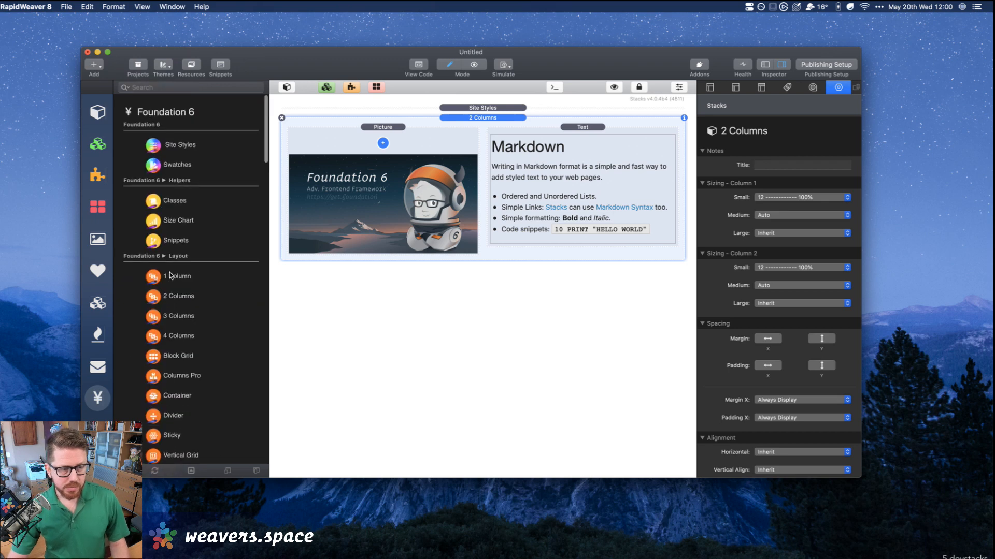
left_click(159, 317)
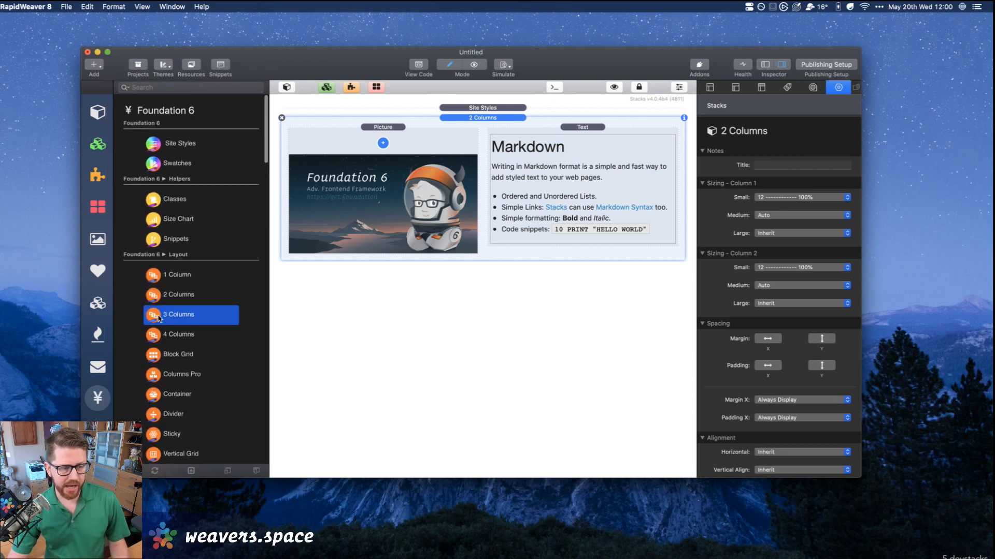
left_click_drag(159, 317, 559, 243)
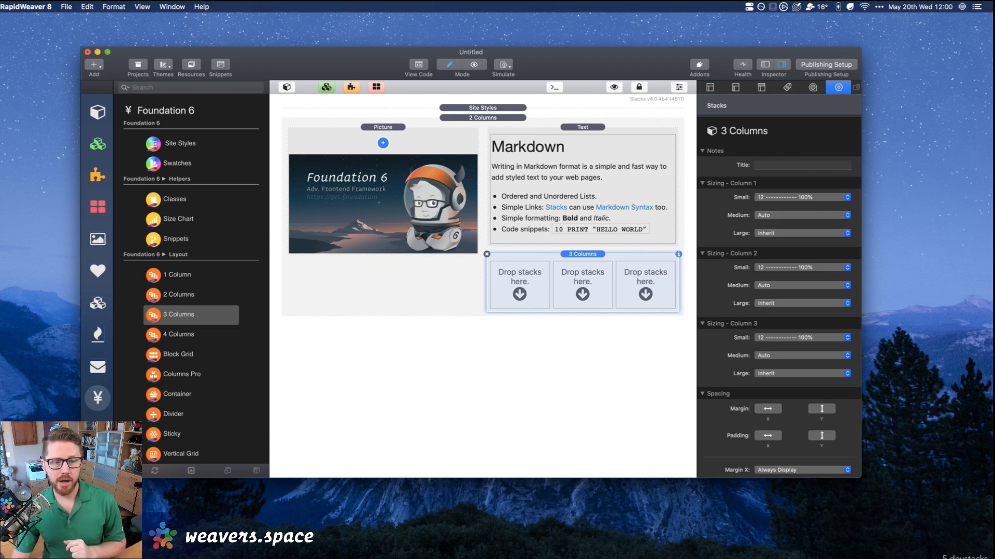
left_click(426, 150)
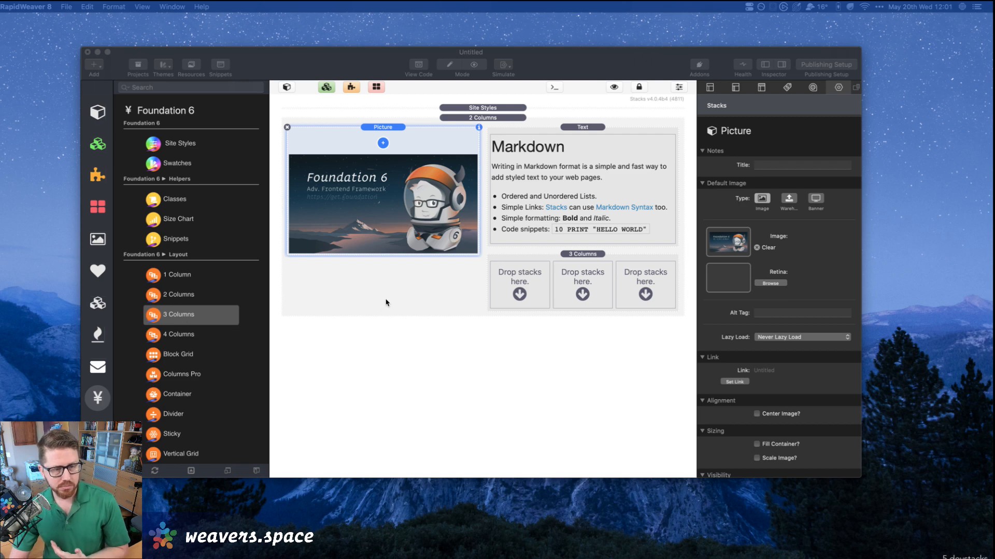
Switch to Safari, load get.foundation and open the Foundation for Sites documentation.
left_click(563, 57)
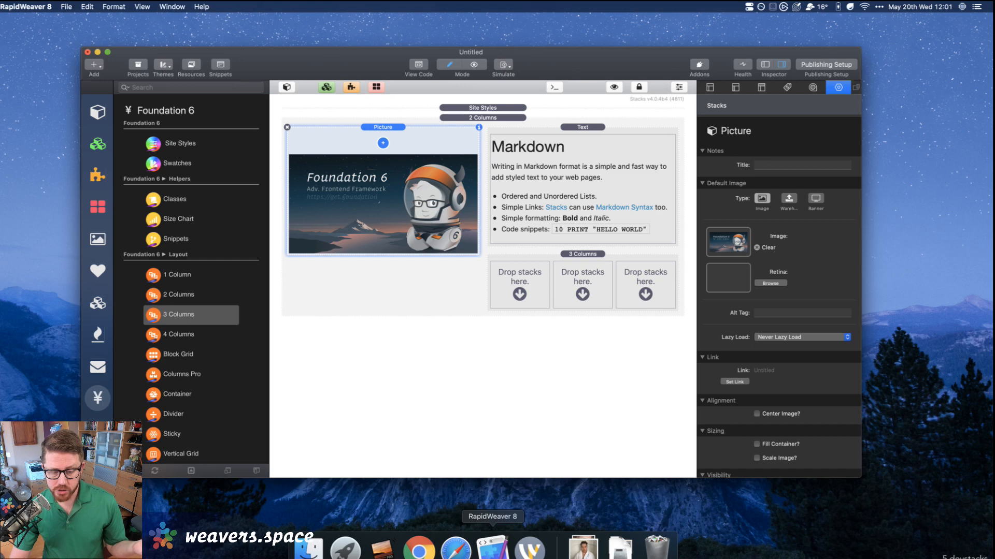
left_click(456, 549)
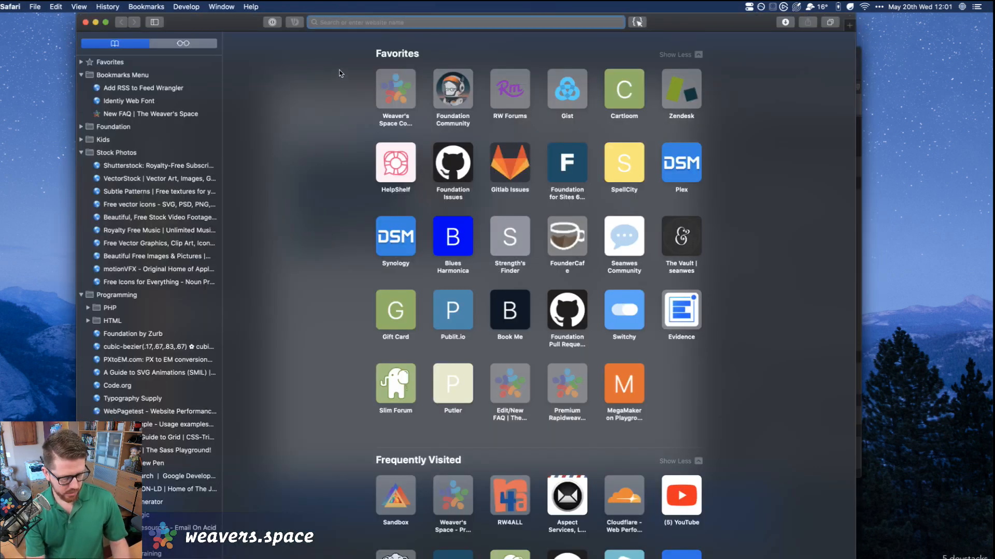
type("get.foundation")
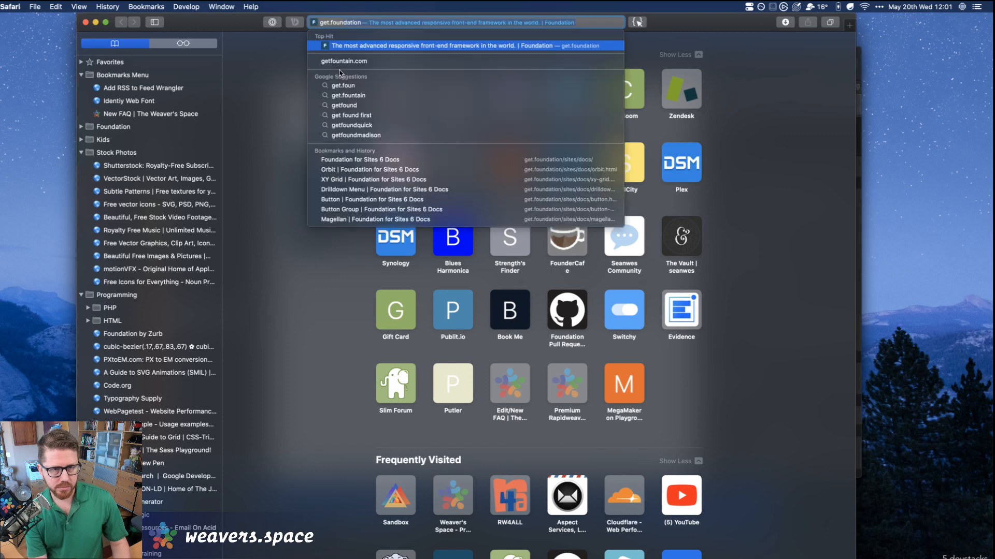
key("Return")
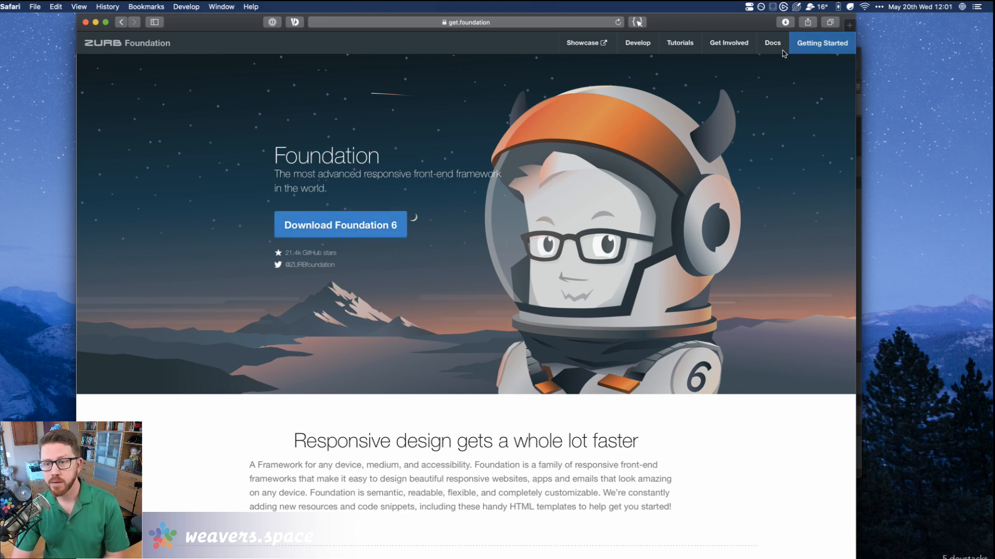
mouse_move(773, 43)
left_click(738, 72)
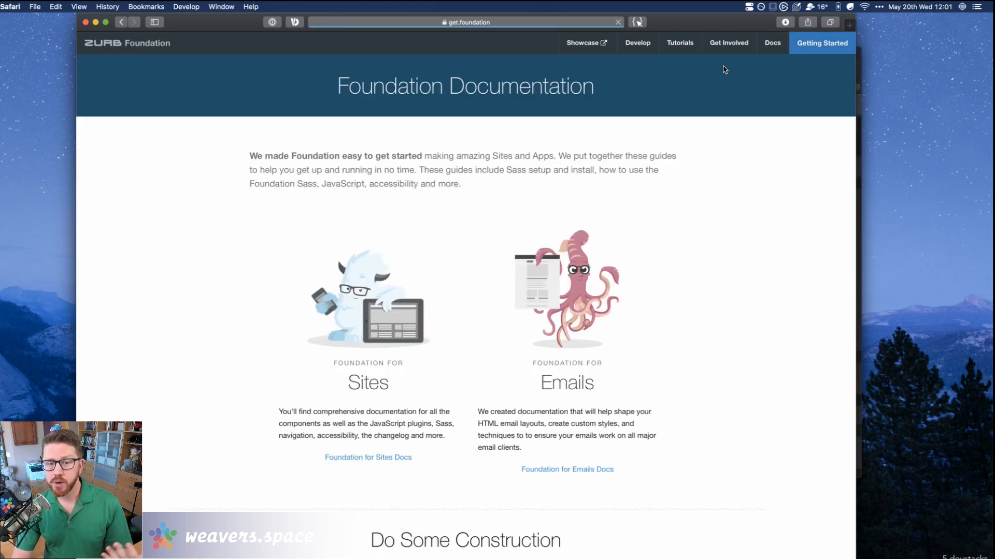
left_click(339, 341)
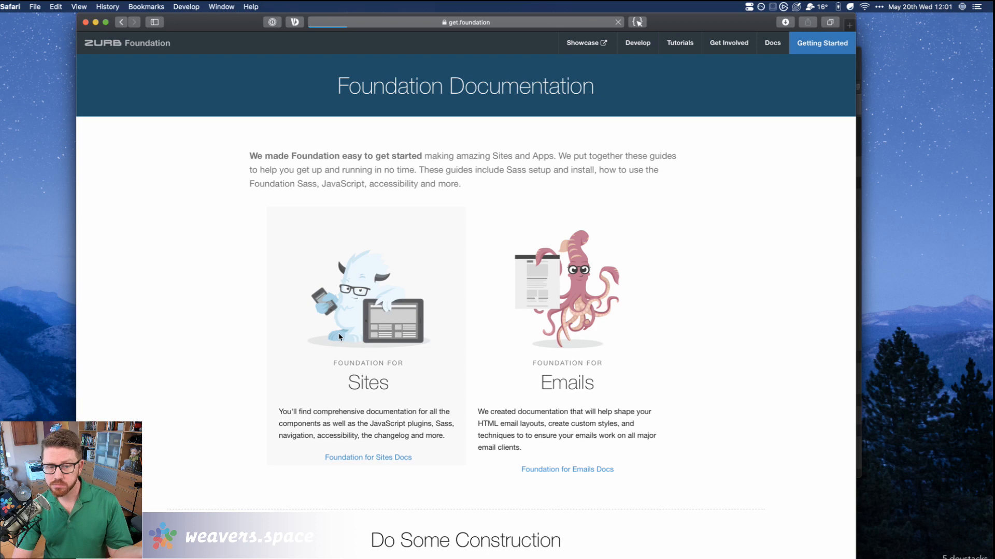
Look through the documentation's Welcome page, expand the Utilities topics and close the Safari window.
scroll(420, 300, "down", 15)
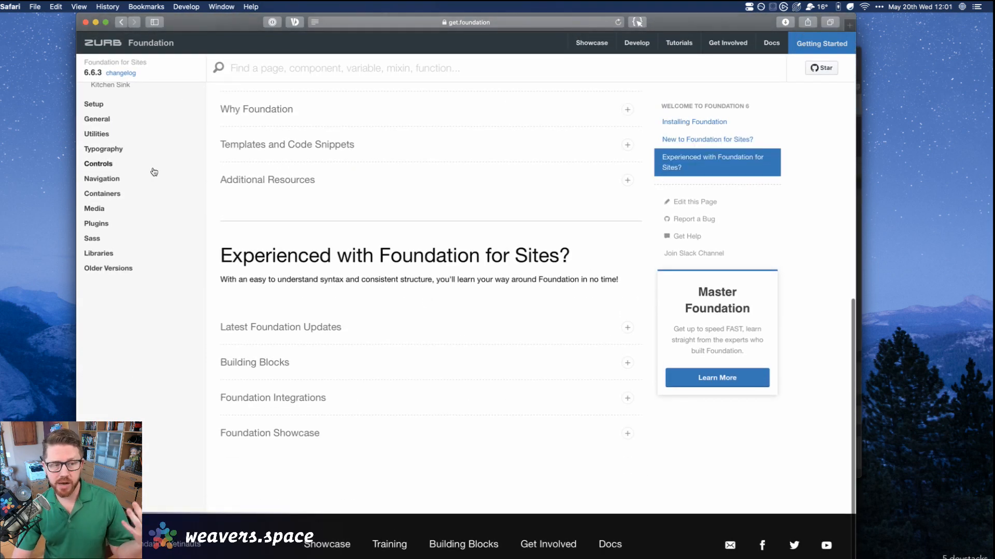
left_click(98, 135)
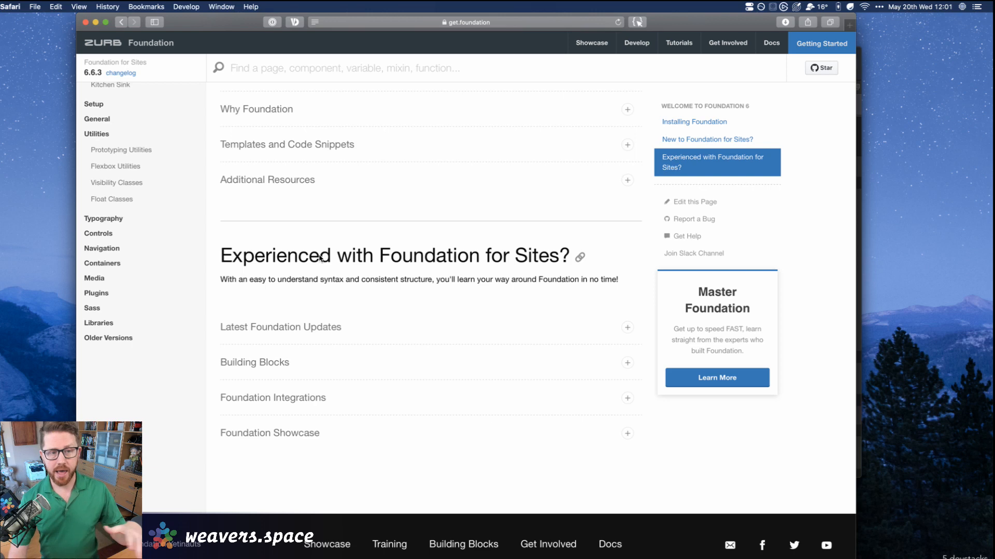
scroll(320, 257, "up", 15)
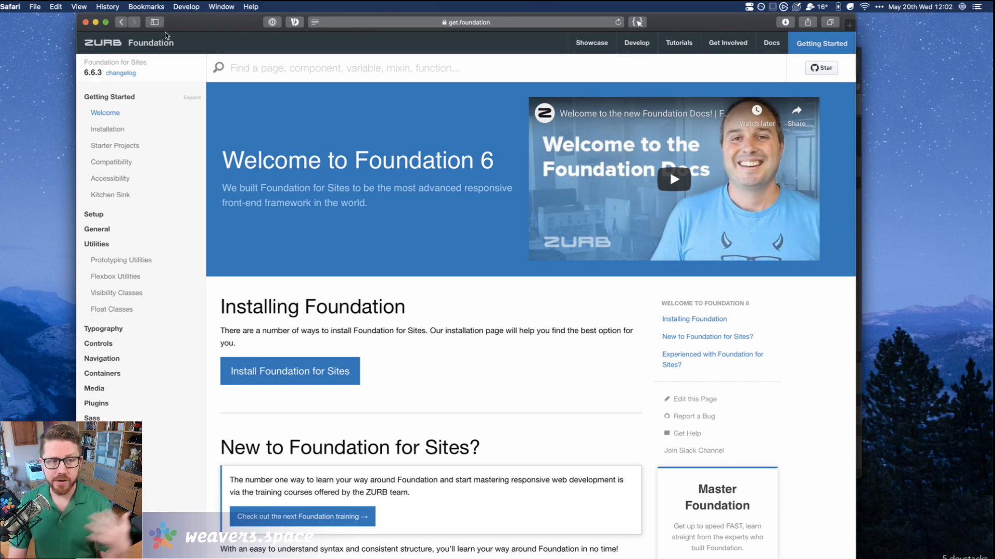
left_click(86, 22)
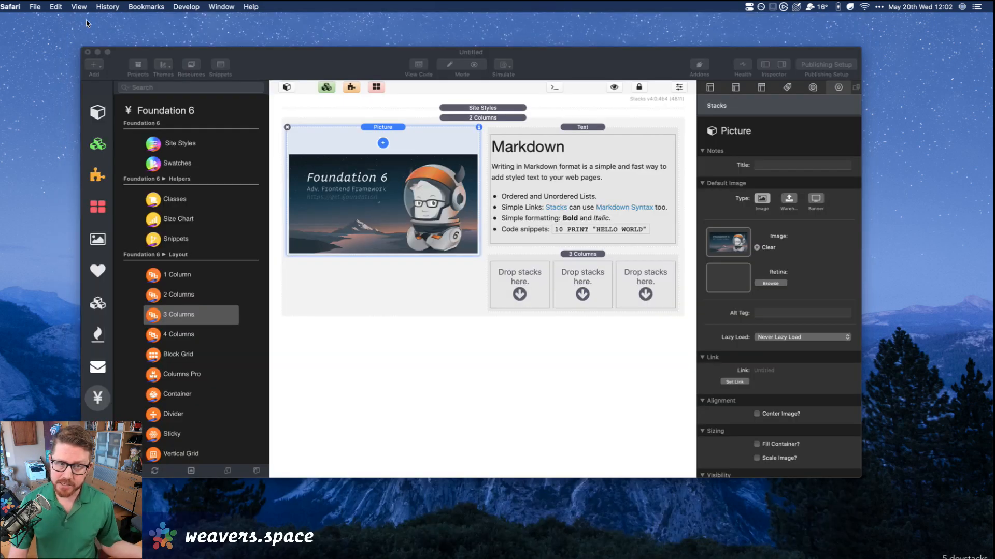
Return to RapidWeaver, look through the Foundation 6 stack library and review the settings of the 2 Columns and nested 3 Columns stacks.
left_click(384, 70)
scroll(177, 407, "down", 2)
scroll(179, 413, "down", 5)
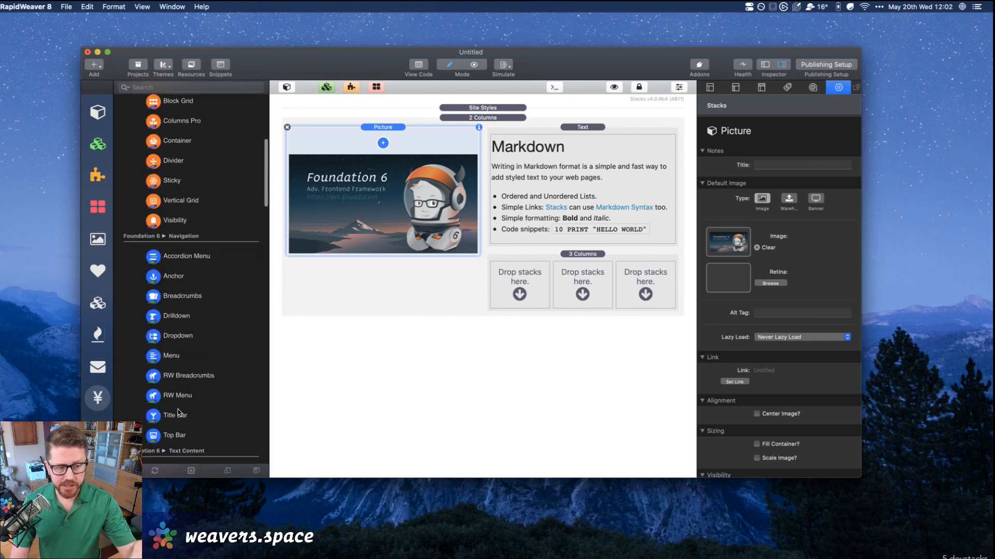
scroll(199, 207, "up", 6)
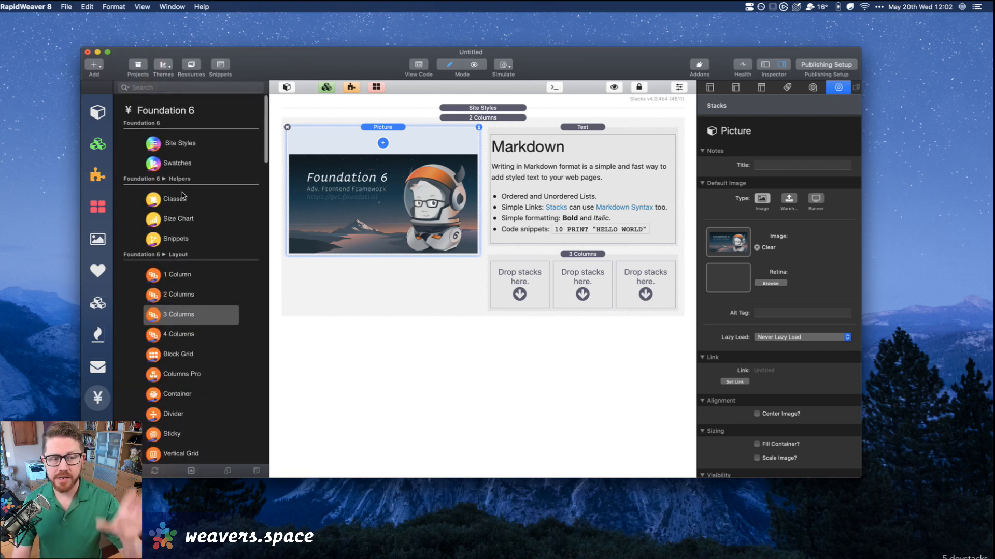
left_click(384, 287)
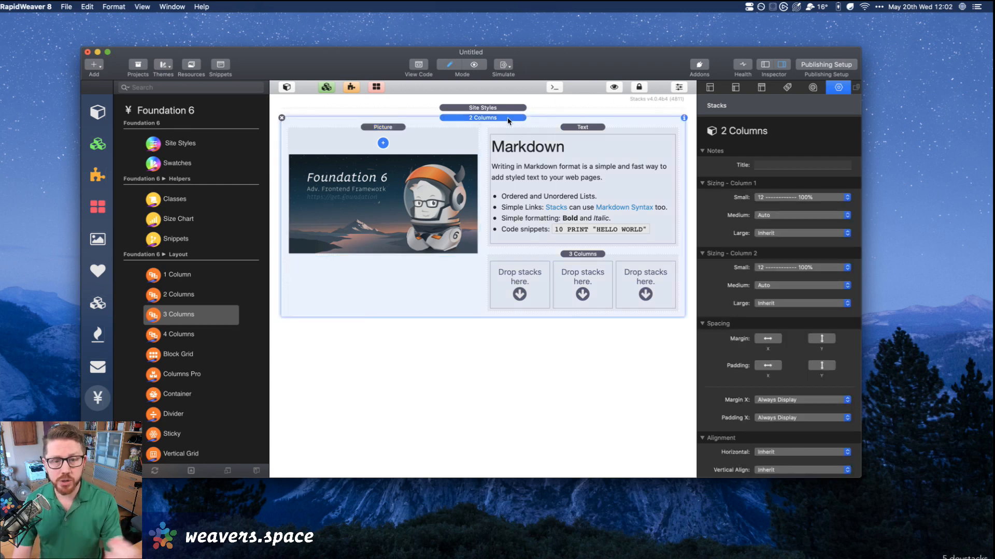
left_click(584, 258)
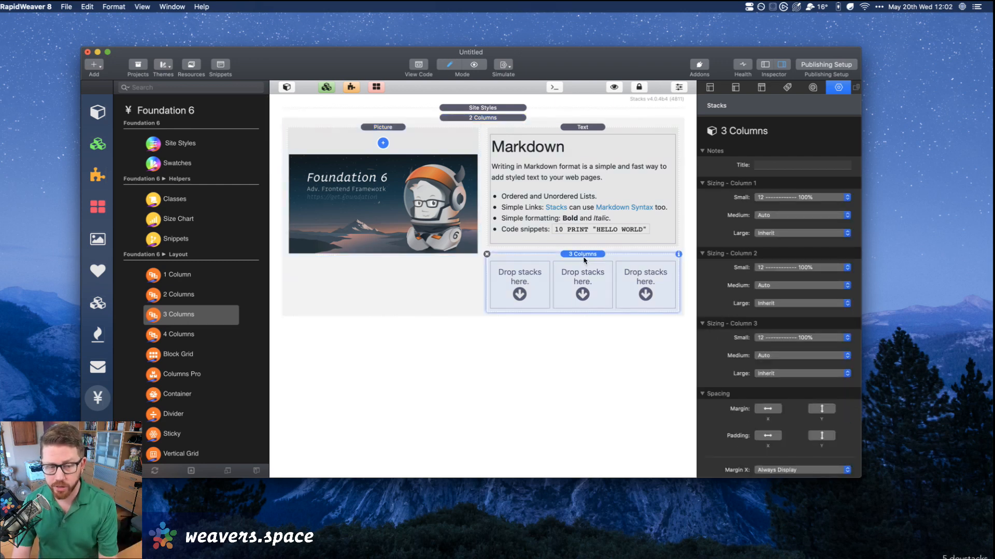
Add a Foundation 6 Accordion stack to the page below the 2 Columns stack.
scroll(205, 331, "down", 15)
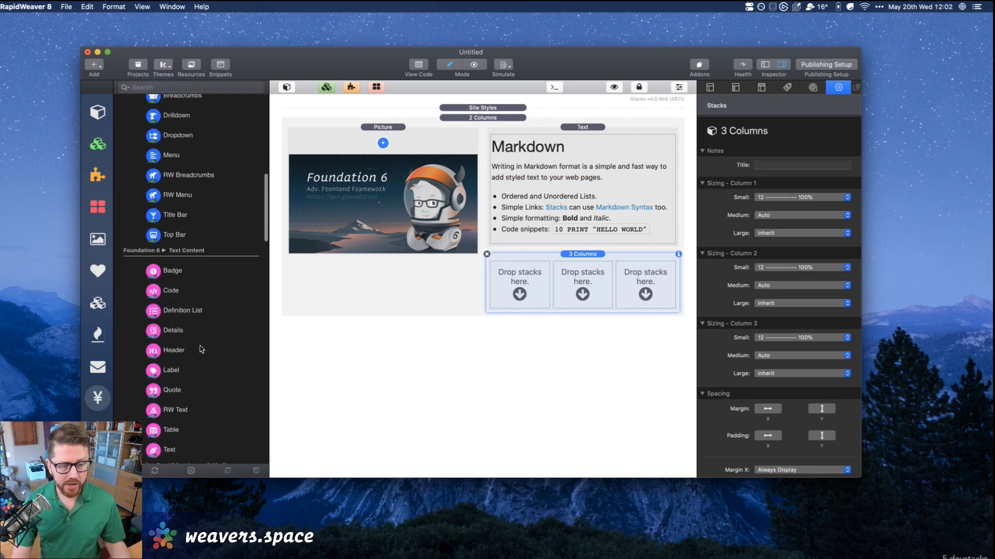
scroll(201, 349, "down", 15)
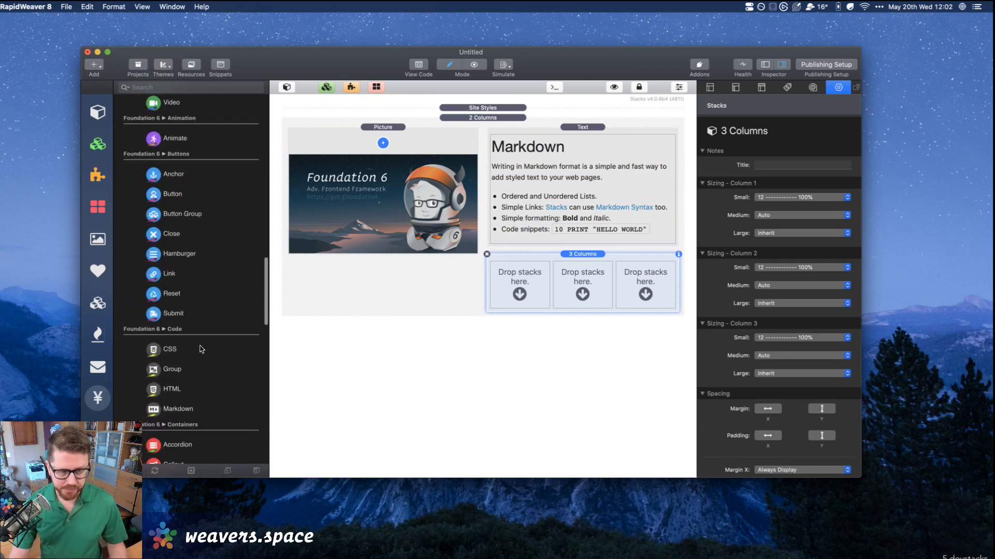
scroll(202, 349, "down", 10)
left_click(170, 227)
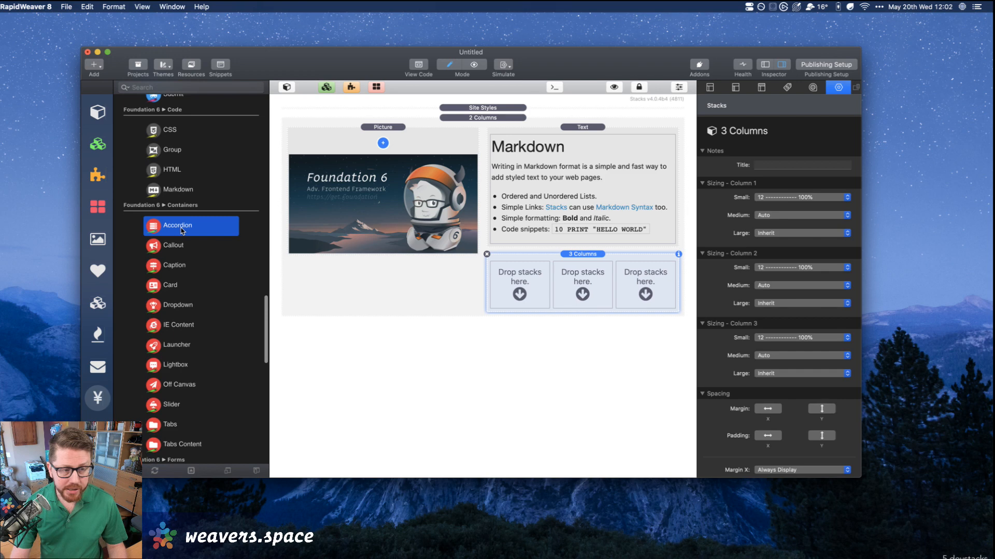
left_click_drag(170, 227, 471, 327)
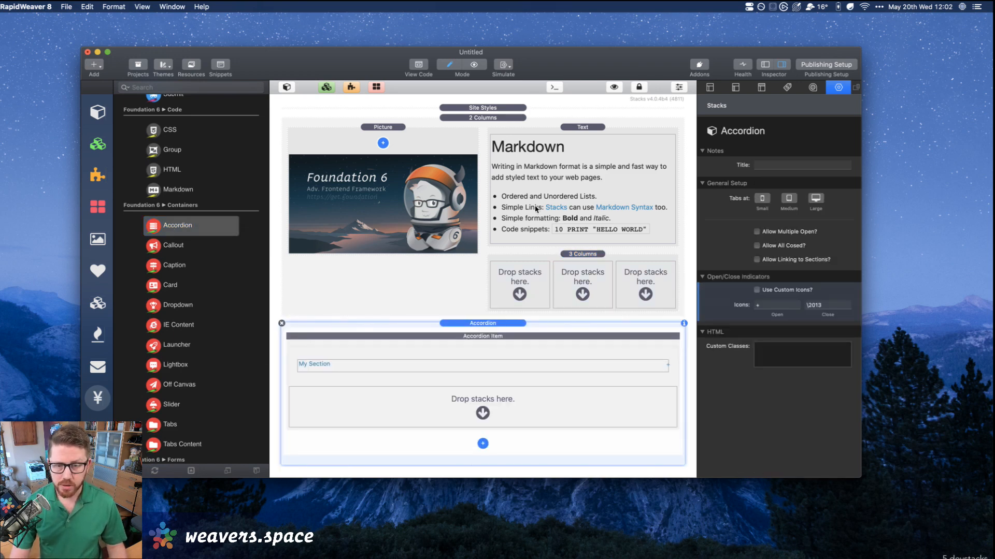
Move the Text stack from the second column into the accordion item, and duplicate the Accordion stack twice.
left_click(563, 146)
left_click_drag(581, 130, 472, 419)
left_click(489, 268)
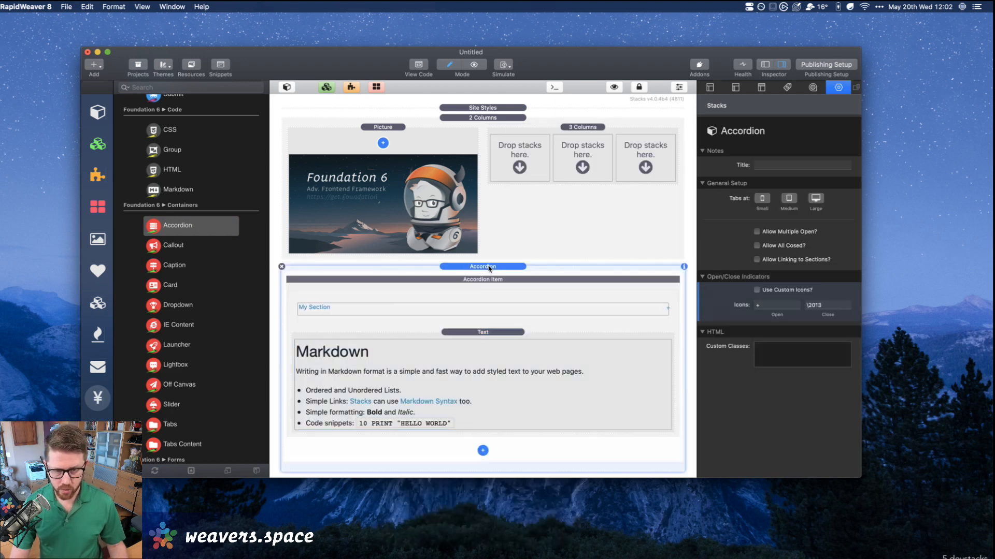
key("super+d")
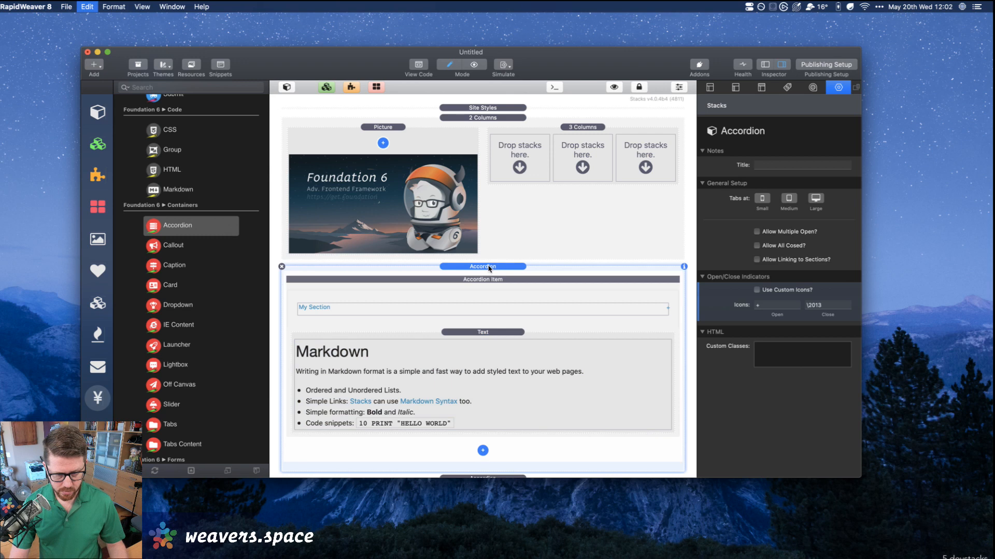
scroll(489, 267, "down", 5)
Preview the page in Safari, expand the first two accordion sections, close the preview and return to RapidWeaver.
key("super+alt+p")
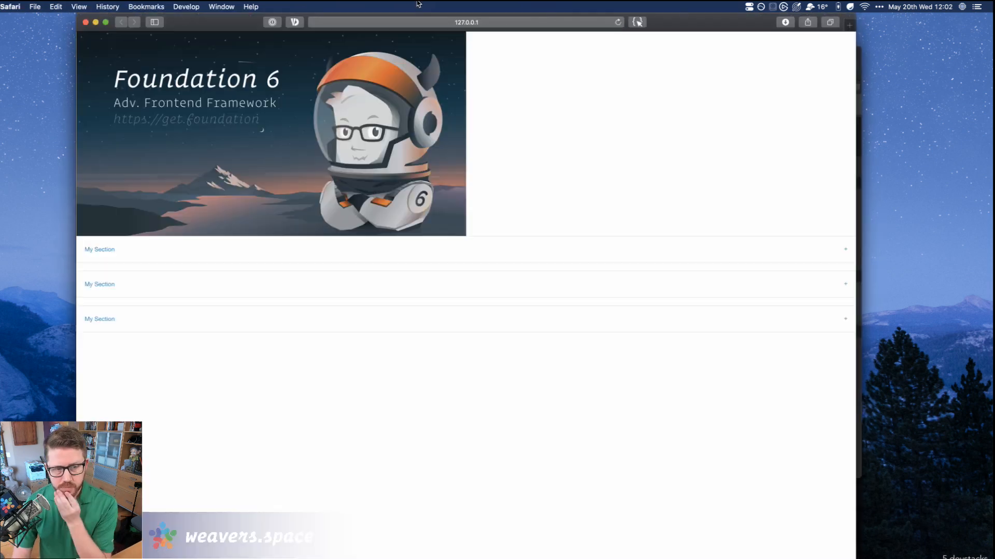
left_click(97, 254)
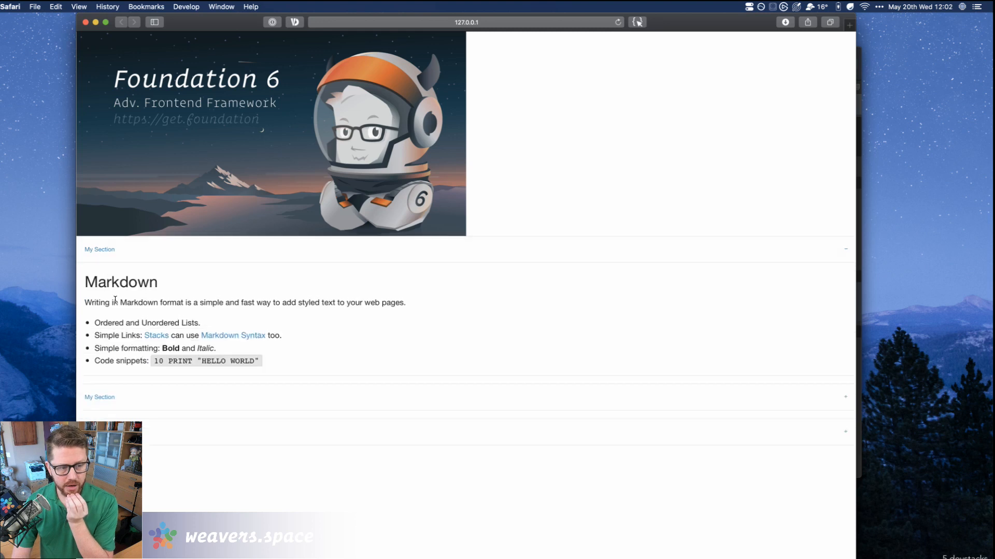
left_click(100, 407)
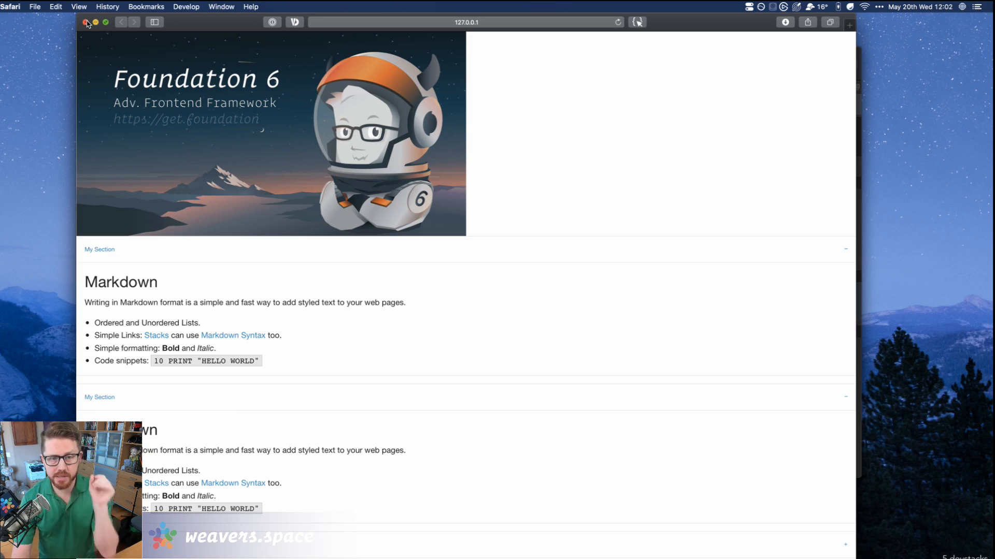
mouse_move(105, 22)
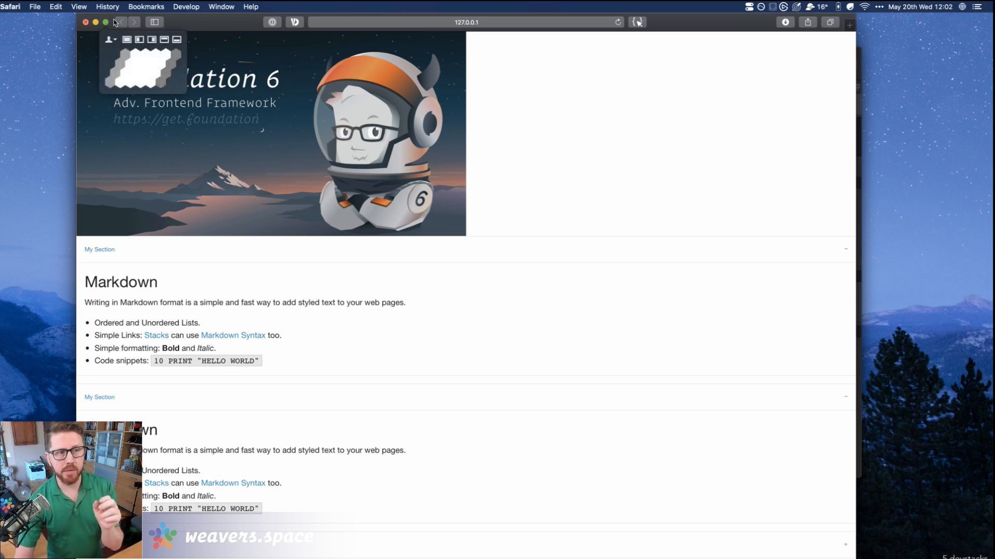
left_click(85, 22)
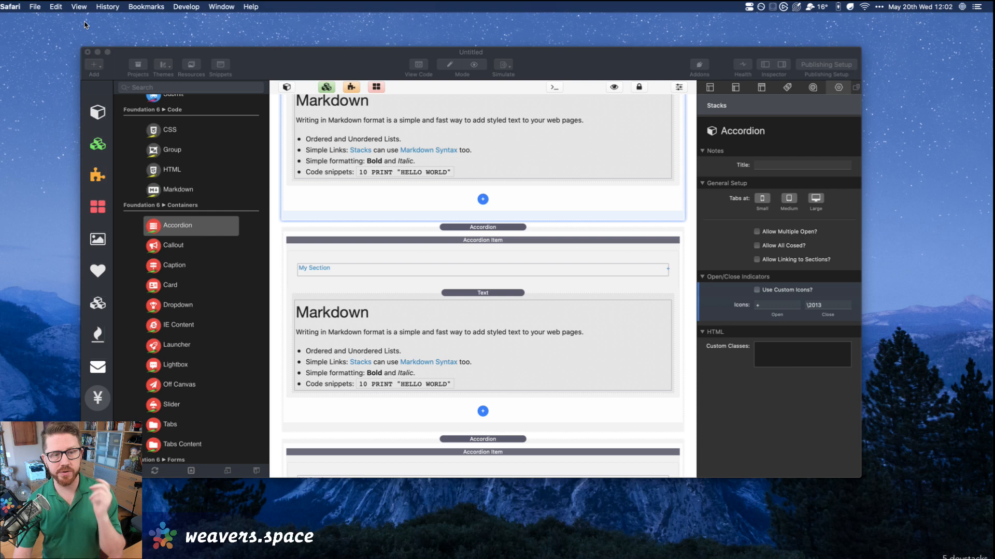
left_click(310, 66)
Look through the Foundation 6 stack library and view the Foundation 6 theme among the installed themes.
scroll(500, 281, "up", 10)
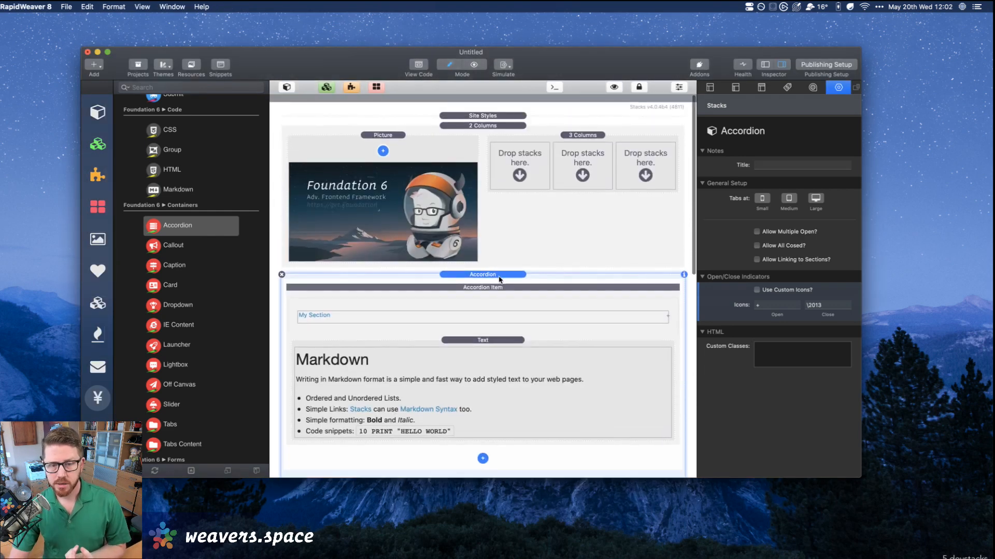
left_click(169, 222)
scroll(167, 298, "down", 2)
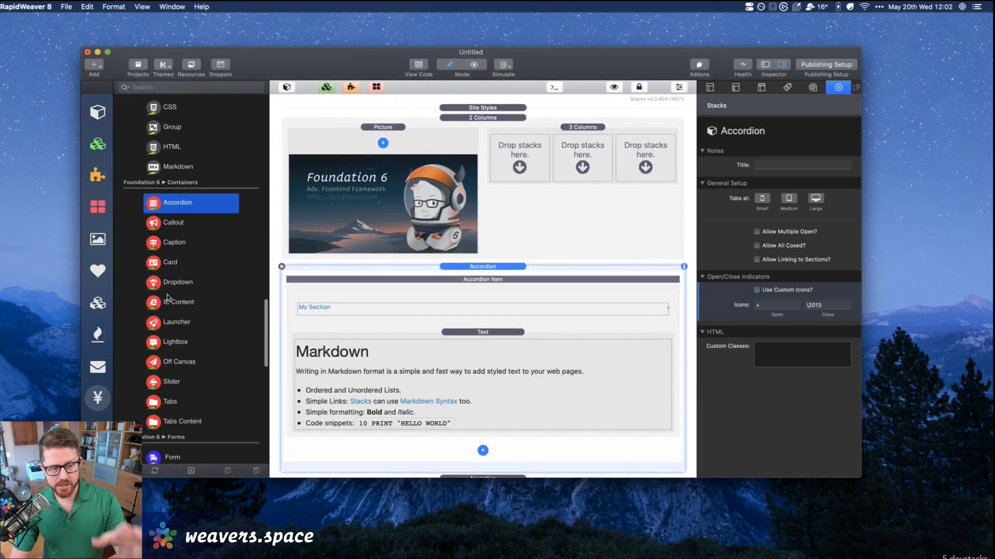
scroll(168, 298, "down", 10)
scroll(168, 297, "up", 20)
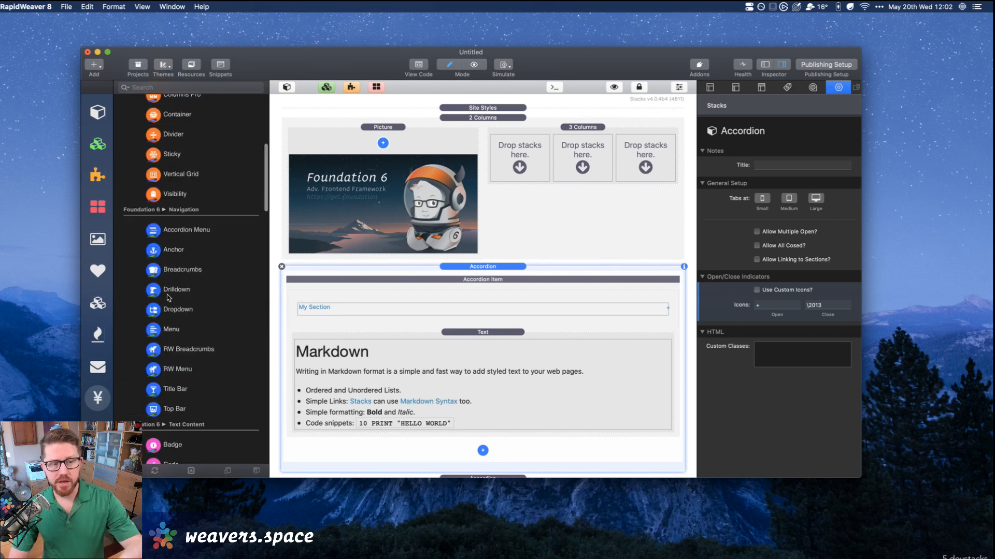
scroll(168, 298, "up", 10)
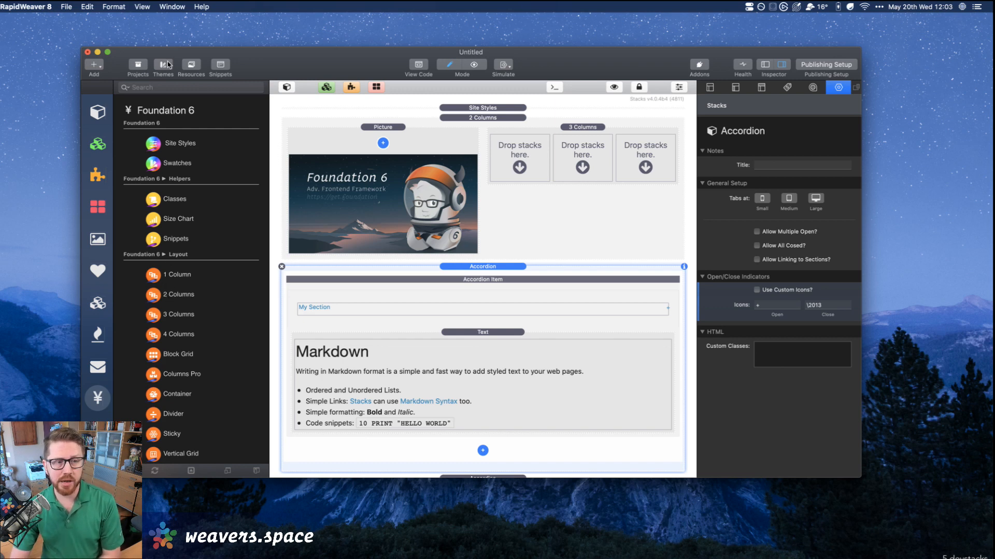
left_click(163, 108)
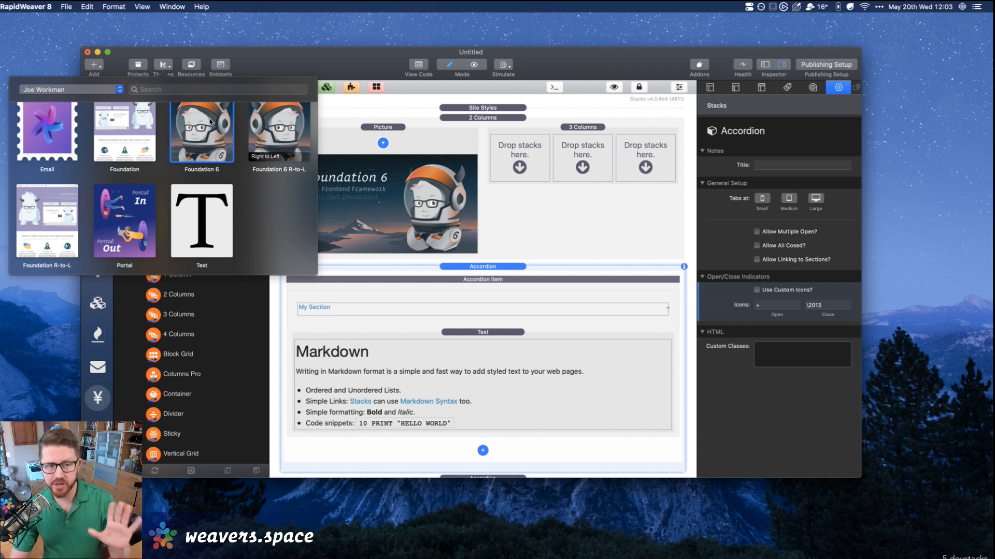
left_click(223, 120)
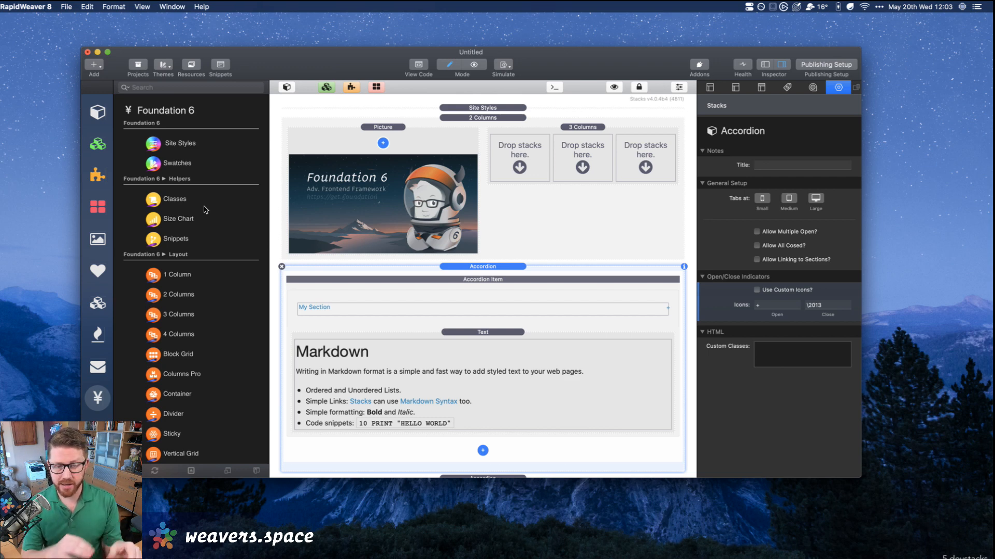
Review the Site Styles stack's settings, expand it to examine its color and font sections, and collapse it again.
left_click(501, 108)
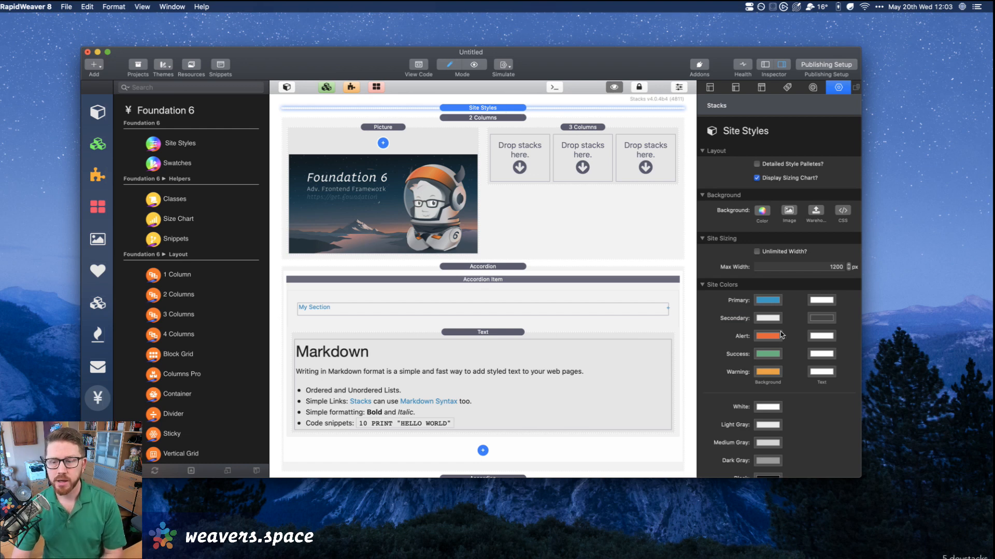
scroll(780, 332, "down", 3)
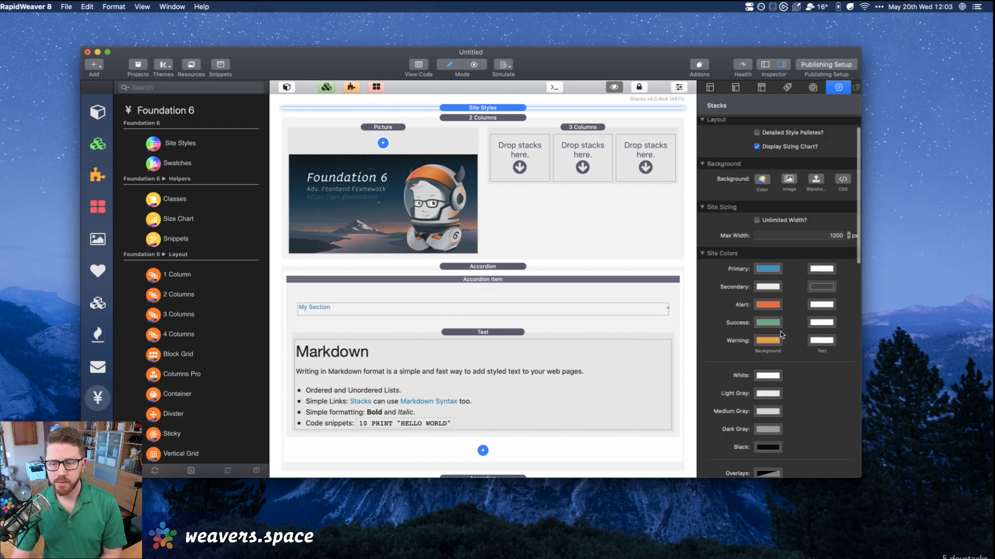
double_click(495, 108)
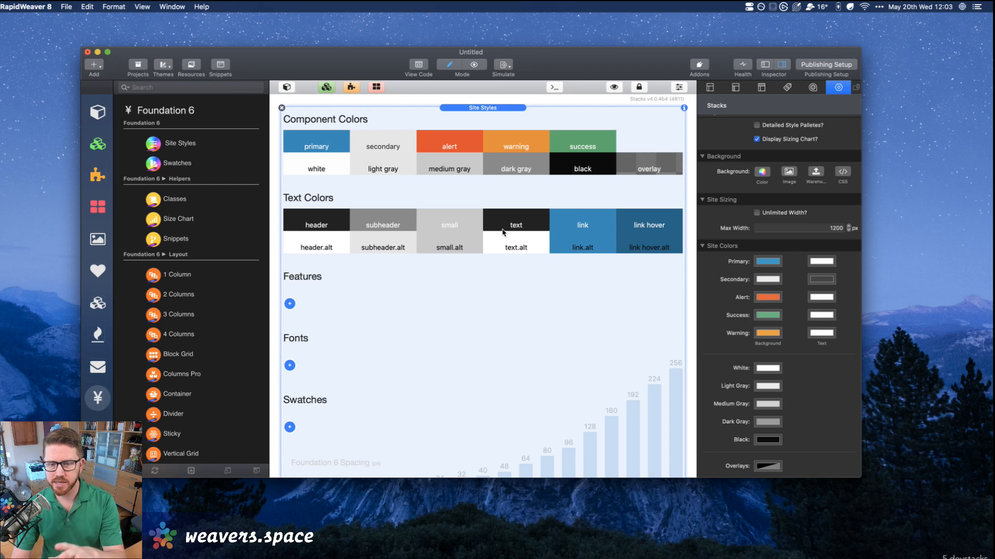
scroll(440, 231, "down", 10)
scroll(503, 234, "up", 10)
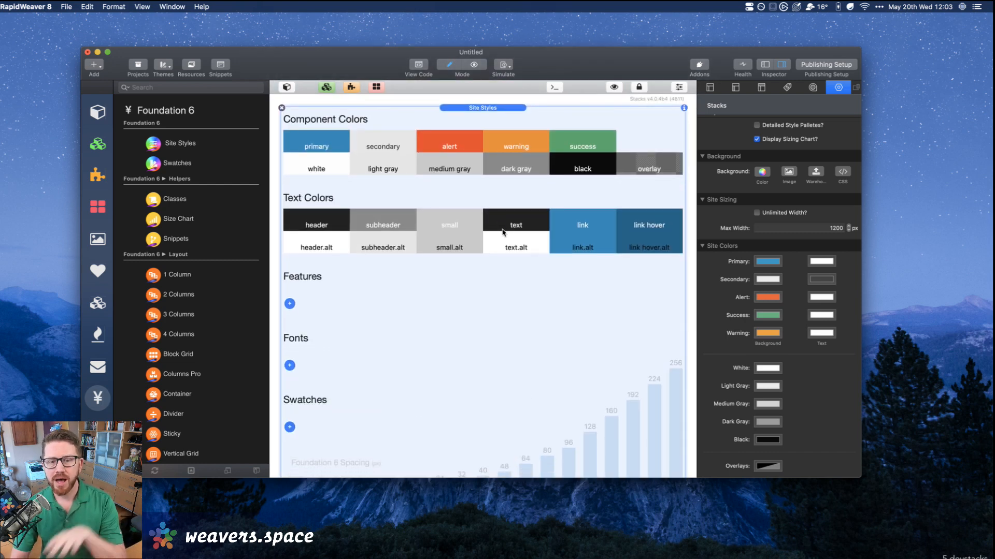
left_click(458, 111)
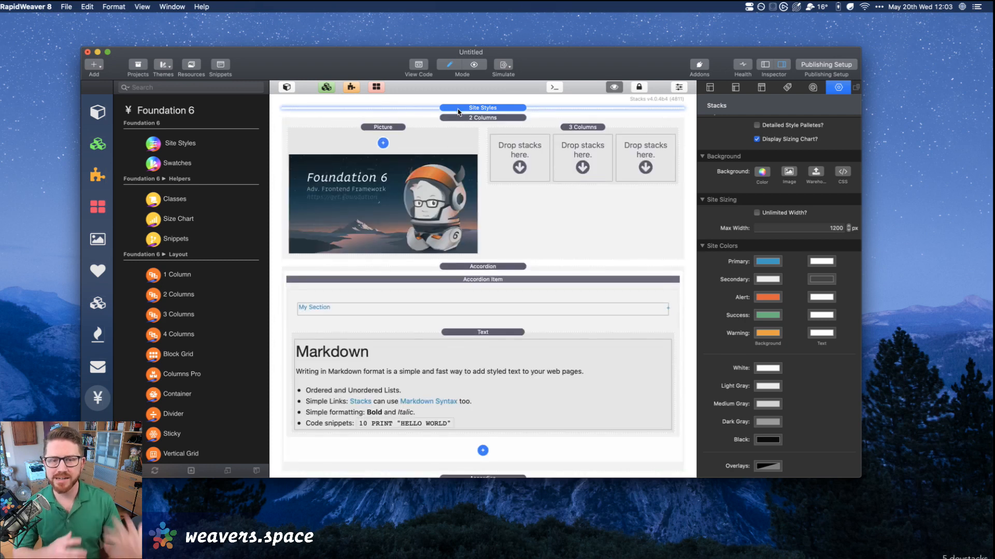
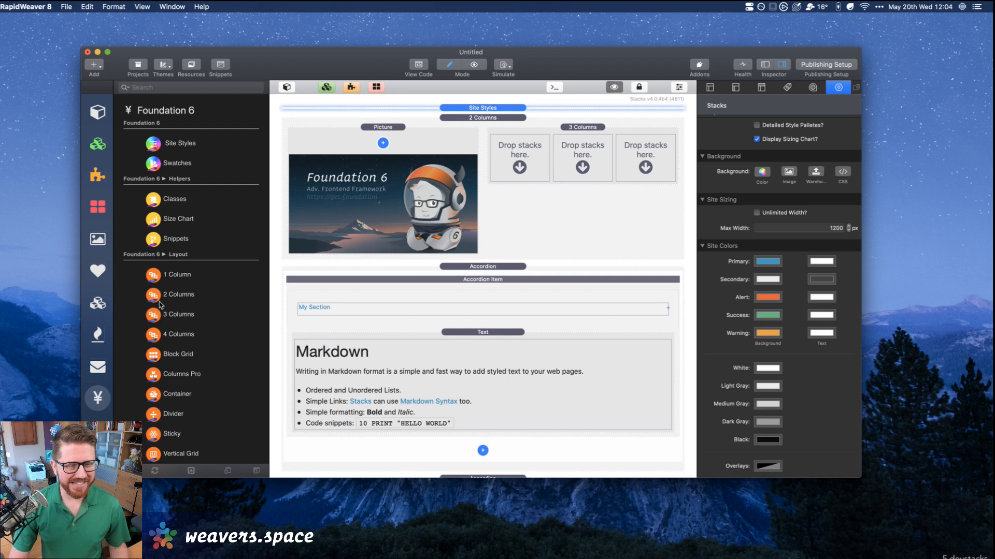
Add a Foundation 6 Container stack below Site Styles and nest the 2 Columns stack inside it.
left_click(160, 296)
scroll(171, 285, "down", 5)
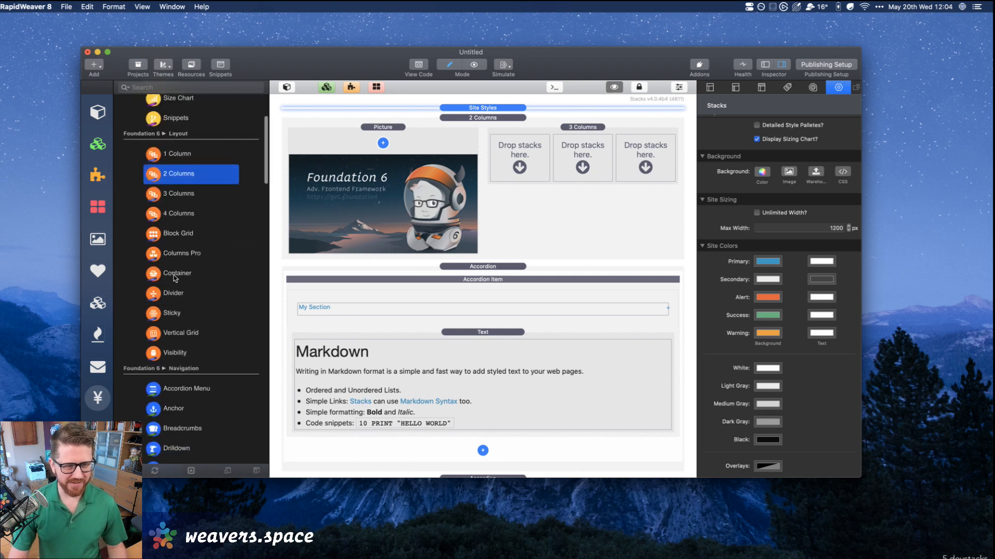
left_click(164, 276)
left_click_drag(505, 150, 487, 122)
left_click(473, 180)
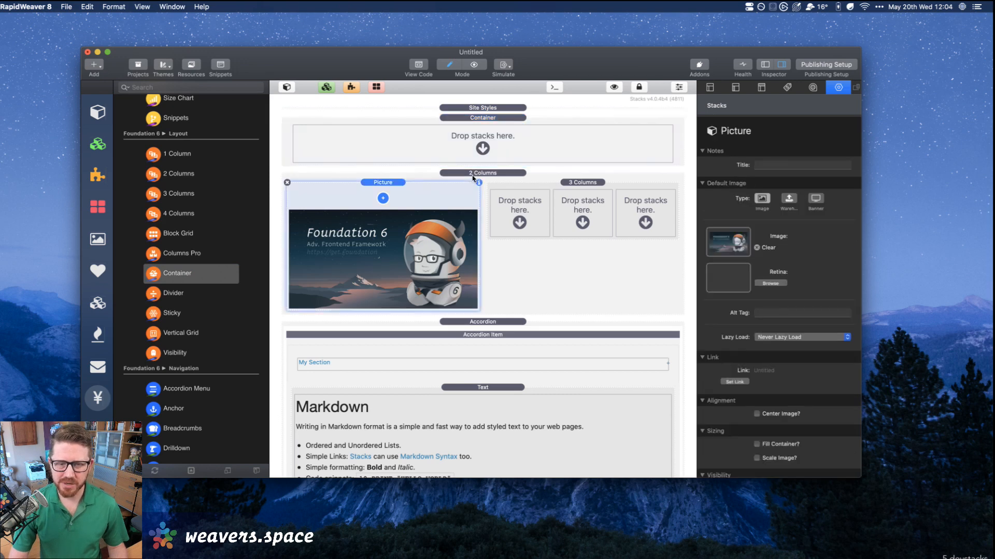
left_click(472, 177)
left_click_drag(472, 176, 482, 149)
left_click(482, 117)
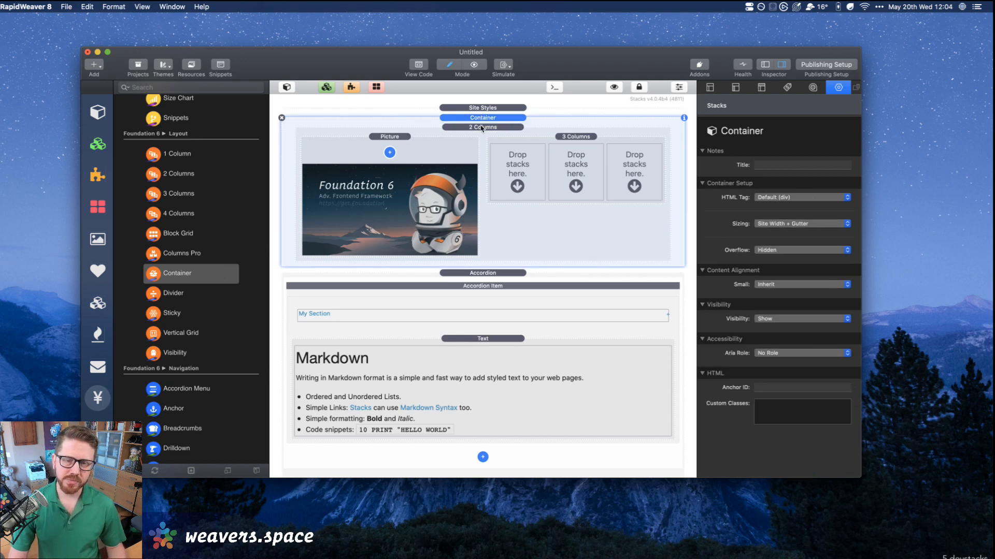
Enable the X margin and the X and Y padding of the 2 Columns stack.
left_click(481, 126)
left_click(767, 366)
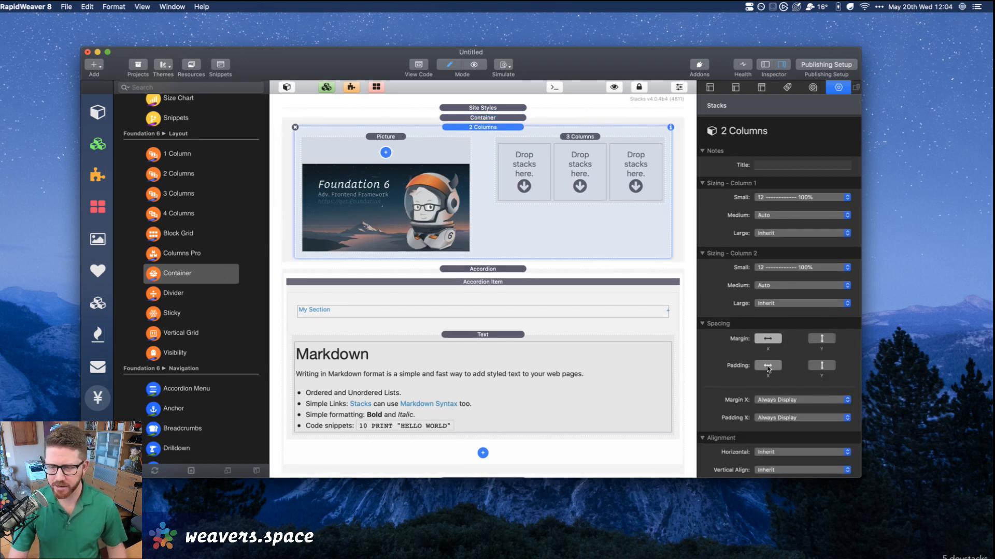
left_click(811, 365)
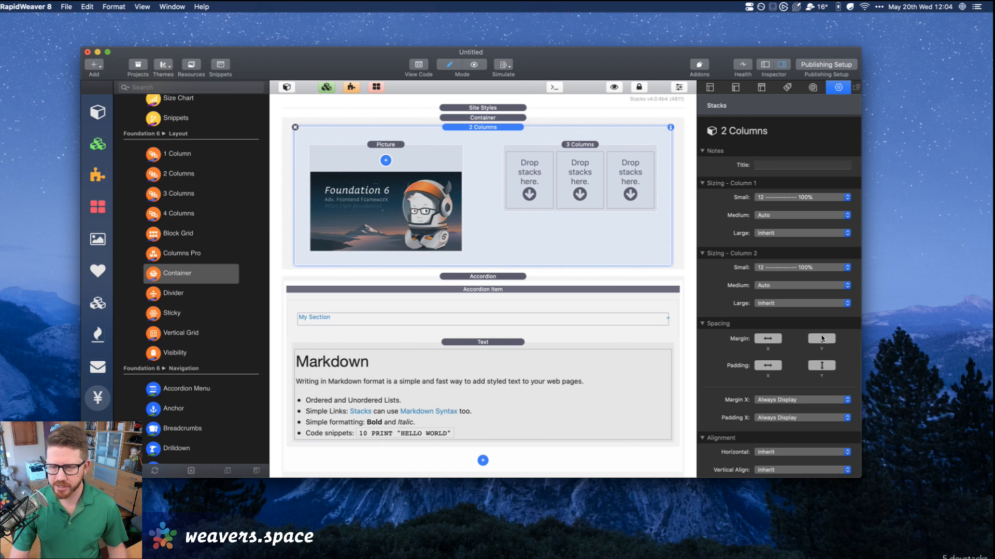
Delete all the Accordion stacks below the Container stack.
left_click(481, 277)
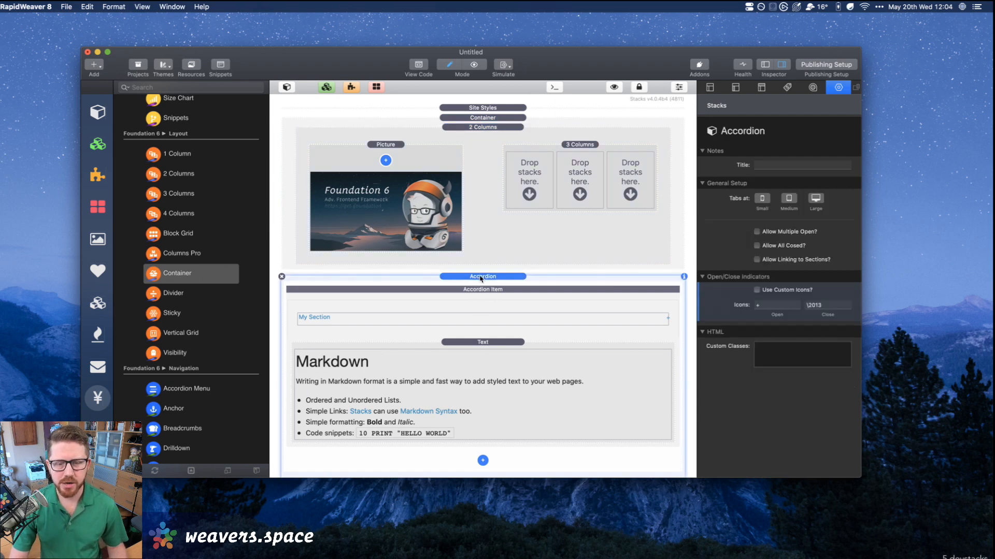
key("Delete")
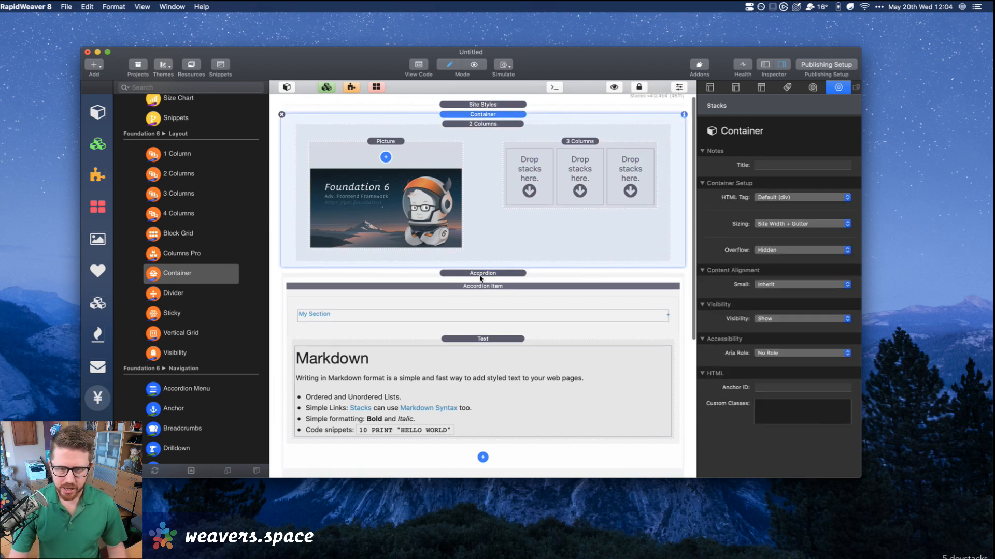
scroll(481, 278, "down", 8)
left_click(479, 261)
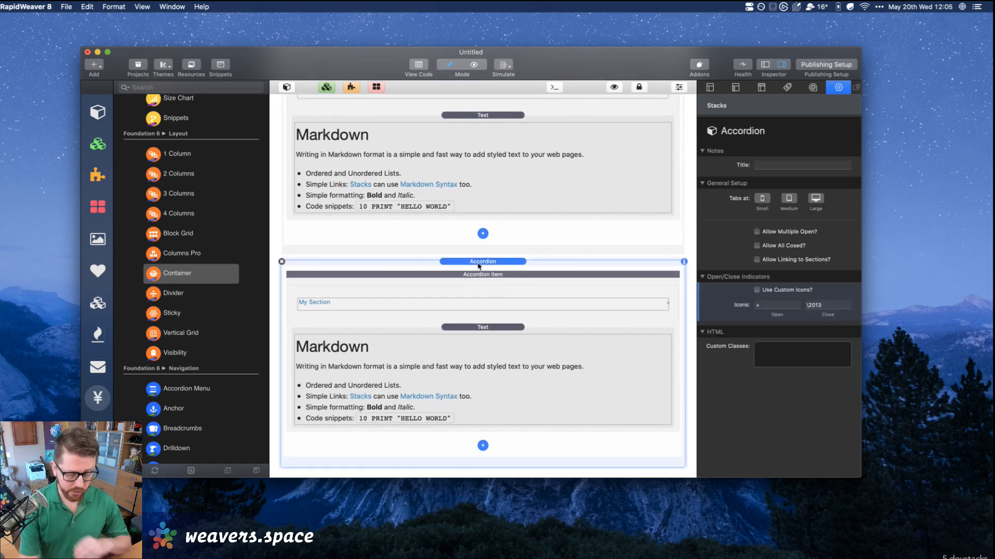
key("Delete")
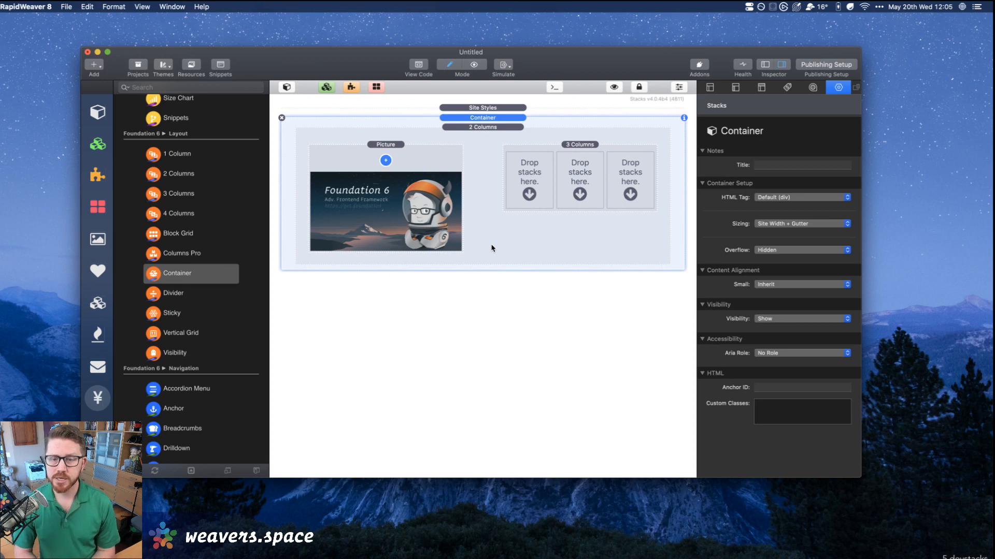
Review the settings of the nested 3 Columns stack and the spacing and alignment options of the 2 Columns stack.
left_click(546, 154)
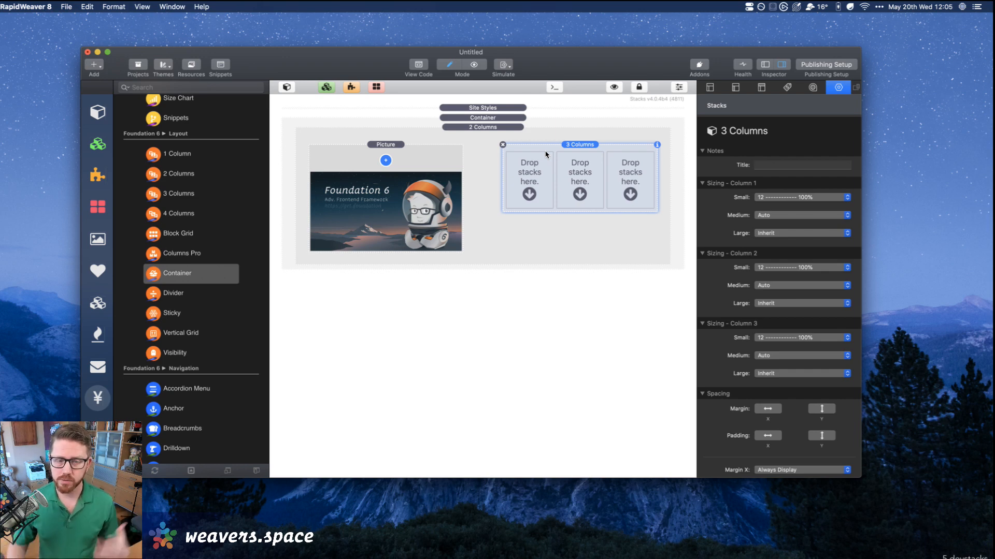
left_click(483, 137)
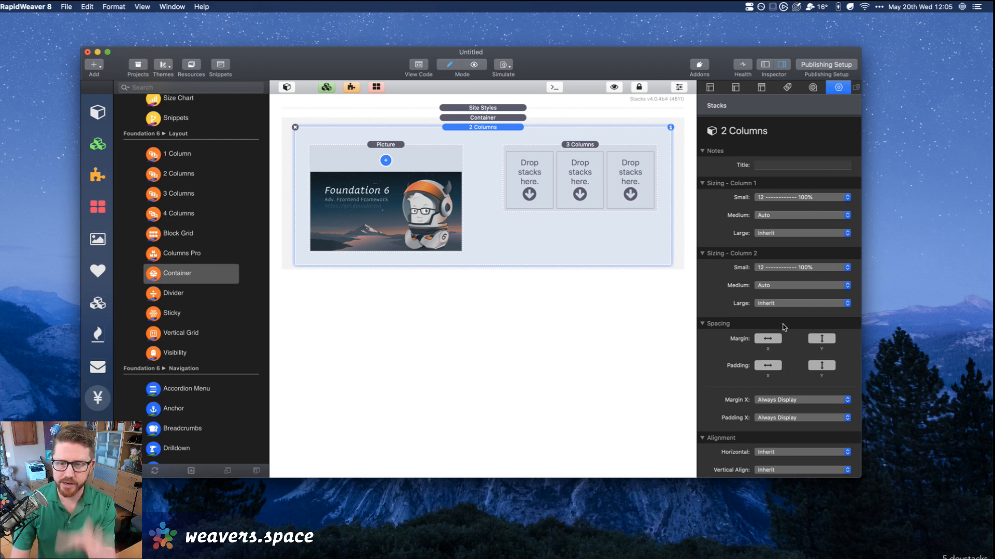
scroll(784, 327, "down", 3)
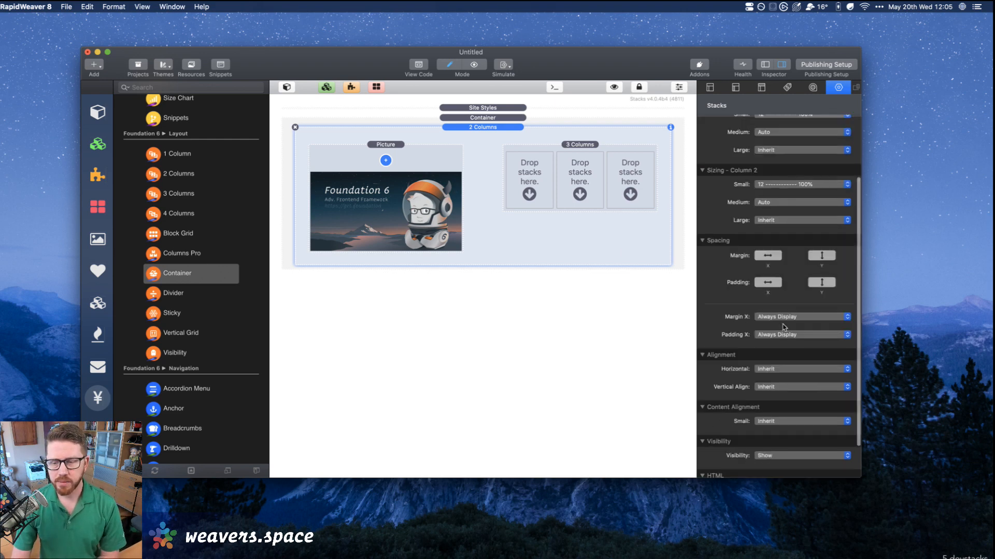
Replace the nested 3 Columns stack in the second column of the 2 Columns stack with a Foundation 6 Text stack.
scroll(782, 318, "up", 3)
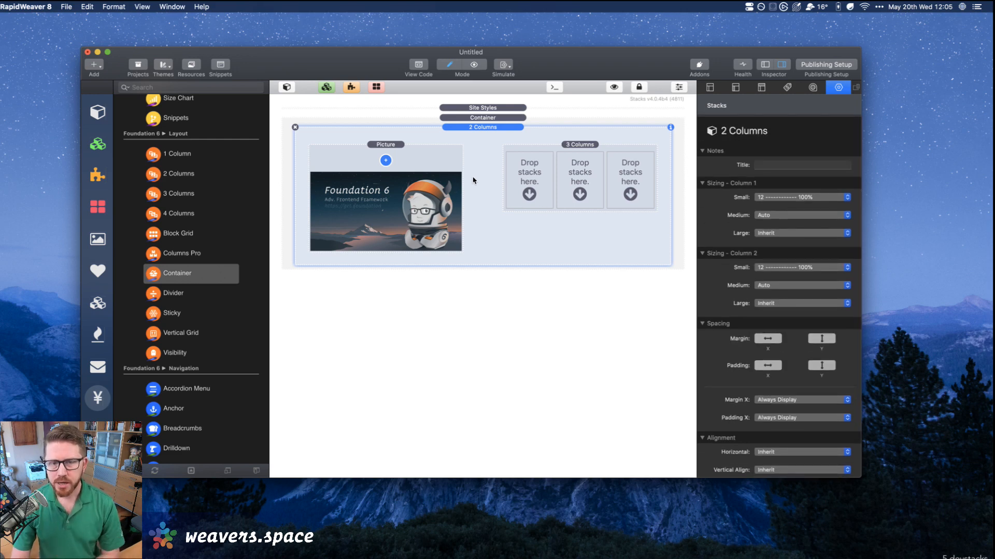
left_click(532, 160)
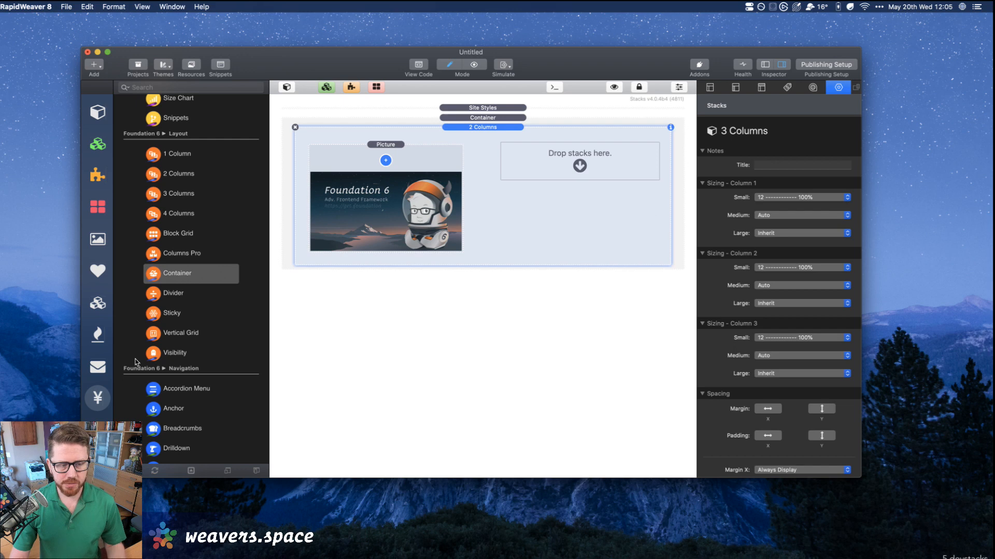
scroll(140, 373, "down", 15)
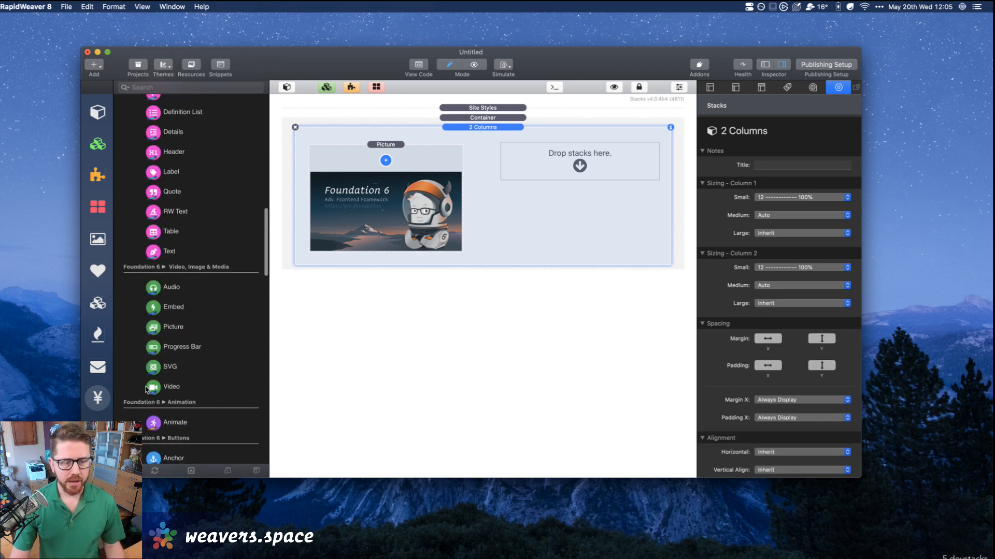
left_click_drag(165, 251, 573, 133)
Select the Container stack, preview the page with the picture and Markdown text, and return to editing.
left_click(507, 119)
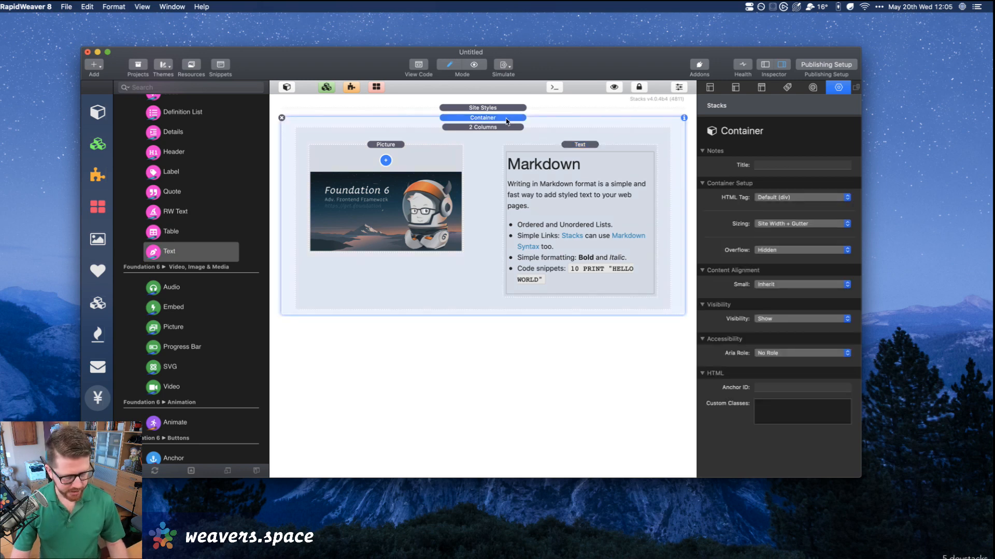
key("super+r")
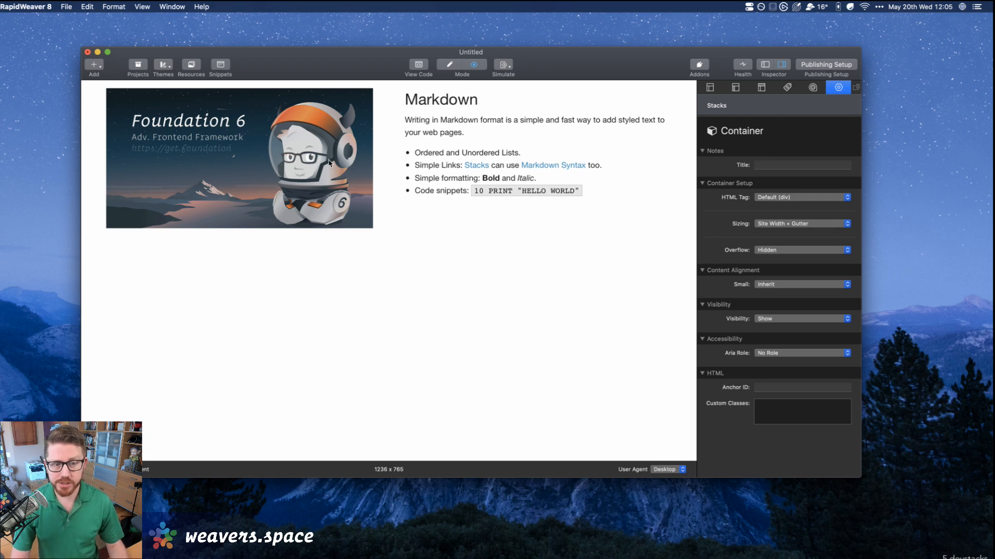
key("super+r")
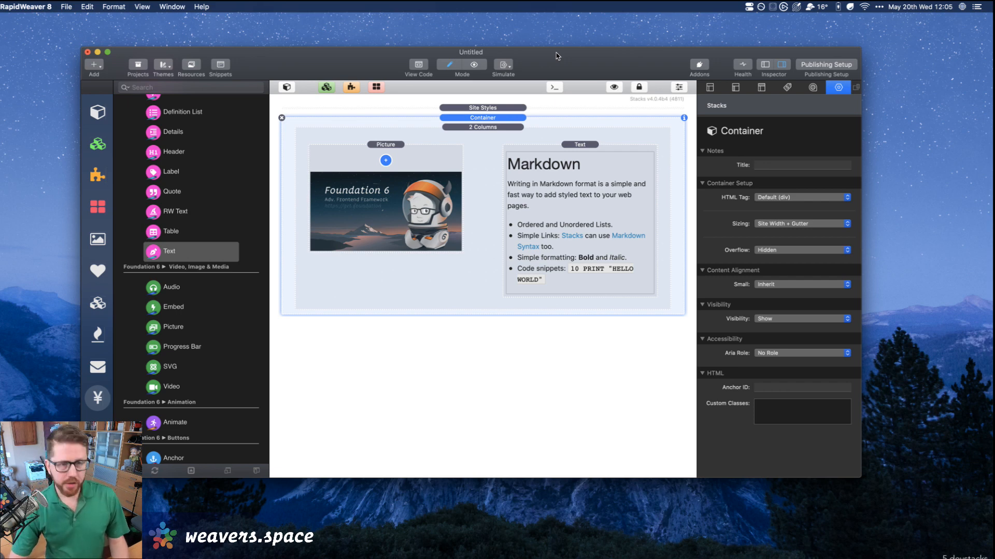
Add the Foundation 6 Hero Header template between Site Styles and the Container stack, and unpack it into its component stacks.
scroll(178, 328, "down", 15)
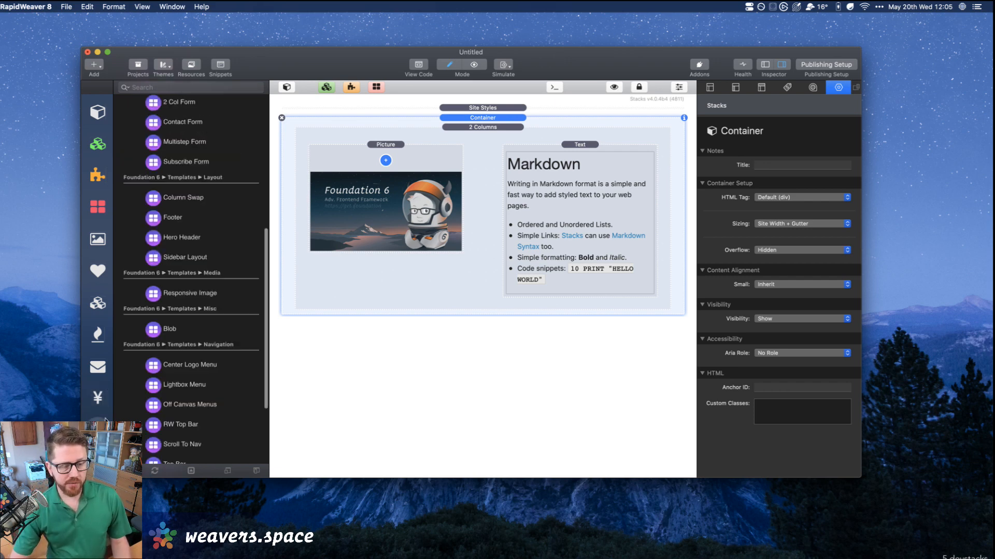
scroll(179, 311, "up", 10)
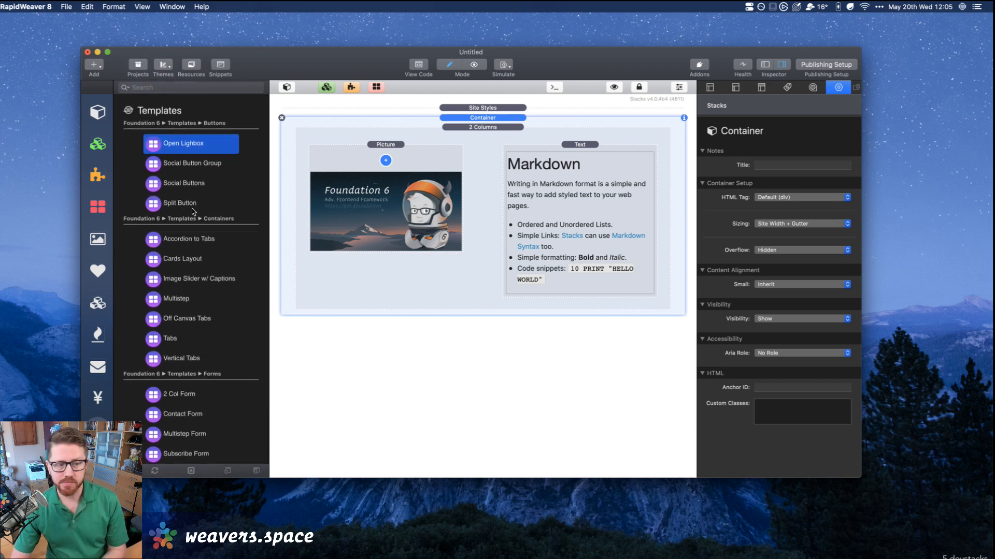
scroll(192, 208, "down", 10)
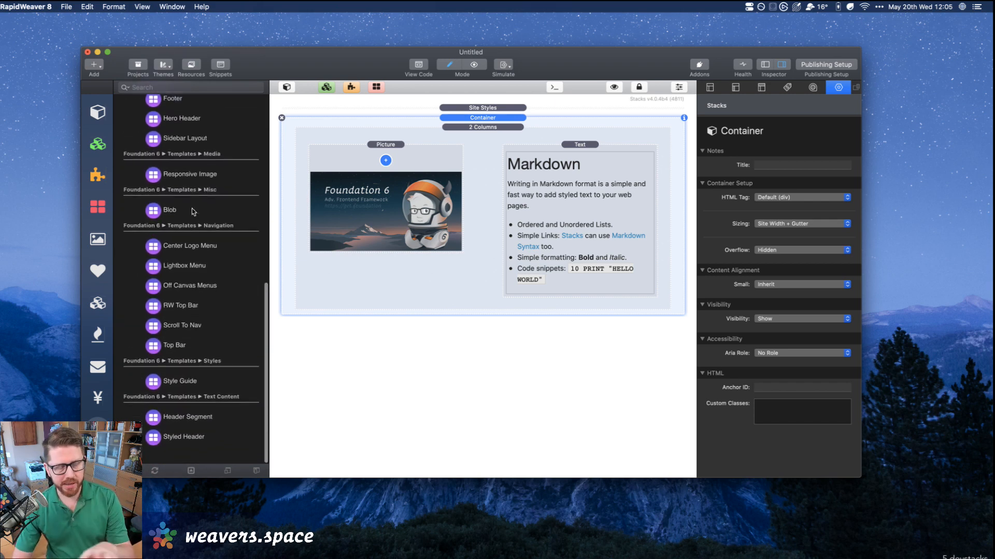
scroll(194, 215, "up", 10)
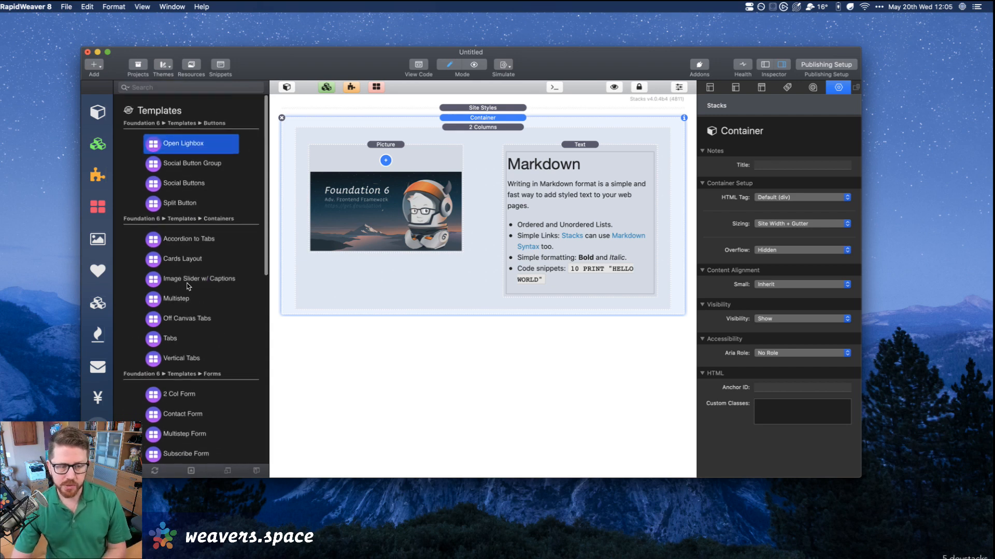
scroll(188, 286, "down", 5)
left_click(162, 304)
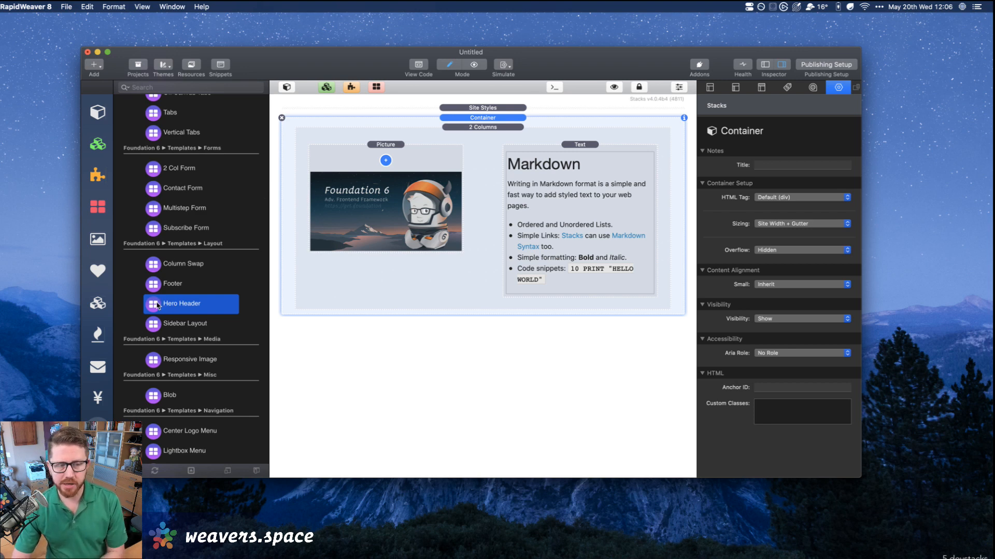
left_click_drag(157, 305, 466, 115)
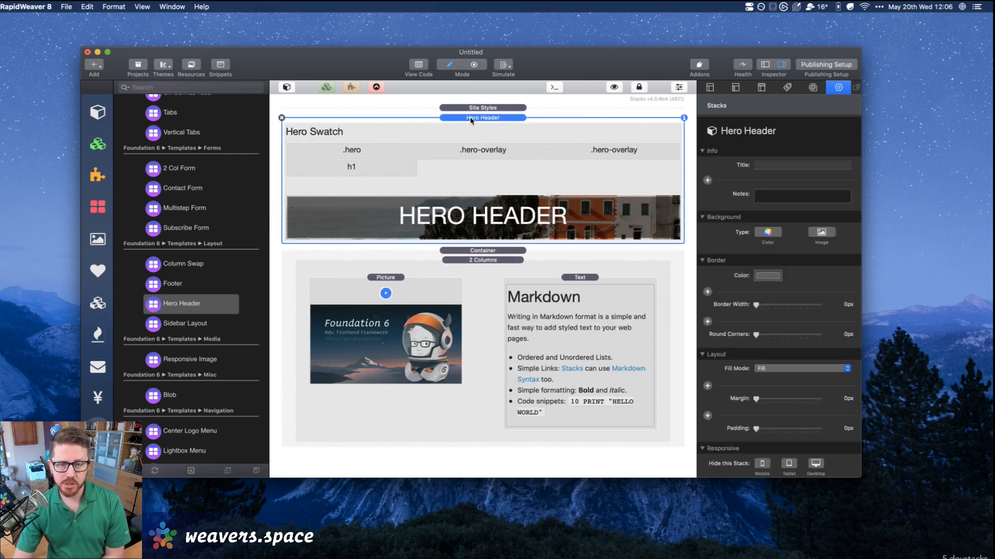
left_click(376, 87)
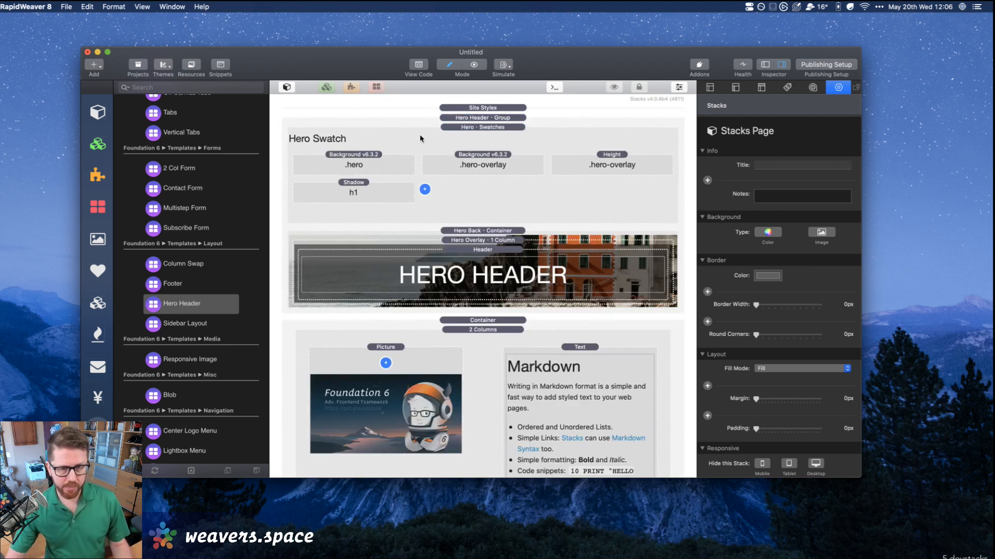
Preview the page with the hero header and return to editing.
key("super+r")
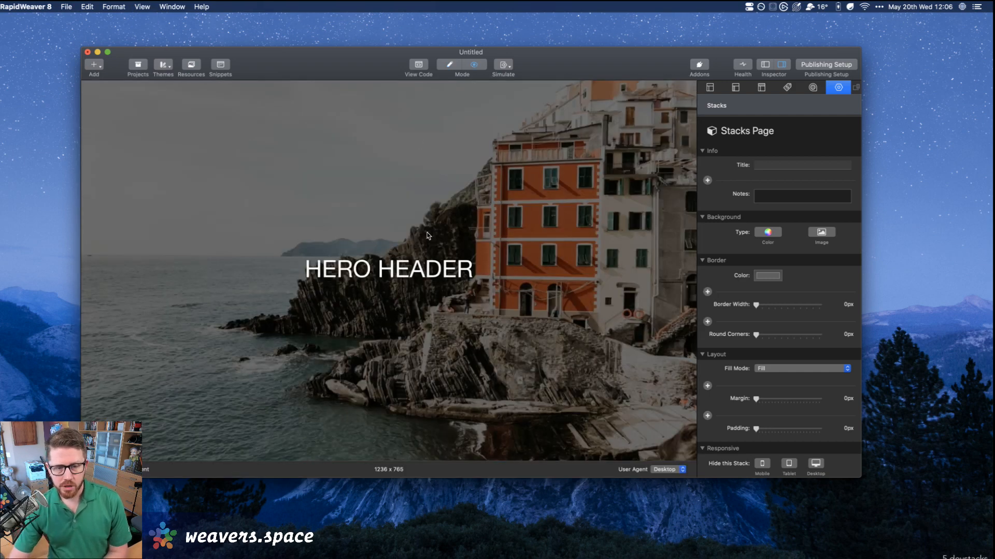
scroll(428, 236, "down", 4)
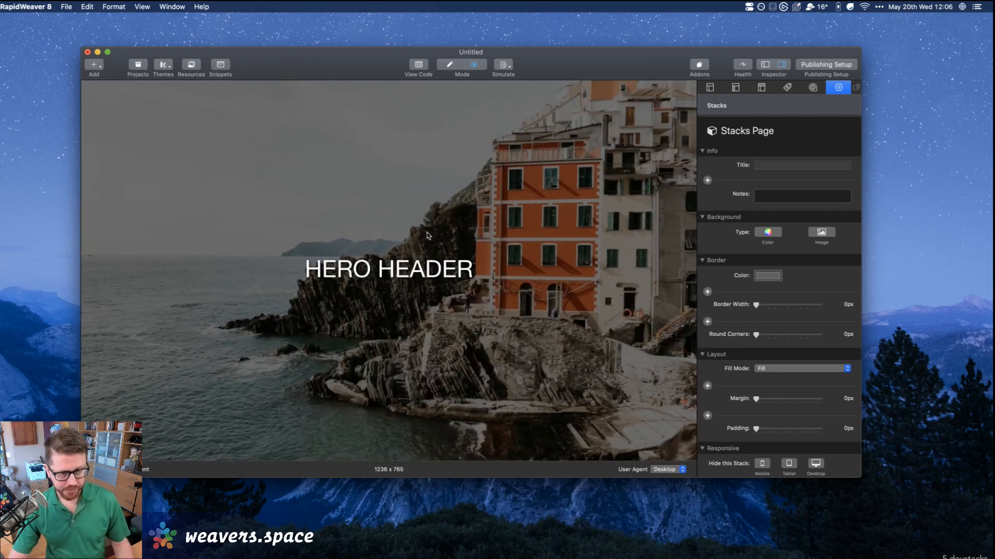
key("super+e")
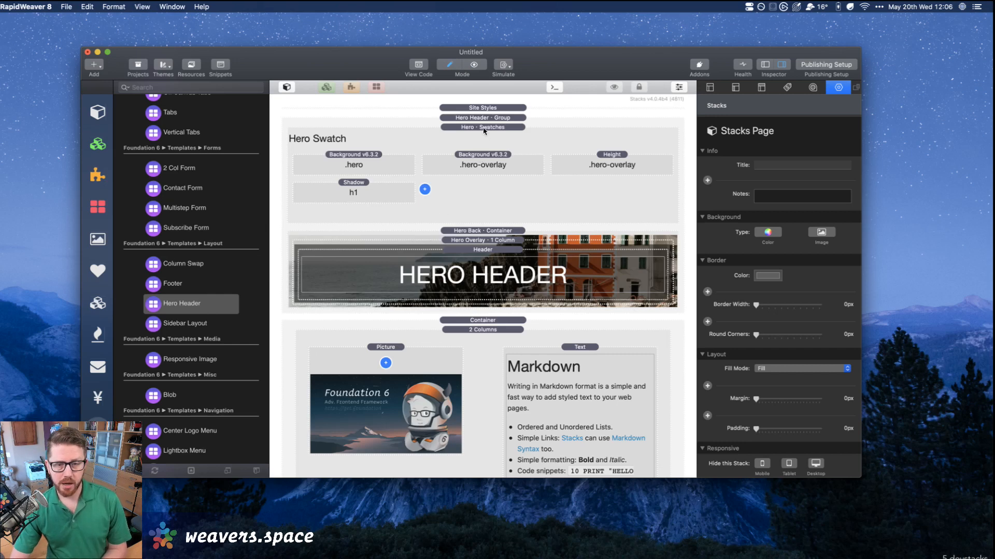
Review the settings of the Hero Swatches stack and the stacks that make up the hero header.
left_click(470, 197)
scroll(471, 197, "down", 2)
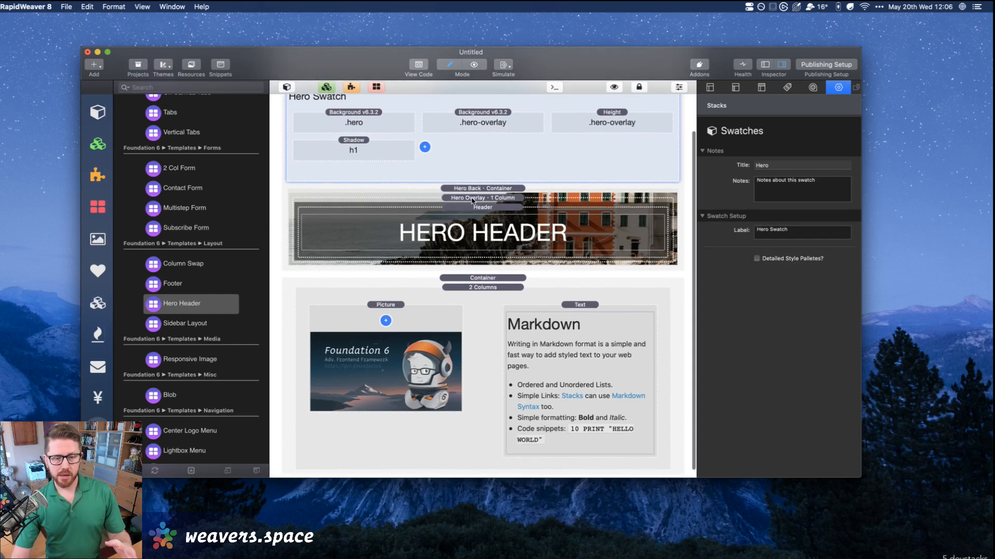
scroll(471, 197, "down", 1)
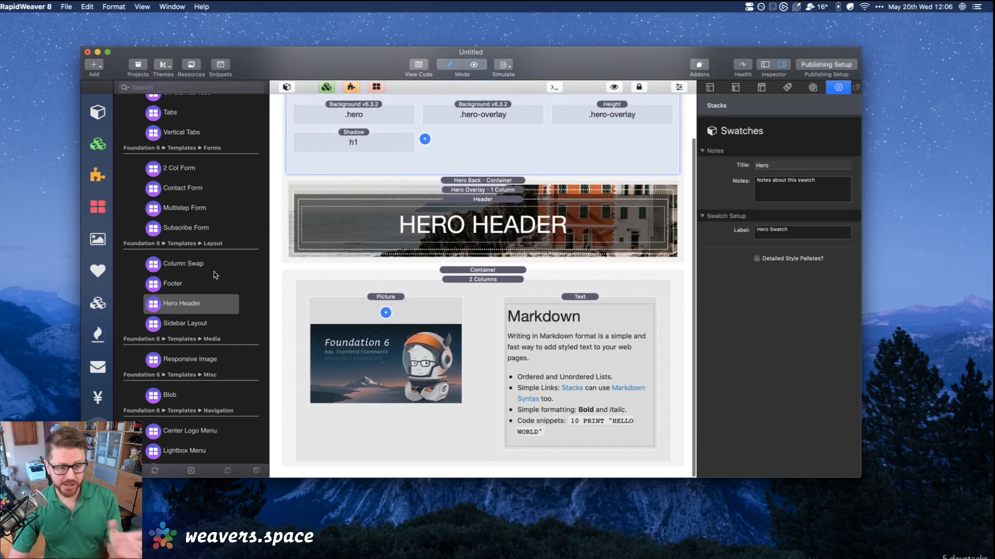
Add the Foundation 6 Cards Layout template inside the Container, below the 2 Columns stack.
scroll(230, 251, "up", 3)
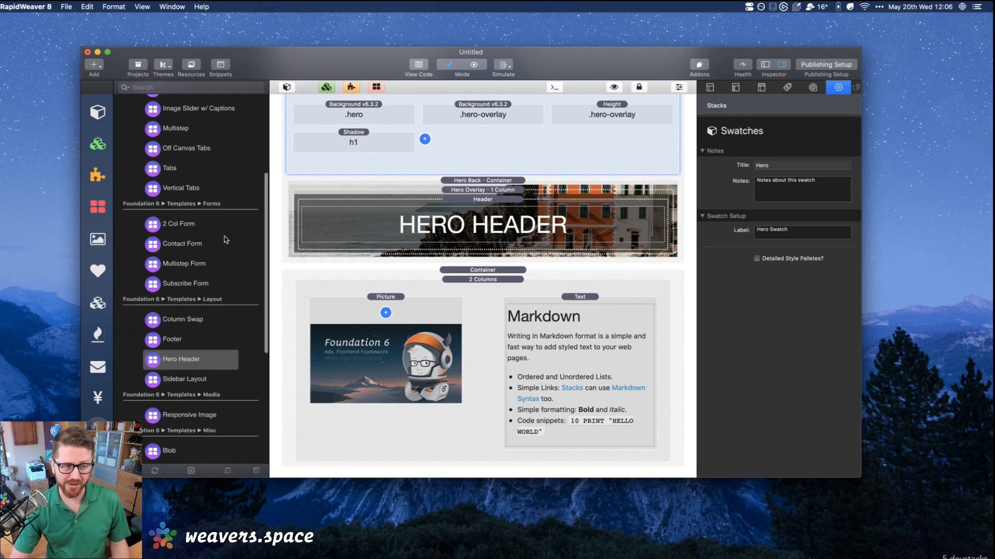
left_click(198, 225)
left_click(165, 247)
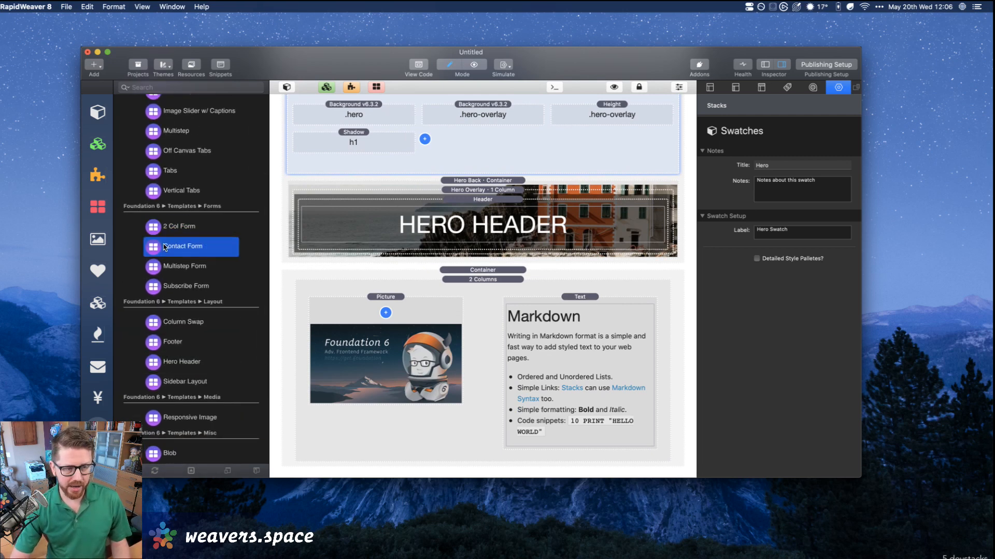
scroll(165, 248, "down", 6)
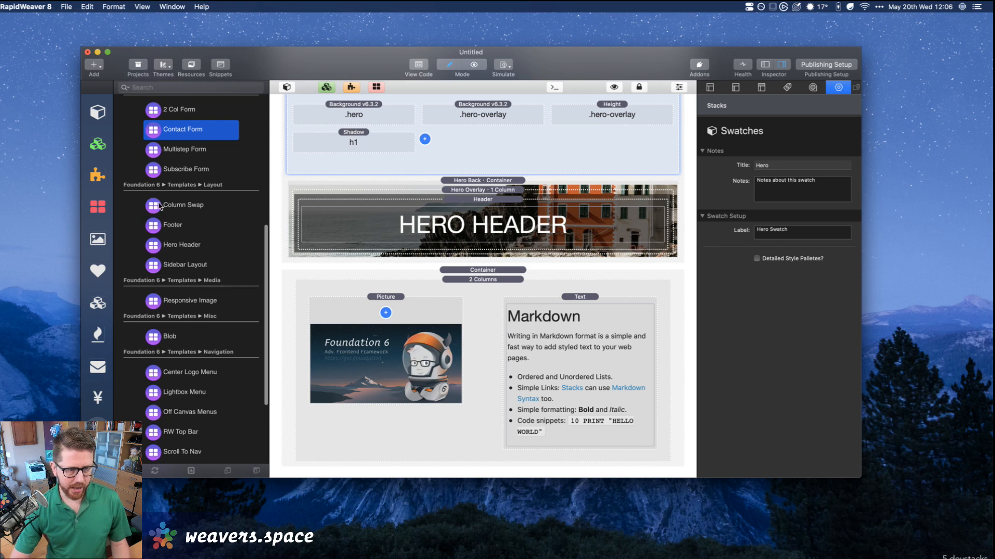
scroll(160, 205, "up", 14)
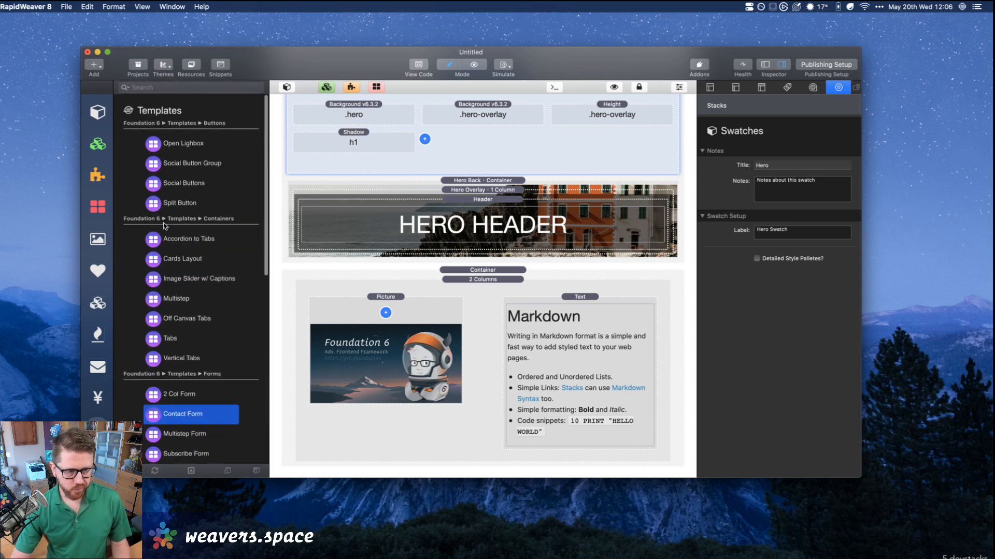
scroll(166, 306, "down", 1)
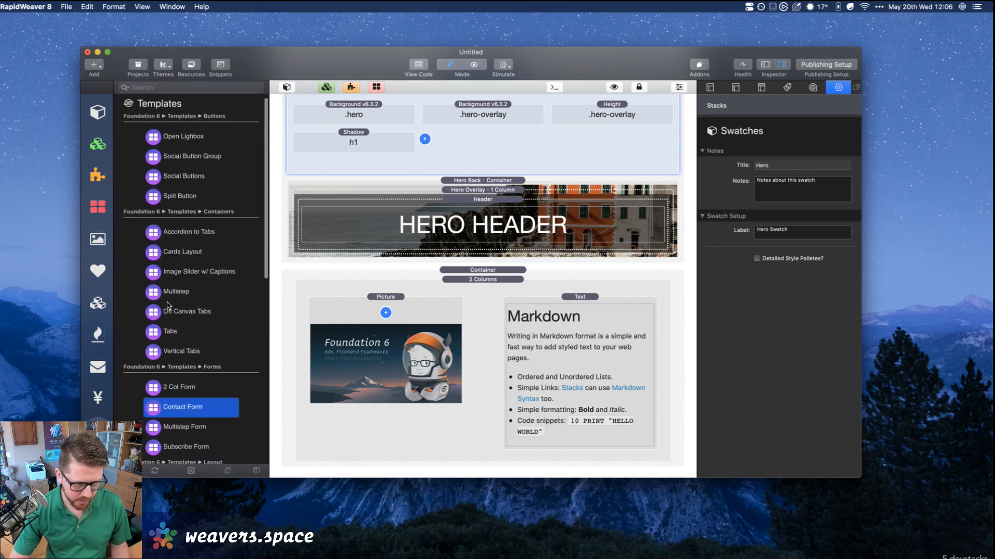
scroll(165, 280, "up", 1)
left_click(162, 258)
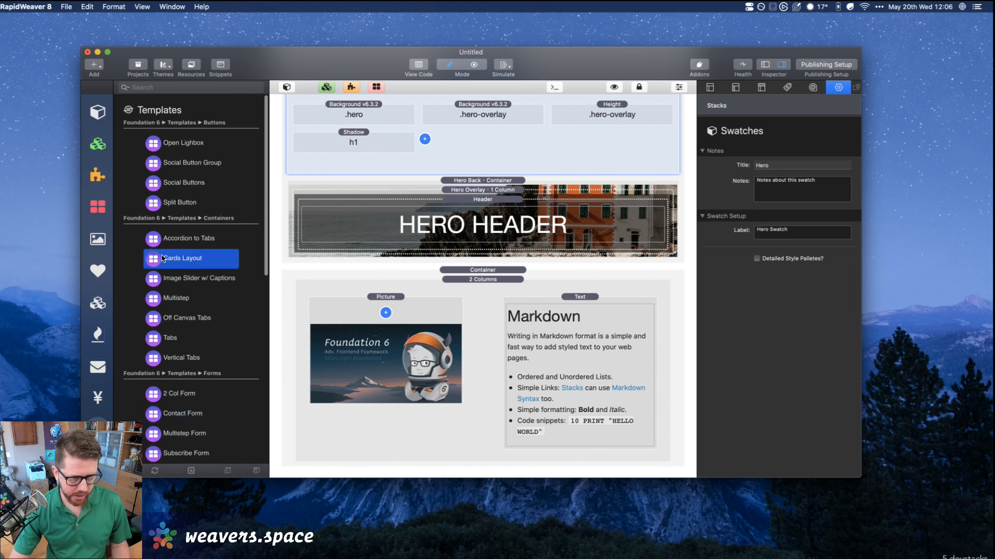
left_click_drag(160, 256, 475, 462)
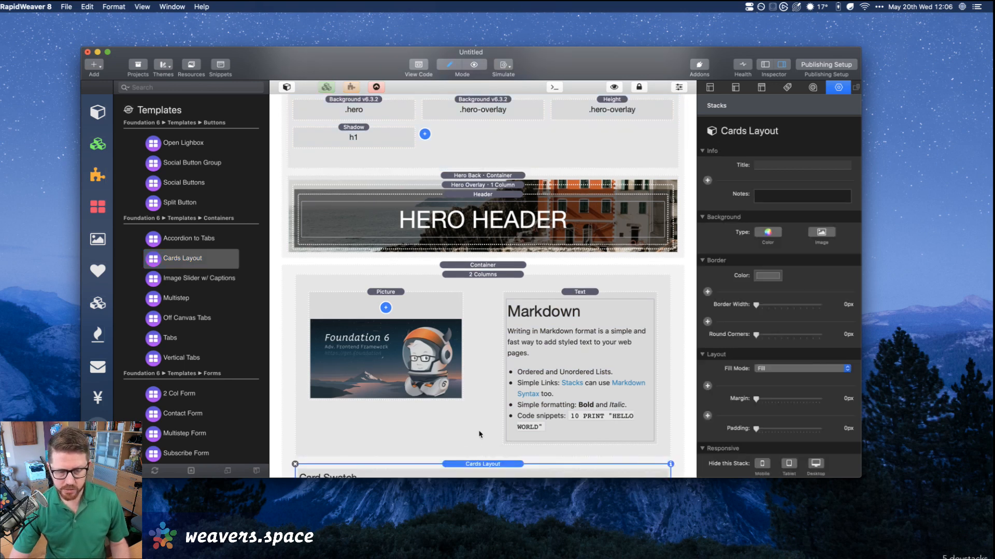
scroll(480, 434, "down", 10)
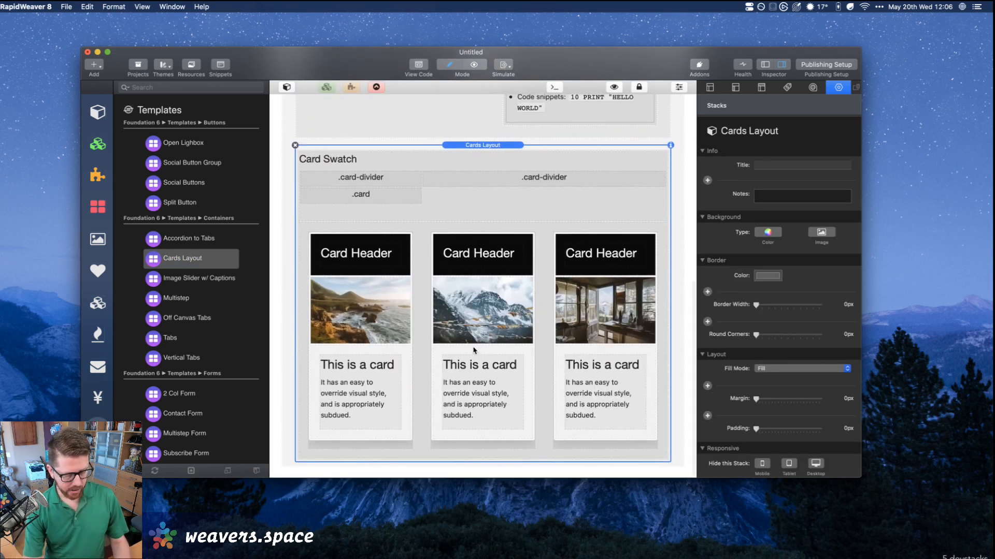
Preview the full page down to the three cards below the picture and text, and return to editing.
key("super+shift+p")
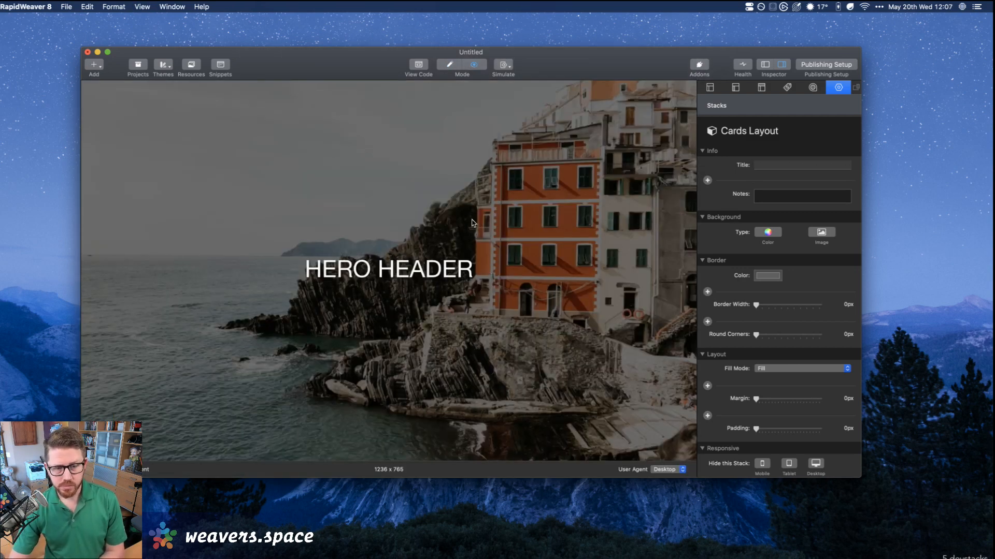
scroll(473, 223, "down", 10)
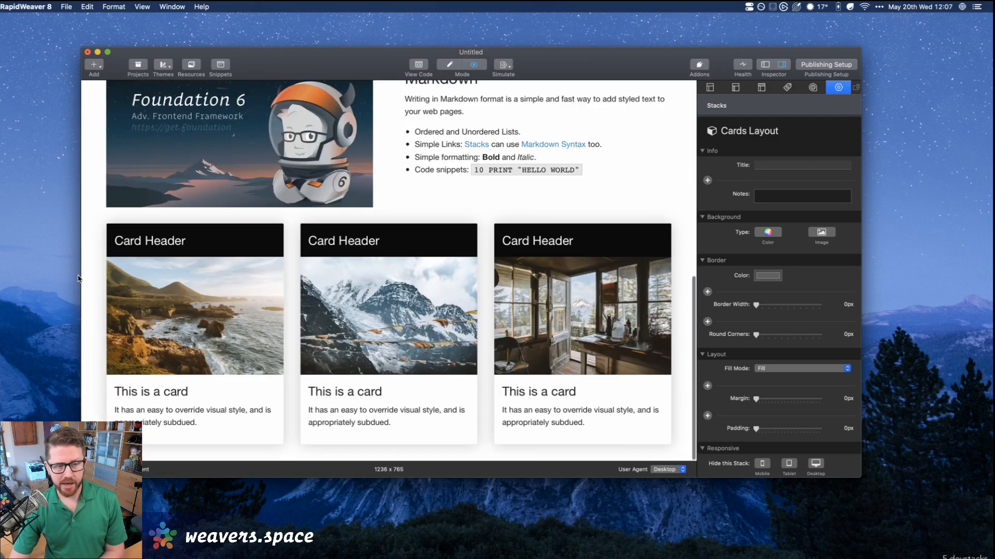
scroll(346, 154, "up", 5)
scroll(346, 154, "down", 5)
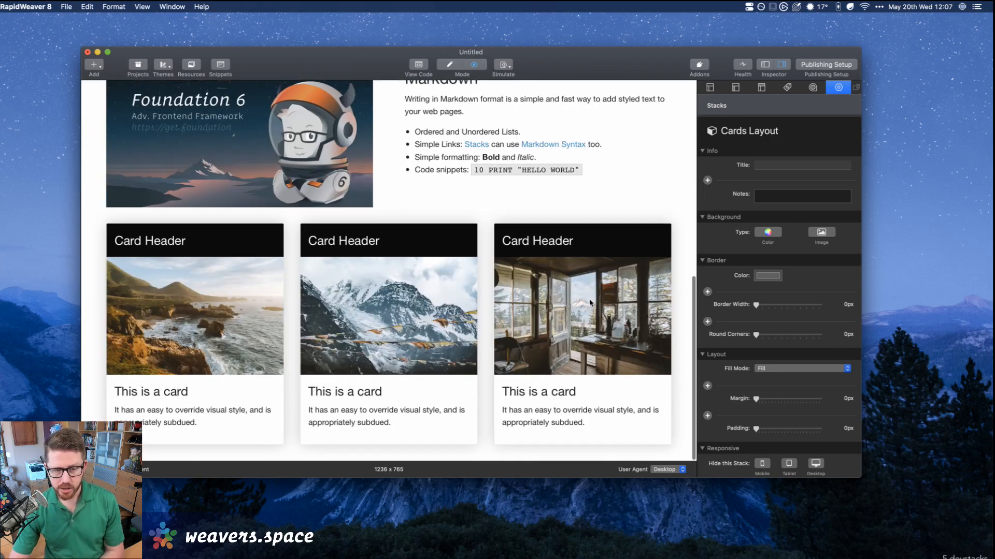
key("super+r")
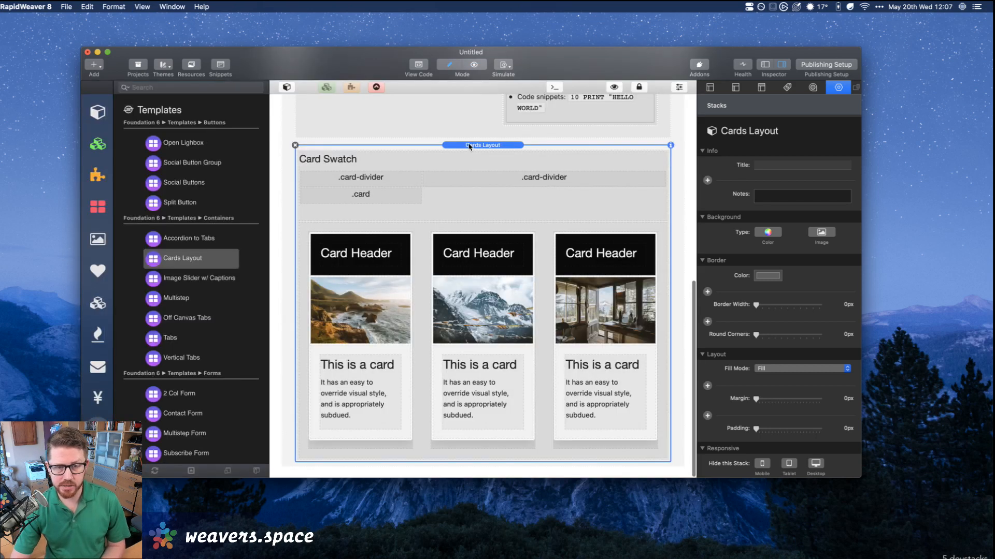
Unpack the Cards Layout template into its component stacks and review its Swatches stack and middle Card stack.
left_click(375, 87)
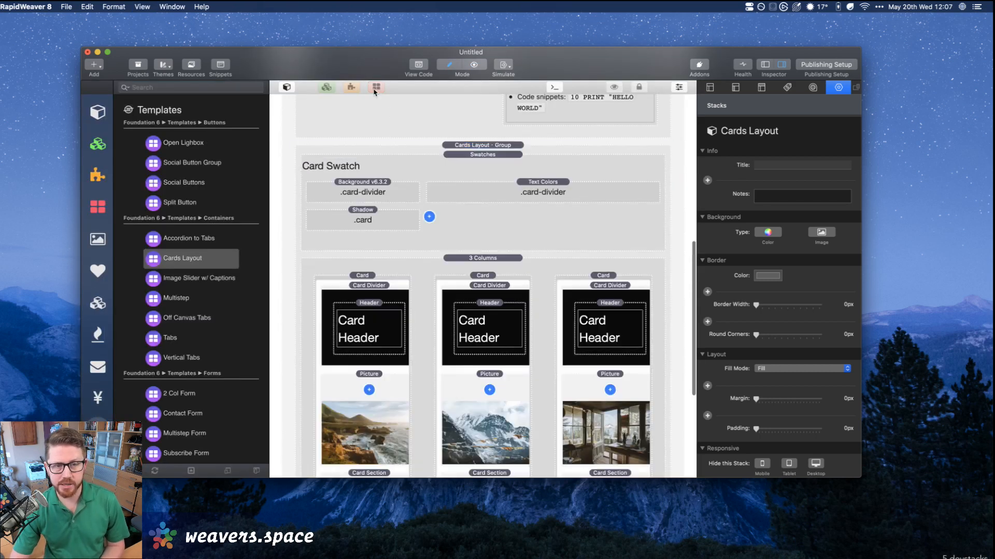
left_click(482, 155)
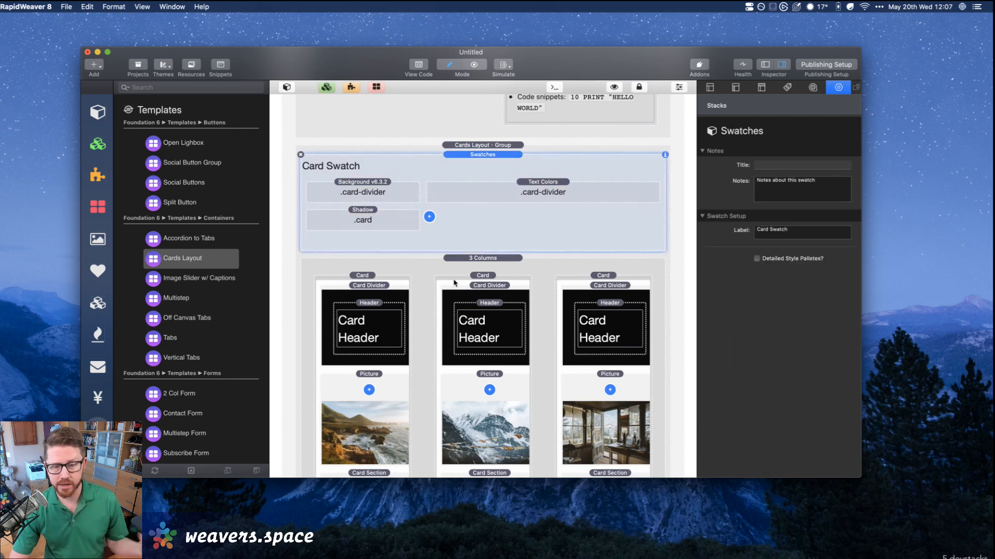
left_click(473, 275)
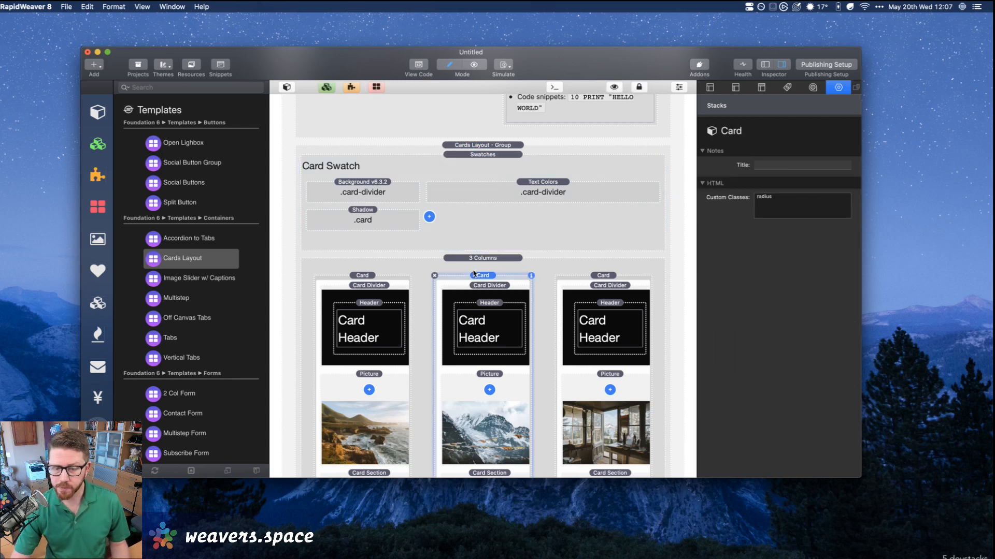
scroll(474, 274, "down", 5)
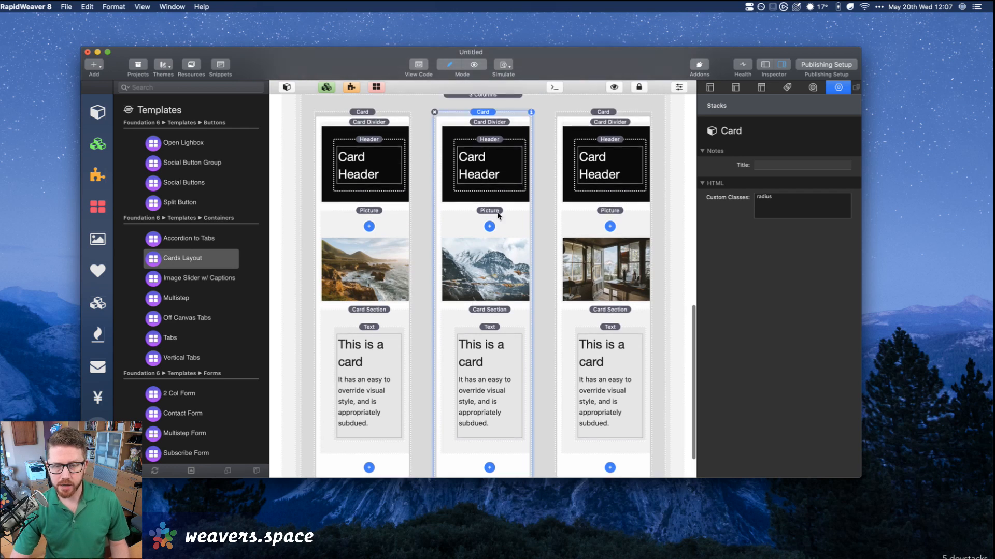
Inspect the settings of the third card's picture and text stacks, opening its Markdown text for editing without changing it.
left_click(496, 221)
left_click(594, 222)
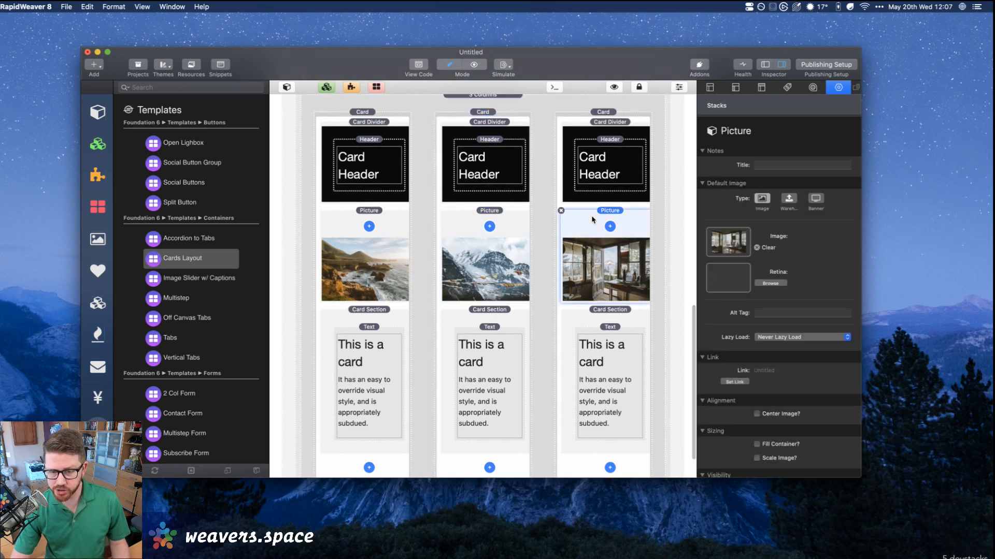
left_click(600, 391)
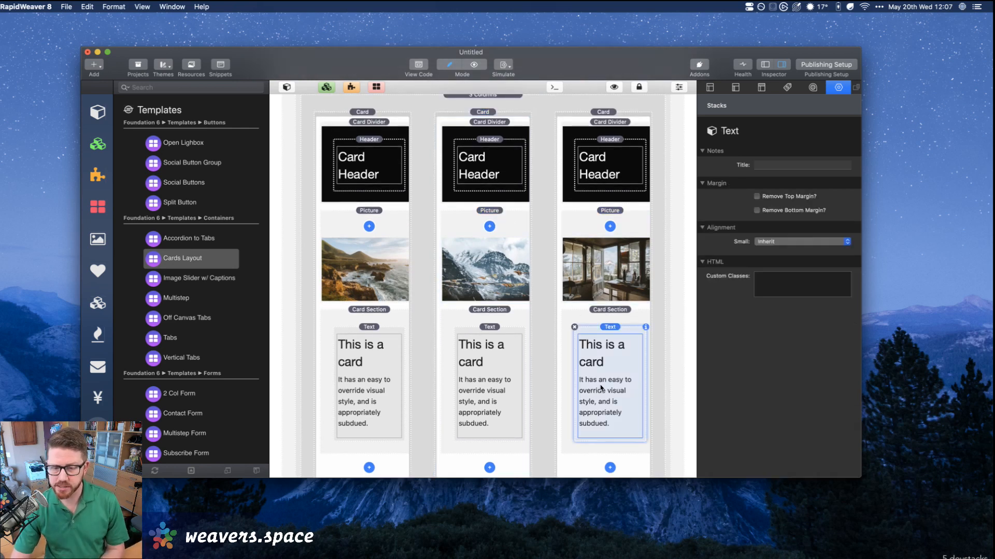
double_click(600, 388)
left_click_drag(549, 361, 517, 351)
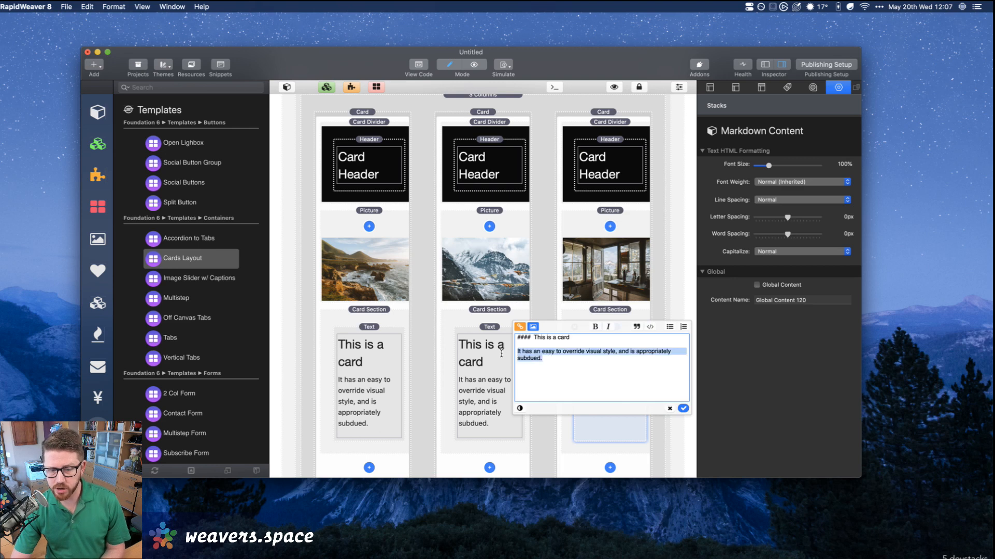
left_click(669, 409)
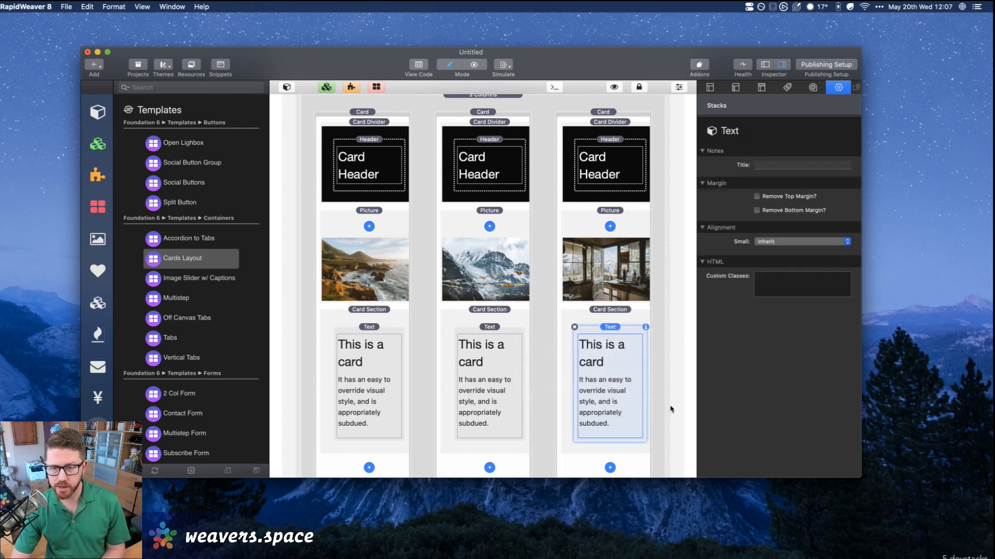
left_click(594, 245)
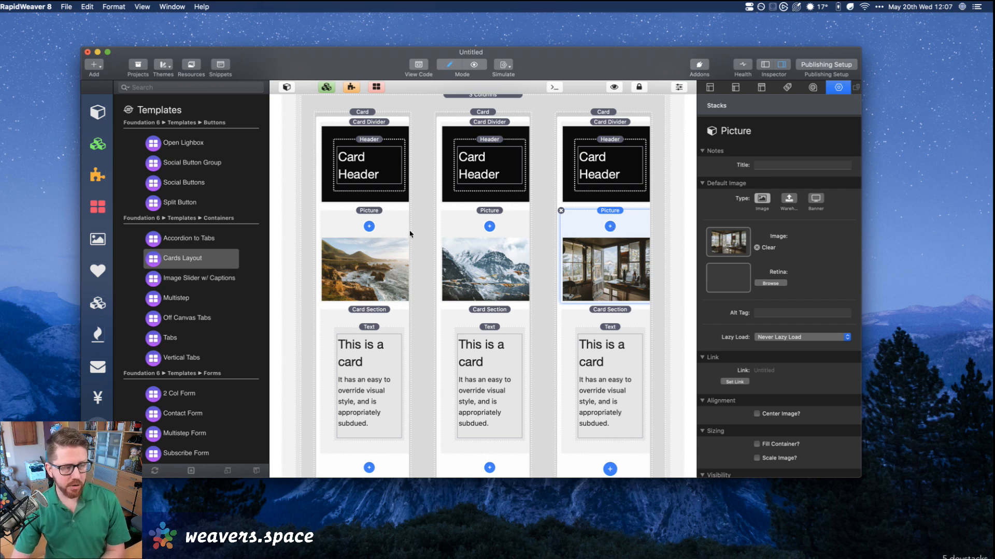
Try to place the Hero Header template above the existing Hero Back container near the start of the page.
left_click(430, 219)
scroll(427, 217, "up", 15)
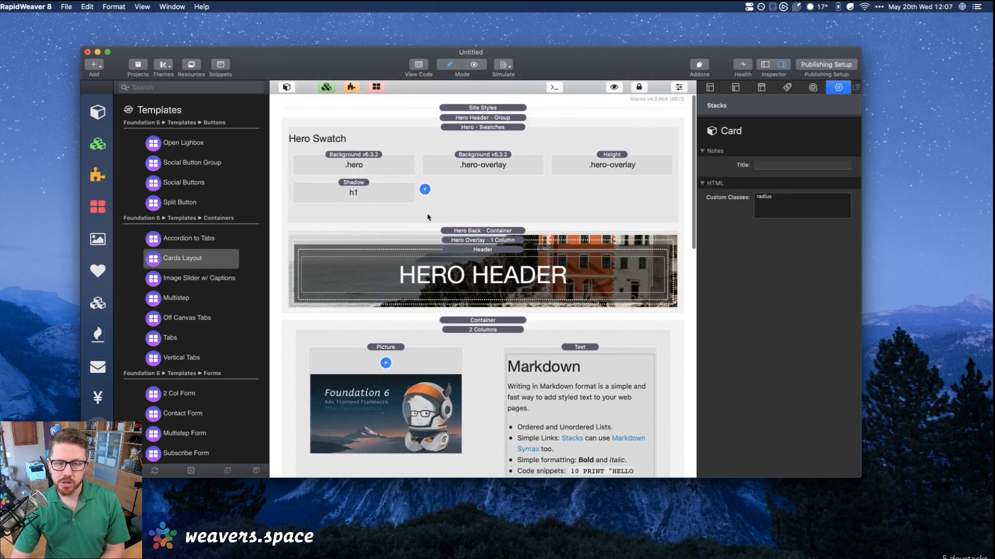
left_click(472, 231)
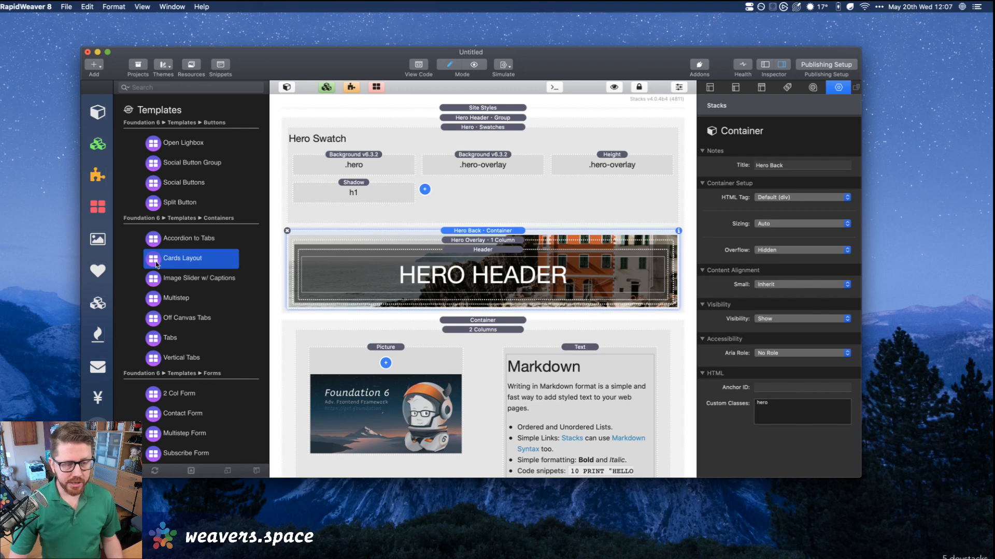
scroll(156, 265, "down", 10)
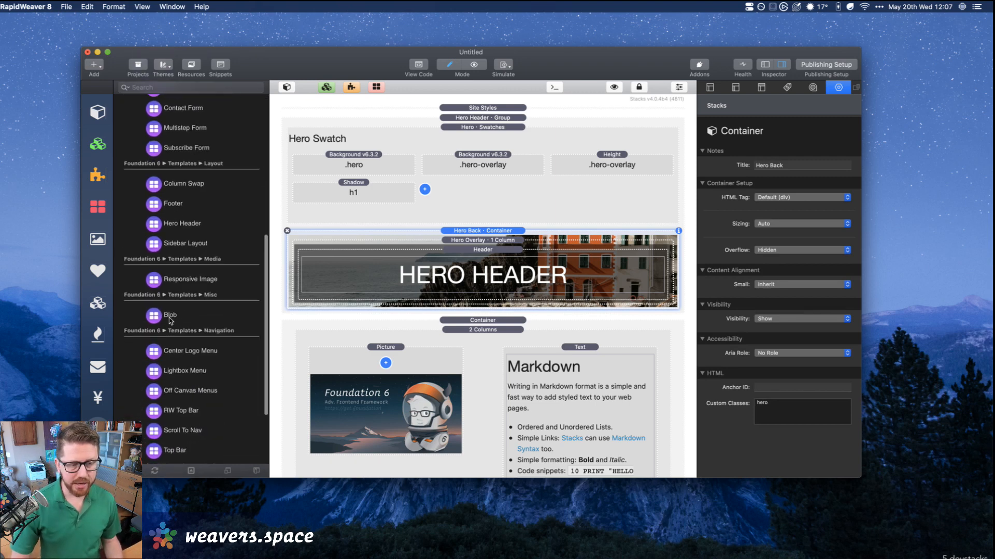
left_click_drag(179, 224, 492, 228)
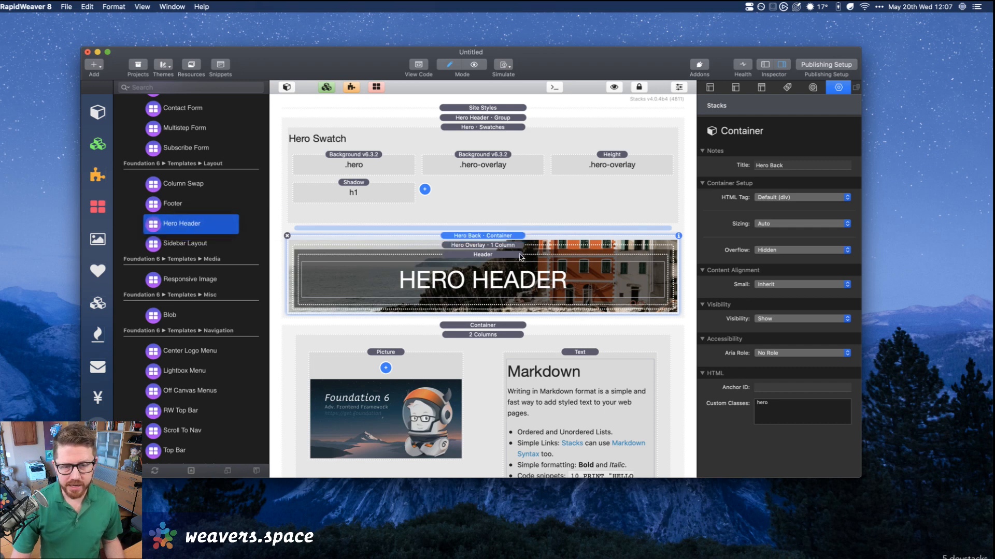
left_click(473, 236)
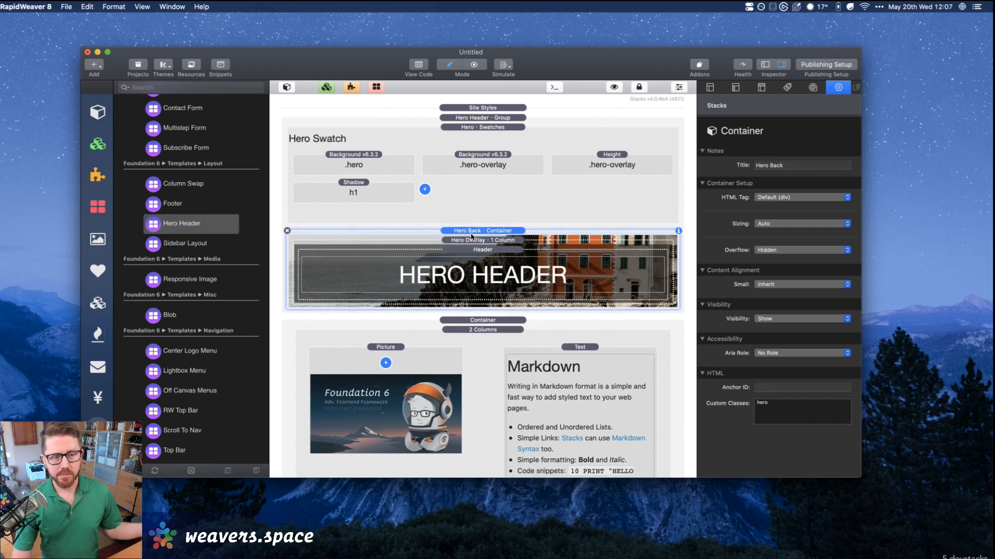
Add the Foundation 6 Tabs template from the Containers group to the page, directly below the cards layout.
scroll(205, 210, "down", 3)
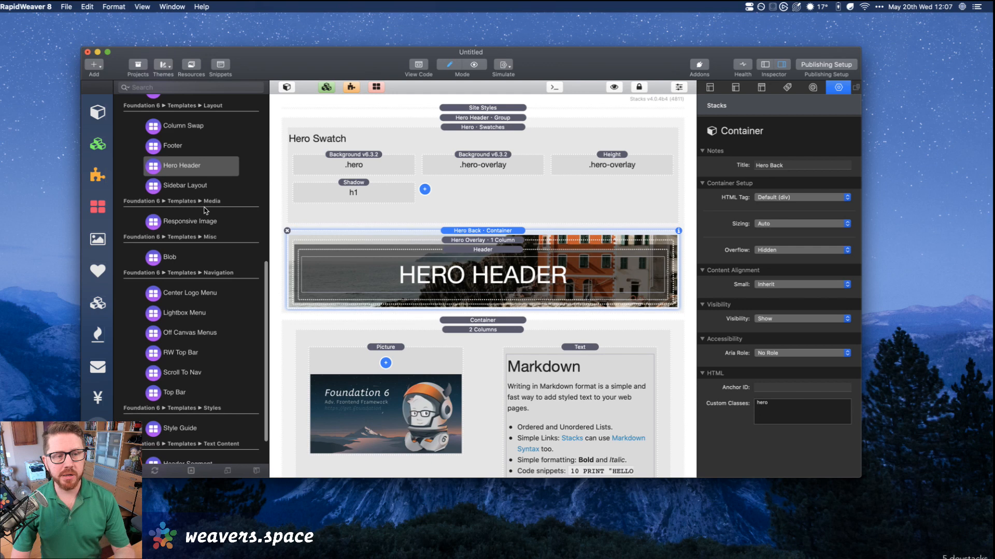
scroll(206, 210, "up", 6)
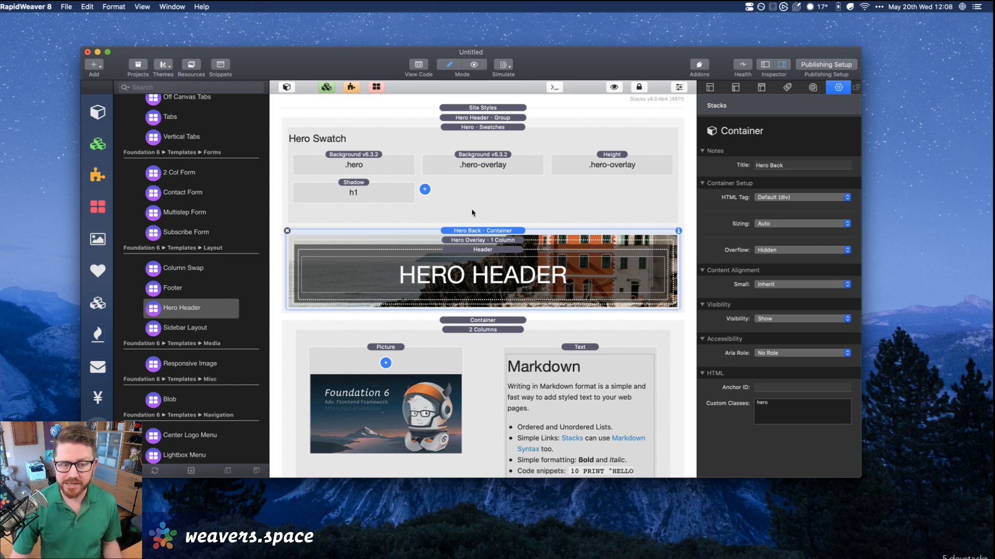
left_click(173, 125)
scroll(173, 155, "up", 5)
scroll(356, 213, "up", 1)
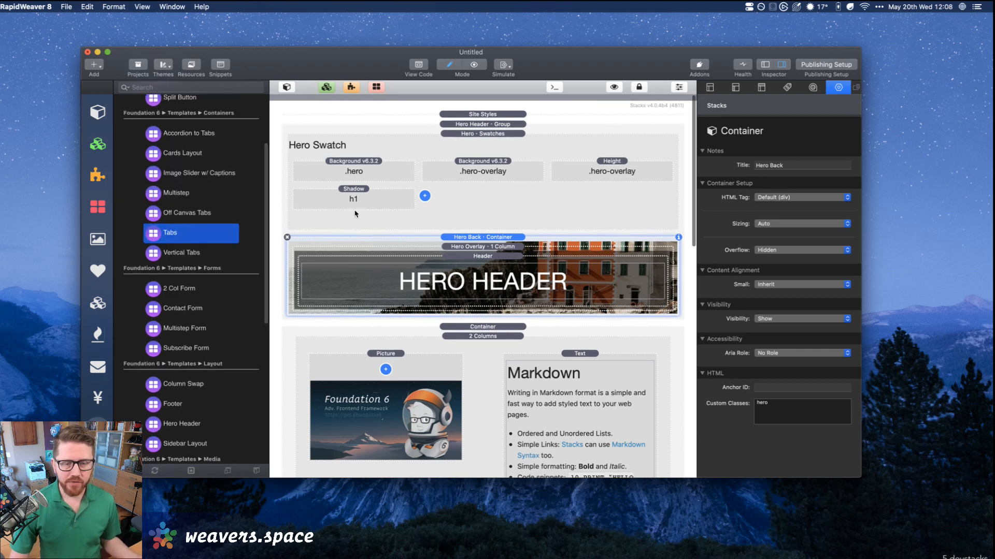
scroll(355, 213, "down", 10)
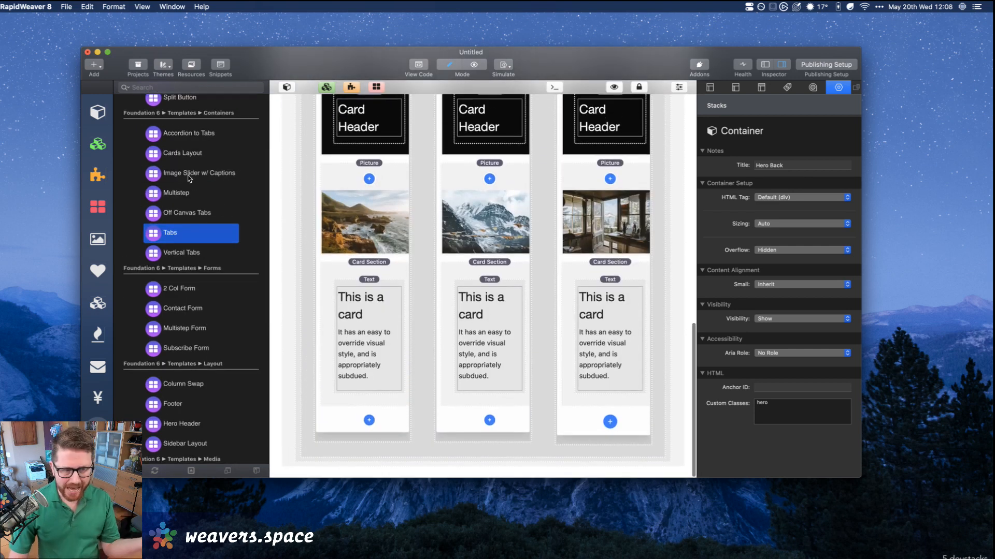
left_click_drag(382, 317, 458, 459)
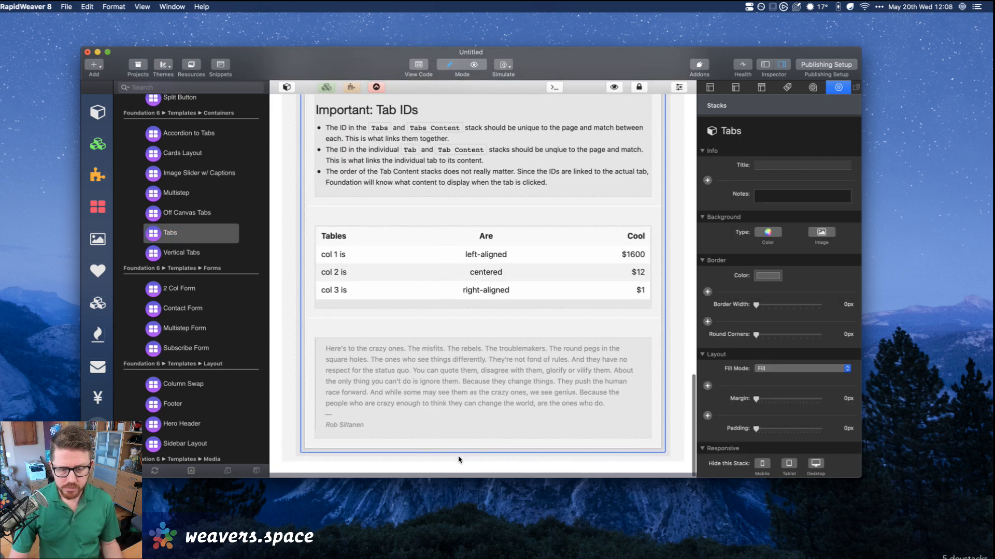
Preview the page and switch between Tab 1, Tab 2 and Tab 3 to check how the tabs behave.
scroll(473, 204, "up", 5)
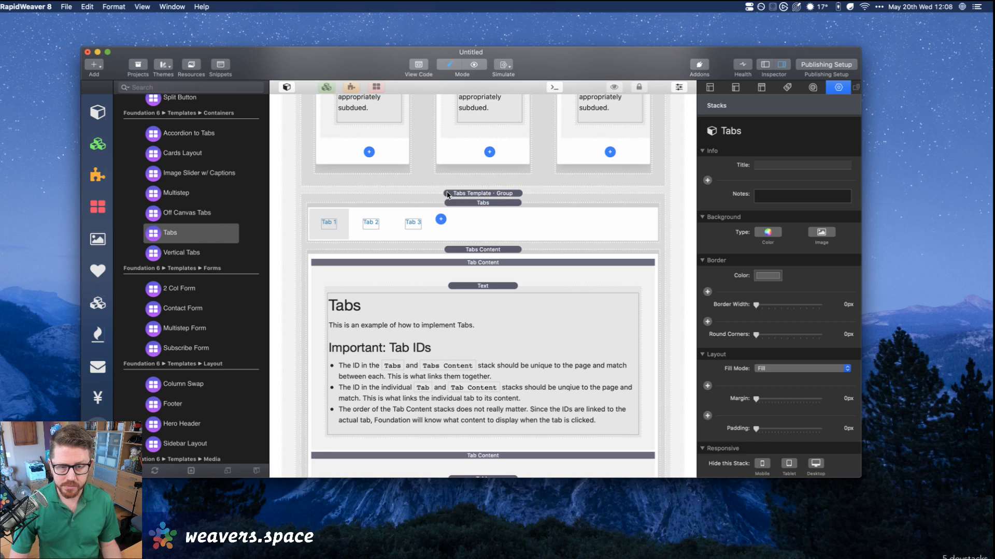
key("super+r")
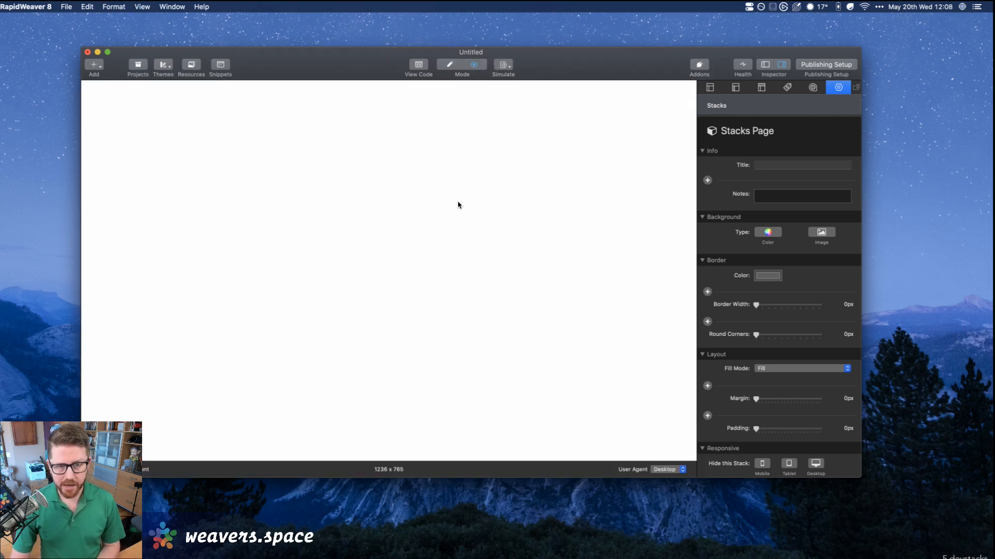
scroll(457, 221, "down", 5)
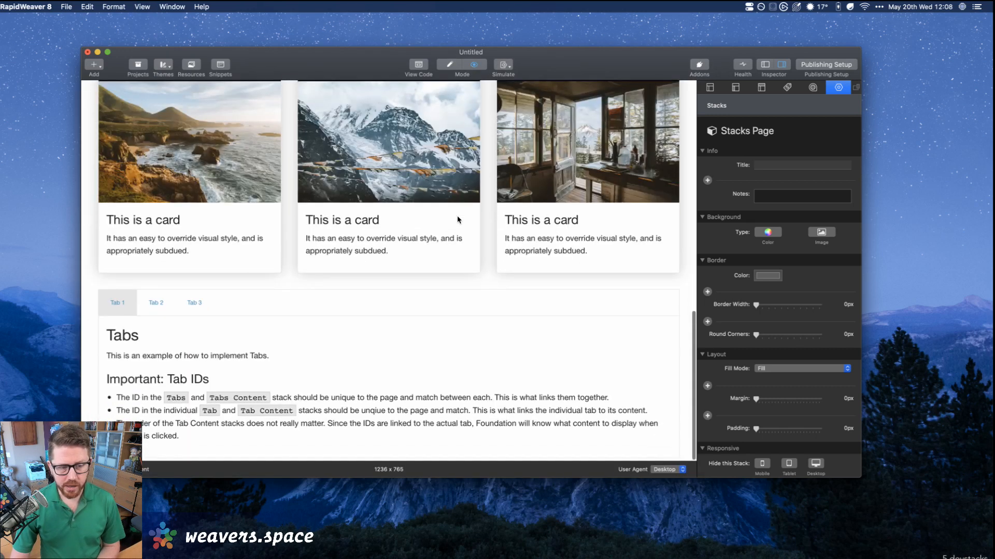
left_click(160, 307)
left_click(194, 310)
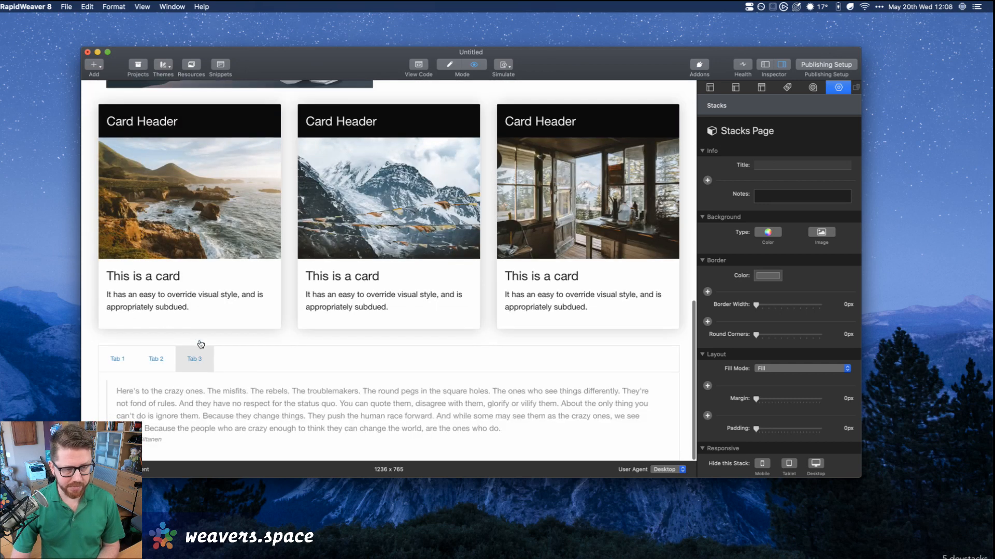
left_click(148, 361)
left_click(118, 359)
scroll(258, 334, "down", 2)
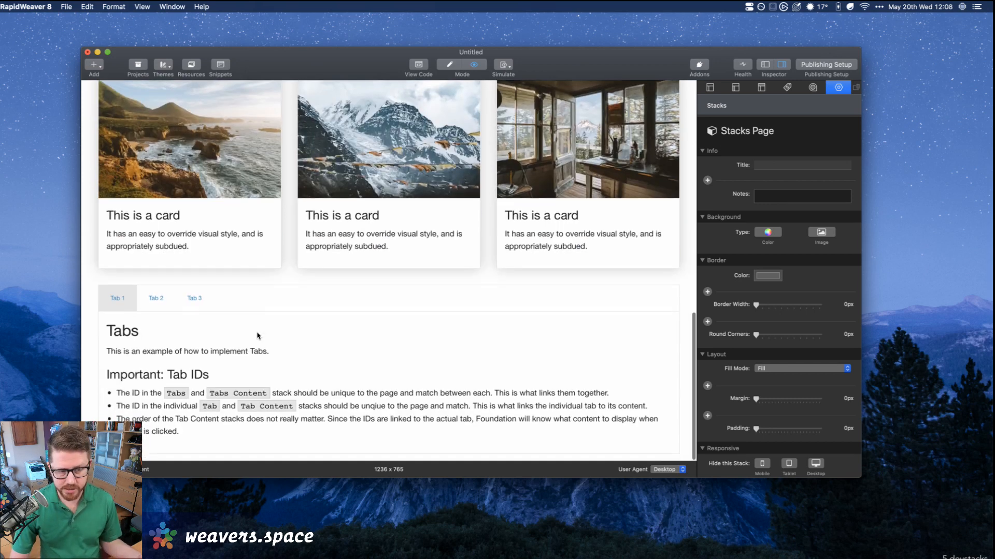
Return to edit mode and add a fourth tab to the Tabs stack, after Tab 3.
key("super+r")
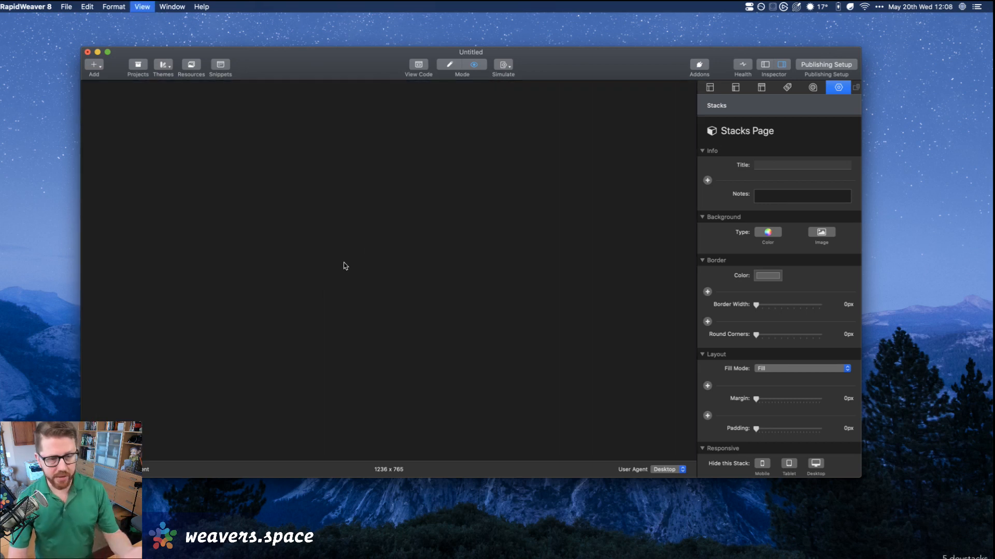
scroll(483, 302, "down", 3)
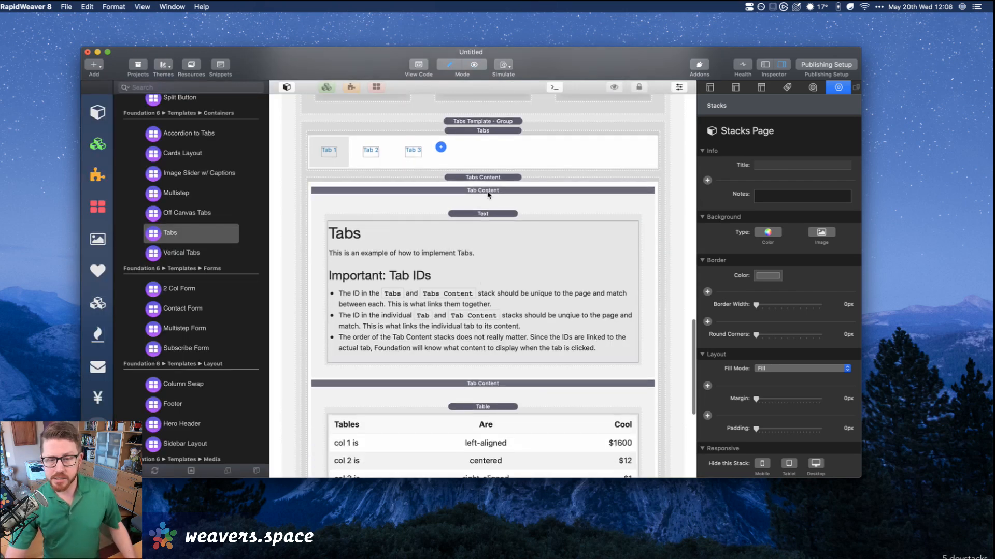
left_click(474, 151)
left_click(441, 150)
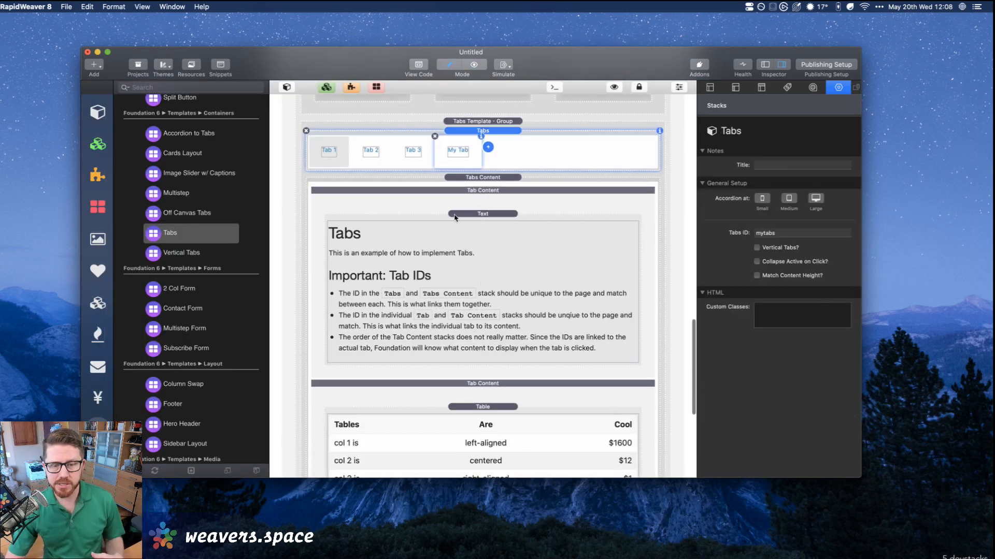
Examine the text, Tab Content and quote stacks of the tabs template and look over the page from its start.
left_click(475, 215)
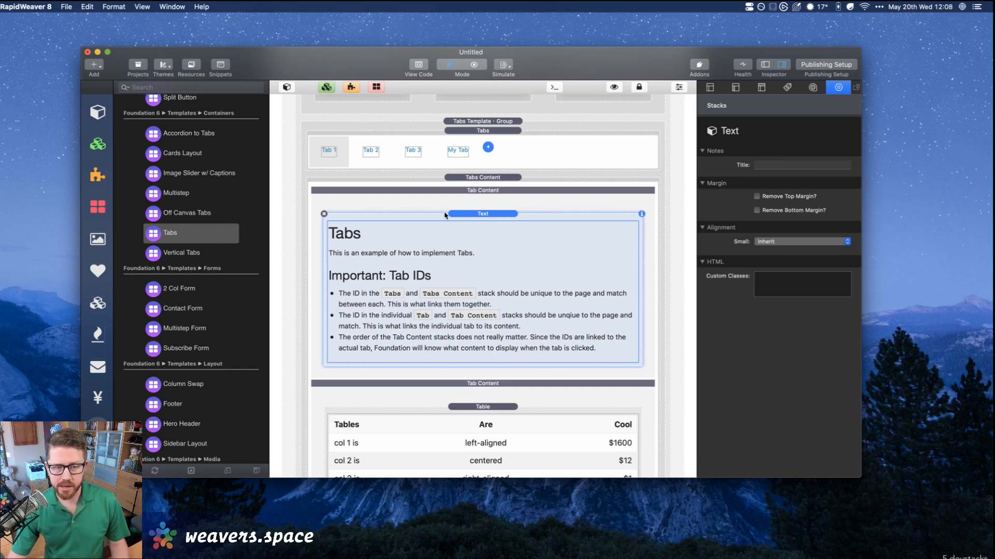
left_click(473, 197)
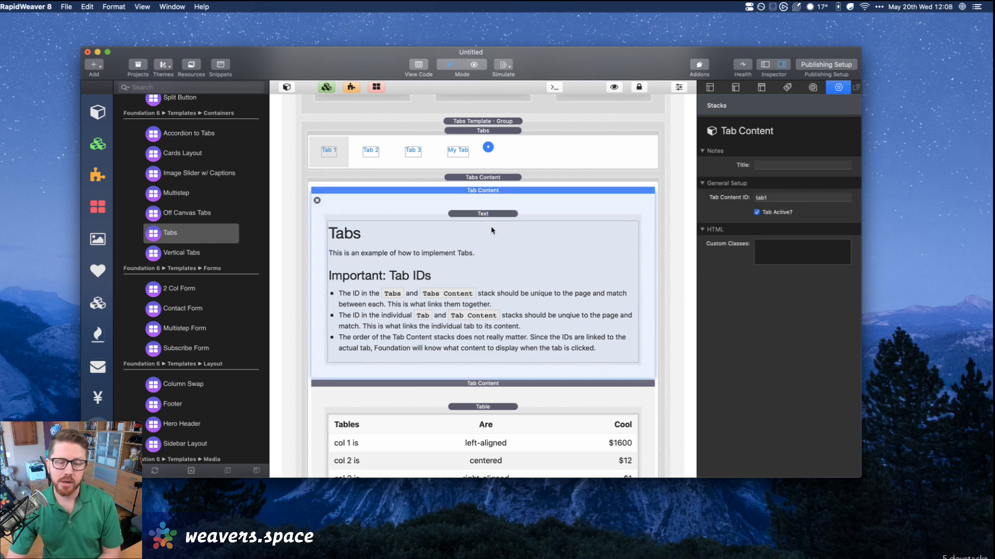
scroll(491, 230, "down", 5)
scroll(424, 291, "down", 4)
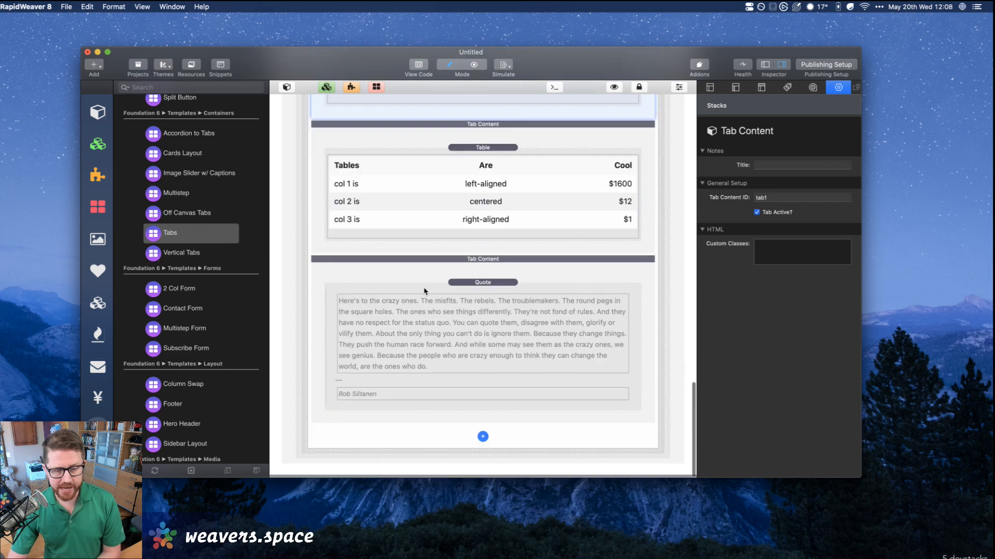
left_click(444, 302)
scroll(444, 295, "up", 20)
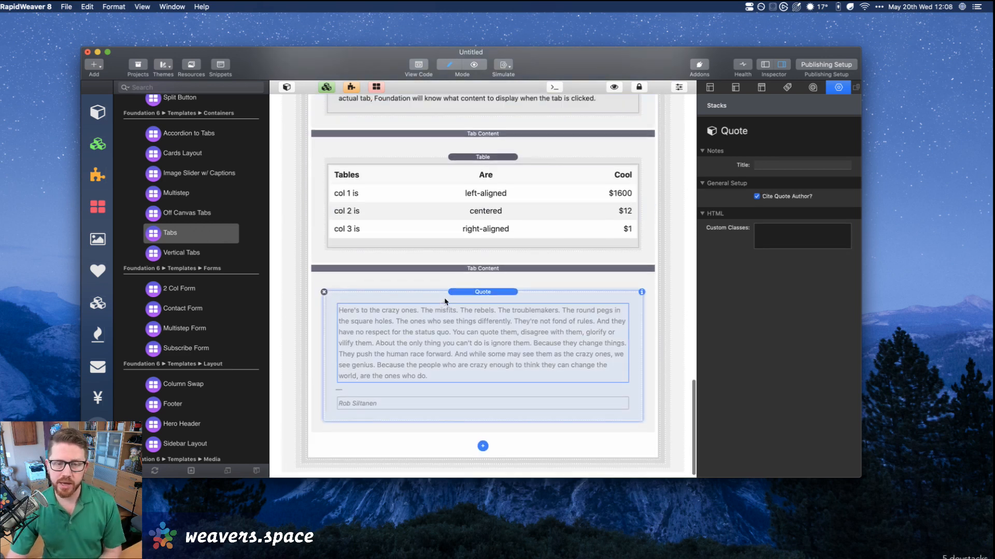
scroll(444, 285, "up", 15)
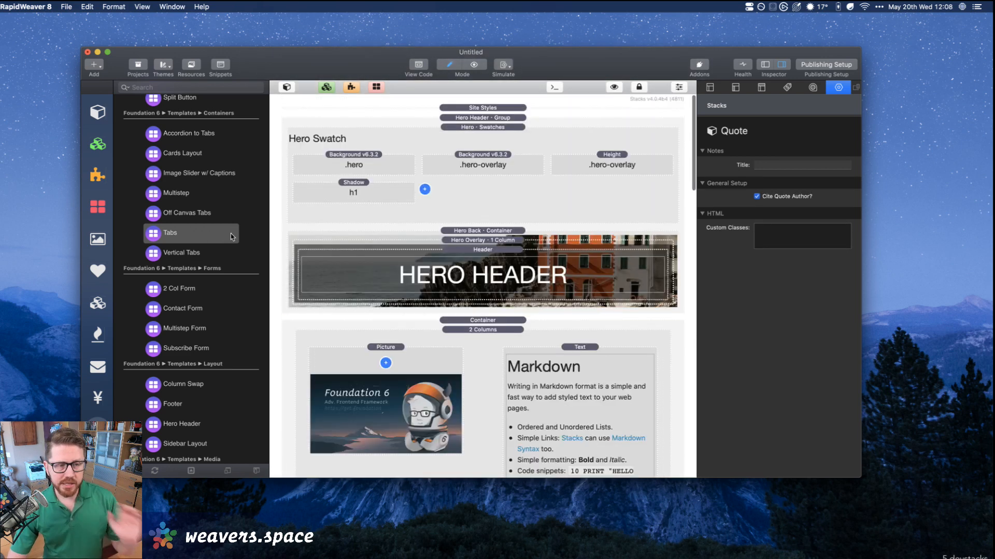
left_click(199, 236)
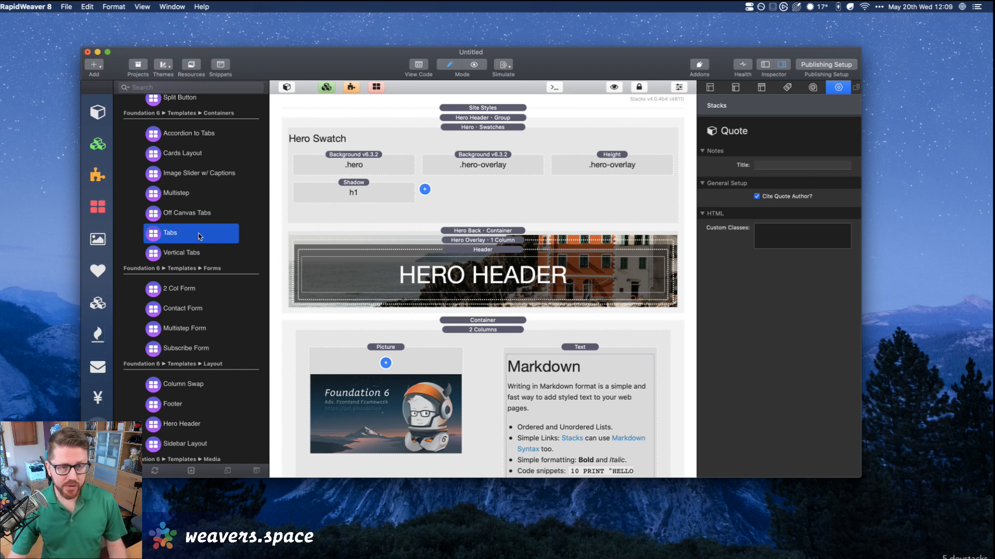
key("super+Tab")
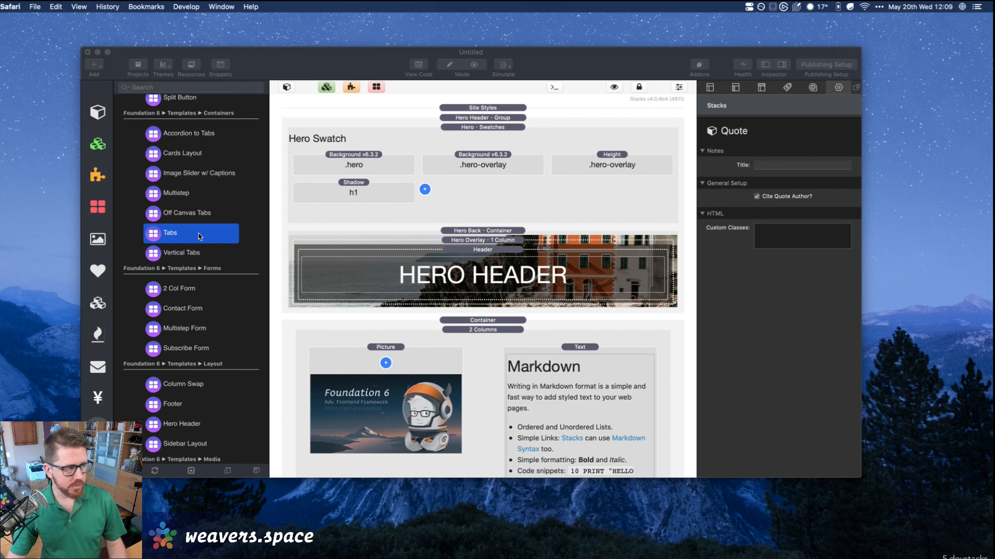
key("super+n")
type("weave")
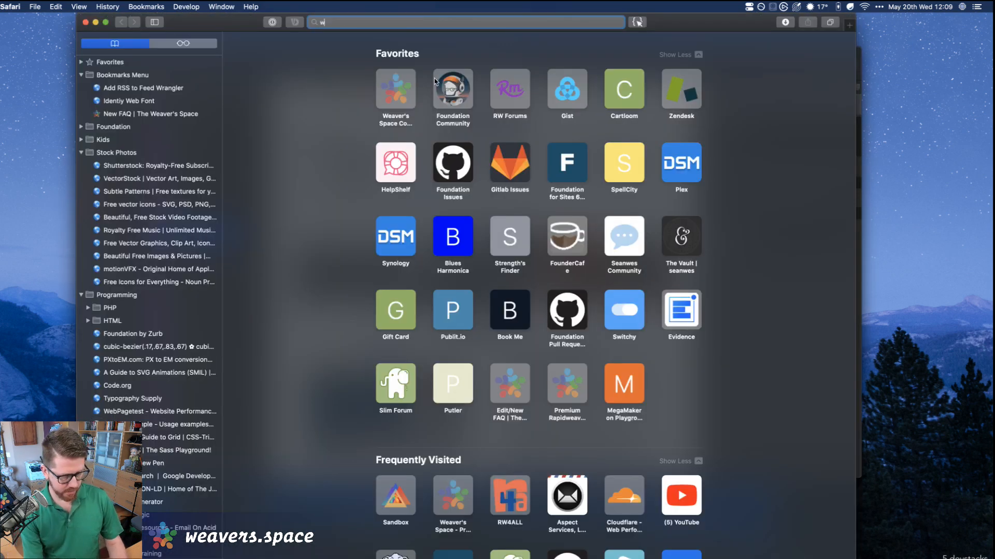
key("BackSpace")
key("BackSpace")
key("BackSpace")
key("BackSpace")
key("BackSpace")
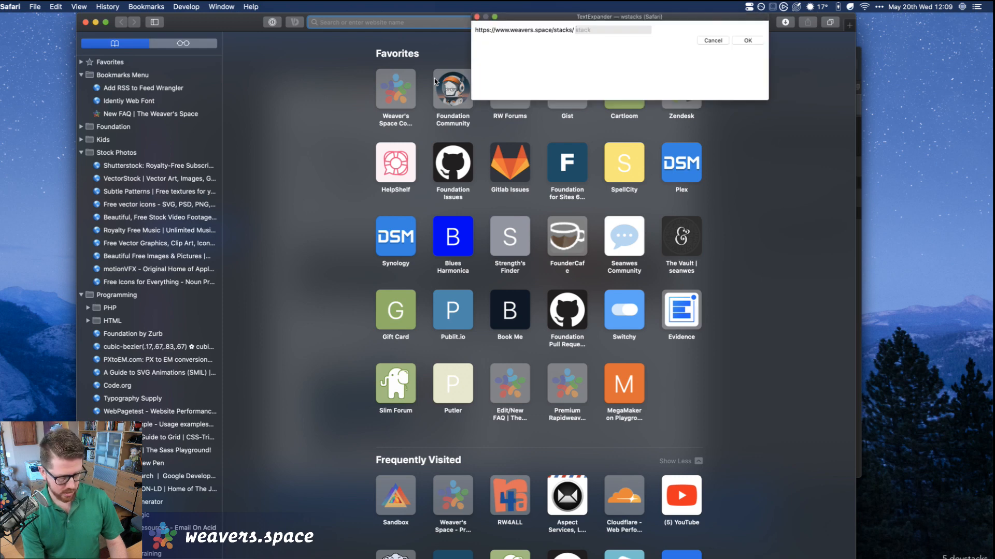
type("foundation")
key("Return")
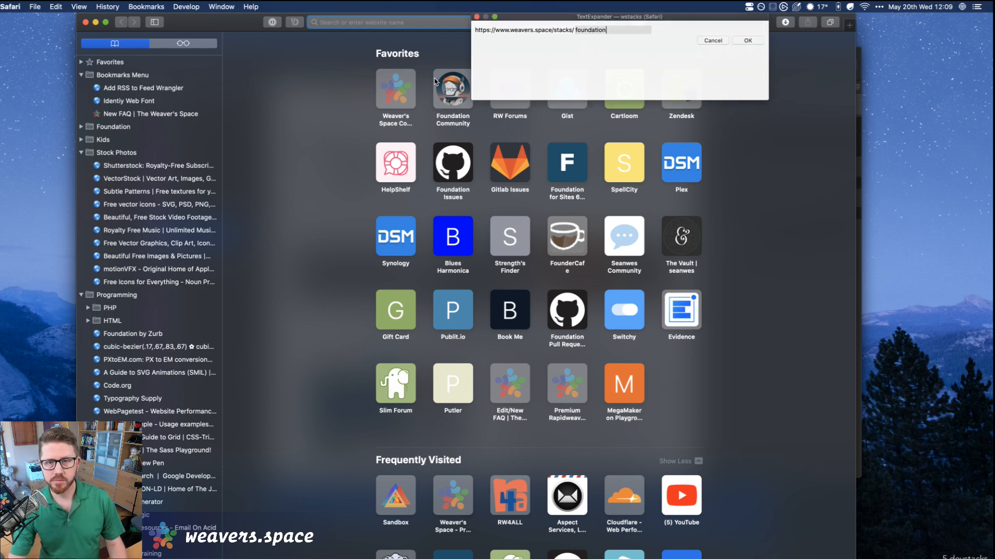
key("Return")
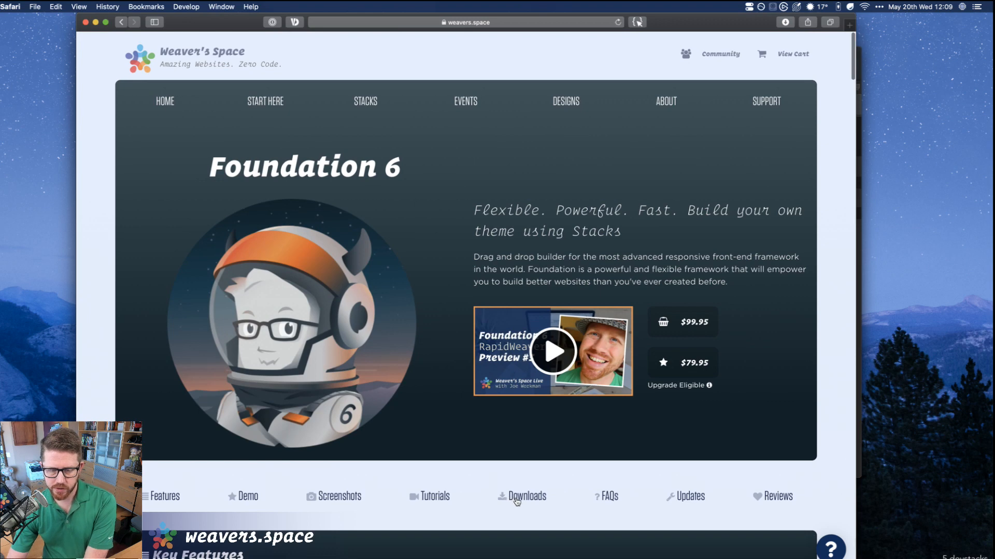
left_click(525, 498)
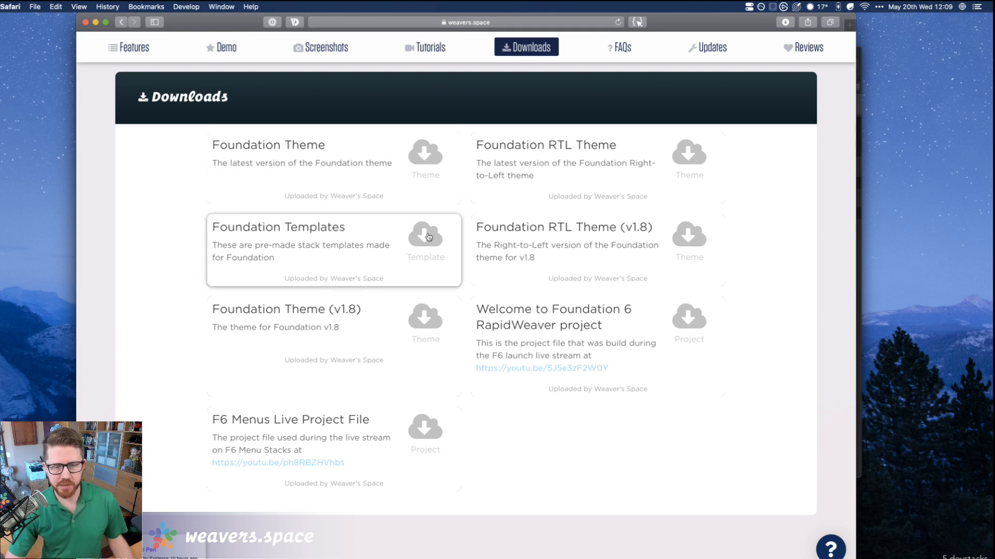
Download the Welcome to Foundation 6 RapidWeaver project from the Downloads section and open the downloaded Foudnation6Upgrade project in RapidWeaver.
scroll(430, 240, "down", 1)
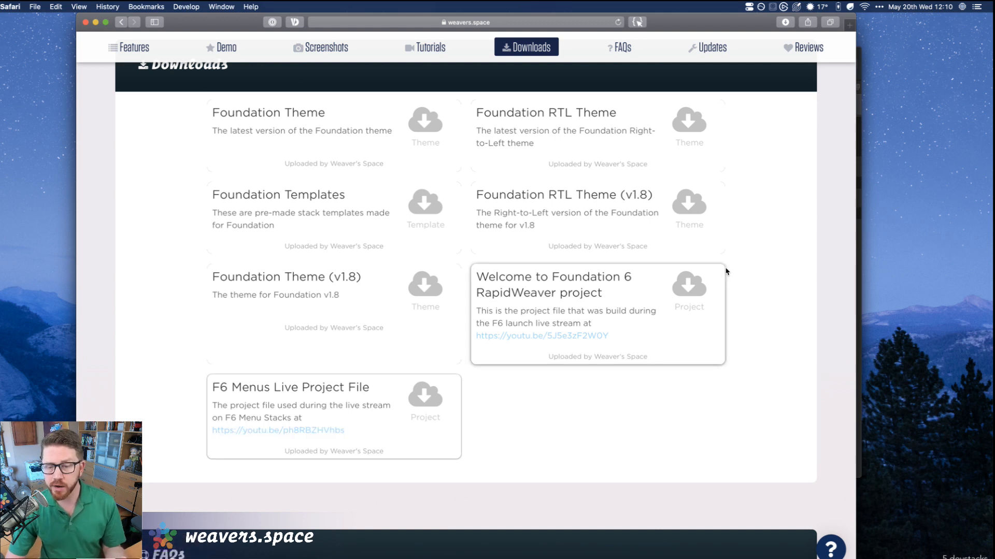
left_click(693, 286)
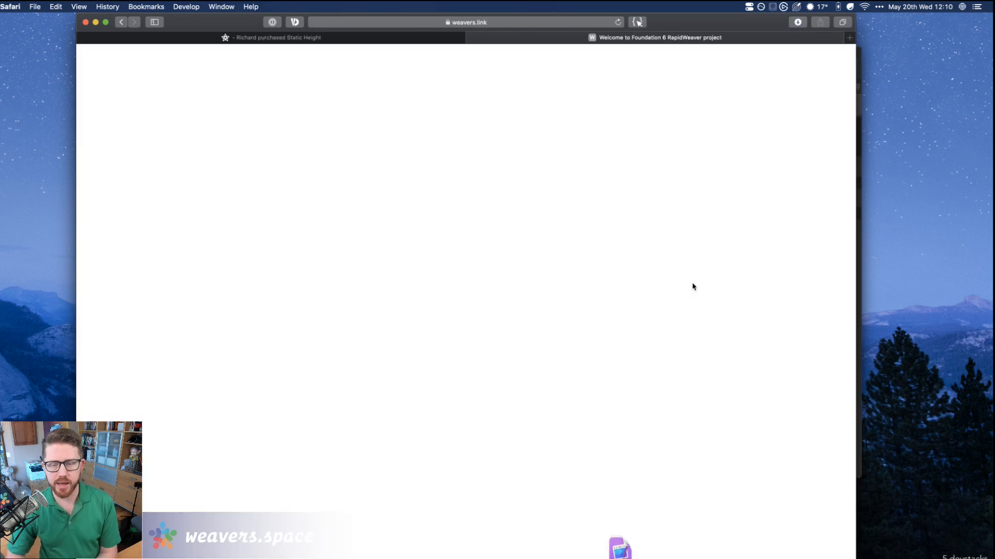
mouse_move(582, 557)
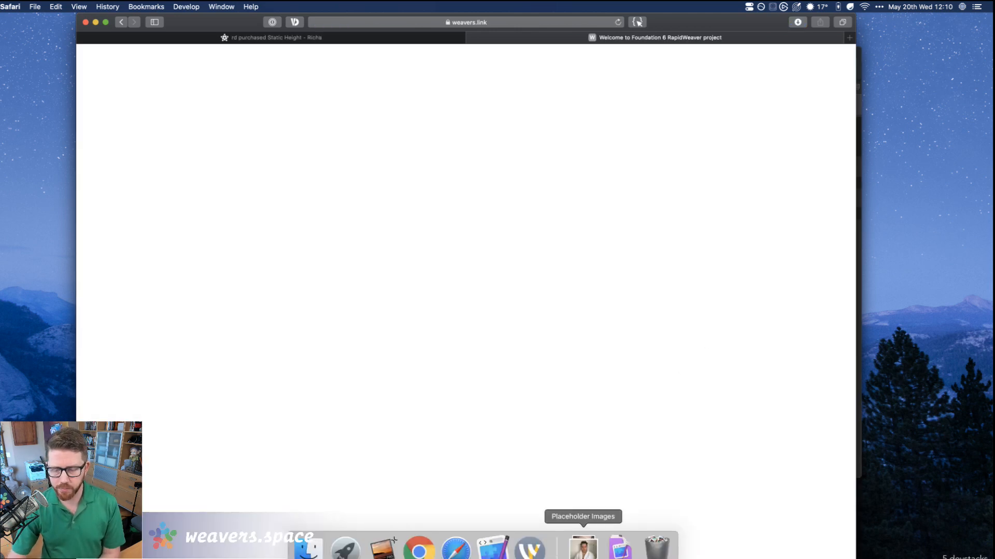
left_click(620, 548)
left_click(398, 162)
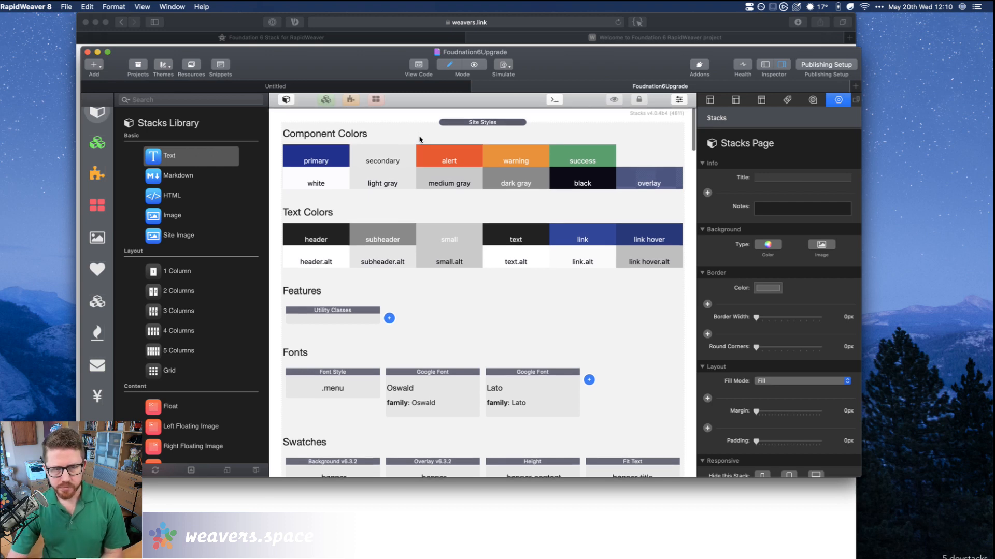
Collapse the Site Styles stack and preview the Welcome to Foundation 6 page with the inspector hidden.
left_click(462, 122)
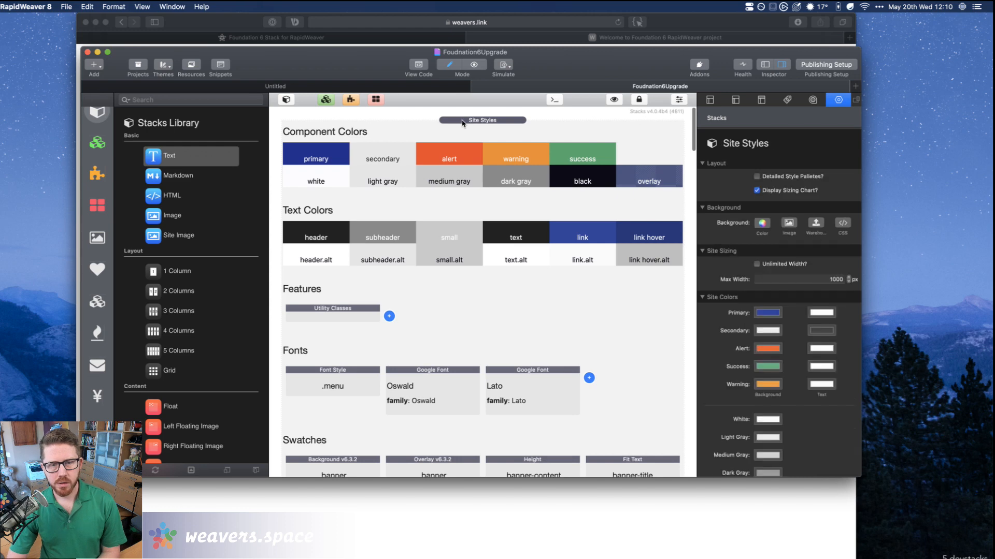
double_click(465, 121)
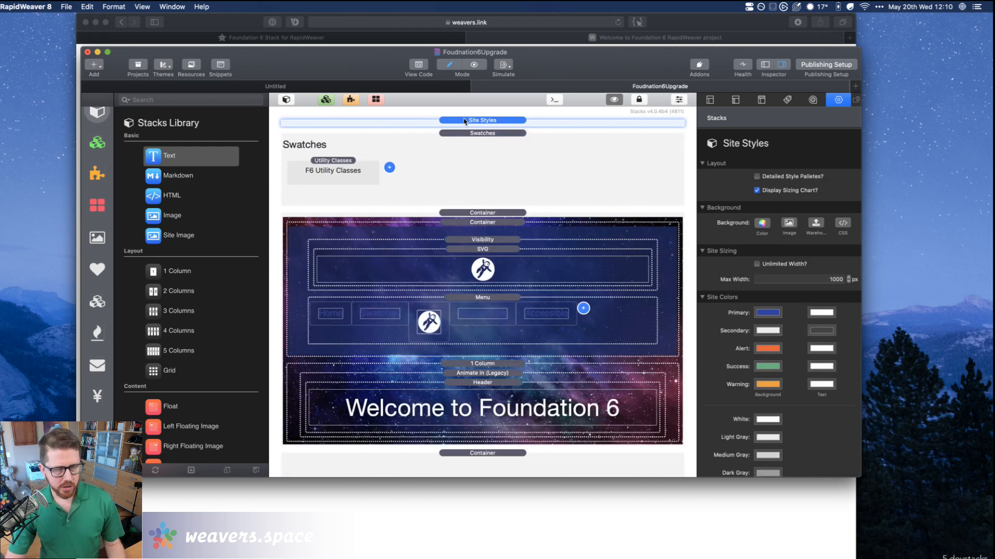
key("super+r")
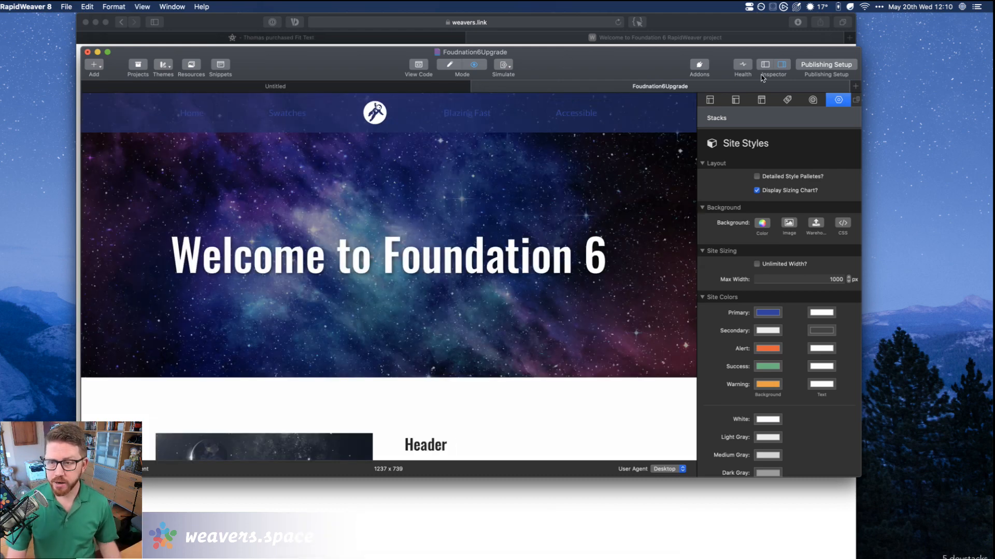
left_click(781, 64)
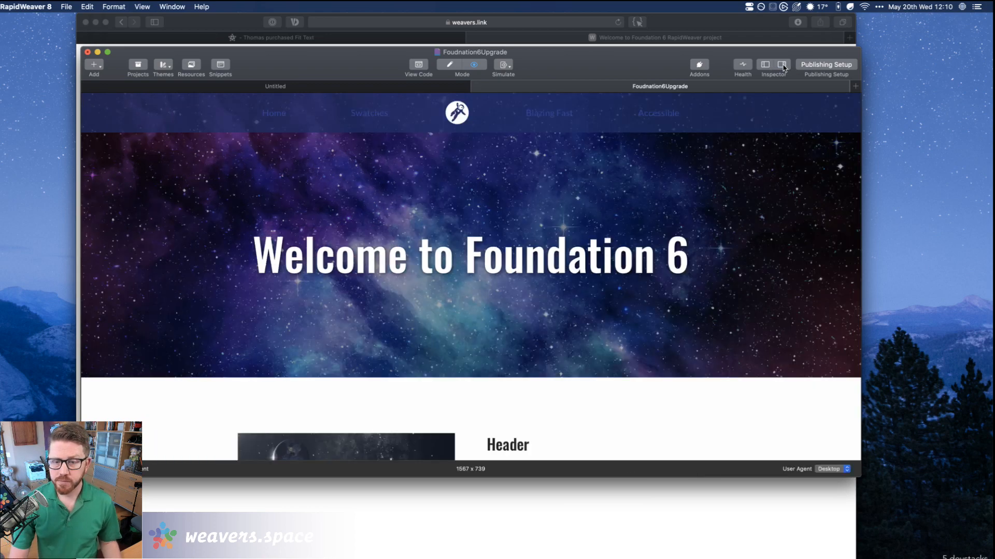
Make the project window taller and look through the previewed page from the banner to the footer and back.
scroll(615, 359, "down", 10)
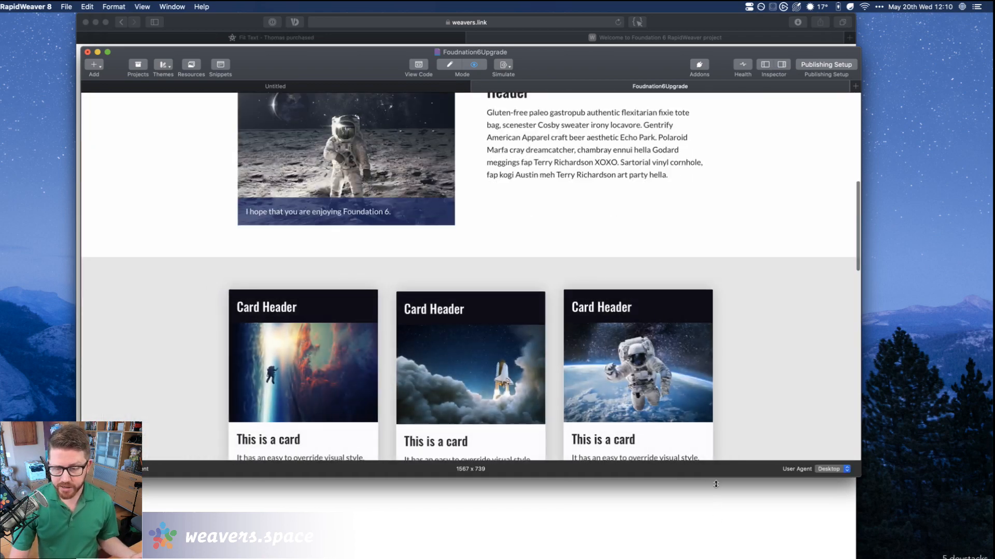
left_click_drag(715, 481, 715, 558)
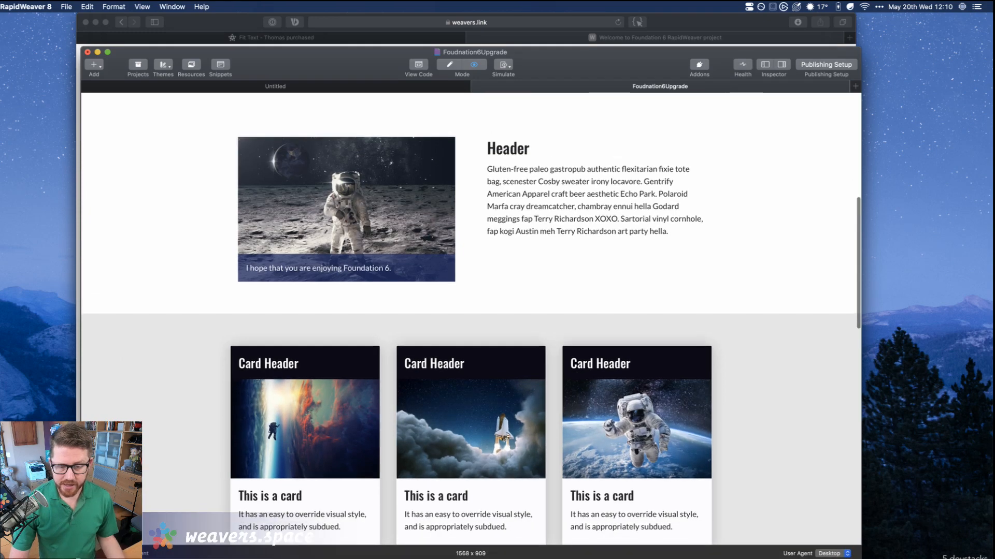
scroll(669, 370, "down", 4)
scroll(670, 369, "down", 8)
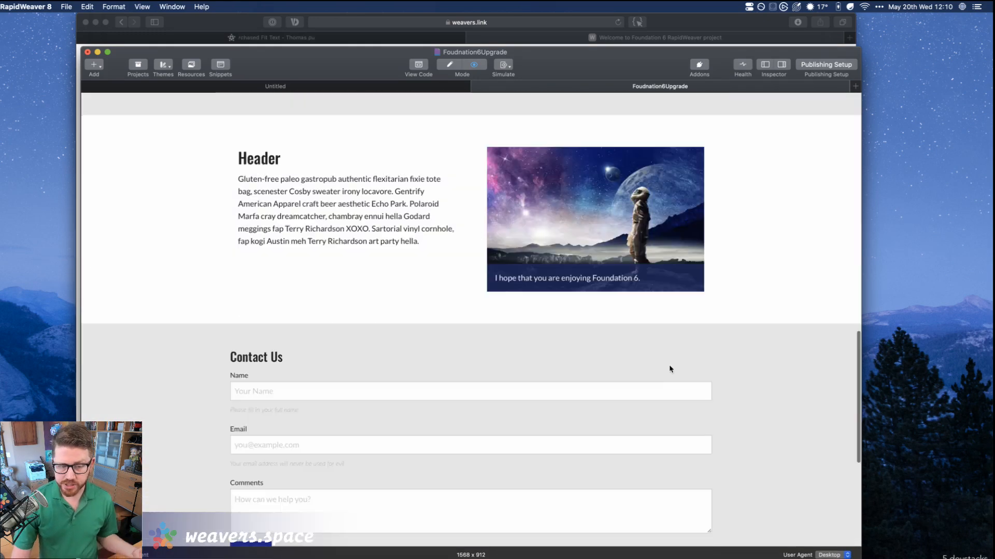
scroll(669, 369, "down", 3)
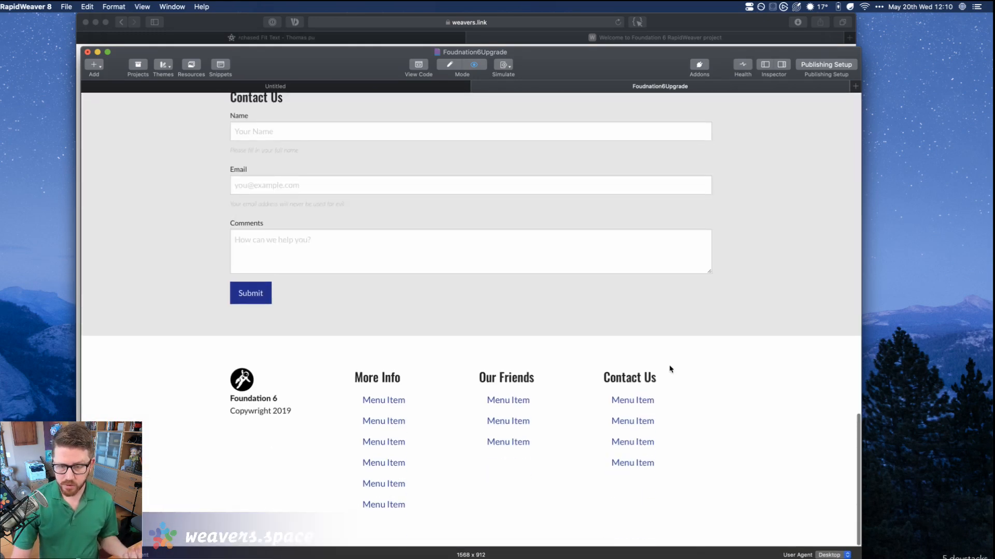
scroll(670, 369, "up", 15)
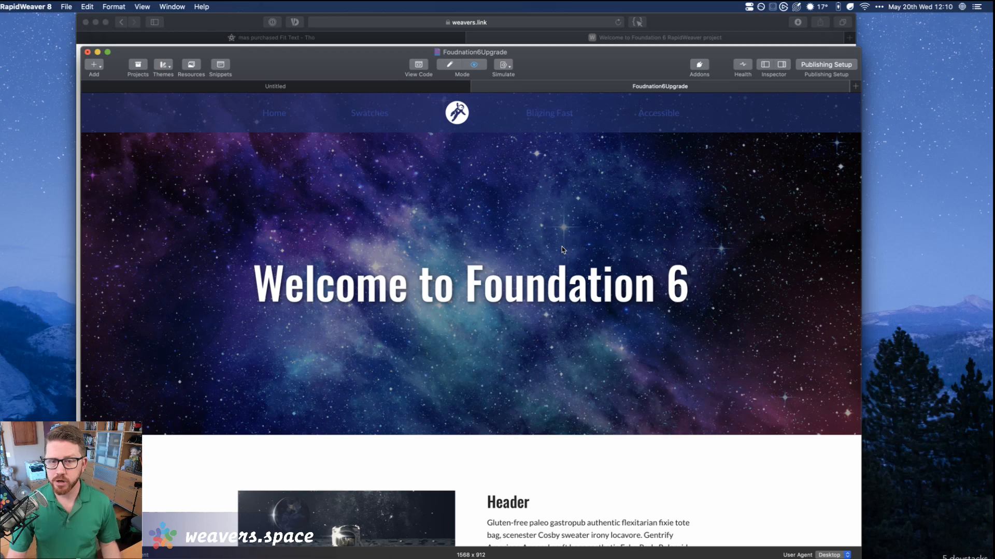
scroll(532, 322, "down", 15)
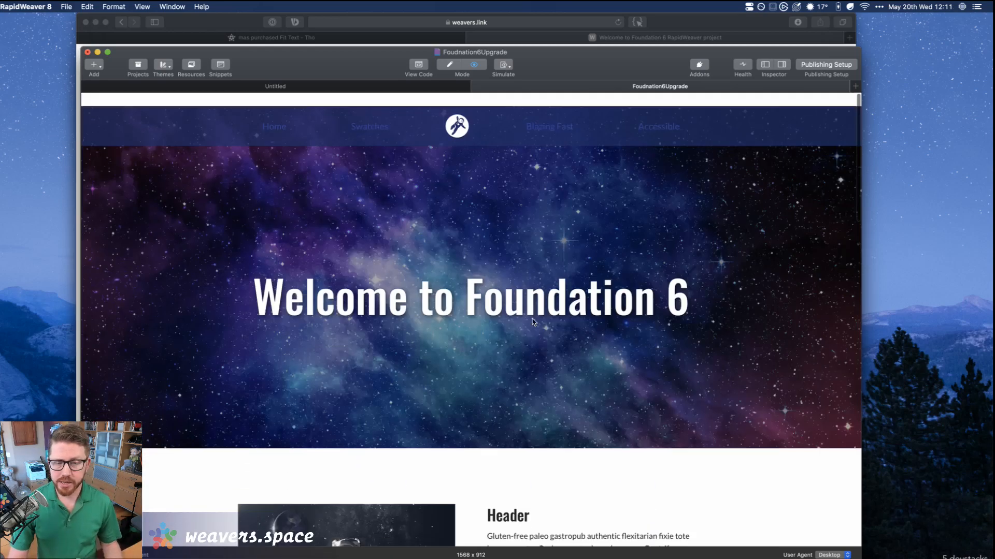
Return to edit mode and expand the Site Styles stack to examine its colors, fonts and swatches.
key("super+e")
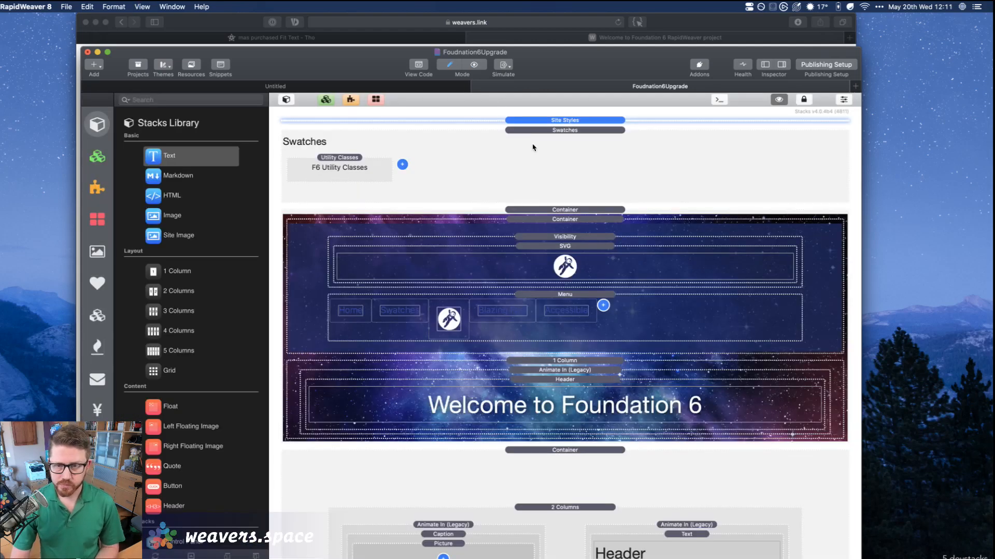
double_click(563, 120)
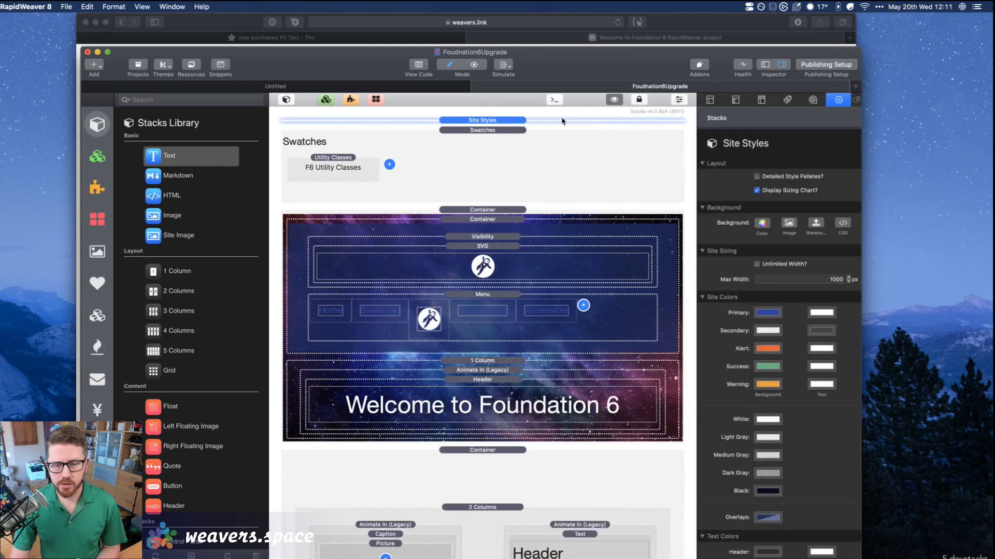
double_click(494, 122)
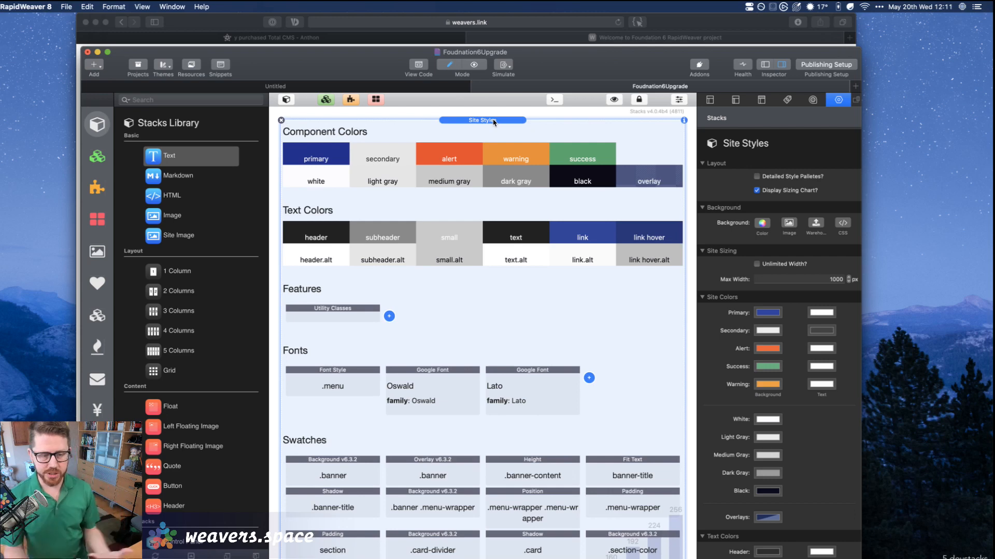
scroll(496, 146, "down", 5)
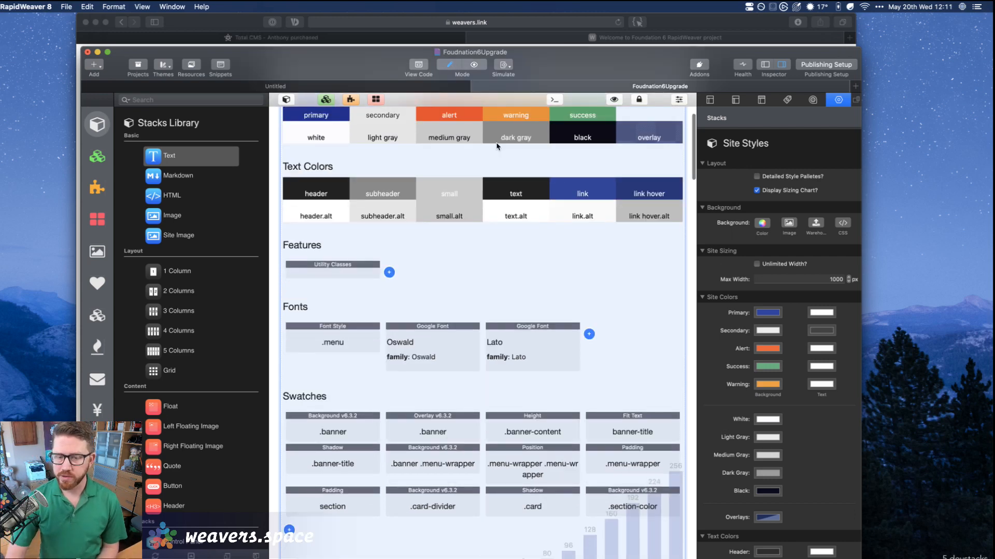
scroll(496, 147, "up", 5)
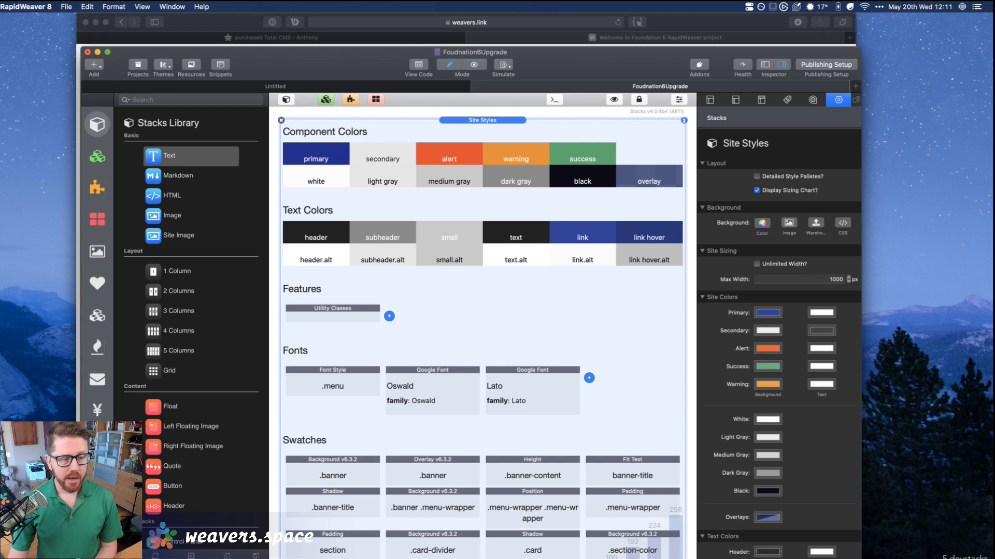
Show the Foundation 6 group in the stacks library and point out its Site Styles stack.
left_click(98, 348)
left_click(94, 410)
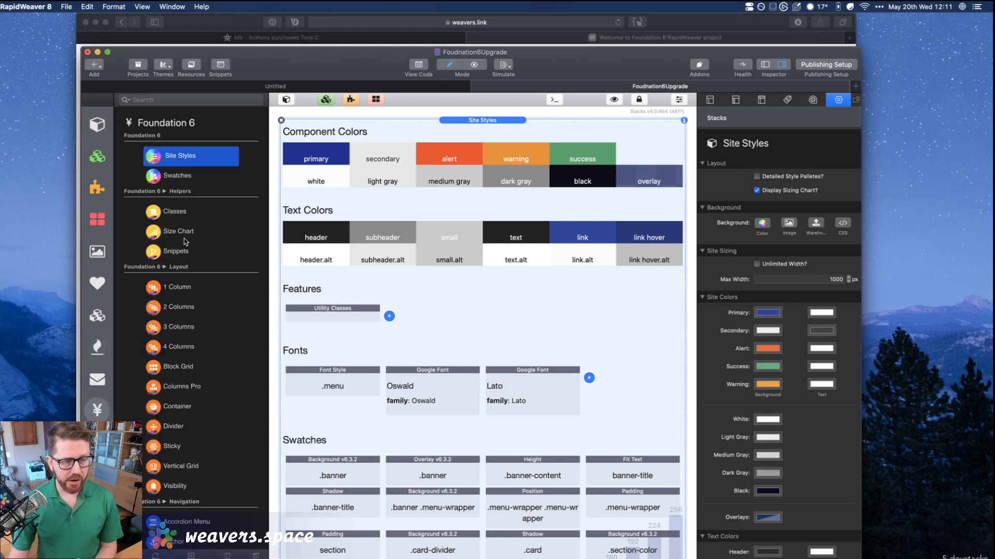
mouse_move(158, 157)
left_mouse_down()
mouse_move(394, 133)
mouse_move(177, 157)
left_mouse_up()
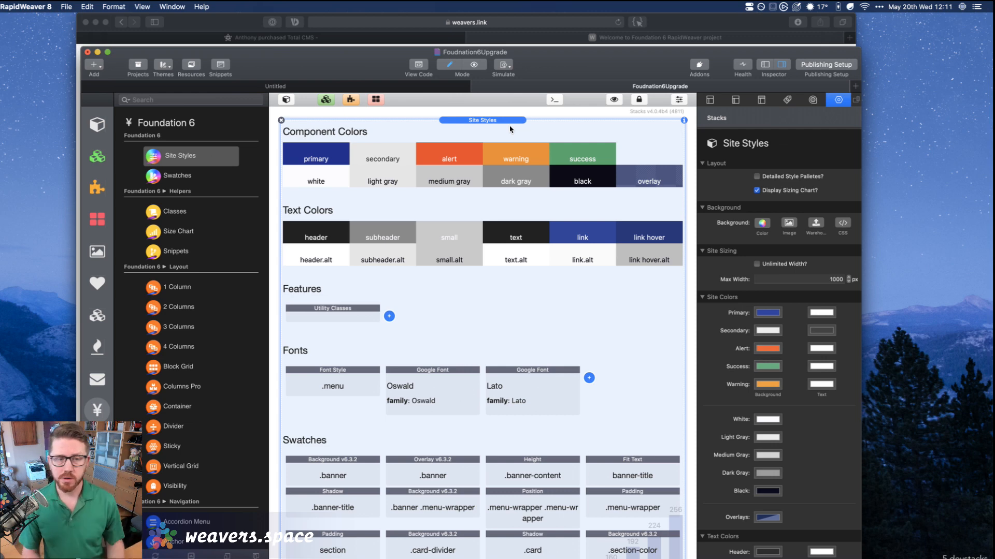
Show the project's page list, add a new Stacks page and return to the Welcome to Foundation 6 page.
left_click(765, 65)
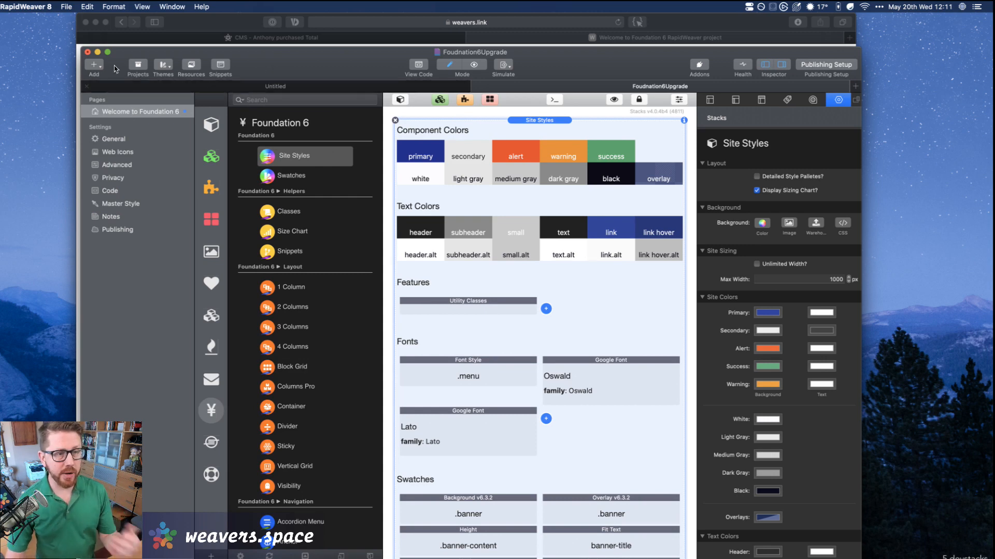
left_click(94, 66)
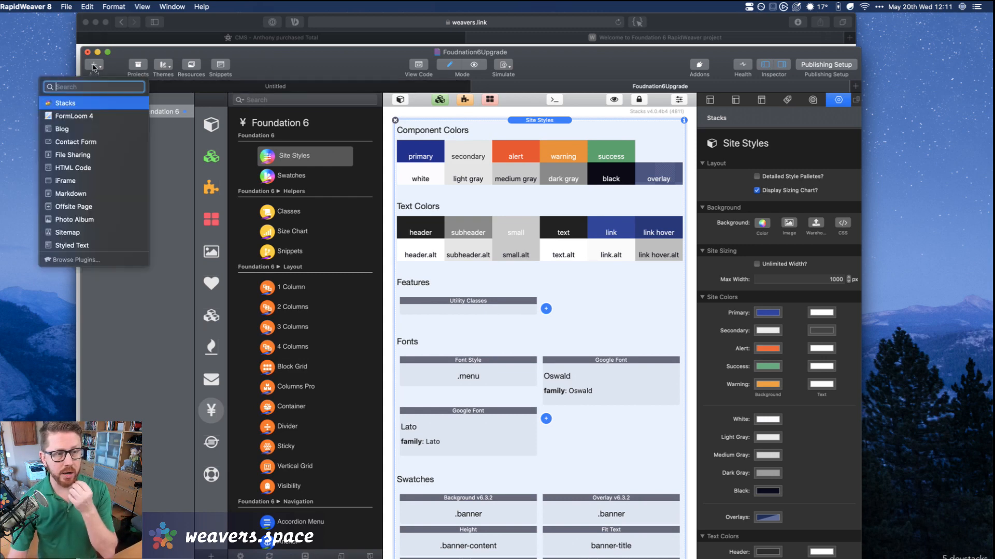
left_click(83, 104)
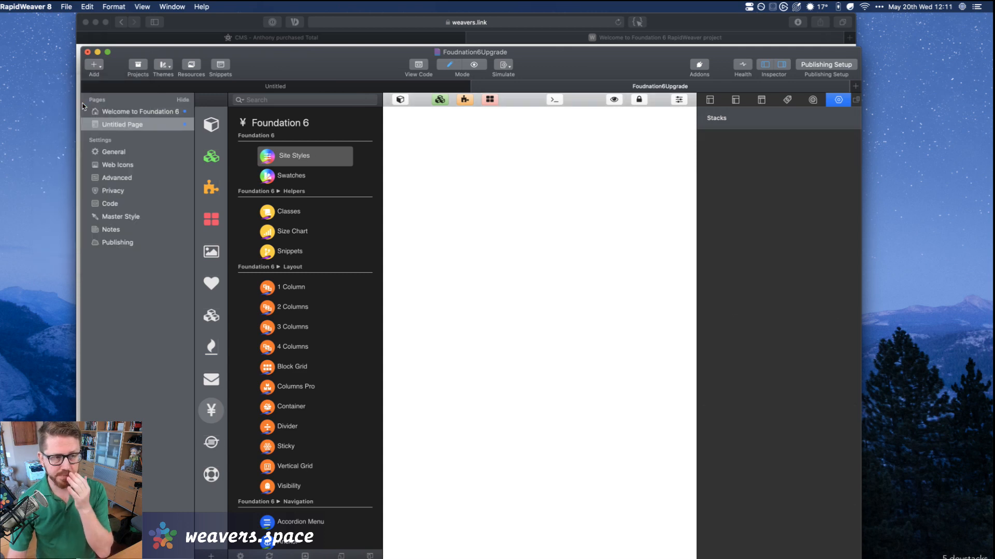
left_click(135, 112)
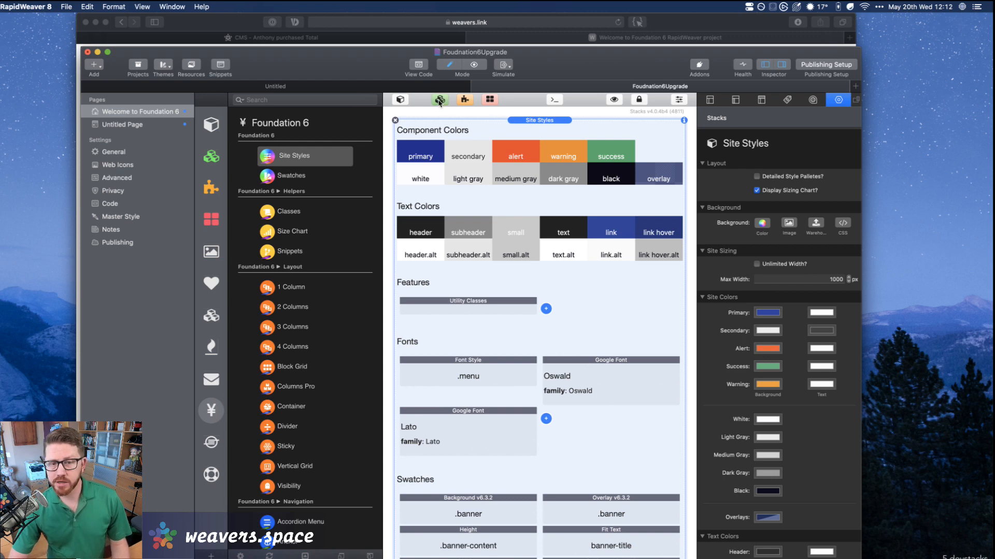
Turn the Site Styles stack into a partial and open that partial for editing with its settings shown.
left_click(781, 64)
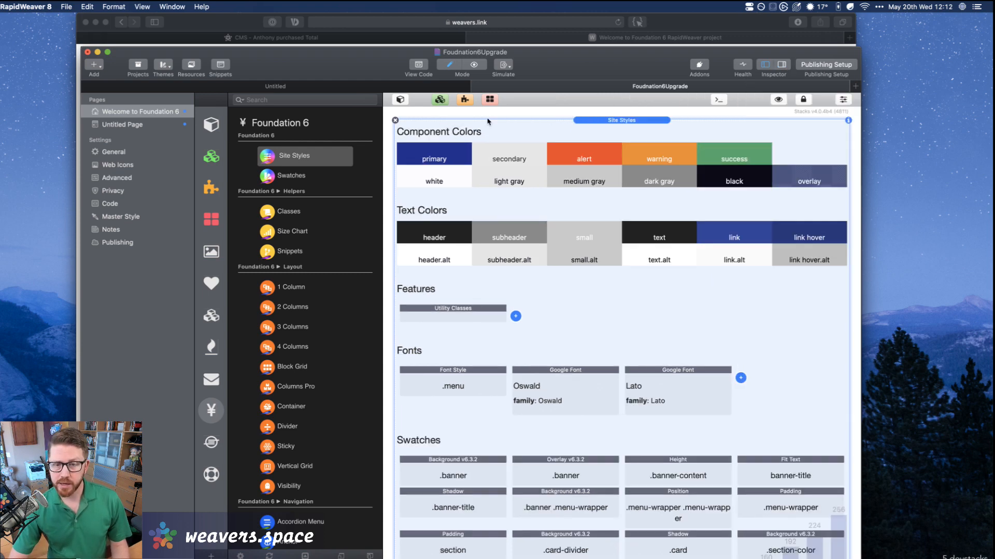
double_click(603, 146)
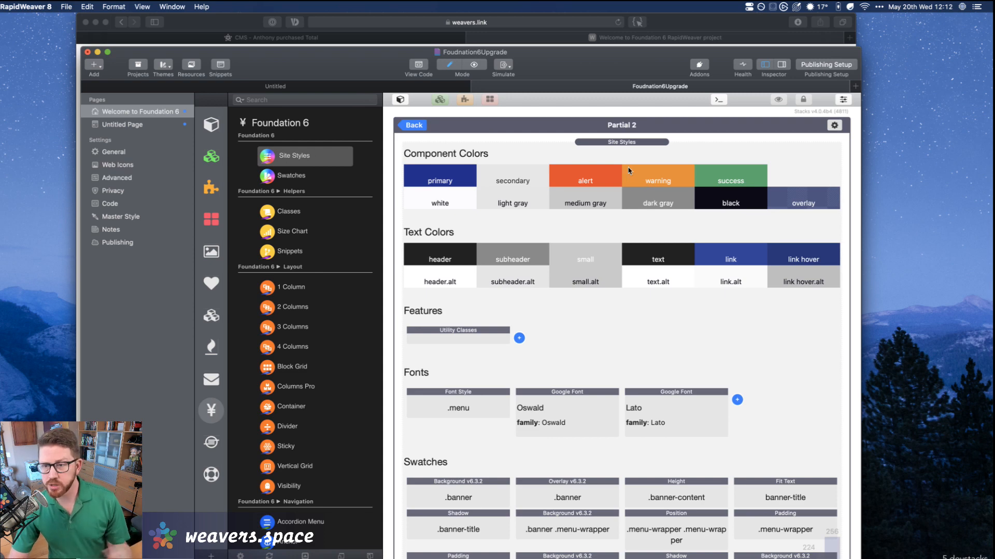
left_click(782, 64)
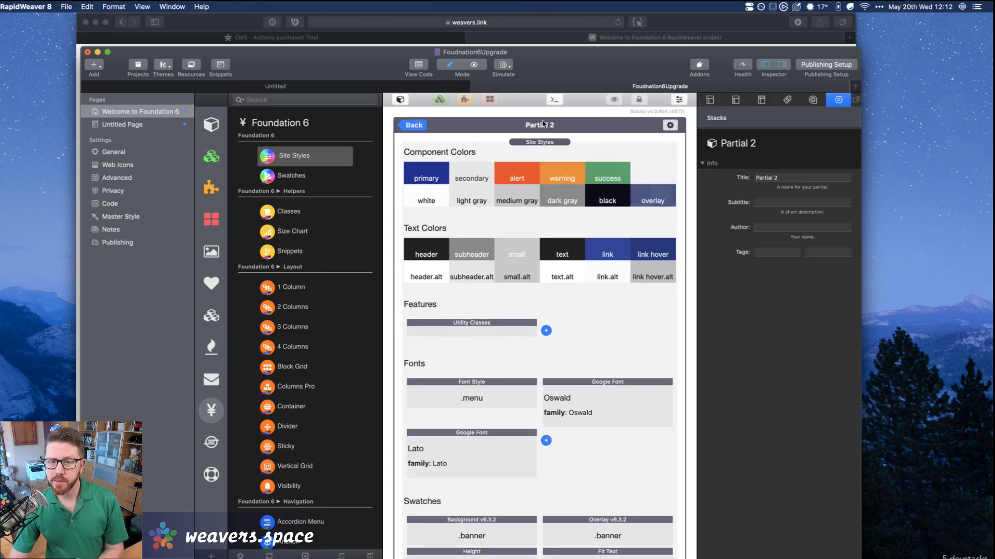
Title the partial "Site Styles Partial Live Stream".
triple_click(789, 179)
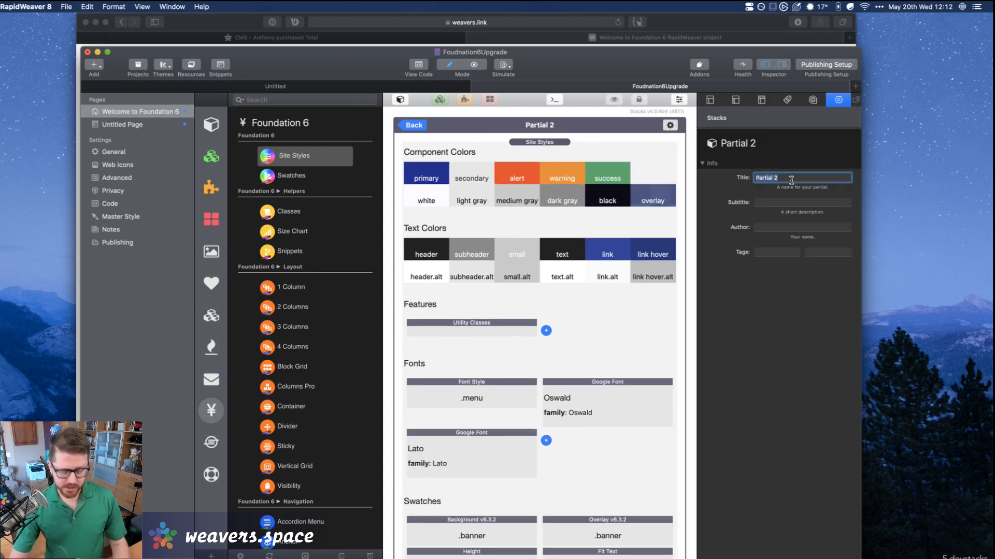
type("Site Styles")
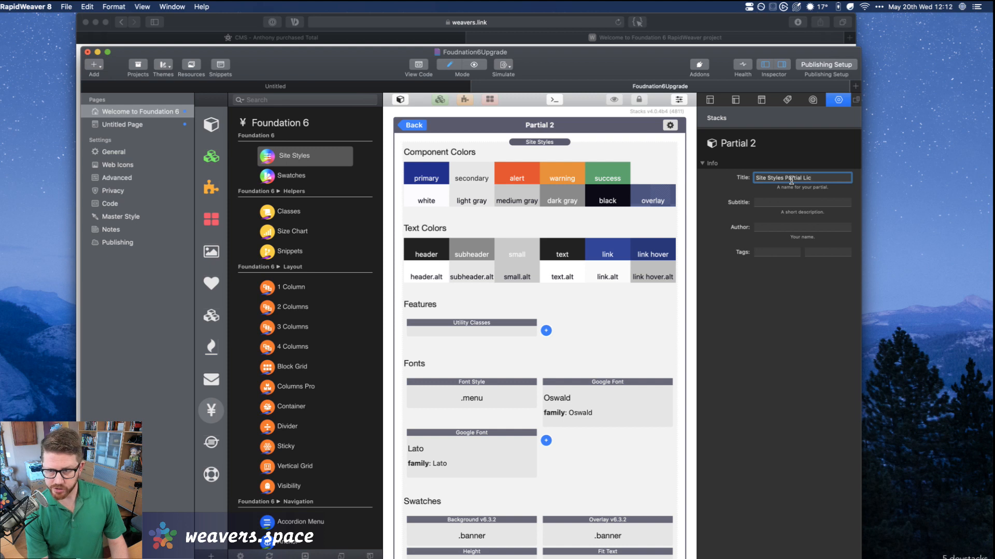
type("Partial Live Stream")
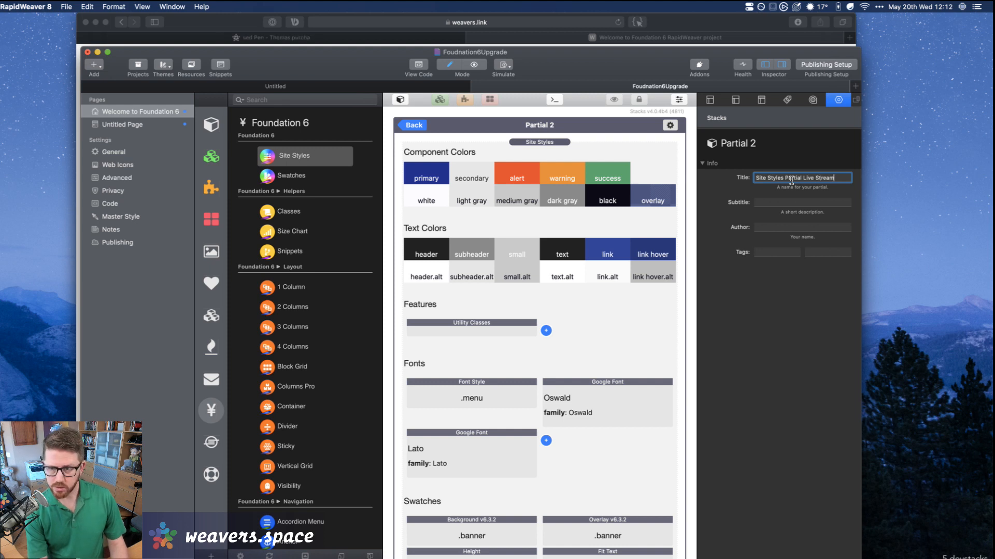
key("Tab")
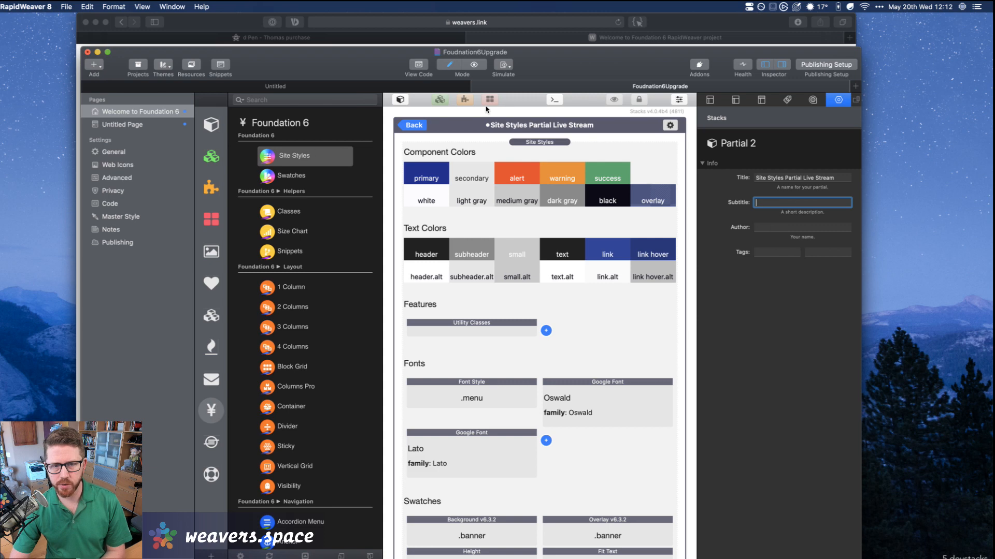
Select the Site Styles stack inside the partial and look over its fonts, swatches and spacing chart.
left_click(494, 133)
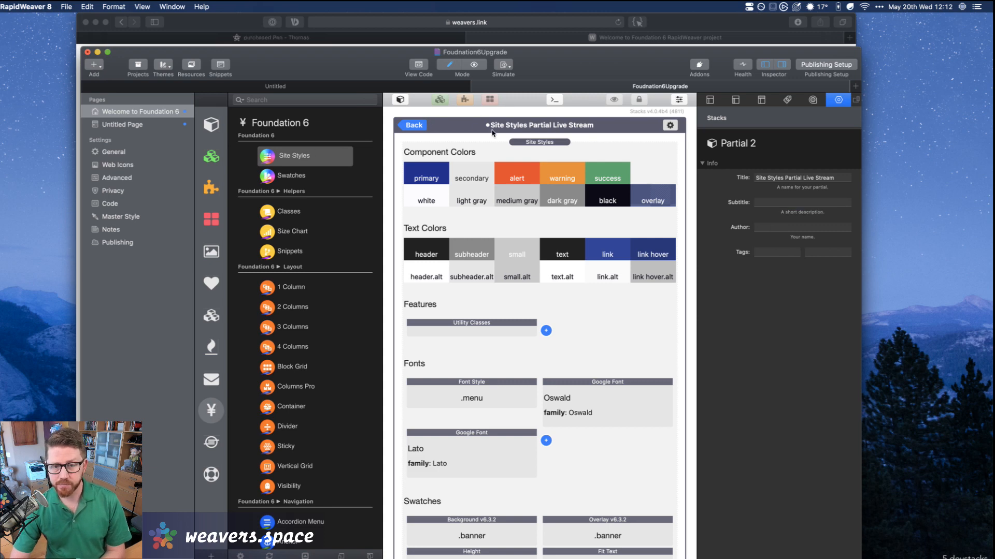
left_click(532, 150)
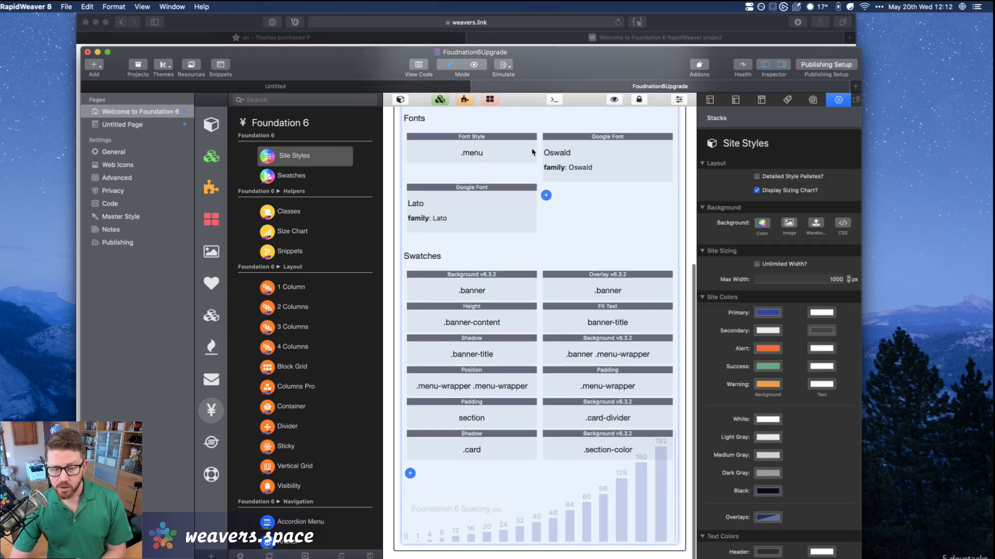
scroll(524, 155, "down", 1)
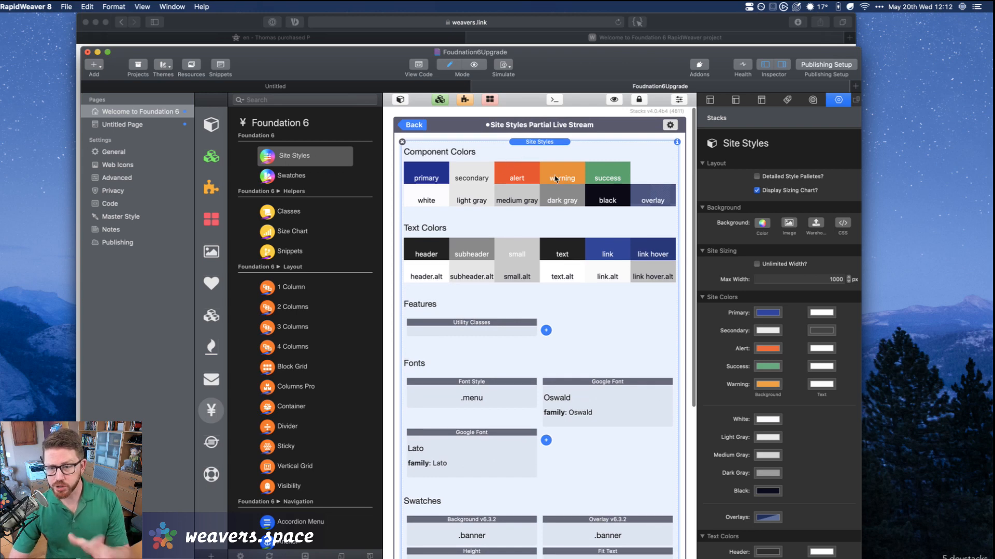
Look over the Site Styles in the partial, hide the settings inspector and return from the partial to the page.
scroll(479, 366, "down", 10)
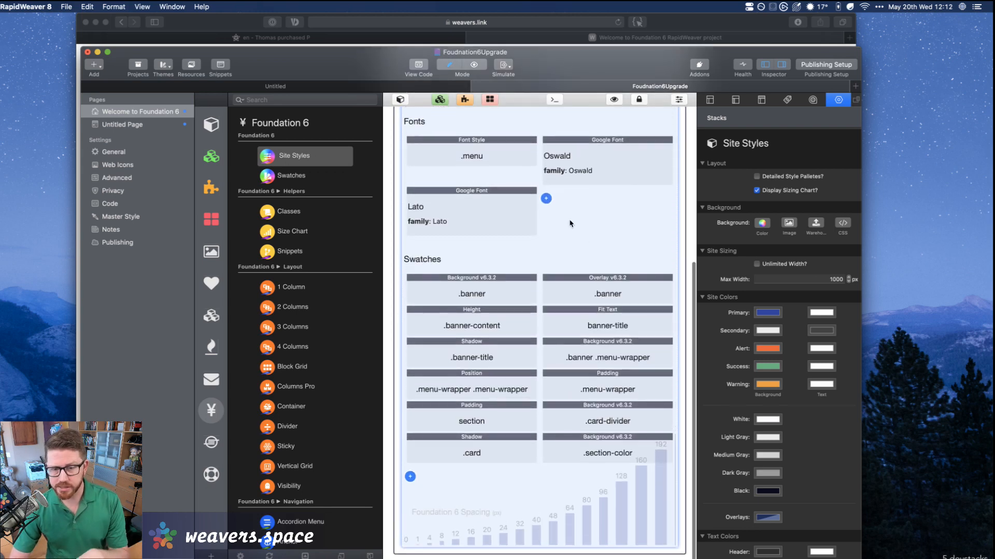
scroll(566, 221, "up", 10)
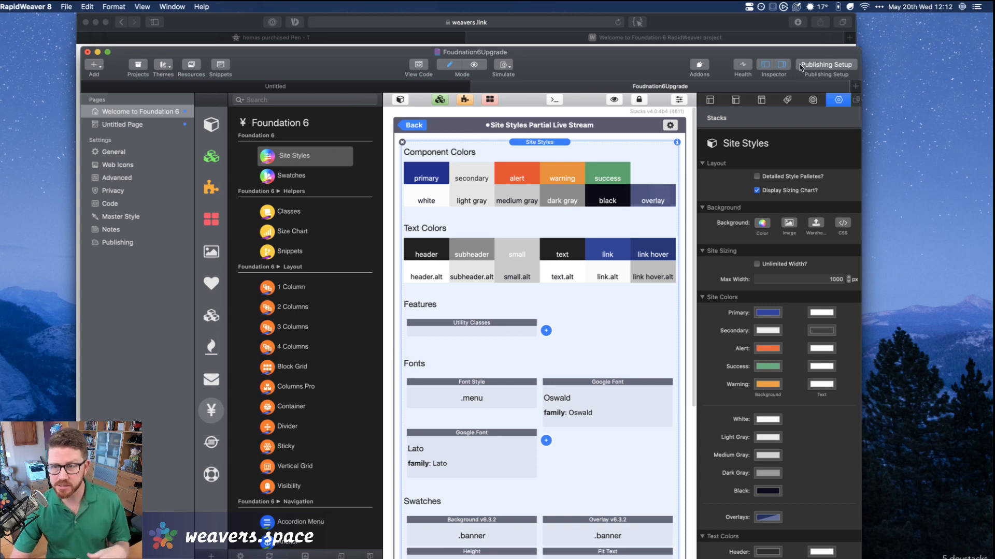
left_click(782, 64)
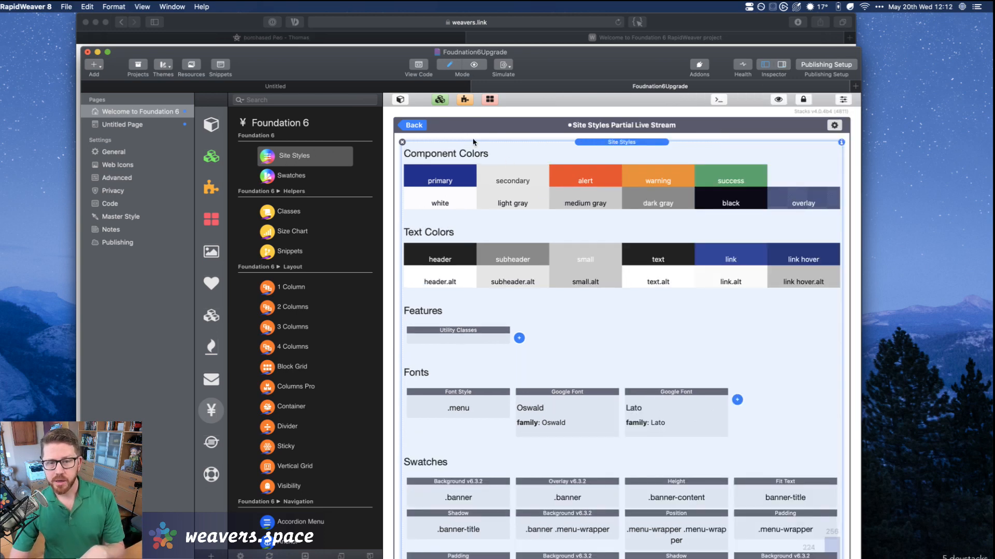
left_click(415, 126)
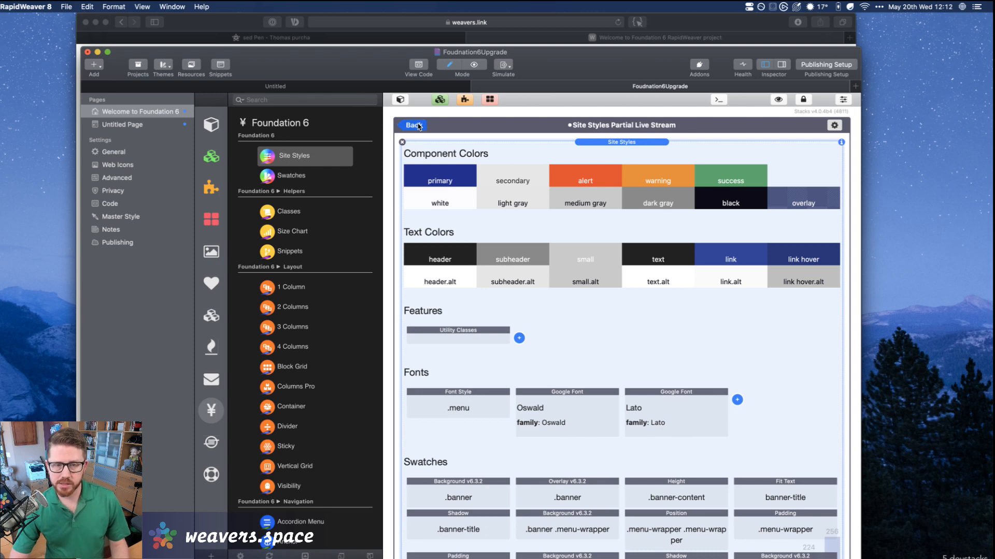
left_click(623, 123)
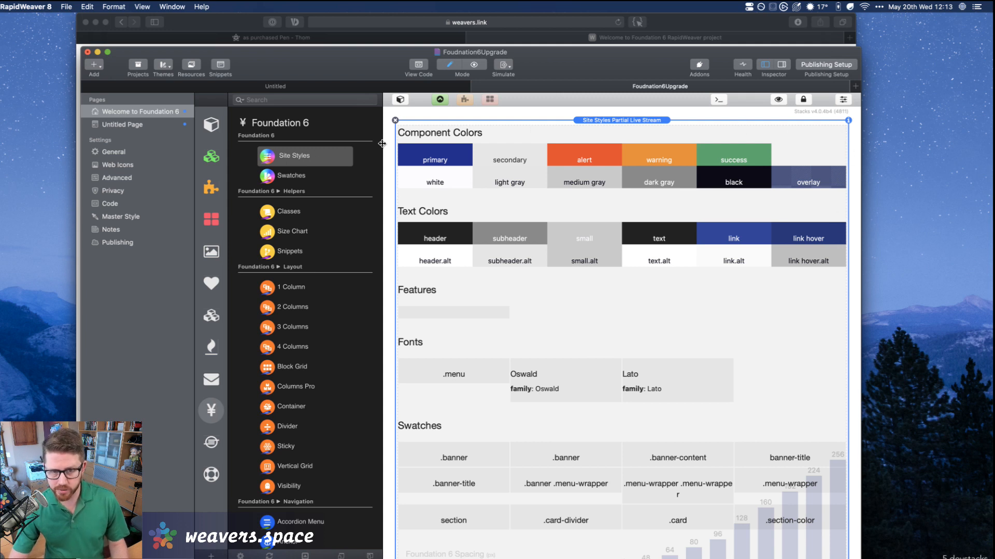
Add the Site Styles Partial Live Stream partial to the empty Untitled Page.
left_click(128, 125)
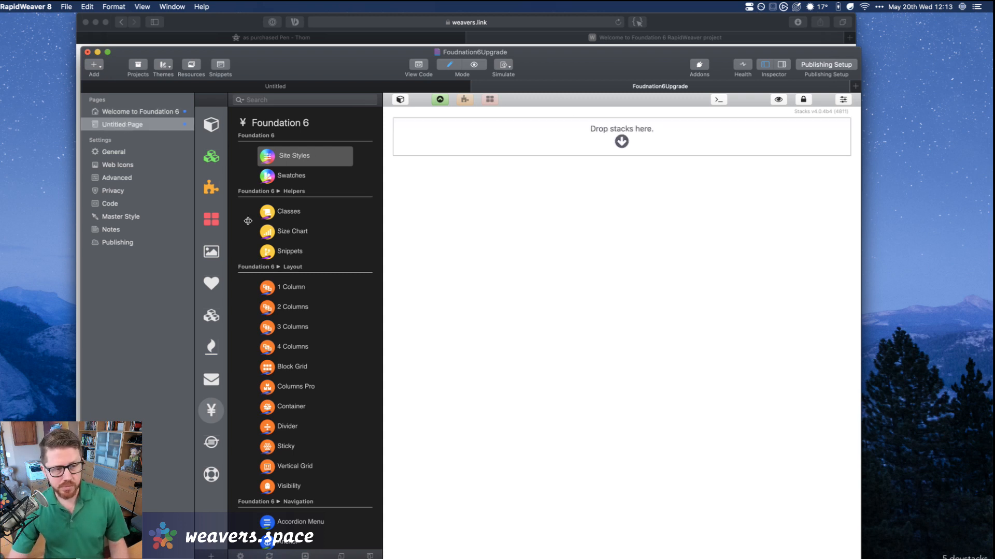
left_click(210, 160)
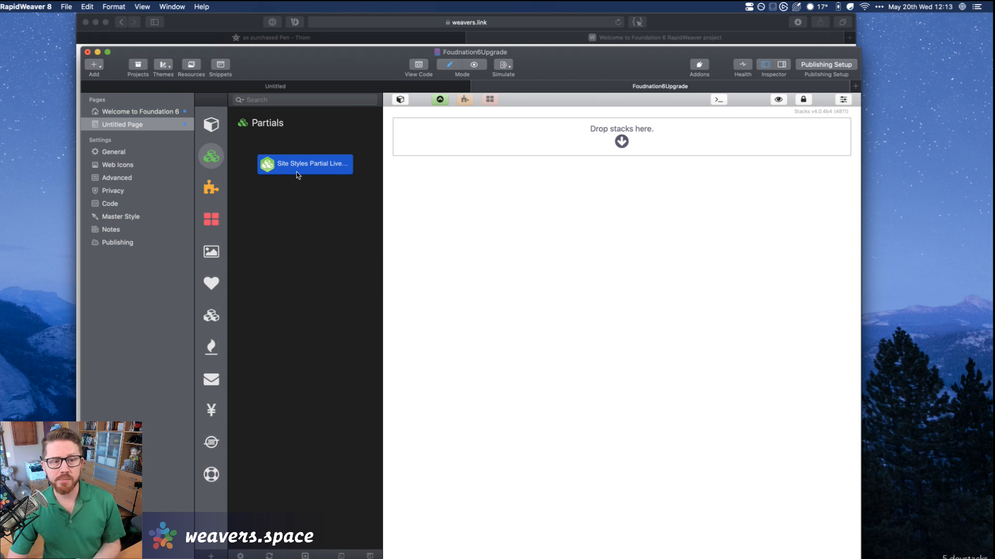
left_click_drag(293, 163, 533, 143)
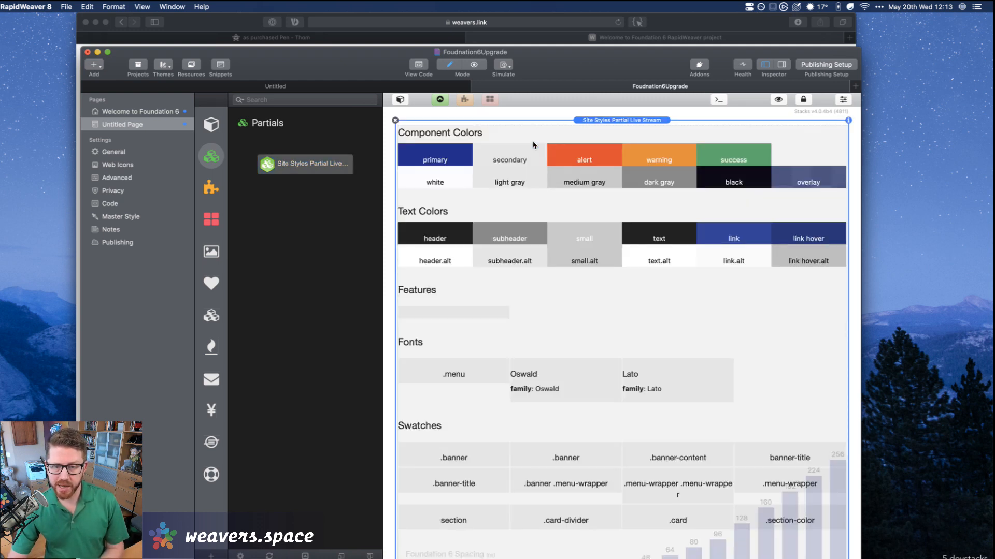
scroll(539, 177, "down", 2)
scroll(549, 161, "up", 2)
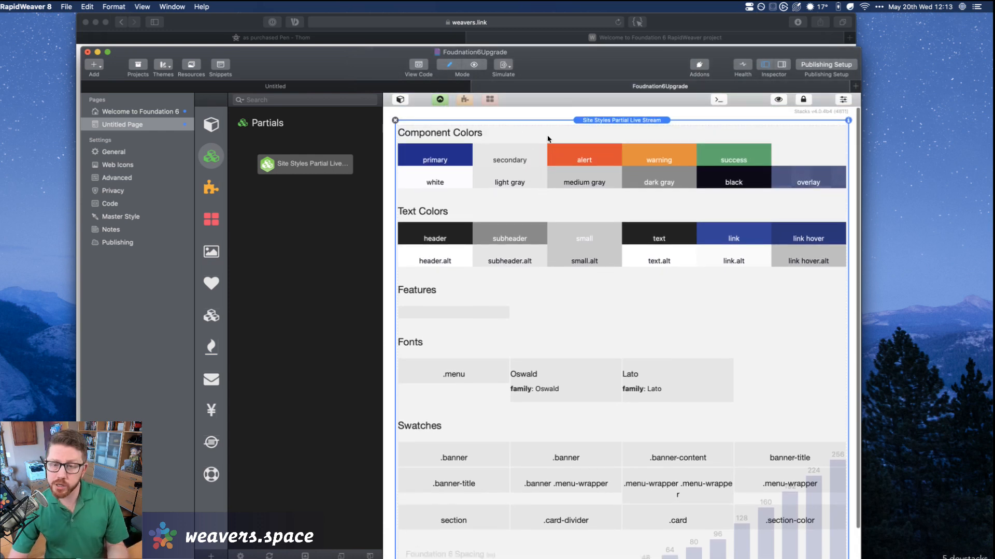
Open the partial from Untitled Page, set the Site Styles alert background to the saved red swatch and return to the page.
double_click(497, 137)
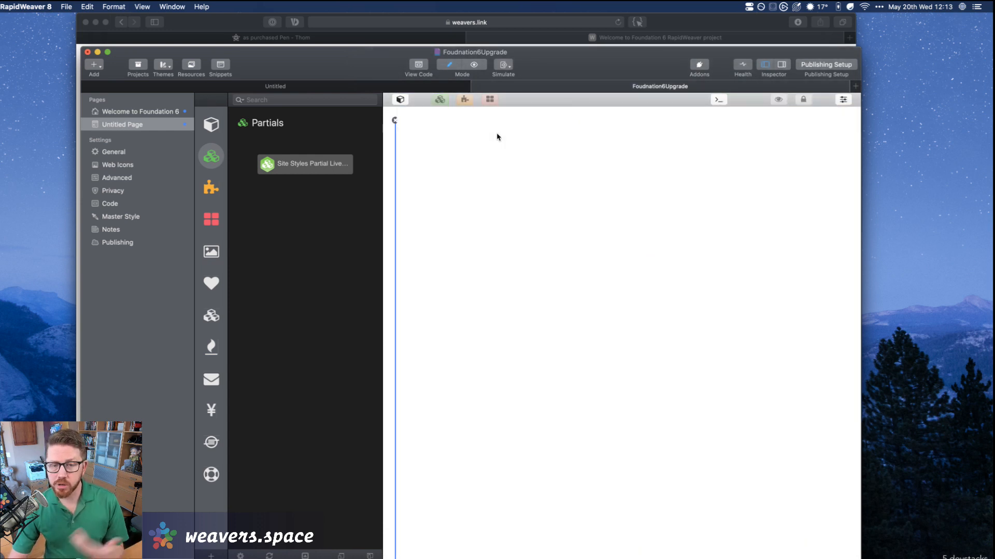
left_click(605, 172)
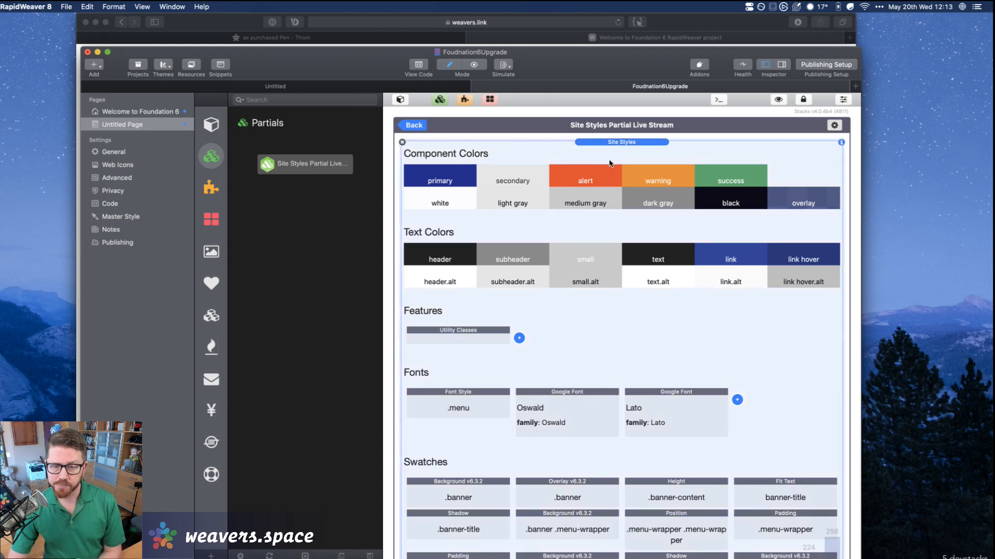
key("super+alt+i")
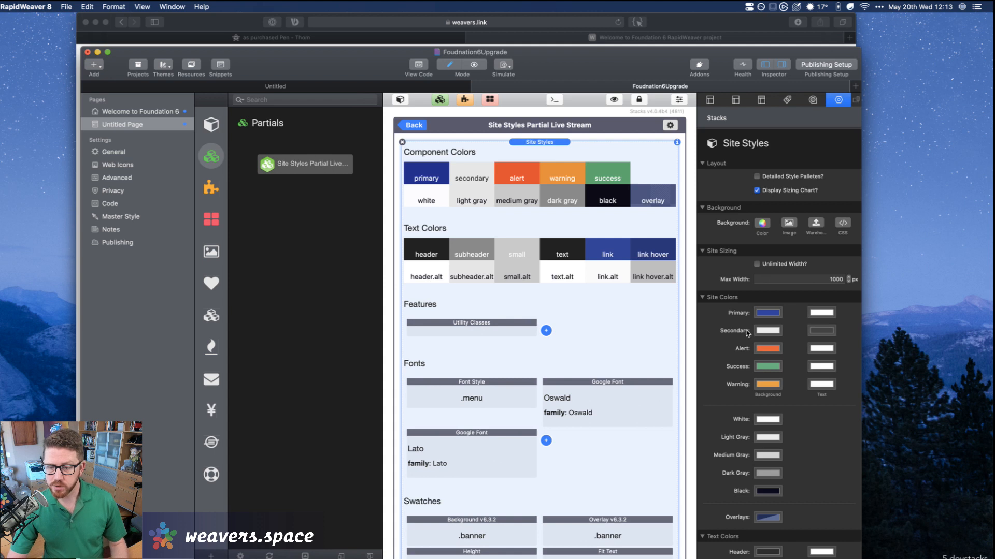
left_click(772, 349)
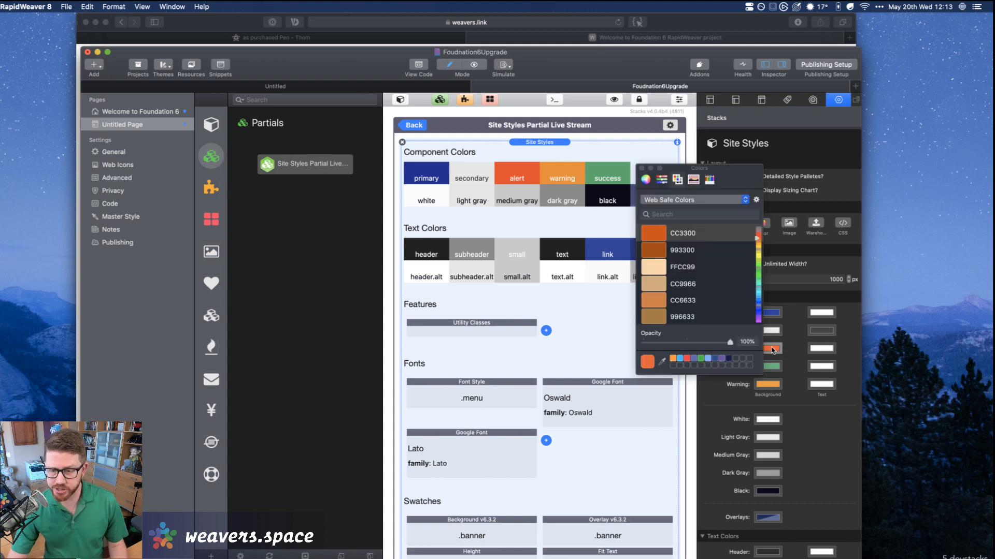
left_click(687, 358)
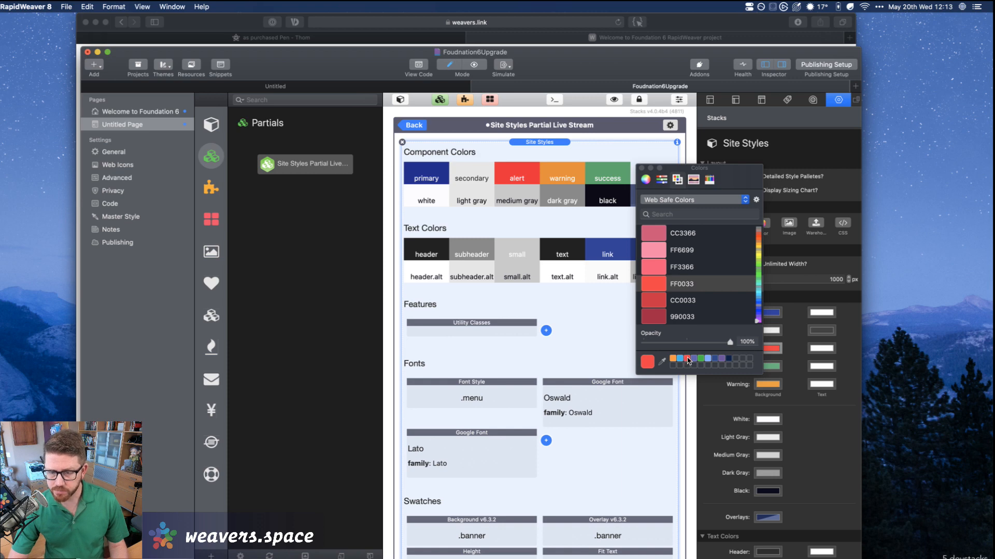
left_click(642, 169)
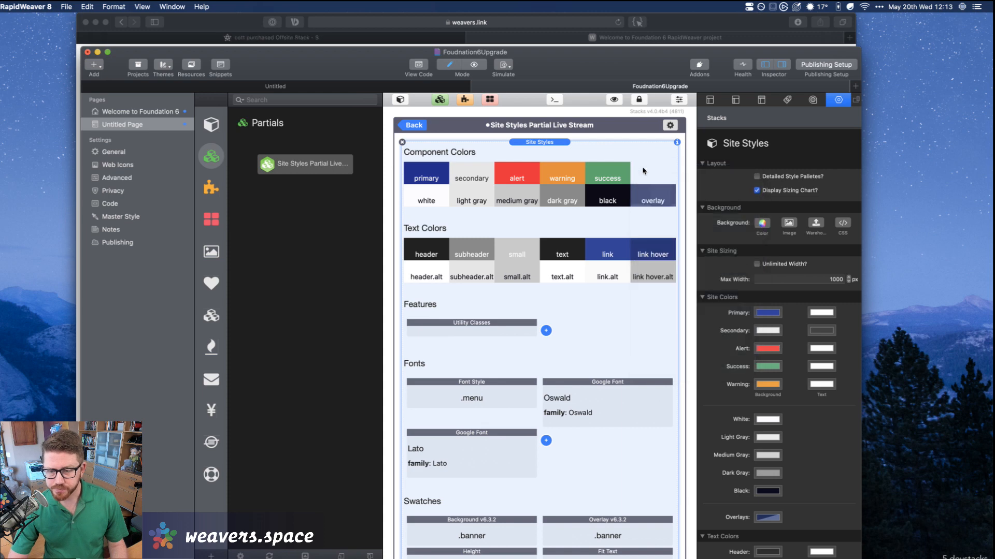
left_click(413, 126)
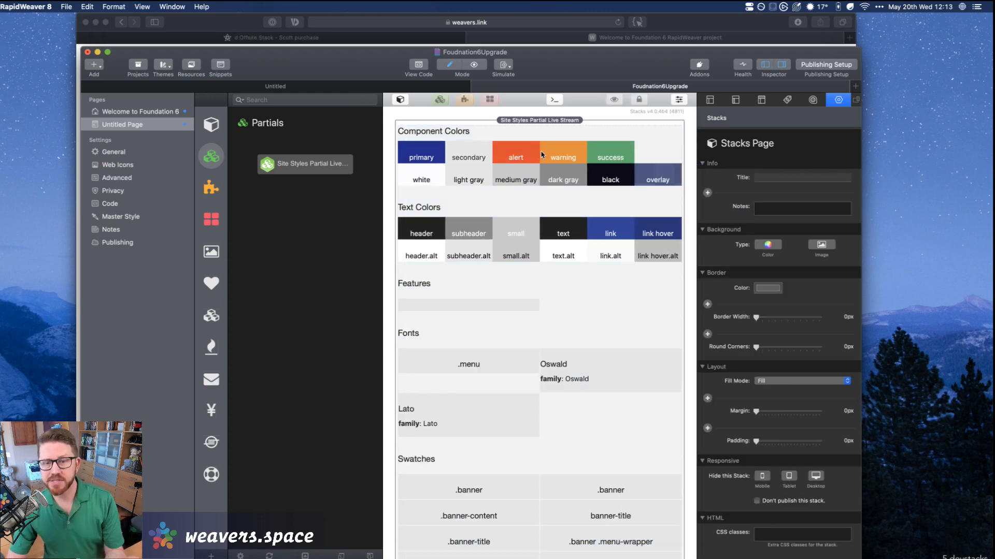
left_click(542, 154)
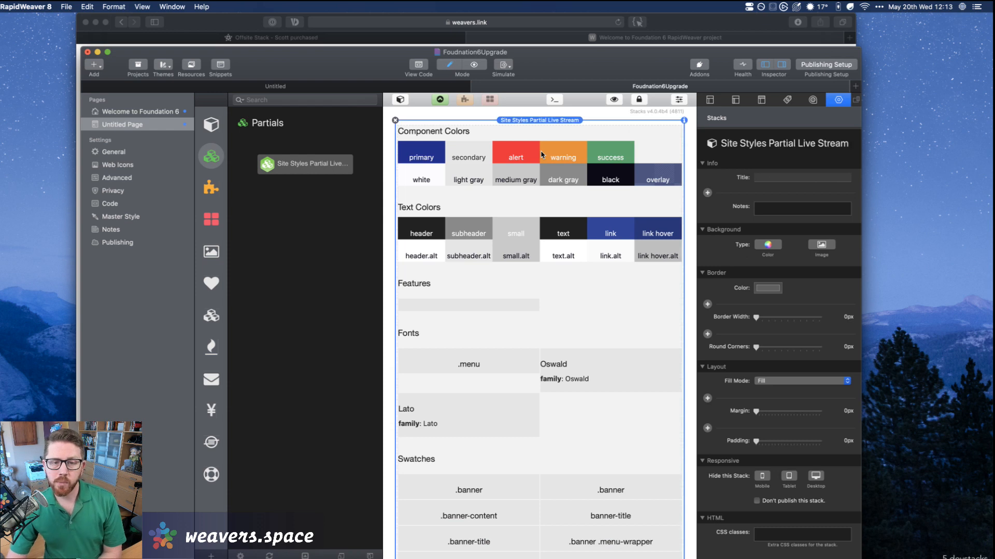
On the Welcome to Foundation 6 page, edit the partial, set the Site Styles alert background to the saved green swatch and leave it.
left_click(144, 111)
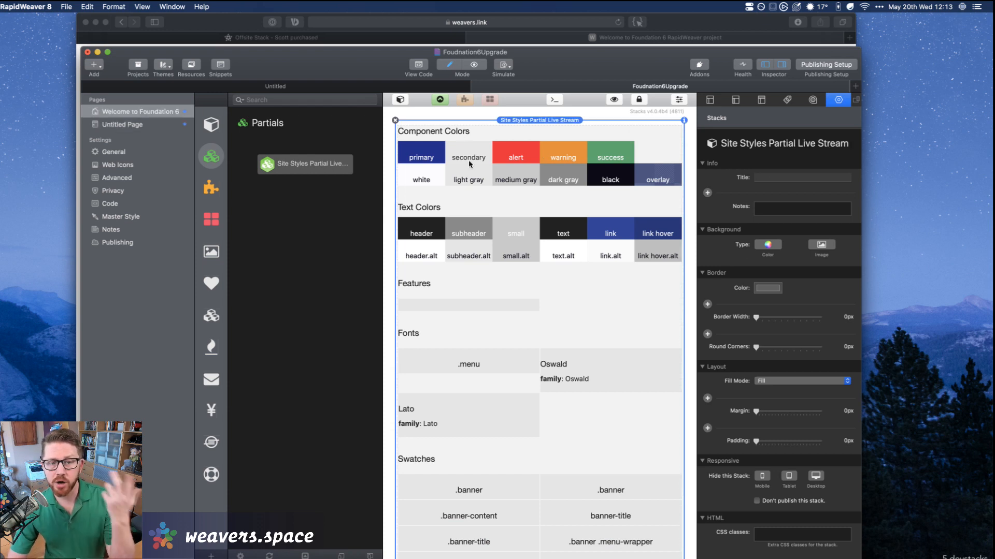
double_click(512, 153)
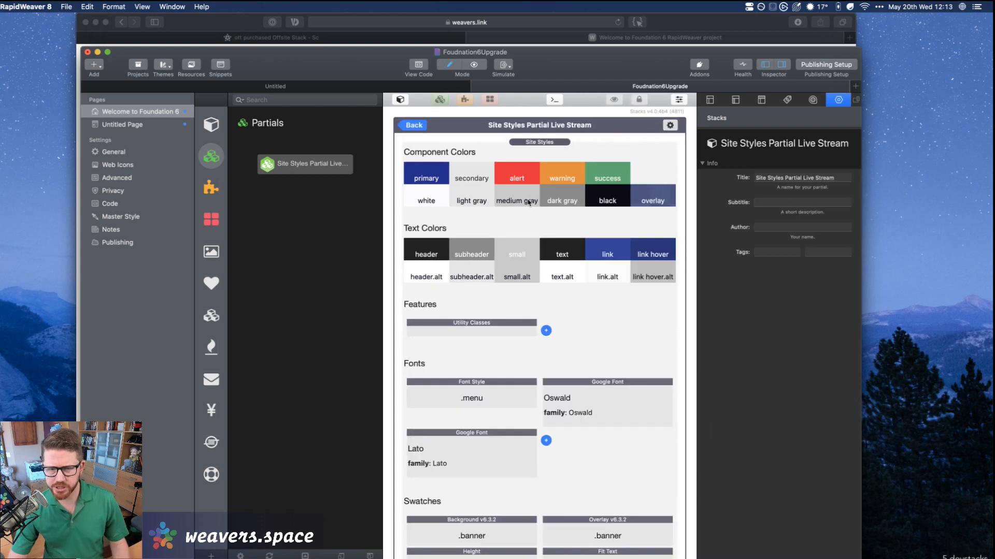
left_click(520, 179)
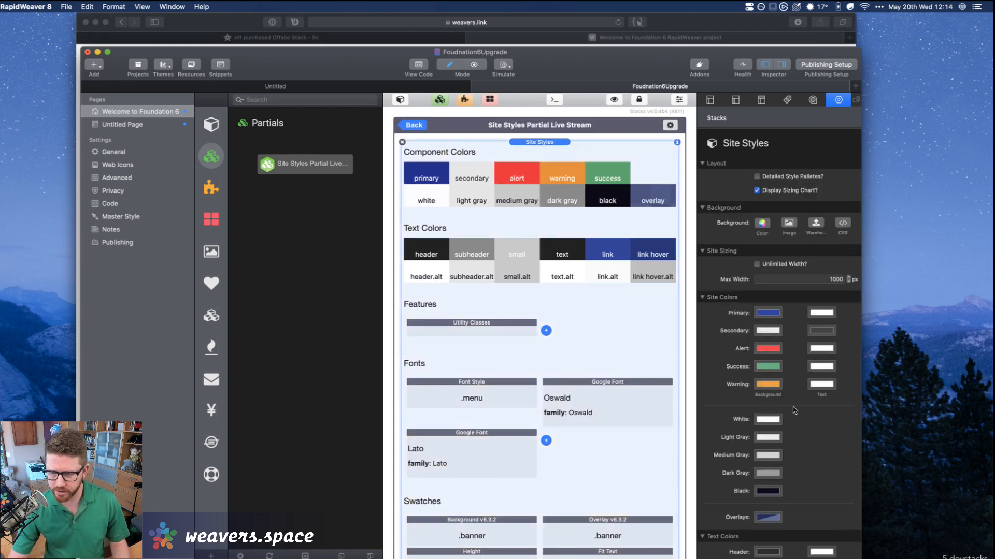
left_click(765, 351)
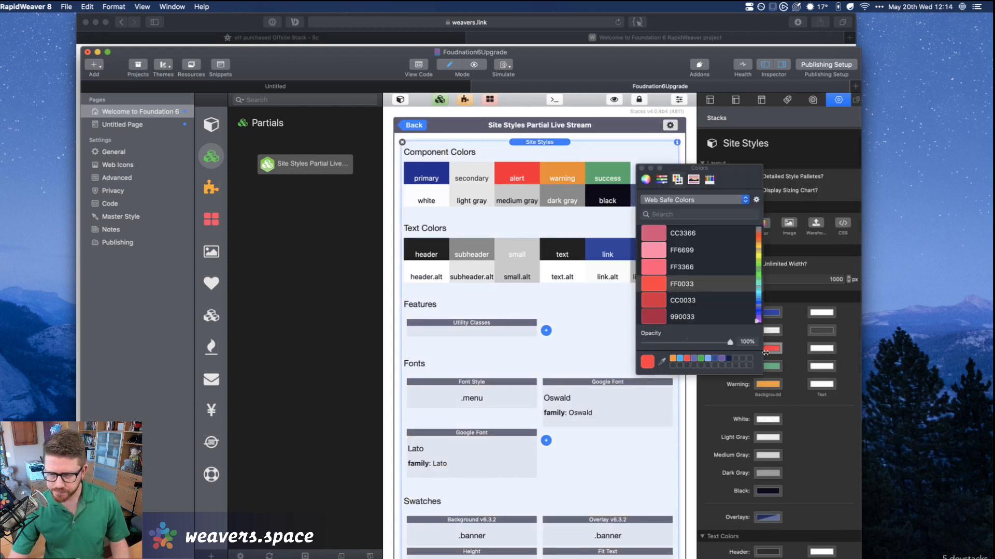
left_click(700, 359)
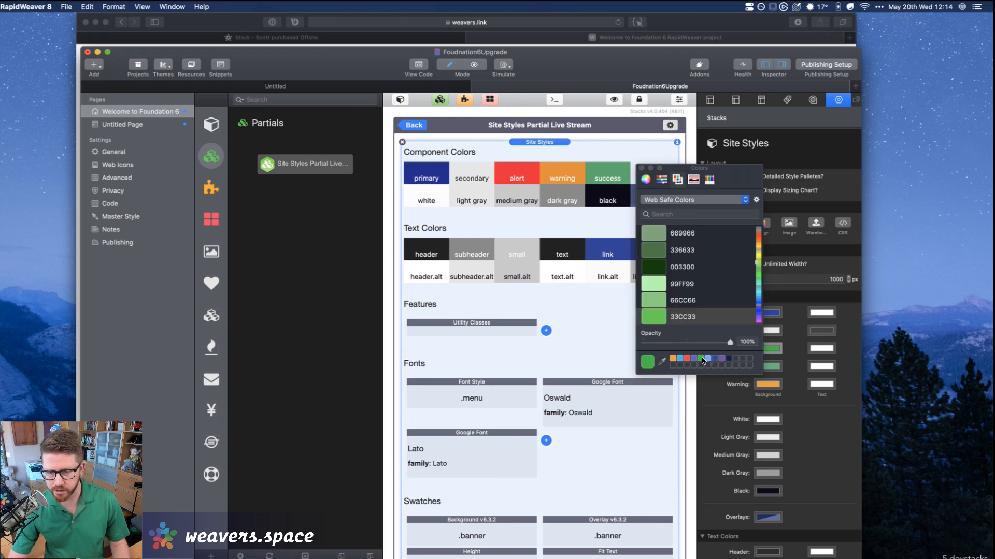
left_click(641, 168)
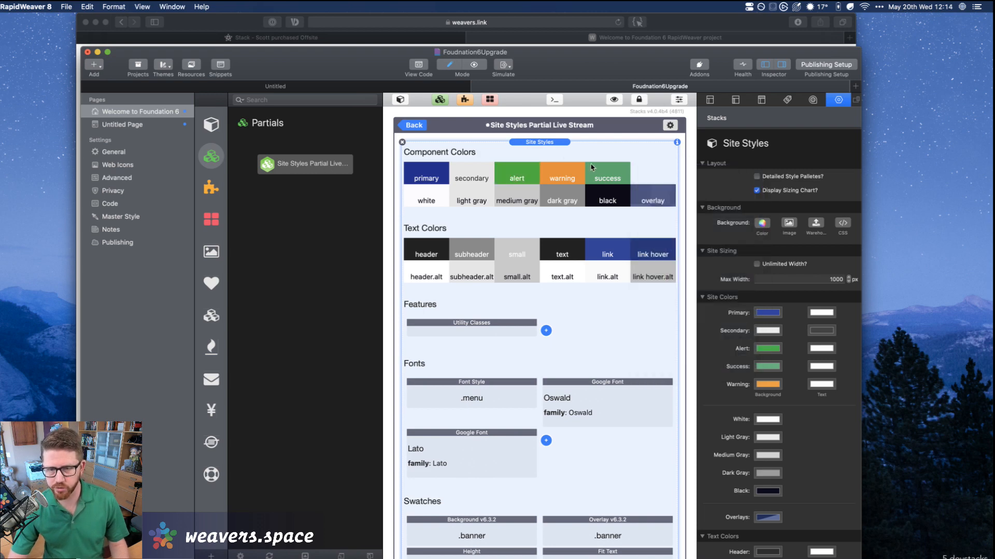
left_click(414, 126)
left_click(541, 134)
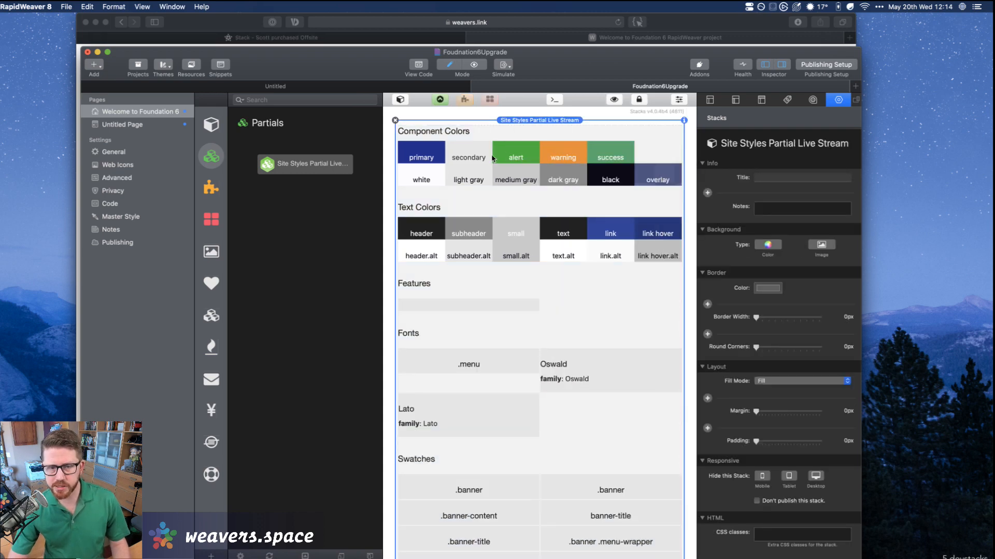
Hide the stacks library and switch to Untitled Page to check the alert color in its Site Styles partial.
left_click(402, 99)
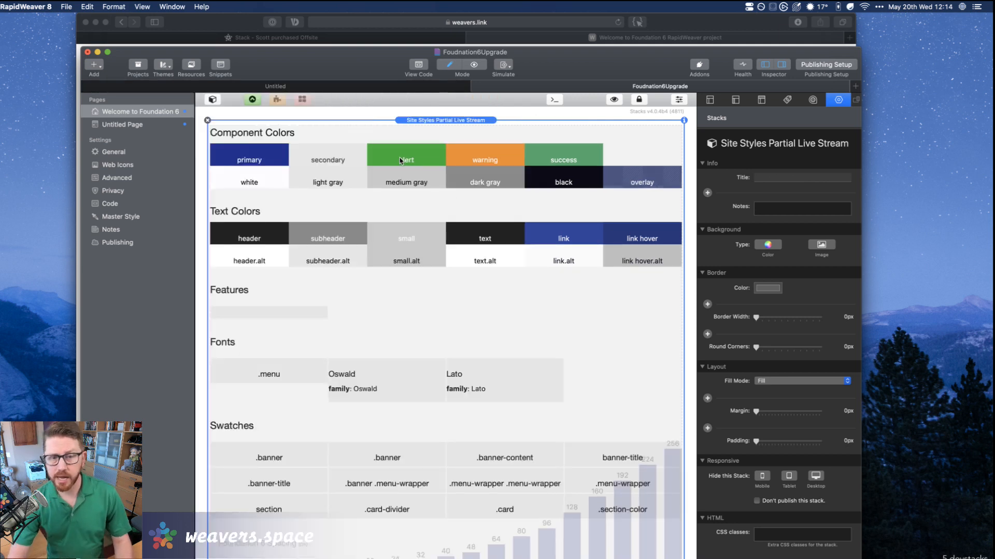
left_click(118, 124)
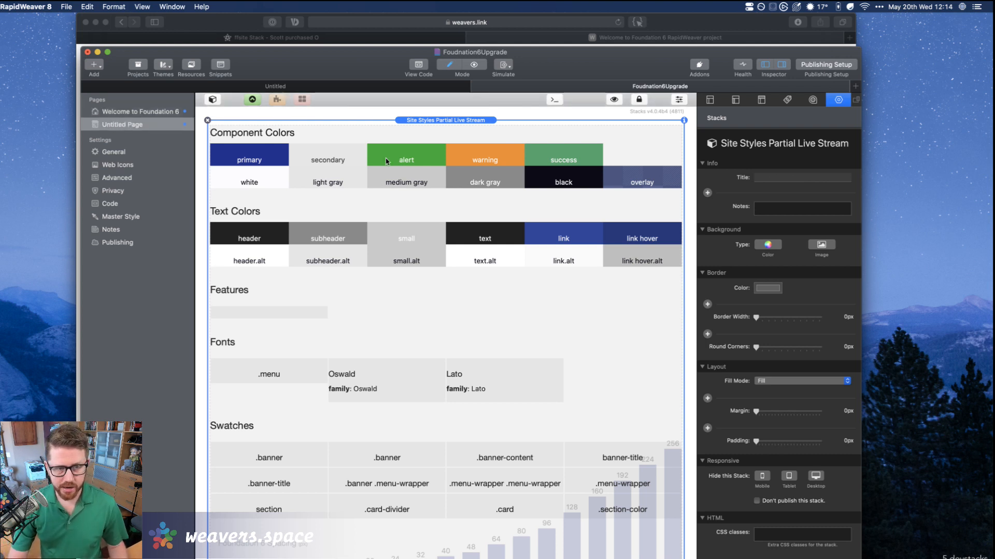
scroll(387, 160, "down", 2)
scroll(387, 161, "up", 4)
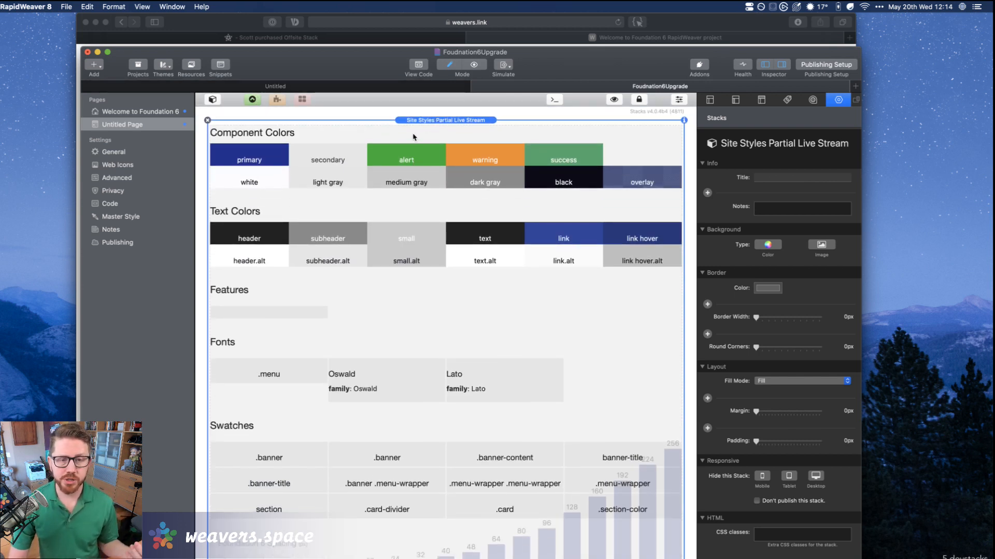
double_click(437, 121)
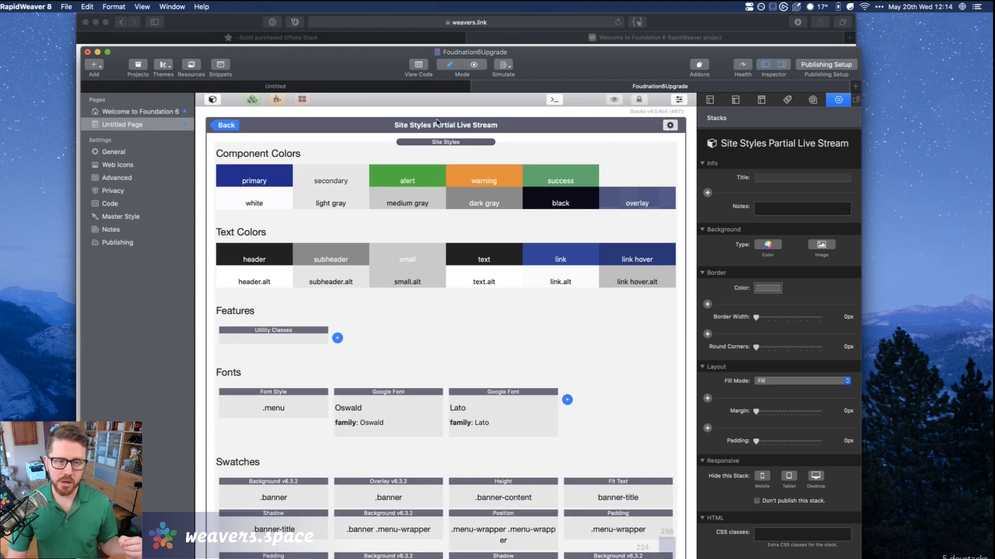
left_click(228, 125)
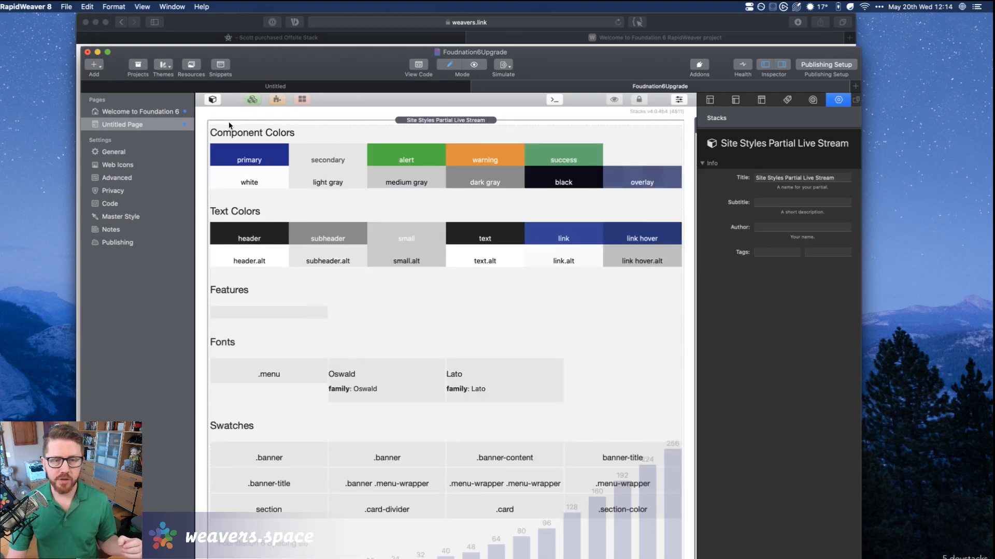
left_click(465, 134)
left_click(465, 134)
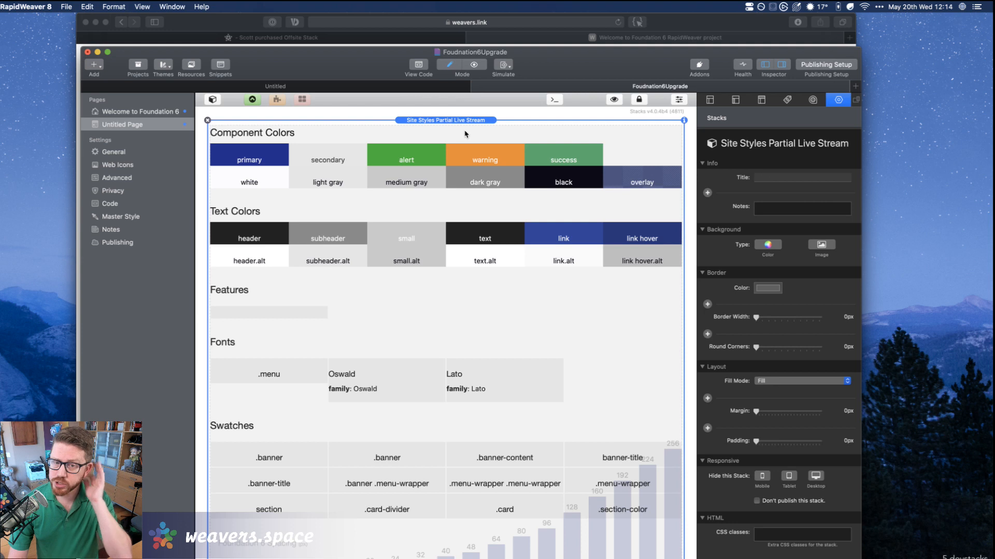
Reopen the partial on Untitled Page, change the Site Styles alert background to the saved red swatch and return to the page.
double_click(464, 134)
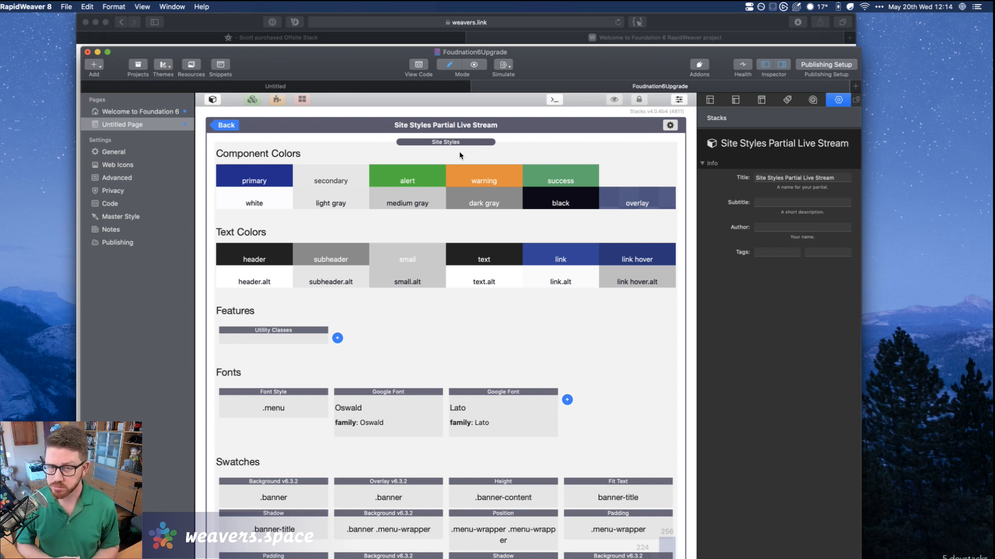
left_click(460, 155)
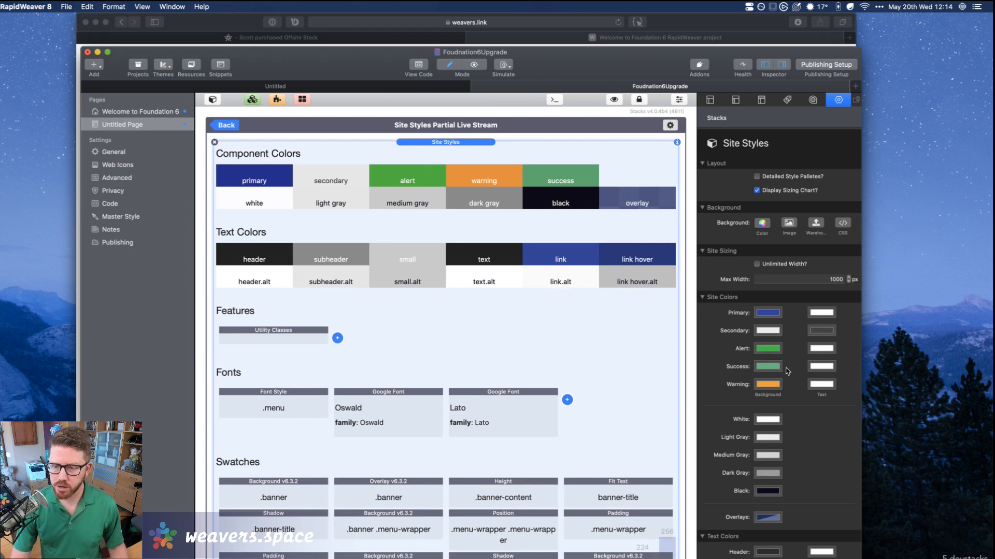
left_click(764, 349)
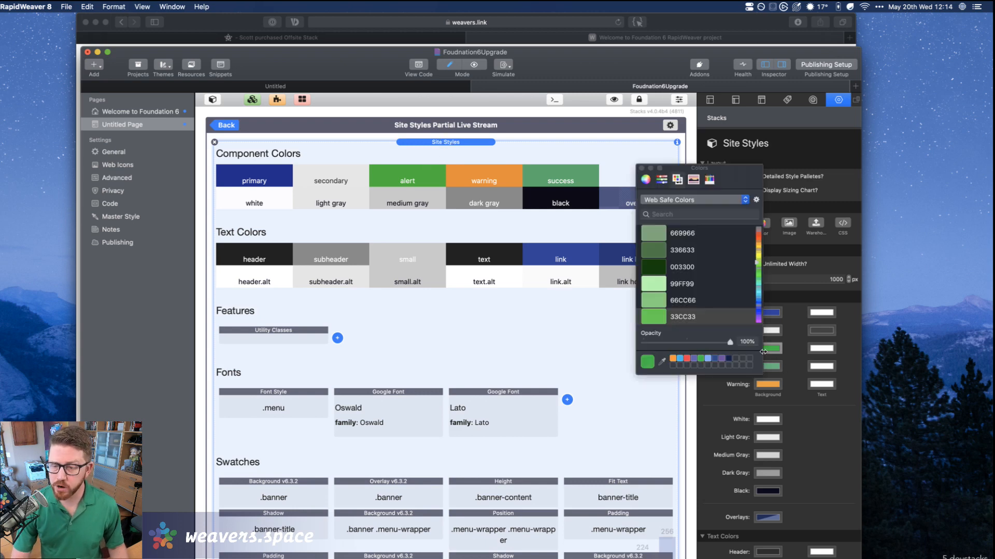
left_click(687, 359)
left_click(641, 168)
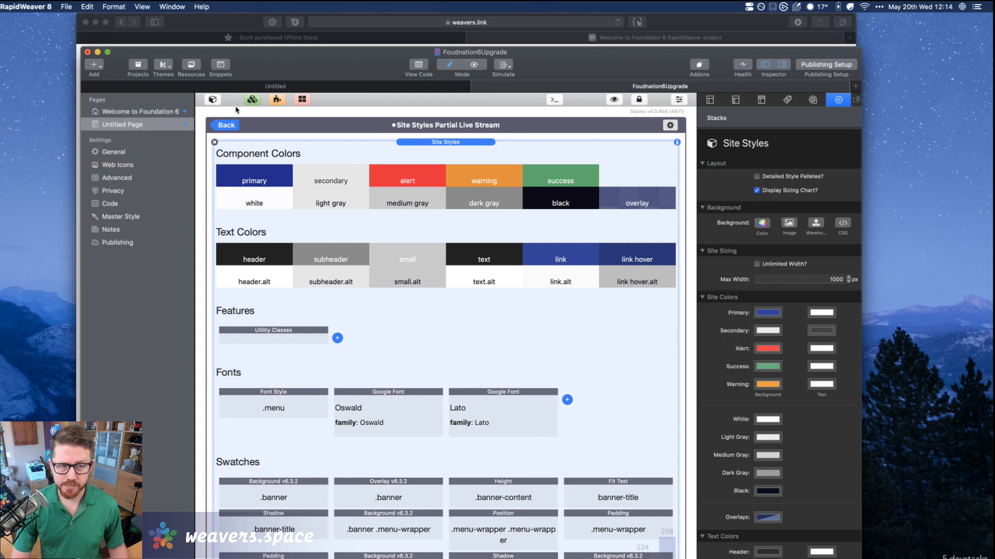
left_click(227, 125)
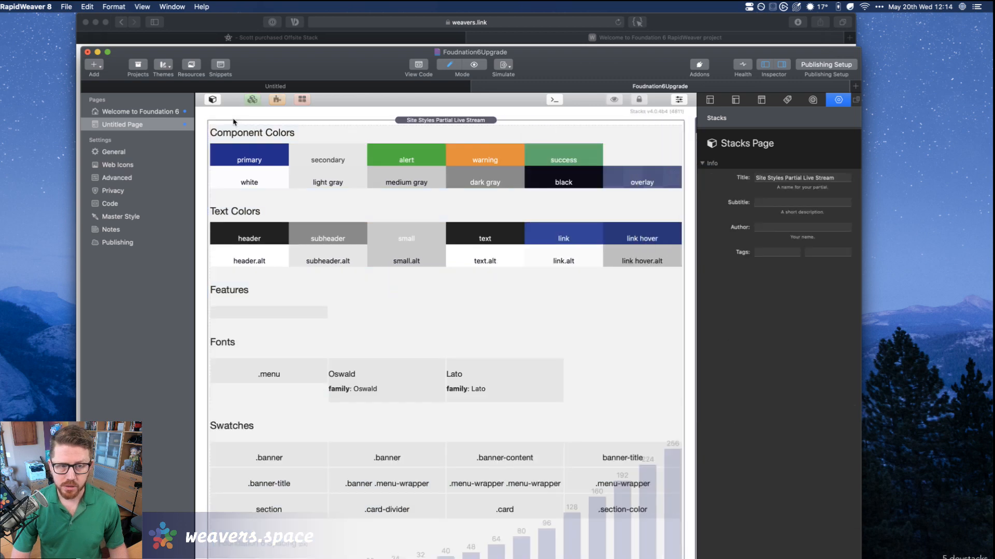
On the Welcome to Foundation 6 page, convert the Site Styles partial back to regular stacks and select the Site Styles stack.
left_click(150, 112)
left_click(367, 153)
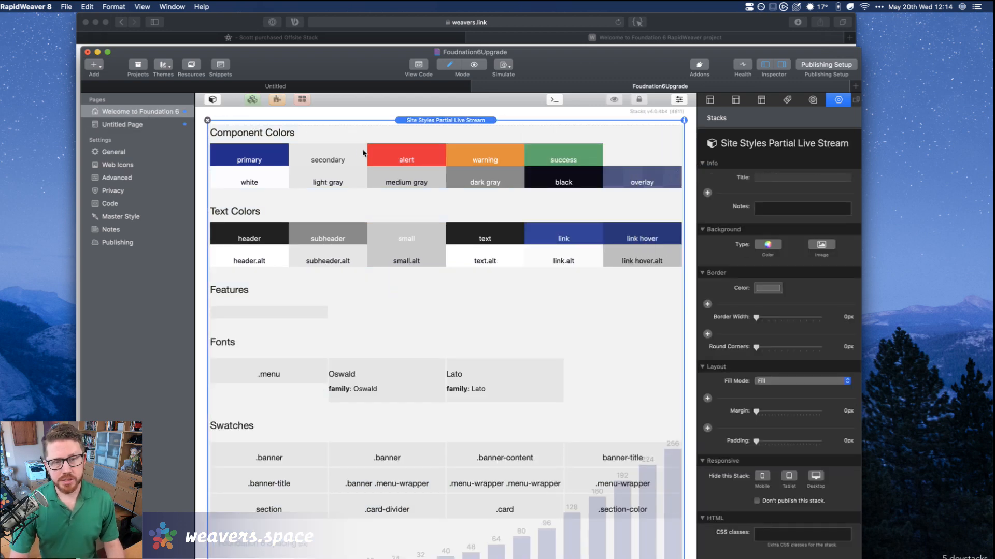
left_click(252, 100)
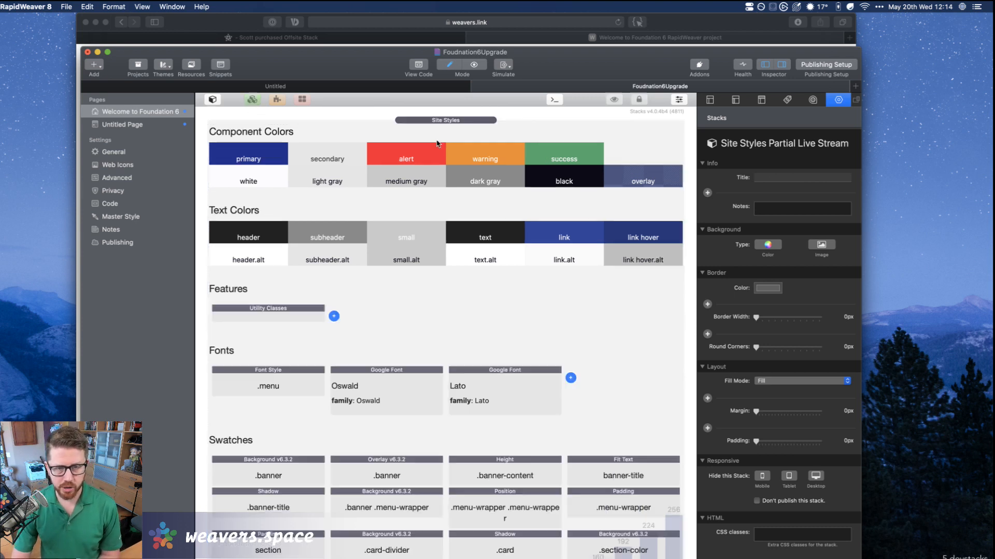
left_click(433, 121)
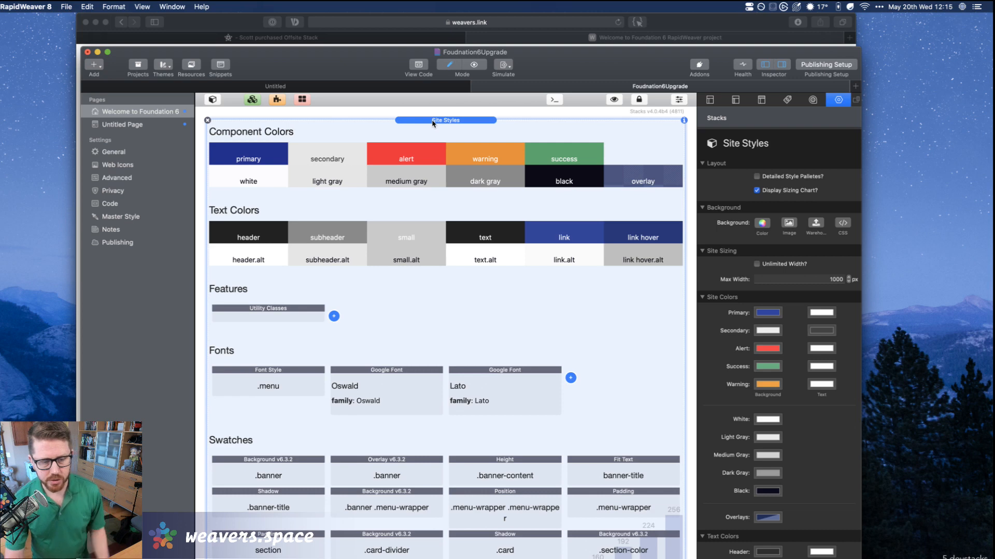
Look through the Site Styles stack's preview and its site color, text color and text sizing settings.
scroll(433, 123, "down", 10)
scroll(432, 123, "up", 10)
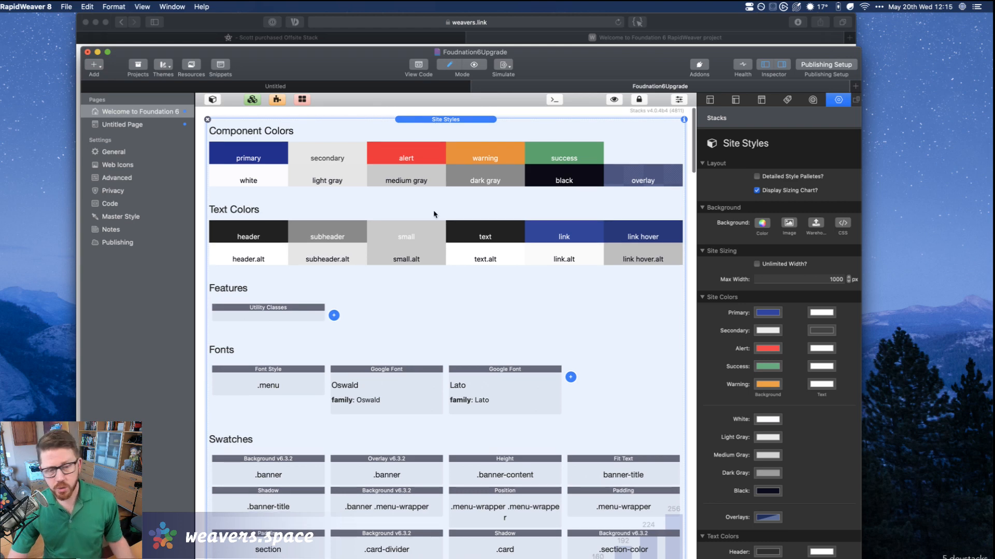
scroll(434, 214, "down", 4)
scroll(434, 214, "up", 4)
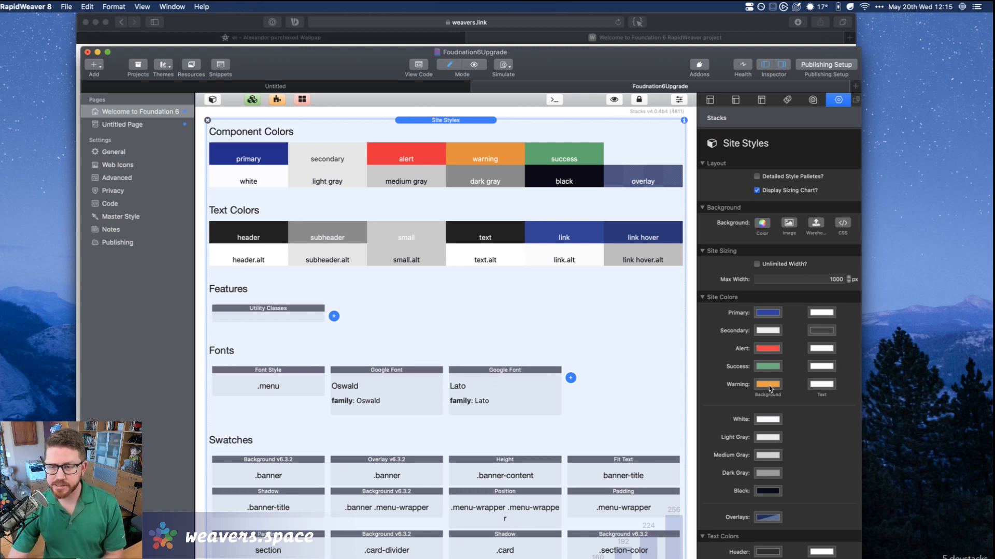
scroll(770, 389, "down", 5)
scroll(769, 389, "down", 10)
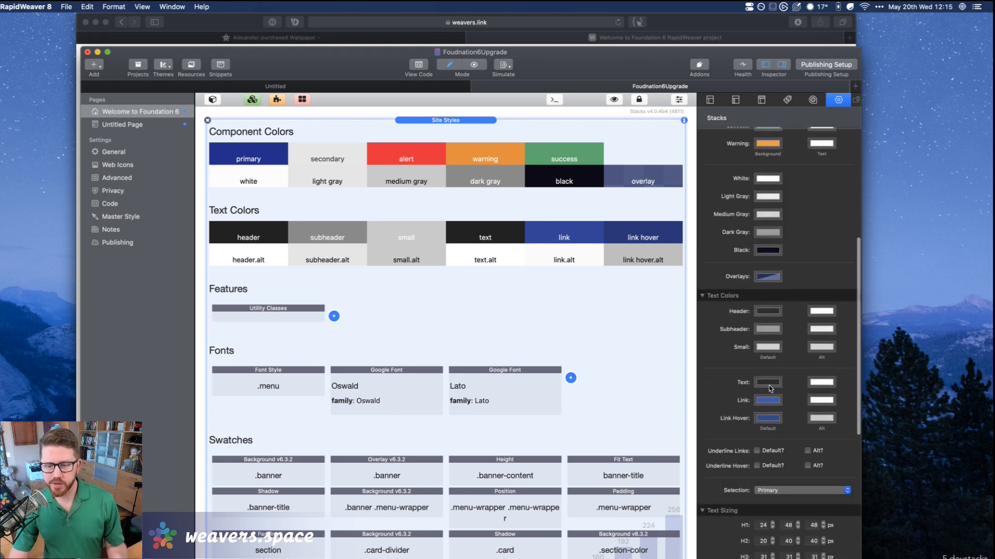
scroll(770, 388, "down", 1)
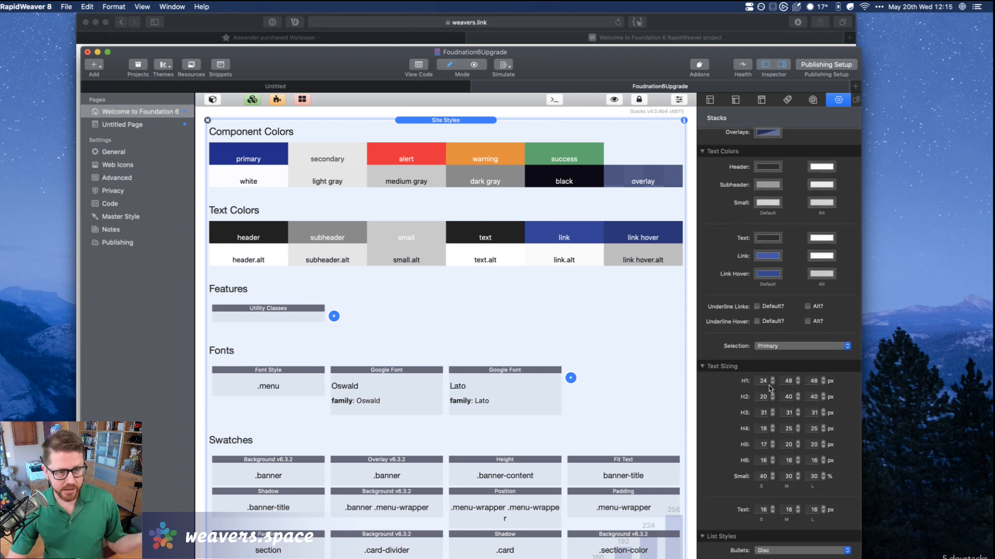
scroll(769, 385, "up", 15)
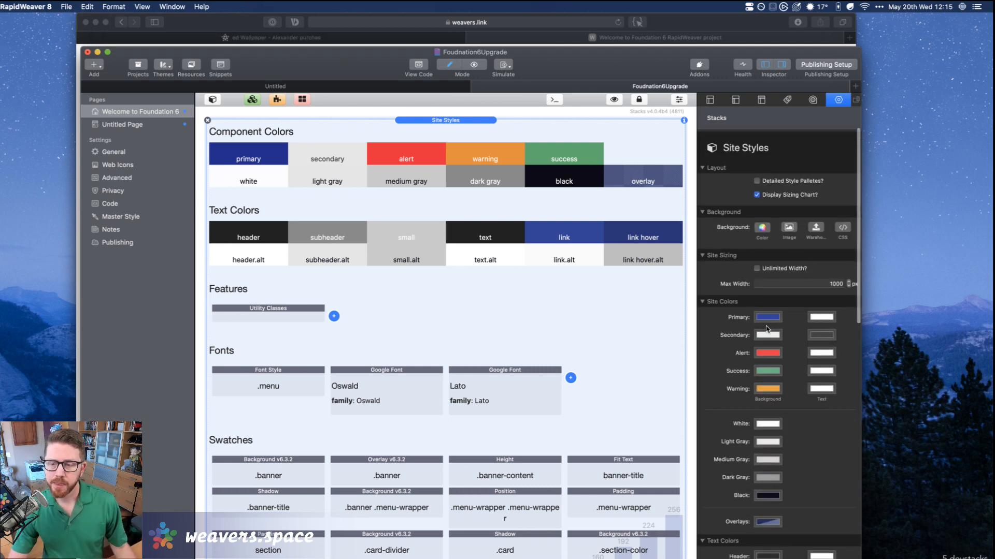
Try the color, image and custom CSS background types for Site Styles, leaving no background type enabled.
left_click(760, 225)
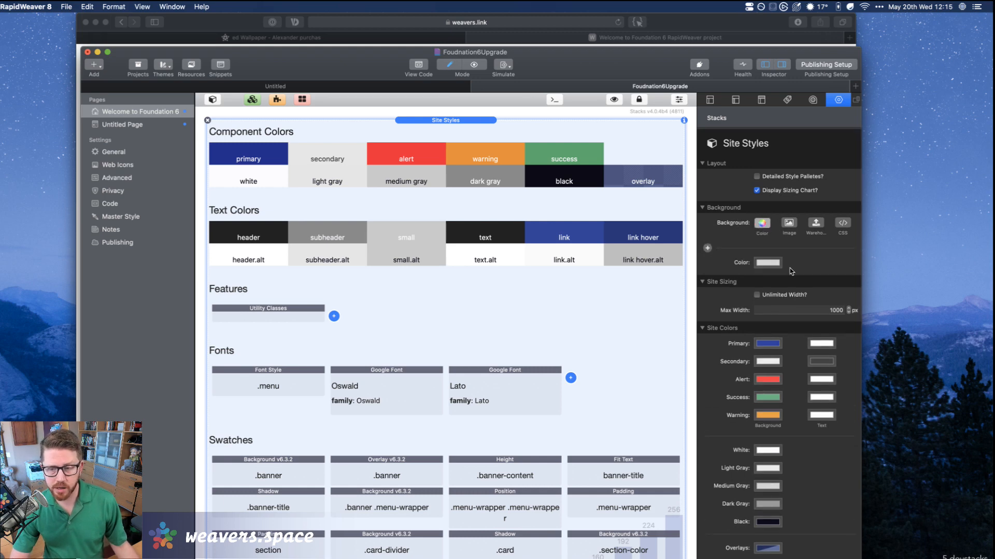
left_click(797, 225)
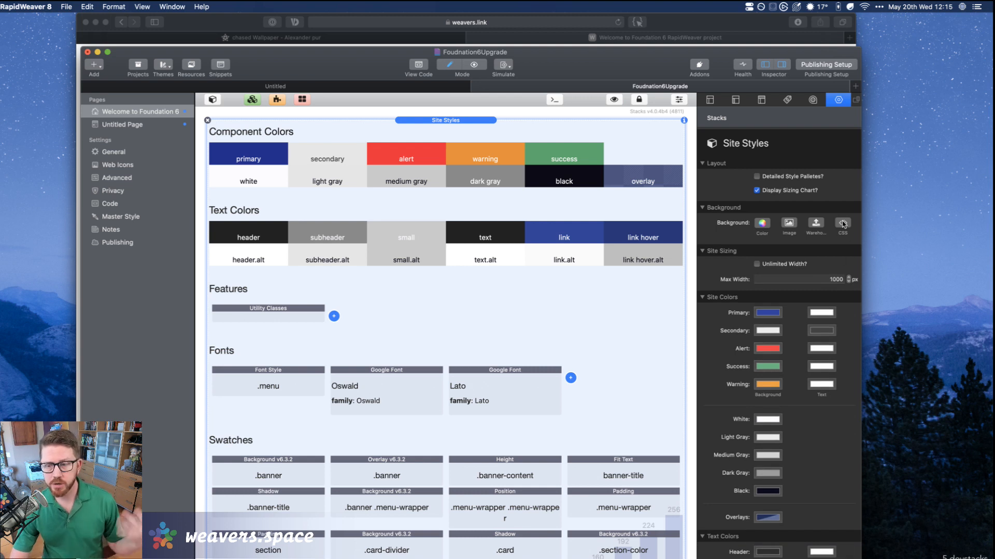
left_click(842, 223)
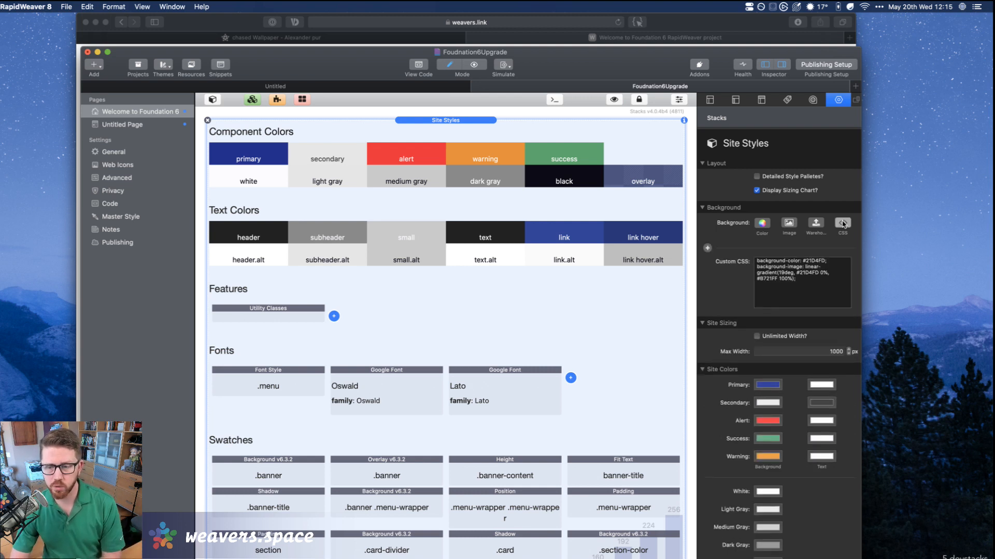
left_click(842, 223)
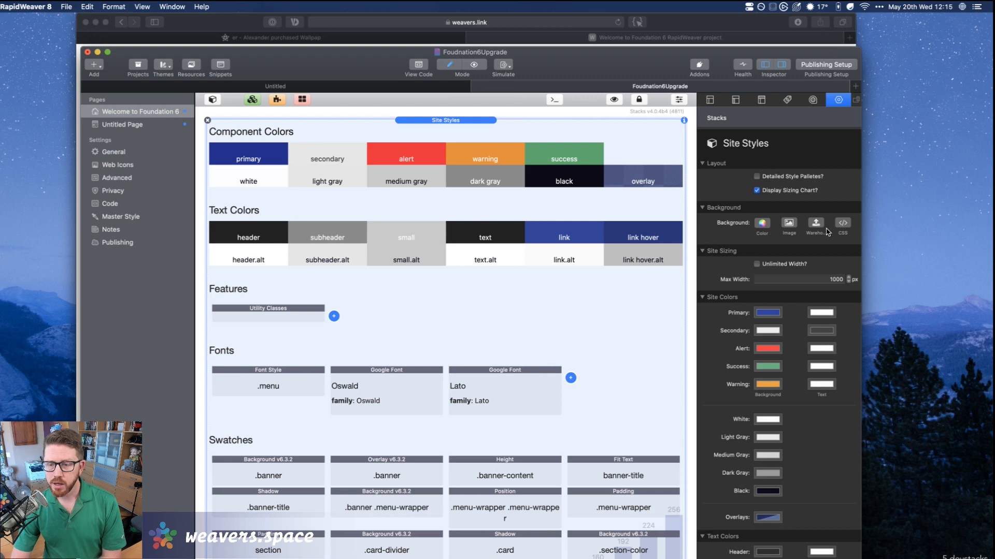
Show the stacks library and browse the Foundation 6 layout, navigation and text content stacks.
scroll(780, 308, "down", 5)
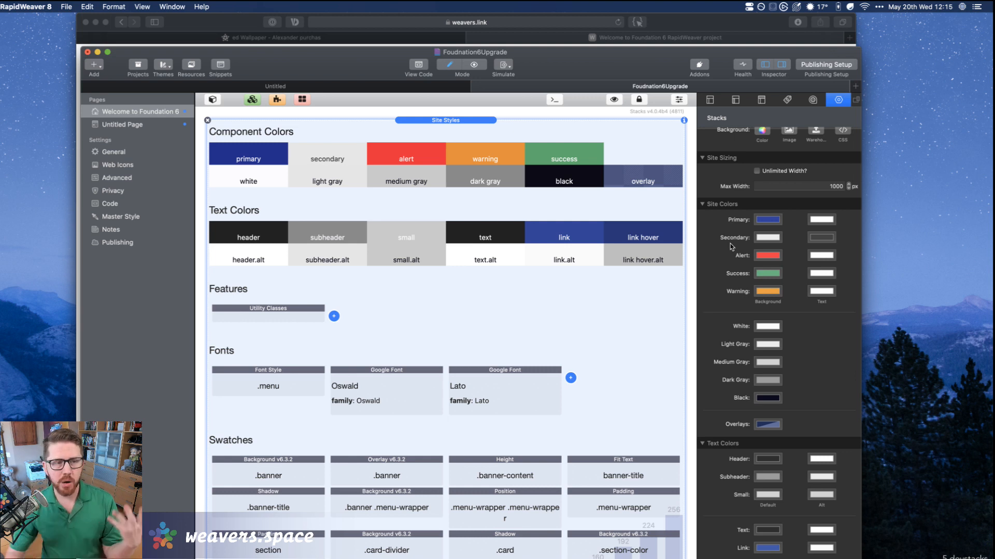
left_click(212, 100)
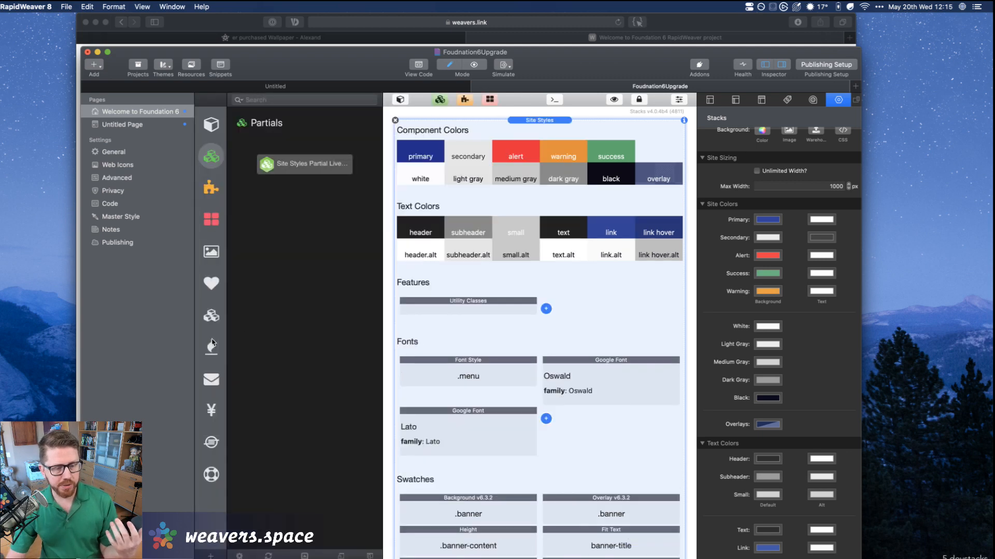
left_click(210, 410)
scroll(340, 303, "down", 5)
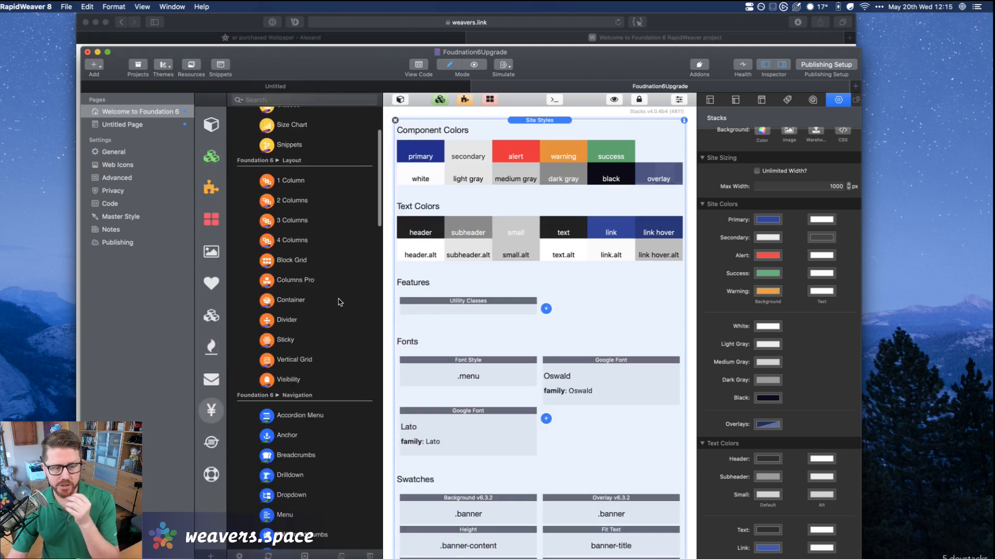
scroll(340, 302, "down", 5)
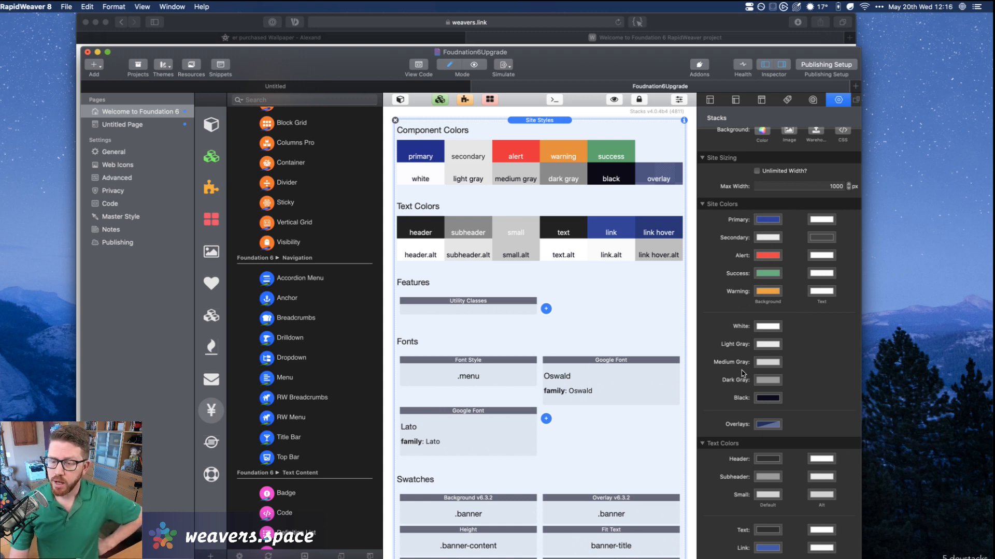
Examine the Site Styles text sizing and list styles, including the small, medium and large sizes for paragraph text.
scroll(738, 410, "down", 3)
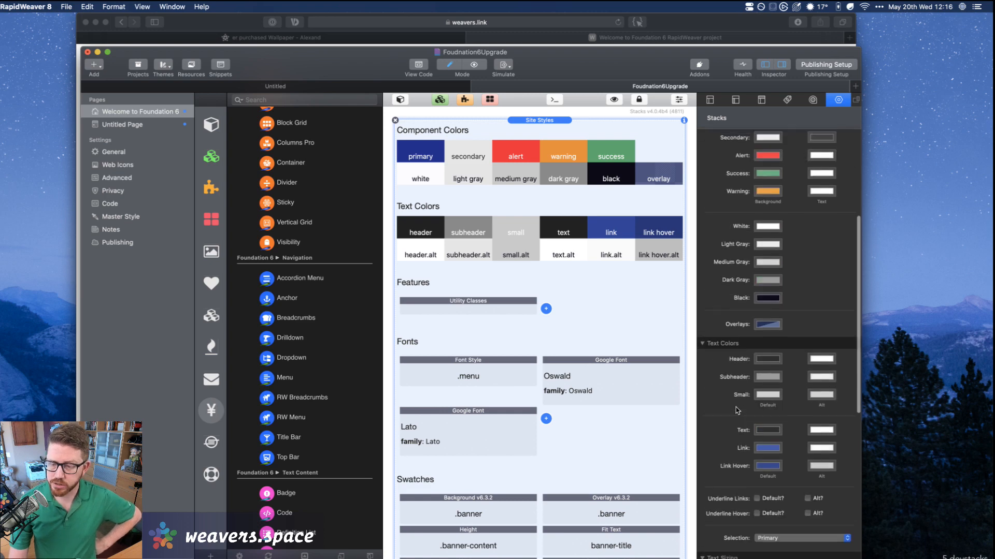
scroll(737, 411, "down", 4)
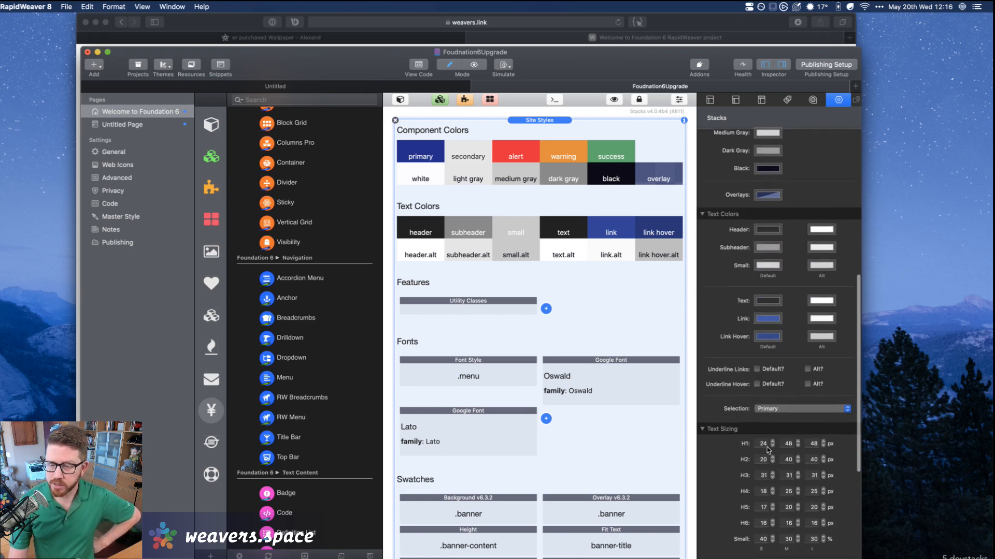
scroll(767, 448, "down", 3)
scroll(809, 417, "down", 2)
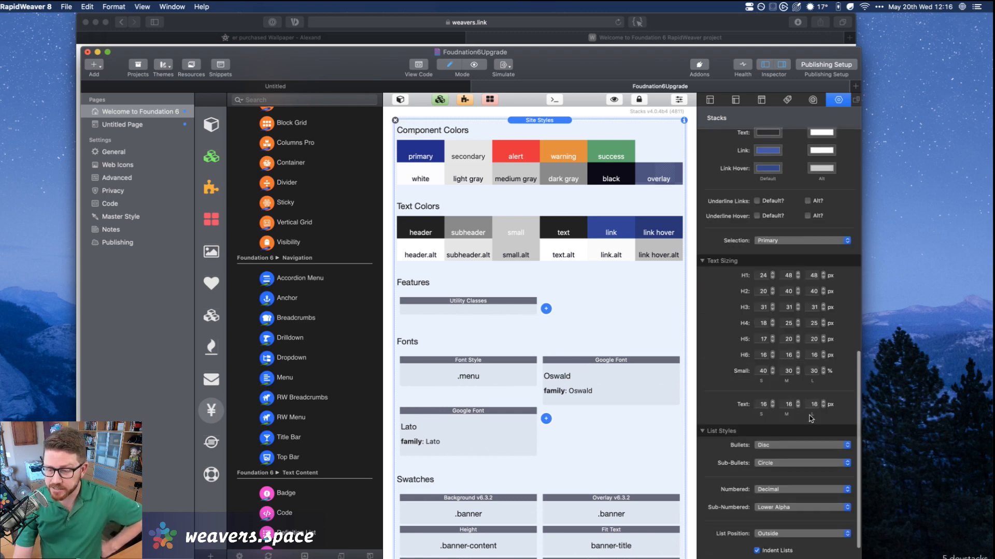
scroll(810, 419, "down", 1)
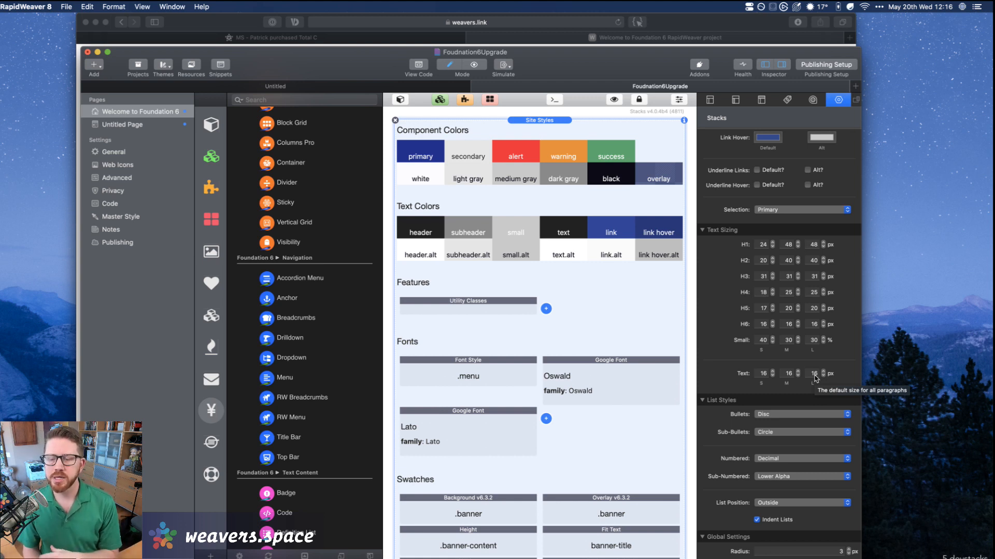
left_click(760, 375)
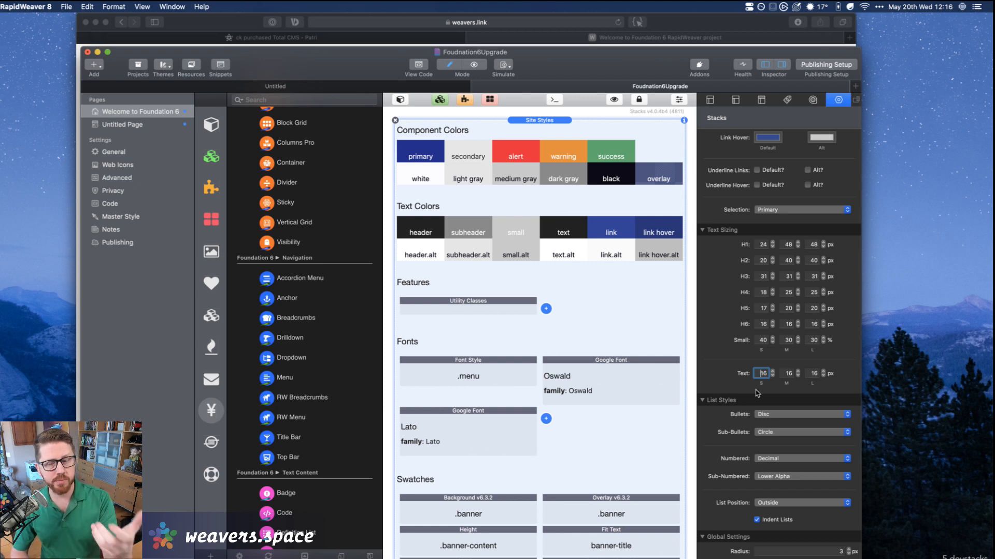
left_click(786, 374)
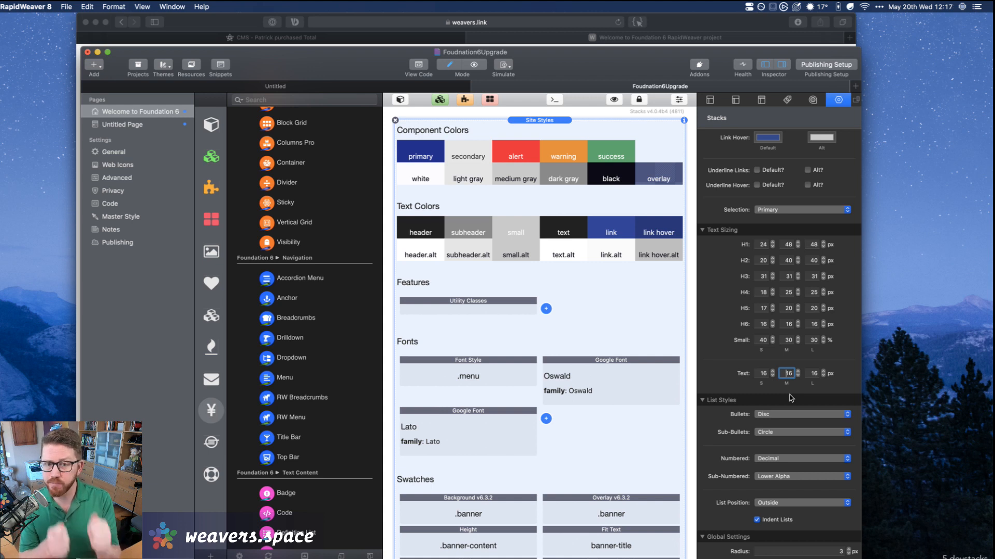
left_click(810, 376)
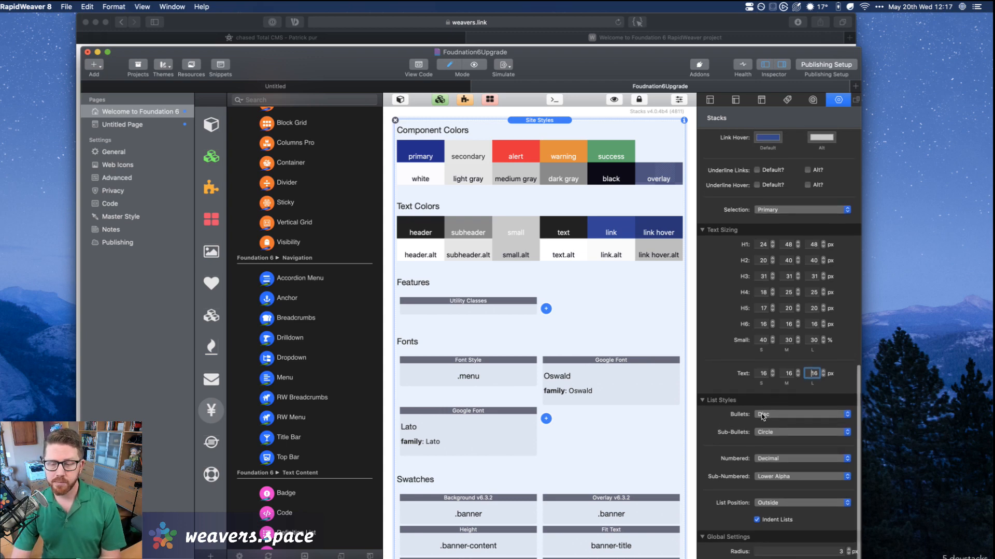
scroll(765, 379, "up", 12)
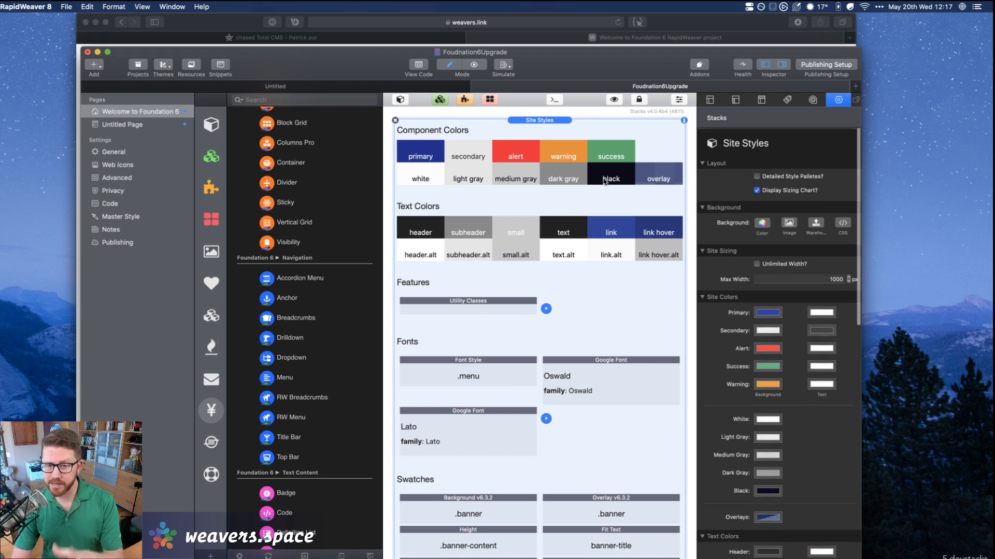
Hide the stacks library and look over the Features, Fonts and Swatches areas of Site Styles.
scroll(552, 216, "down", 5)
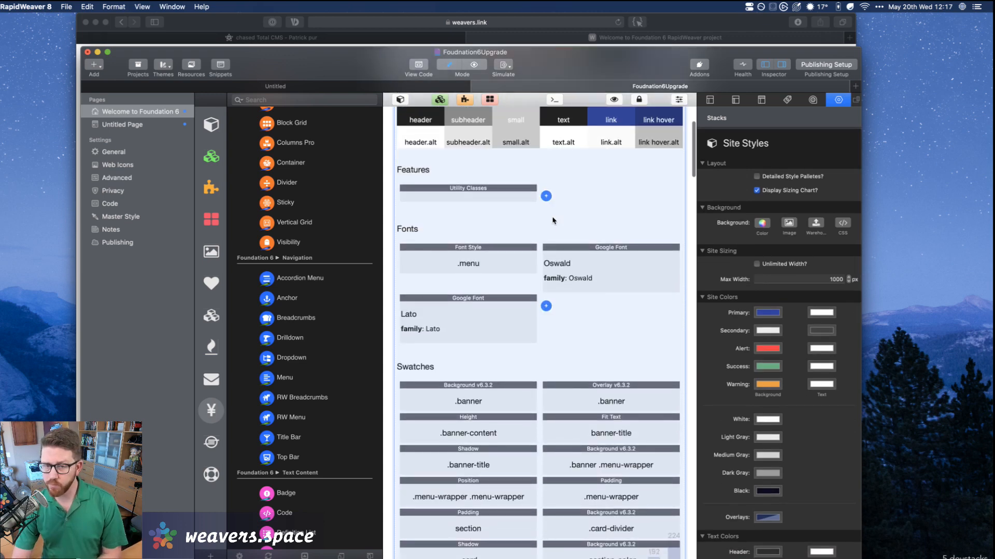
scroll(552, 220, "down", 5)
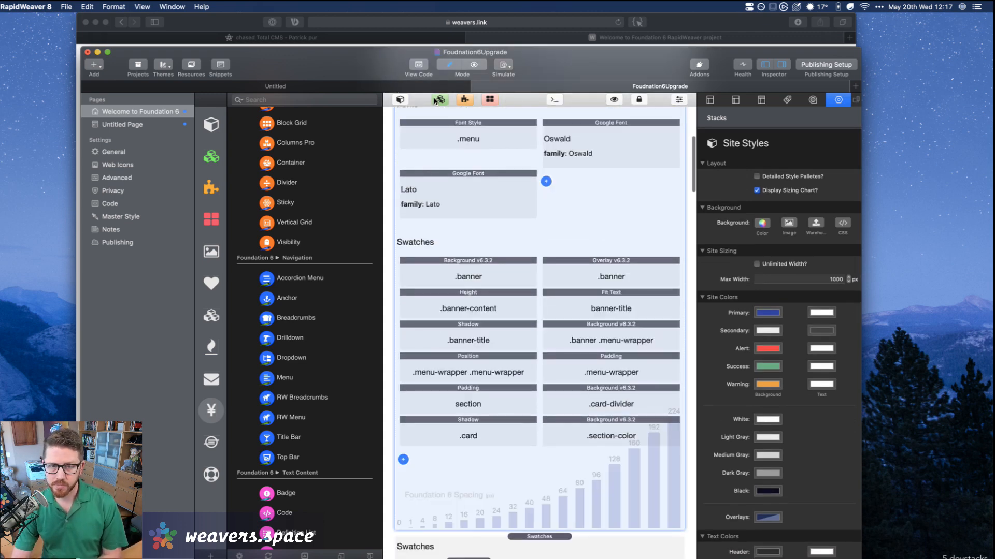
left_click(396, 99)
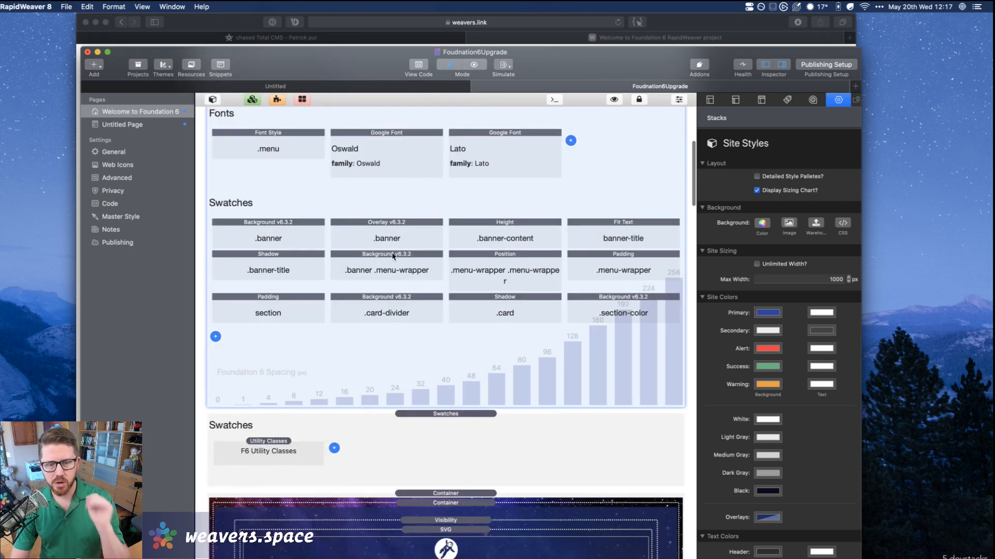
scroll(434, 240, "up", 7)
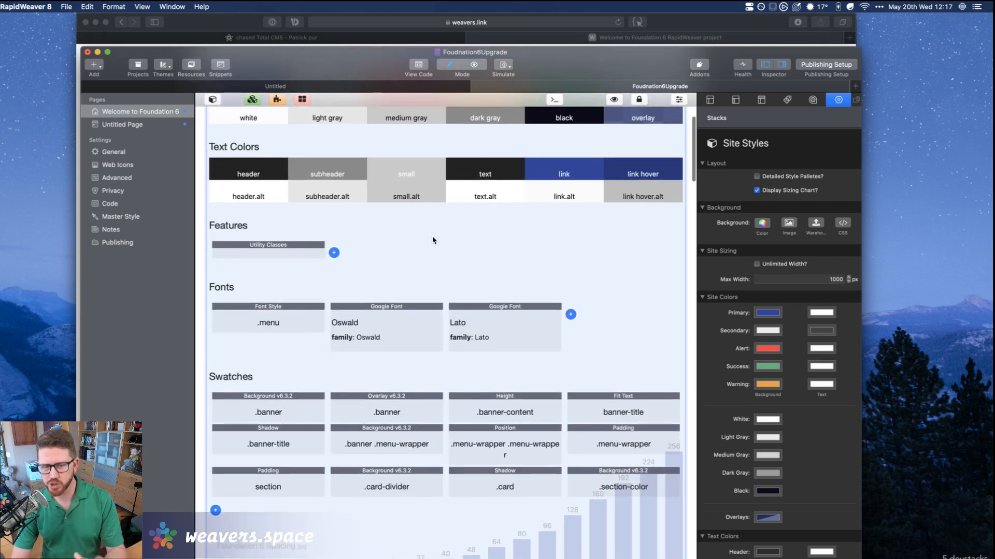
scroll(433, 238, "up", 2)
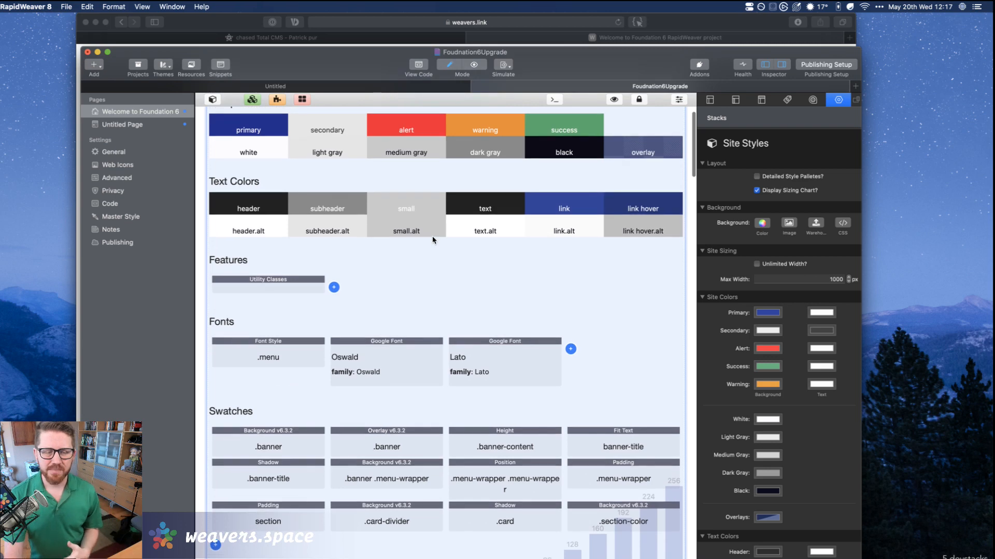
scroll(432, 235, "down", 5)
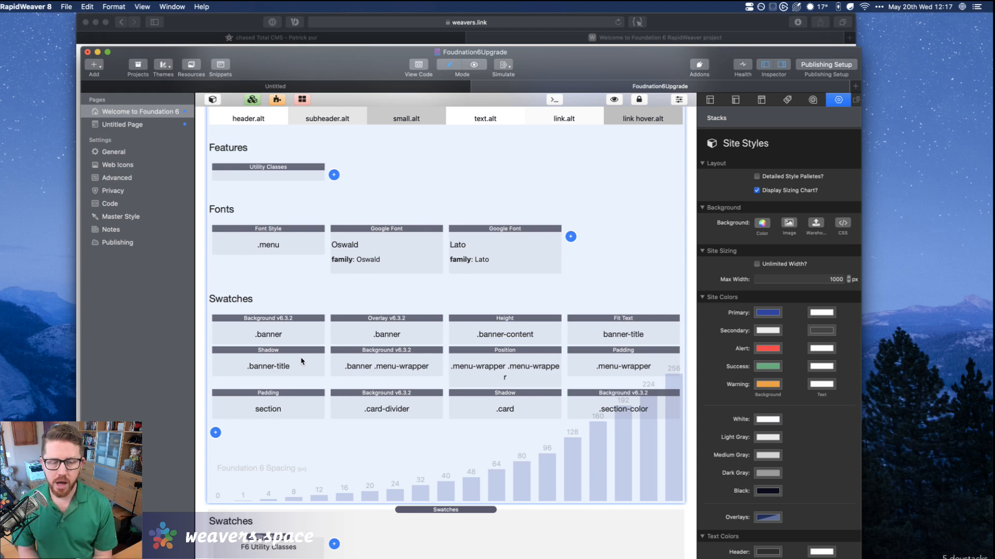
Select the .banner Background swatch, expand its image preview and examine the neighboring swatches.
left_click(301, 342)
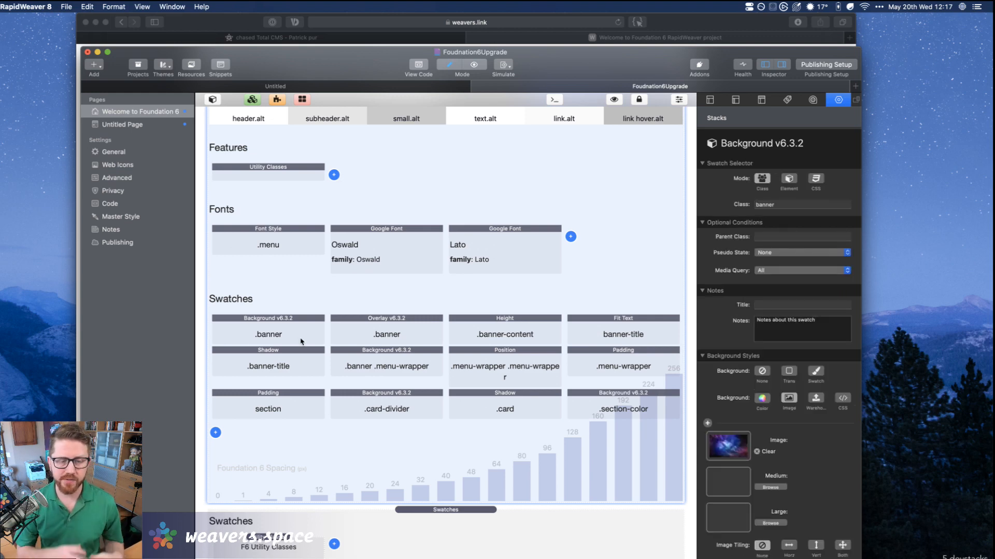
left_click(301, 341)
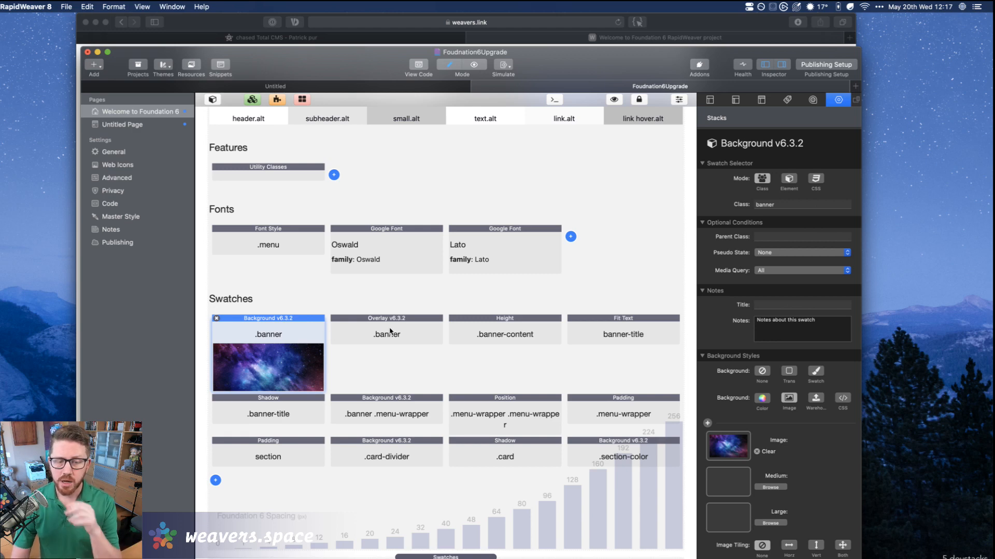
scroll(389, 332, "down", 3)
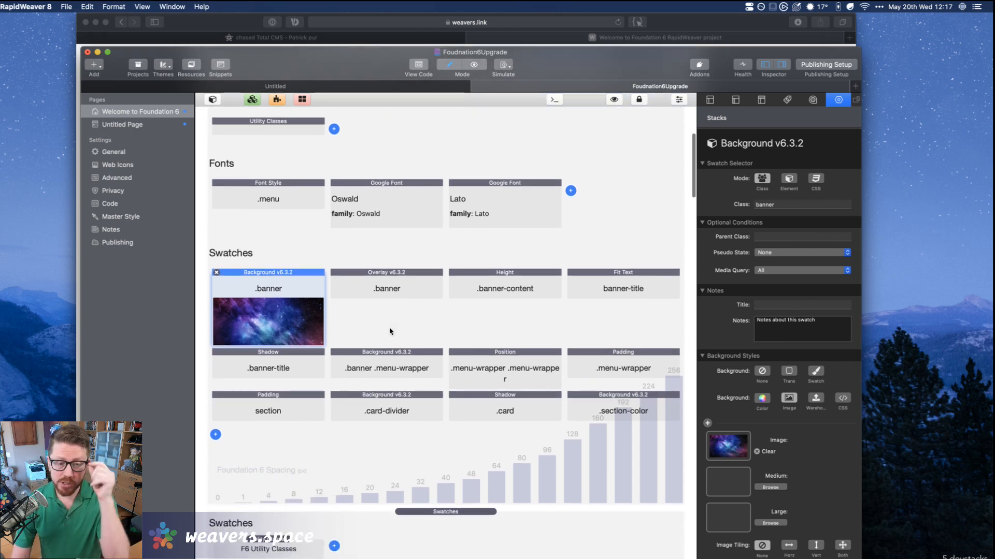
scroll(390, 331, "down", 5)
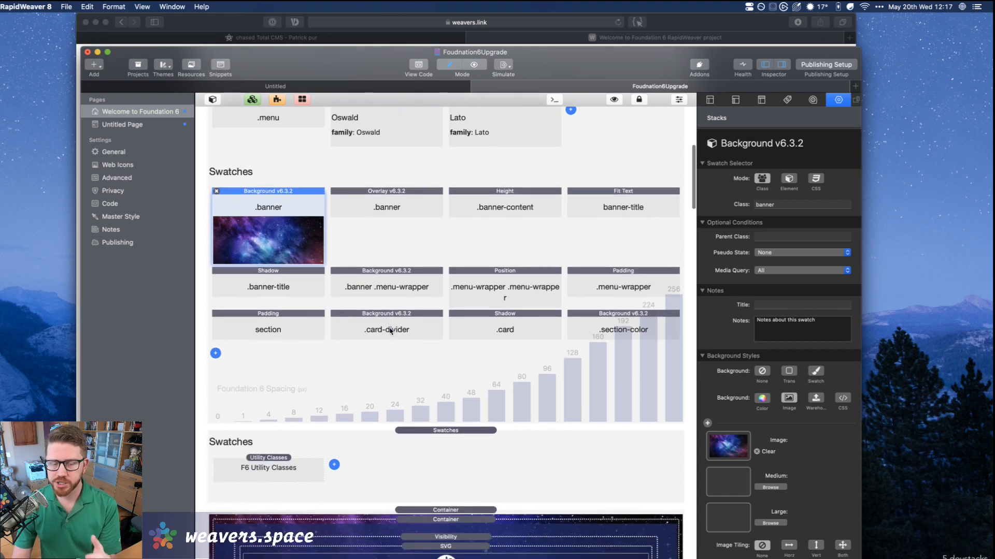
scroll(389, 332, "down", 5)
scroll(393, 257, "up", 2)
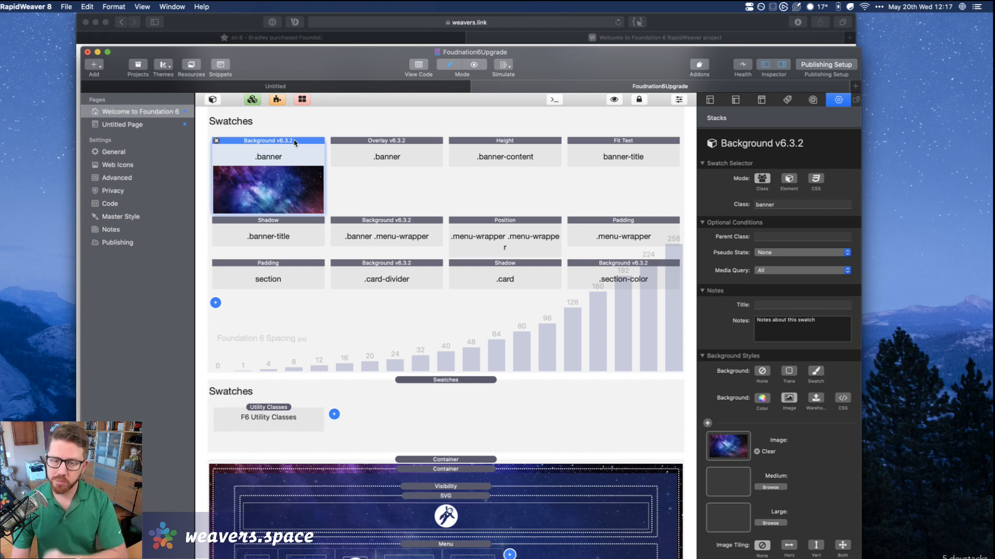
Examine the .banner Overlay swatch and look over the page's banner, two-column and card content.
left_click(403, 203)
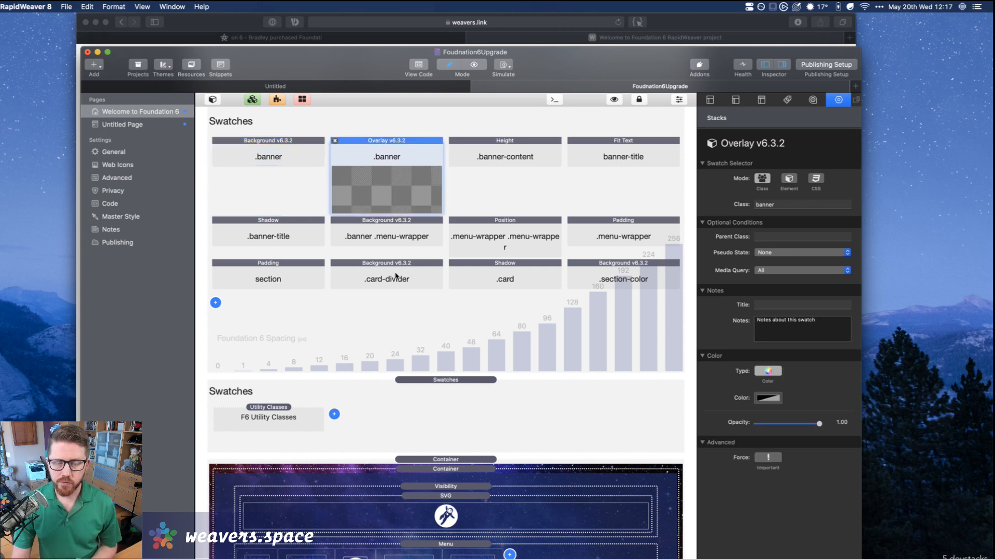
left_click(382, 405)
scroll(381, 404, "down", 20)
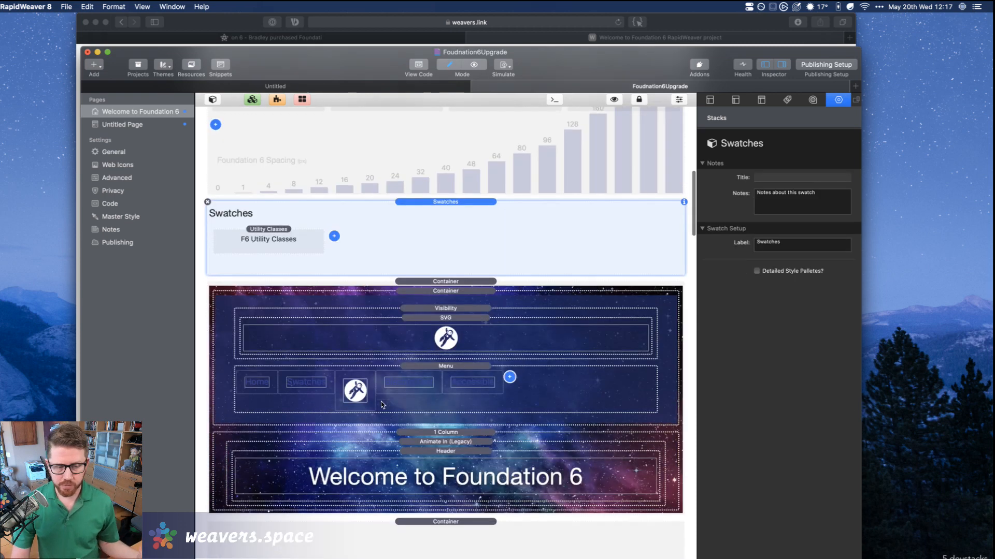
scroll(380, 402, "down", 10)
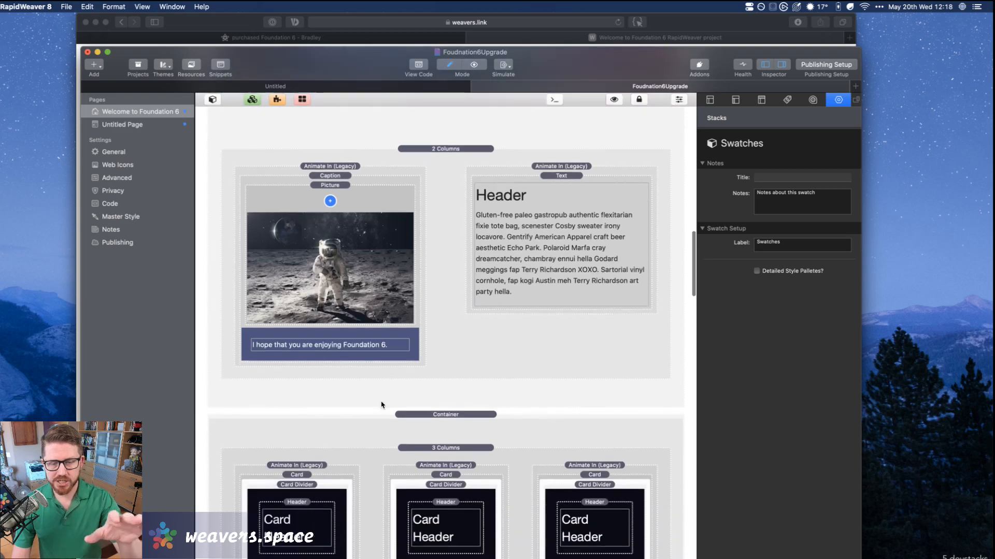
scroll(382, 405, "down", 5)
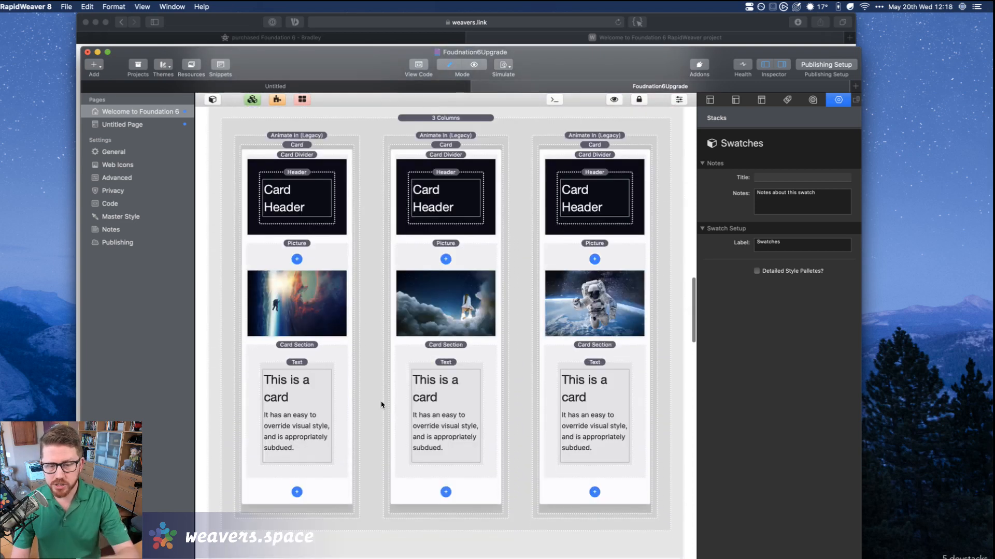
Review the Site Styles swatches and inspect the settings of the third card's Card Divider.
scroll(381, 405, "up", 20)
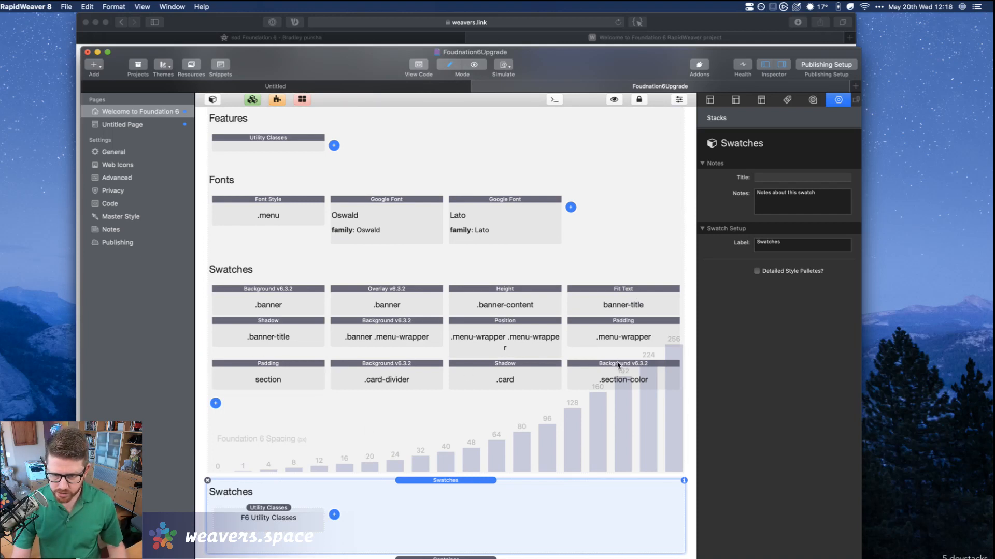
scroll(539, 331, "down", 15)
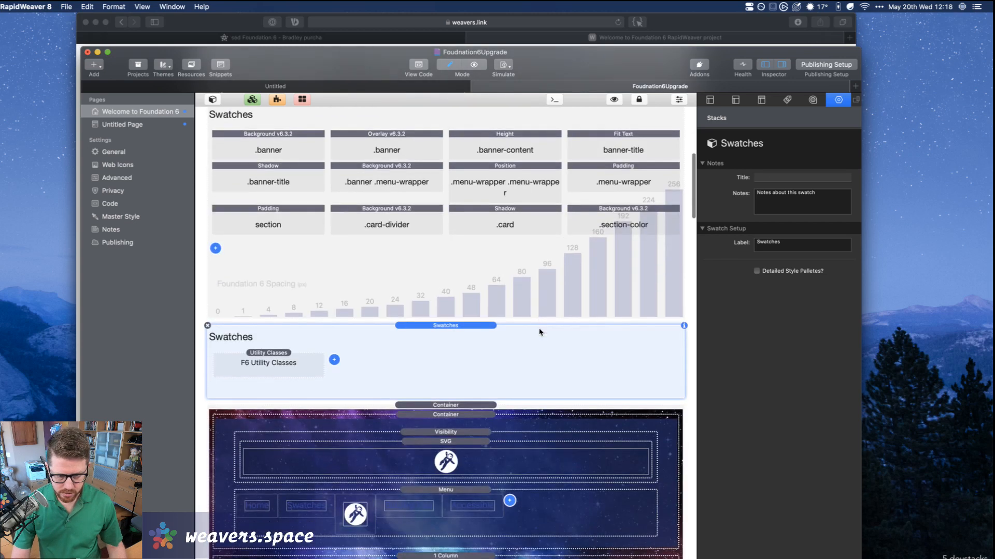
scroll(538, 332, "down", 5)
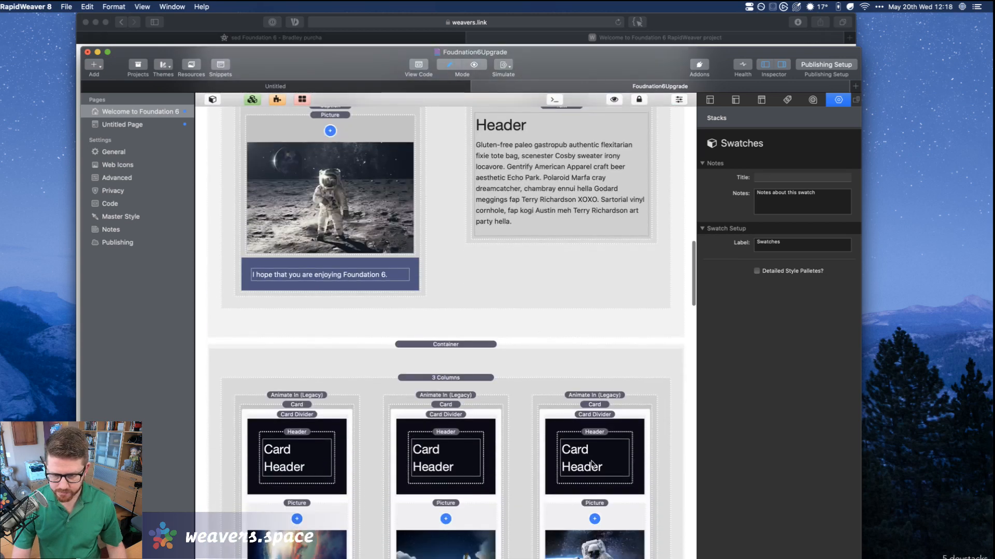
left_click(594, 422)
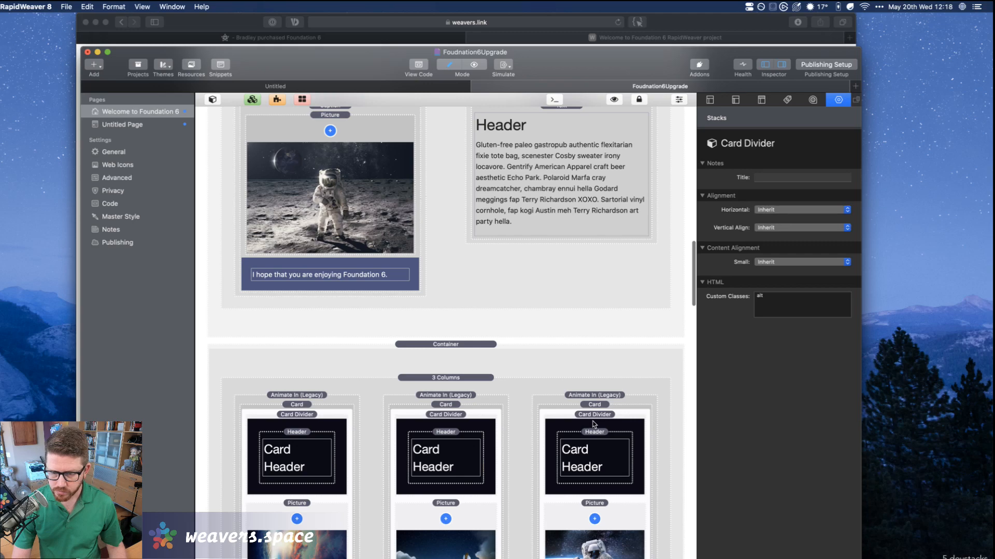
left_click(590, 414)
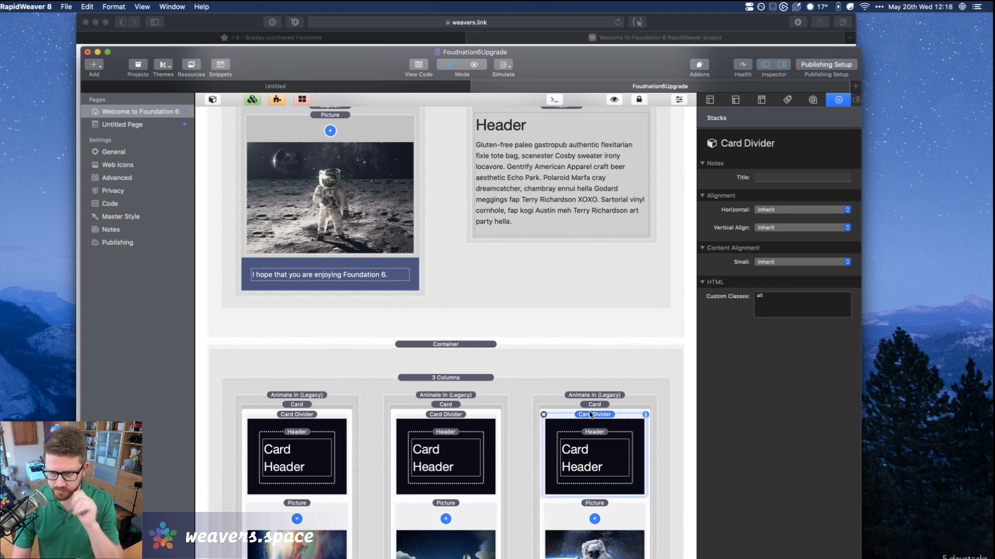
Examine the settings of the .card Shadow swatch and the .section-color Background swatch.
scroll(570, 402, "up", 15)
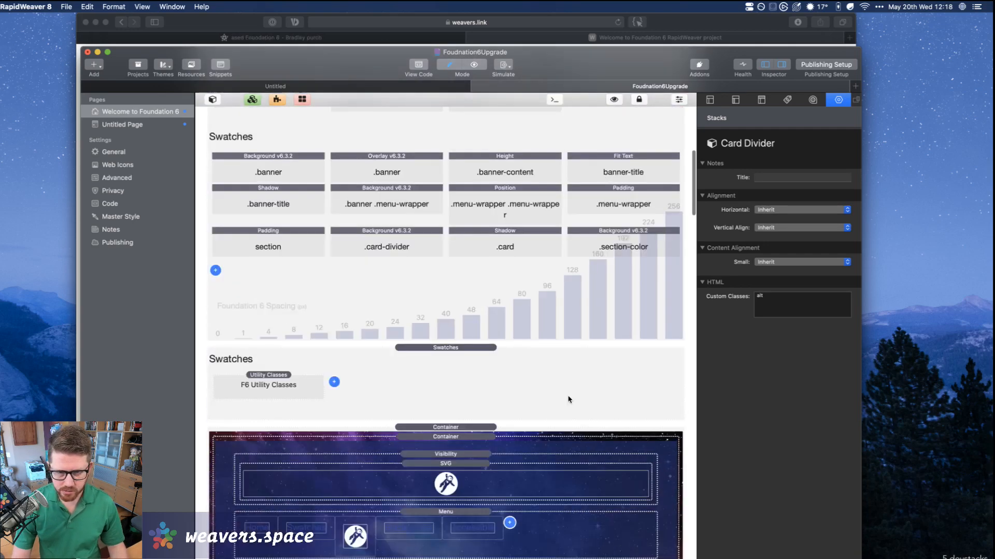
left_click(512, 242)
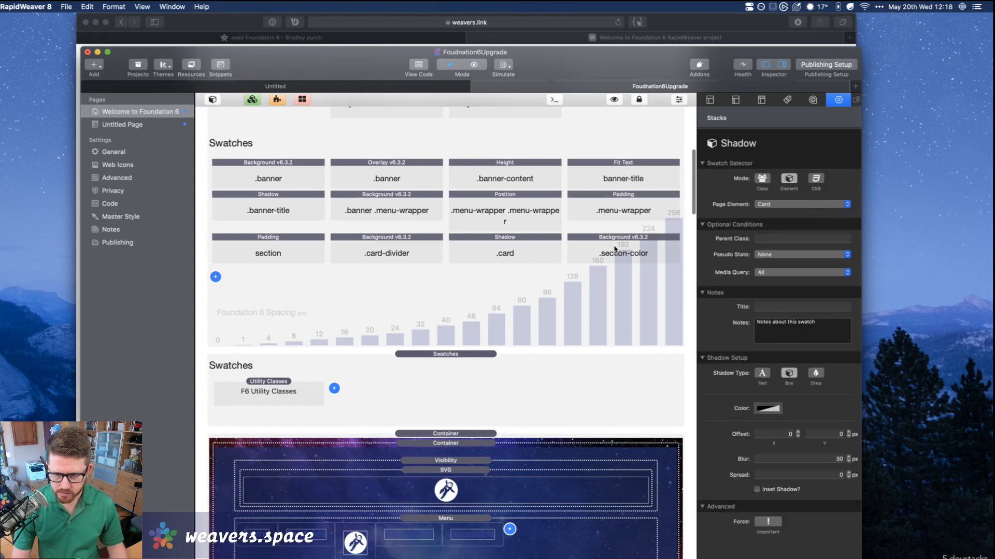
left_click(616, 248)
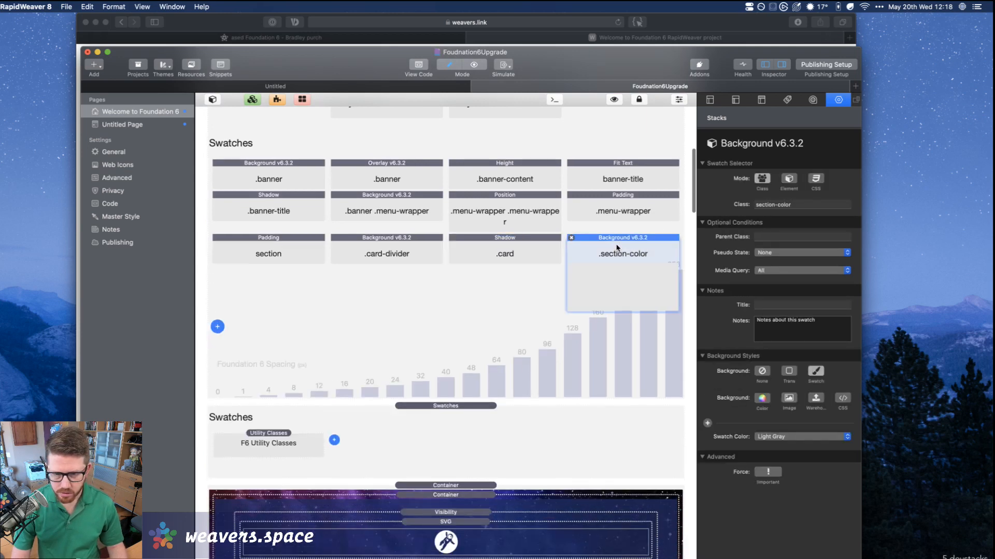
Switch the .card-divider Background swatch from a site swatch color to a custom color and set it to web-safe 333333.
left_click(403, 241)
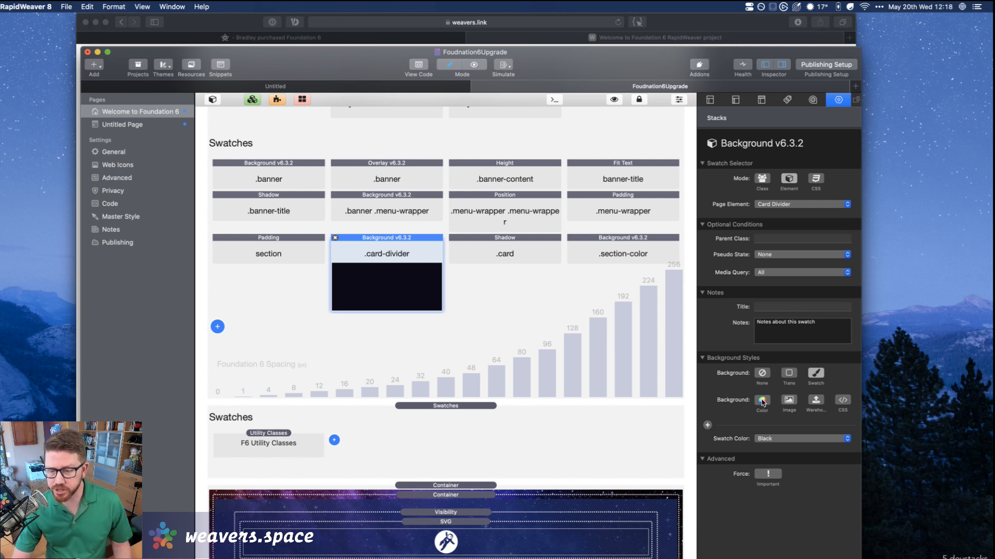
left_click(765, 438)
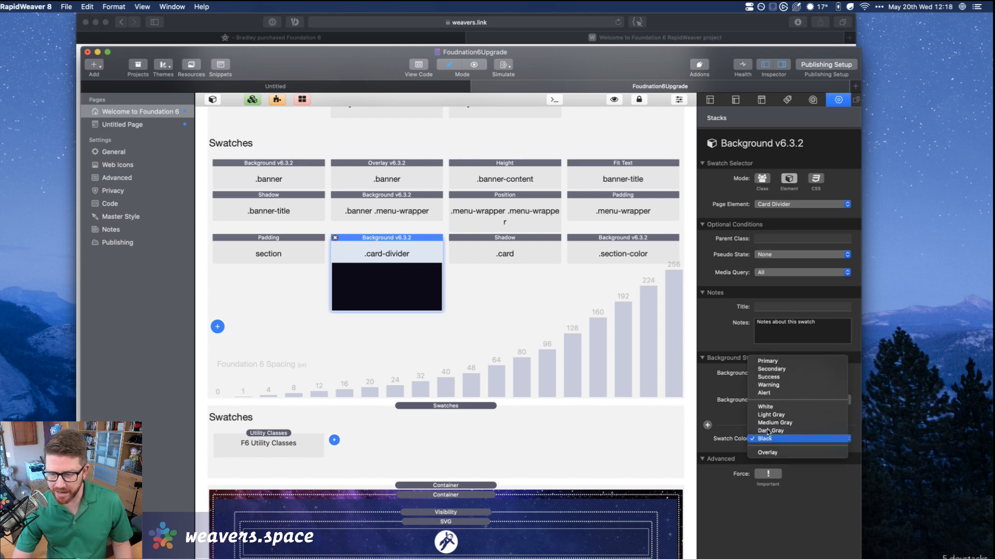
left_click(739, 427)
left_click(816, 373)
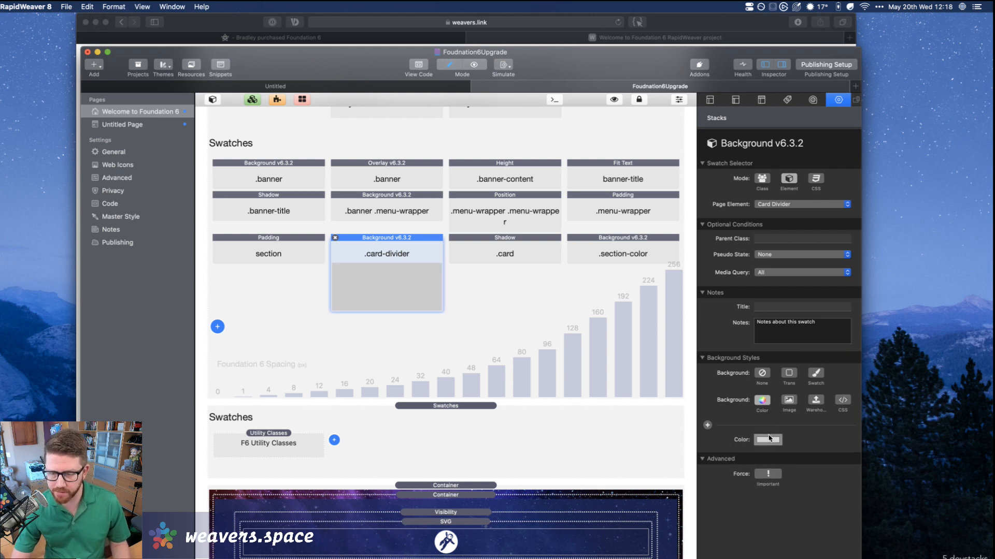
left_click(767, 439)
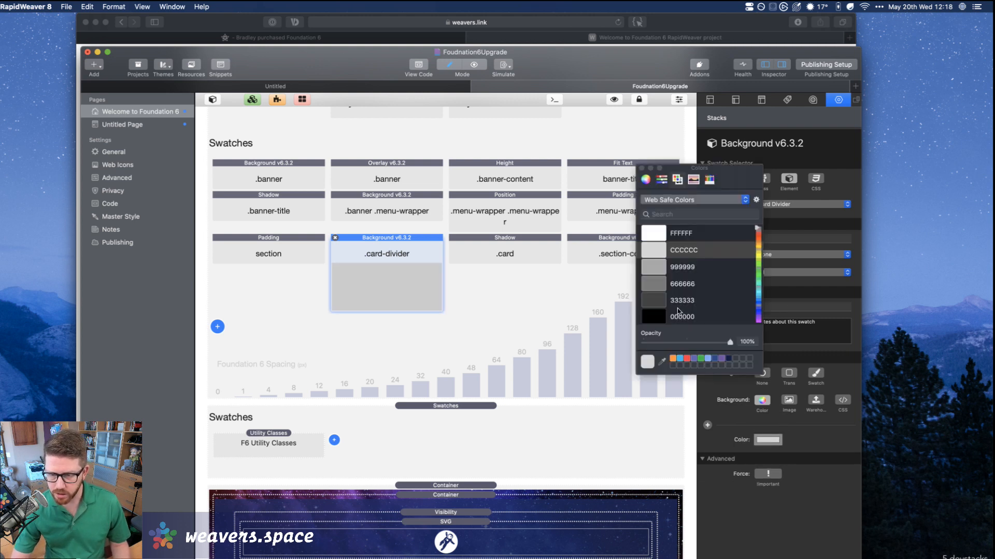
left_click(653, 283)
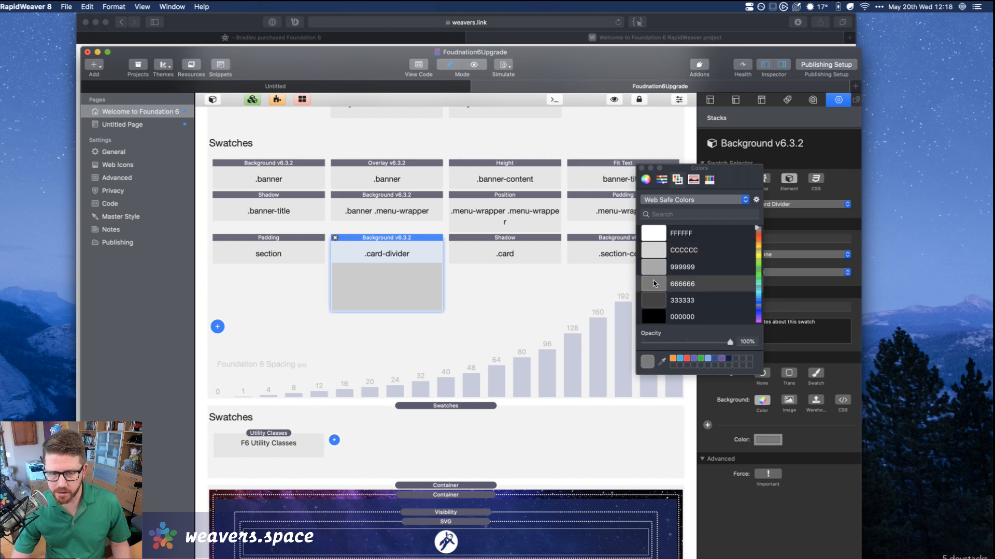
left_click(654, 300)
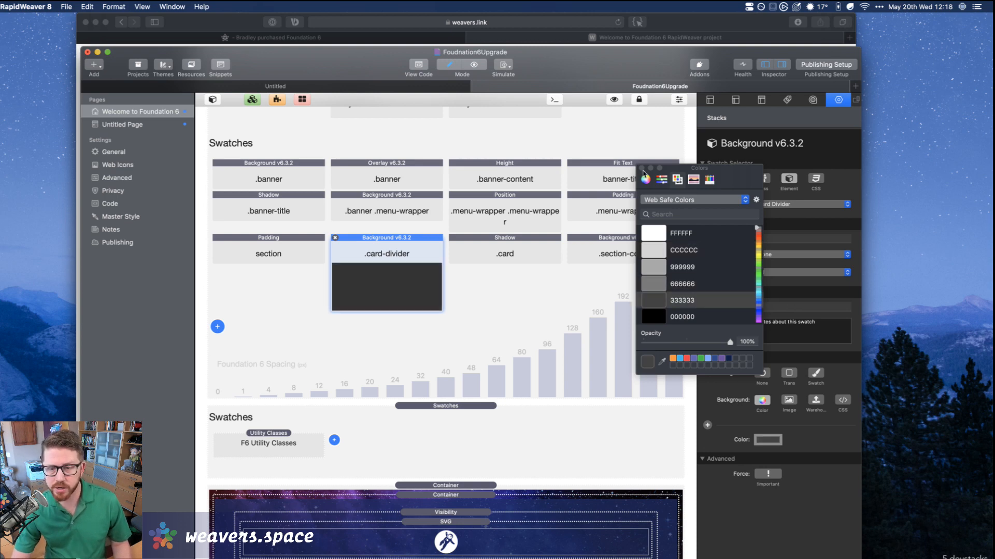
left_click(642, 169)
Check the header background on the page's cards, inspect the middle Card Divider and reselect the .card-divider Background swatch.
scroll(551, 291, "down", 5)
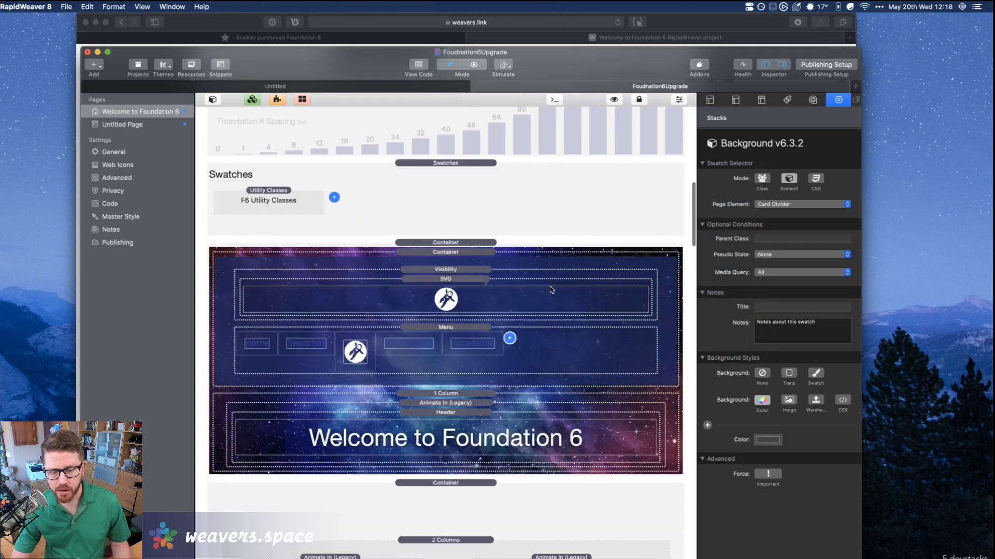
scroll(551, 290, "down", 15)
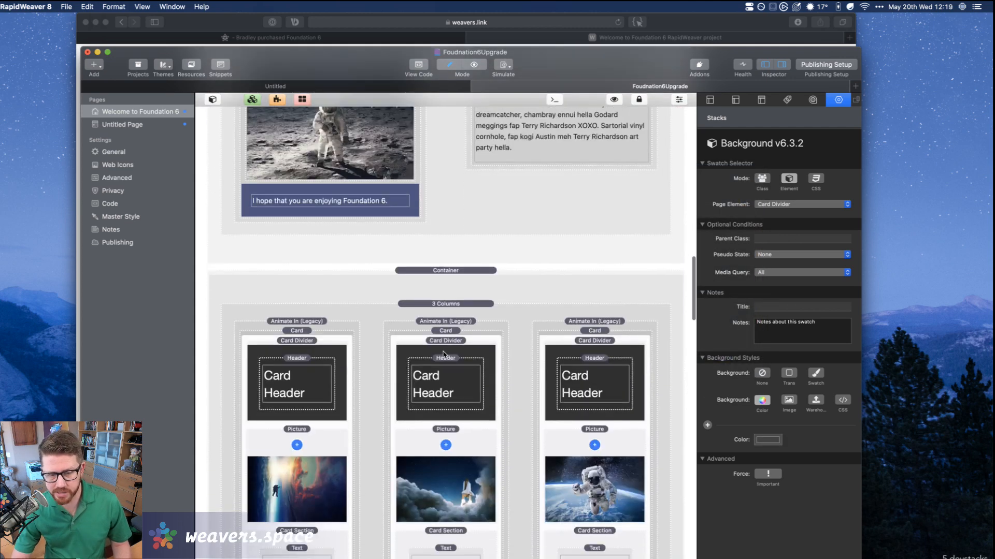
left_click(440, 347)
scroll(440, 346, "down", 1)
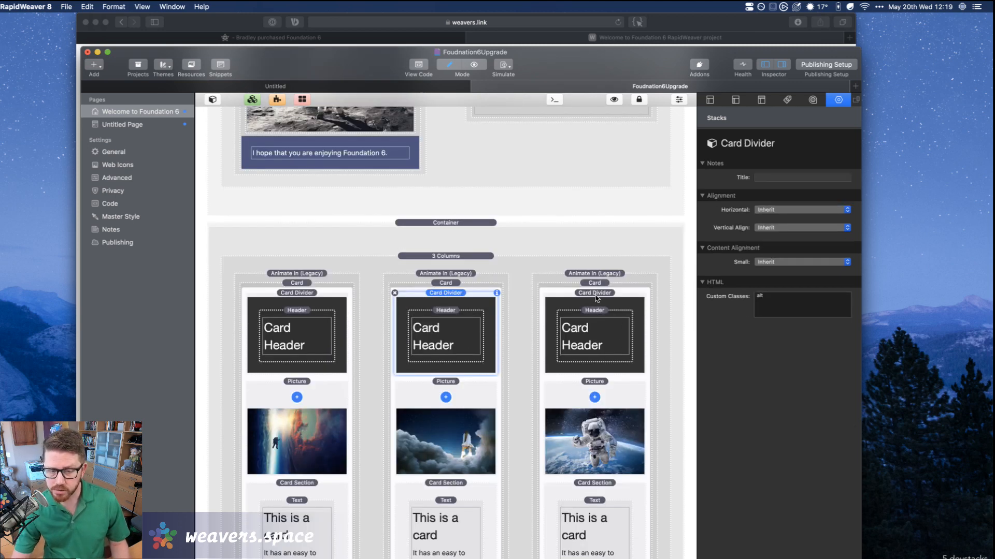
scroll(595, 297, "up", 5)
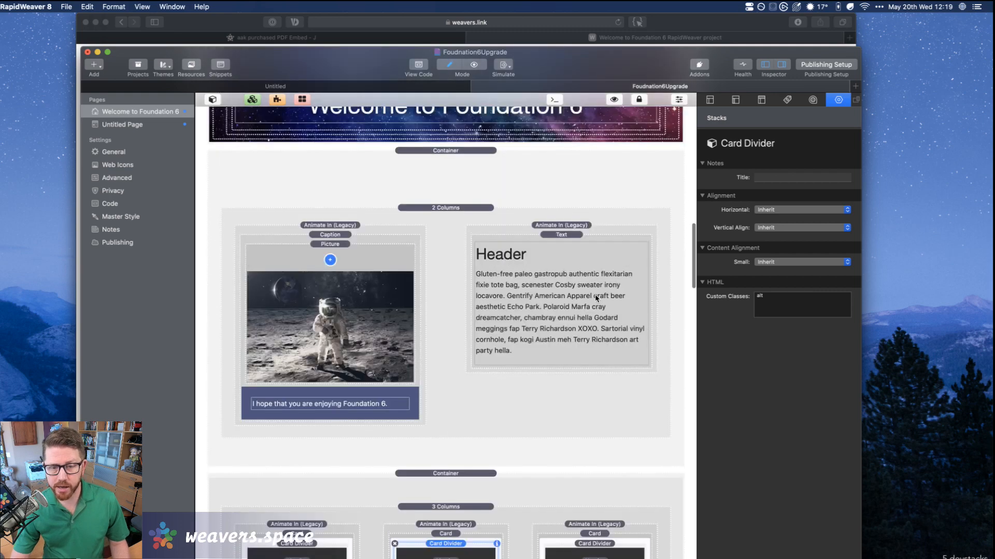
scroll(595, 297, "up", 8)
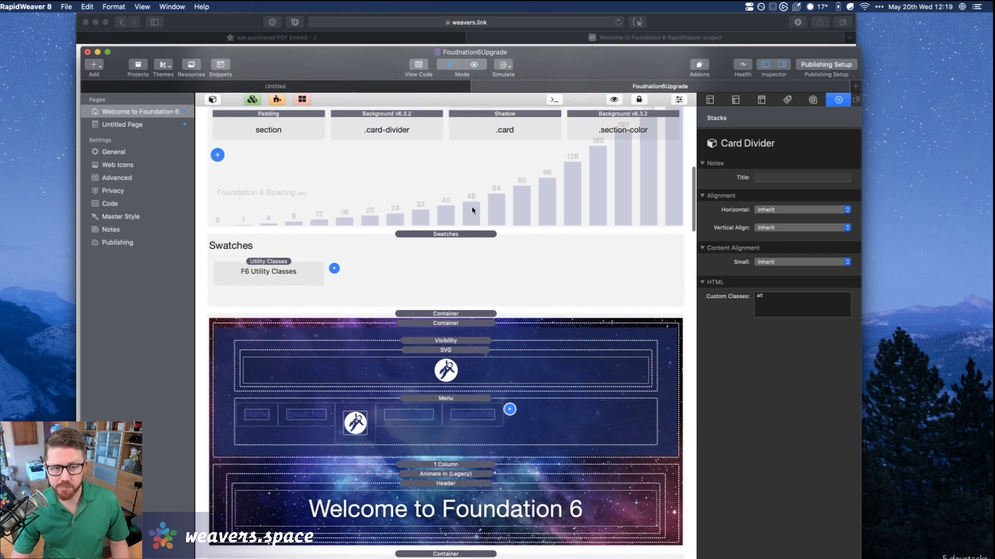
scroll(471, 209, "up", 2)
left_click(372, 236)
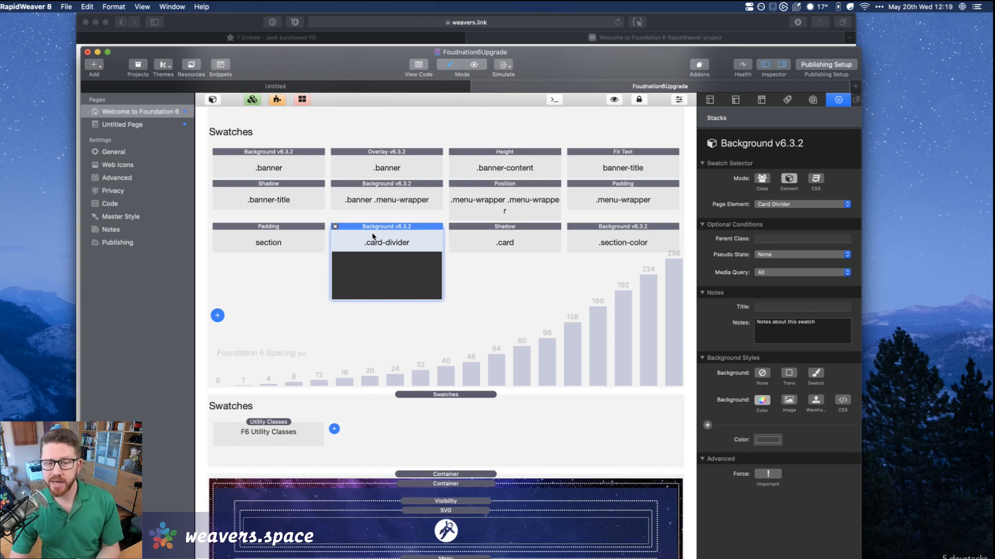
Inspect the Card Divider settings of the first, second and third cards in the three-column section.
scroll(372, 247, "down", 15)
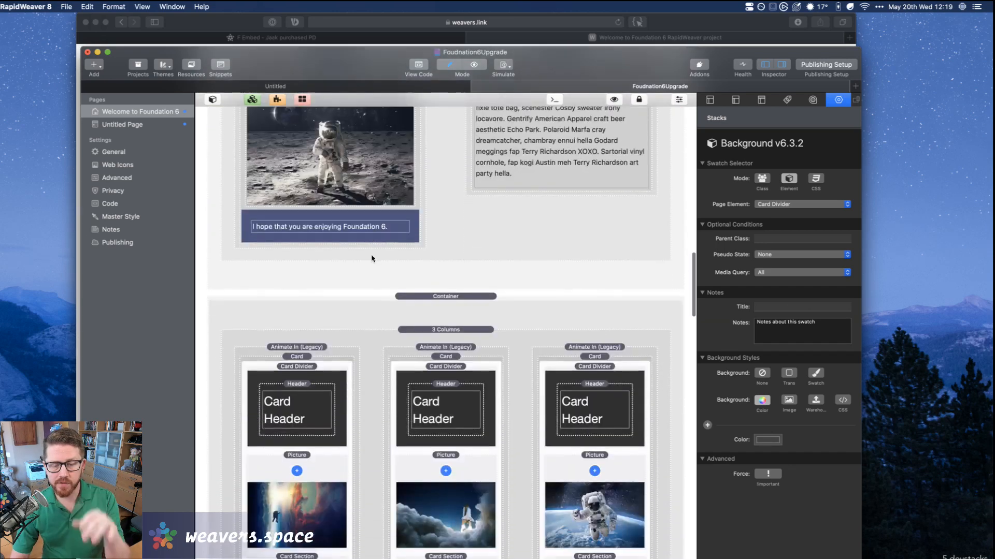
left_click(302, 355)
scroll(305, 347, "down", 2)
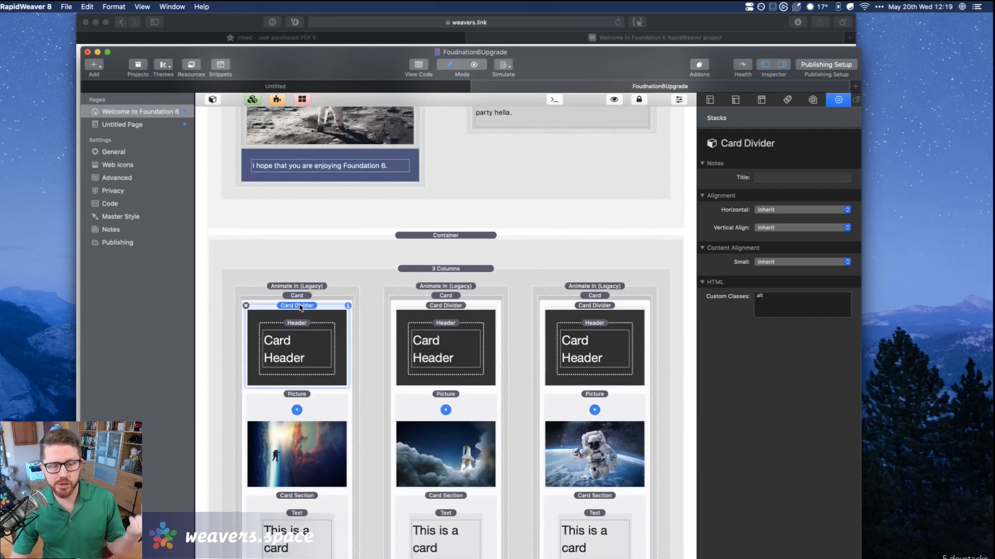
left_click(450, 309)
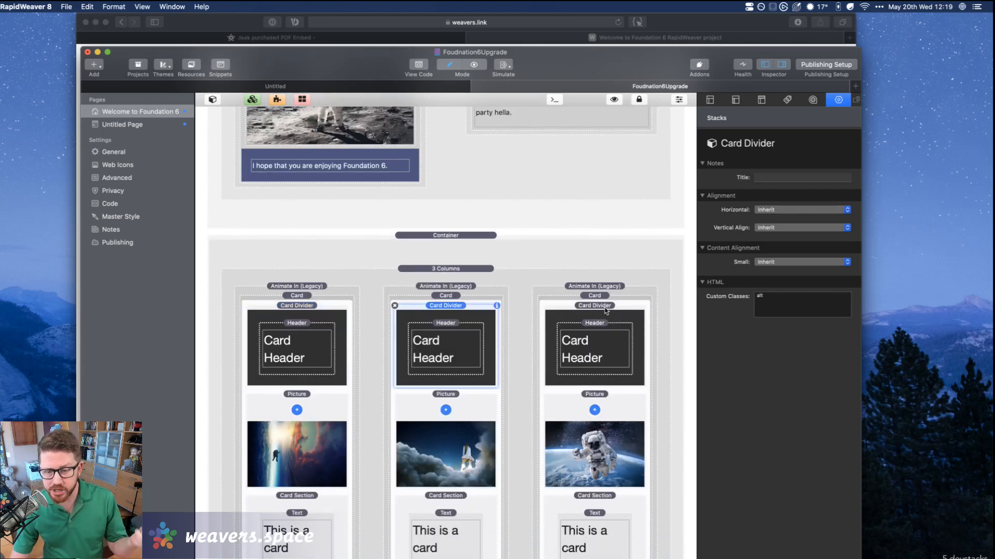
left_click(606, 309)
left_click(472, 308)
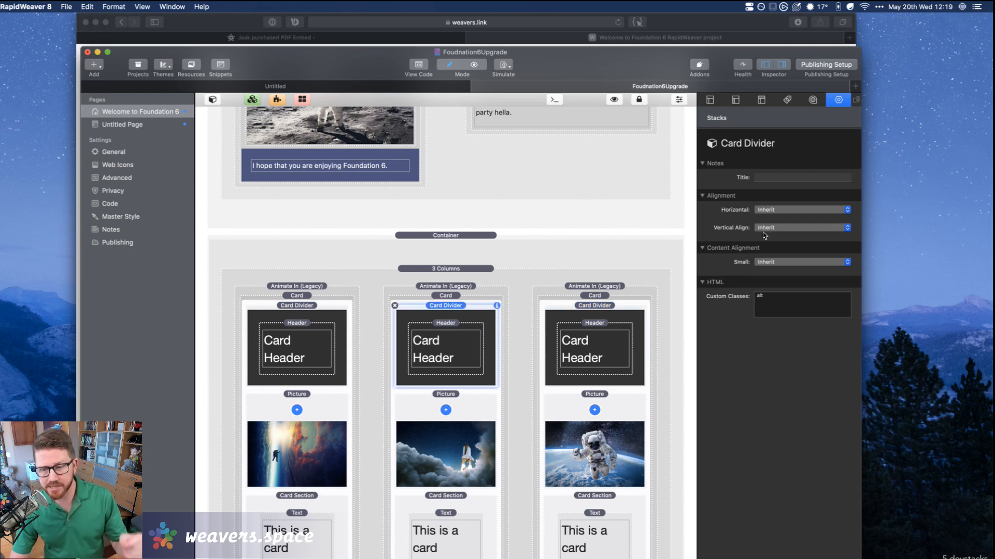
Return to the Site Styles Swatches area and look over the swatch types that can be added, without adding one.
scroll(563, 226, "up", 2)
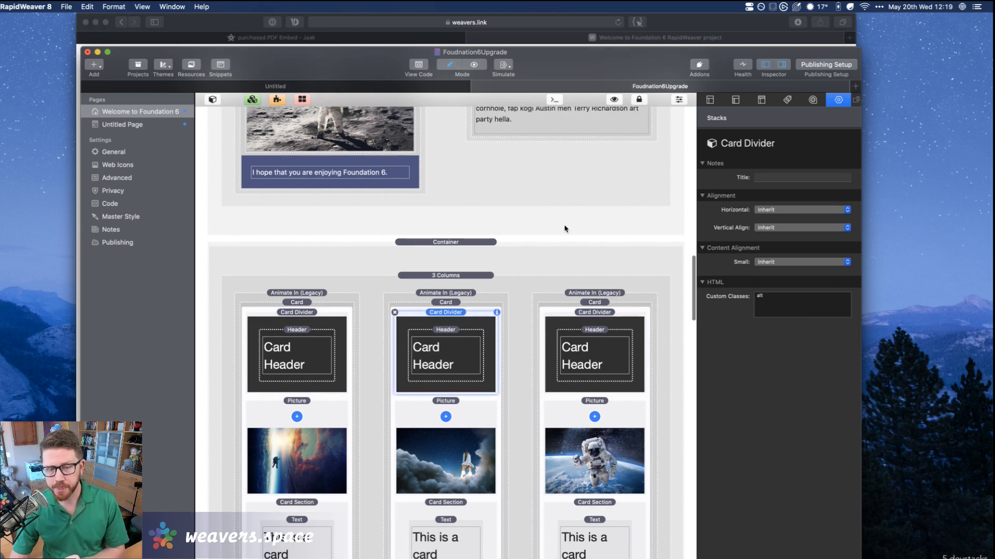
scroll(564, 226, "up", 20)
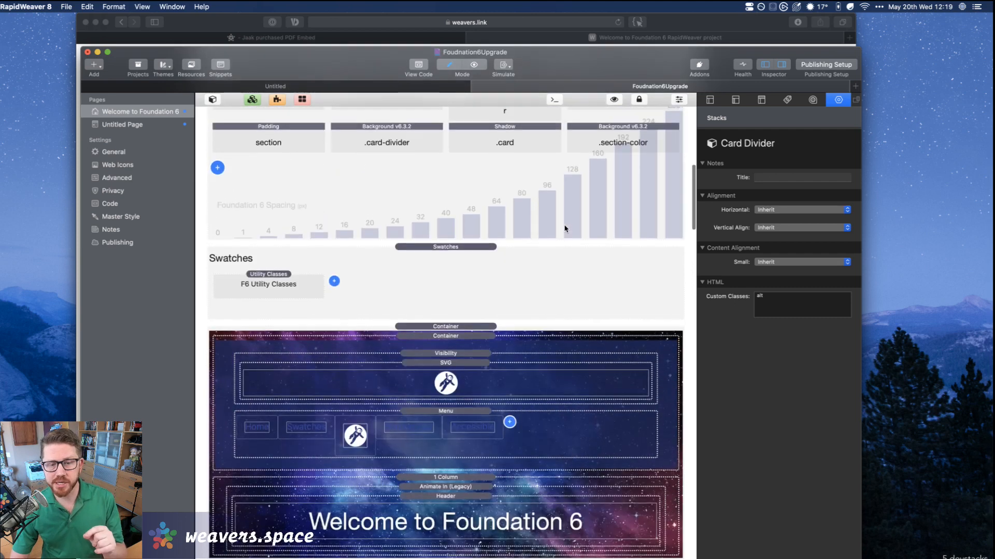
scroll(565, 228, "up", 3)
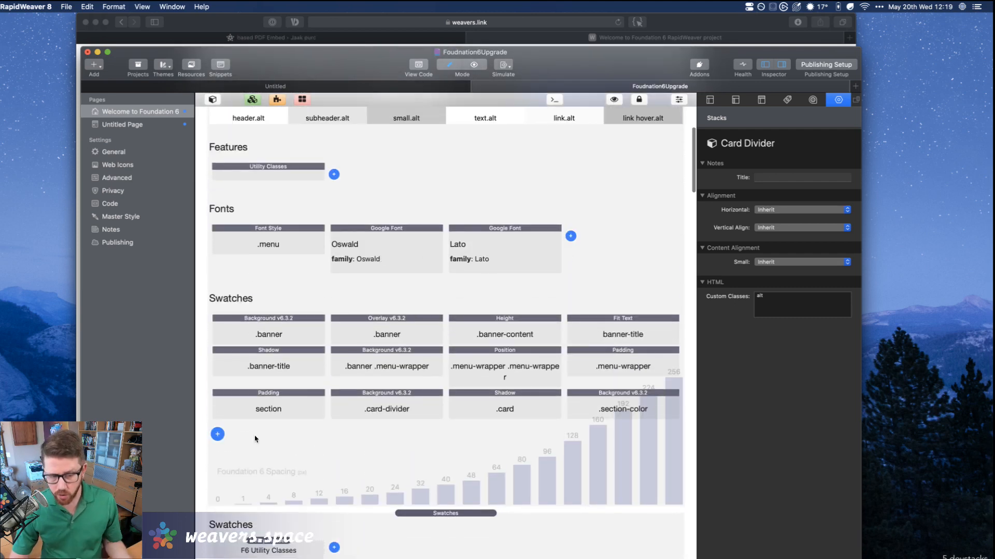
left_click(218, 435)
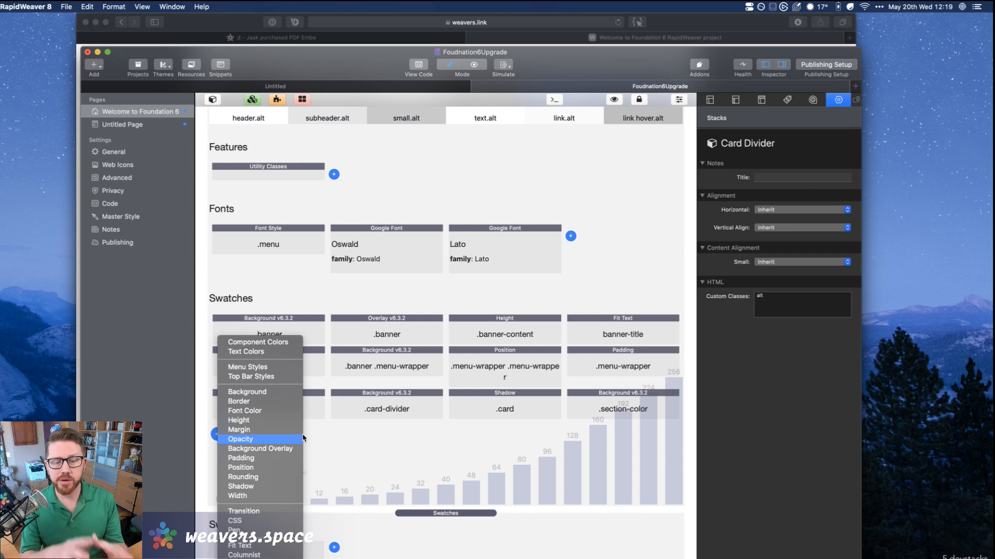
left_click(441, 456)
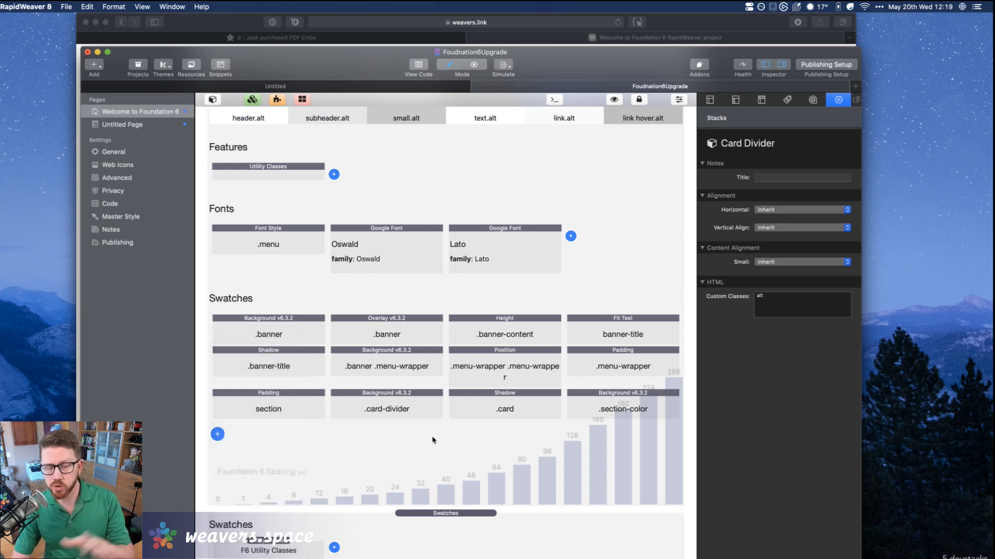
View the .card-divider Background swatch settings and the overall Site Styles settings.
left_click(424, 405)
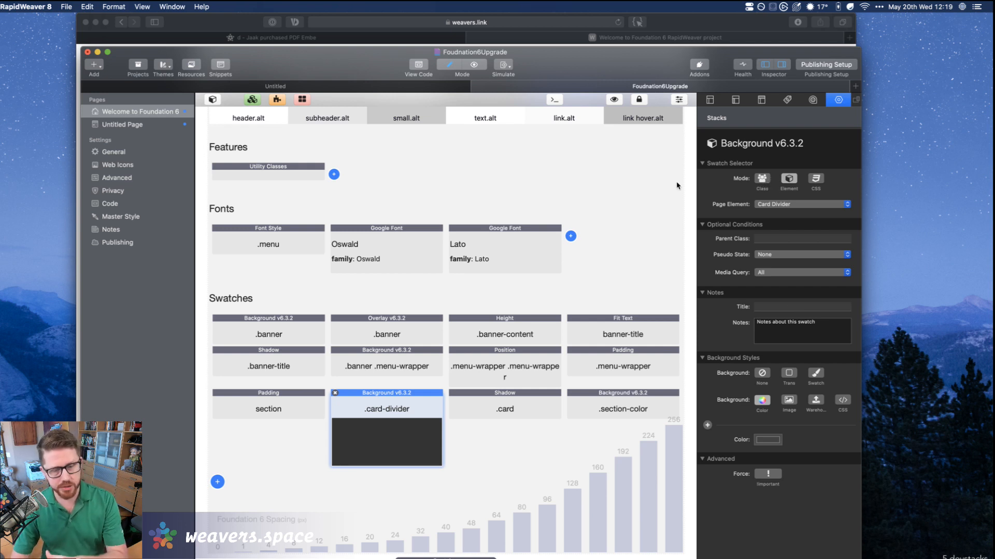
left_click(420, 288)
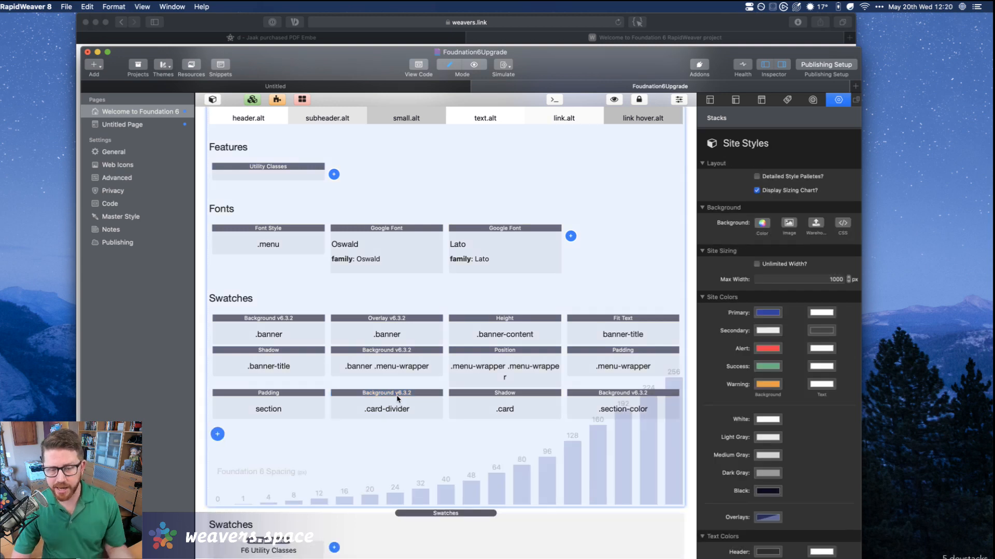
View the settings of the .banner Overlay and .banner Background swatches, checking the class name targeted by the Background swatch.
scroll(398, 399, "down", 4)
scroll(397, 398, "down", 4)
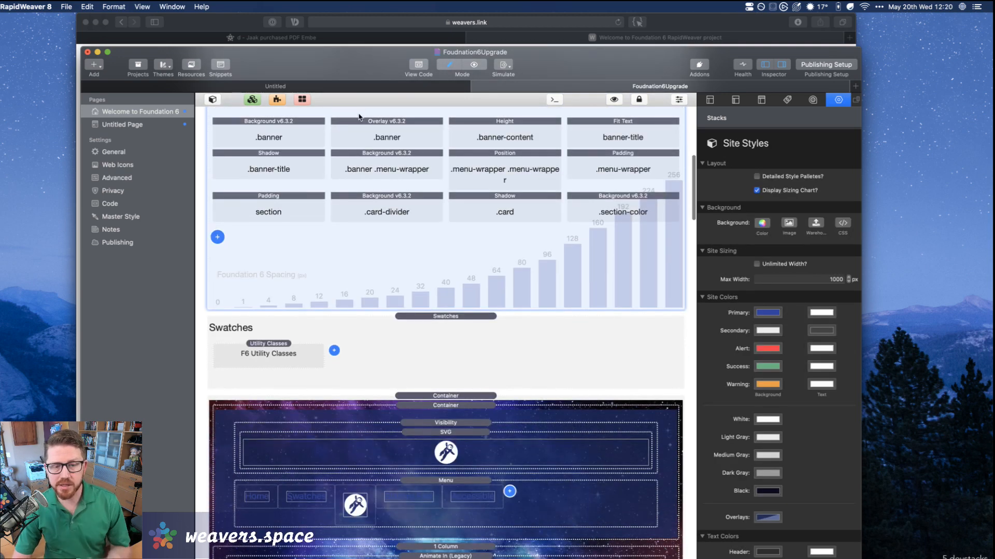
left_click(379, 134)
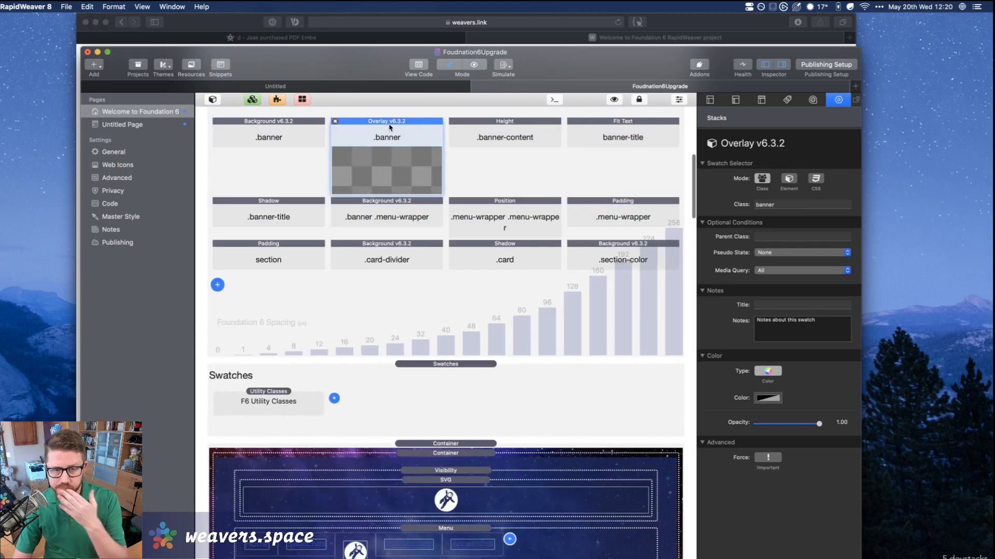
left_click(289, 122)
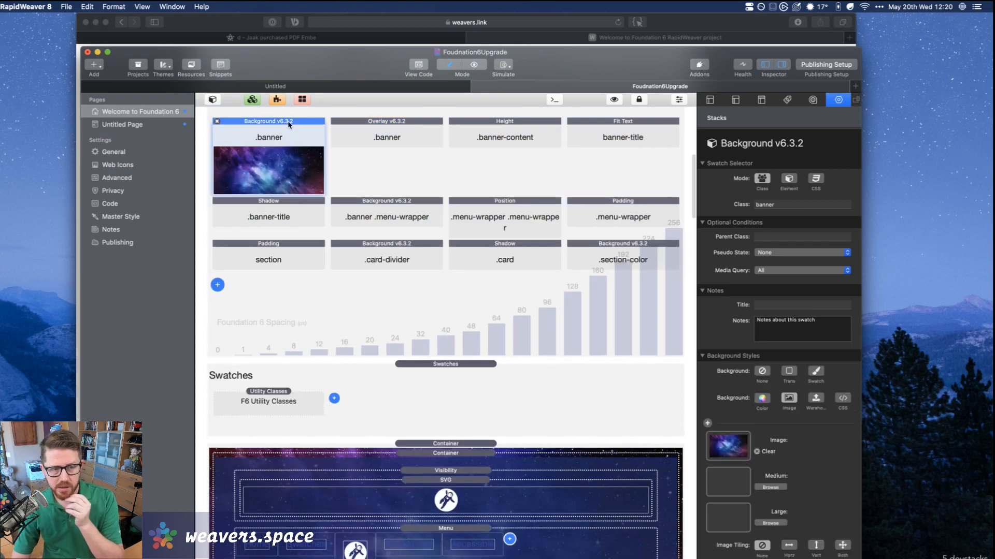
scroll(261, 139, "up", 2)
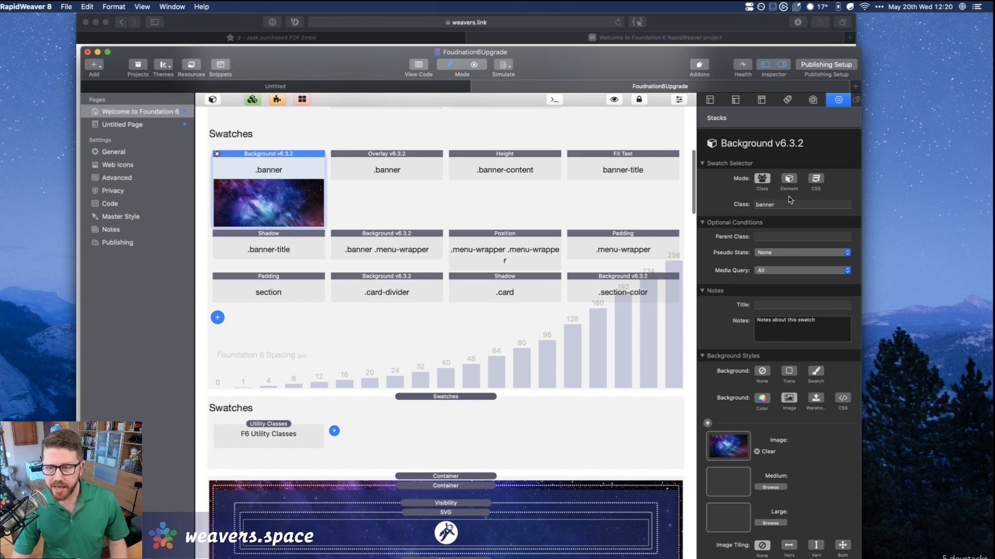
left_click(781, 209)
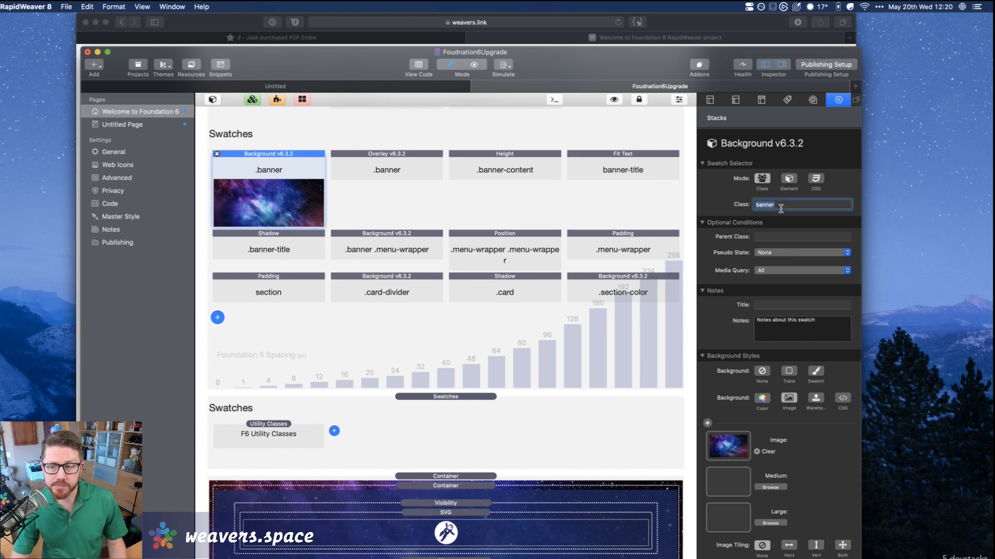
Inspect the outer header Container around the page banner and check its custom classes for banner.
scroll(479, 440, "down", 5)
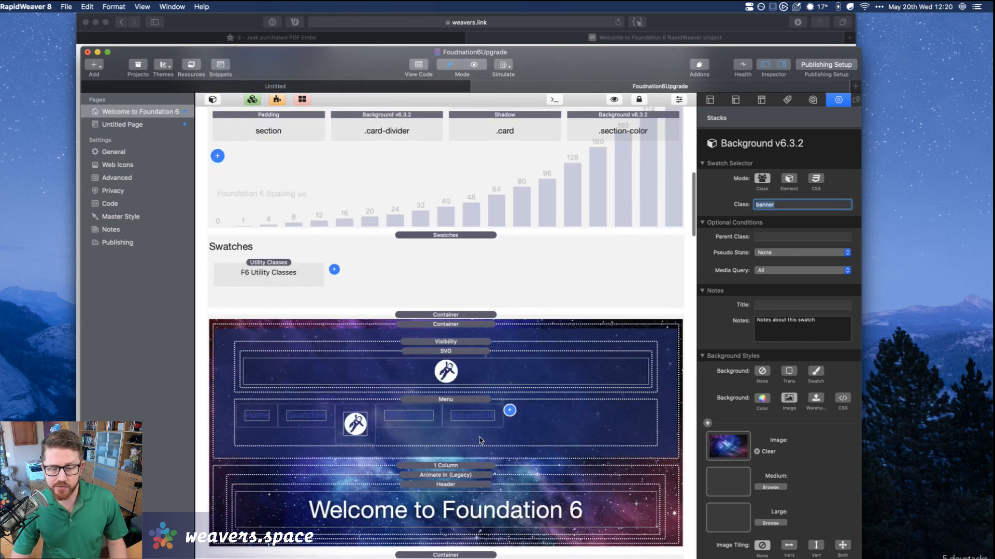
left_click(452, 329)
scroll(450, 326, "down", 2)
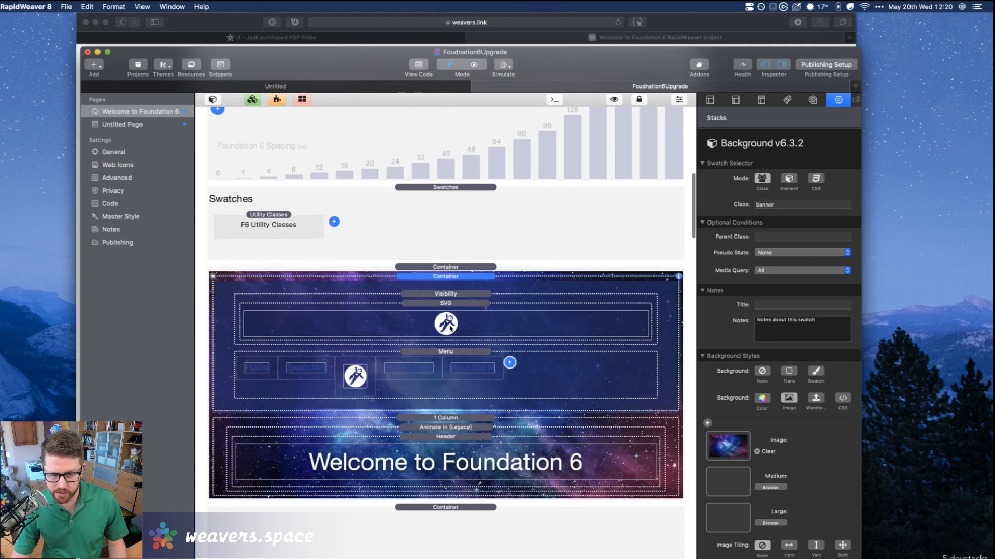
left_click(460, 267)
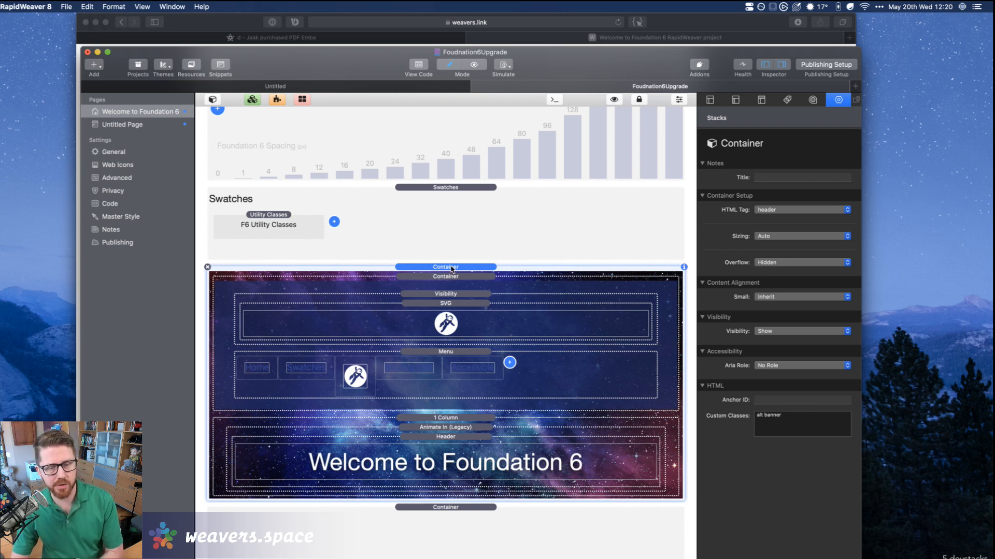
double_click(779, 417)
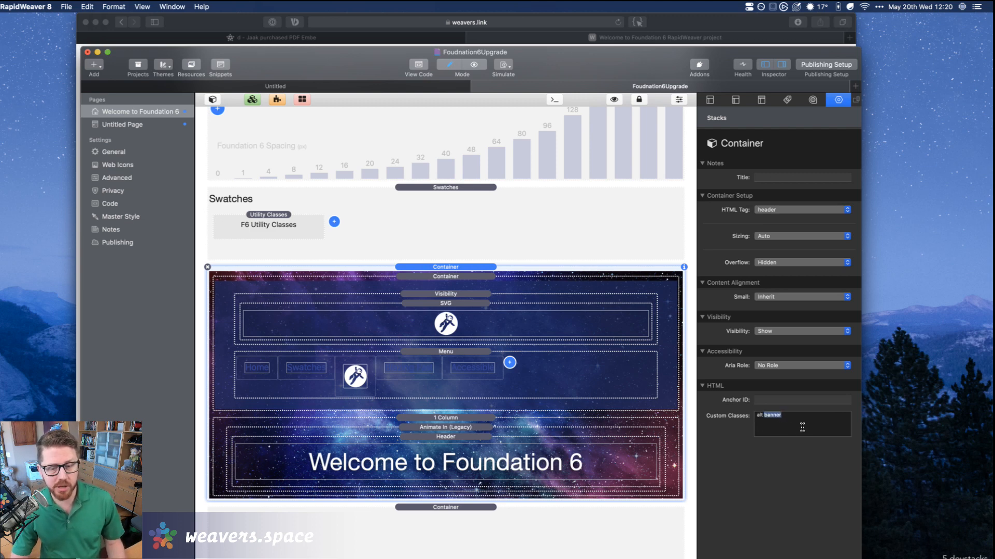
left_click(802, 427)
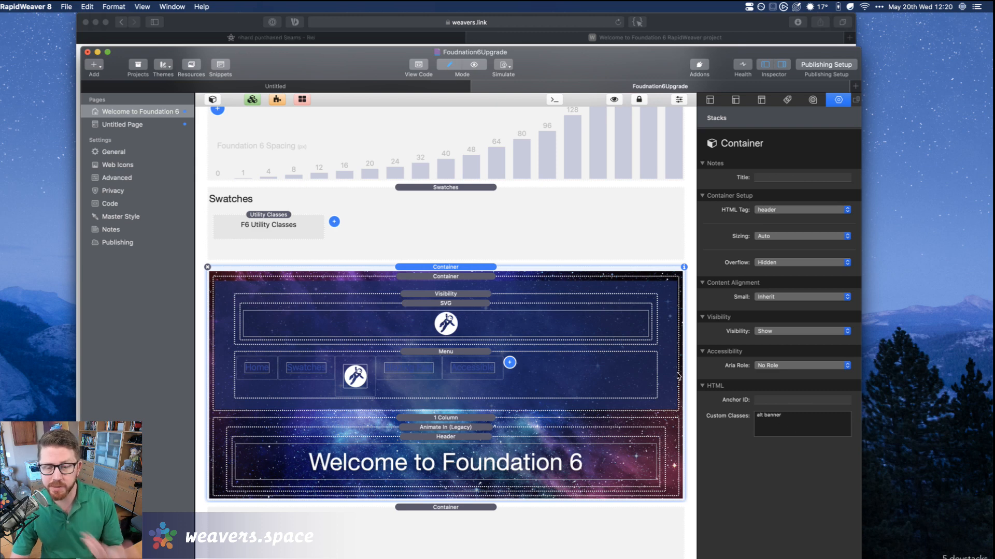
Return to the .banner Background swatch and review its class and background image settings.
scroll(340, 142, "up", 5)
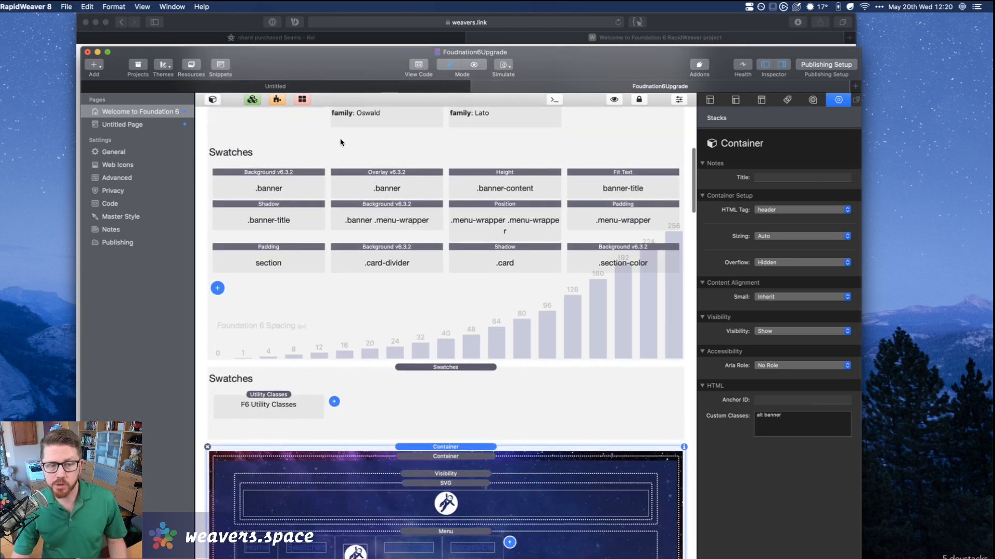
left_click(285, 171)
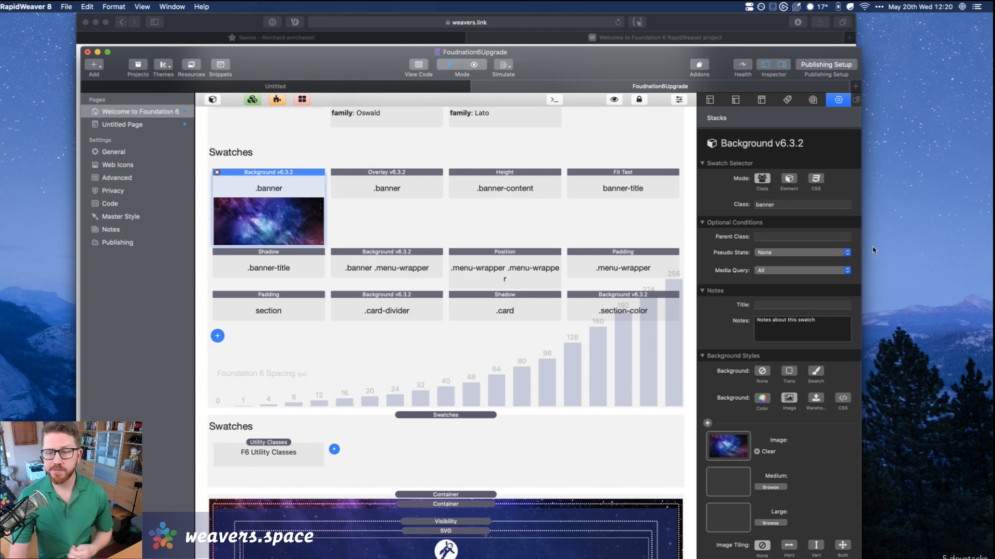
double_click(780, 206)
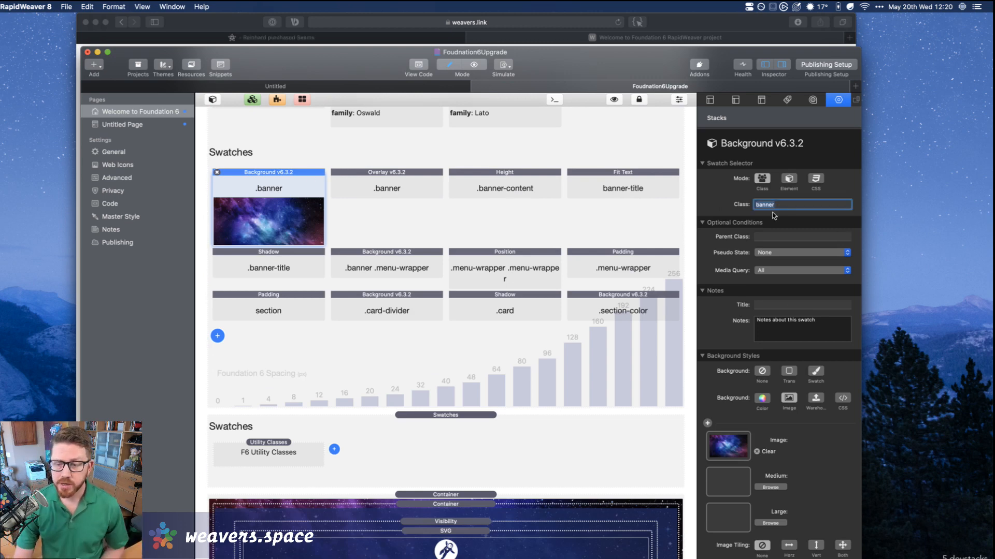
scroll(779, 437, "down", 3)
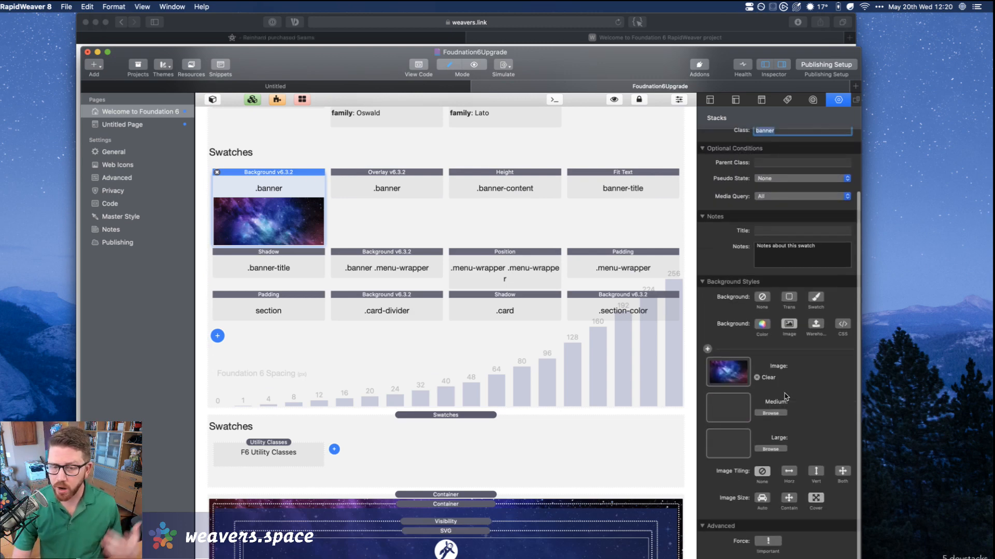
scroll(782, 155, "up", 3)
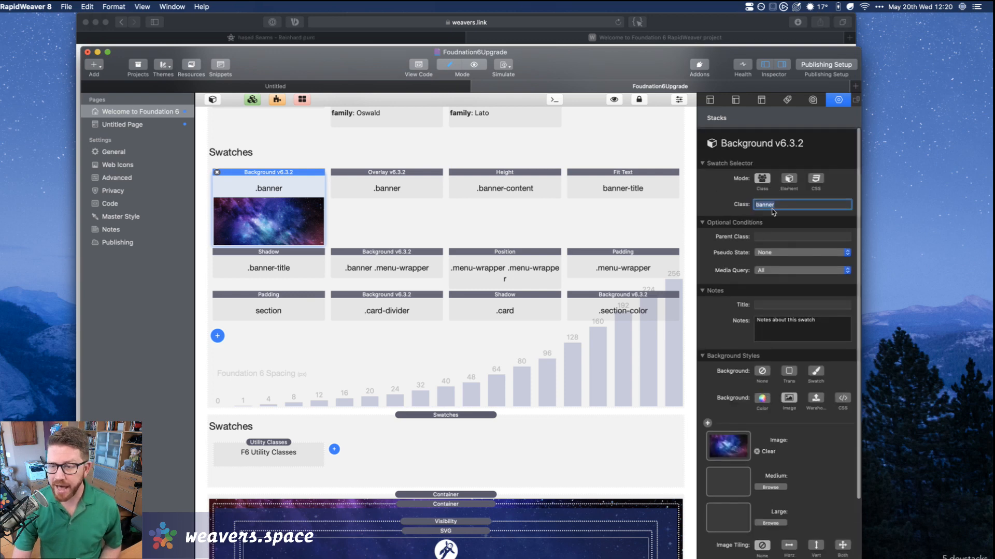
double_click(775, 207)
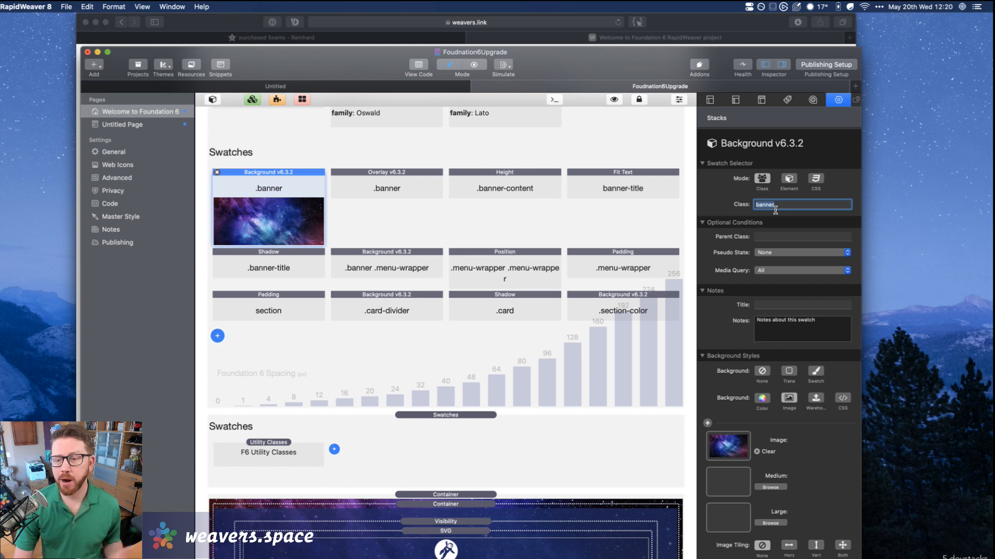
View the banner-title Fit Text swatch and the Site Styles settings, and recheck the .banner Background swatch's class.
left_click(601, 220)
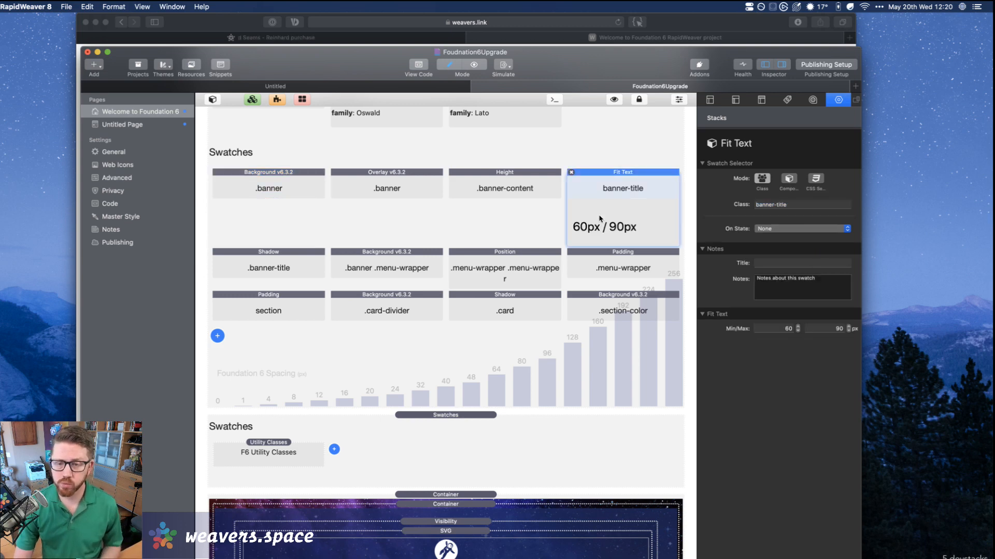
left_click(553, 149)
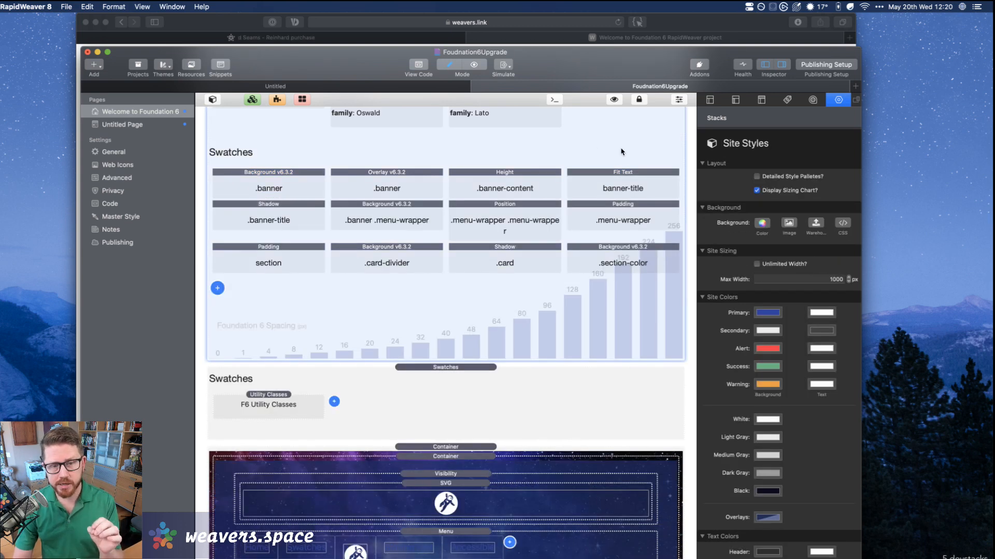
left_click(311, 175)
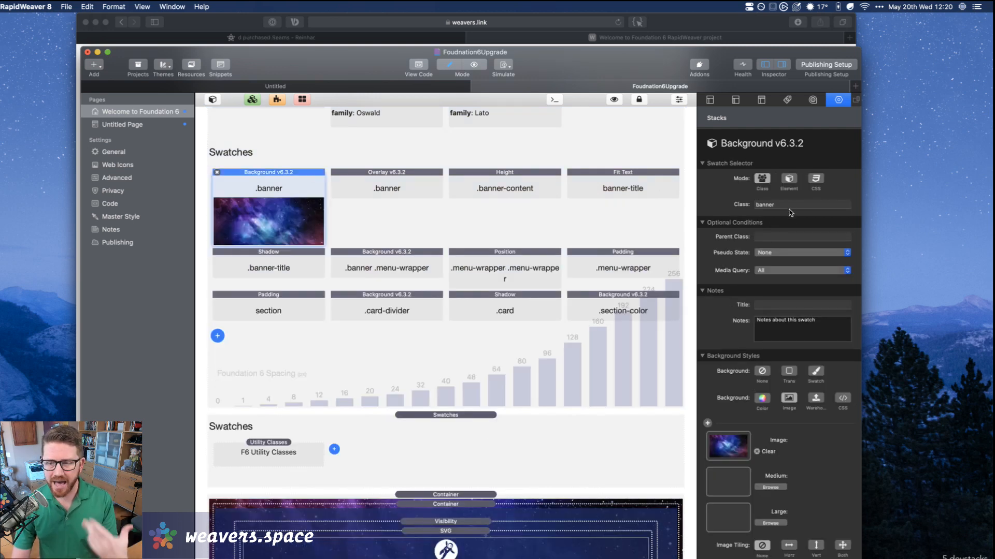
double_click(789, 212)
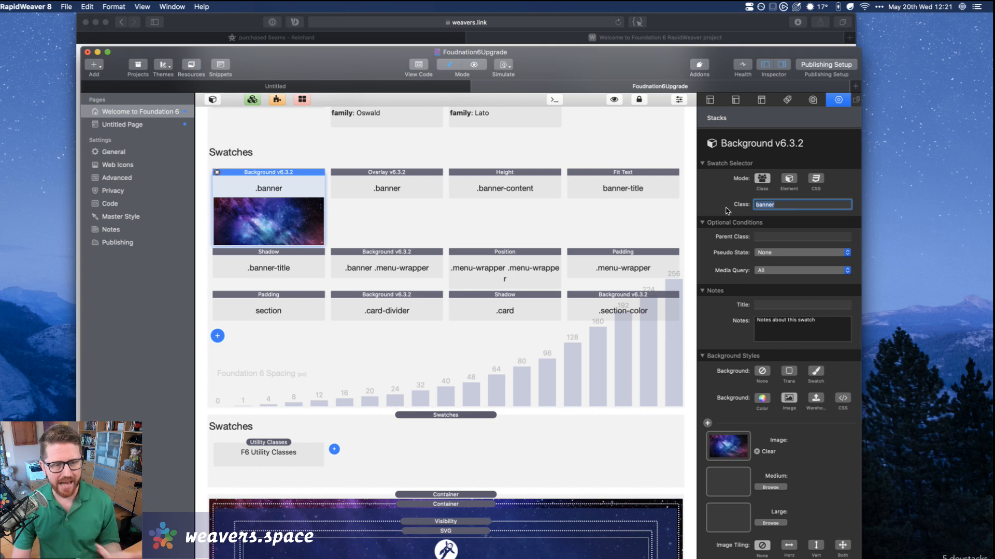
Compare the page's header banner with the Site Styles swatches and reselect the .banner Background swatch.
scroll(522, 235, "down", 5)
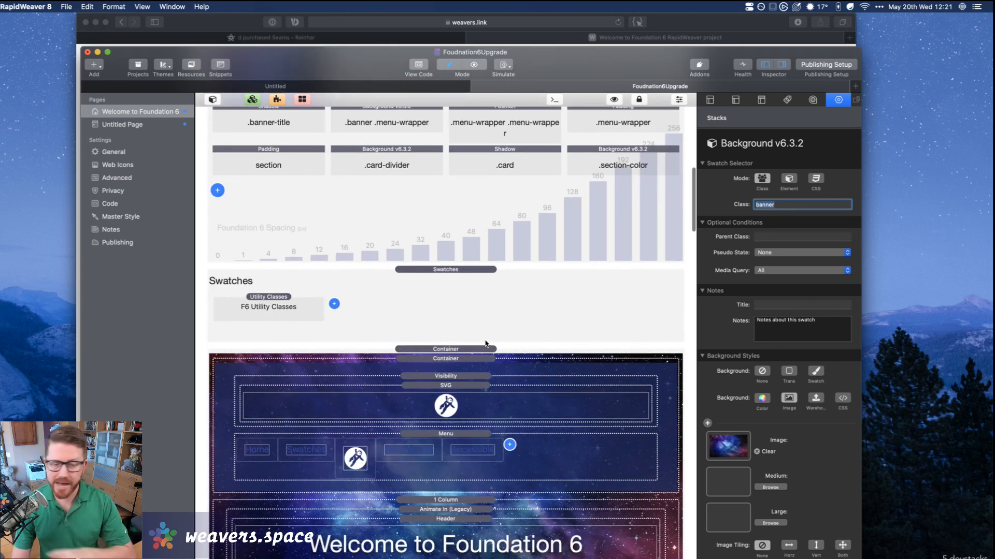
scroll(483, 357, "down", 3)
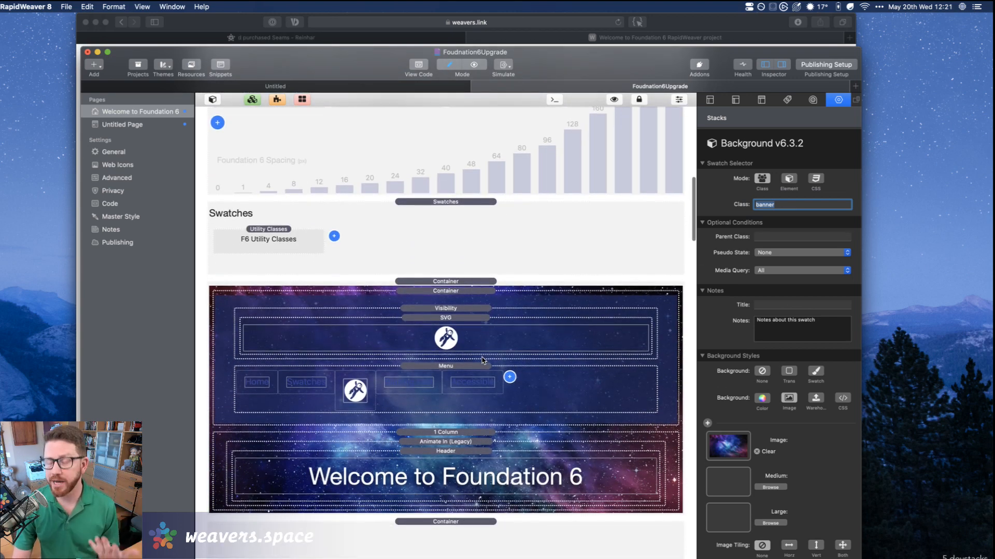
scroll(483, 360, "up", 6)
scroll(483, 360, "up", 2)
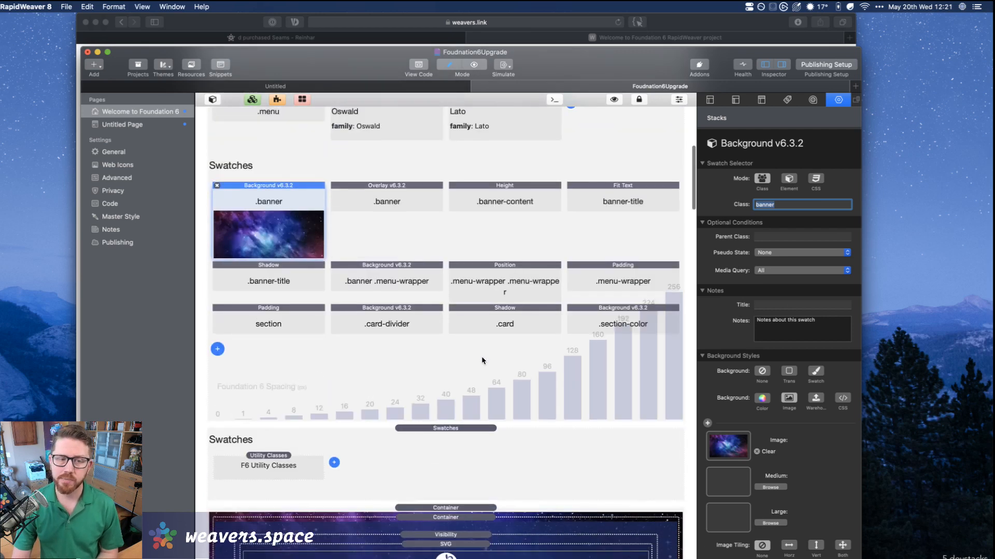
key("super+Tab")
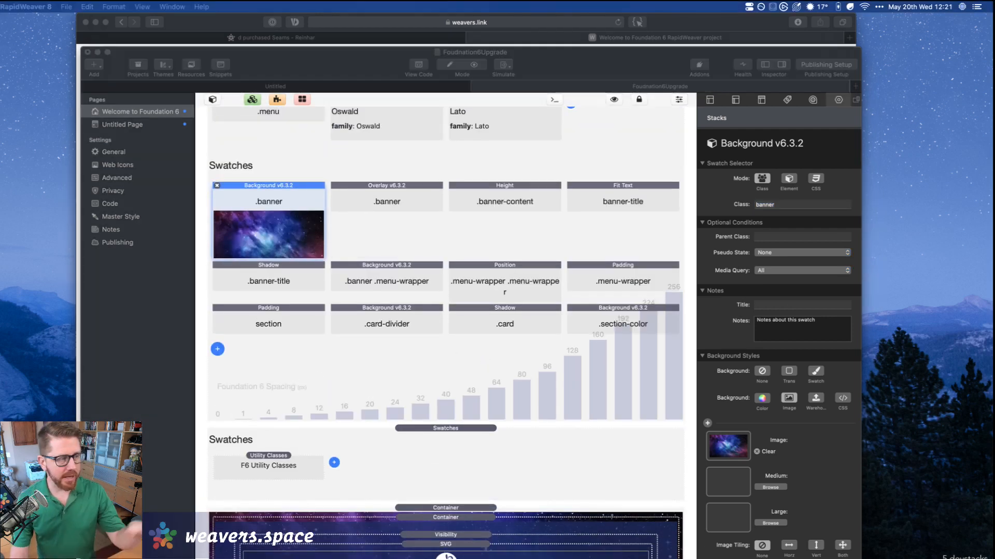
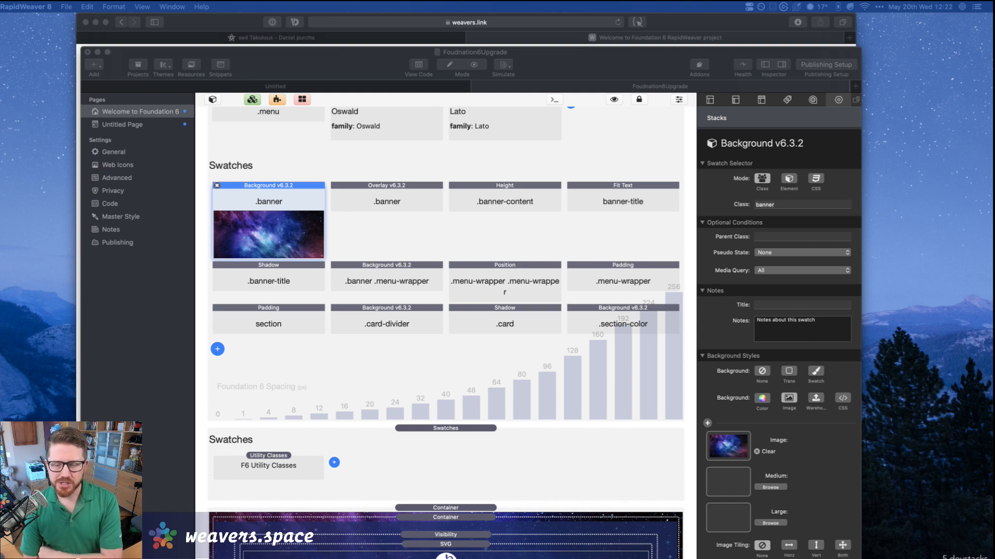
left_click(299, 200)
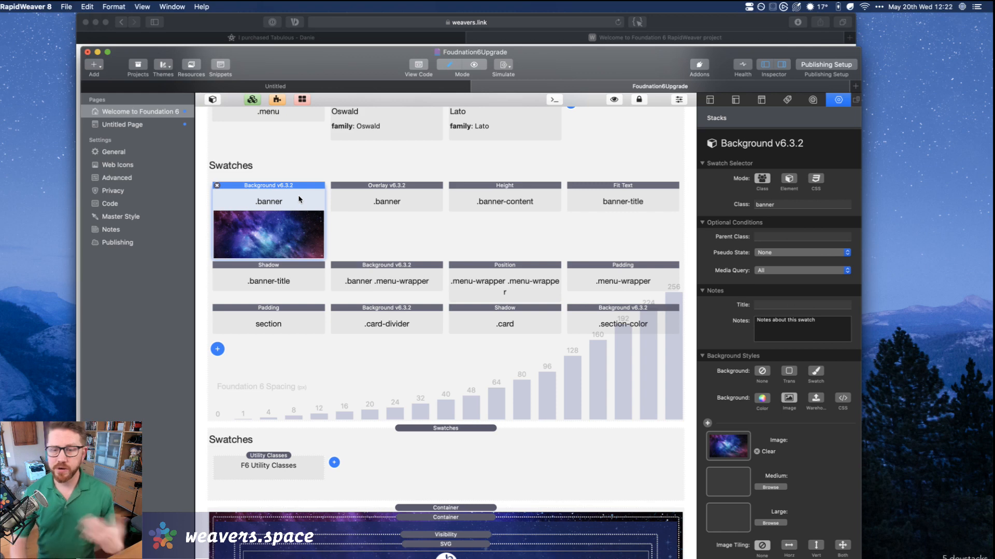
left_click(478, 173)
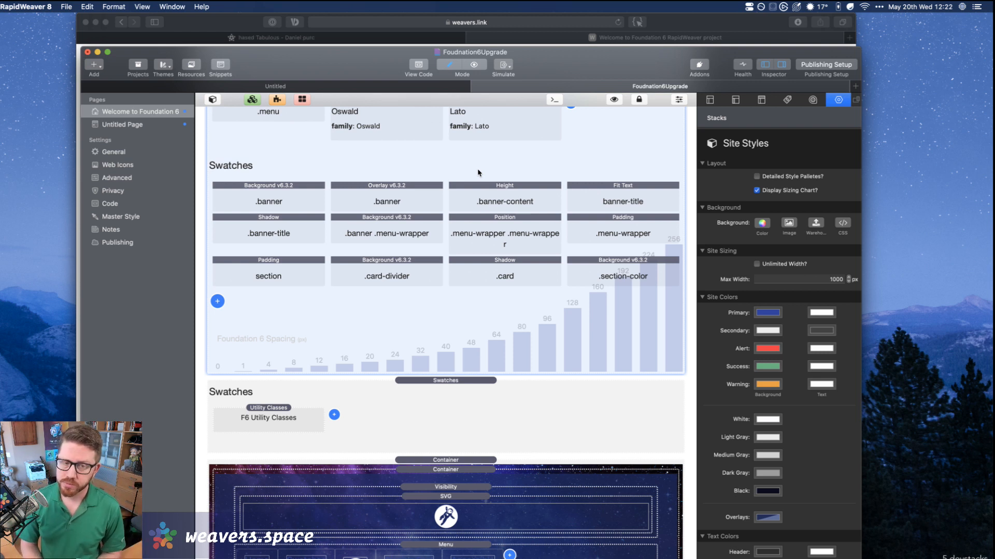
left_click(293, 189)
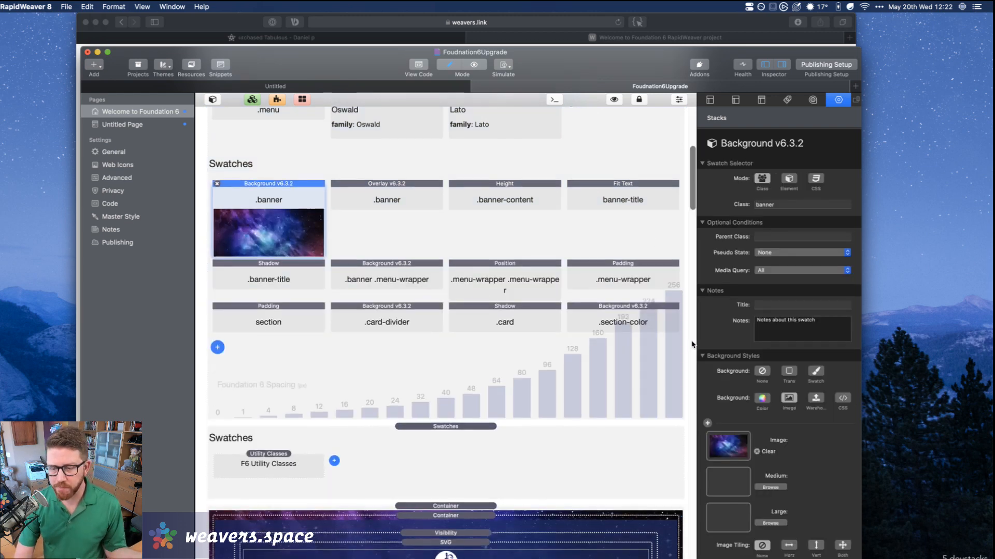
Show the stacks library and browse its Foundation 6 groups, selecting Picture under Video, Image & Media.
scroll(692, 344, "down", 3)
scroll(713, 427, "down", 3)
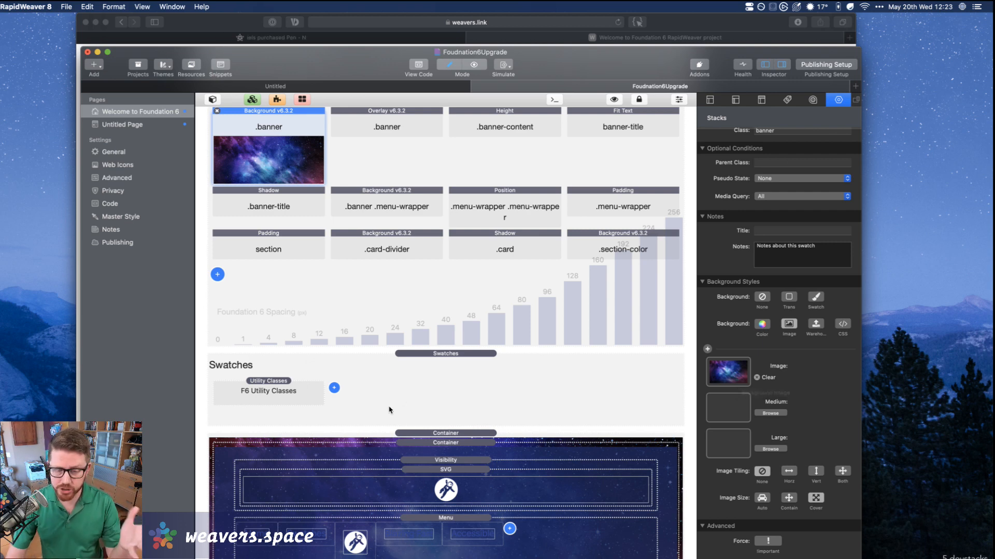
scroll(388, 411, "down", 5)
scroll(389, 363, "up", 4)
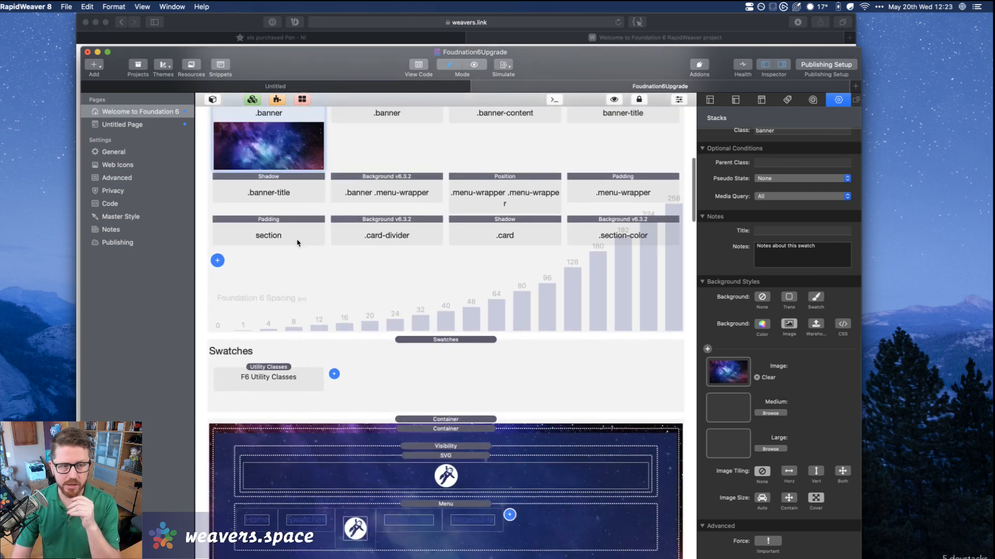
left_click(214, 99)
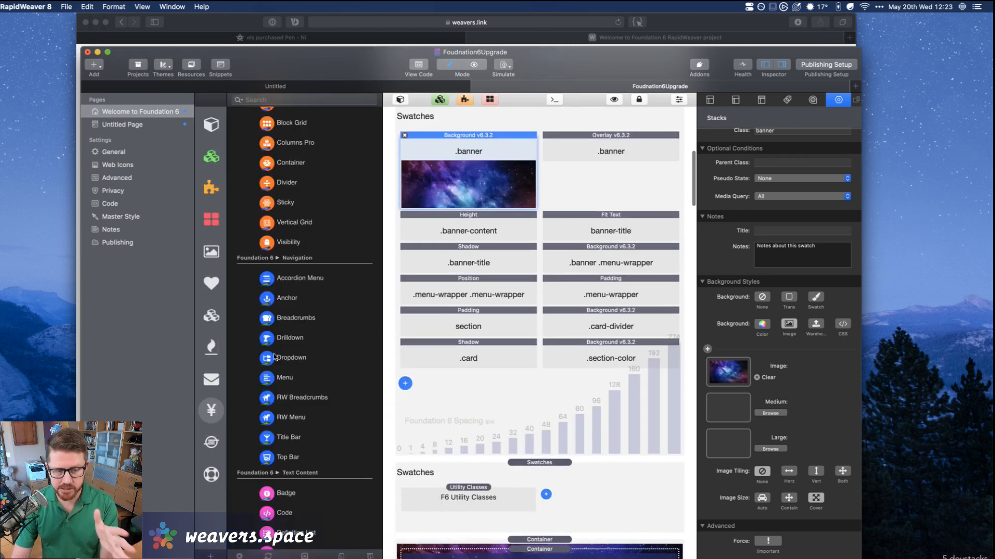
scroll(274, 337, "down", 3)
scroll(274, 356, "down", 8)
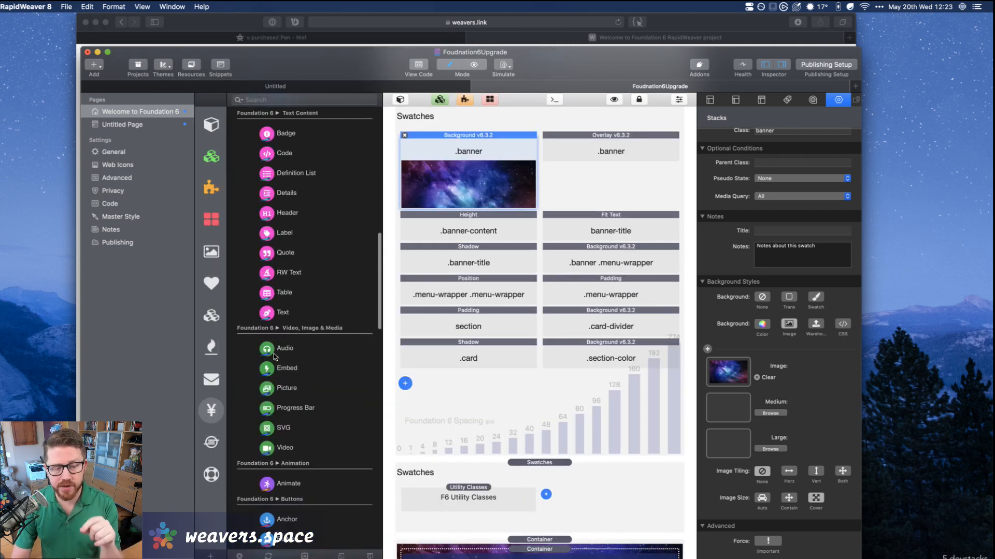
left_click(275, 384)
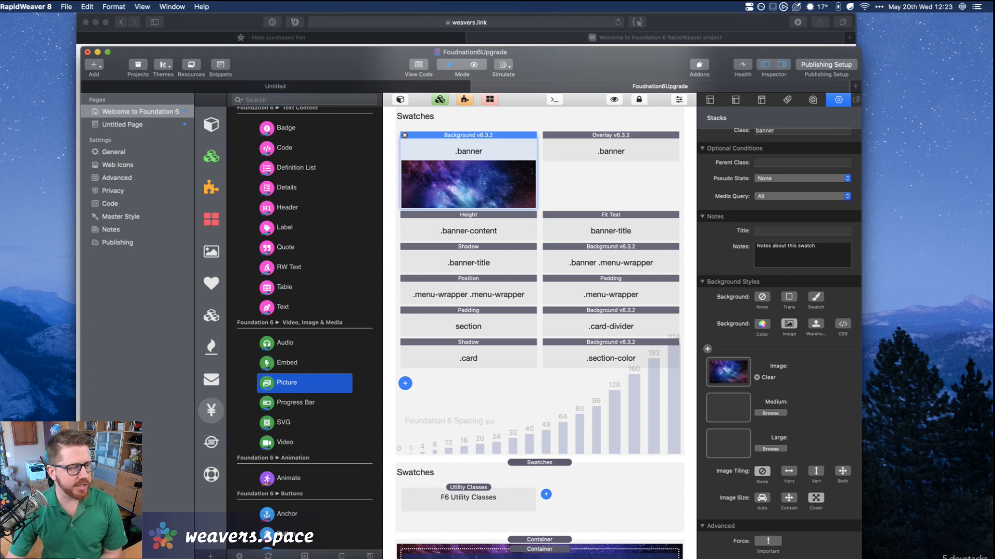
Select the Site Styles stack at the start of the page to view its settings.
scroll(418, 310, "up", 10)
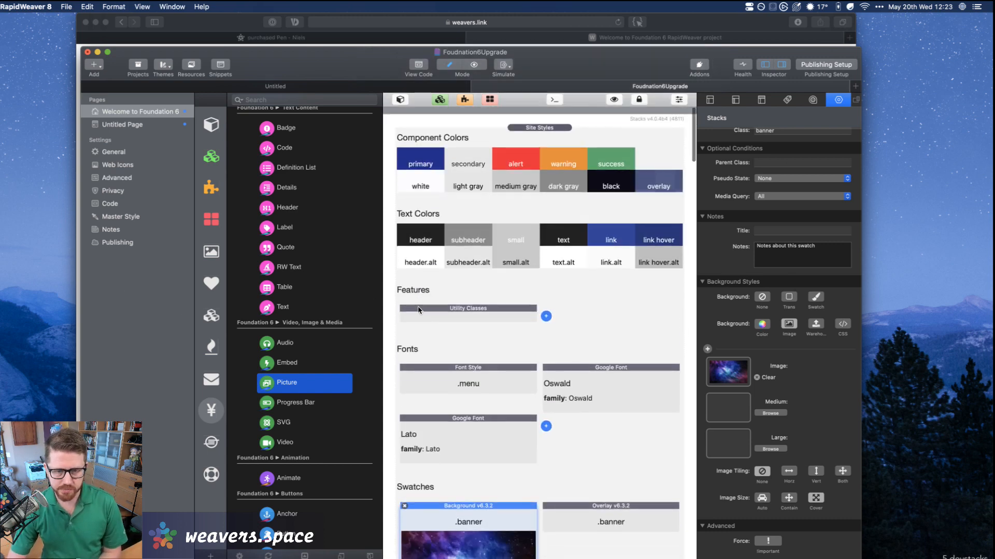
left_click(531, 121)
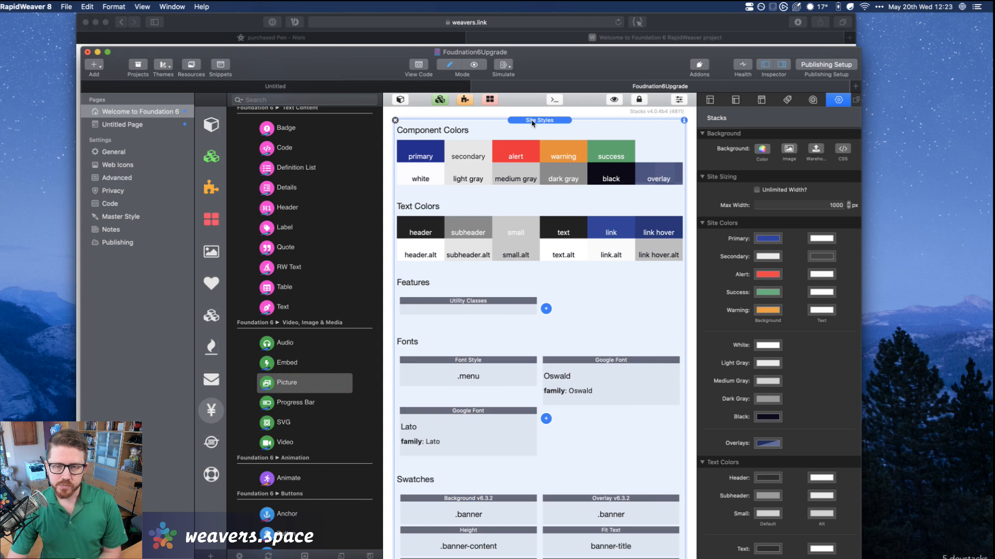
Collapse the Site Styles stack, select the header banner's outer Container and hide the stacks library.
left_click(532, 121, "alt")
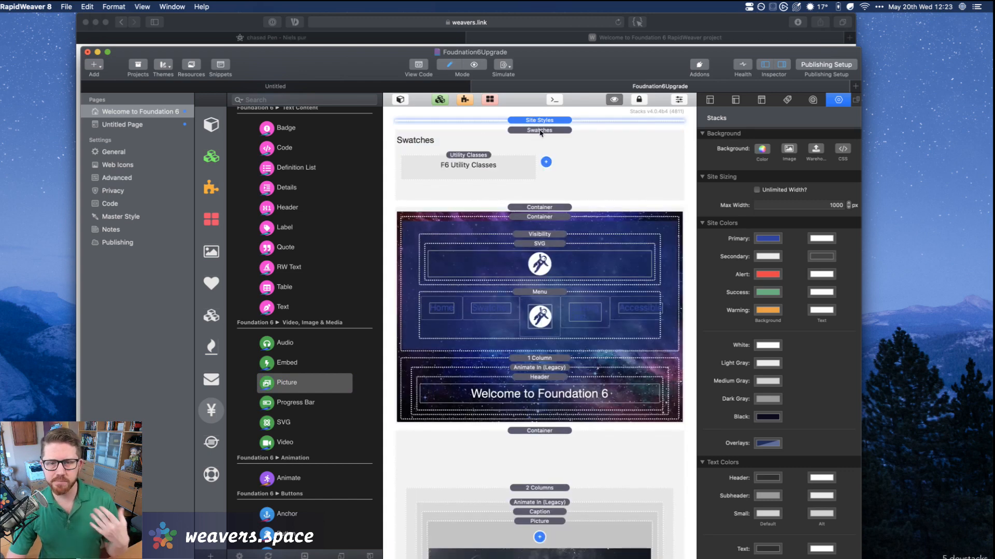
left_click(540, 132)
left_click(535, 208)
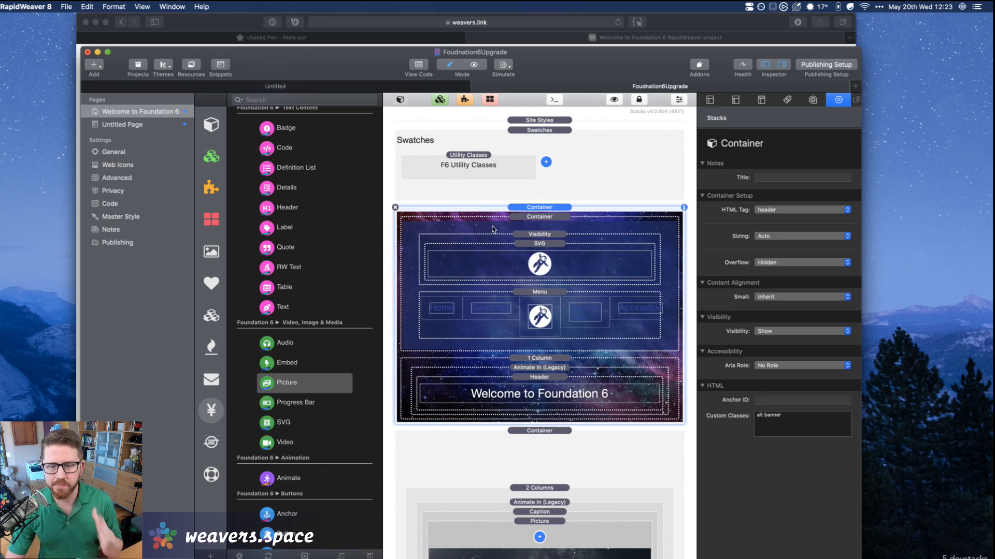
key("super+l")
View the Sizing options of the section Container directly below the header banner, keeping Site Width + Gutter.
scroll(486, 231, "down", 5)
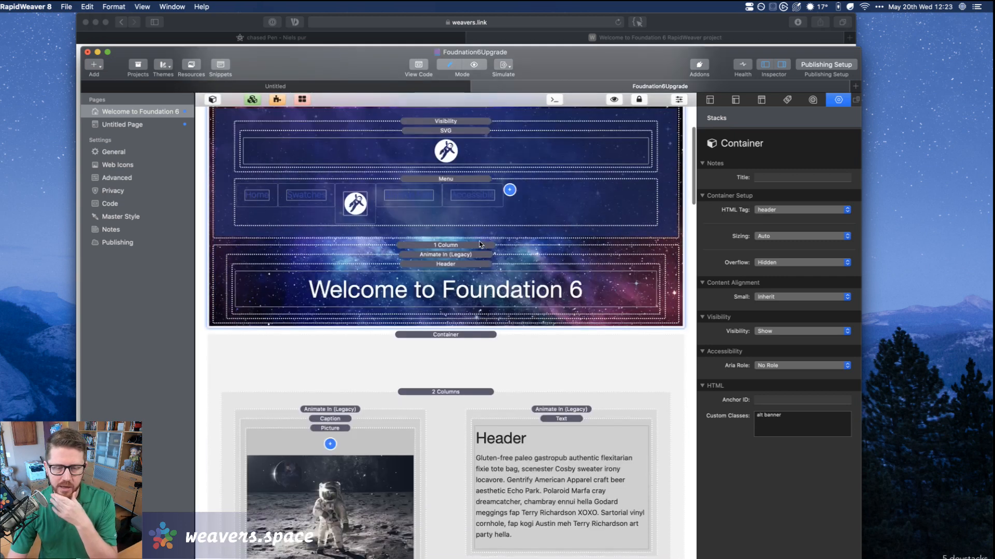
scroll(479, 245, "down", 3)
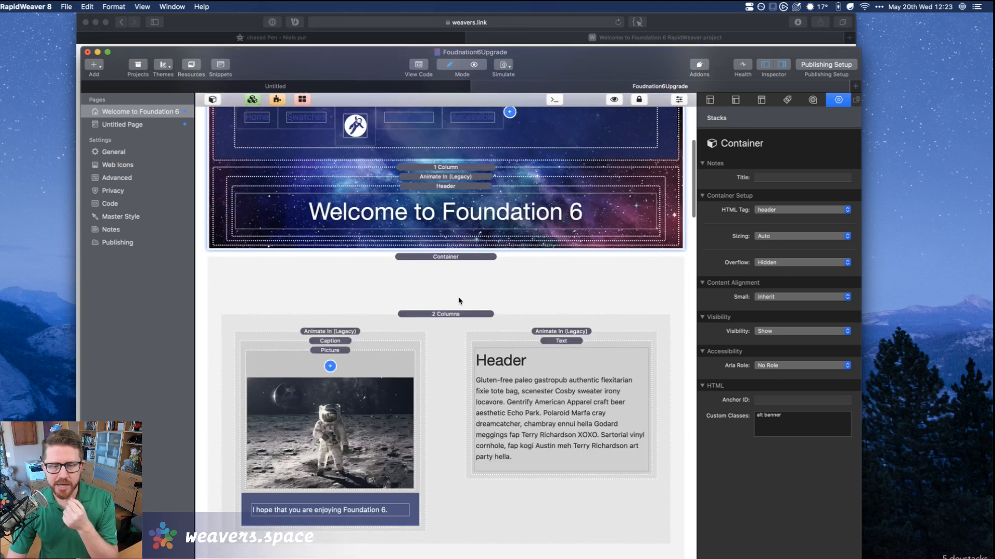
left_click(461, 259)
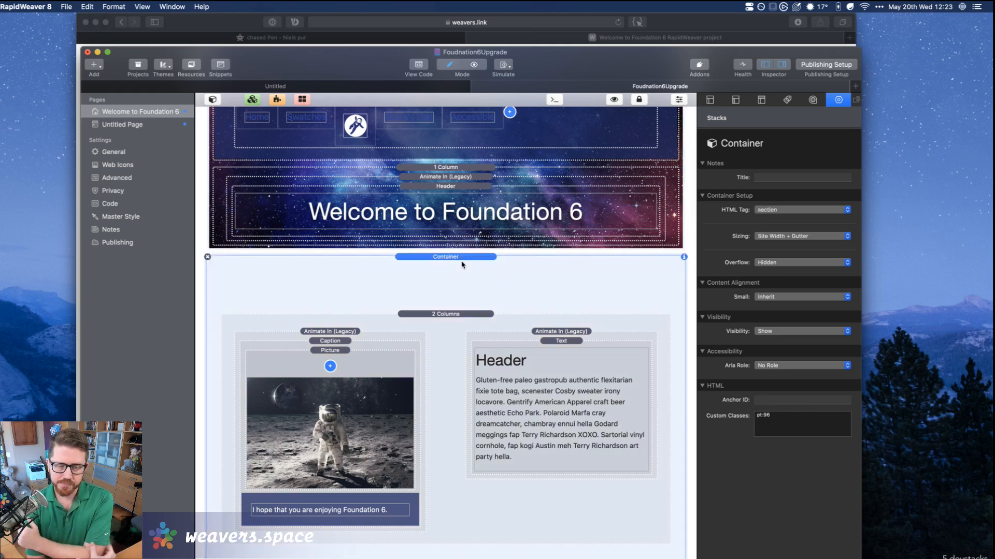
left_click(763, 237)
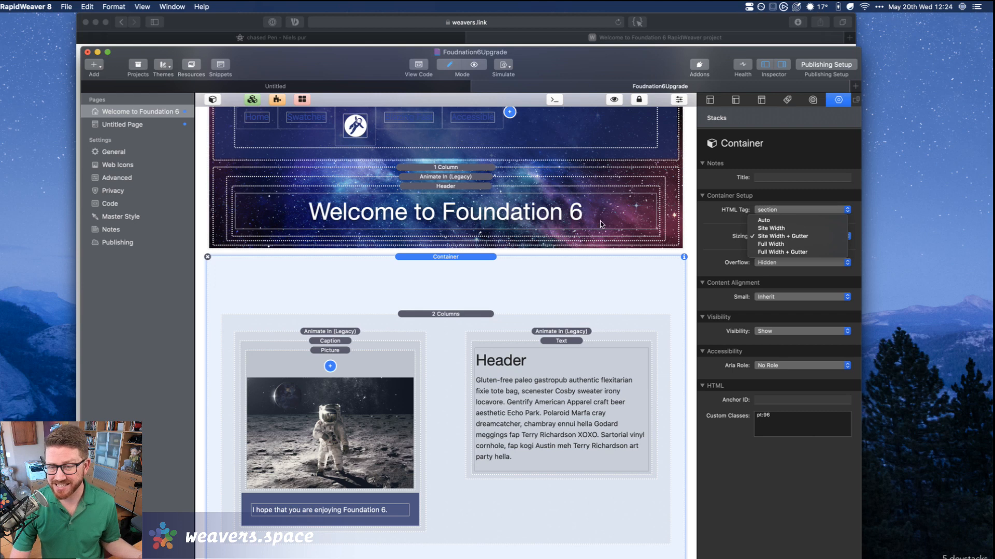
left_click(589, 286)
Show the Max Width setting in Site Styles and reselect the section Container below the banner.
scroll(589, 286, "up", 5)
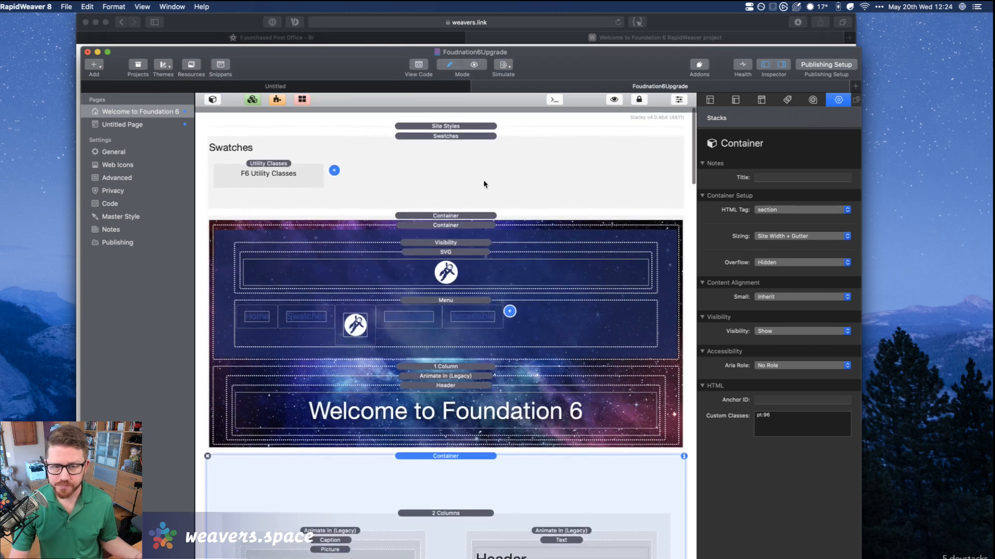
left_click(461, 120)
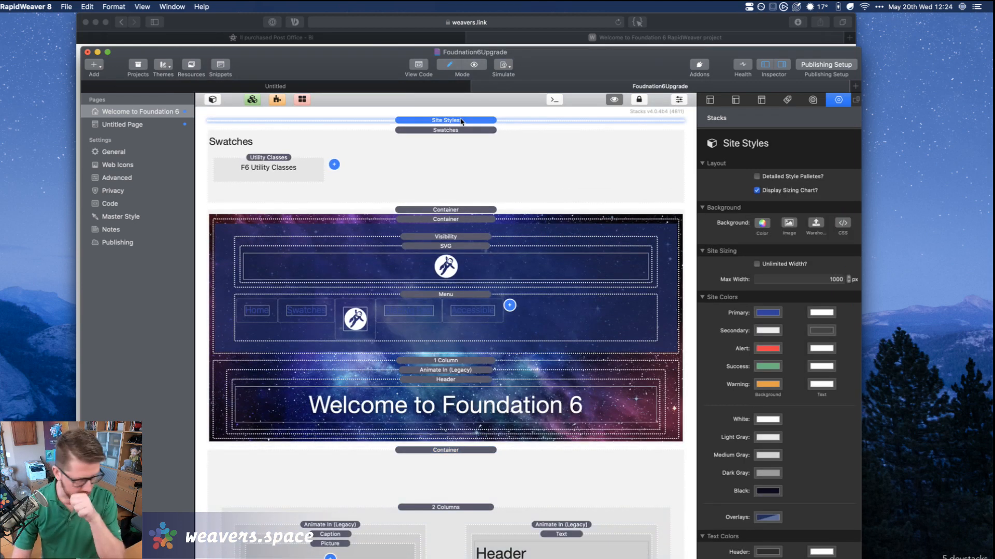
left_click(776, 282)
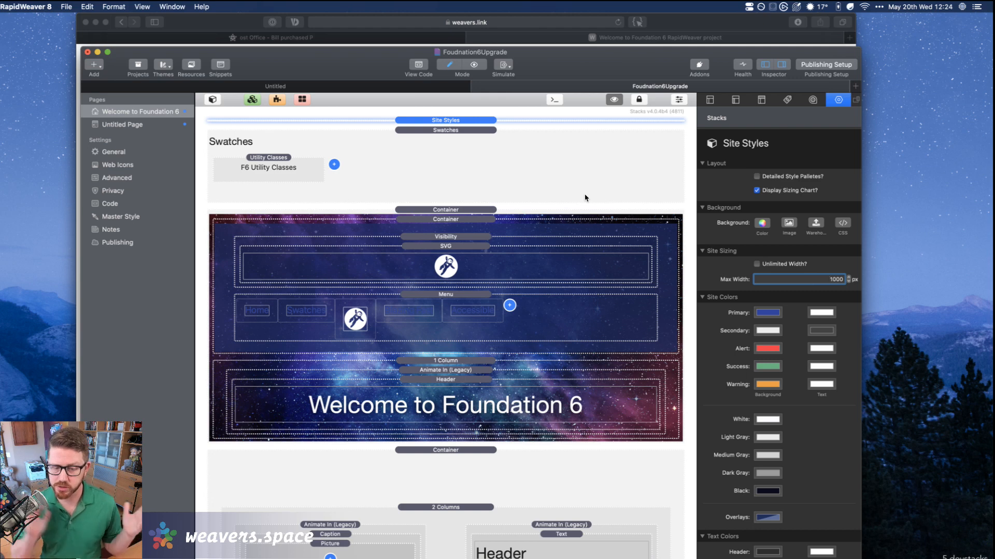
left_click(478, 451)
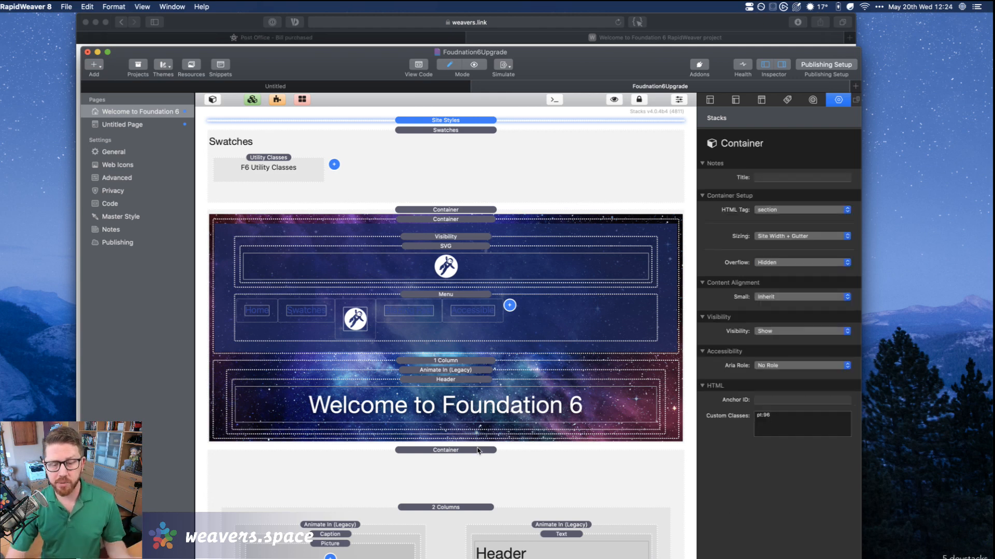
View the header Container's Sizing options, keeping Auto, and select the menu-wrapper Container nested inside it.
left_click(463, 210)
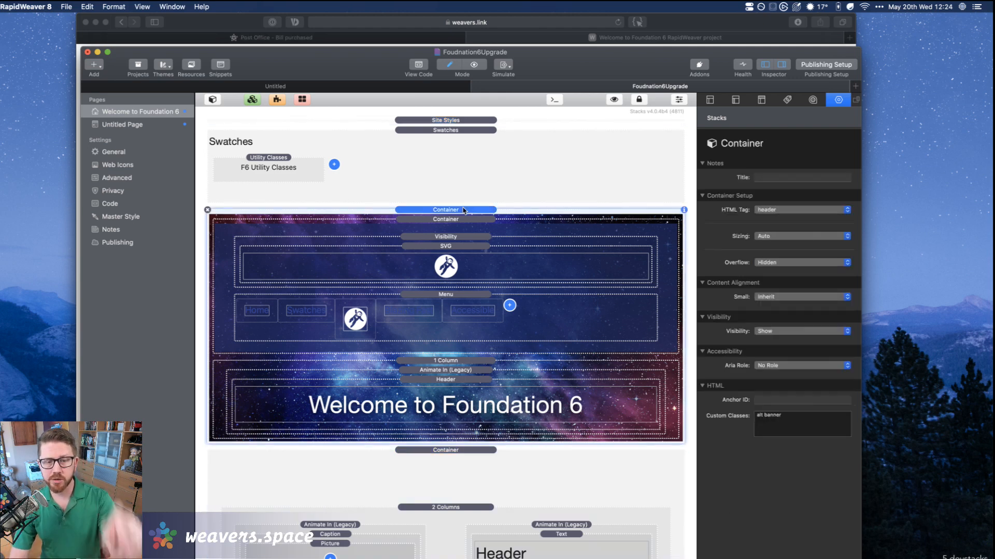
left_click(777, 237)
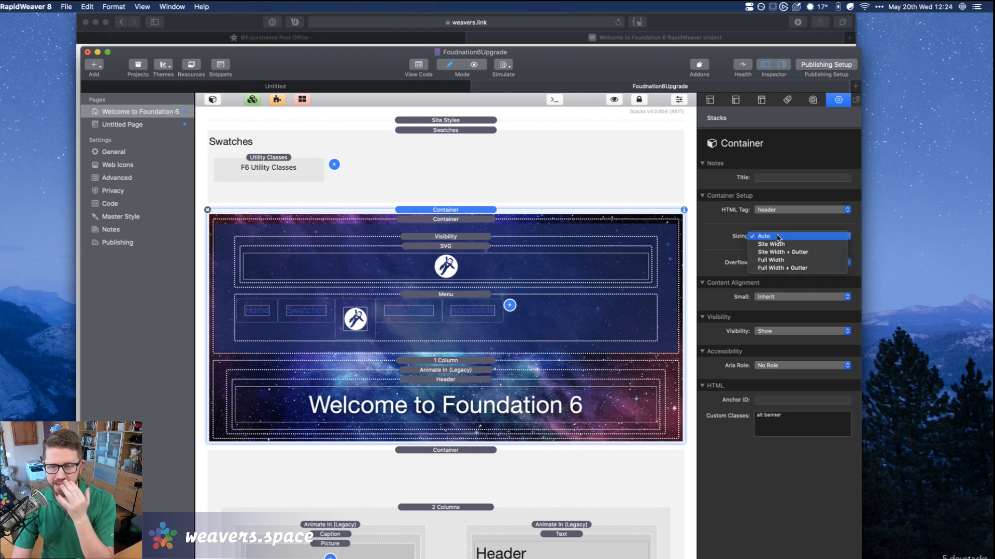
left_click(777, 236)
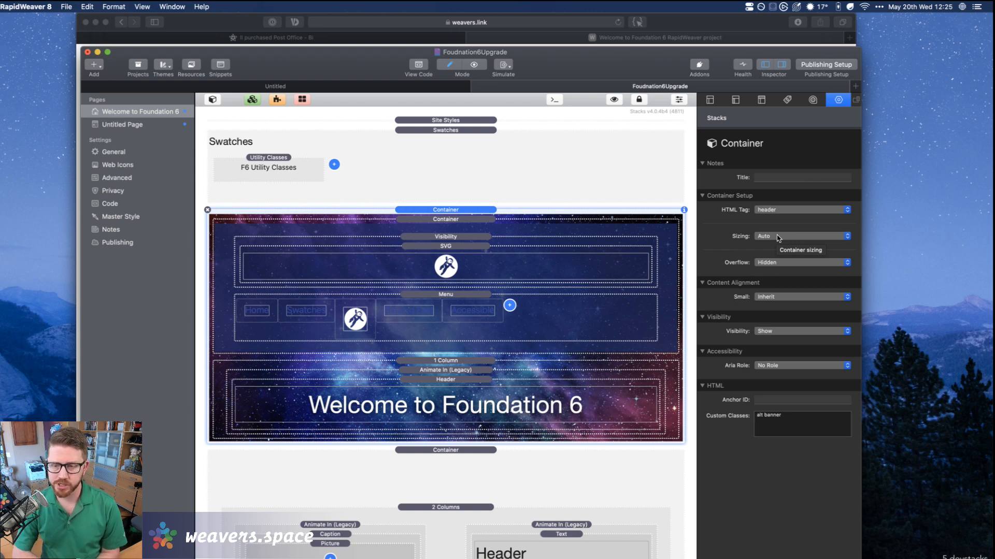
left_click(776, 237)
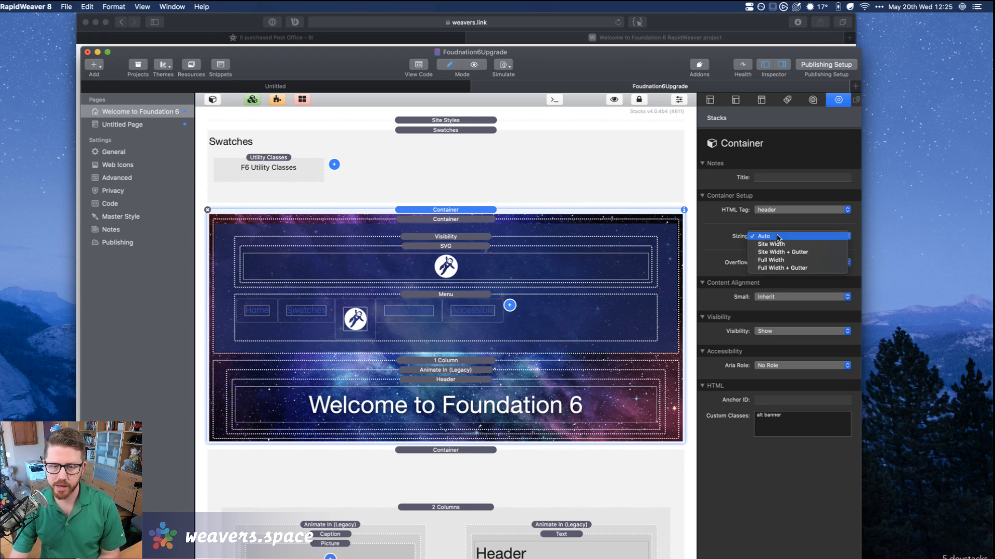
left_click(463, 212)
left_click(461, 220)
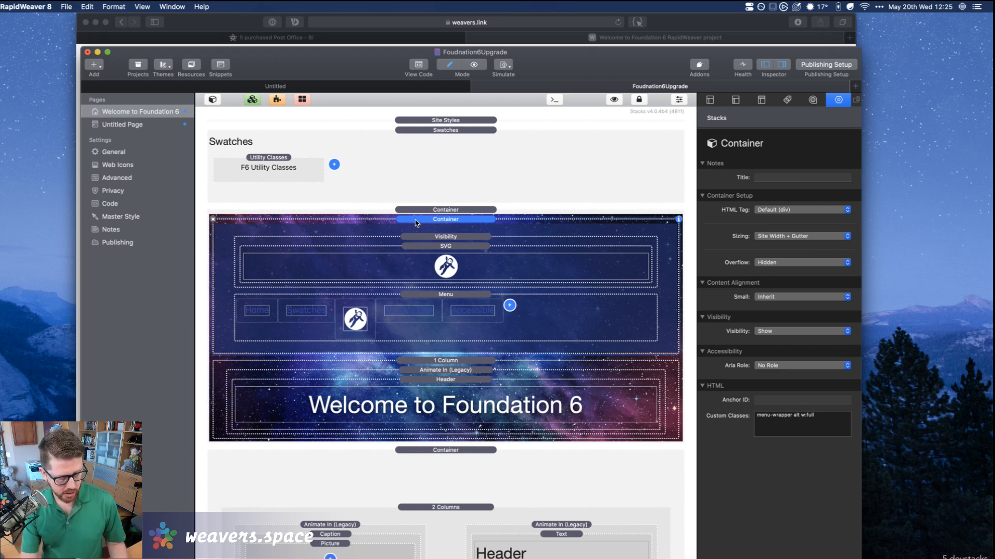
Preview the page, open it in Safari and reload it.
key("super+shift+p")
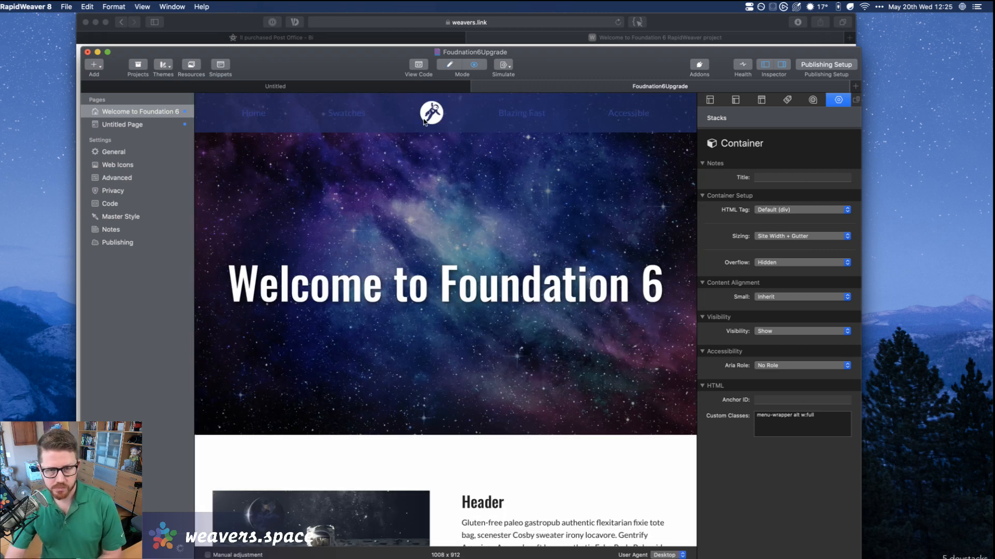
key("super+alt+p")
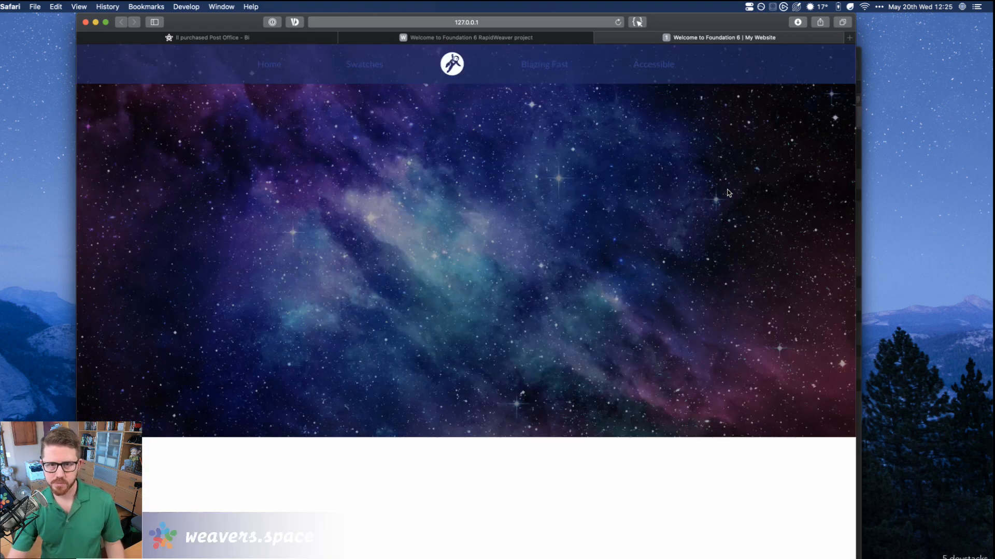
left_click(619, 22)
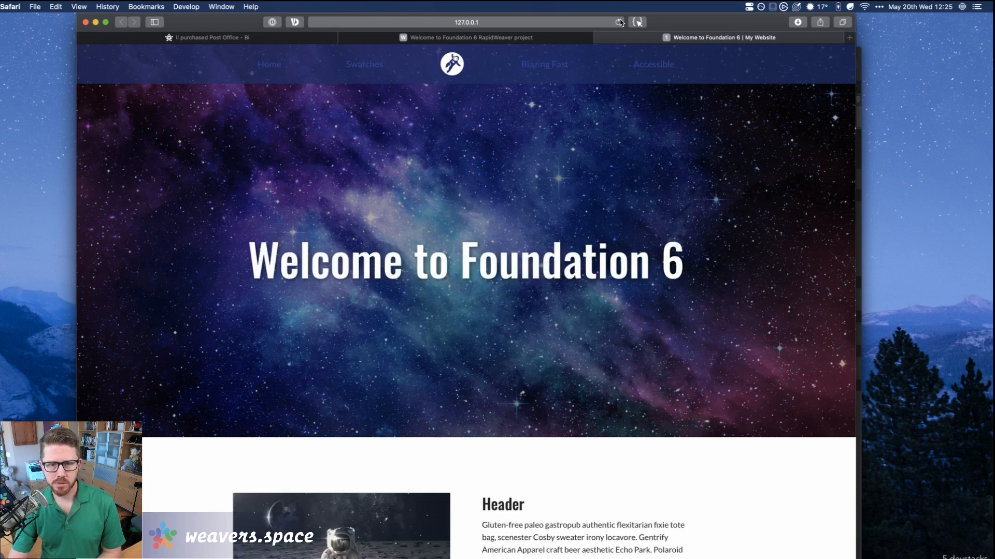
Compare the width of the header banner with the picture, text and card sections in the Safari preview.
scroll(586, 262, "down", 5)
scroll(587, 262, "up", 5)
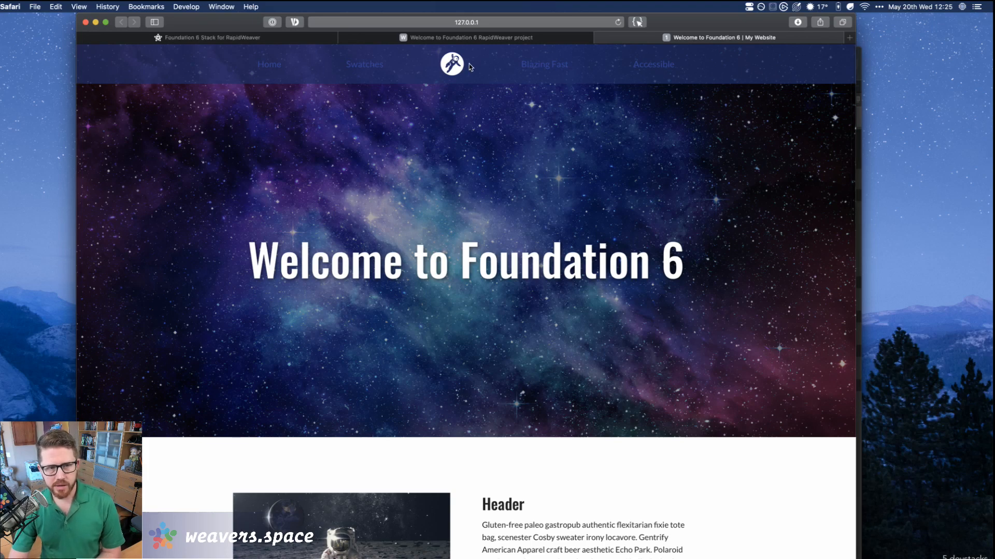
scroll(625, 322, "down", 4)
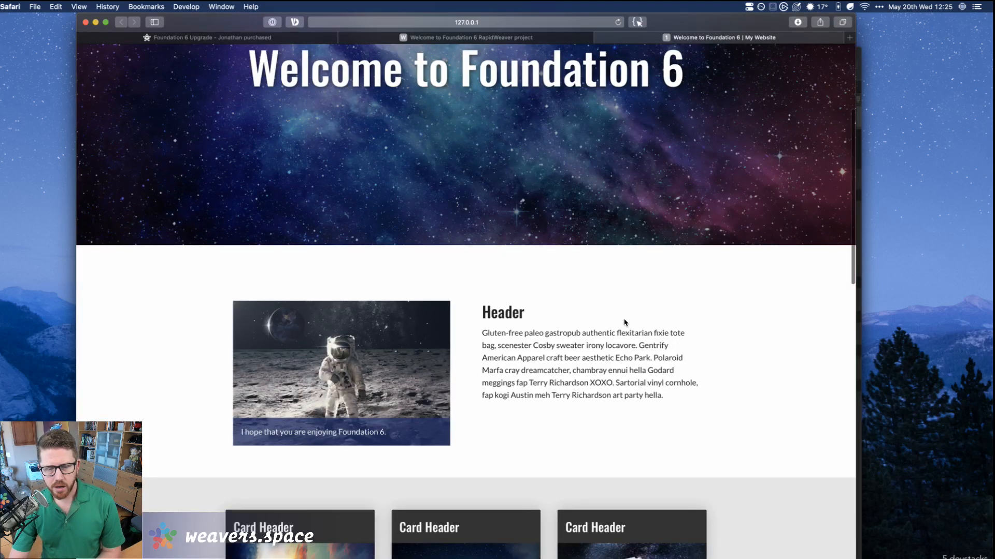
scroll(625, 322, "up", 4)
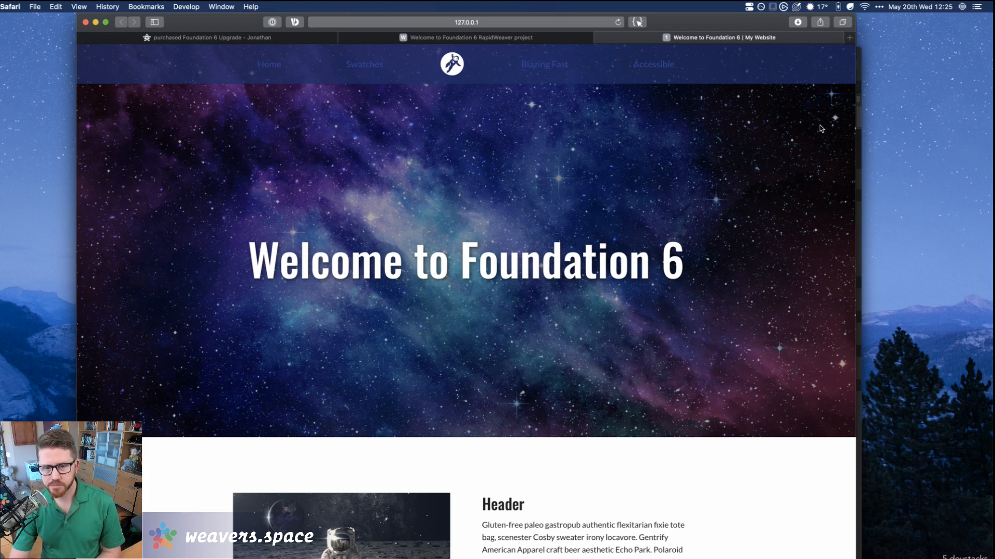
scroll(728, 242, "down", 5)
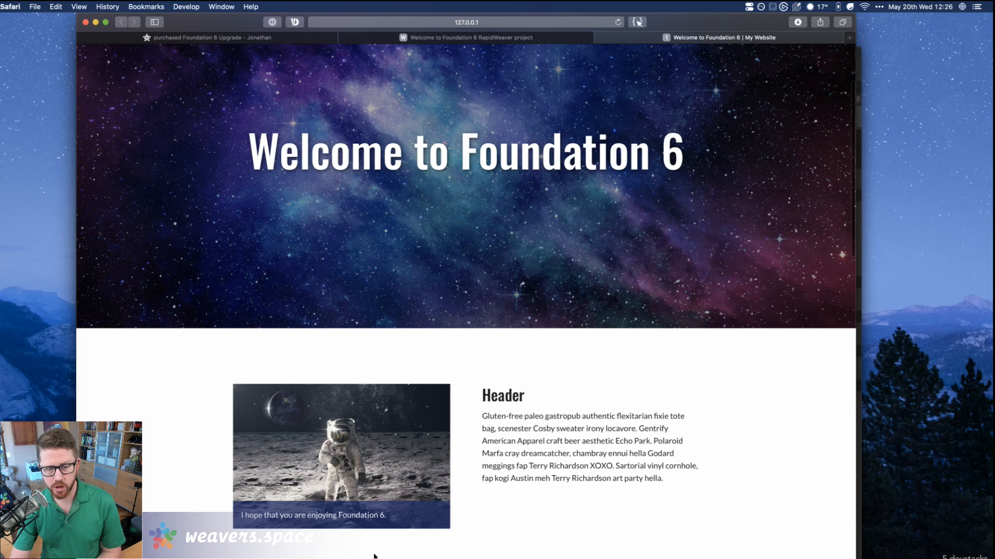
scroll(653, 297, "down", 9)
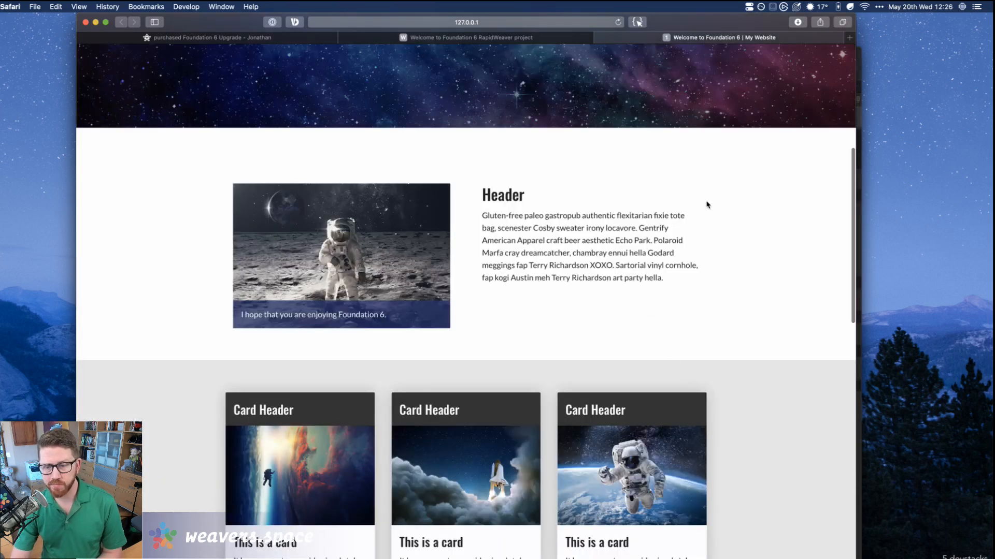
left_click_drag(697, 263, 687, 215)
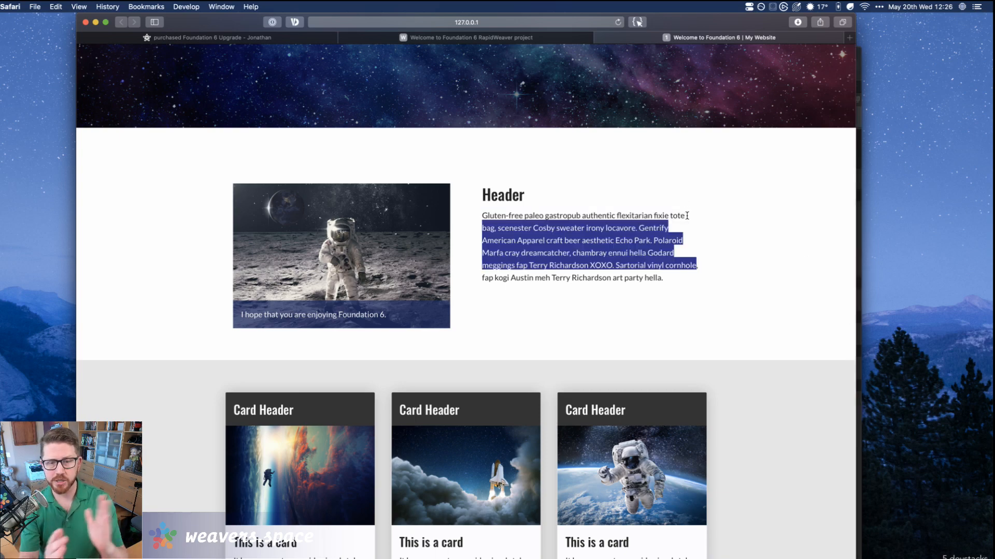
left_click(589, 242)
scroll(564, 223, "up", 3)
scroll(564, 223, "up", 5)
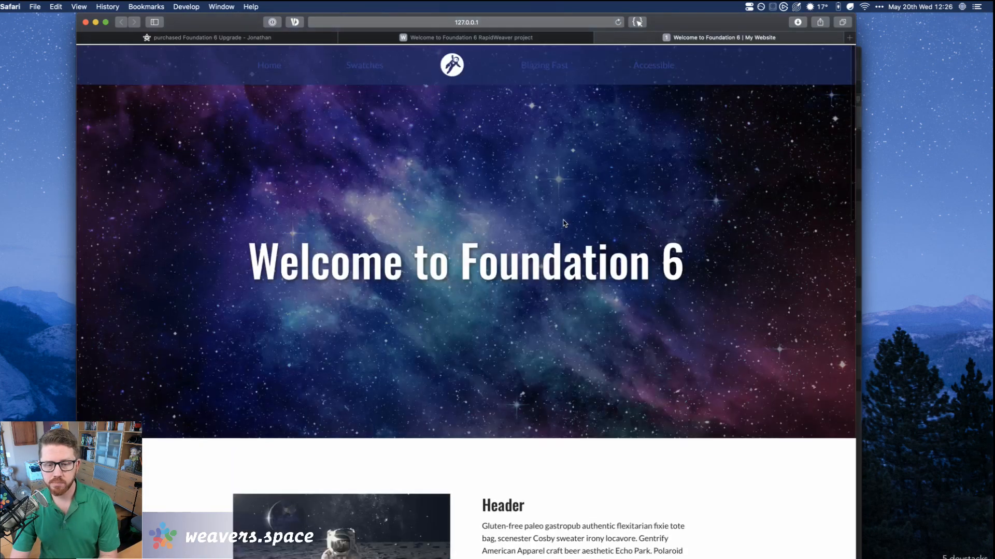
scroll(529, 207, "down", 1)
scroll(529, 207, "down", 2)
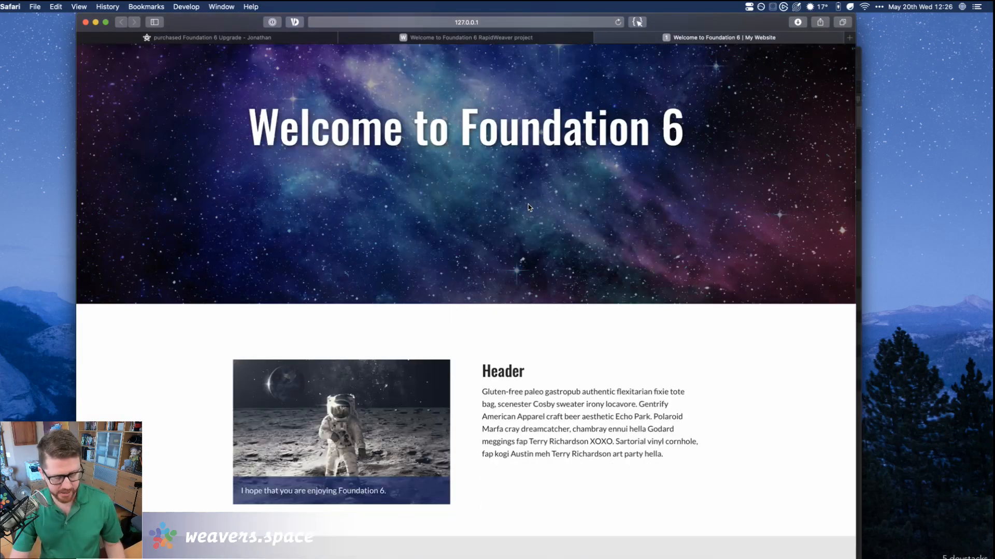
Switch back to RapidWeaver and return the Welcome to Foundation 6 page to edit mode.
key("super+Tab")
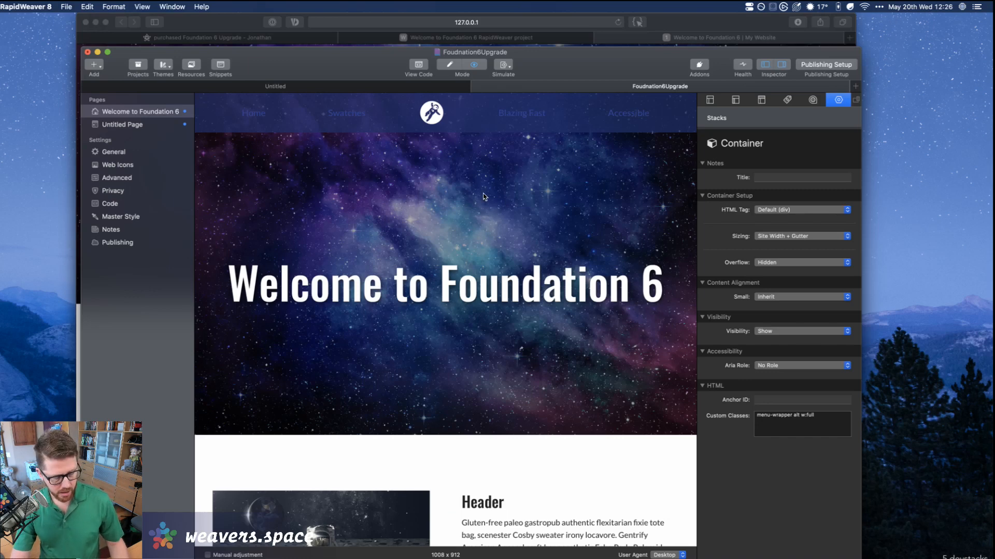
key("super+r")
key("super+r")
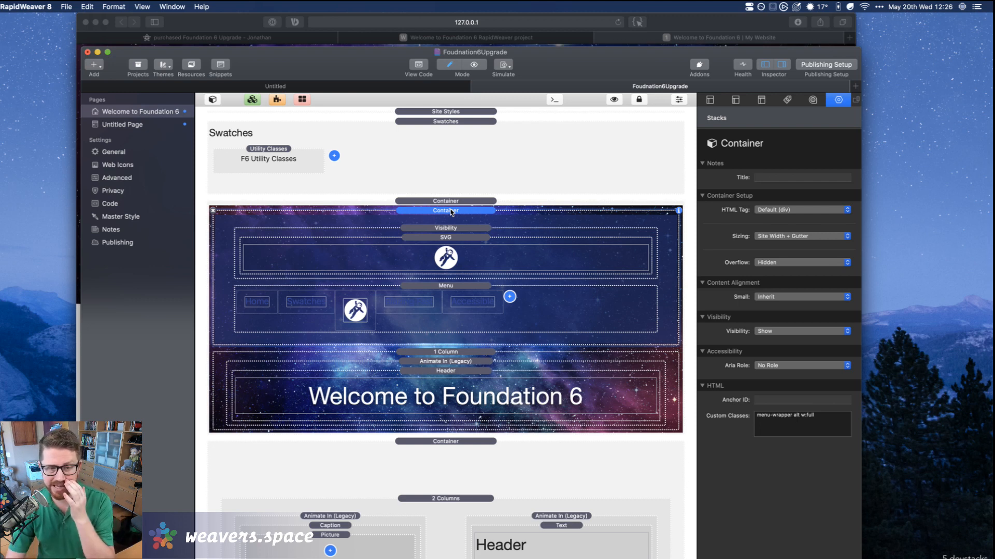
Move the 2 Columns stack out of its section Container to directly below the header banner and preview the page in Safari.
scroll(447, 224, "down", 6)
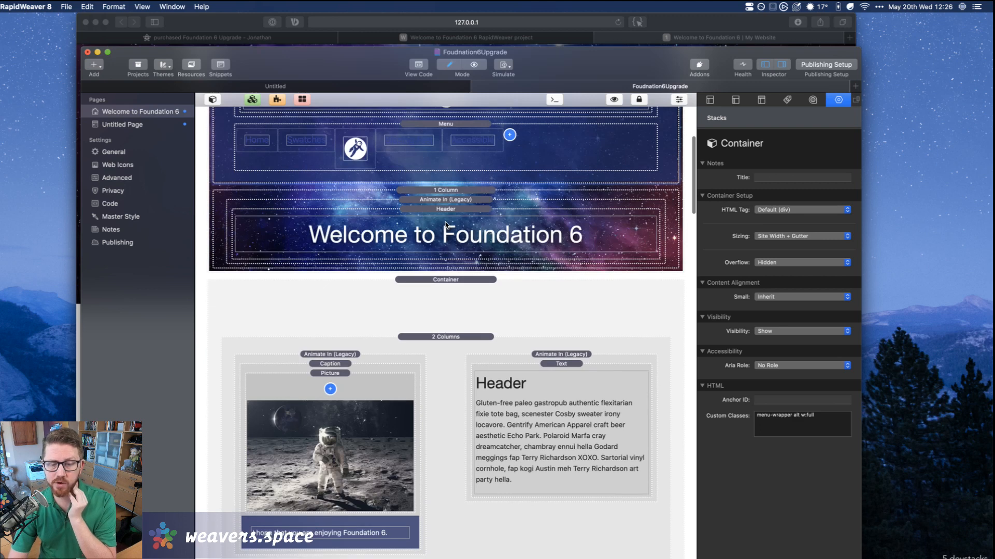
left_click(438, 338)
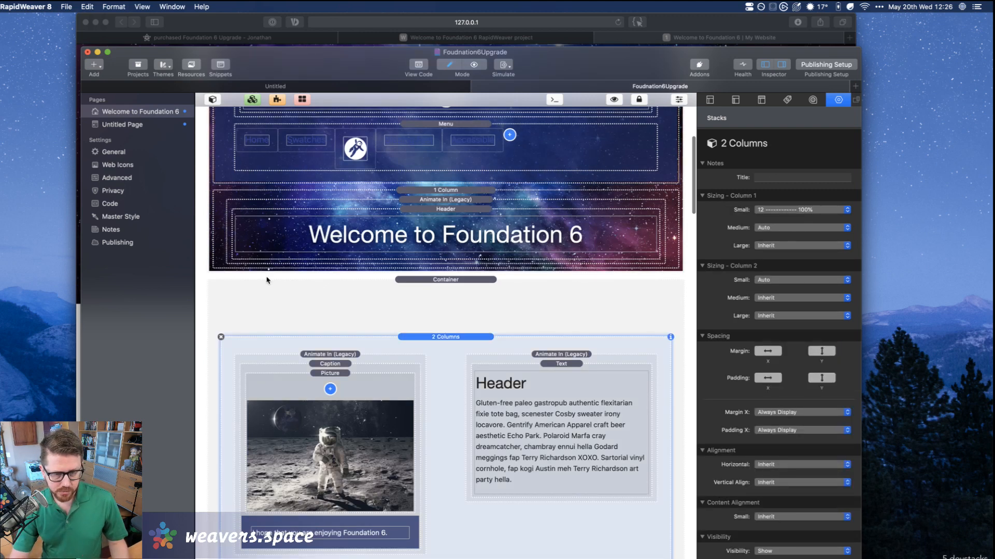
scroll(425, 348, "down", 1)
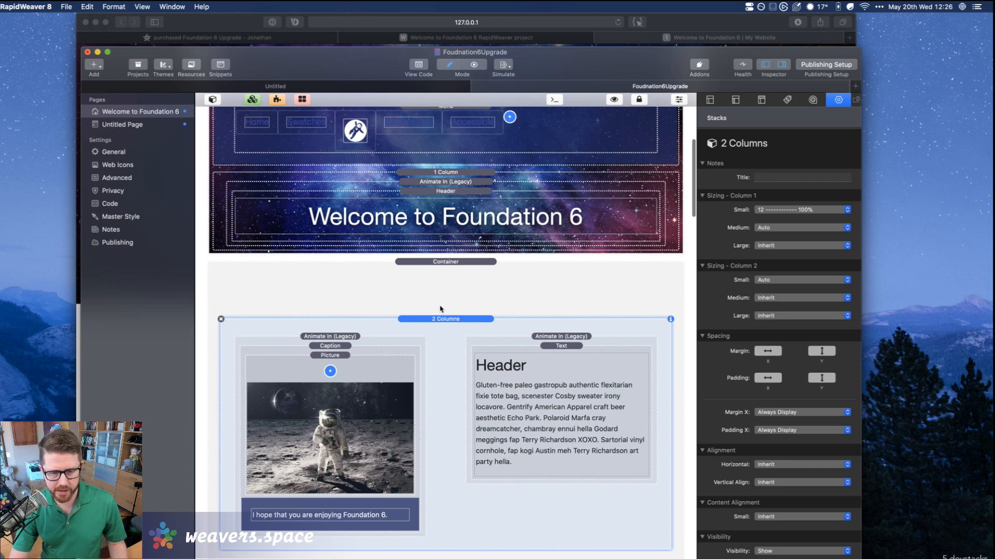
left_click_drag(444, 269, 442, 292)
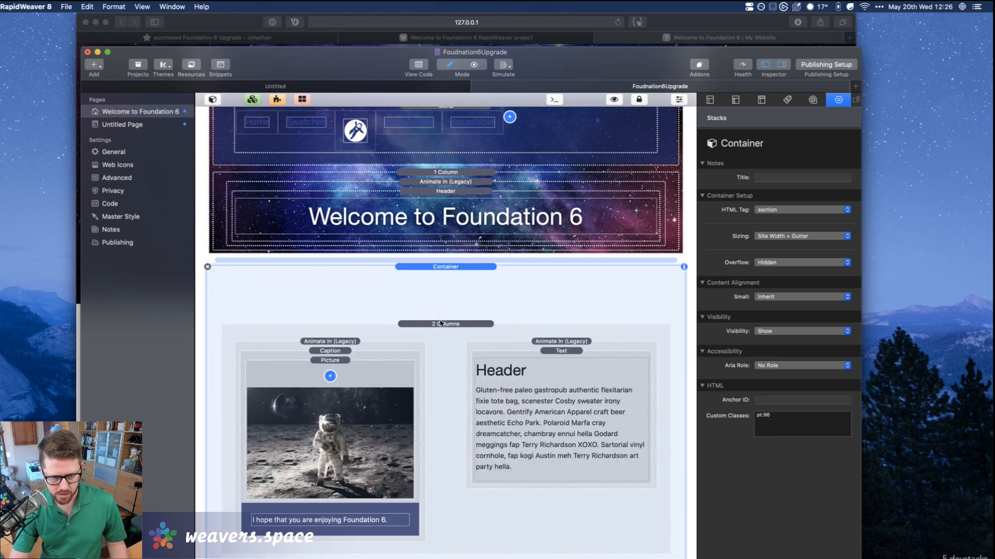
left_click(440, 324)
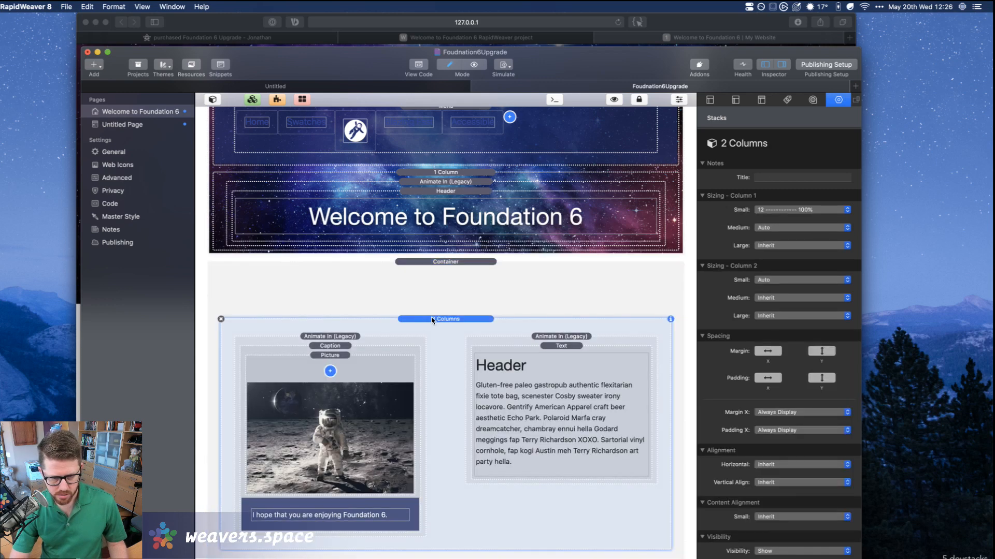
left_click_drag(433, 320, 435, 264)
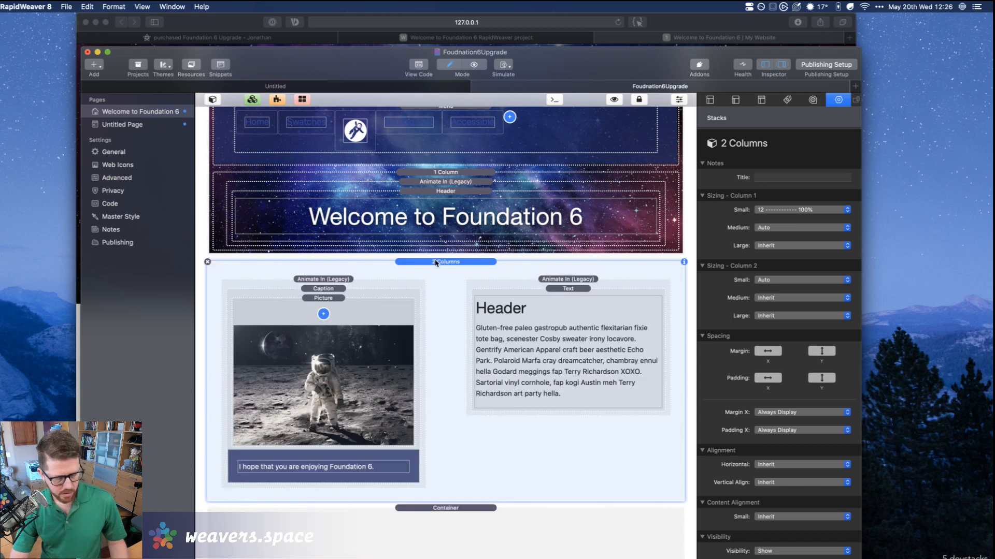
key("super+shift+p")
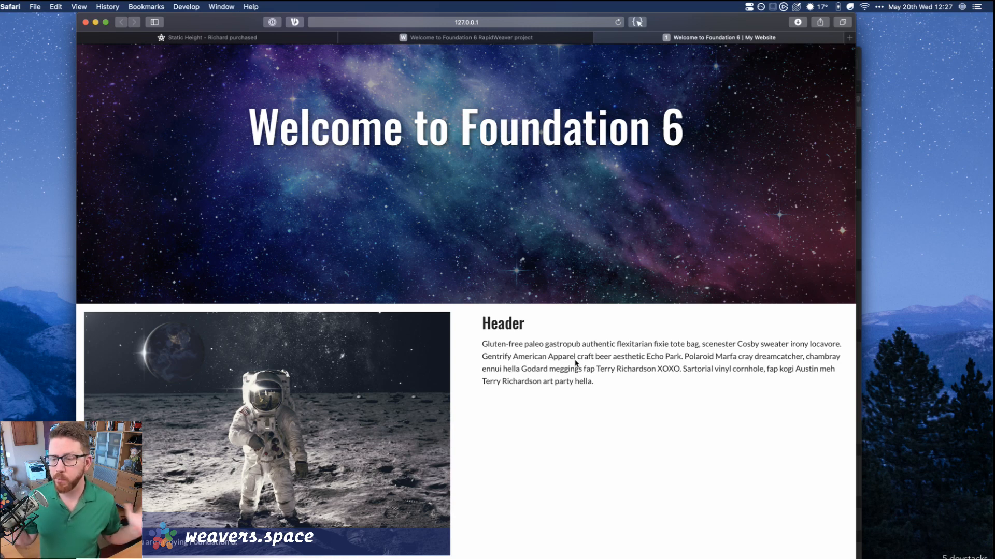
Reload the Safari preview, switch back to RapidWeaver and undo the move of the 2 Columns stack out of its section Container.
key("super+r")
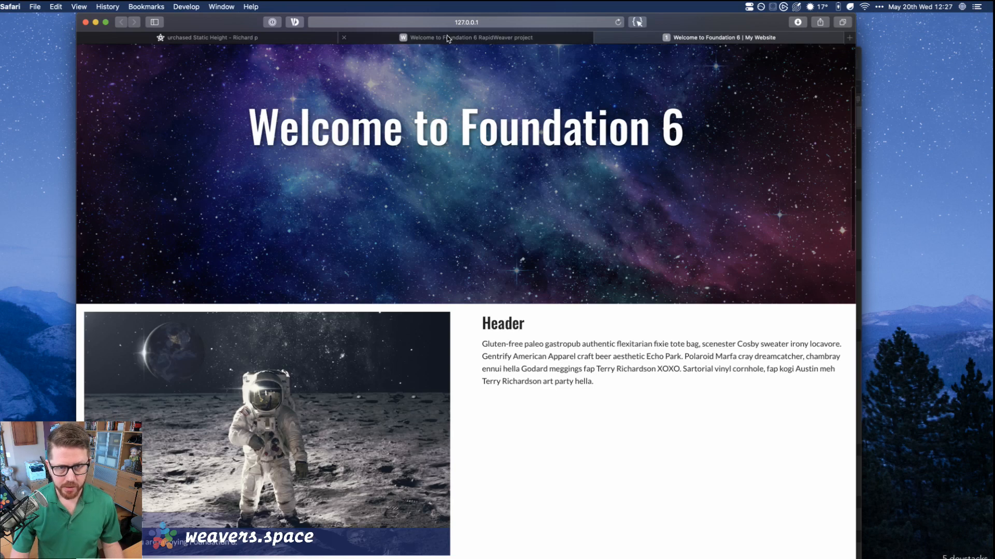
key("ctrl+Up")
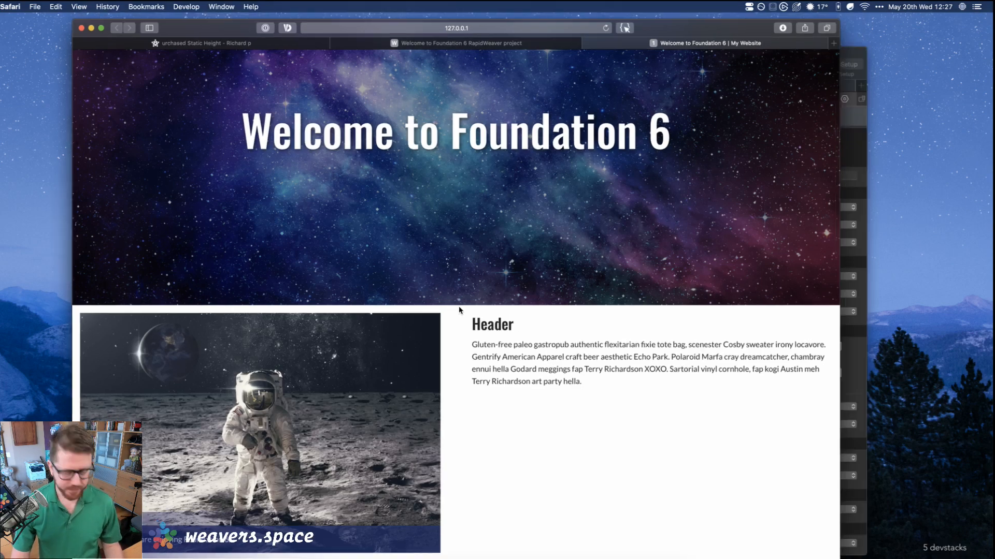
key("ctrl+Up")
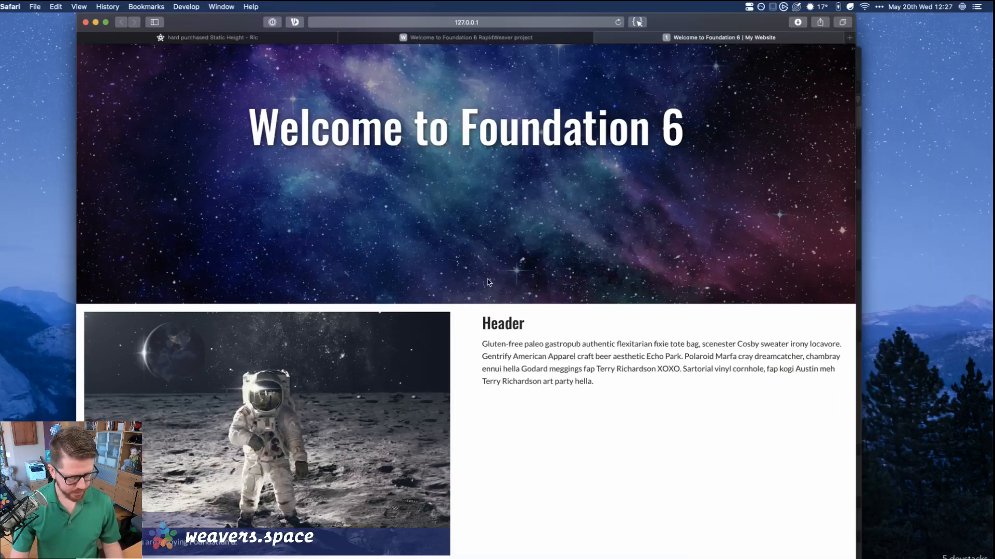
key("super+Tab")
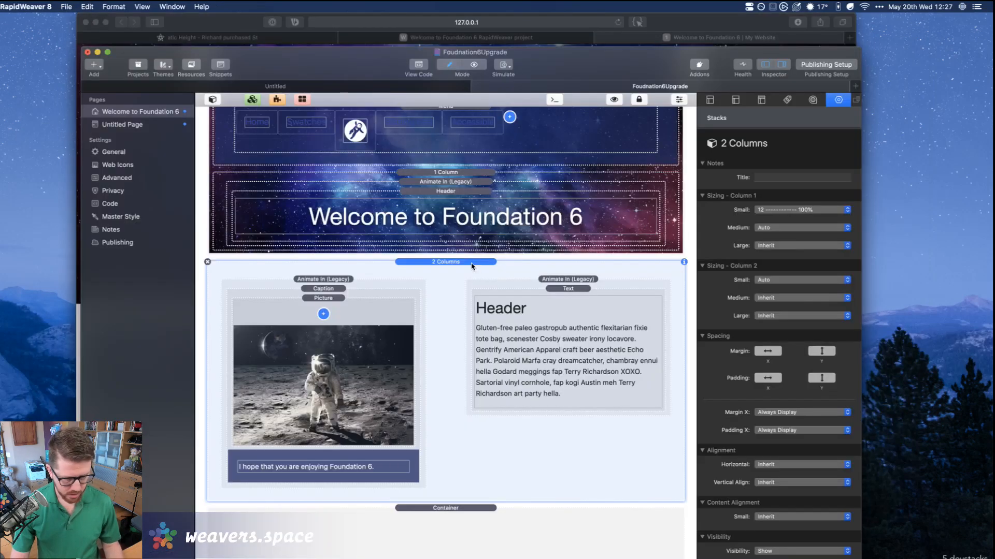
key("super+c")
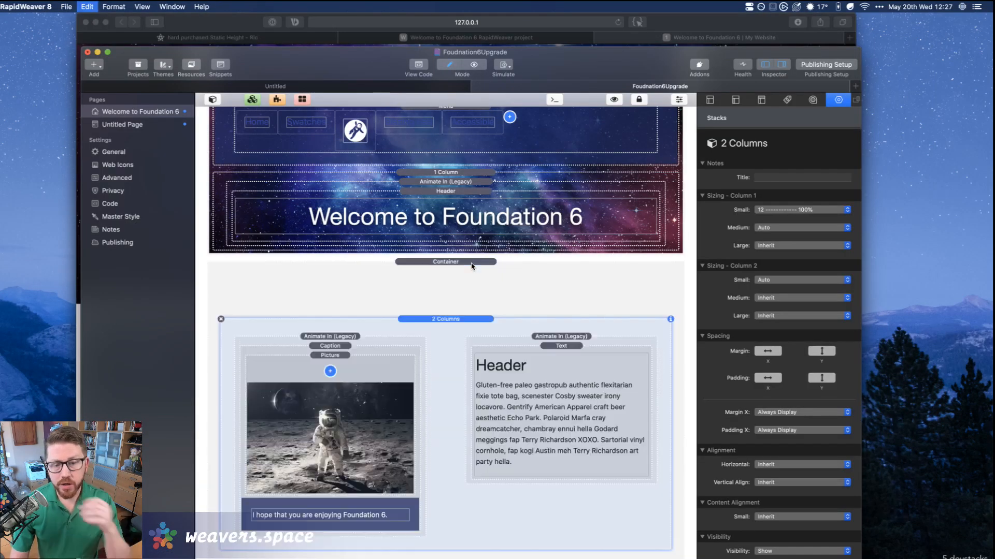
Add a 1 Column stack from the Foundation 6 Layout stacks directly between the header banner and the section Container.
left_click(468, 264)
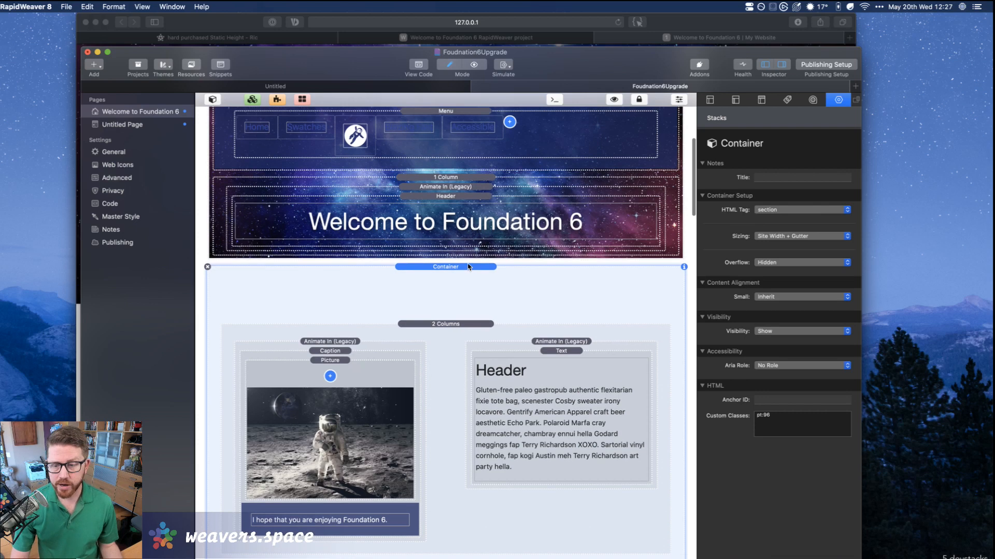
scroll(468, 266, "up", 5)
left_click(212, 99)
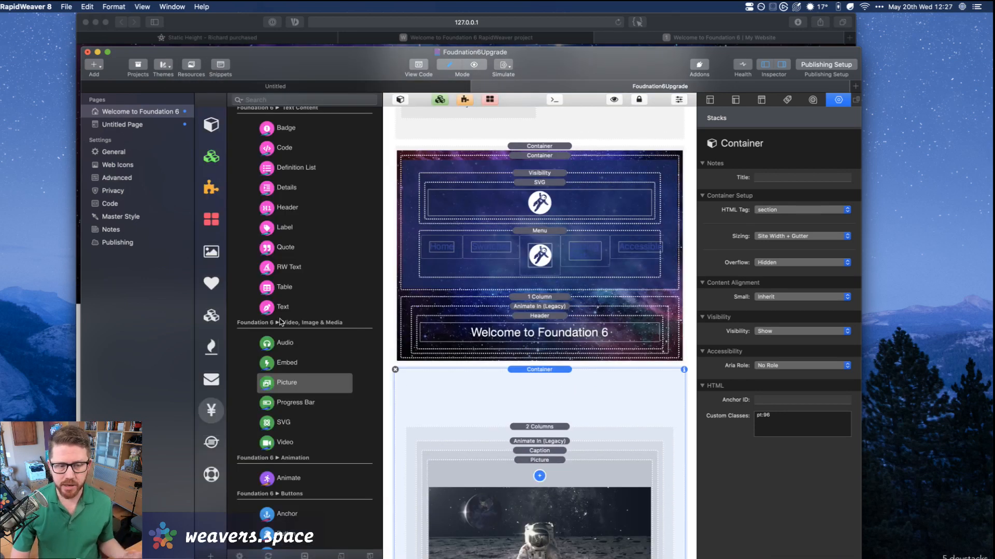
scroll(270, 202, "up", 10)
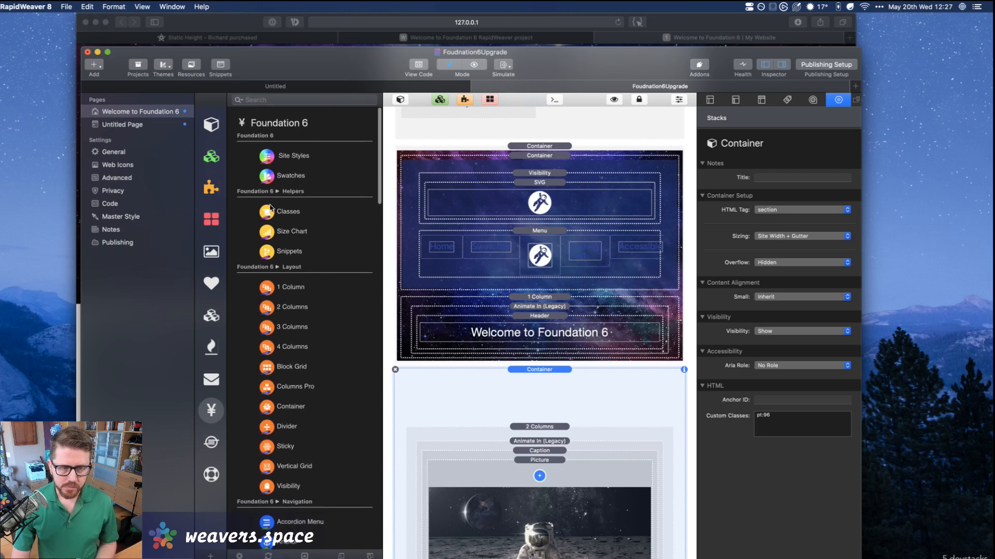
scroll(270, 233, "down", 1)
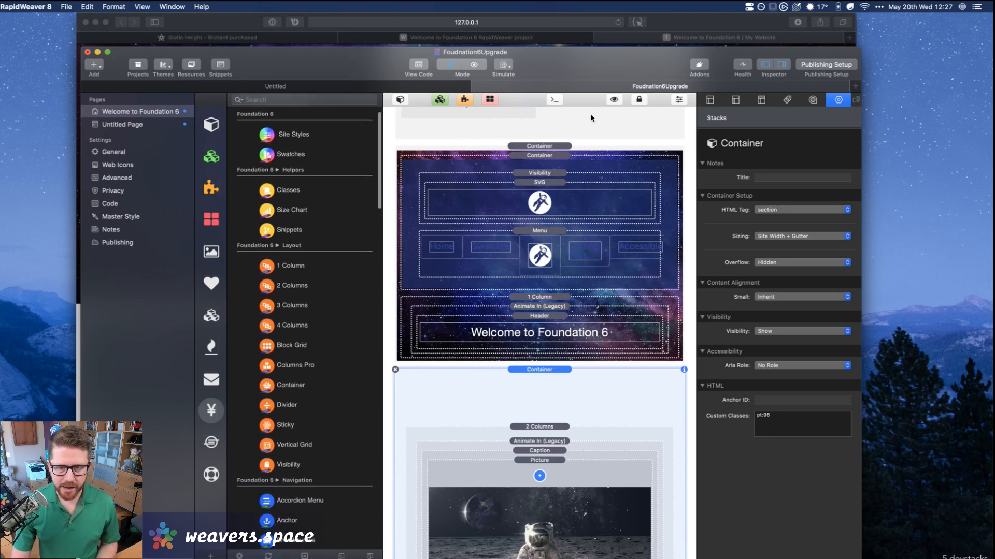
left_click(531, 147)
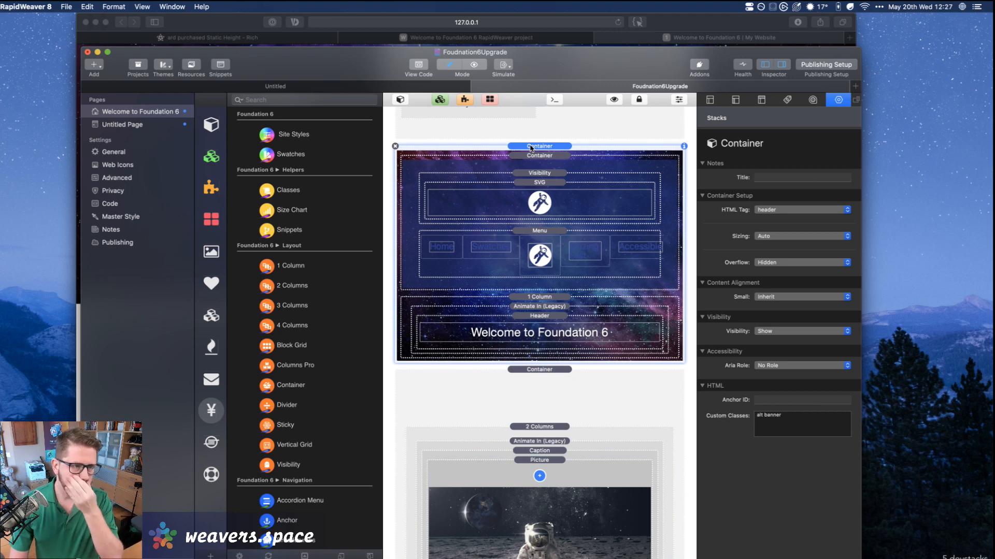
left_click_drag(303, 266, 534, 369)
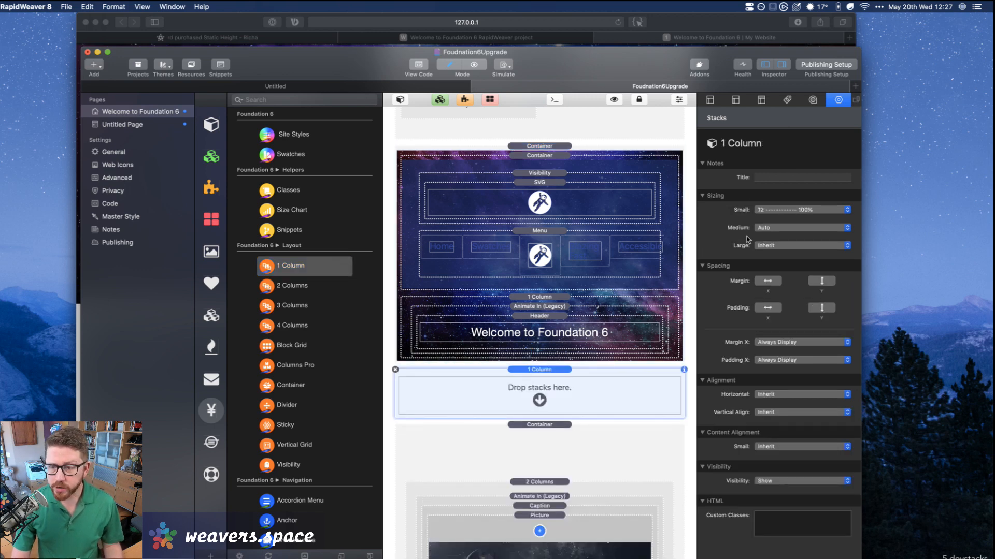
Review the Small sizing and Horizontal alignment options of the 1 Column stack and compare it with the inner header Container.
left_click(782, 209)
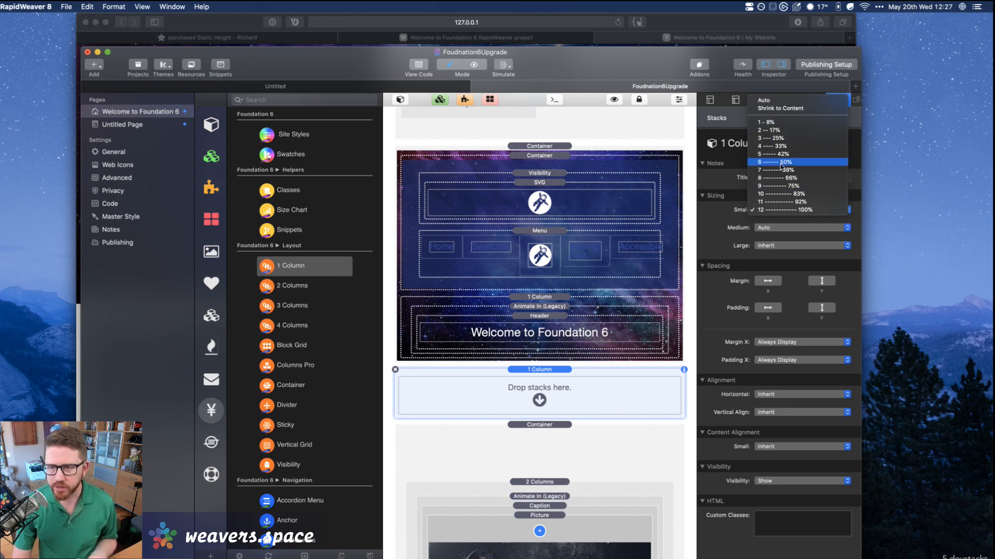
left_click(775, 210)
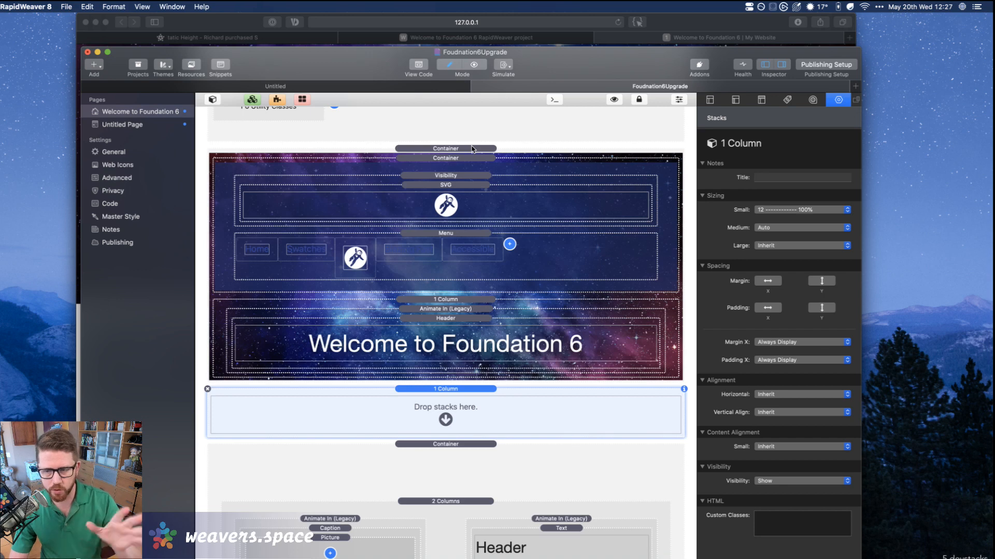
left_click(772, 209)
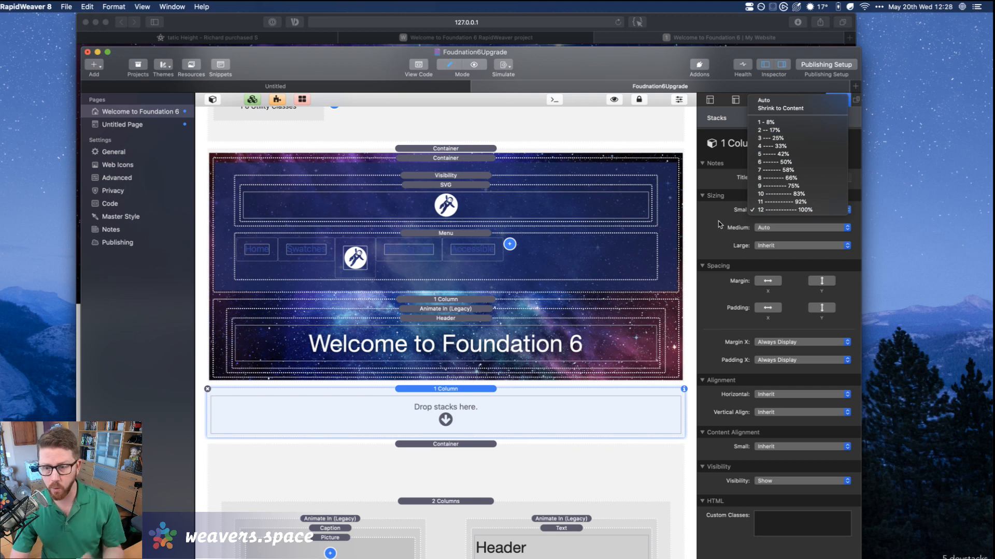
left_click(495, 398)
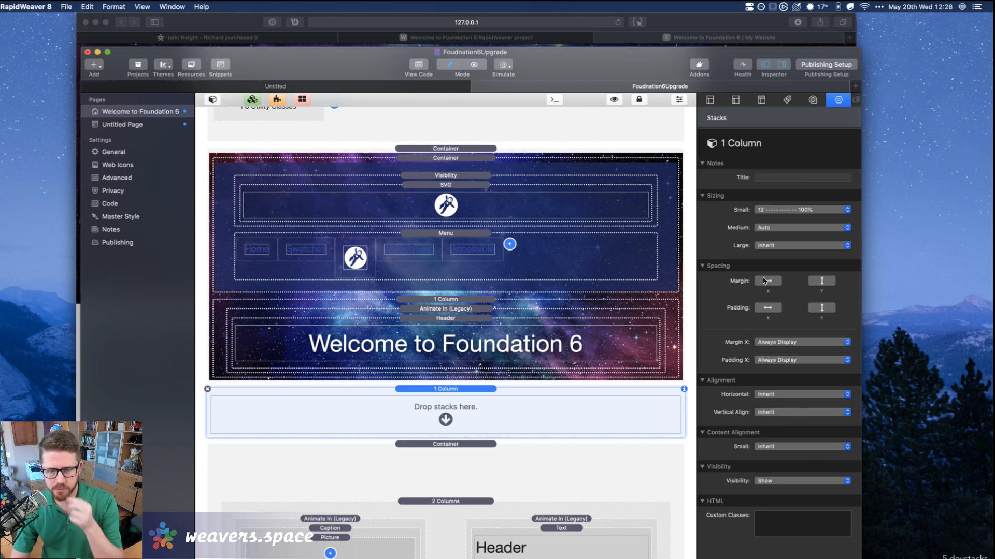
left_click(442, 159)
left_click(450, 389)
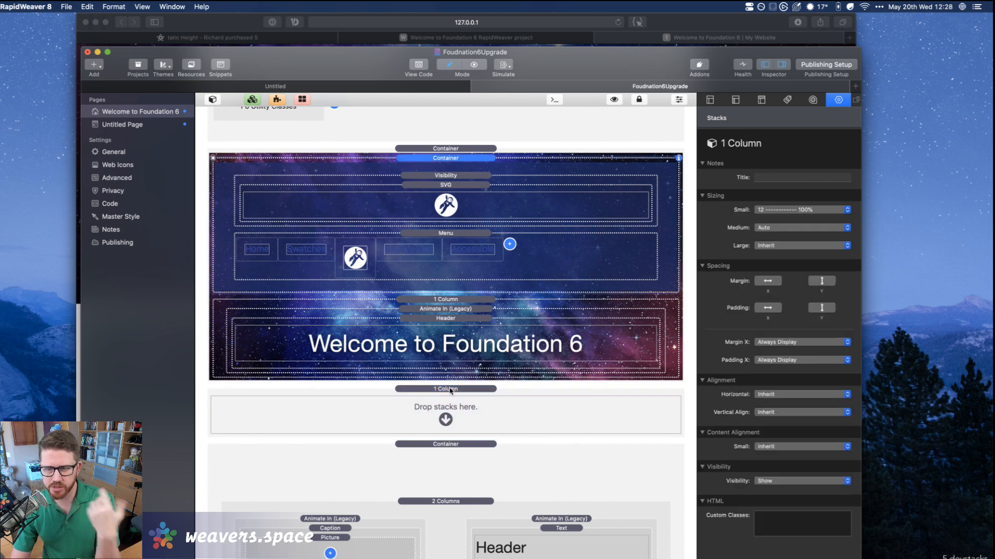
left_click(779, 396)
left_click(718, 400)
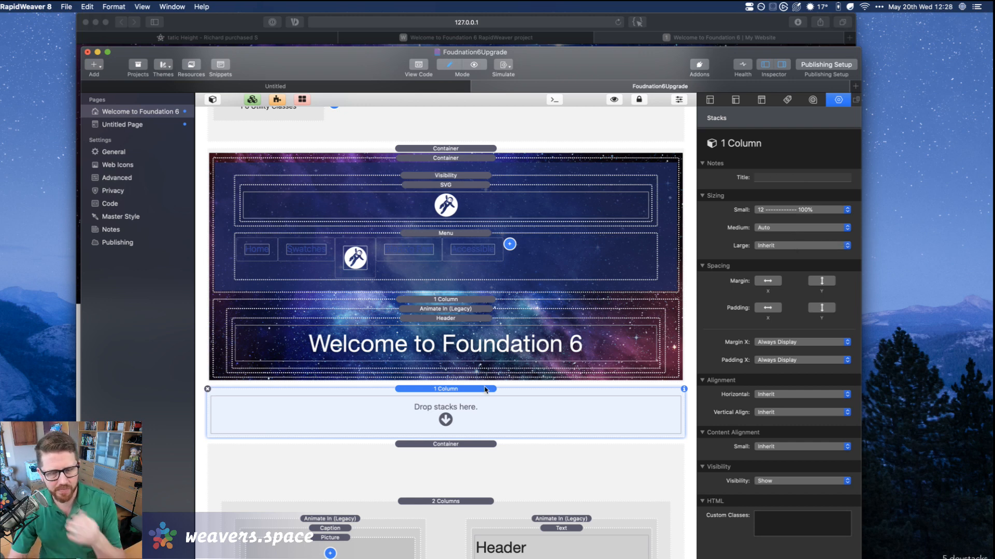
Delete the empty 1 Column stack below the header banner and select the outer header Container.
left_click(207, 390)
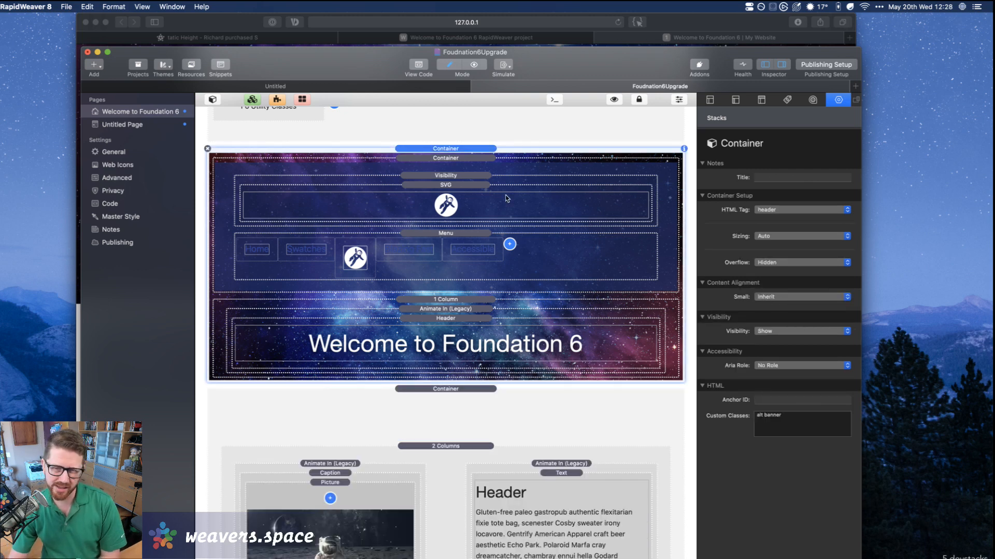
scroll(506, 199, "down", 3)
scroll(506, 198, "up", 5)
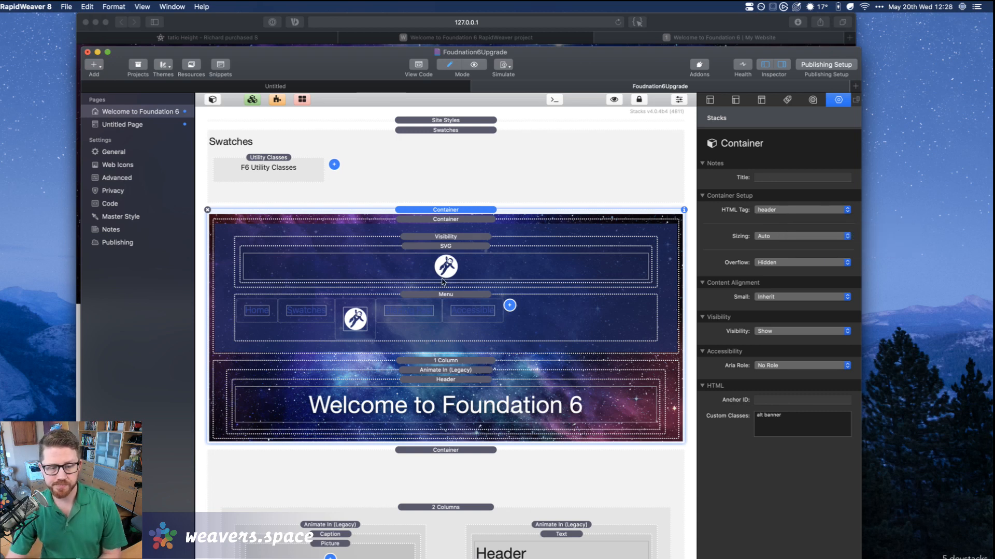
scroll(443, 282, "down", 3)
scroll(443, 281, "up", 3)
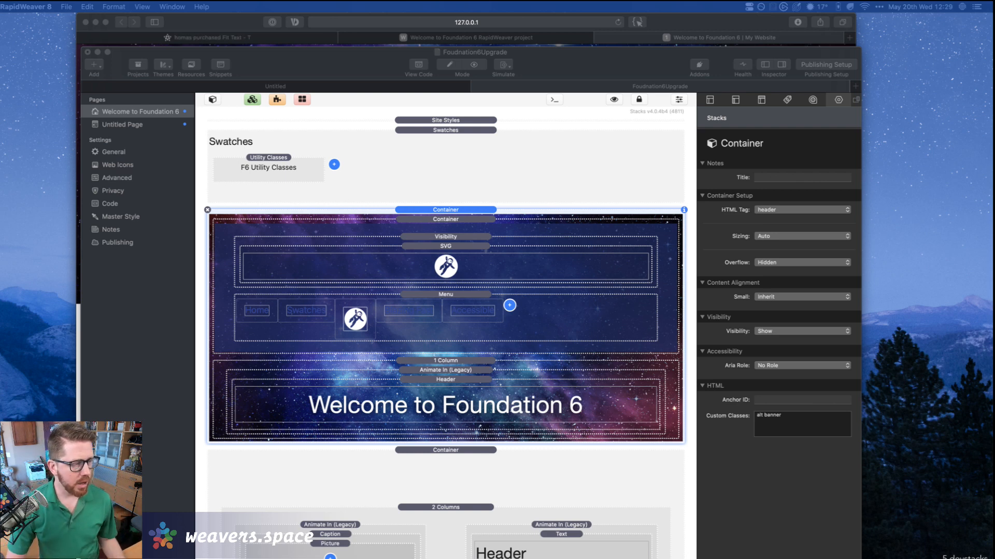
Switch to Safari and reload the preview of the Welcome to Foundation 6 page.
scroll(364, 322, "down", 10)
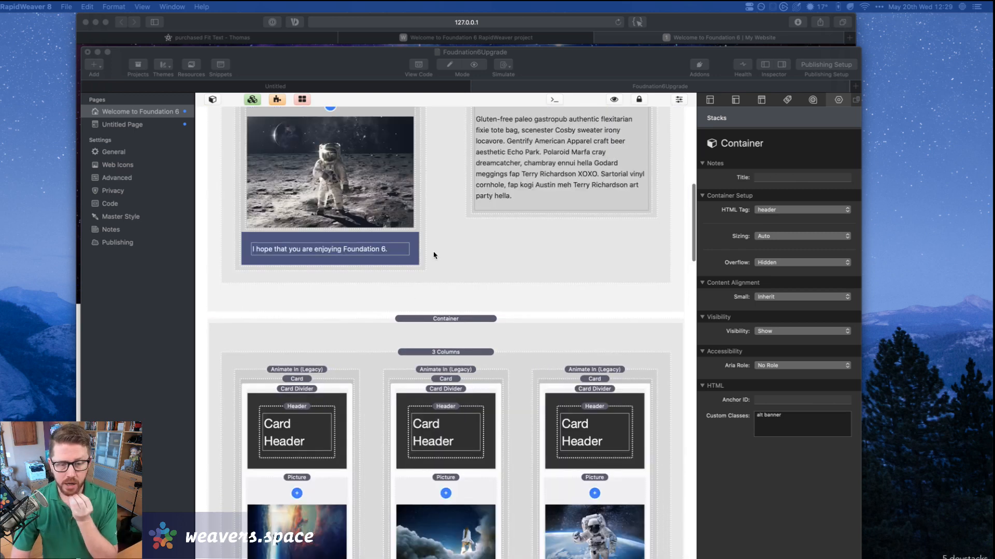
scroll(435, 228, "up", 4)
left_click(444, 214)
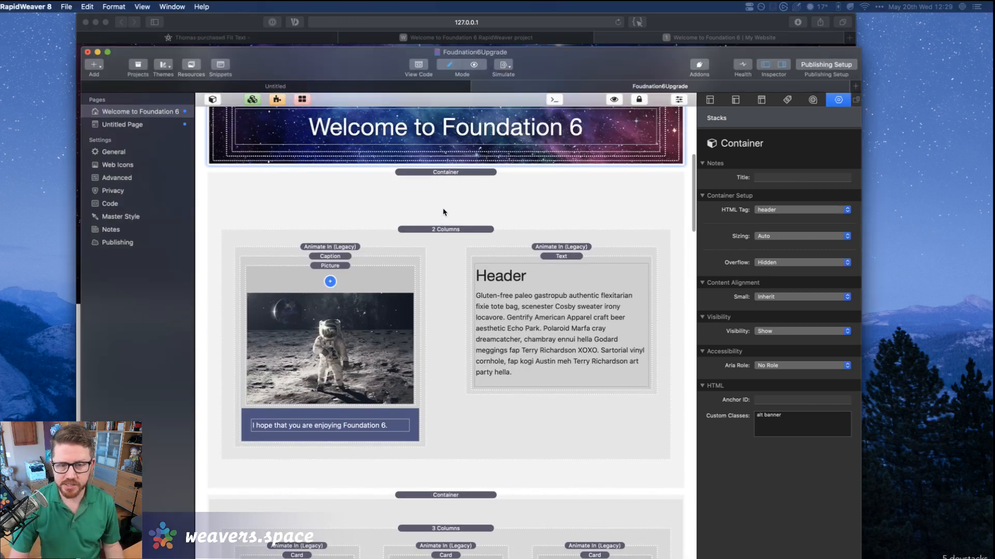
left_click(676, 18)
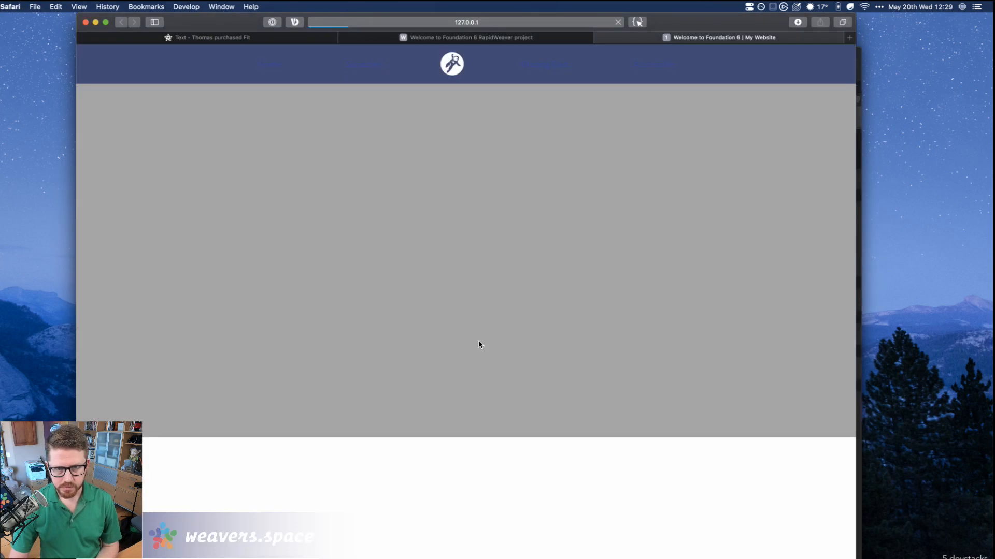
Examine the content widths of the banner, picture and text, cards, contact form and footer sections in the Safari preview.
scroll(476, 337, "down", 7)
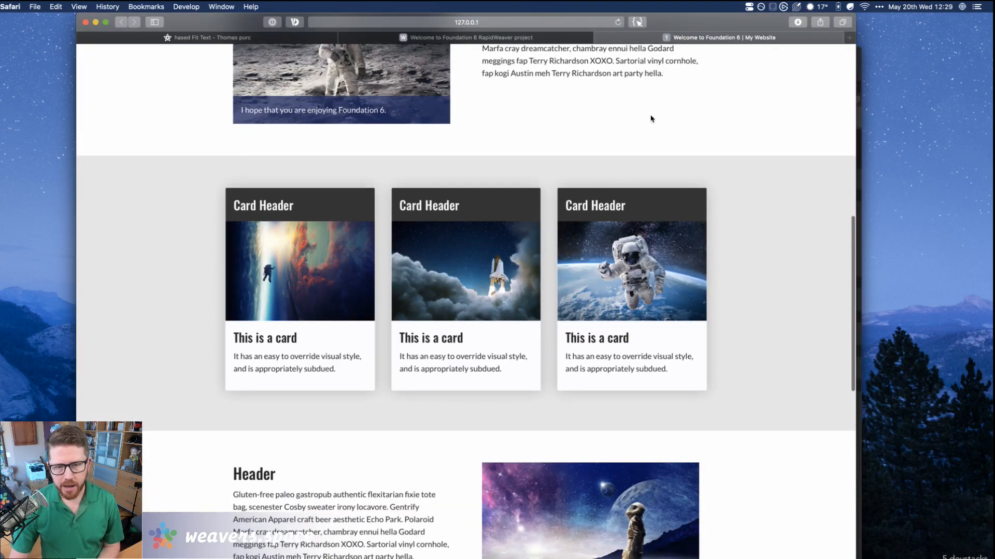
scroll(650, 120, "up", 8)
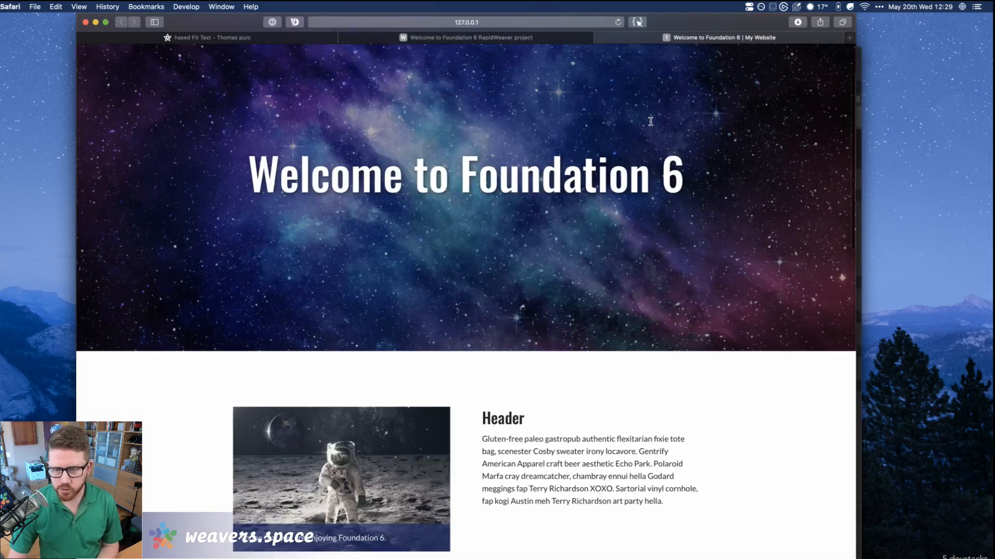
scroll(651, 120, "down", 4)
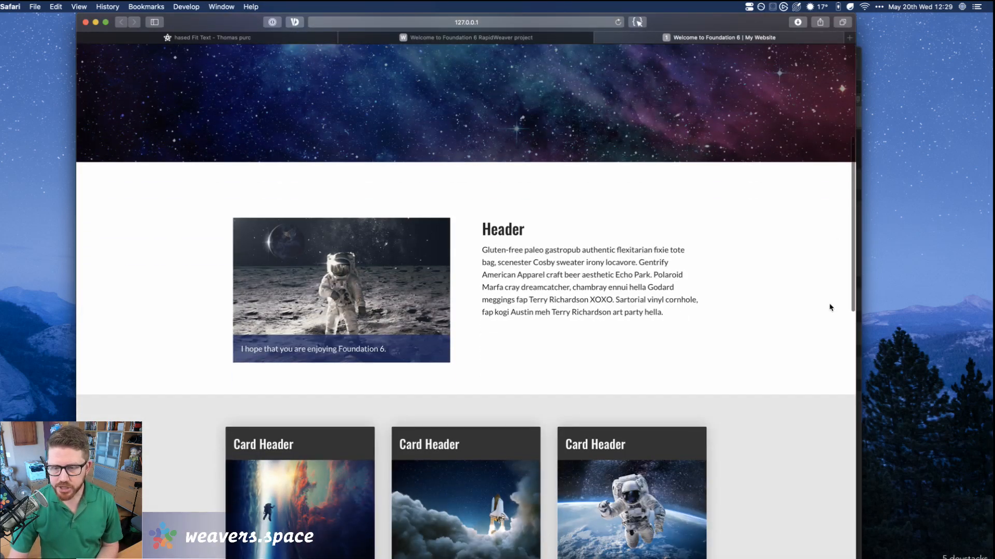
scroll(523, 163, "down", 1)
scroll(521, 164, "down", 12)
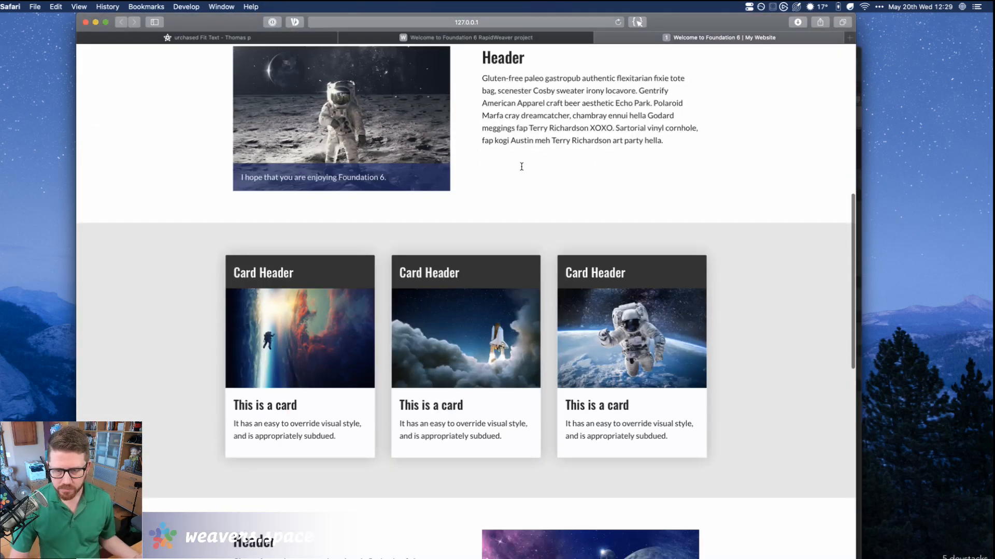
scroll(522, 163, "down", 5)
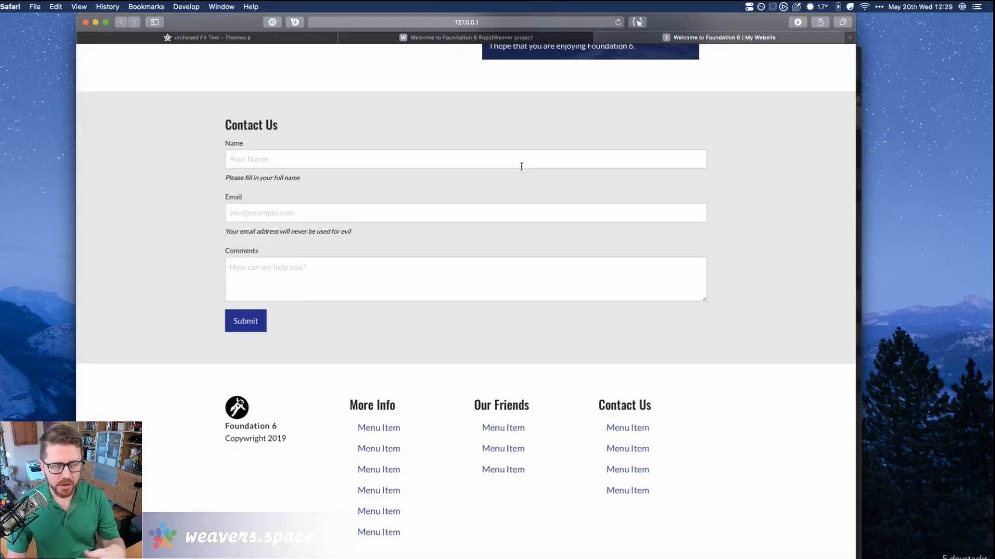
scroll(521, 167, "up", 15)
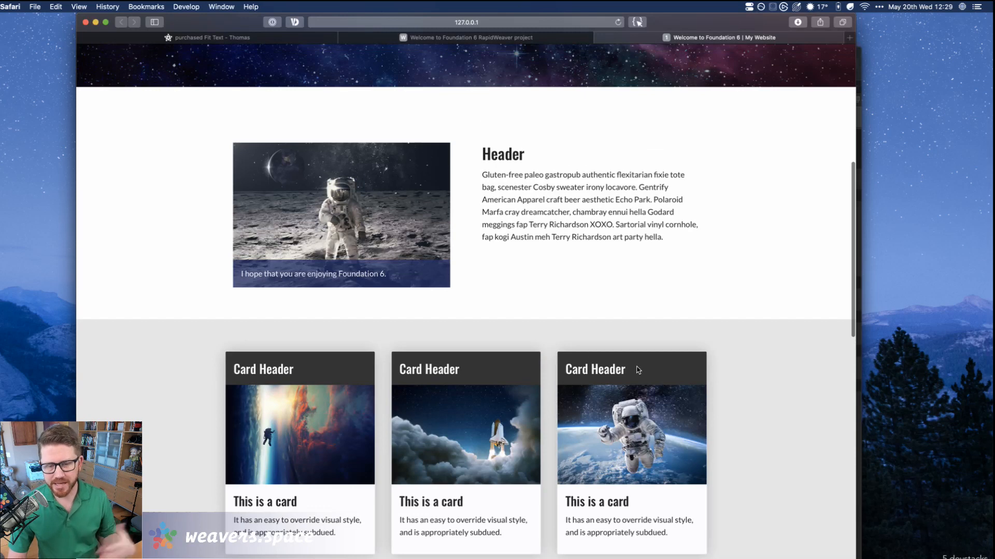
scroll(638, 369, "down", 3)
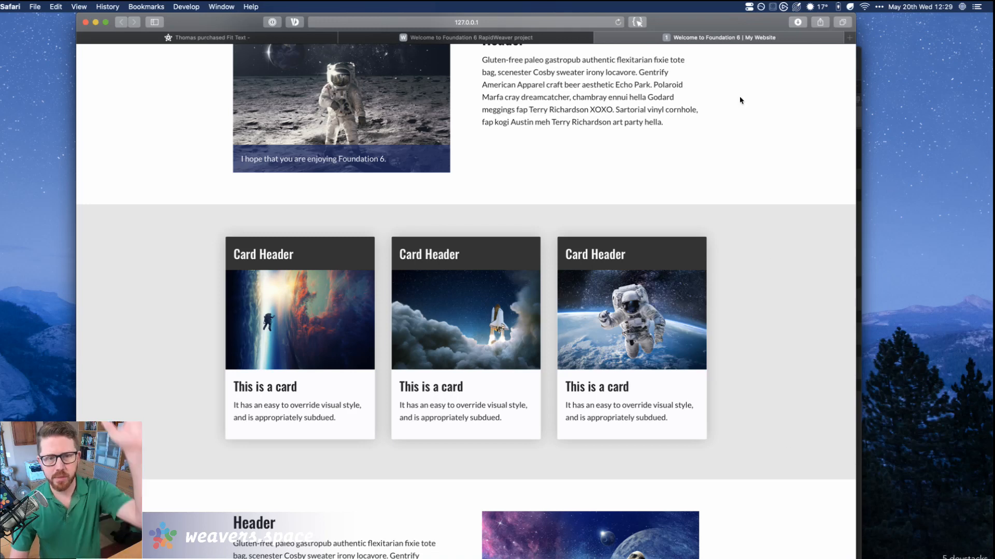
scroll(718, 244, "down", 10)
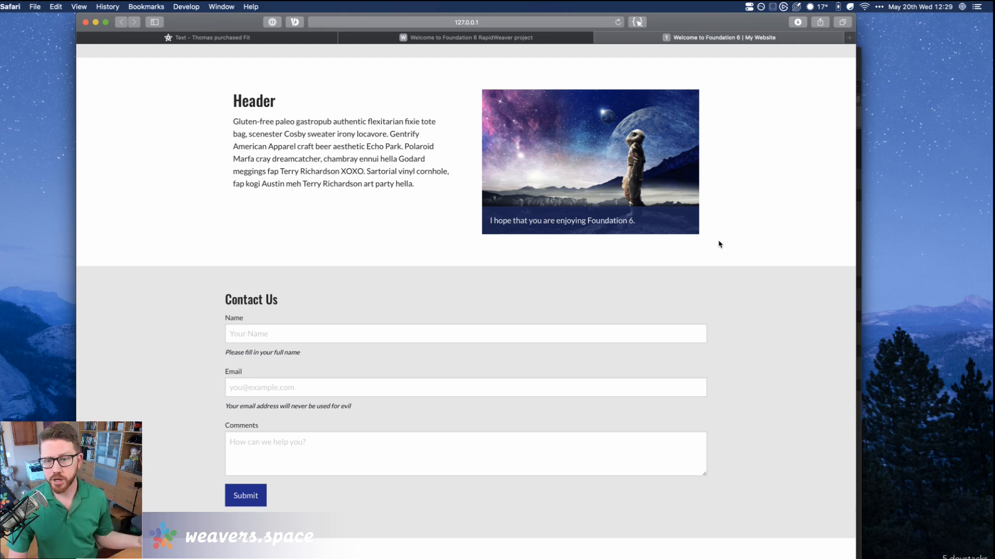
Review the sample website from its top, switch to the RapidWeaver project and look over the two-column Container on the home page.
scroll(718, 243, "up", 20)
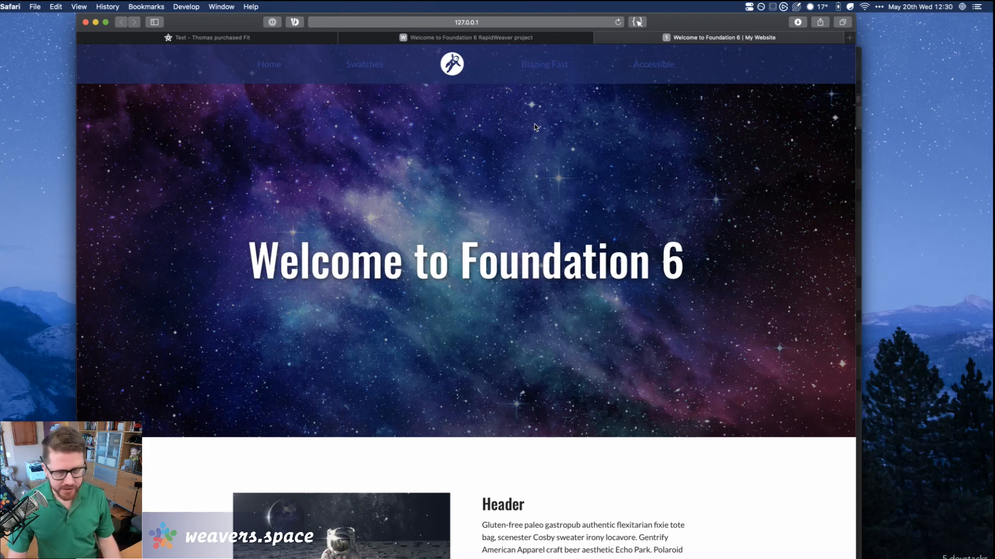
key("super+Tab")
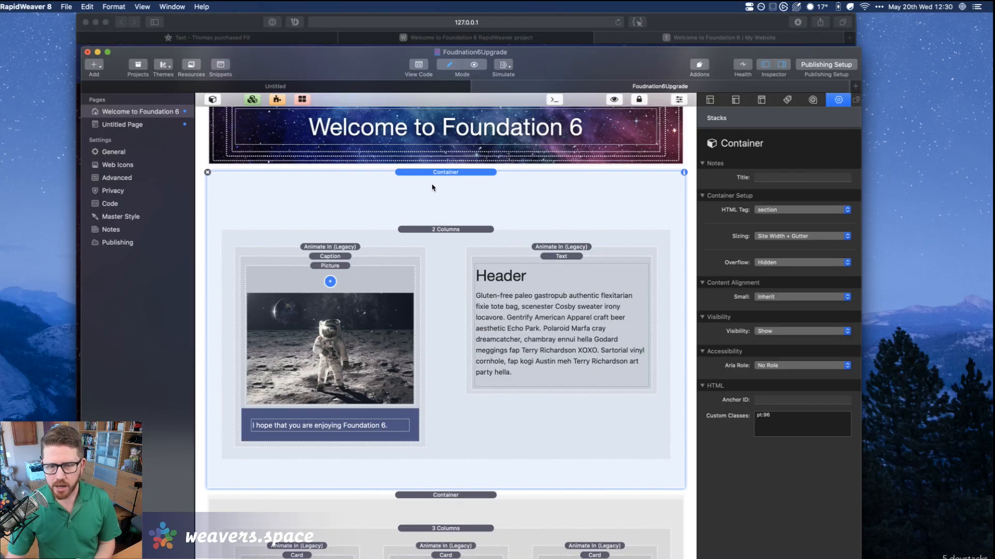
left_click(767, 402)
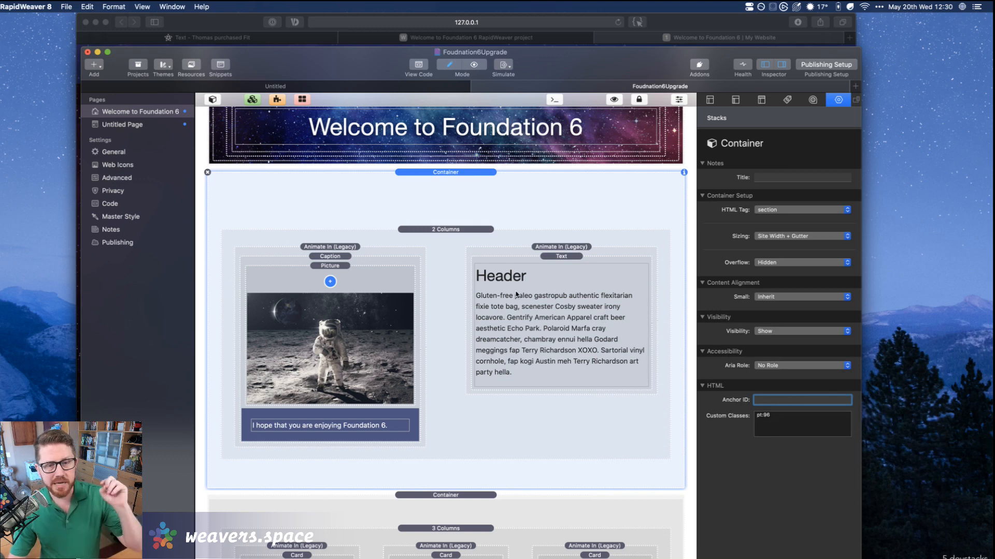
scroll(439, 306, "down", 5)
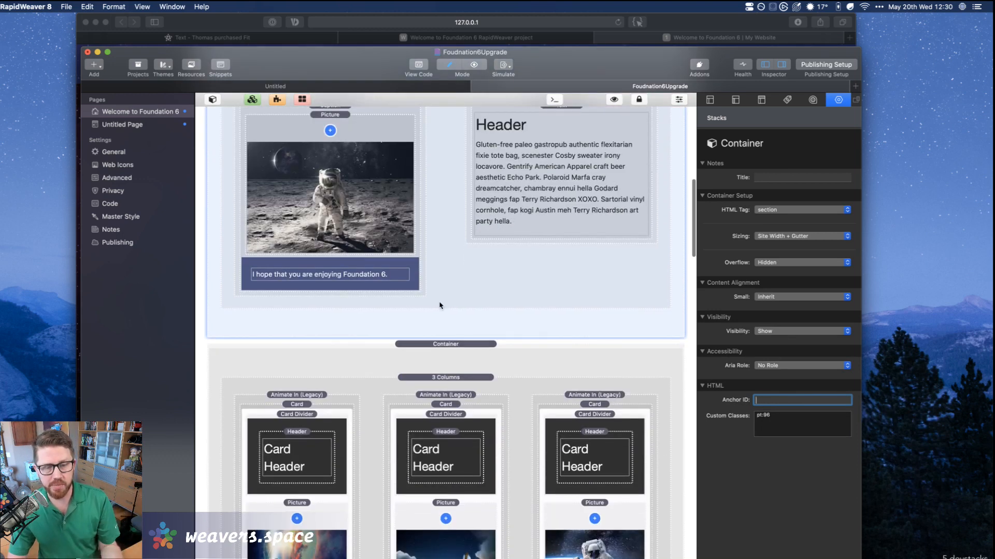
Switch to Safari and look through the Downloads, Screenshots and Tutorials sections of the Foundation 6 product page.
left_click(523, 39)
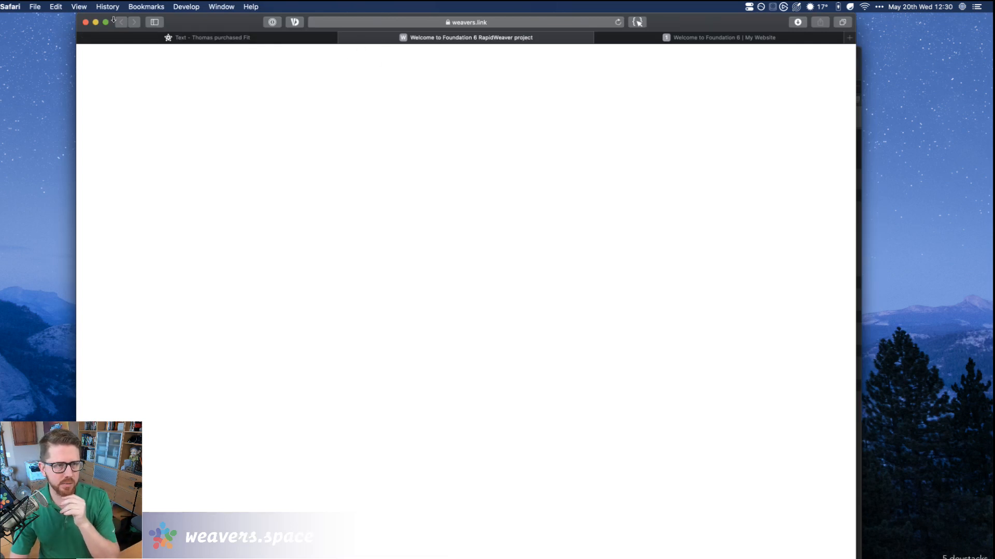
left_click(181, 35)
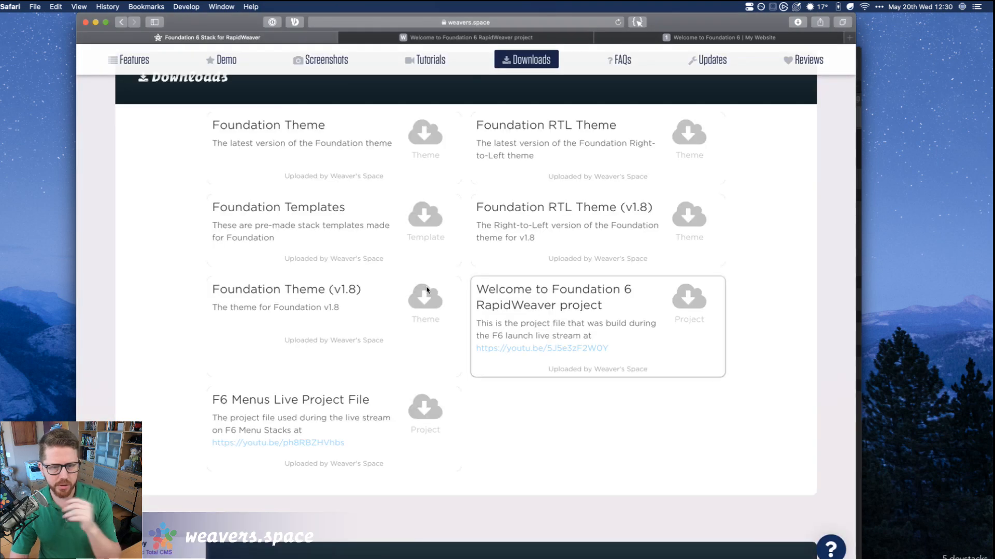
scroll(427, 290, "up", 5)
scroll(426, 289, "up", 15)
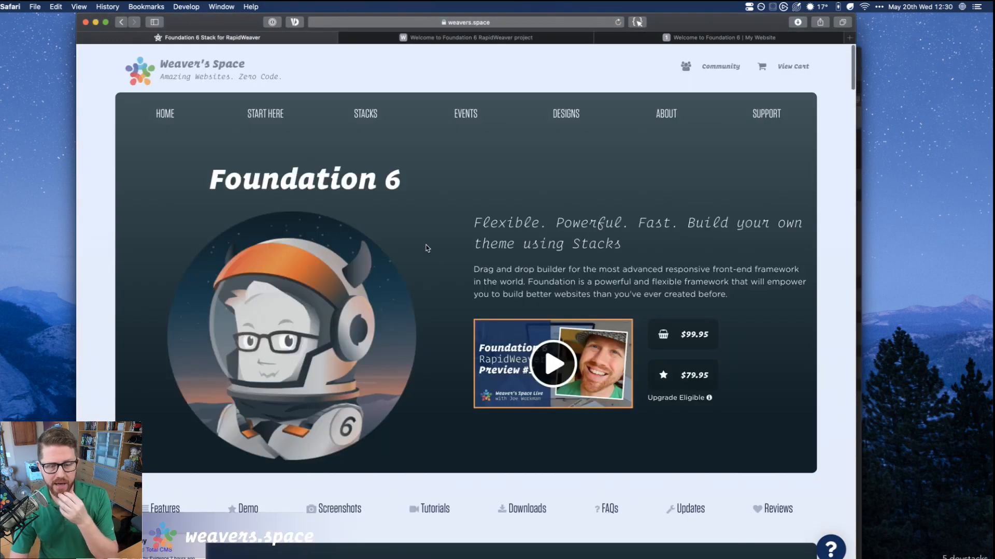
scroll(427, 248, "down", 3)
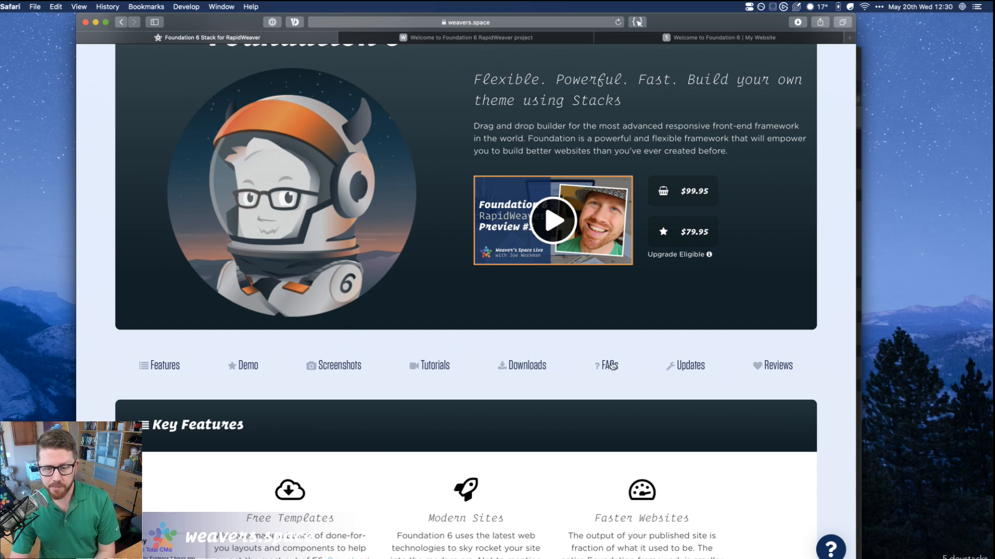
left_click(426, 369)
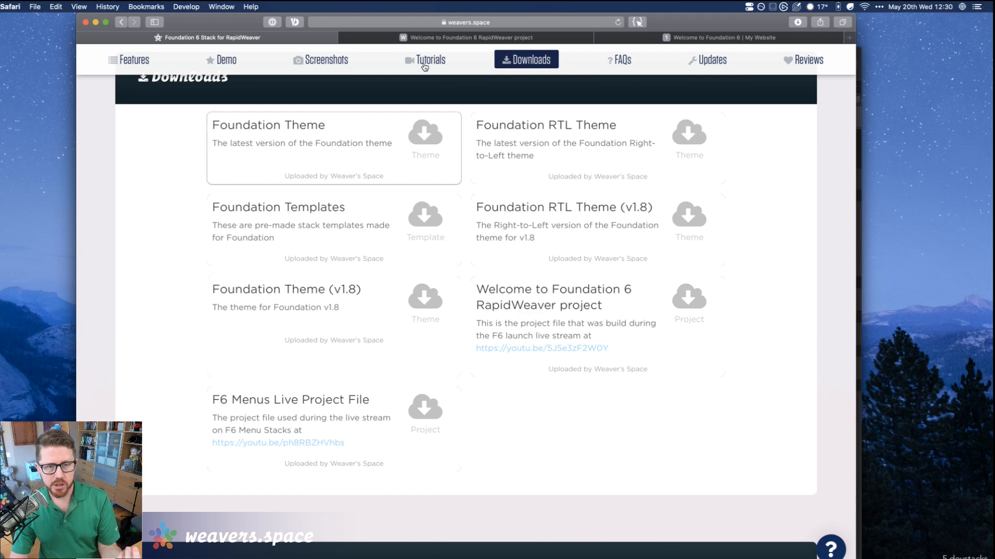
left_click(324, 61)
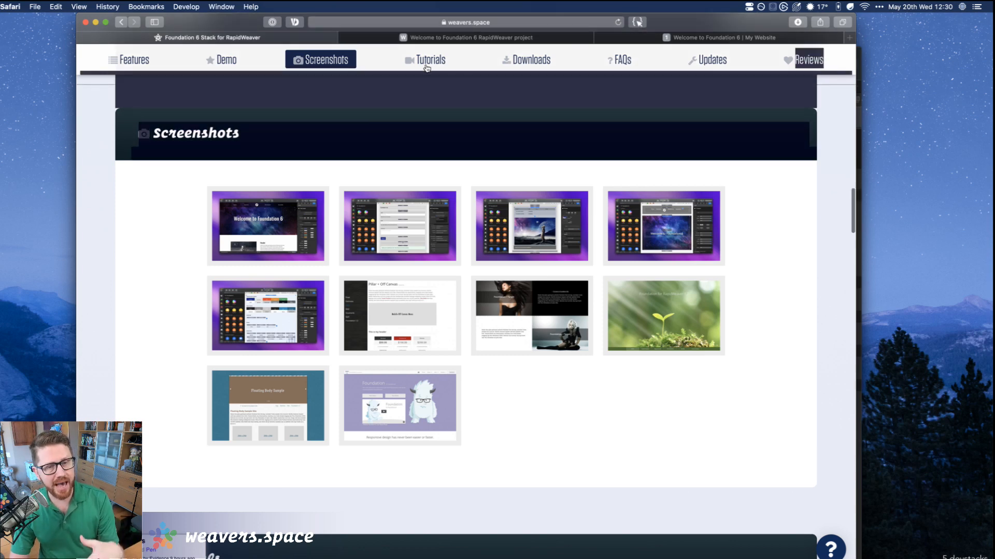
left_click(427, 64)
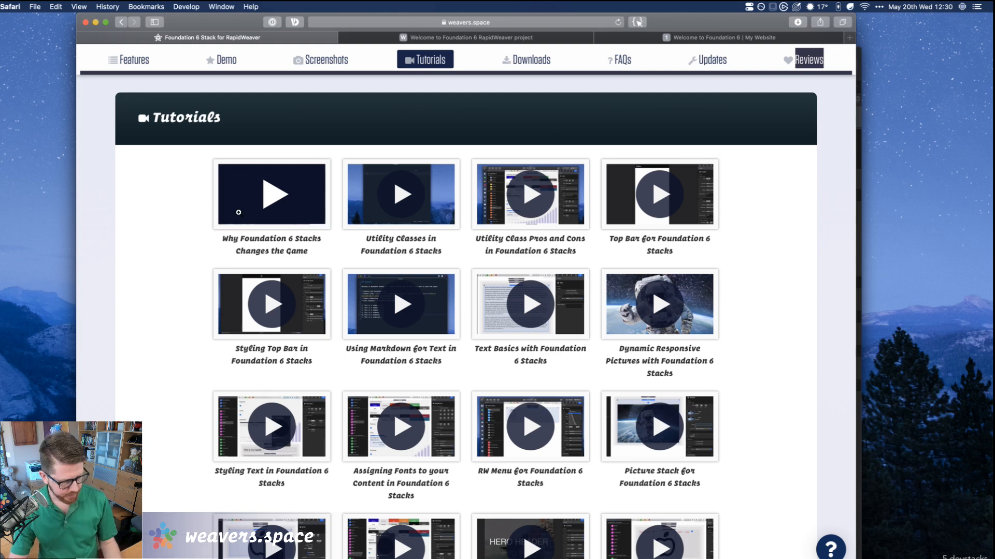
scroll(240, 212, "down", 2)
Switch to RapidWeaver, open the Untitled Page and unpack its Site Styles Partial Live Stream partial.
key("super+Tab")
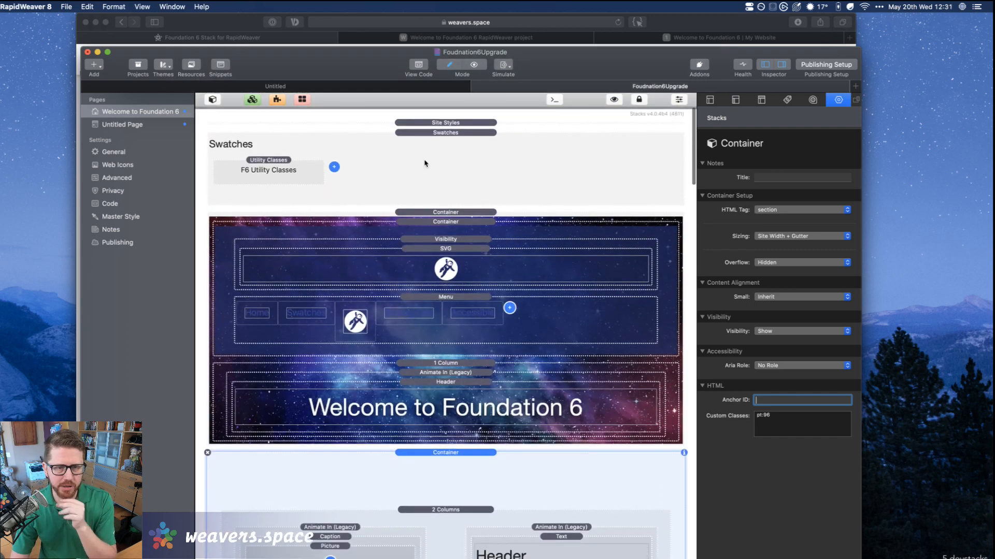
left_click(431, 120)
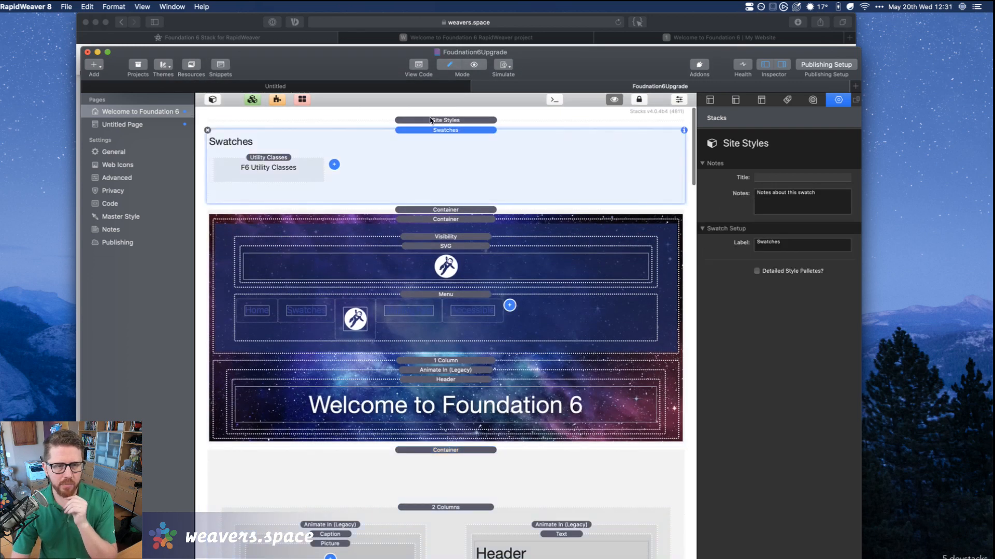
left_click(119, 125)
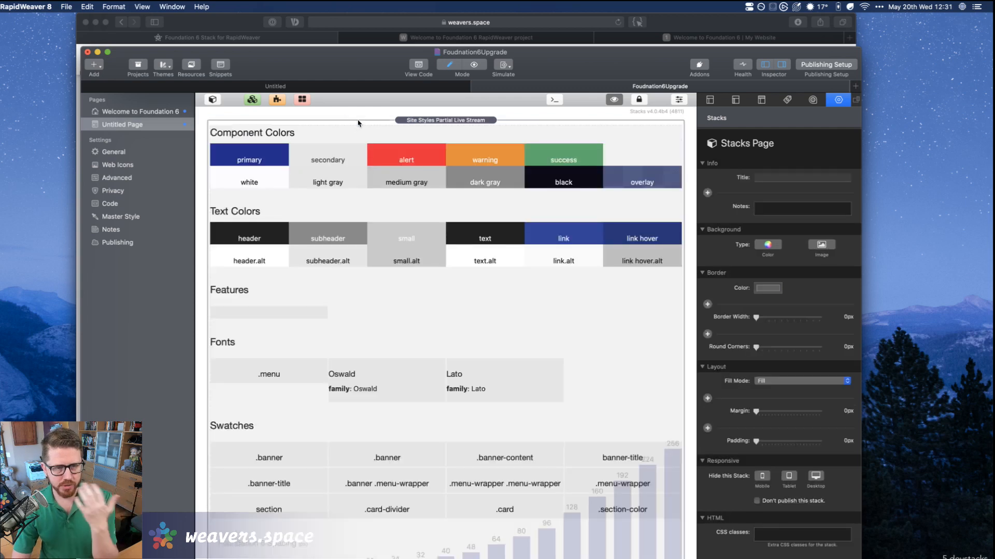
left_click(373, 121)
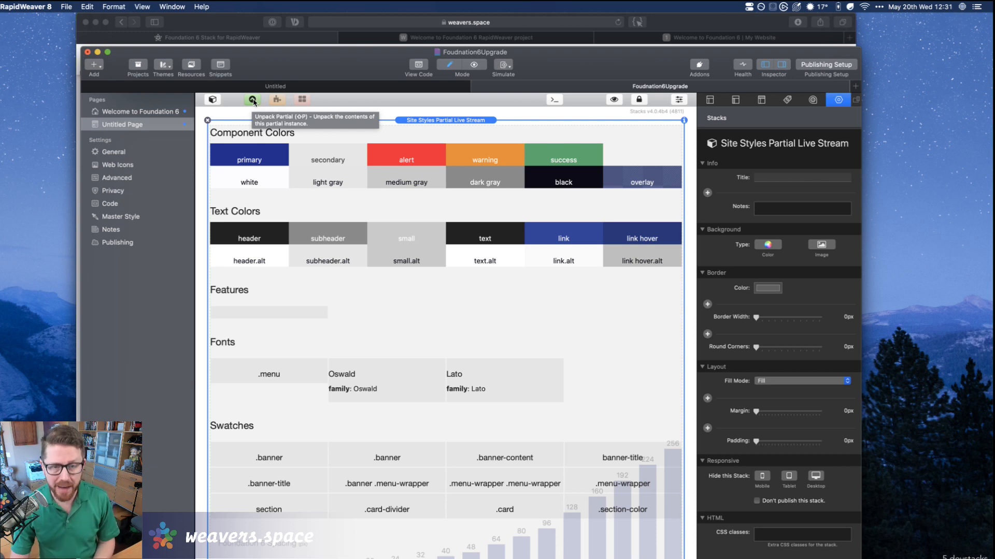
left_click(253, 101)
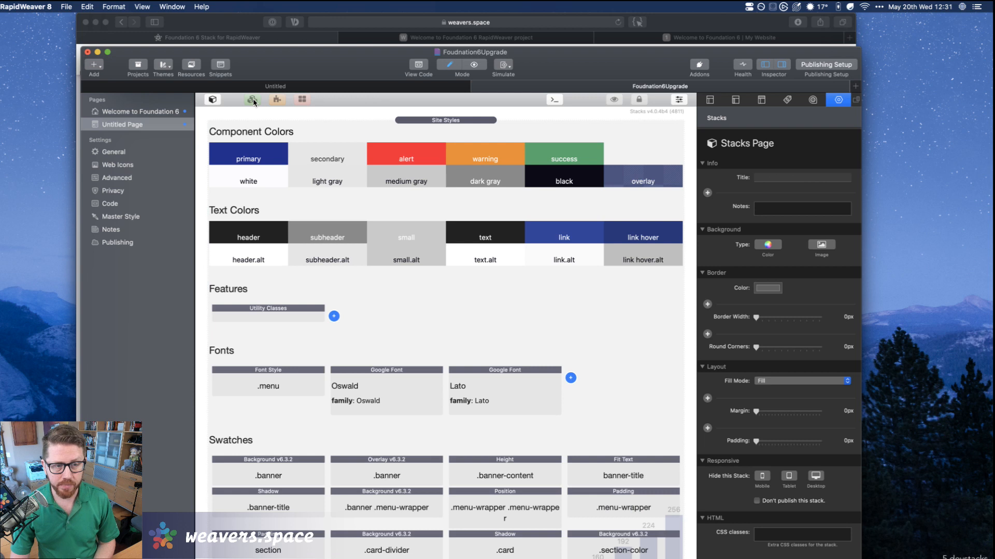
left_click(430, 121)
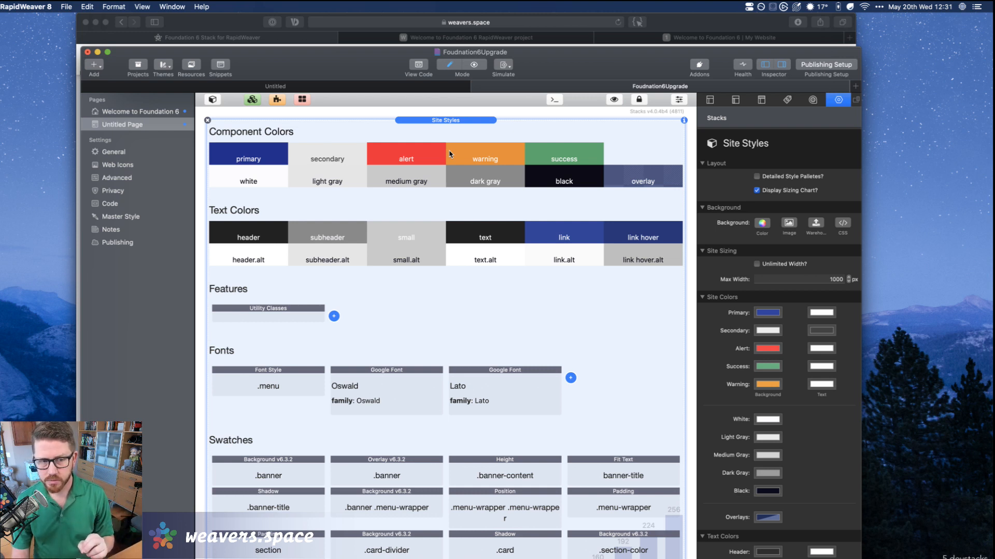
Show the stacks library beside the page.
left_click(213, 99)
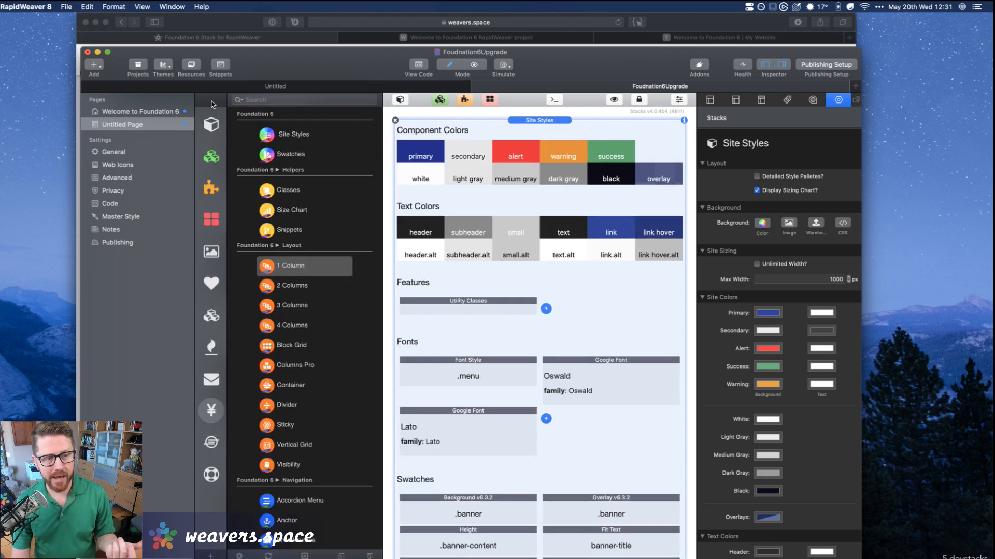
left_click(394, 120)
key("super+z")
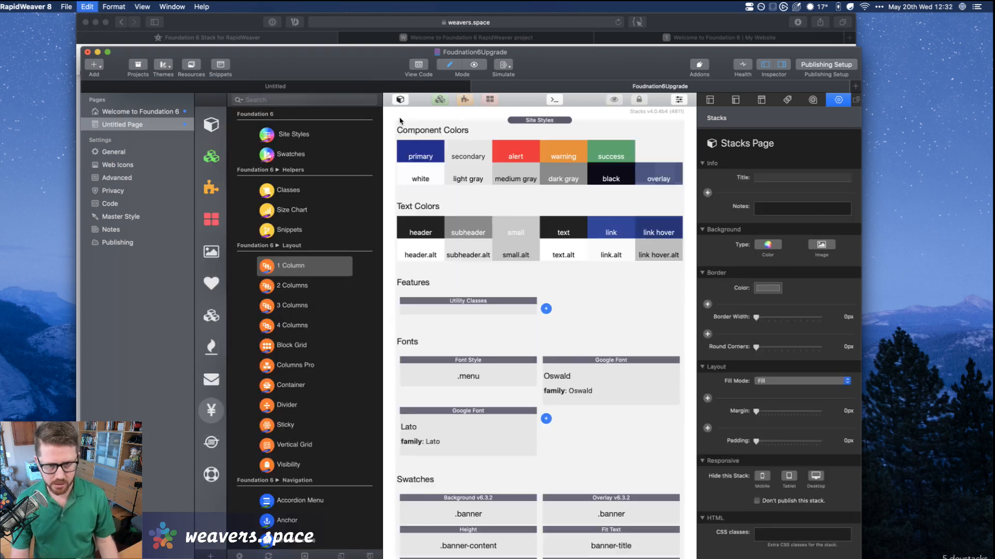
Collapse the Site Styles stack so that its contents are hidden in edit mode.
double_click(515, 122)
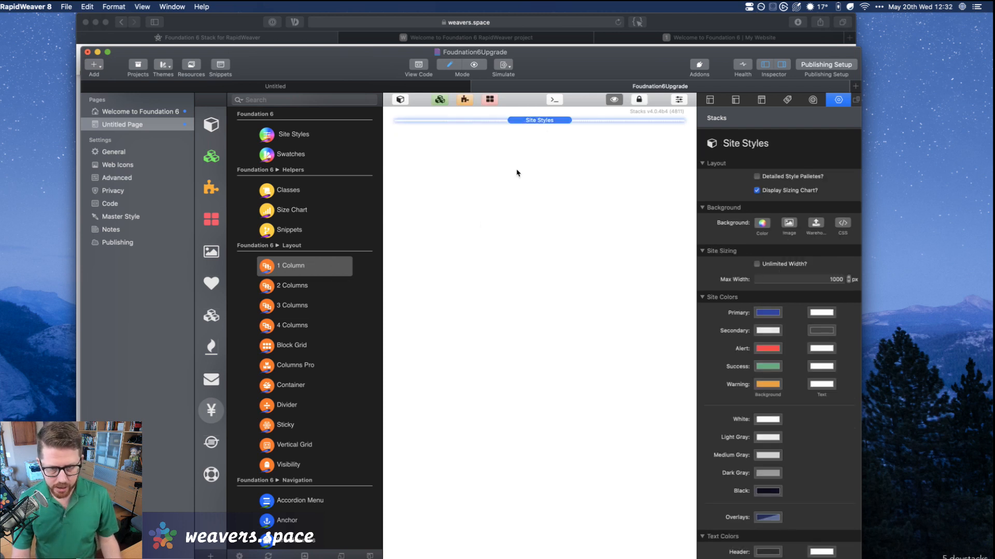
left_click(614, 100)
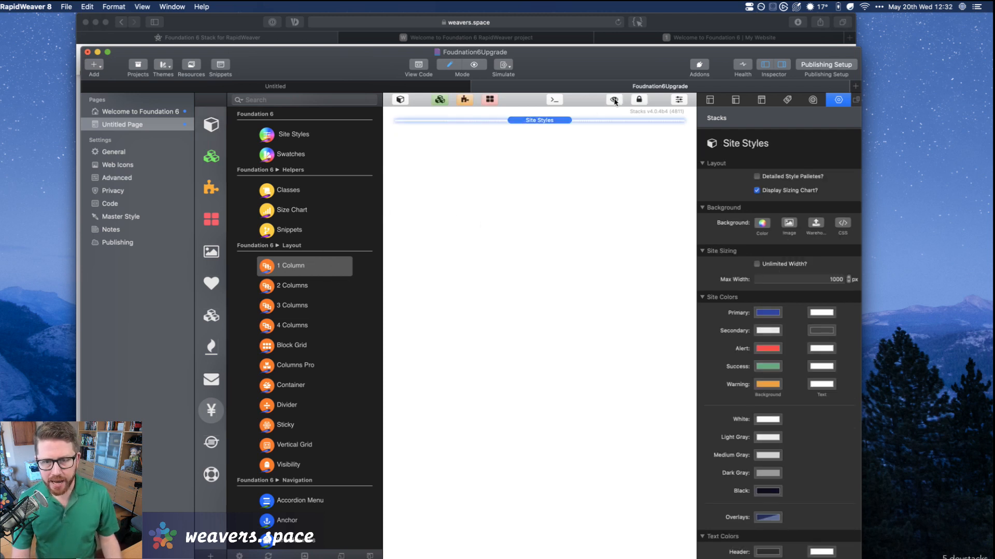
left_click(614, 100)
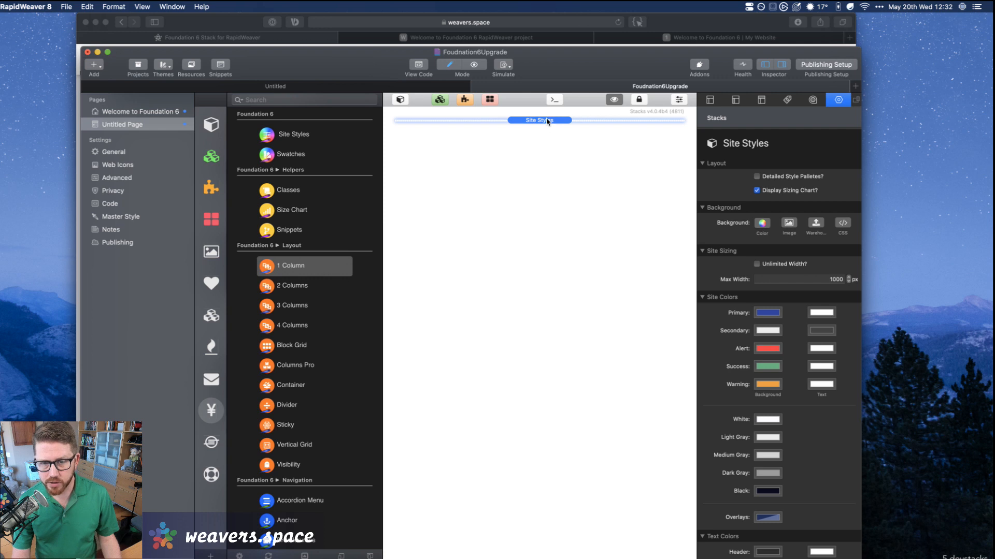
left_click(615, 100)
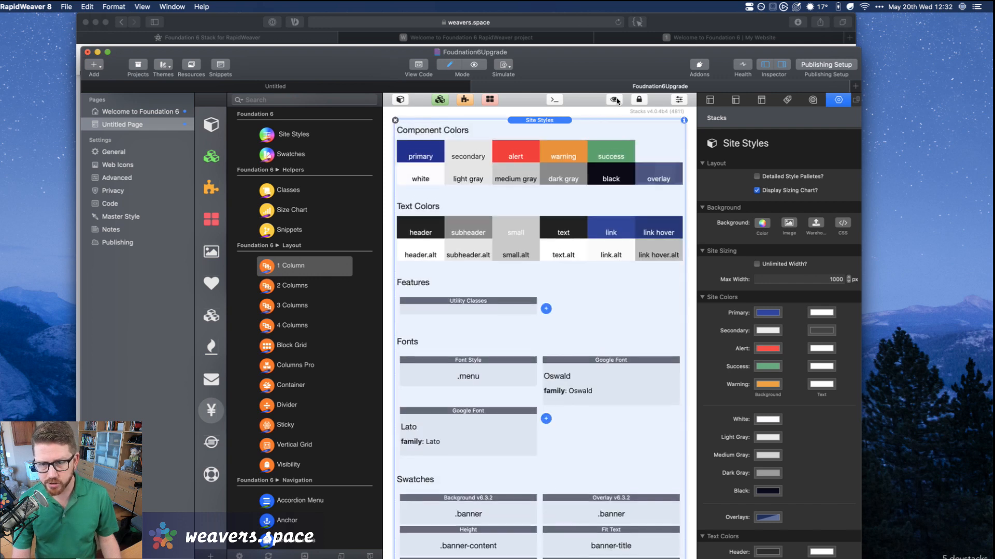
left_click(616, 101)
left_click(616, 100)
left_click(616, 101)
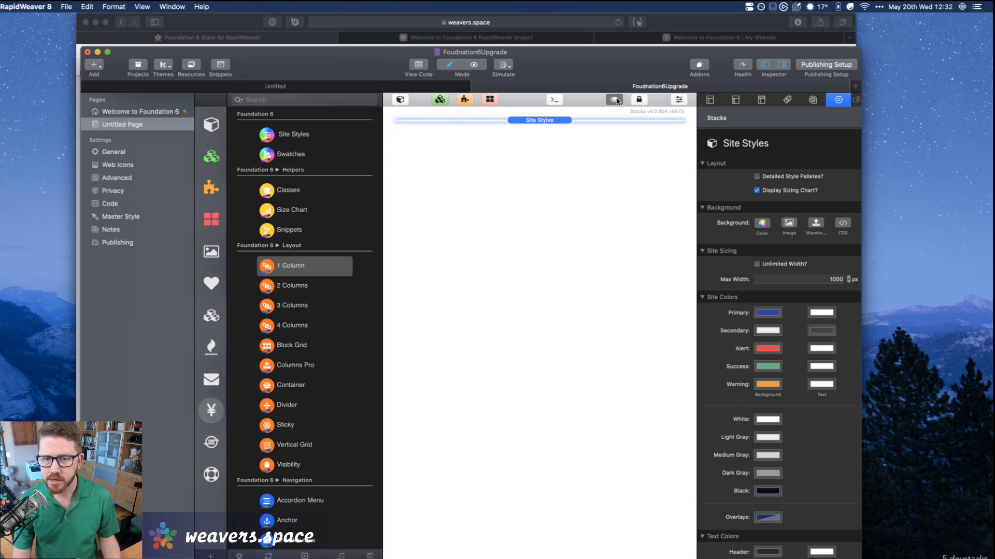
left_click(614, 100)
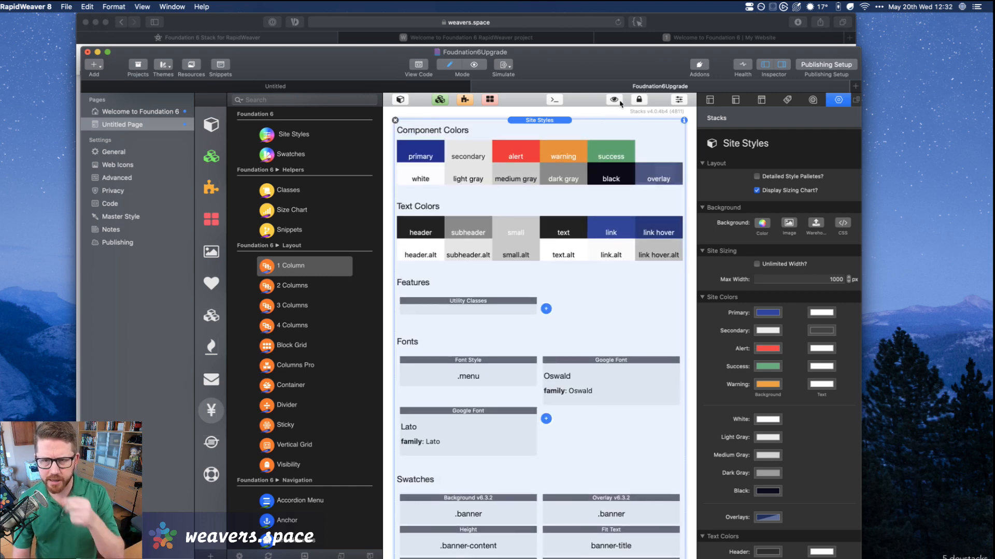
left_click(614, 101)
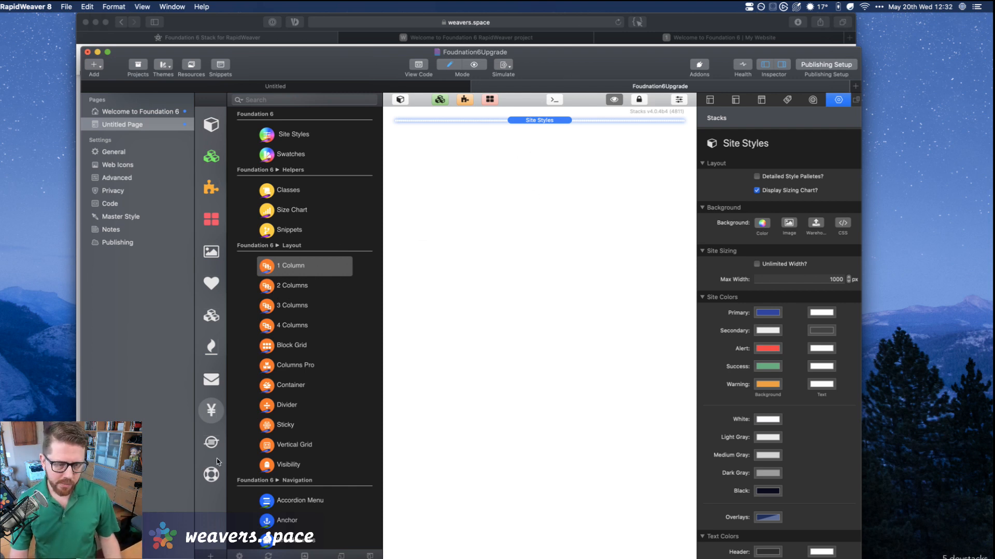
Add the Blob template from the Foundation 6 Misc templates below Site Styles and hide the stacks library.
left_click(211, 442)
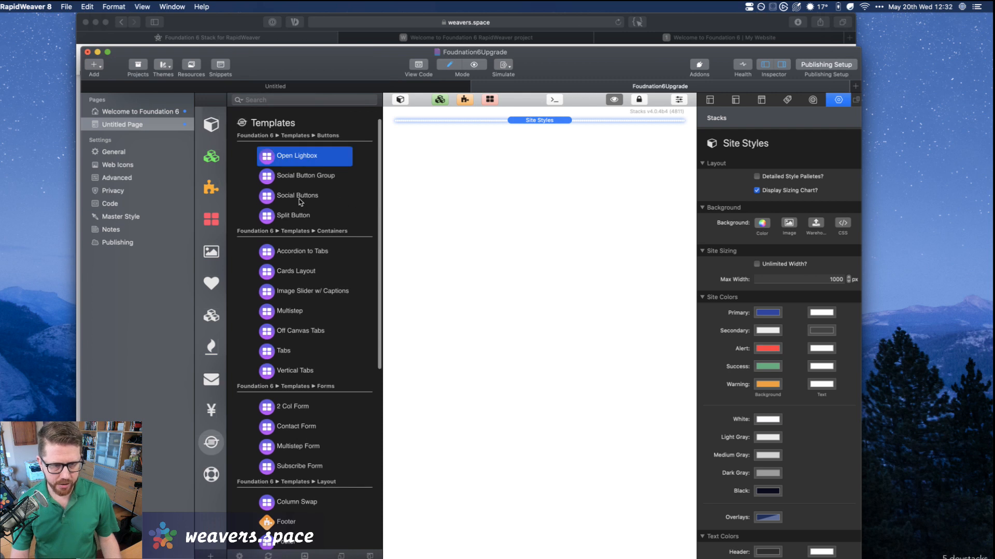
scroll(288, 326, "down", 8)
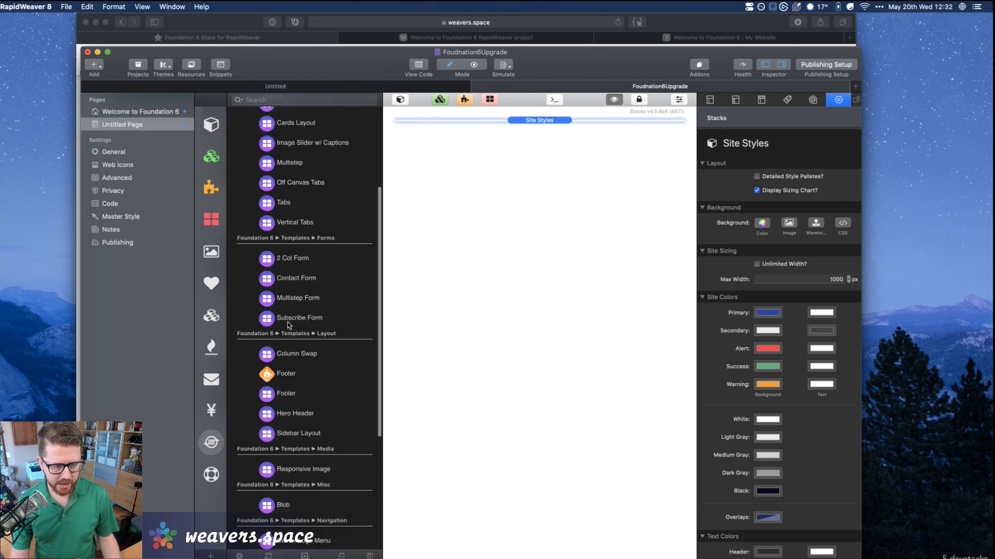
scroll(288, 325, "down", 4)
left_click(286, 340)
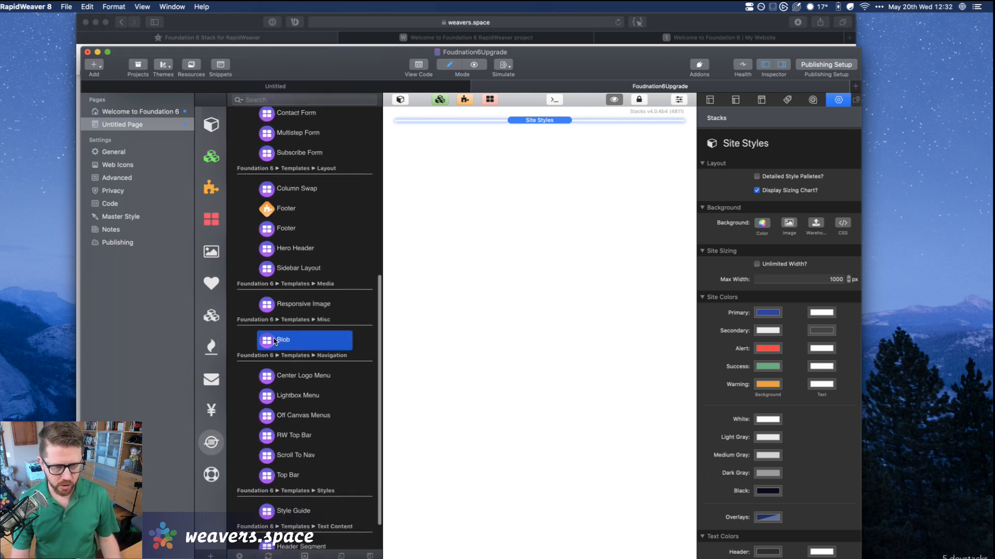
left_click_drag(534, 221, 533, 220)
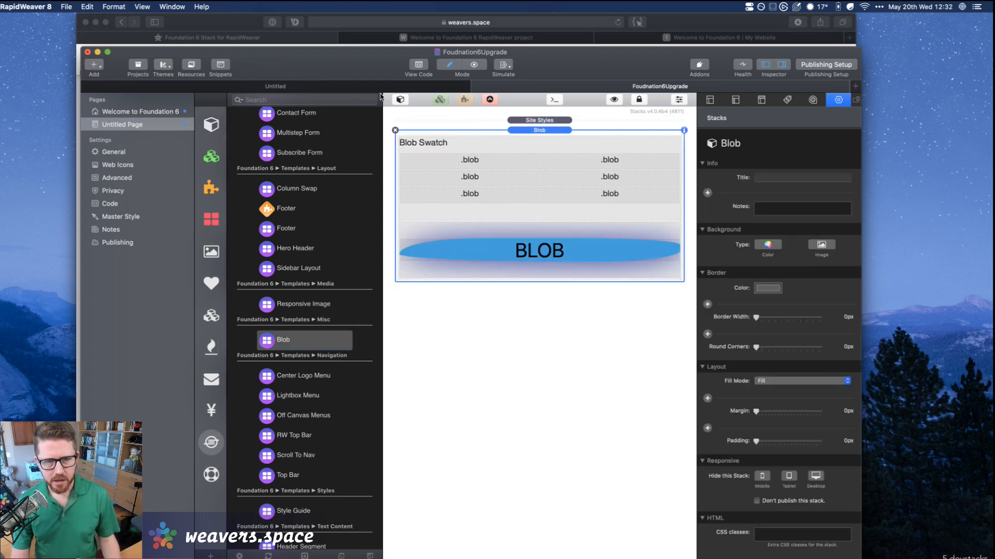
left_click(400, 100)
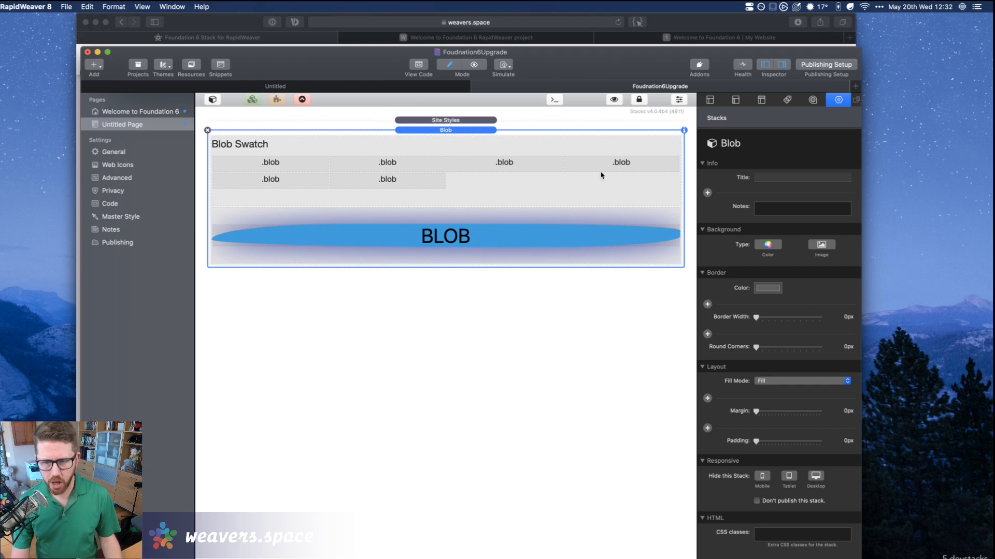
Preview the page to view the Blob template, return to edit mode and glance at the template list.
key("super+r")
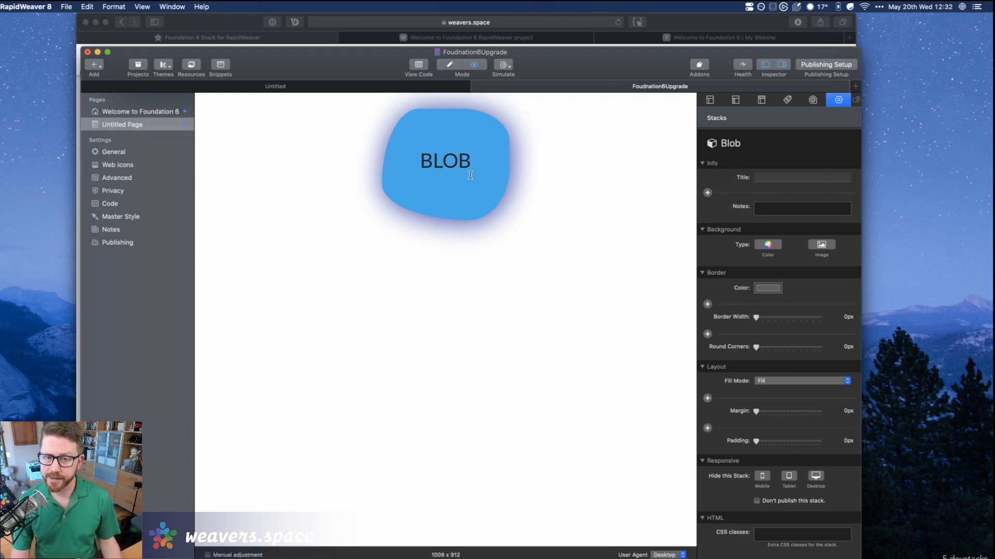
key("super+r")
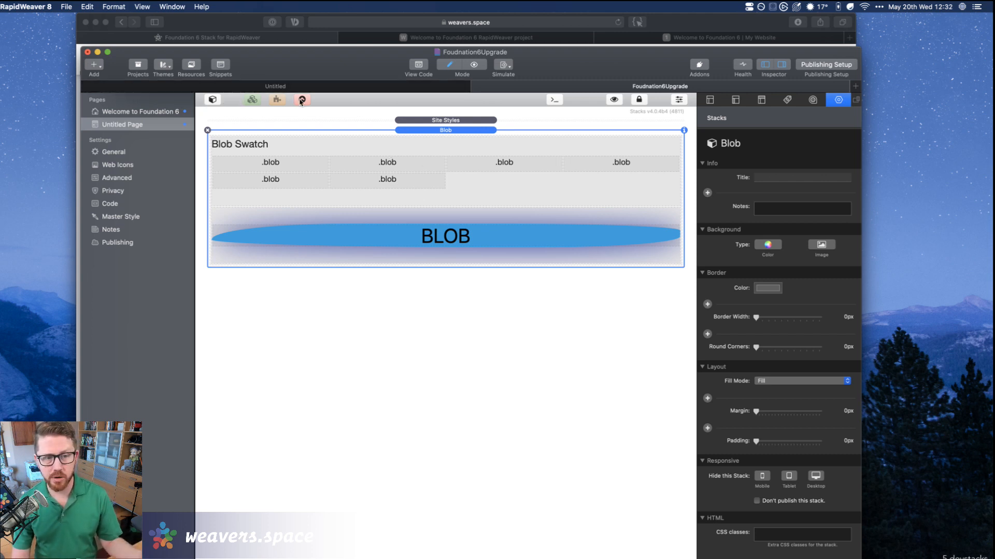
left_click(212, 100)
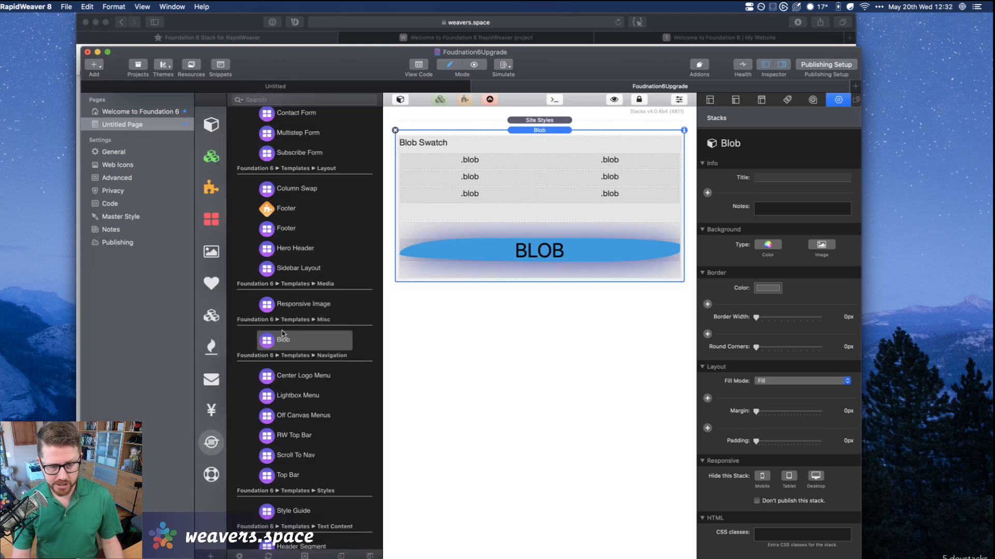
left_click(400, 100)
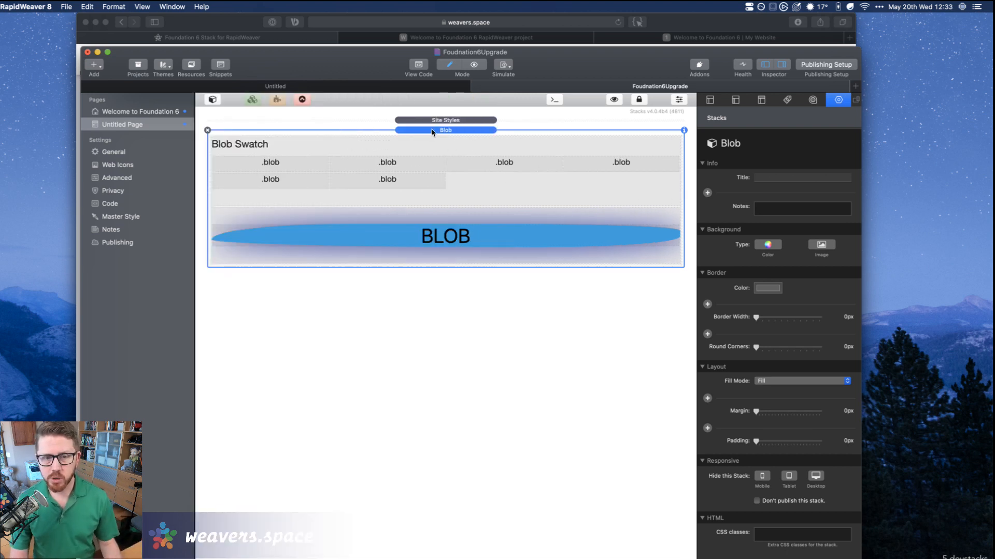
Unpack the Blob template into its individual stacks and show the settings of its Swatches stack.
left_click(303, 100)
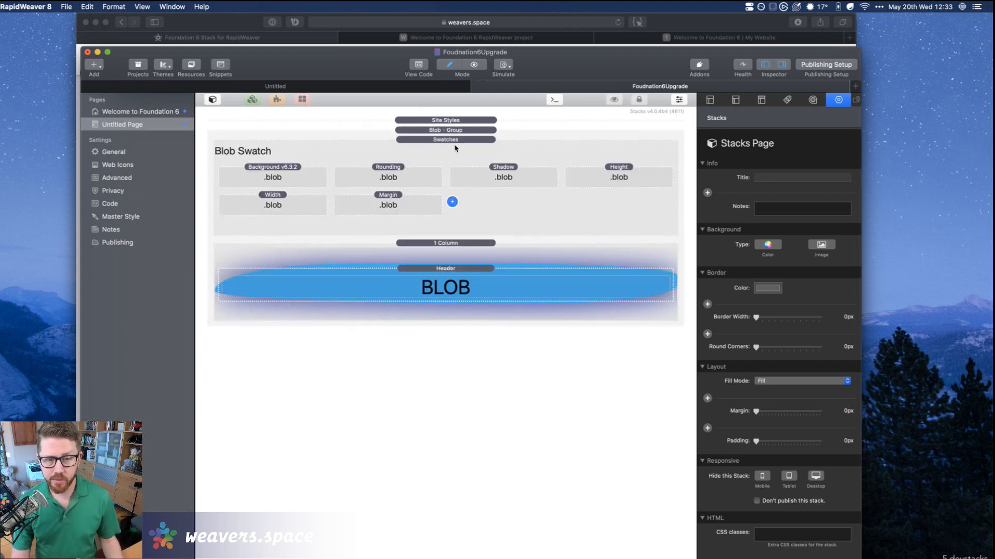
left_click(455, 148)
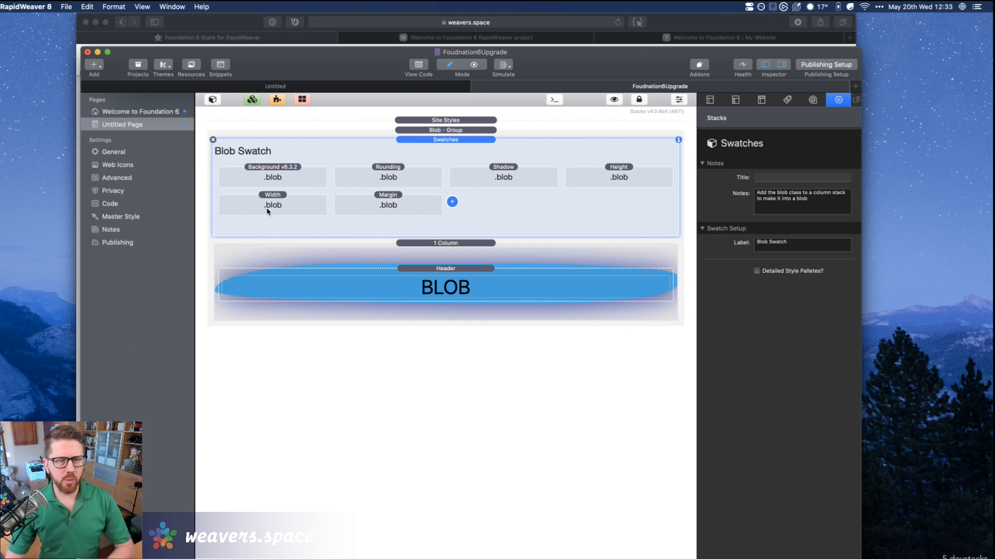
Open the Welcome to Foundation 6 page and show the settings of the Swatches stack below Site Styles.
left_click(164, 114)
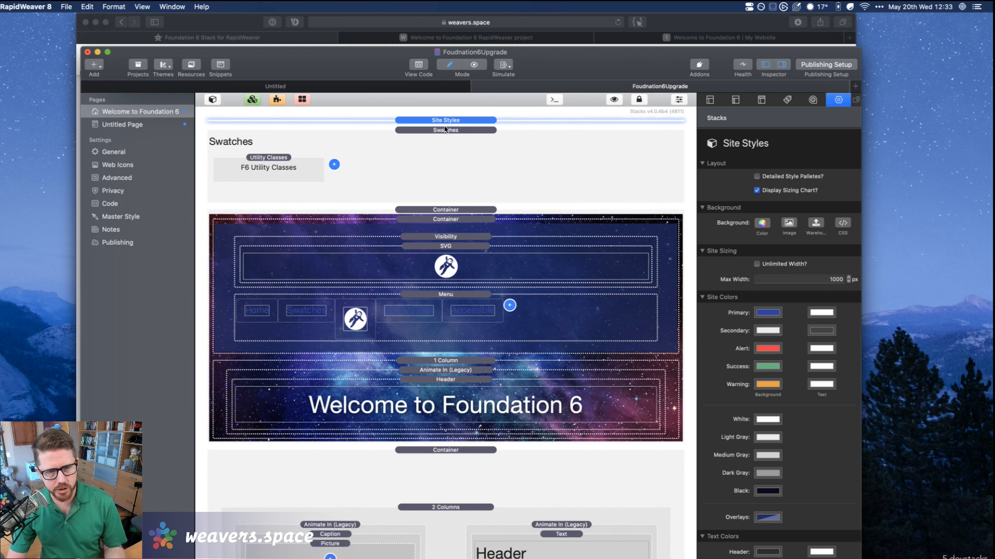
left_click(444, 130)
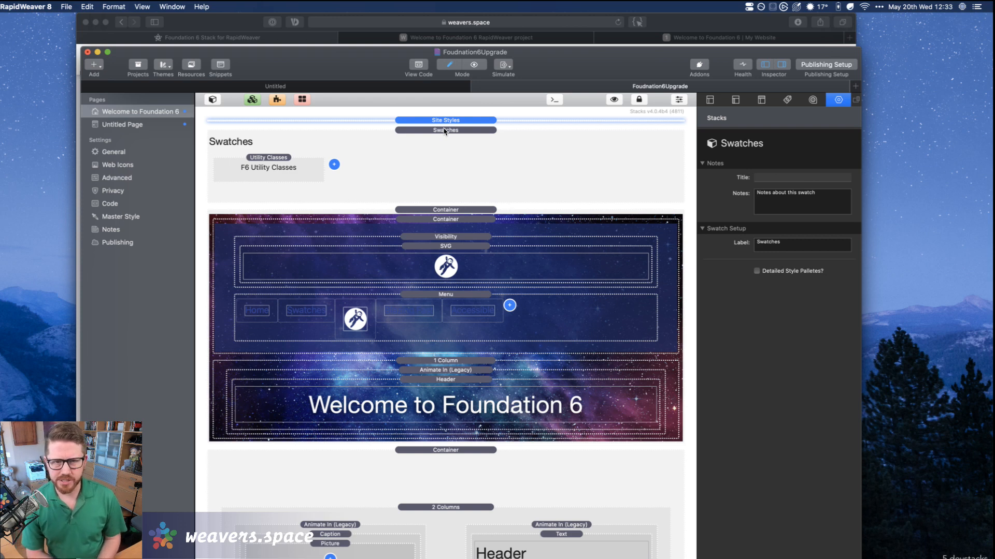
Switch to Safari, close the blank Foundation 6 project tab and look over the Tutorials section of the Foundation 6 product page.
left_click(454, 39)
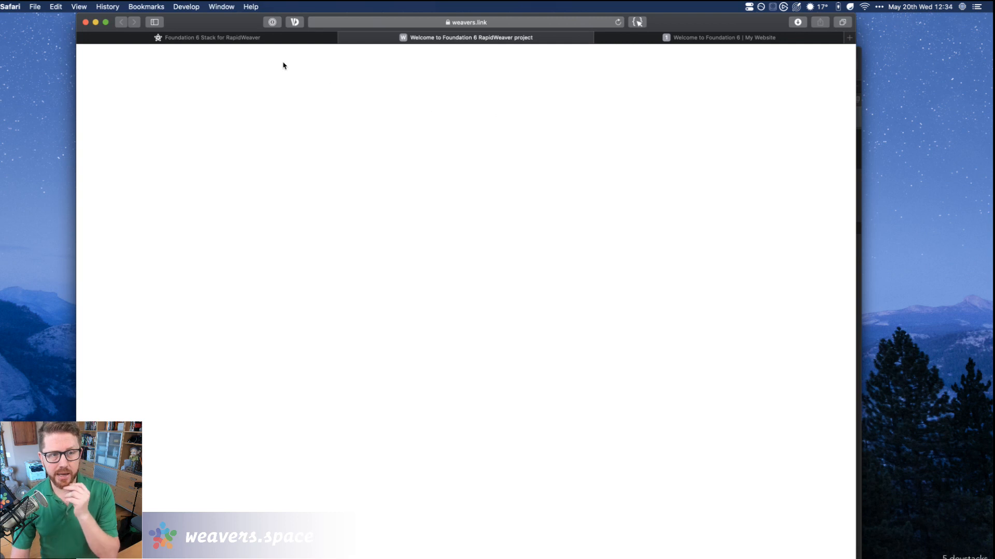
left_click(307, 38)
left_click(345, 38)
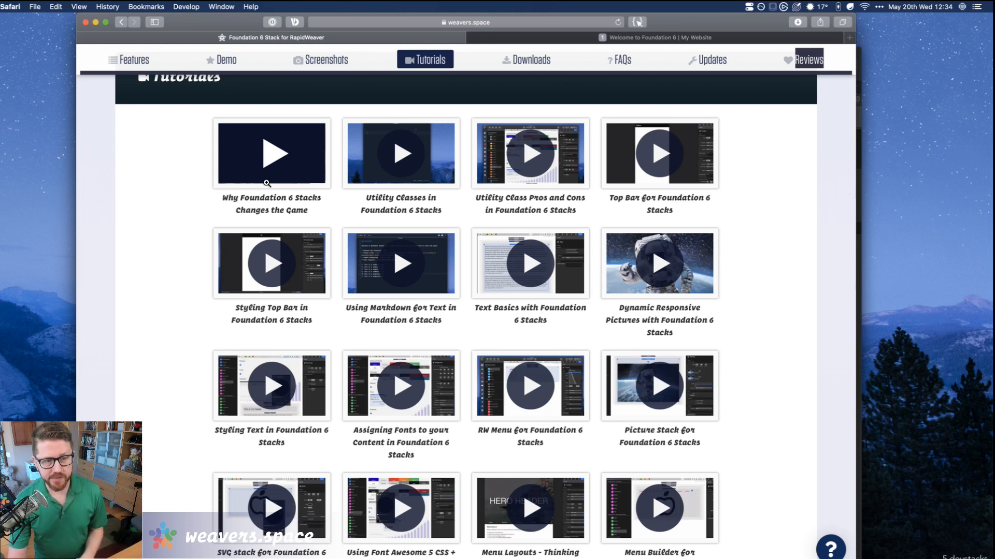
scroll(286, 176, "up", 1)
scroll(286, 177, "up", 3)
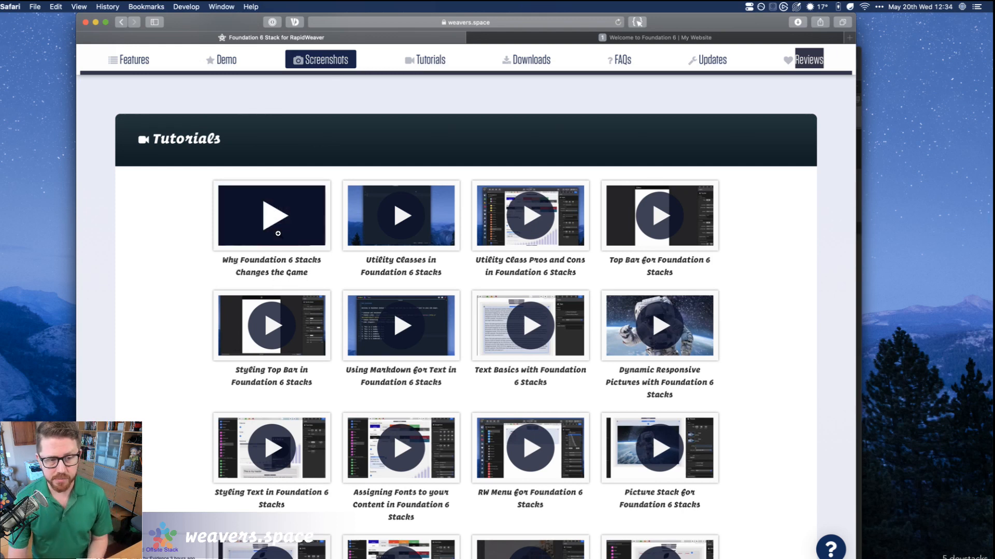
scroll(278, 234, "down", 2)
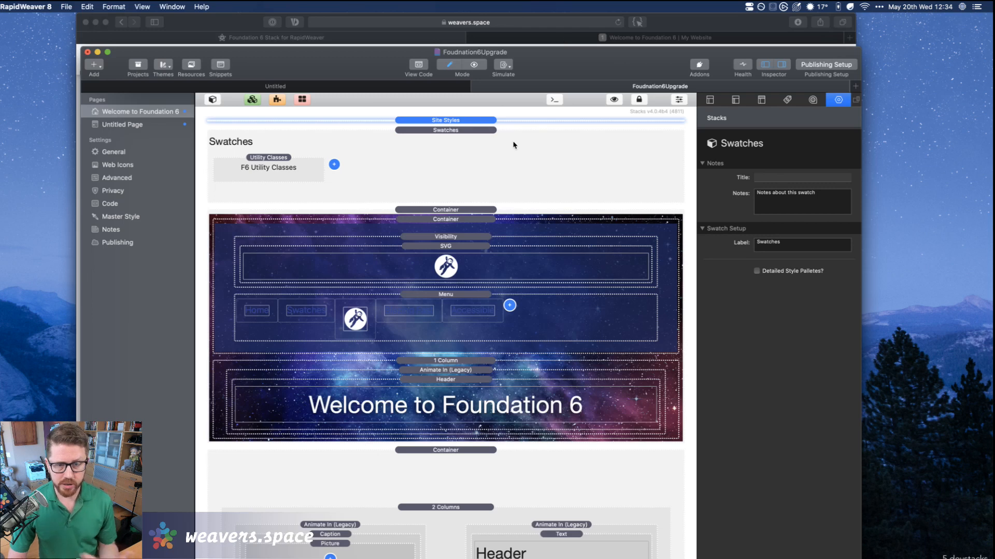
Return to RapidWeaver, check the header Container's settings, and expand Site Styles to reveal its colors, fonts and swatches.
left_click(428, 210)
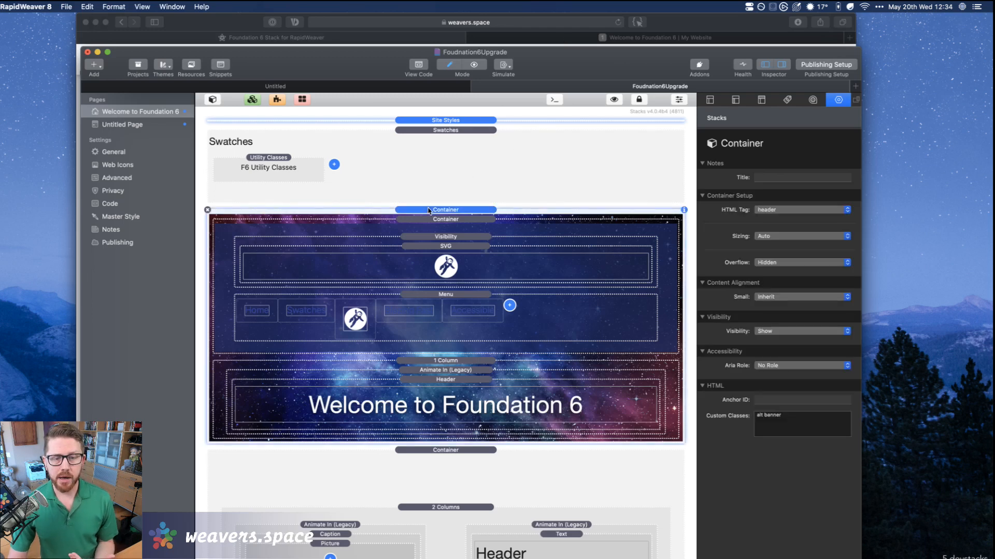
left_click(433, 121)
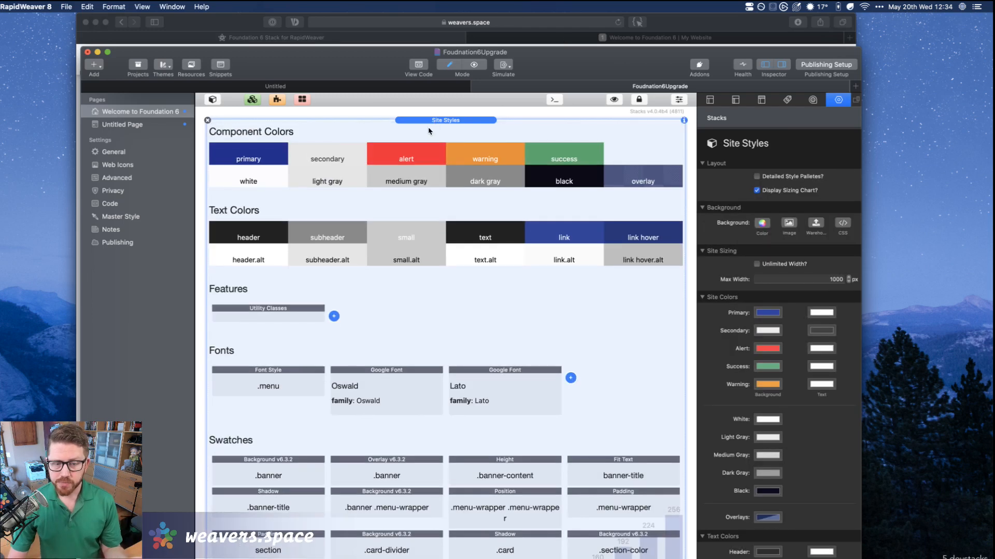
scroll(397, 399, "down", 5)
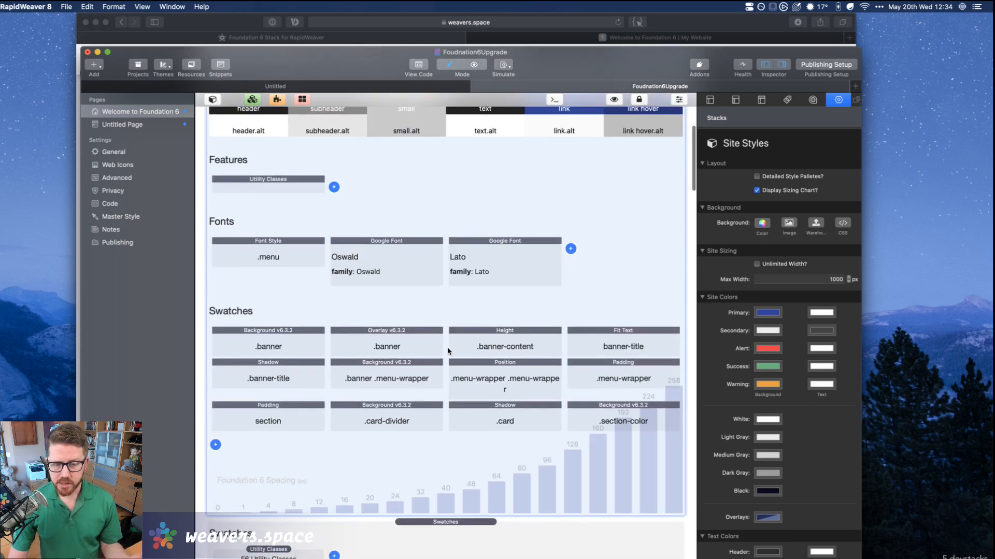
scroll(449, 351, "down", 5)
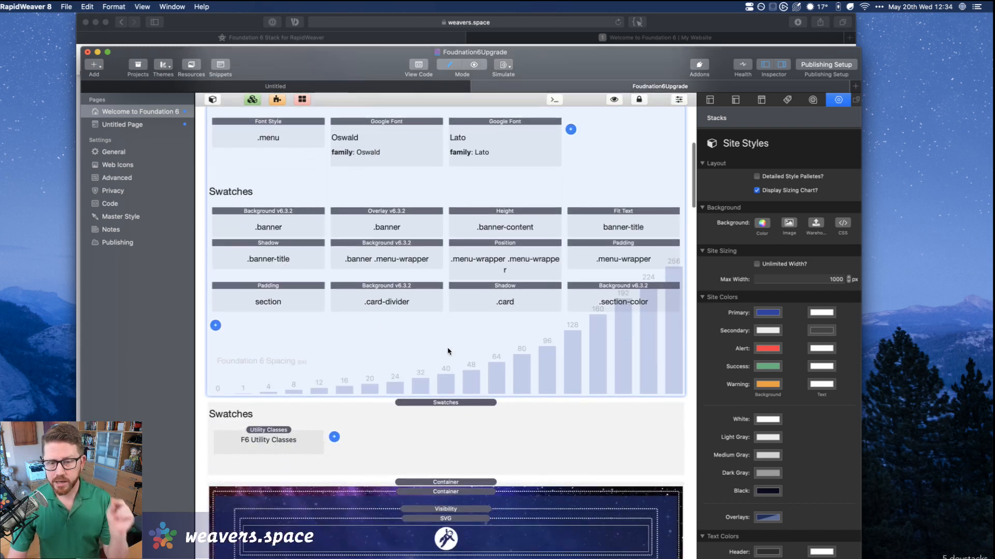
scroll(449, 352, "down", 3)
scroll(443, 362, "down", 2)
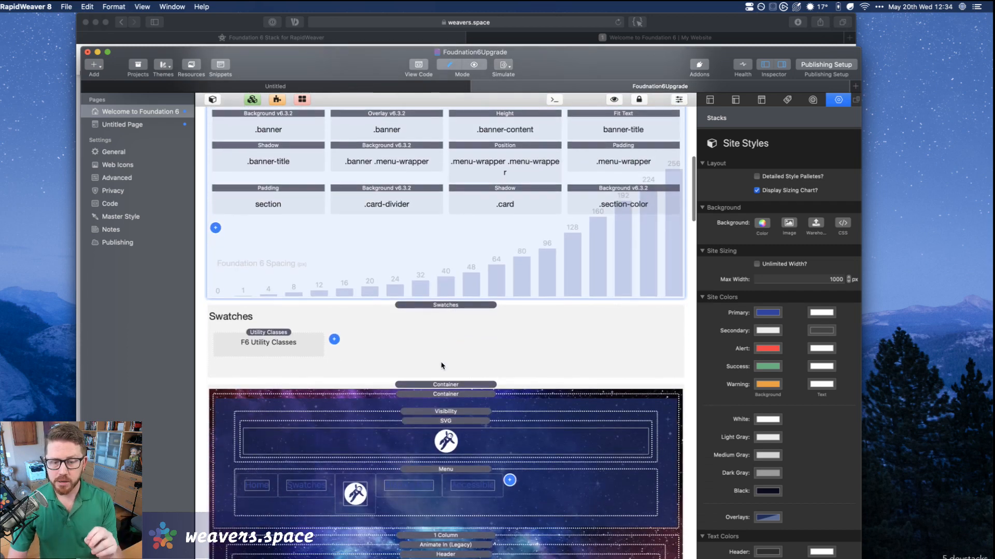
Check the banner Container's custom classes and show the settings of the .section-color Background swatch in Site Styles.
left_click(437, 385)
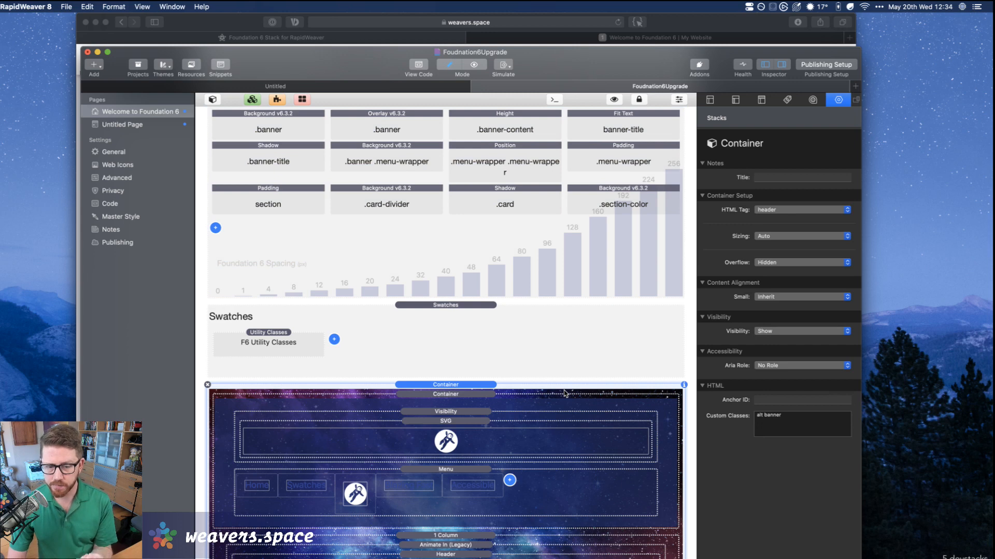
scroll(526, 344, "up", 3)
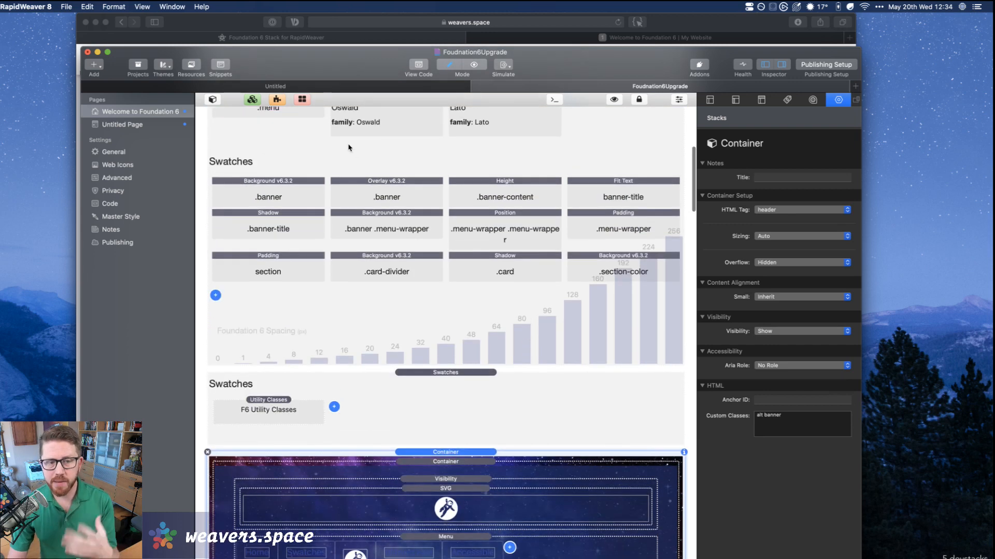
left_click(512, 175)
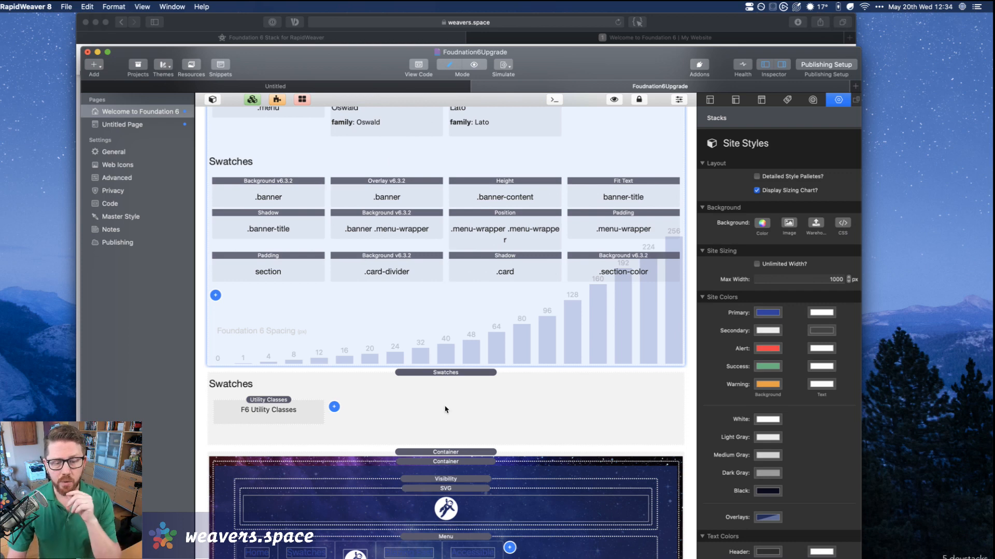
scroll(445, 409, "down", 2)
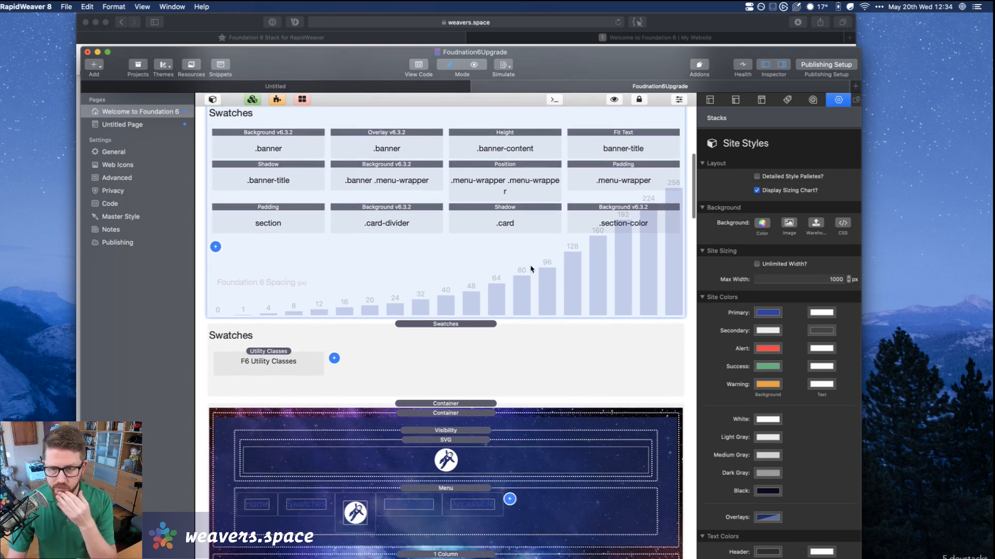
left_click(645, 210)
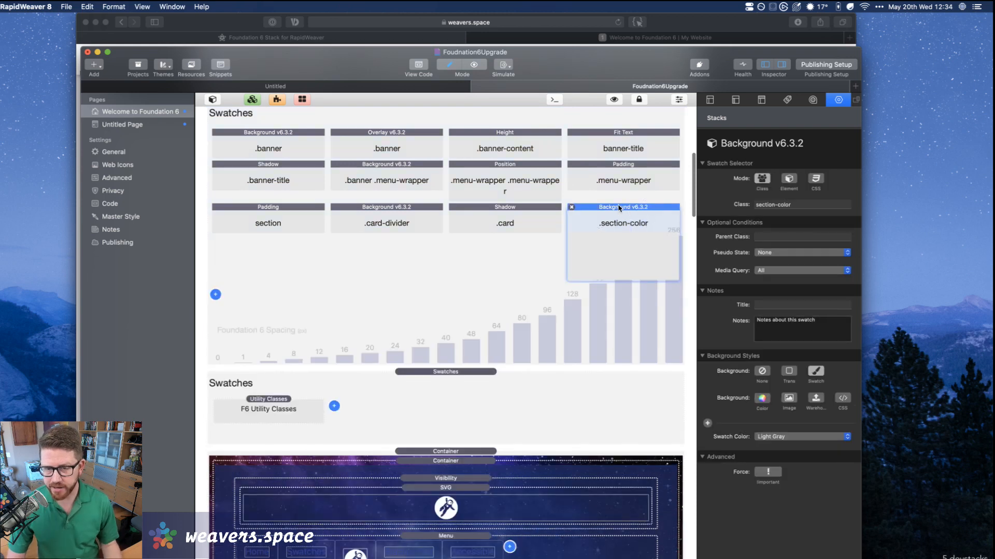
Switch to Safari and examine the shaded card and Contact Us sections in the Welcome to Foundation 6 page preview.
left_click(674, 17)
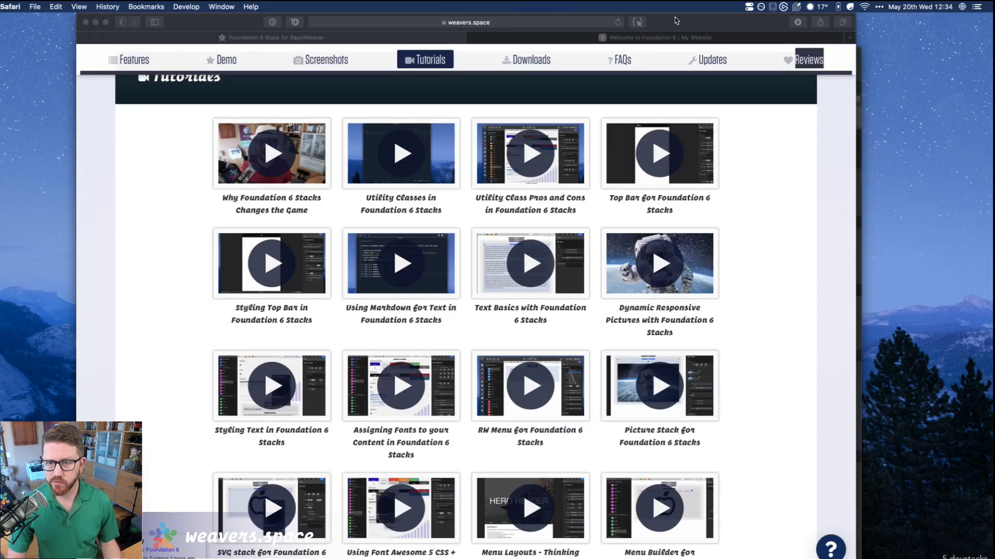
left_click(660, 36)
scroll(522, 289, "down", 10)
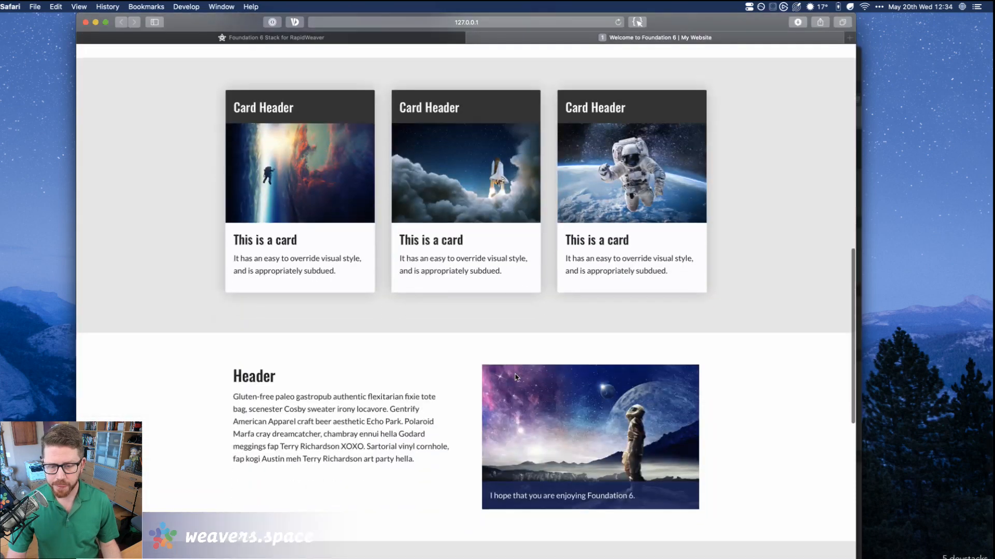
scroll(749, 193, "up", 2)
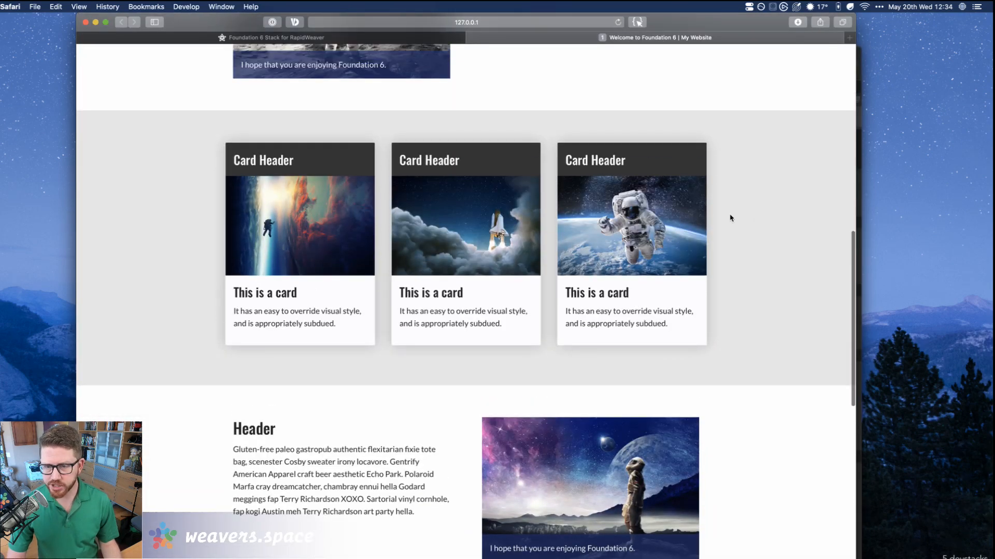
scroll(770, 186, "down", 4)
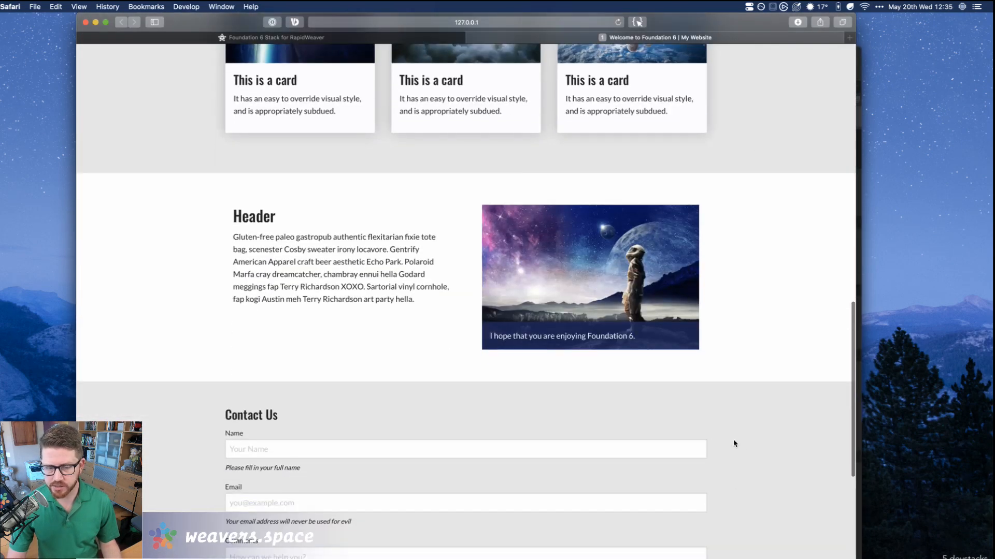
scroll(739, 444, "down", 3)
scroll(743, 363, "down", 2)
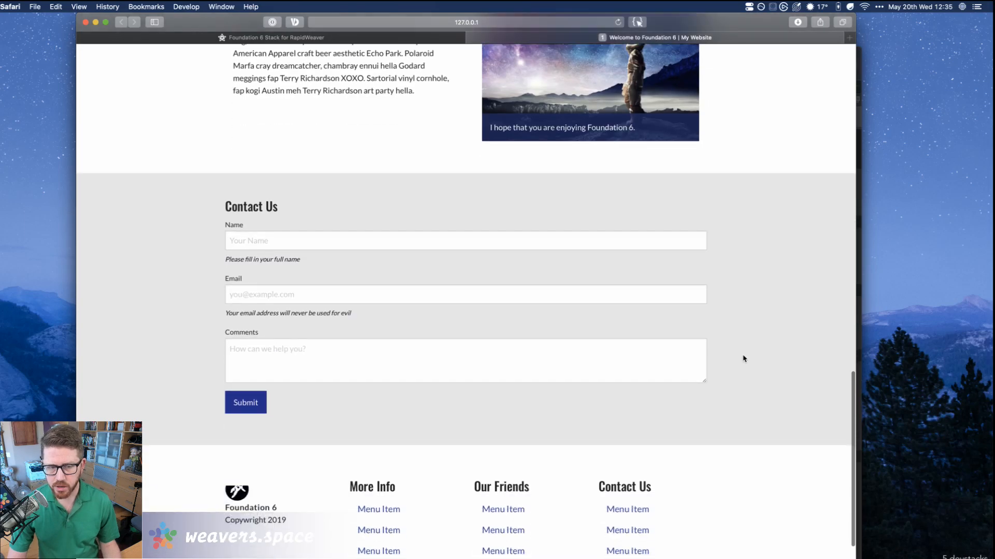
scroll(744, 358, "up", 3)
scroll(743, 358, "down", 4)
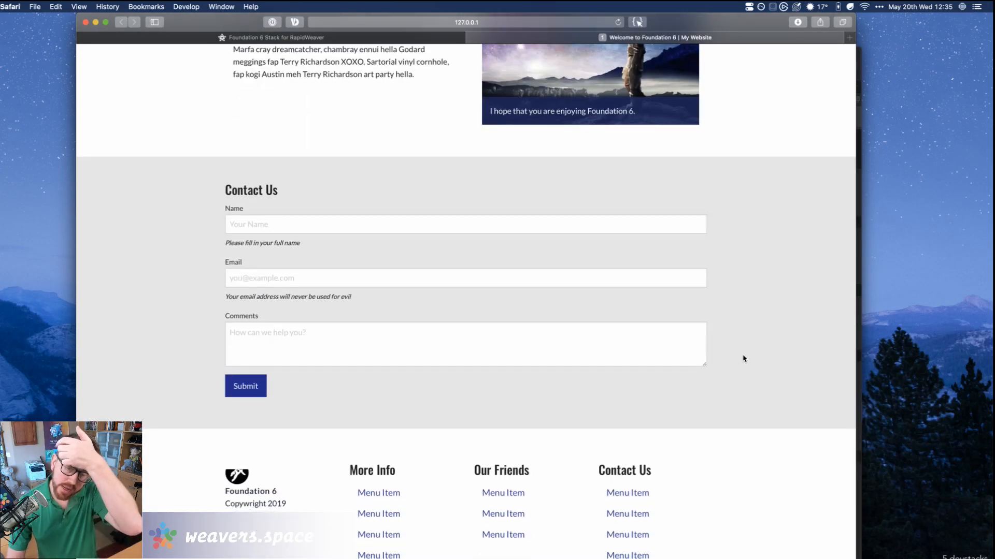
scroll(741, 355, "up", 6)
scroll(721, 156, "up", 10)
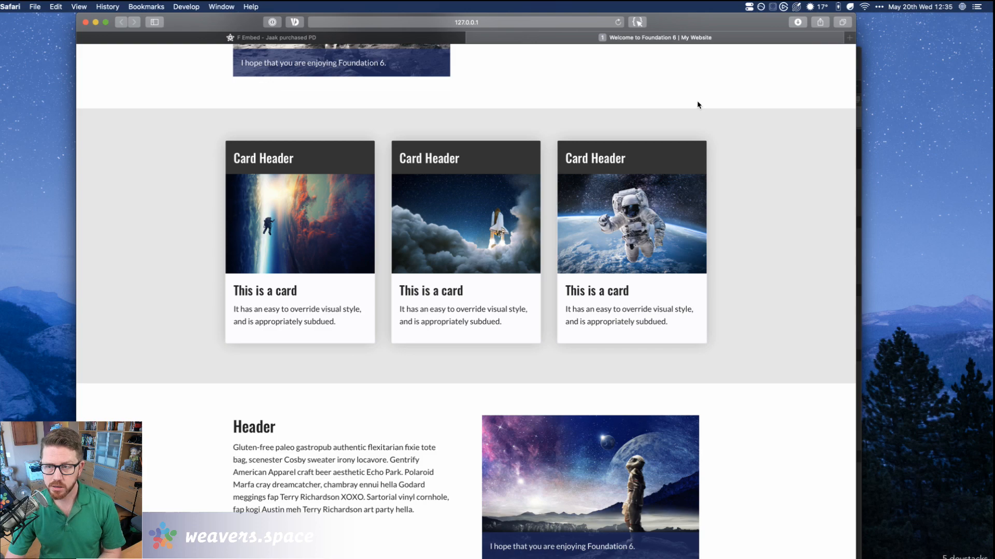
Return to RapidWeaver and check the custom classes of the Containers around the three cards and the Contact Us form.
left_click(859, 62)
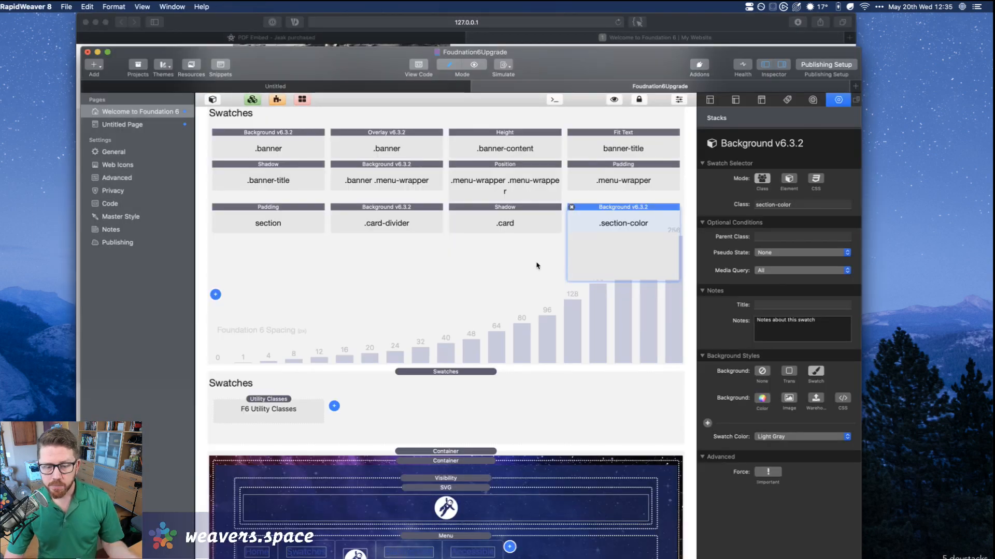
scroll(537, 266, "down", 10)
scroll(537, 266, "down", 5)
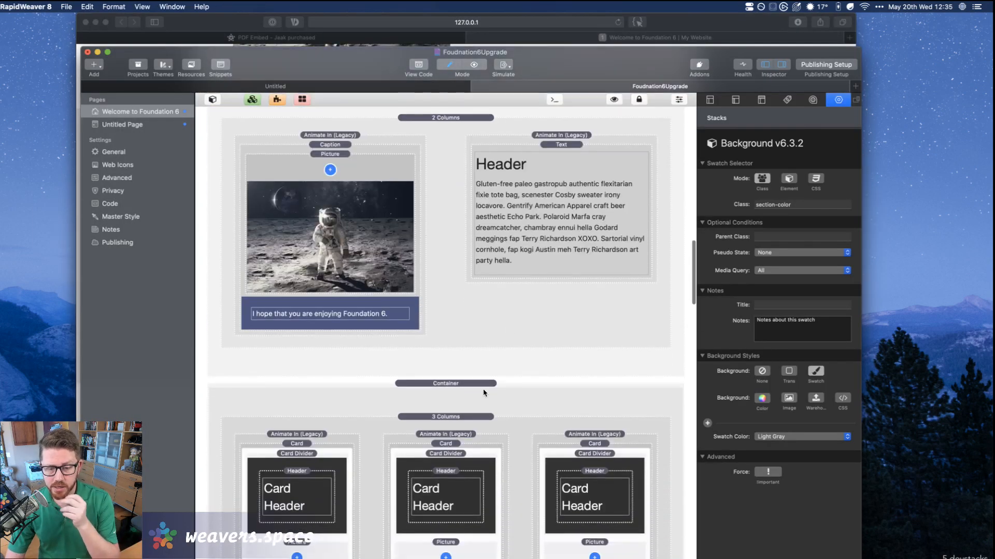
left_click(482, 391)
scroll(482, 392, "down", 2)
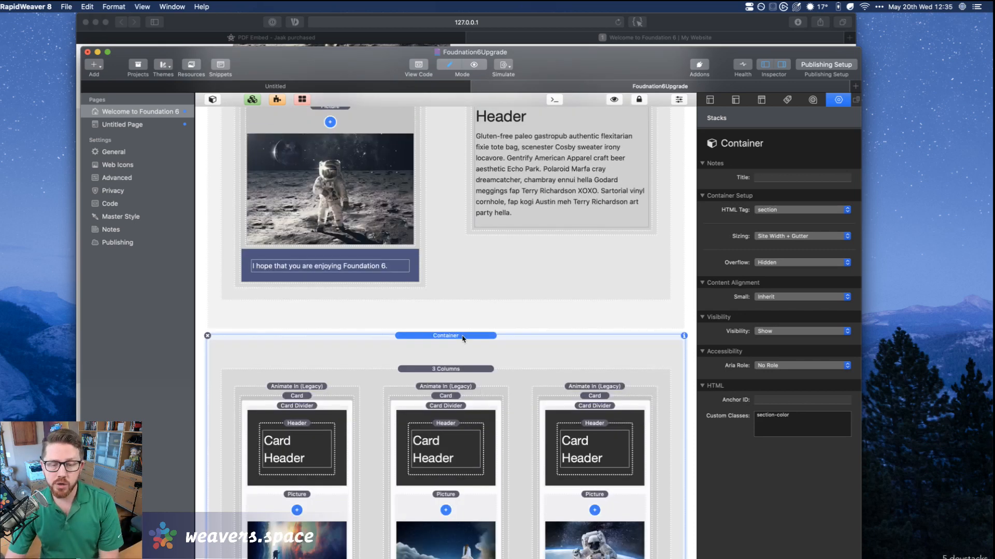
scroll(555, 278, "down", 2)
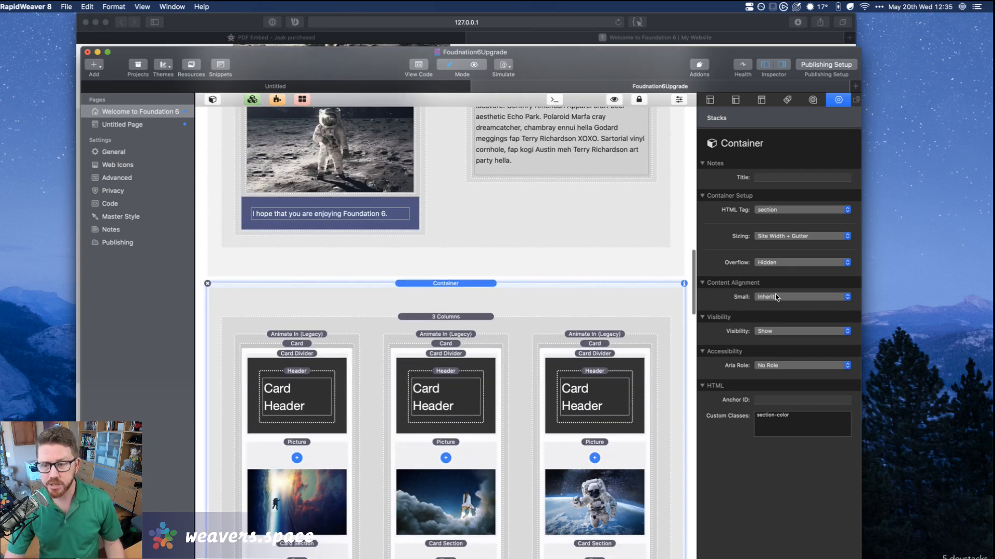
scroll(602, 305, "down", 15)
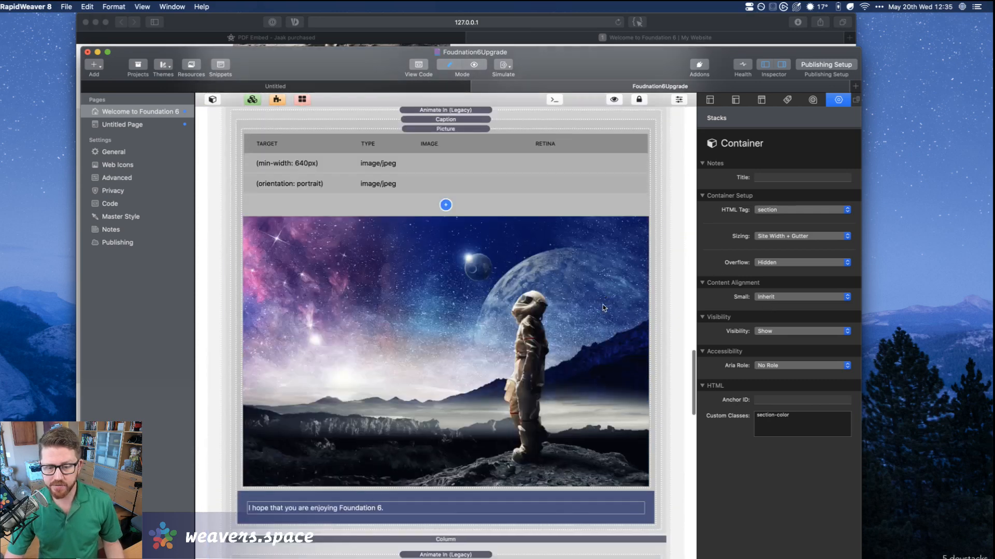
scroll(602, 308, "down", 2)
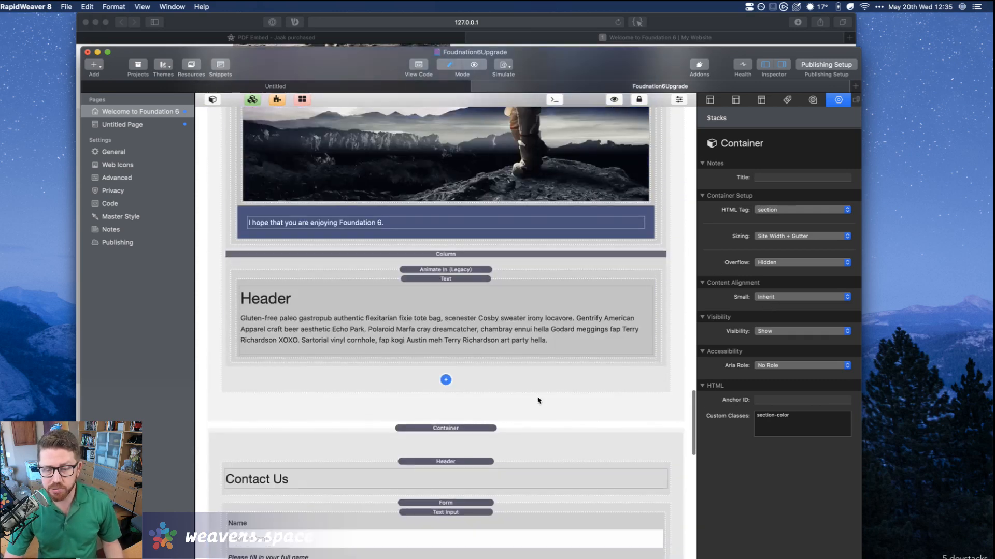
left_click(520, 442)
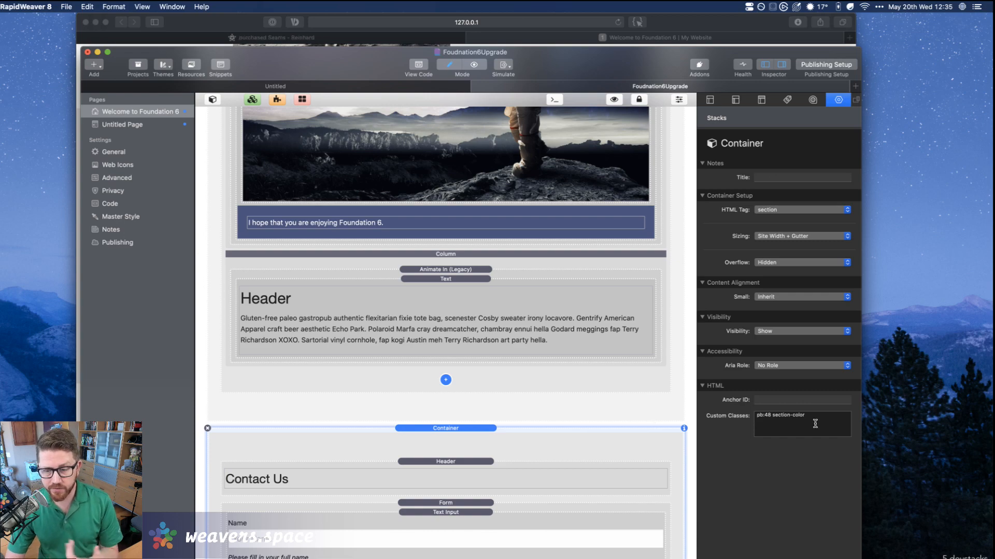
Go back to the Site Styles swatches and show the .section-color Background swatch's settings again.
scroll(589, 375, "up", 20)
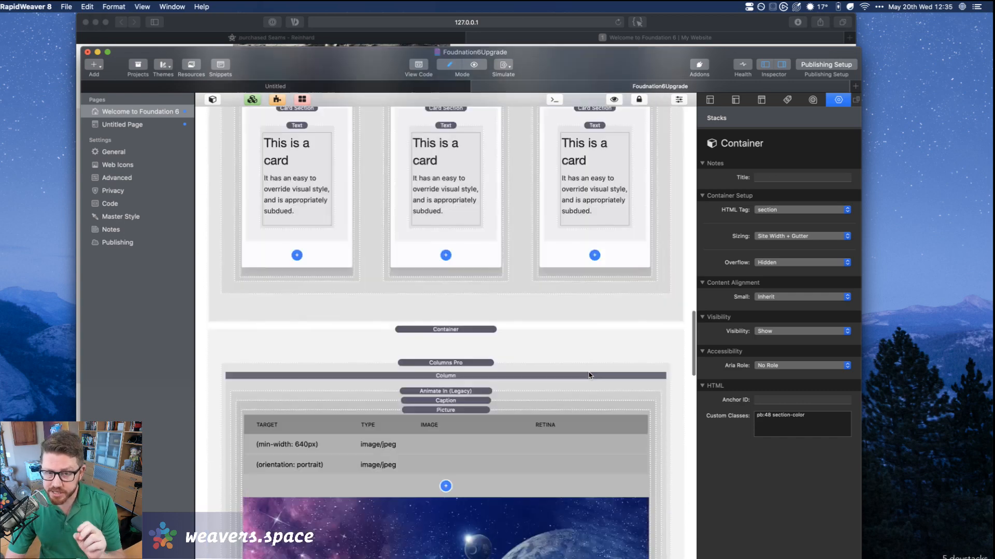
scroll(589, 375, "up", 4)
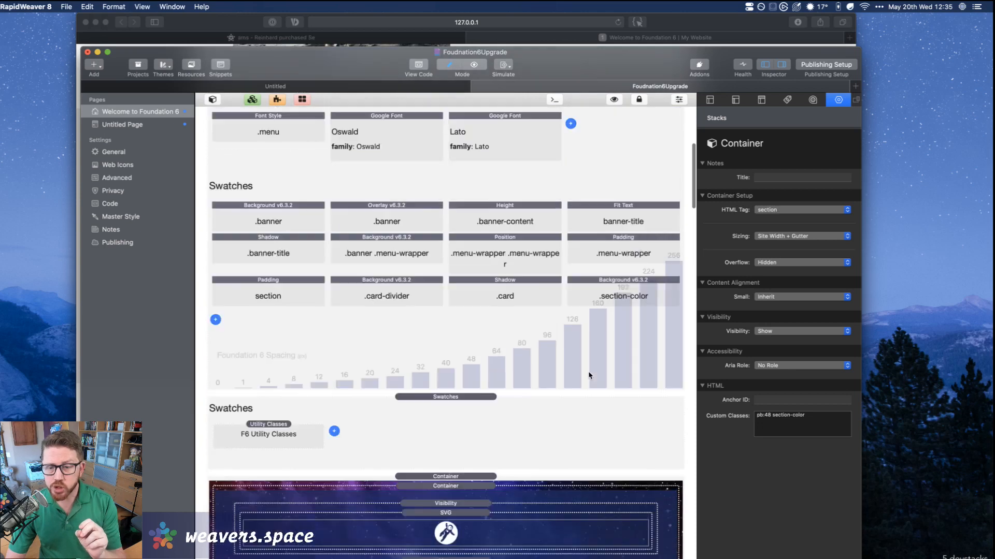
left_click(625, 290)
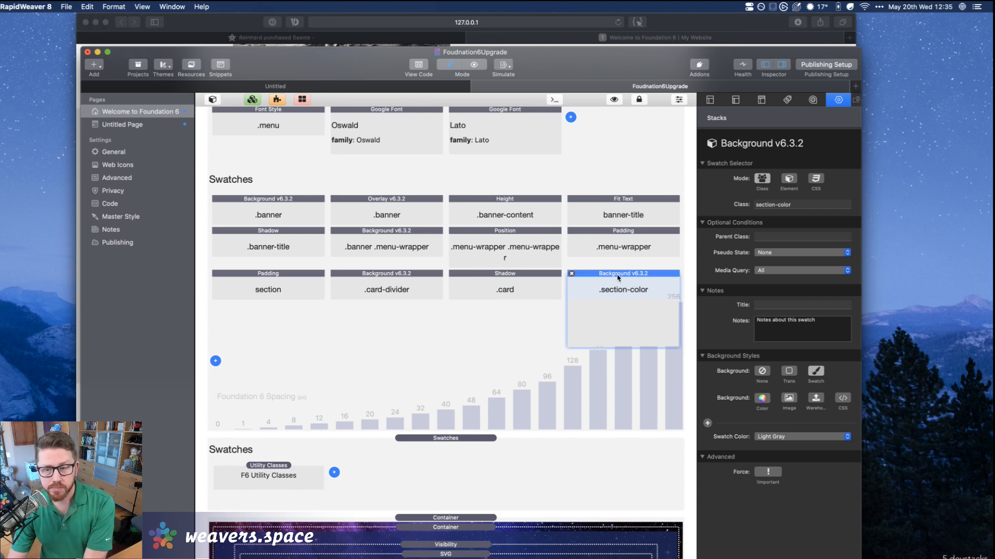
Switch the .section-color swatch's background type to Color and set it to web-safe blue 6699FF at 50% opacity.
left_click(771, 438)
left_click(772, 440)
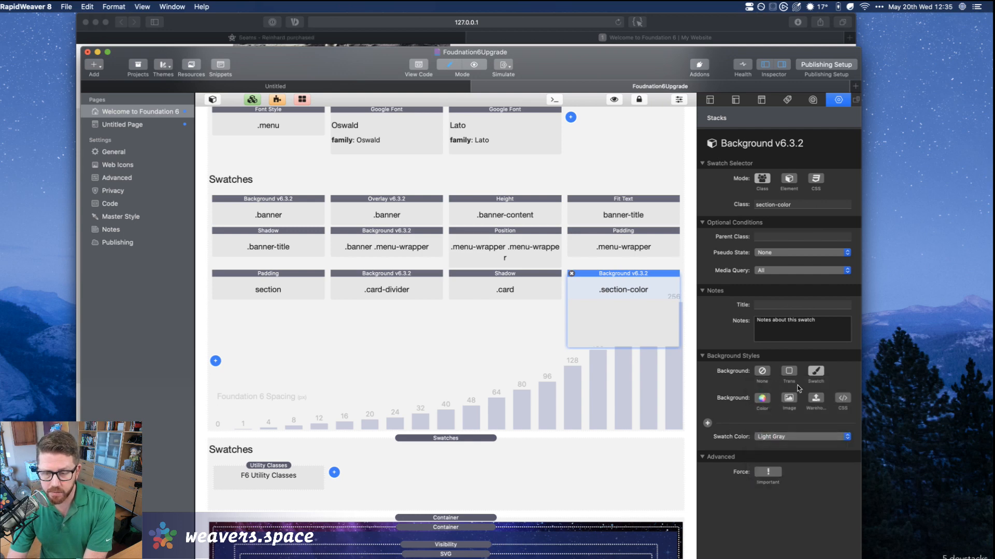
left_click(761, 400)
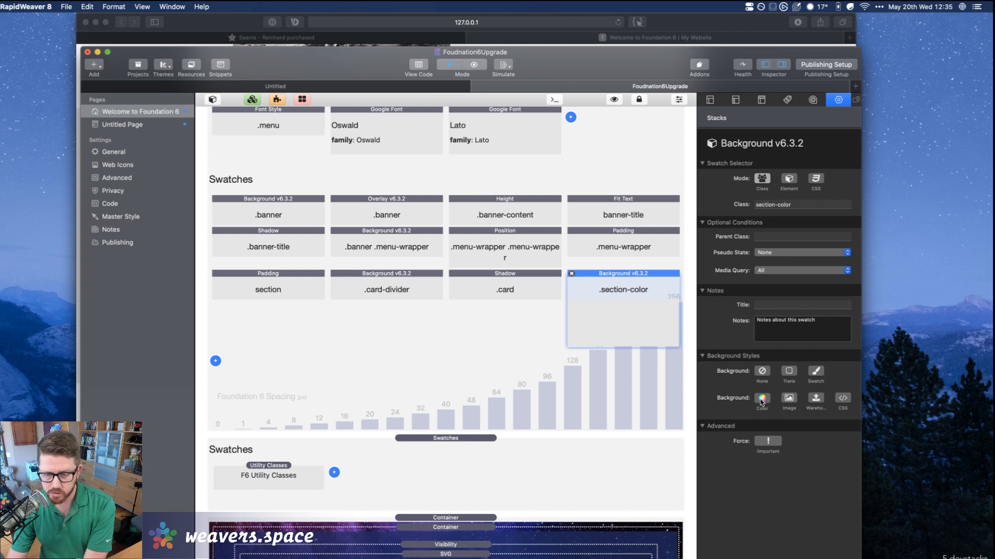
left_click(761, 400)
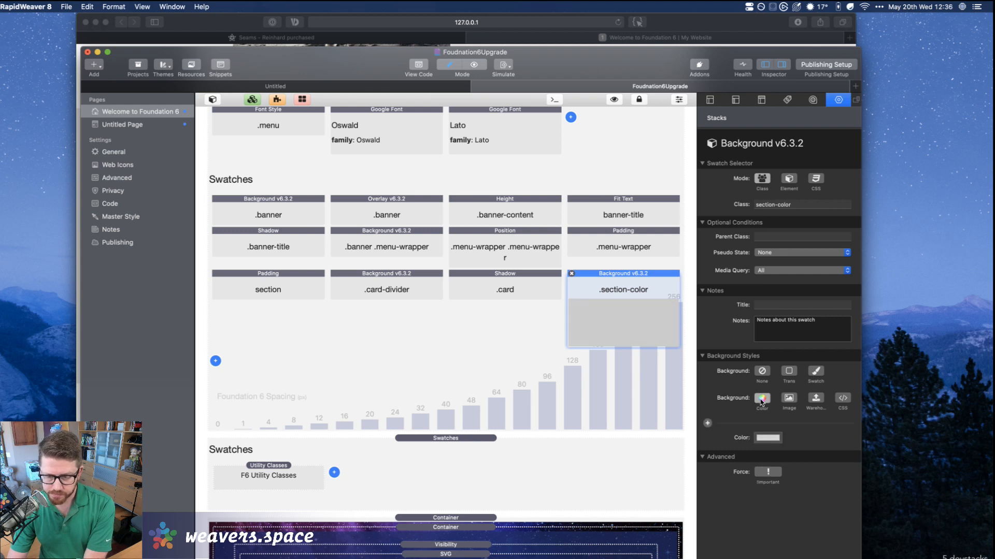
left_click(768, 438)
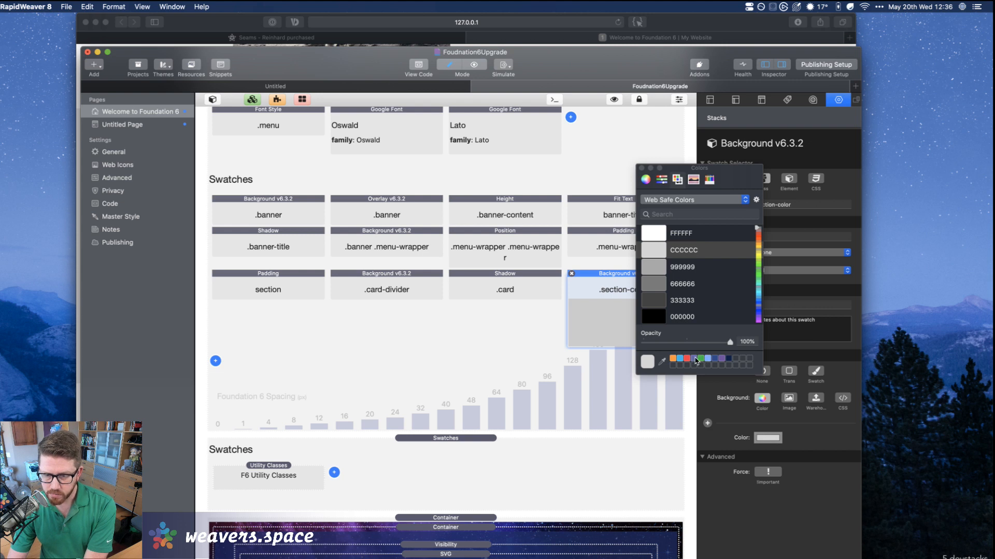
left_click(708, 358)
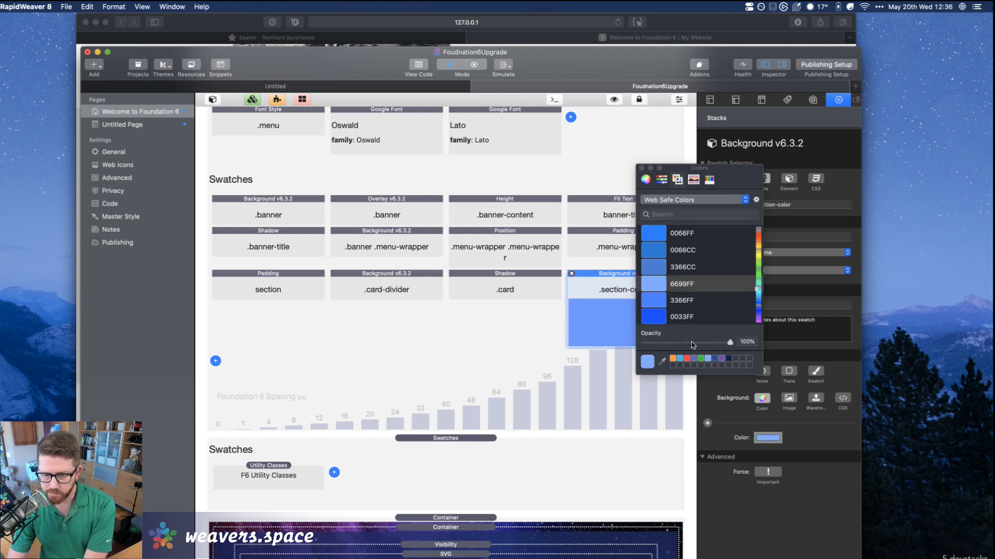
left_click(687, 342)
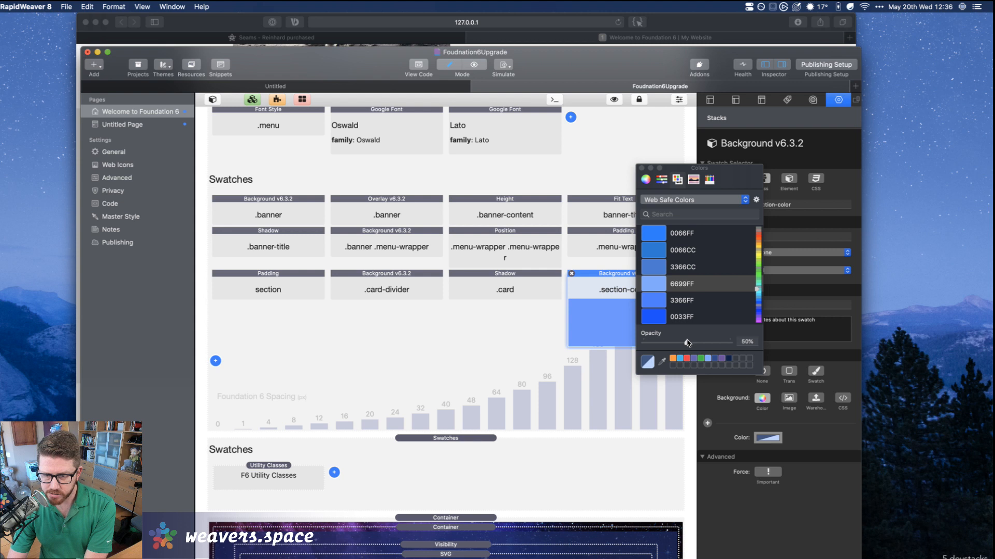
left_click(642, 169)
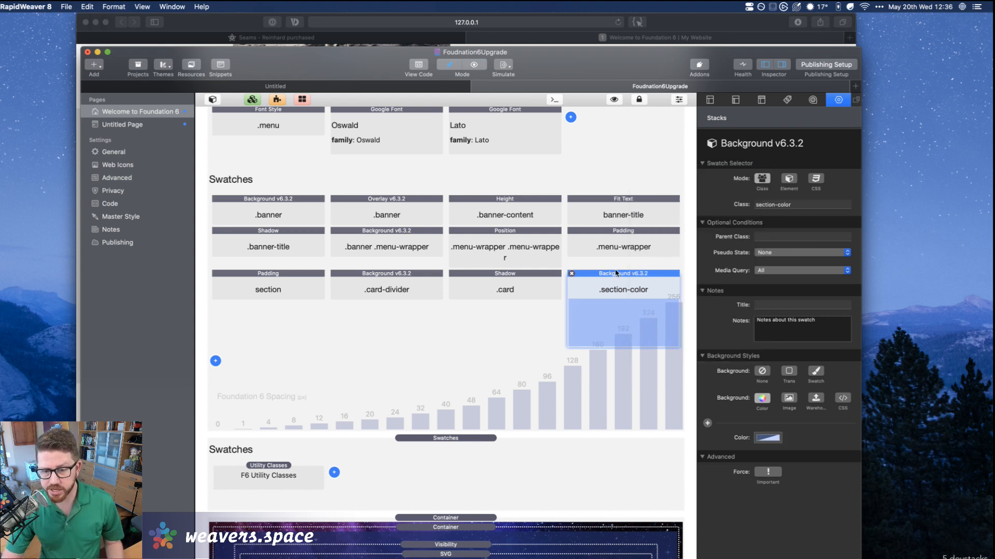
Switch to Safari, reload the Welcome to Foundation 6 preview, and examine the background color of the card and Contact Us sections.
left_click(673, 20)
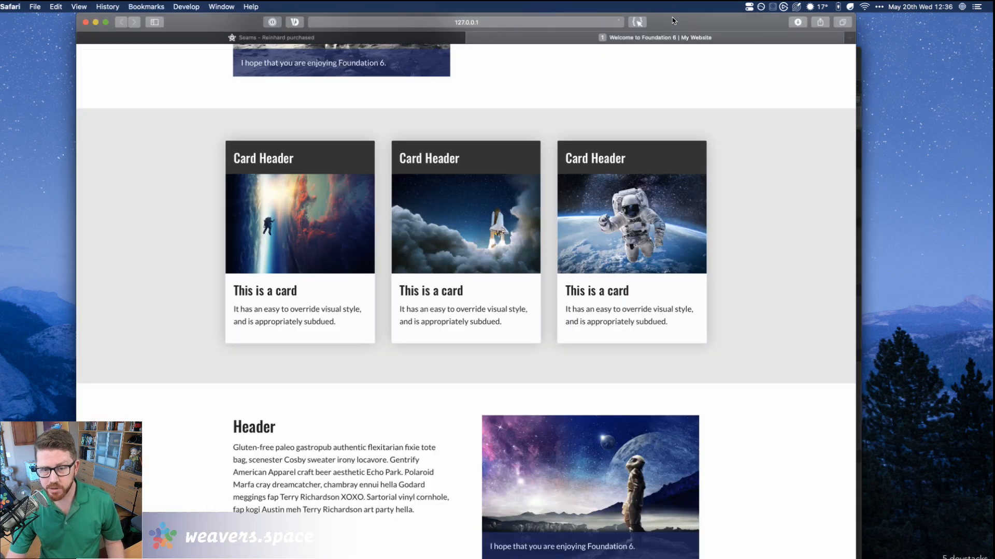
key("super+r")
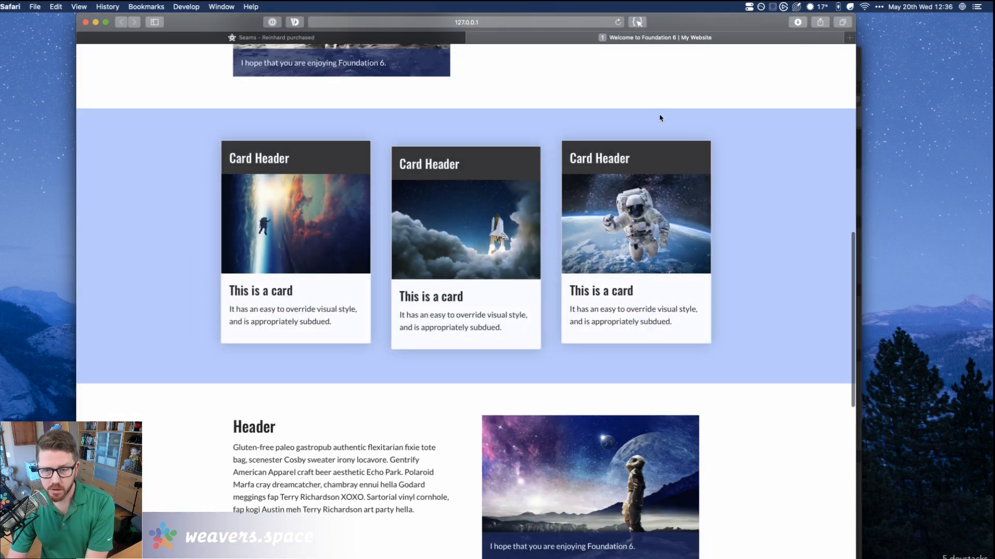
scroll(703, 192, "down", 10)
scroll(703, 193, "up", 10)
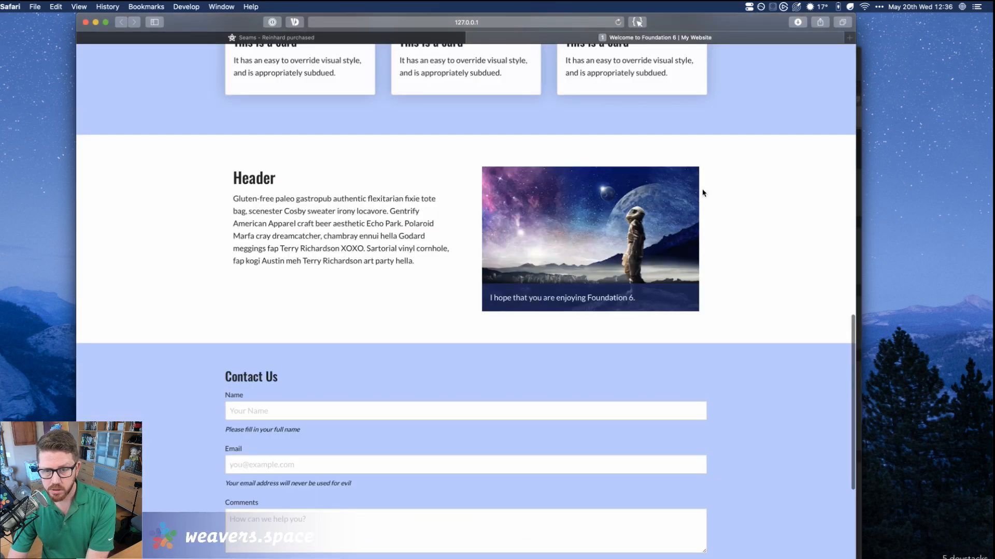
scroll(702, 193, "up", 6)
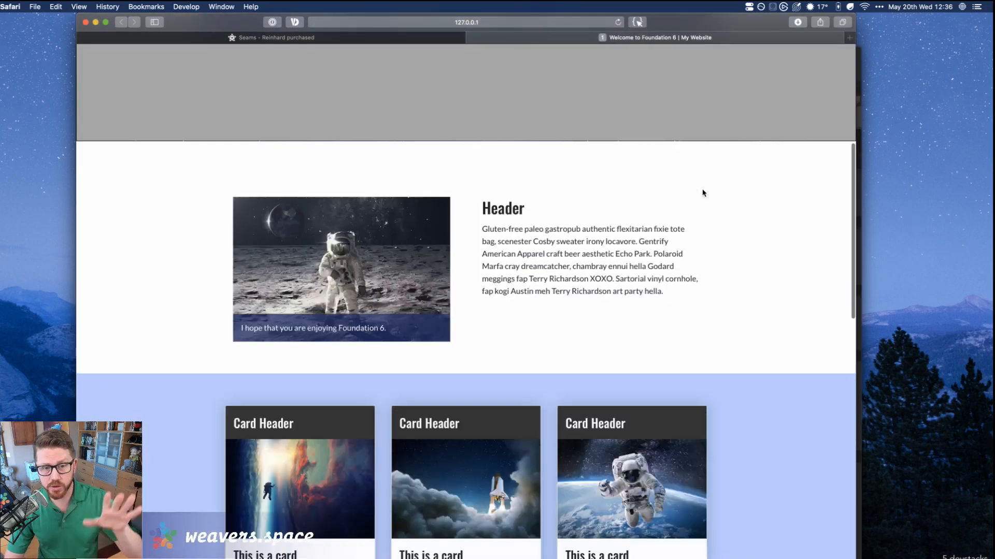
scroll(677, 203, "up", 5)
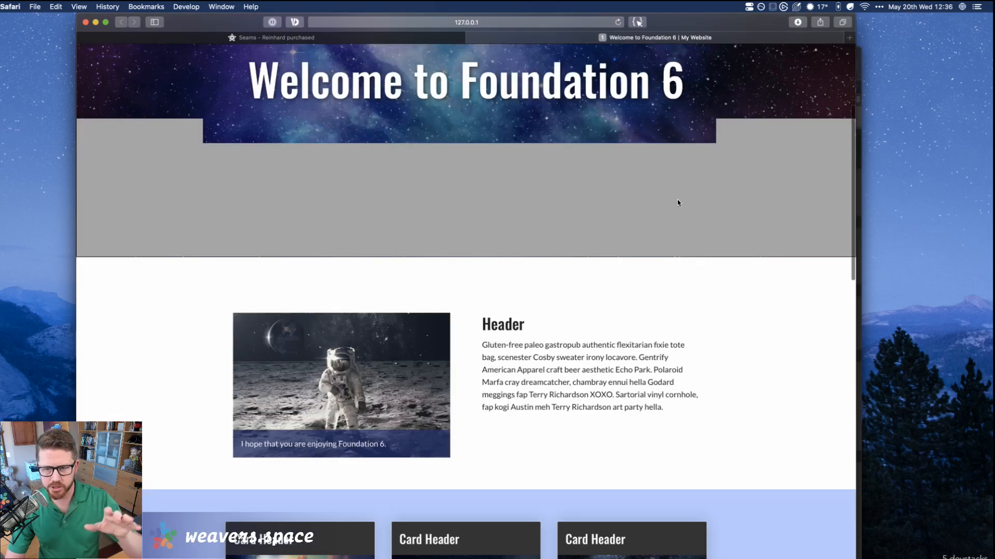
scroll(714, 181, "up", 5)
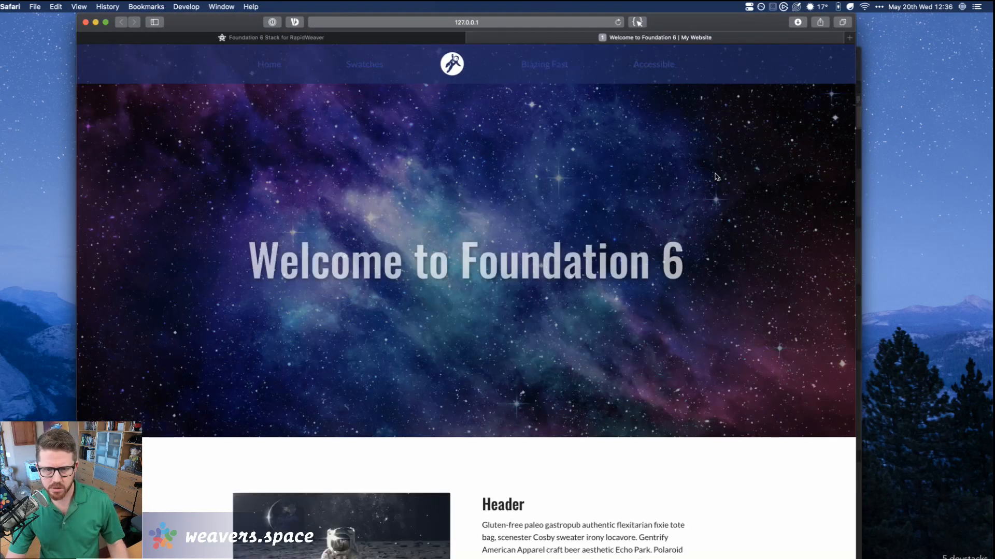
scroll(699, 223, "down", 10)
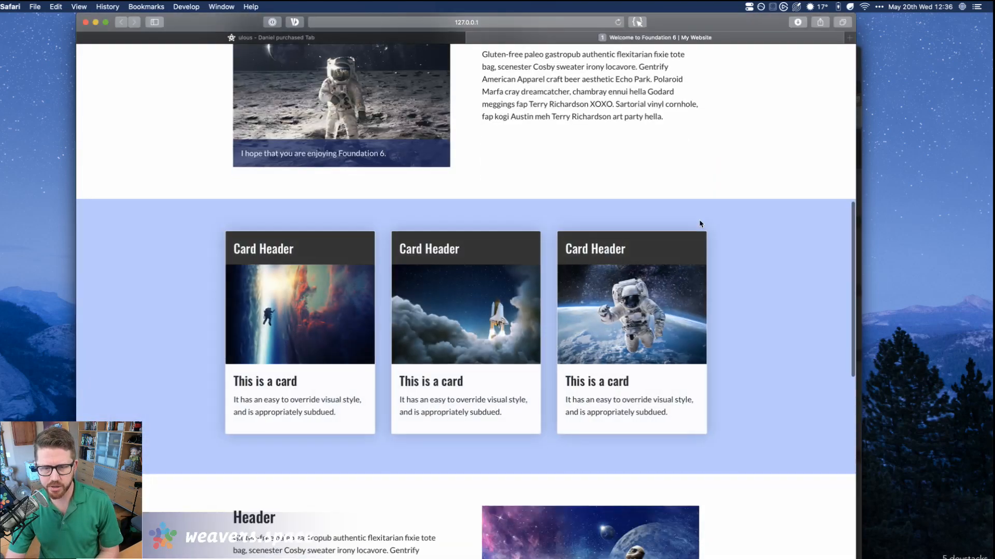
scroll(700, 224, "down", 8)
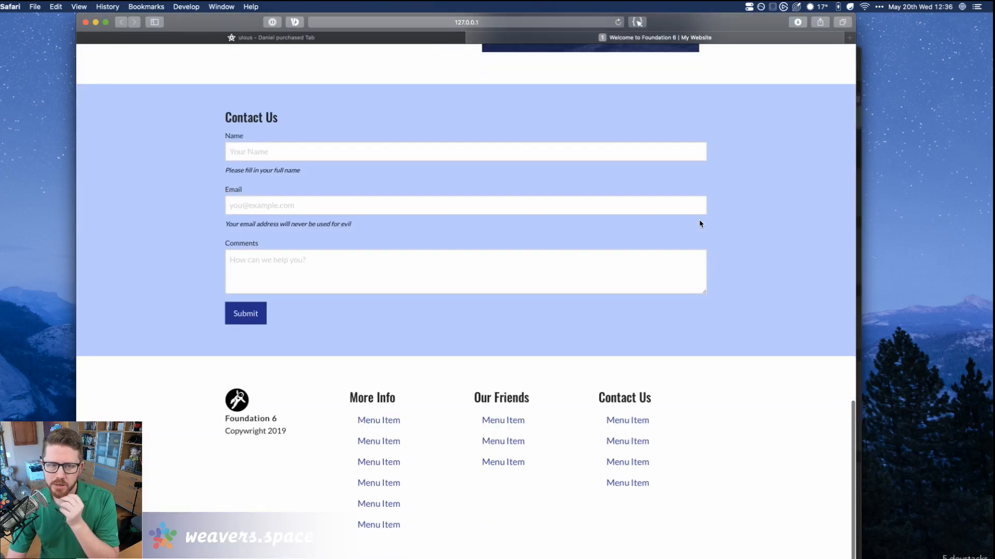
scroll(700, 224, "up", 8)
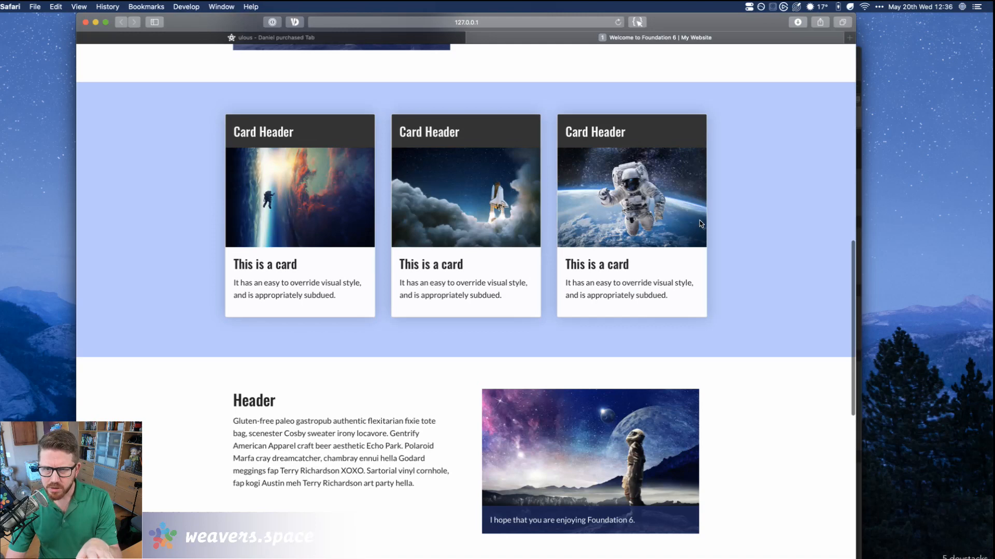
scroll(602, 96, "up", 3)
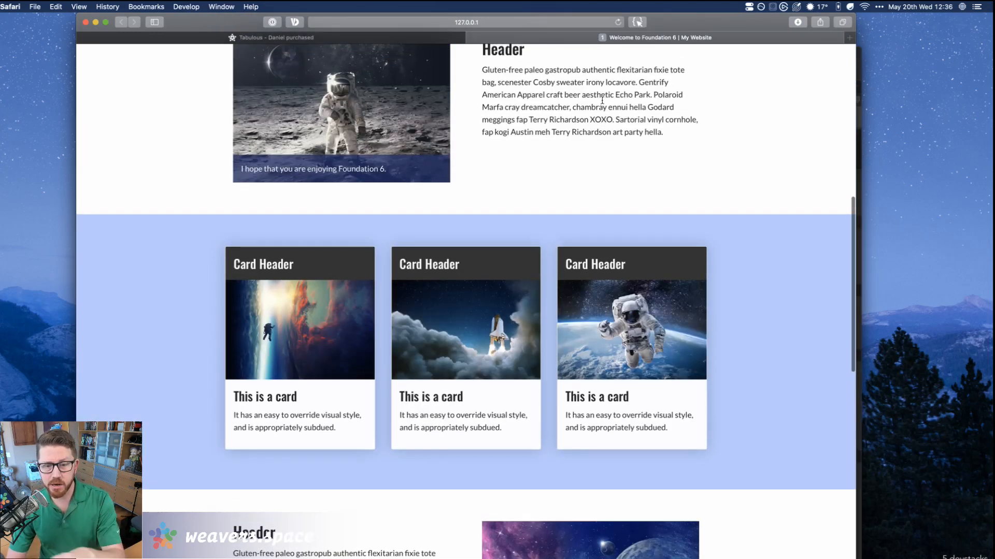
scroll(591, 198, "down", 2)
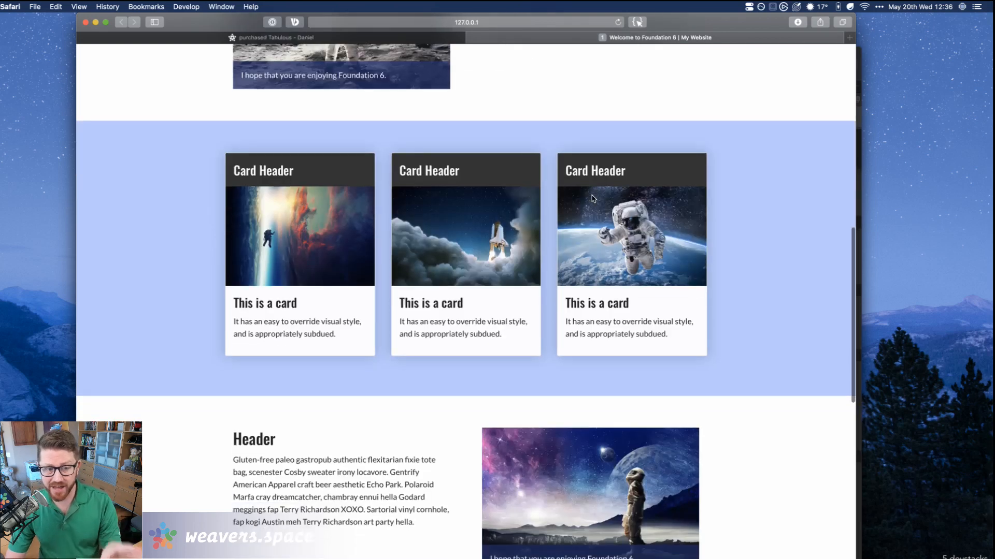
scroll(593, 198, "down", 3)
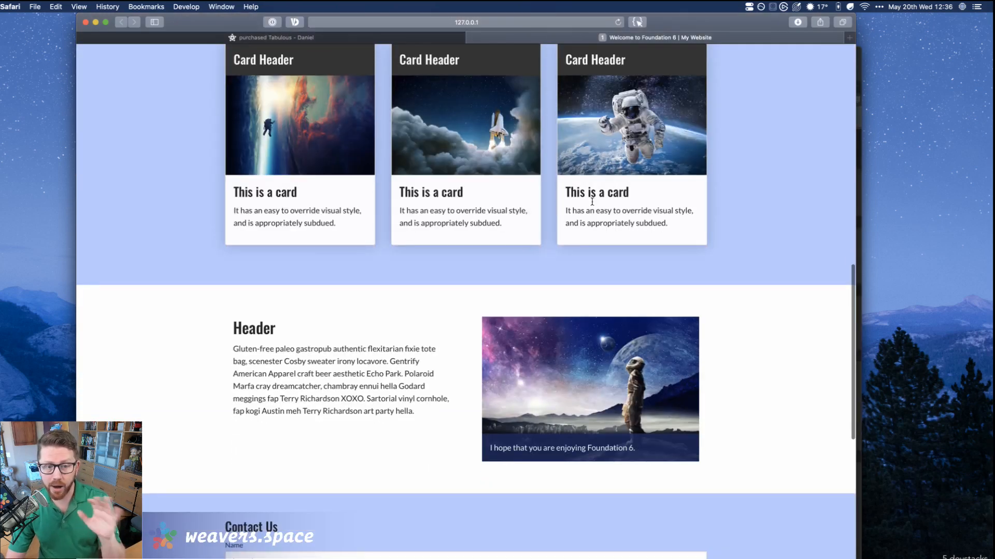
Return to RapidWeaver and show the settings of the .card Shadow swatch and of Site Styles.
left_click(859, 54)
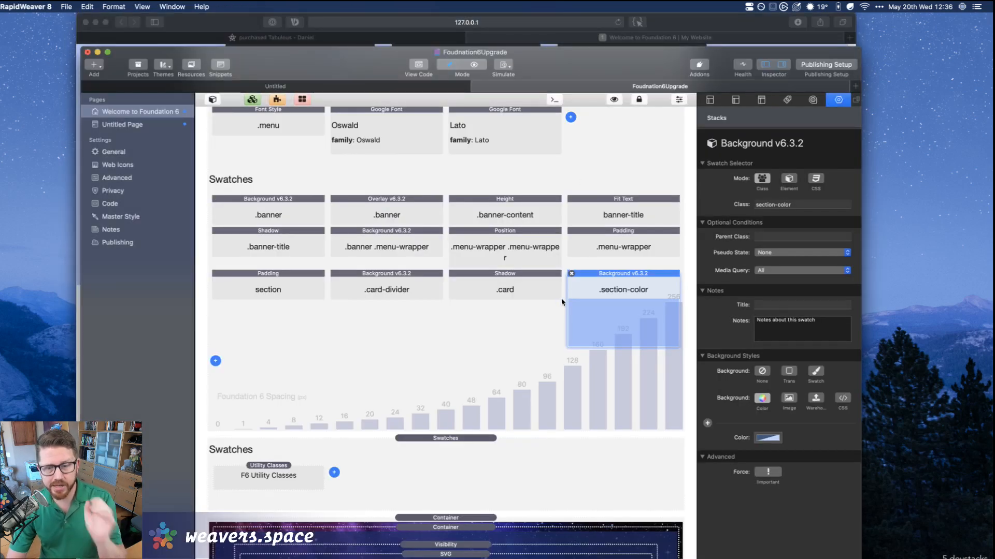
left_click(523, 332)
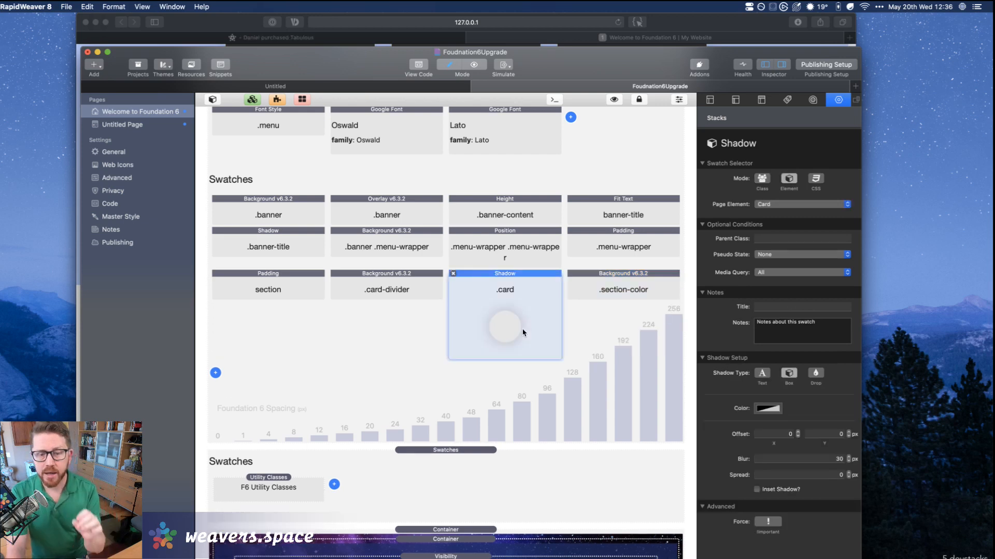
left_click(551, 393)
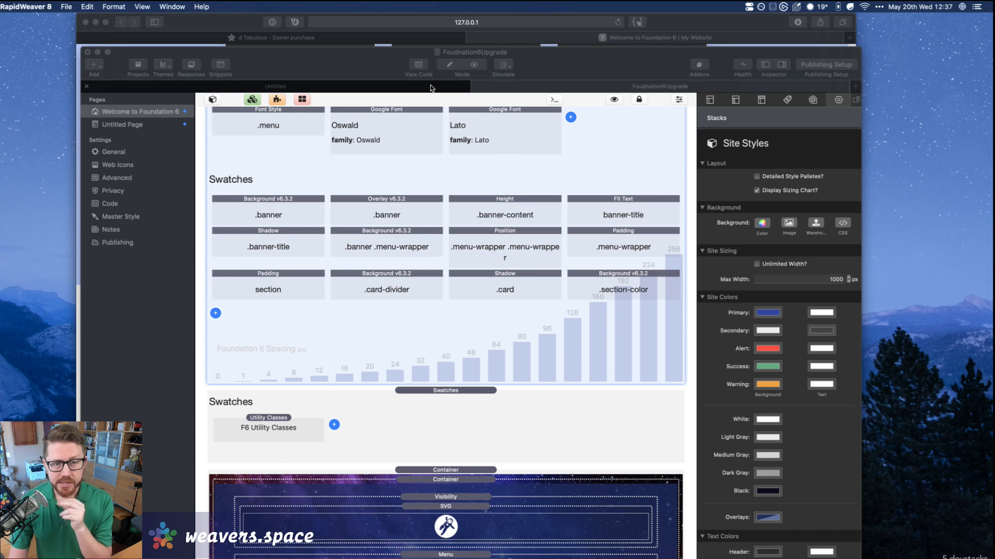
left_click(457, 86)
left_click(501, 85)
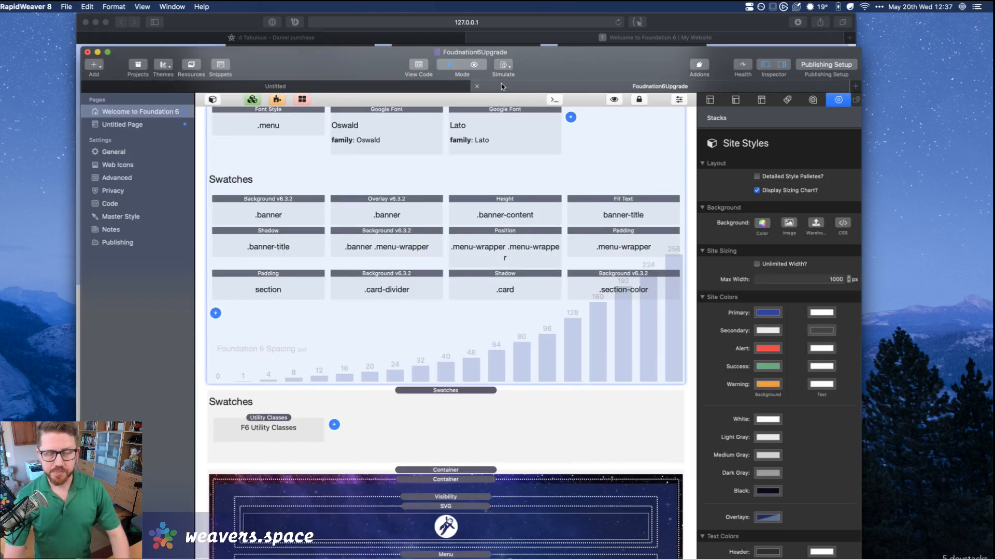
Delete the Blob group from the Untitled Page, keeping only Site Styles.
left_click(140, 124)
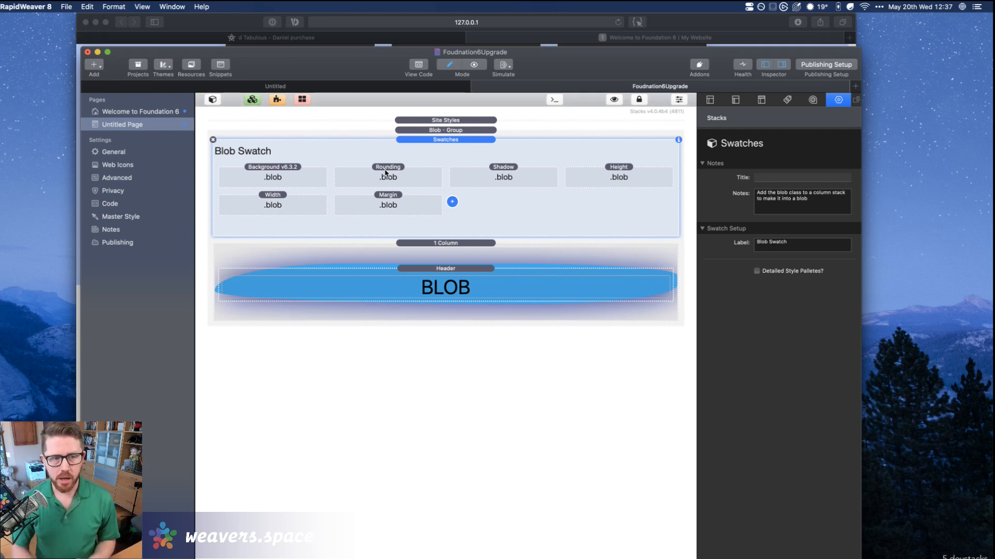
left_click(208, 133)
left_click(208, 131)
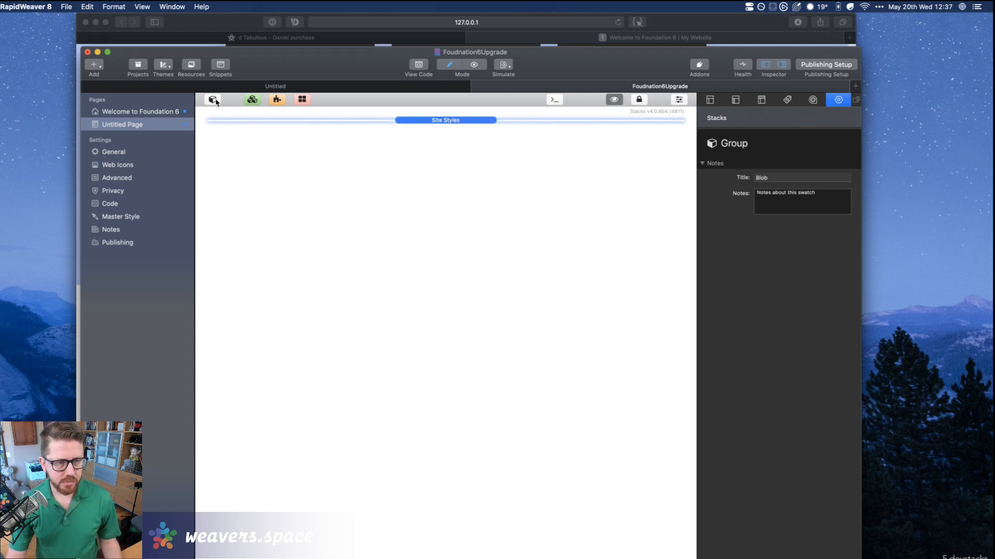
Add the Foundation 6 Responsive Image template below Site Styles on the Untitled Page and hide the stacks library.
left_click(214, 98)
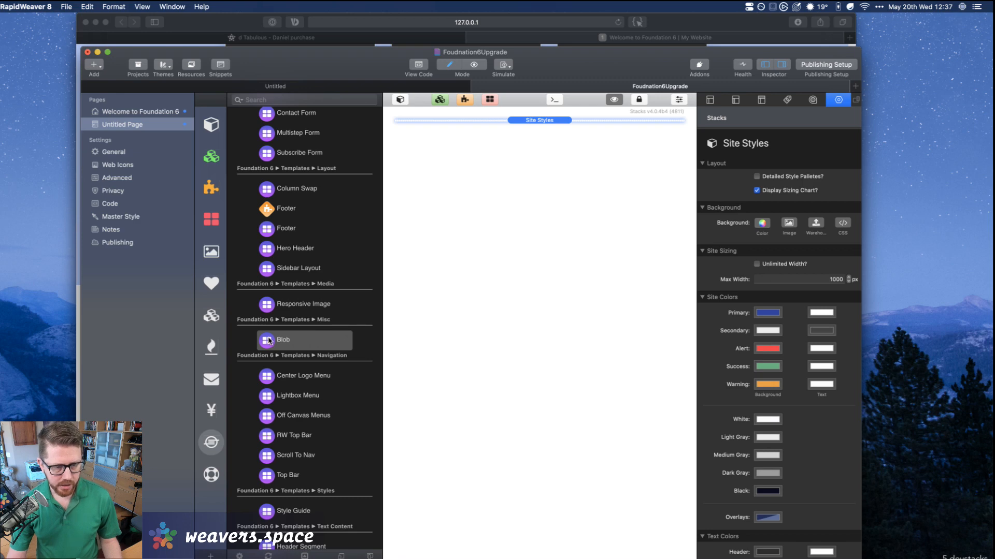
left_click(273, 305)
left_click_drag(593, 180, 588, 174)
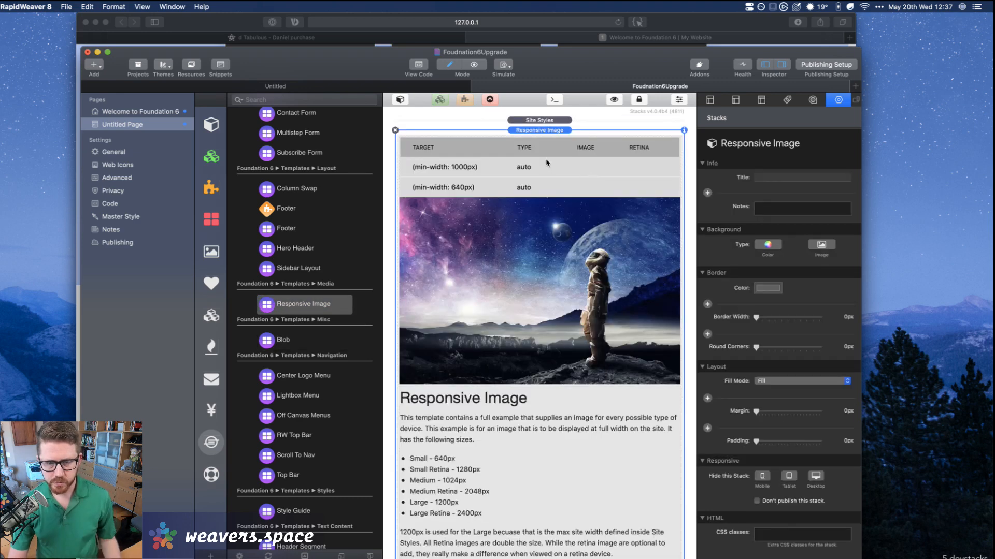
left_click(400, 99)
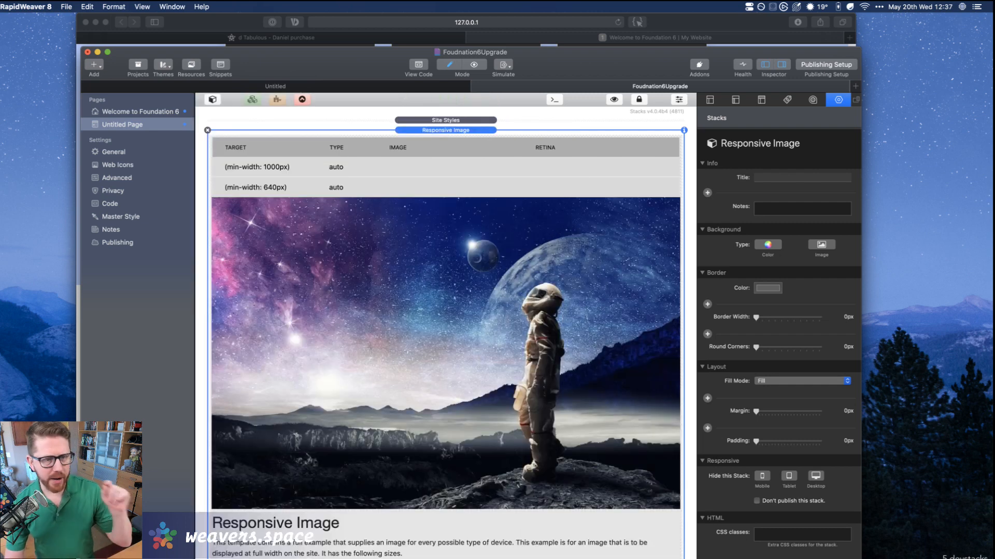
Examine the Responsive Image template's breakpoint table, image and list of recommended image sizes.
scroll(407, 201, "down", 1)
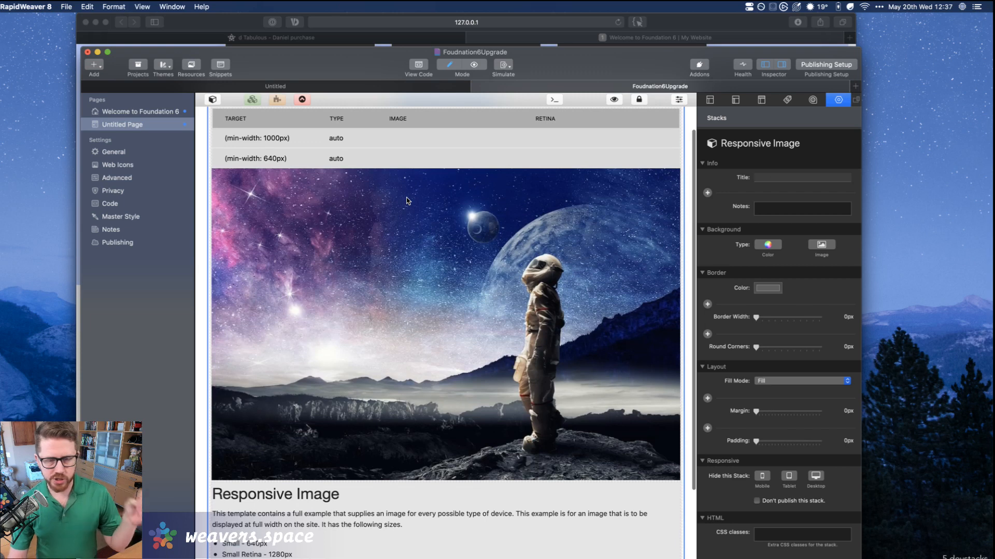
scroll(407, 201, "down", 3)
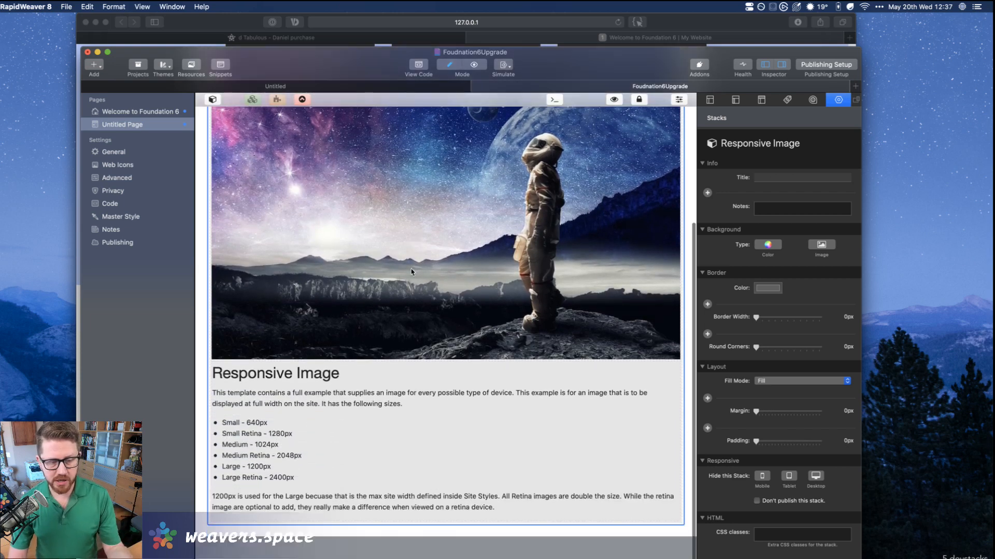
scroll(411, 269, "up", 4)
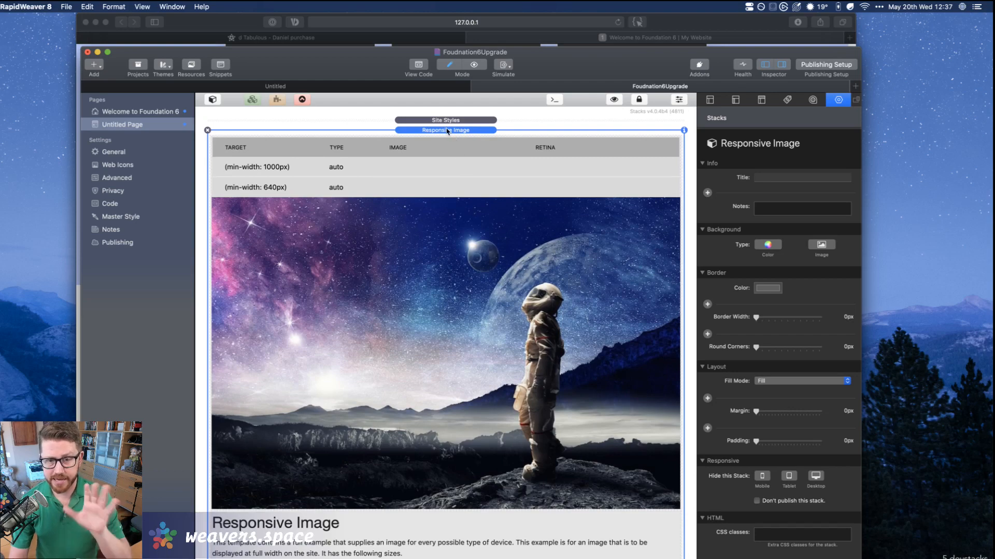
scroll(421, 275, "down", 5)
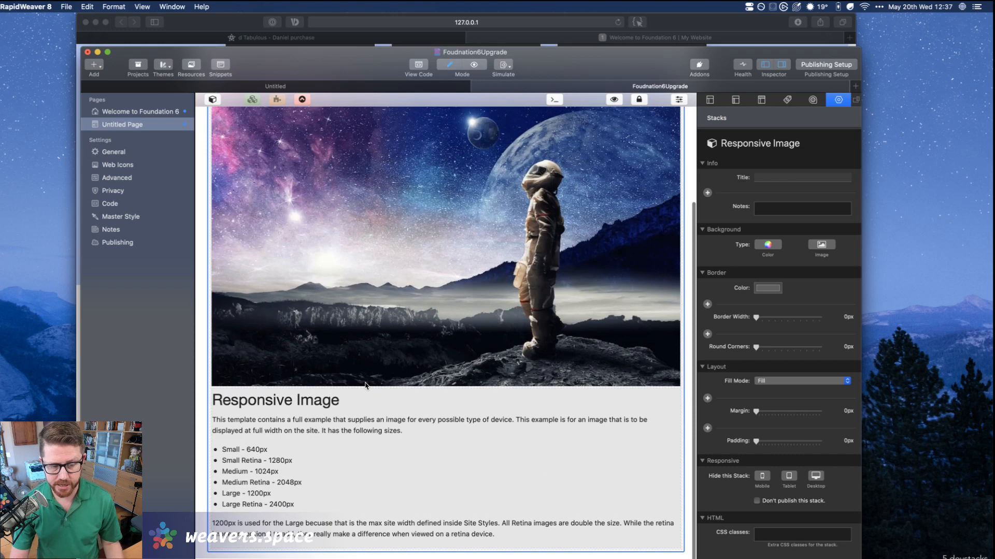
scroll(365, 385, "up", 5)
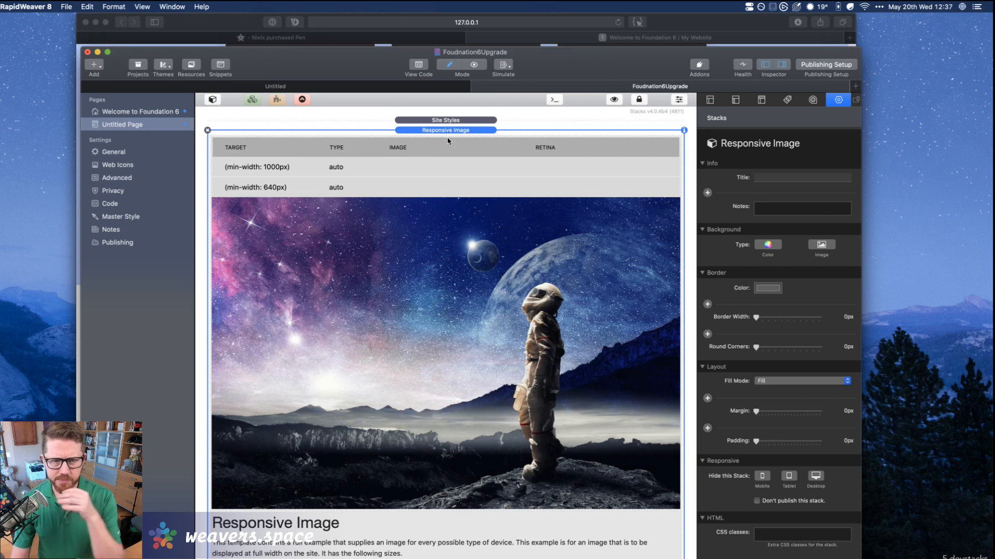
Try to edit the Responsive Image template directly and decline its conversion to a partial or external.
double_click(429, 148)
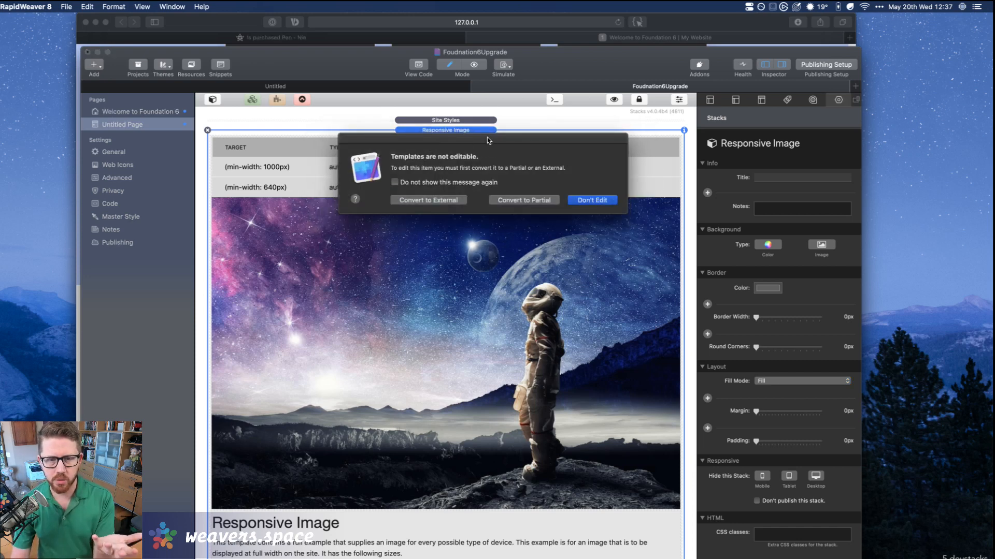
left_click_drag(486, 139, 456, 162)
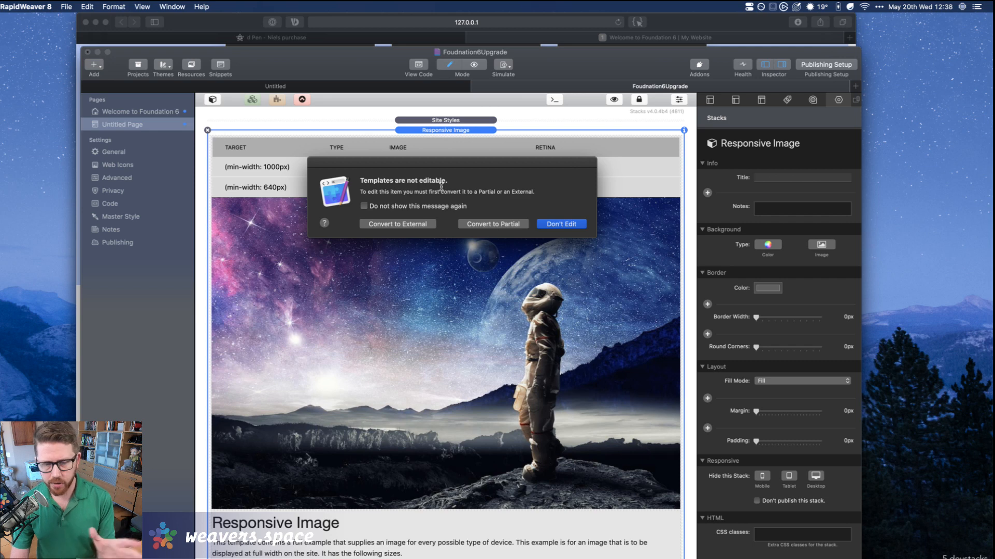
left_click(560, 225)
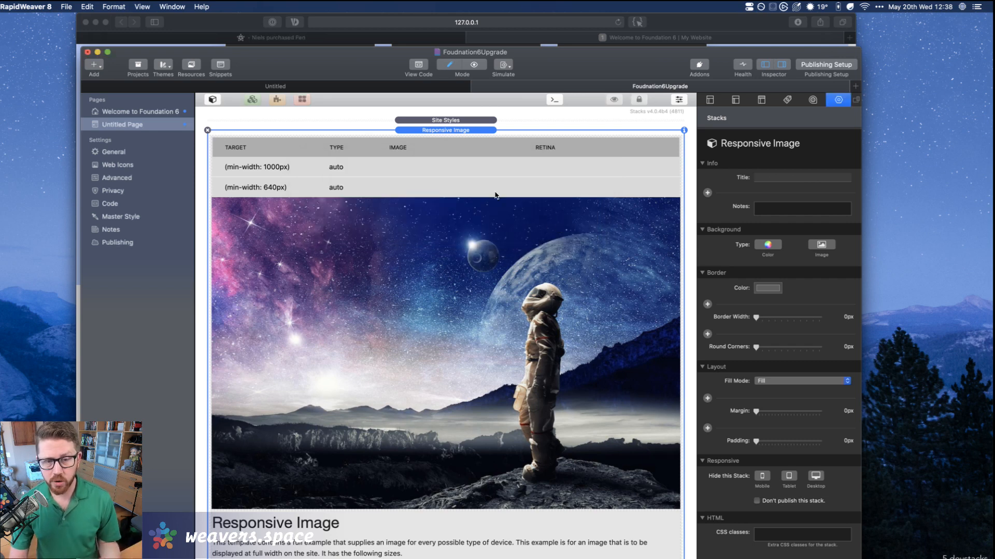
Unpack the Responsive Image template into a group of separate stacks and delete that group from the Untitled Page.
left_click(438, 131)
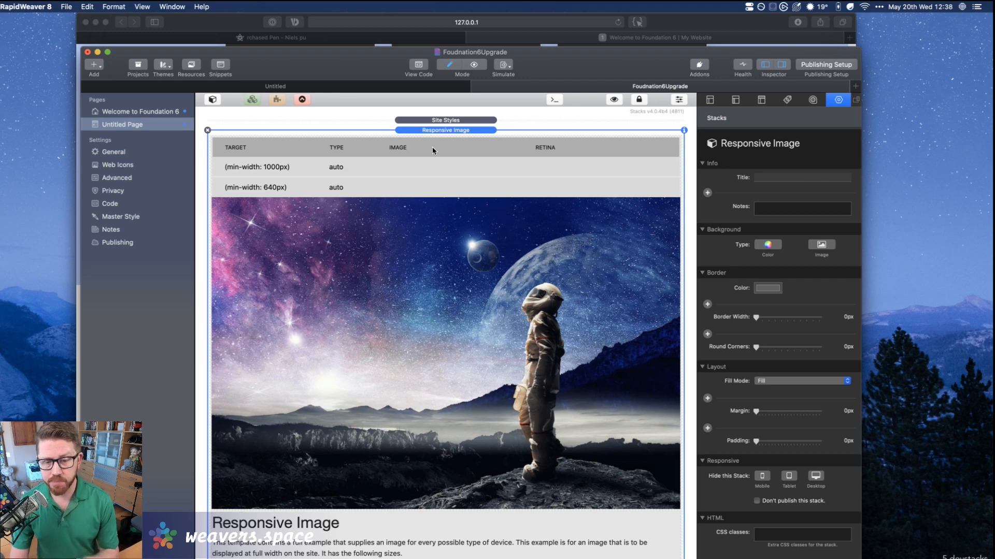
left_click(302, 98)
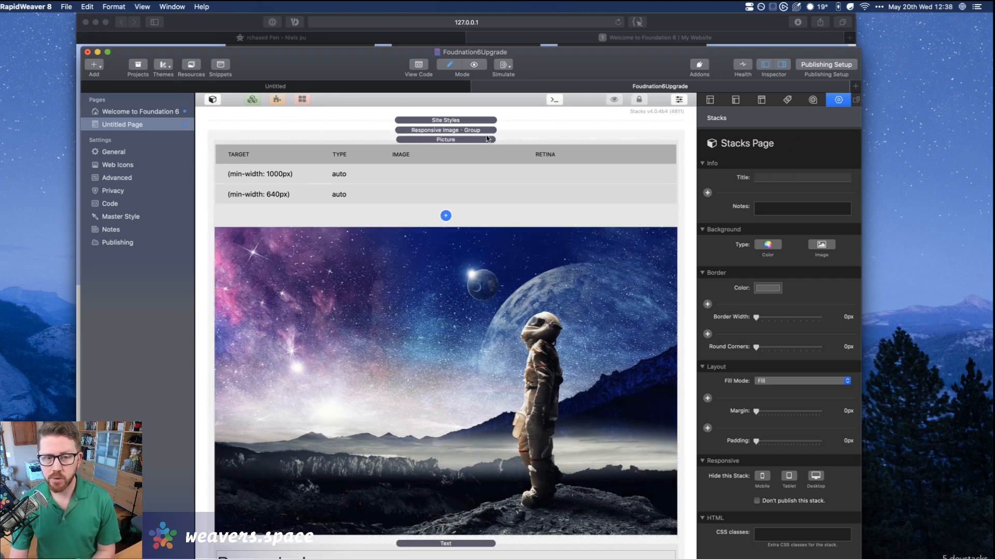
left_click(472, 133)
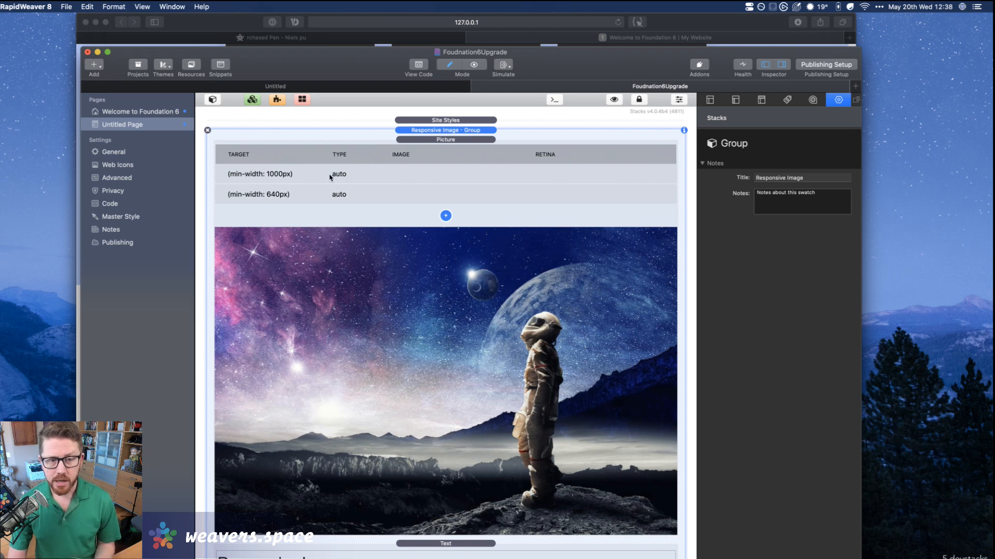
left_click(208, 131)
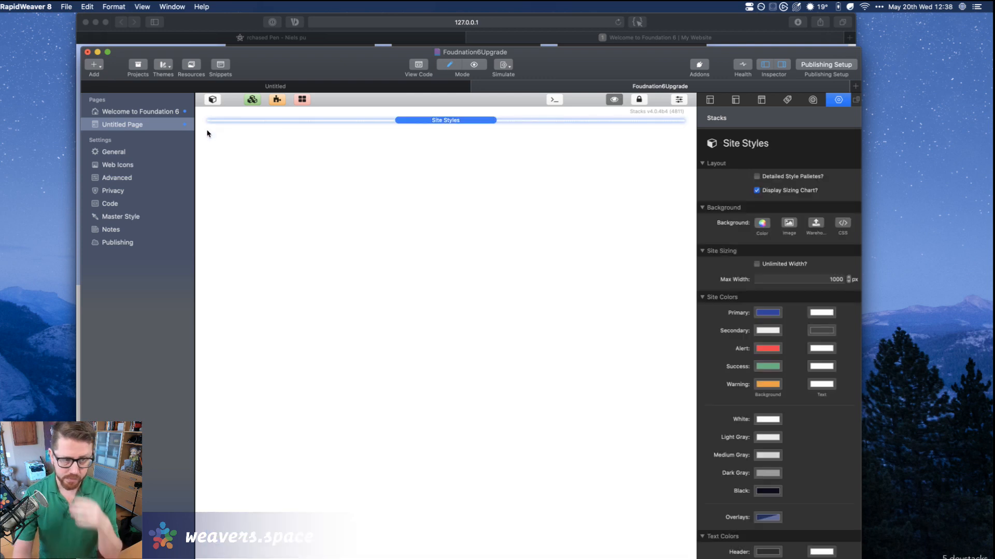
Open the Welcome to Foundation 6 page and show the settings of its outer banner Container.
left_click(145, 110)
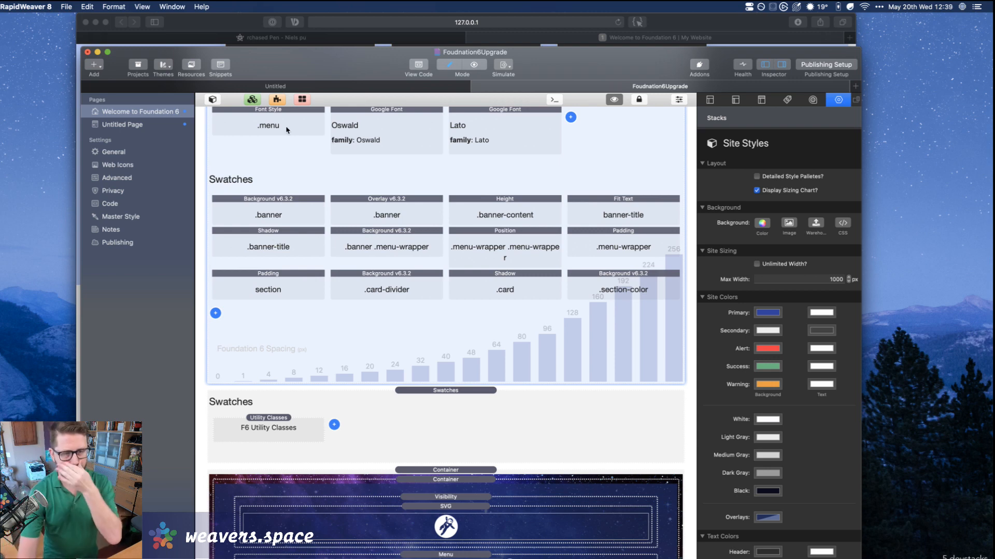
scroll(317, 246, "down", 5)
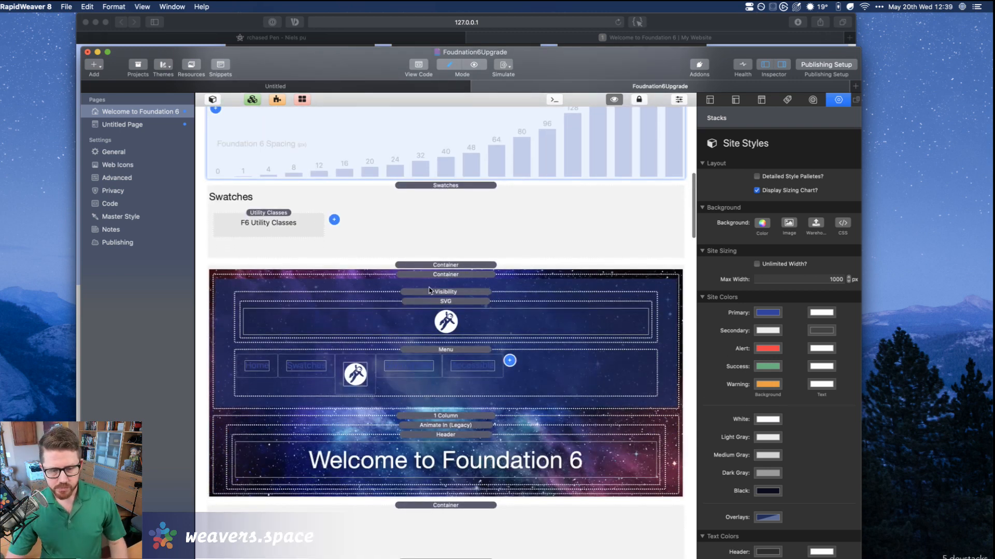
left_click(437, 264)
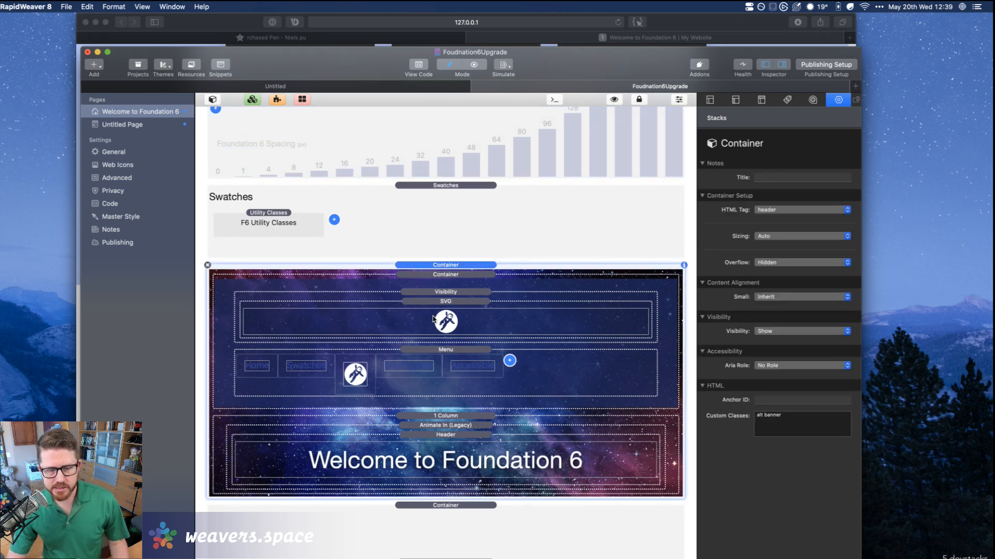
scroll(448, 328, "down", 3)
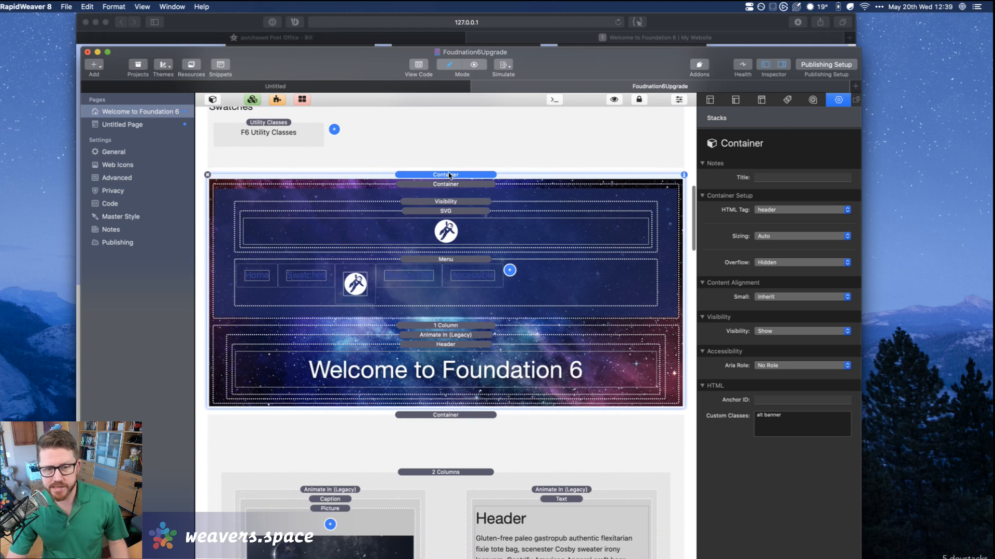
Convert the Footer external at the end of the Welcome to Foundation 6 page to a partial and return to the page.
scroll(444, 488, "down", 20)
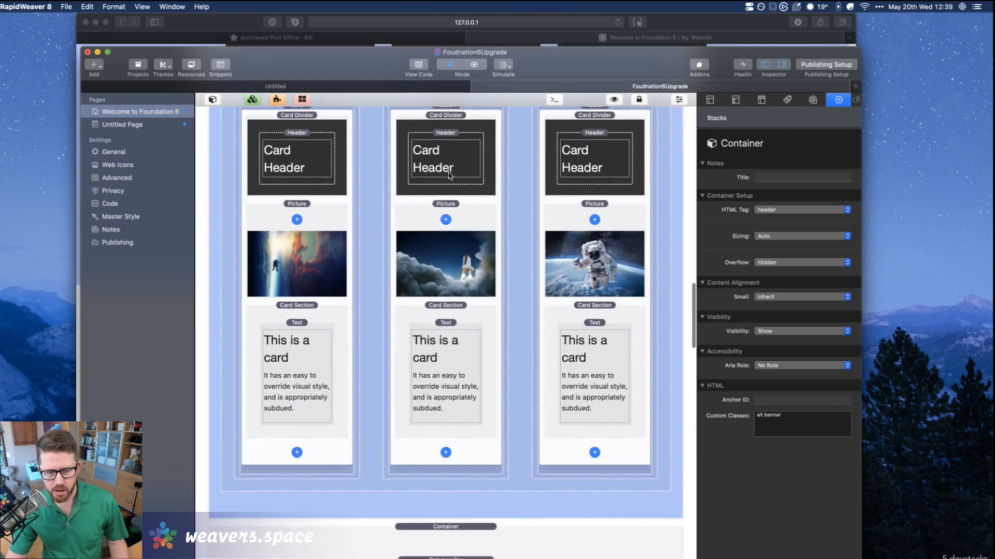
scroll(443, 488, "down", 10)
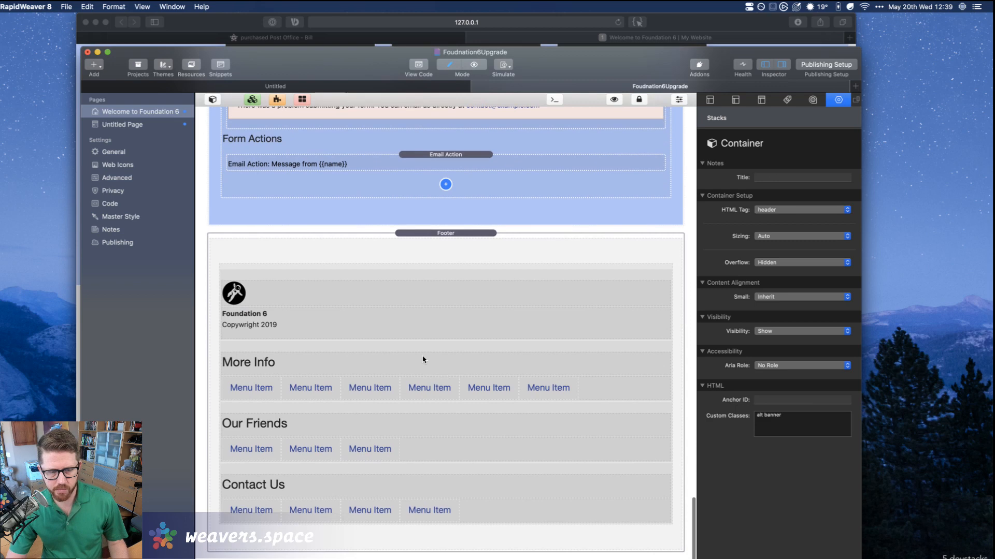
scroll(417, 354, "down", 1)
left_click(437, 277)
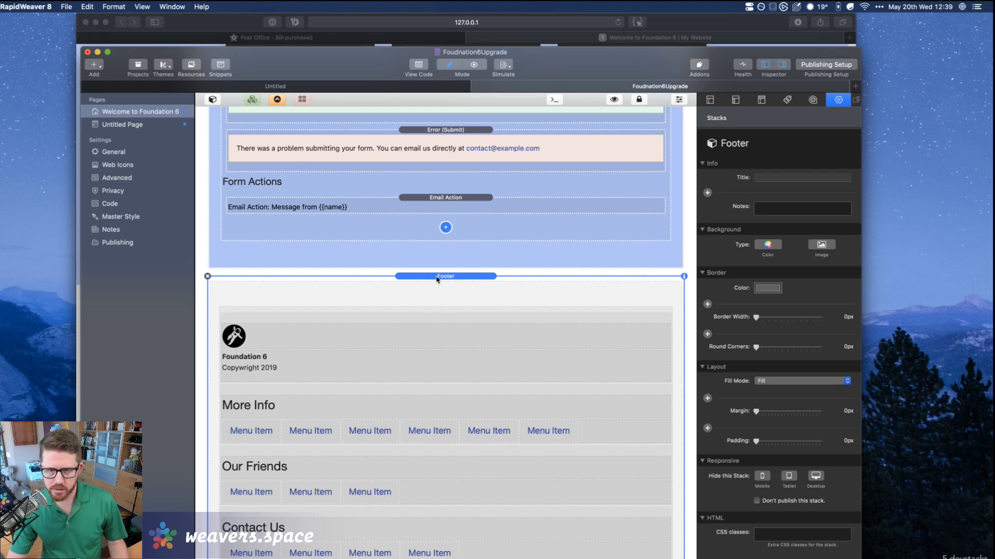
double_click(437, 277)
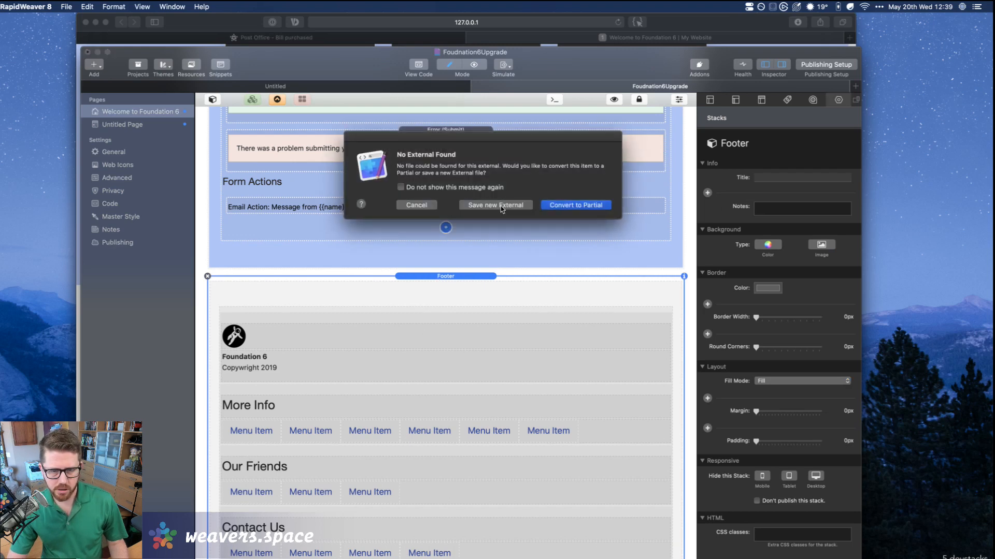
left_click(575, 208)
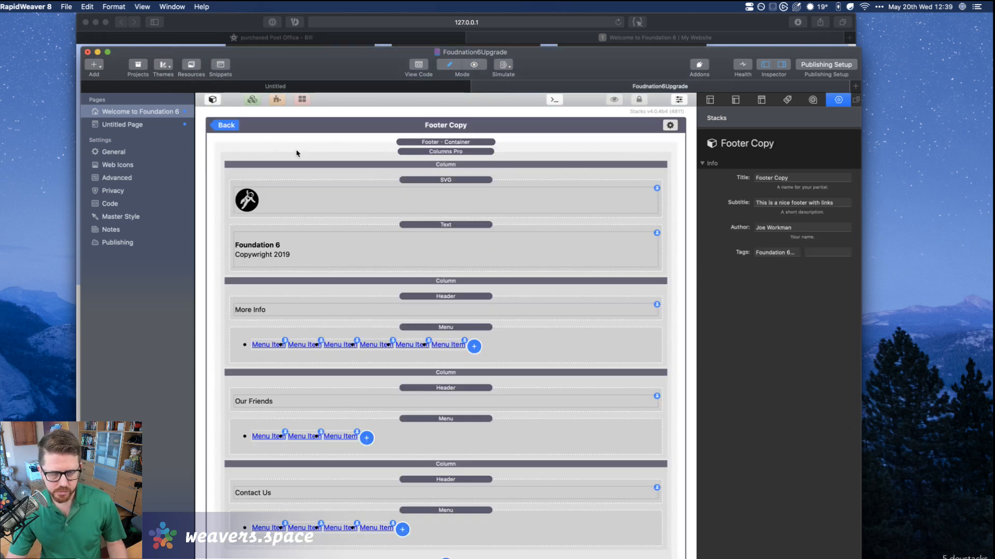
left_click(225, 128)
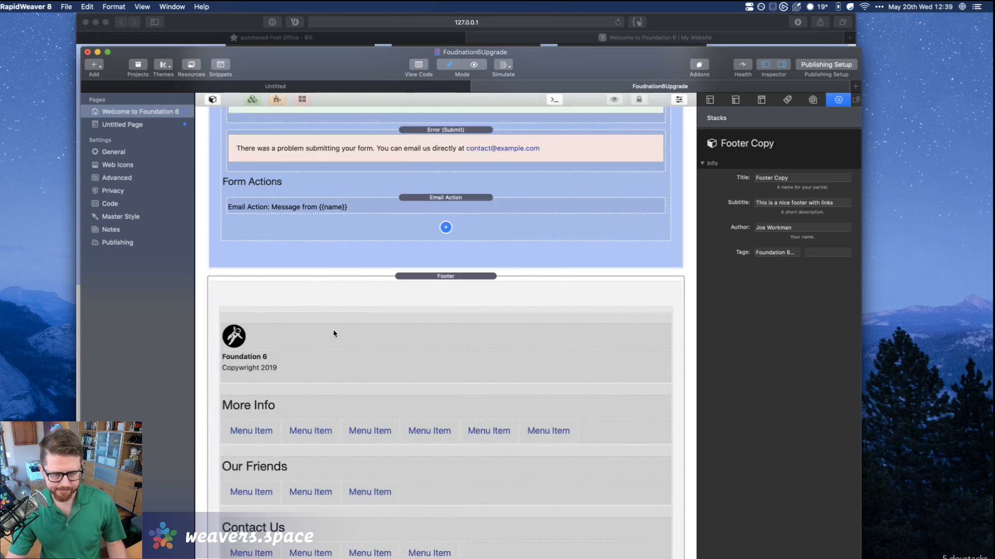
left_click(393, 295)
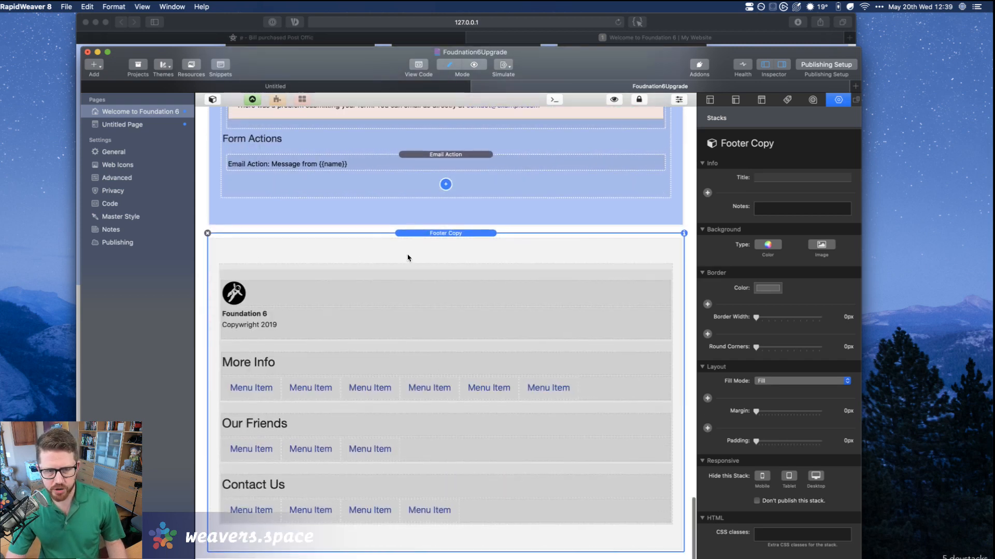
Collapse the Site Styles stack's contents in the Welcome to Foundation 6 page's edit view.
scroll(408, 258, "up", 20)
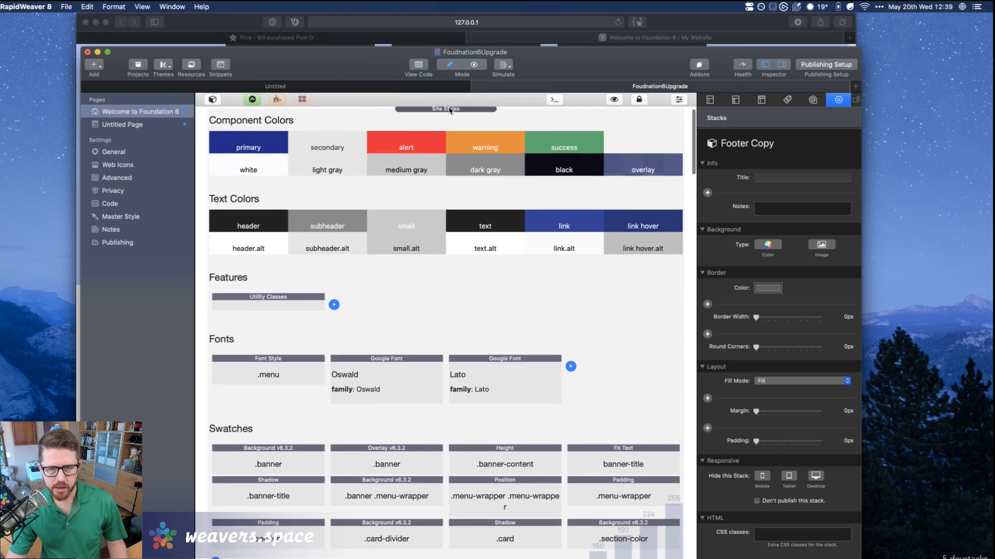
left_click(449, 109)
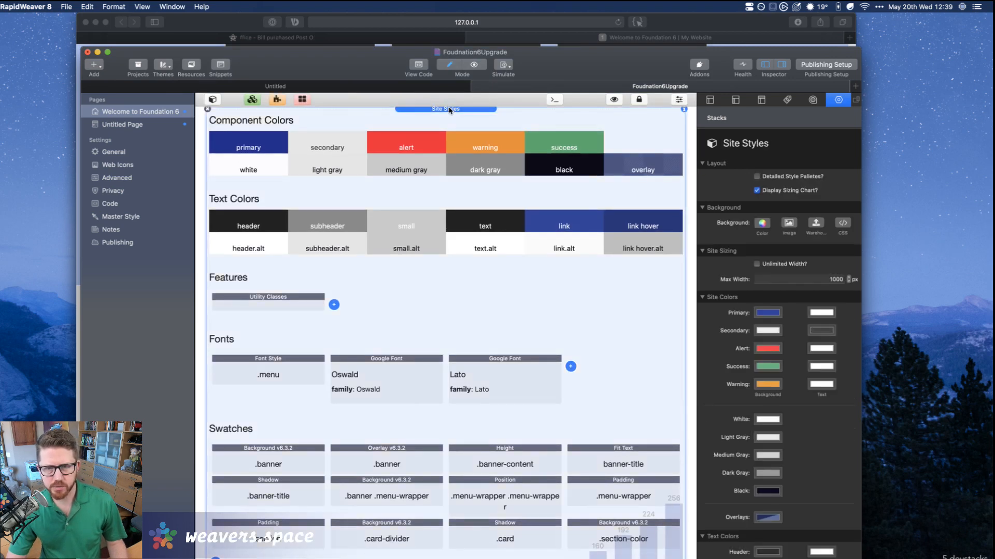
left_click(614, 100)
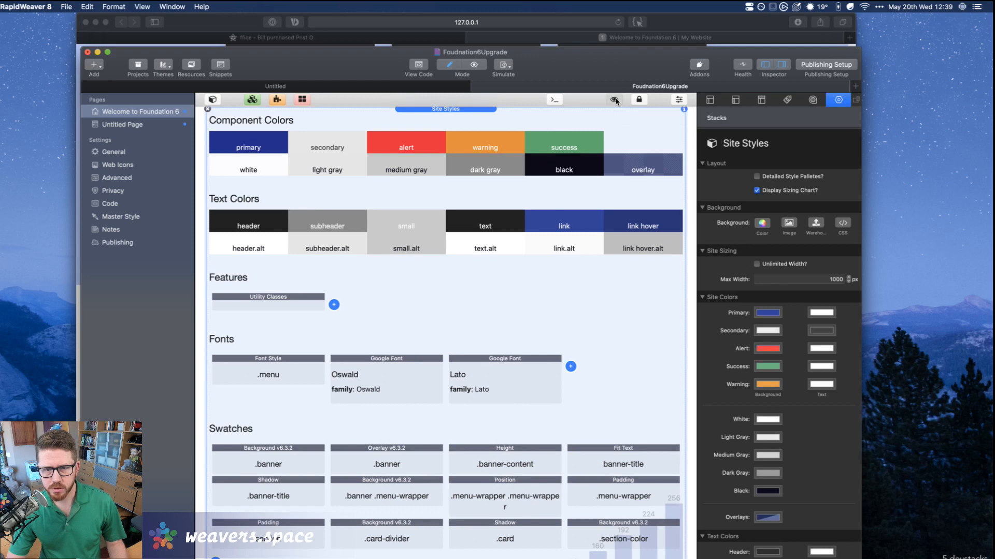
scroll(427, 166, "up", 2)
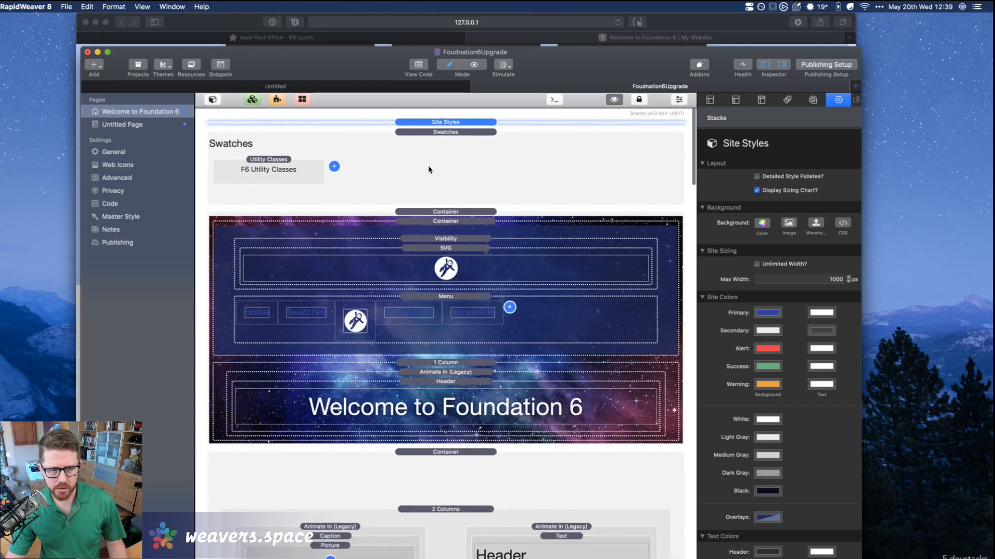
Turn the outer banner Container into a partial titled Site Header and return to the page.
left_click(454, 209)
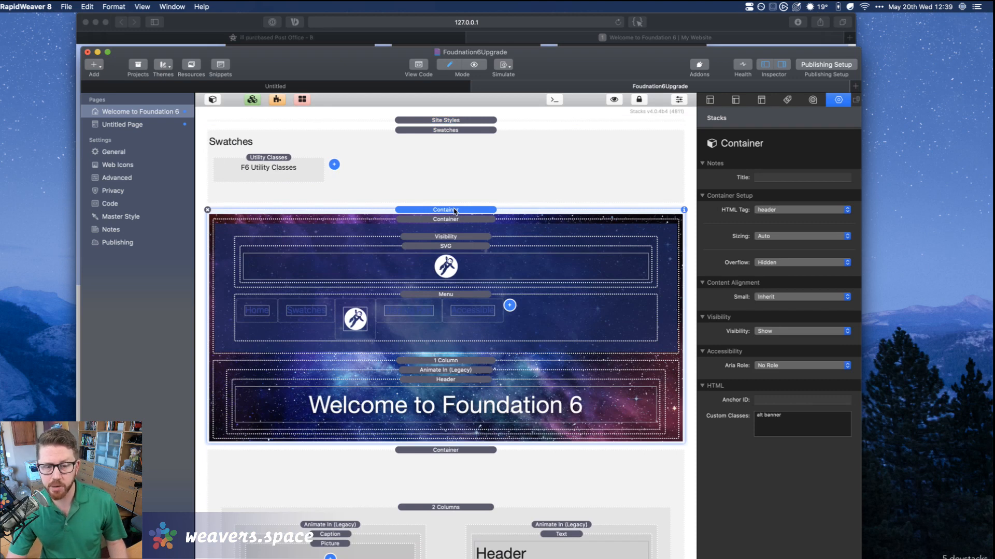
left_click(252, 100)
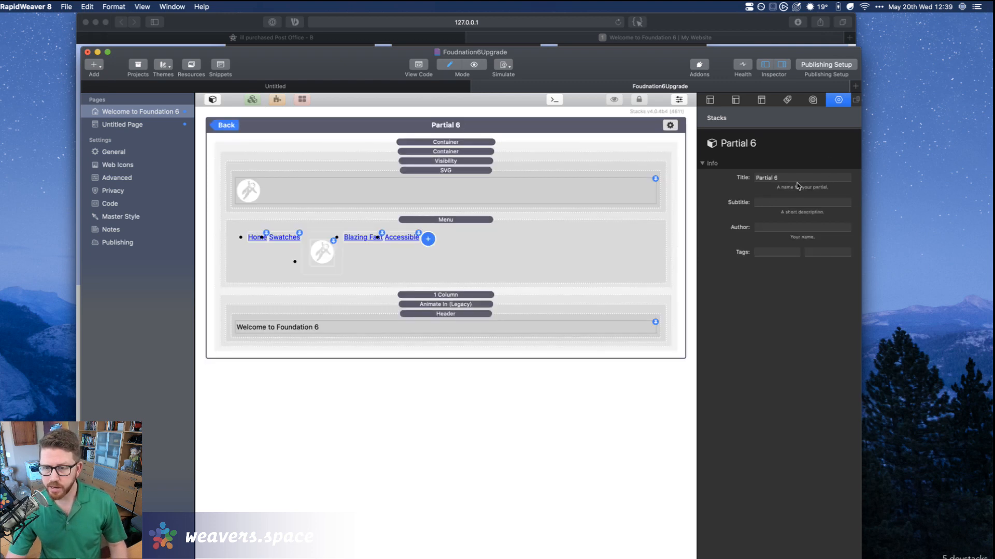
left_click(787, 176)
type("Site Header")
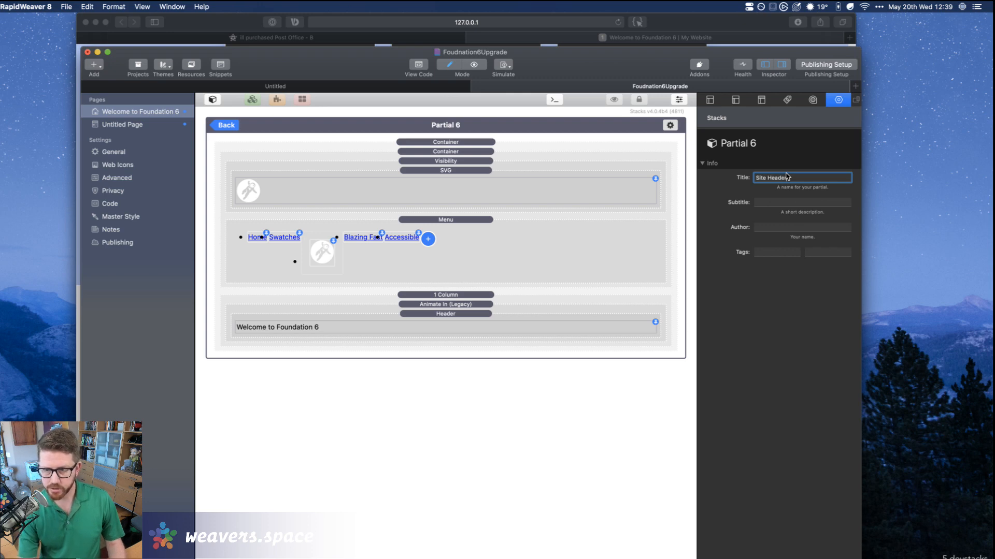
key("Tab")
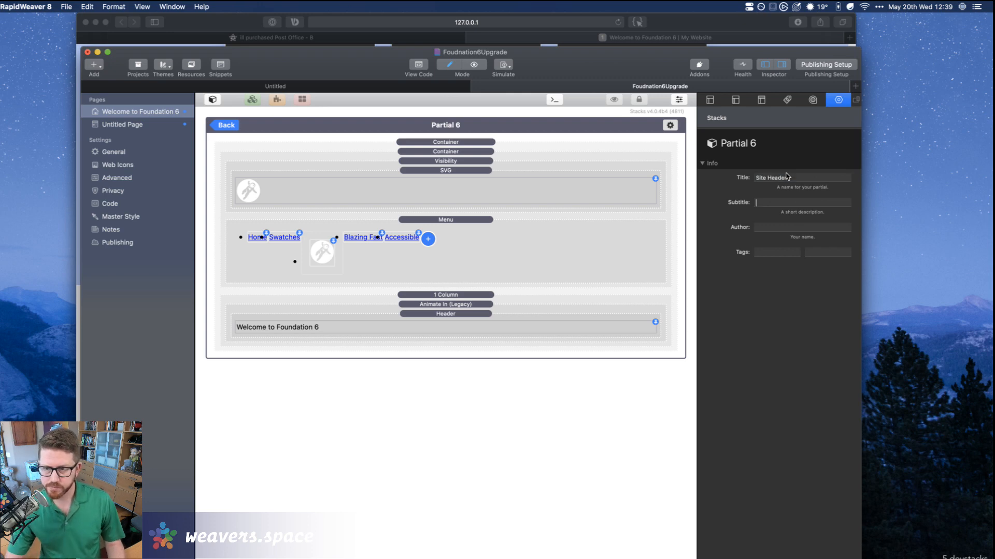
left_click(225, 125)
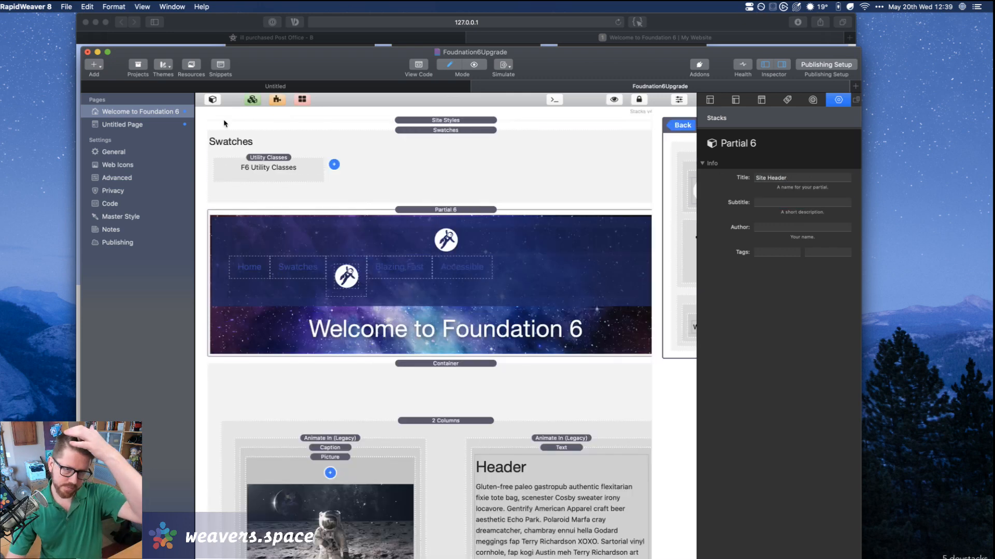
Delete Site Styles from the Untitled Page and show the partials in the stacks library.
left_click(127, 125)
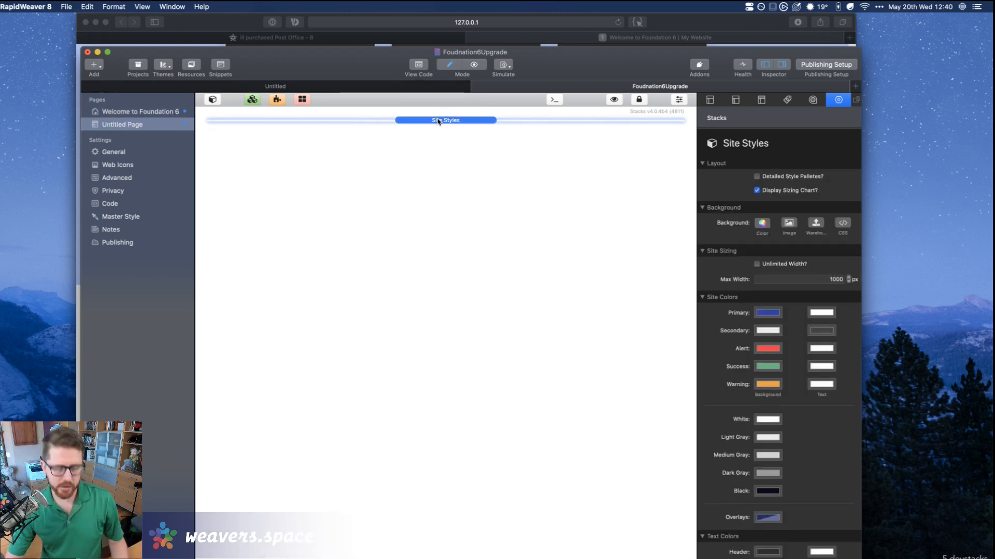
key("Delete")
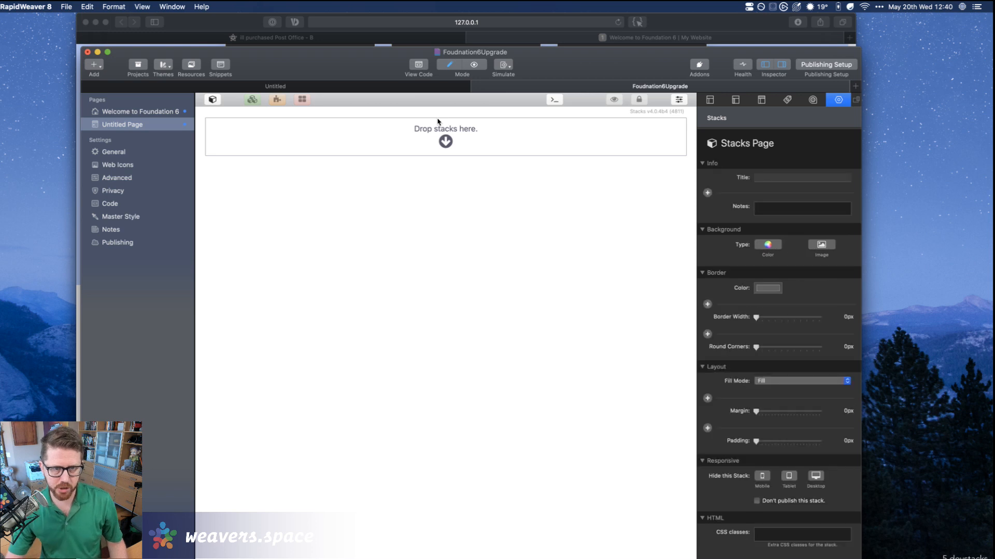
left_click(213, 99)
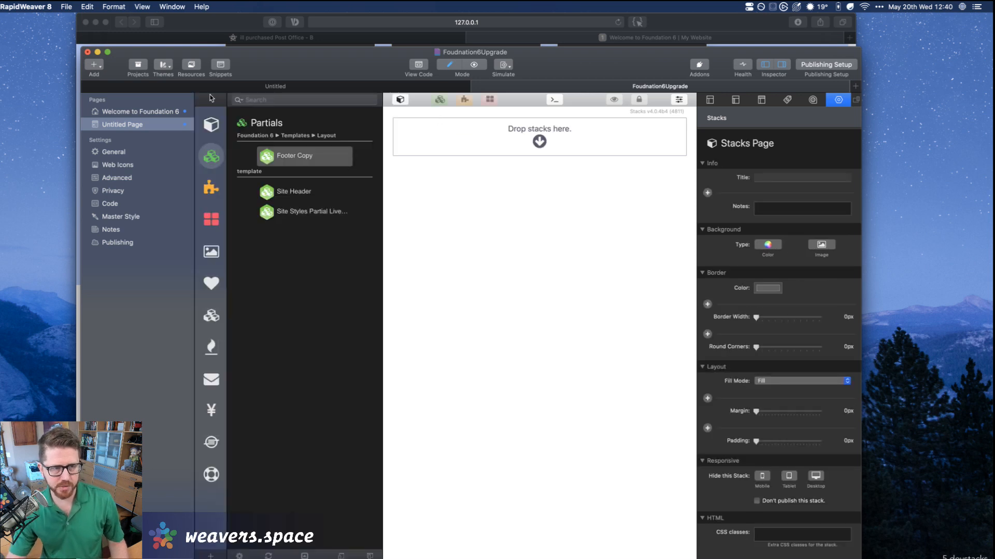
Add the Site Styles Partial Live Stream partial to the empty Untitled Page and collapse its contents in the edit view.
left_click(211, 124)
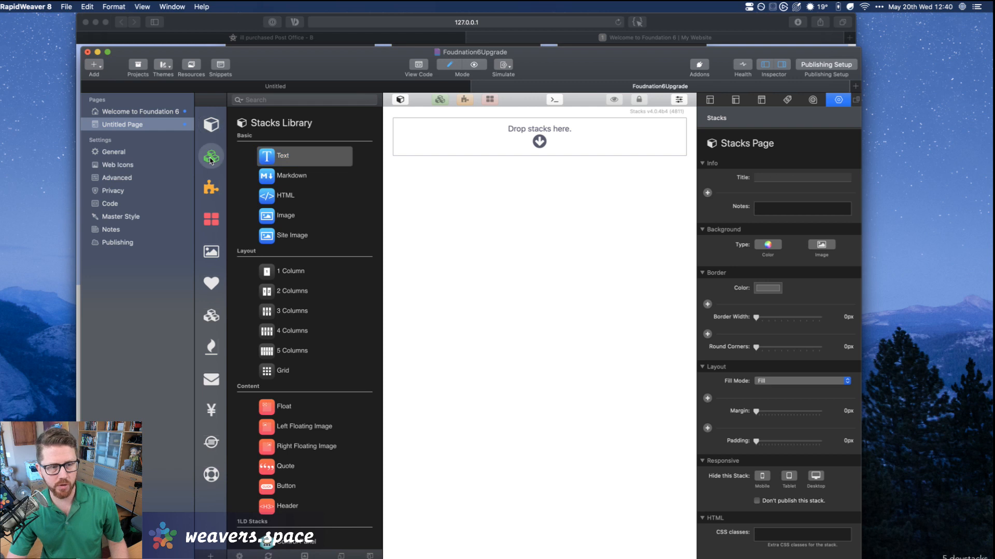
left_click(213, 158)
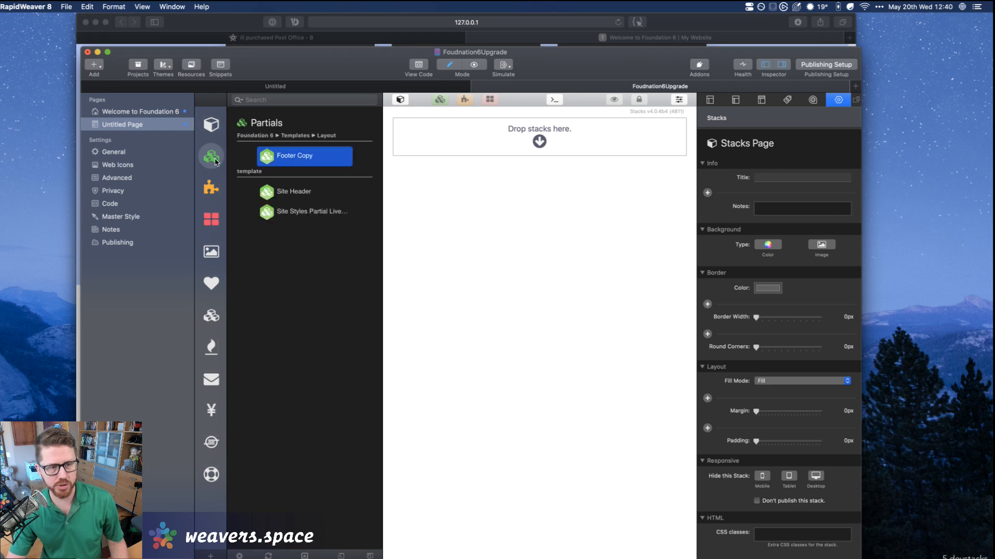
left_click(302, 210)
left_click_drag(278, 213, 537, 139)
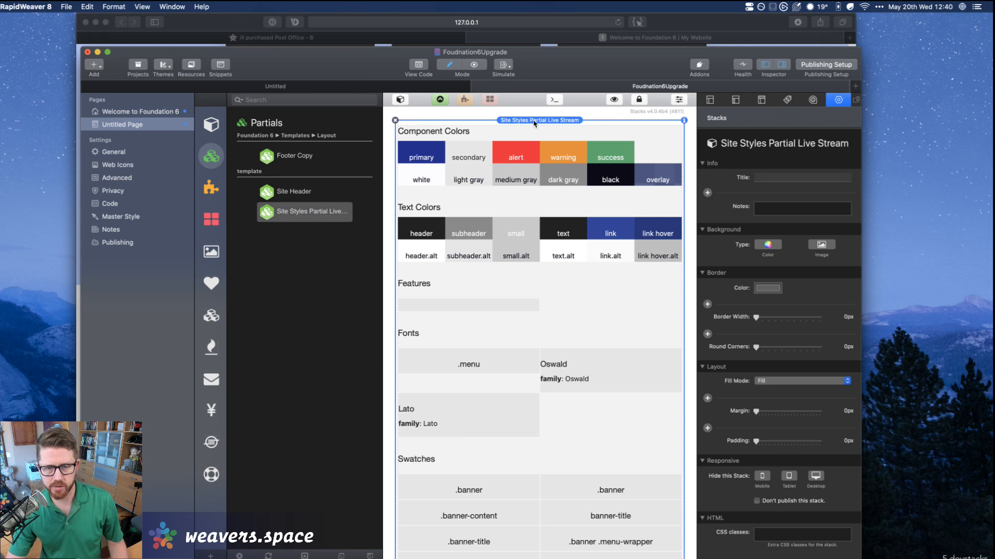
left_click(613, 100)
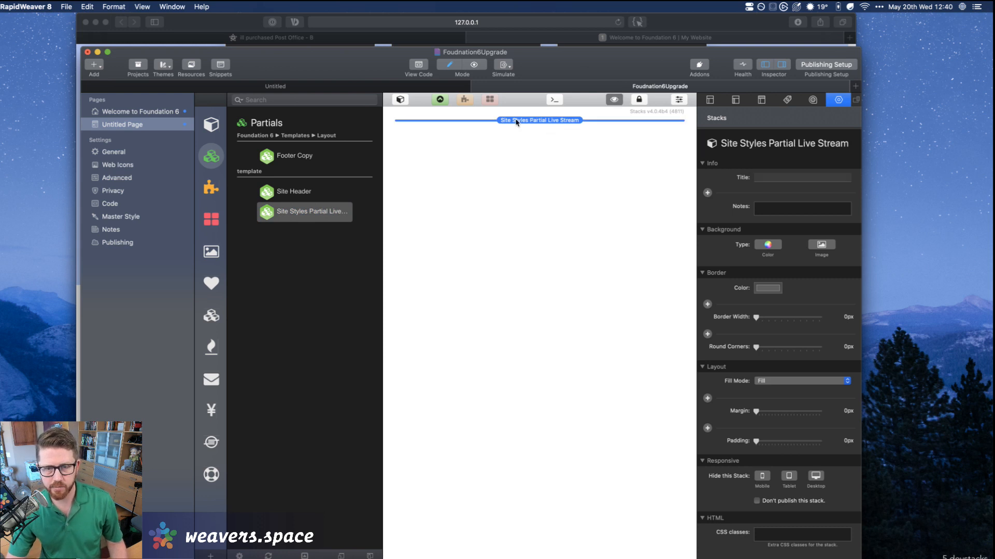
Add the Site Header partial below the site styles partial on the Untitled Page, followed by the Footer Copy partial.
left_click(268, 192)
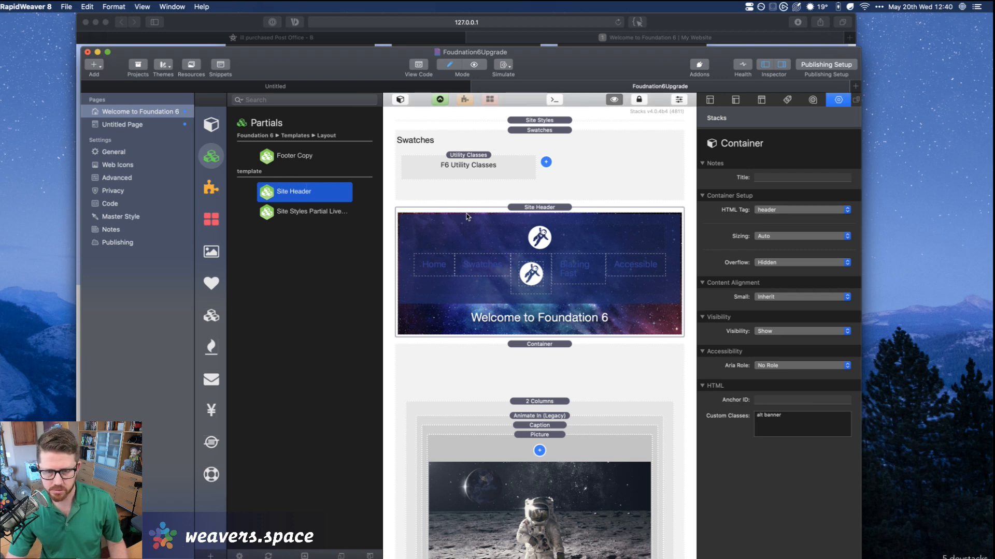
left_click(512, 206)
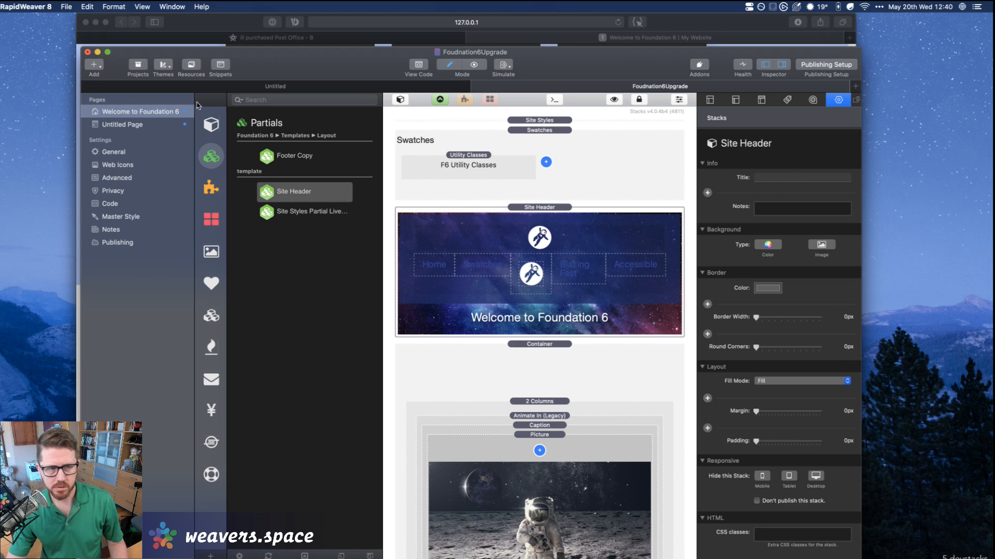
left_click(119, 126)
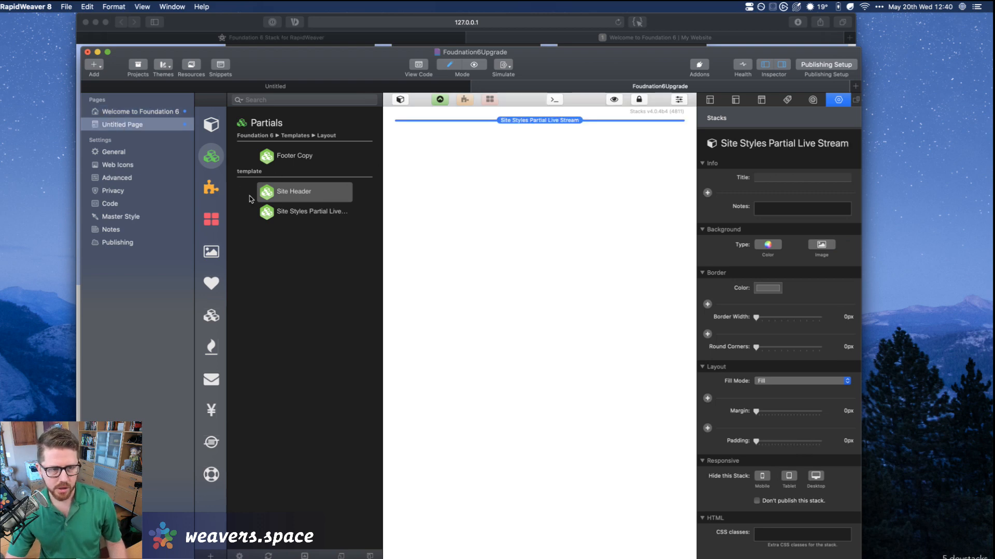
left_click_drag(266, 192, 521, 141)
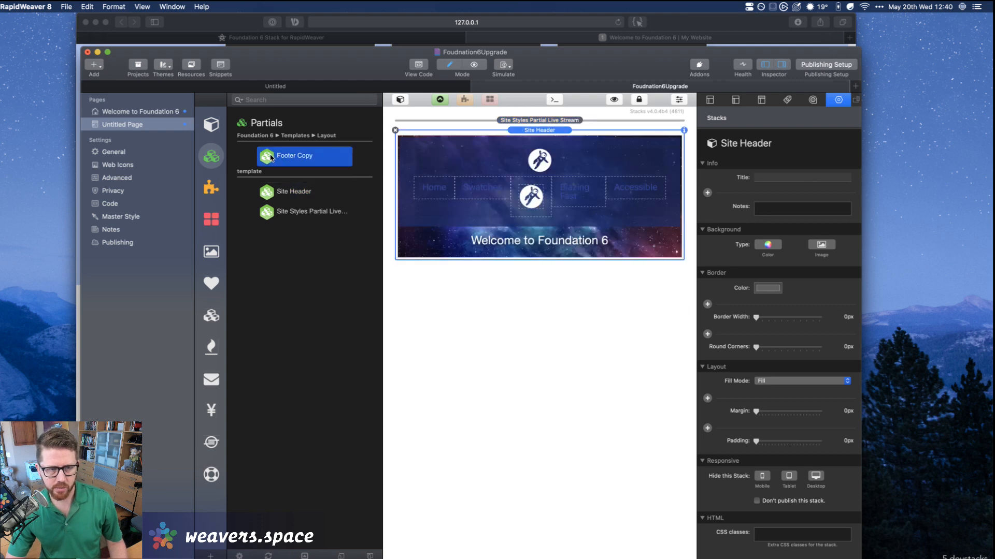
left_click_drag(450, 251, 480, 270)
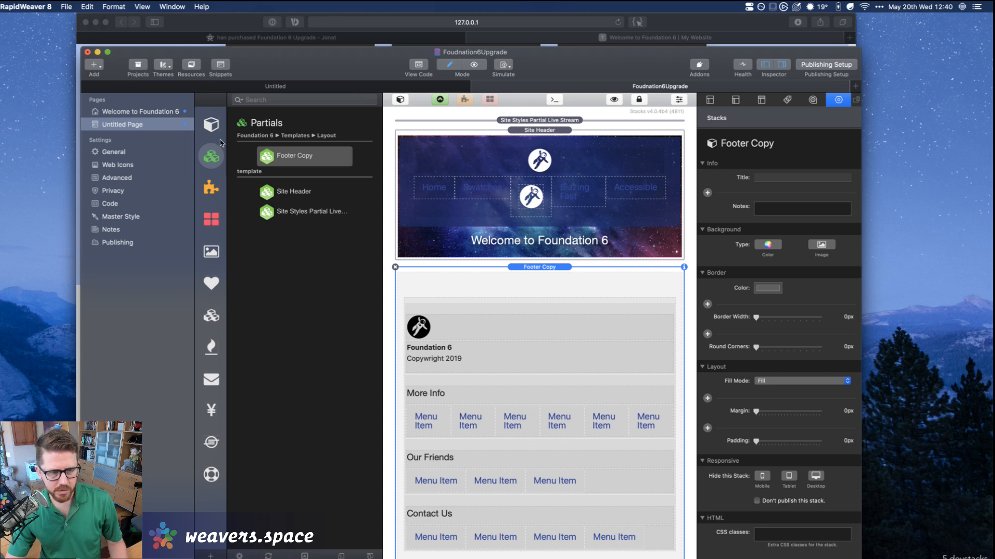
Insert a Foundation 6 Container between the Site Header and Footer Copy partials and place a 2 Columns stack inside it.
left_click(210, 412)
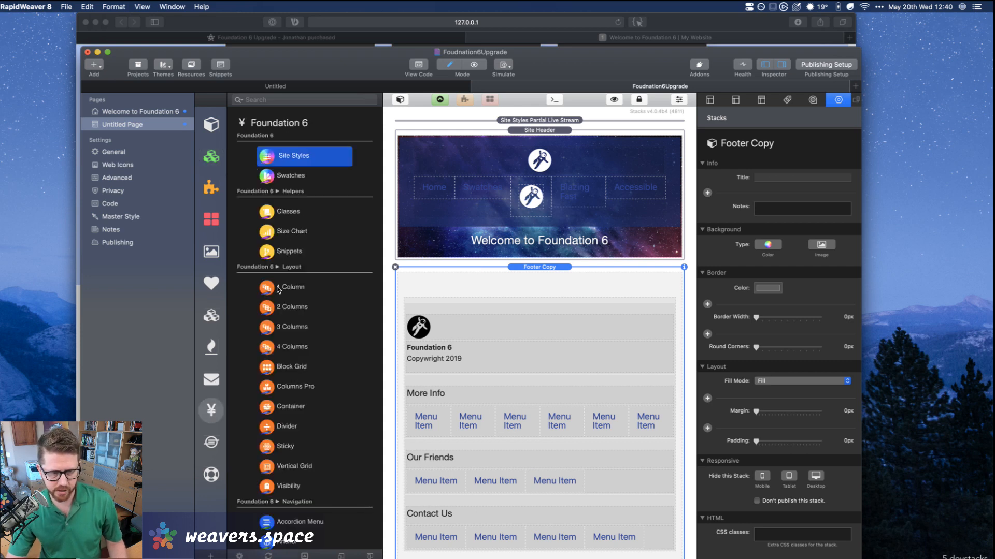
left_click(278, 288)
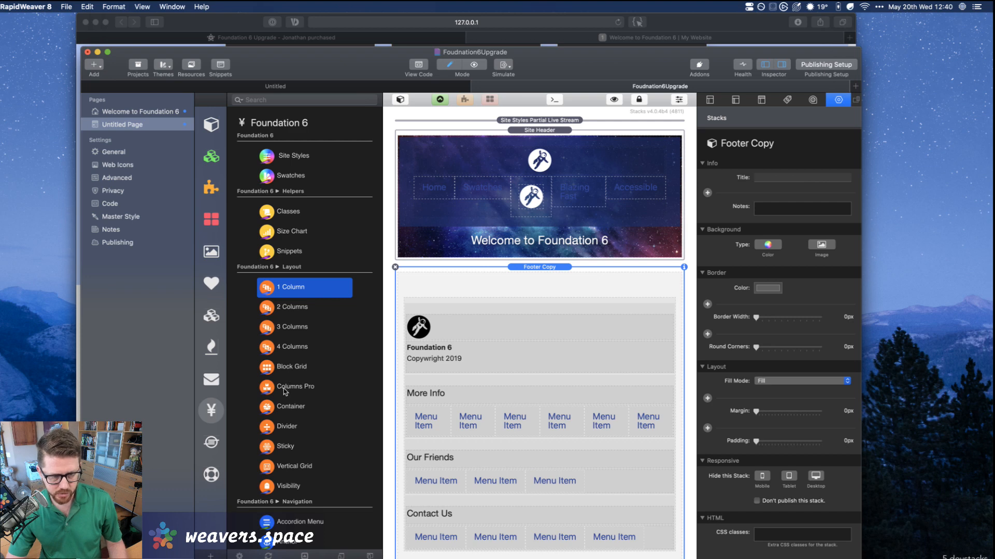
left_click(286, 409)
left_click_drag(534, 252, 531, 261)
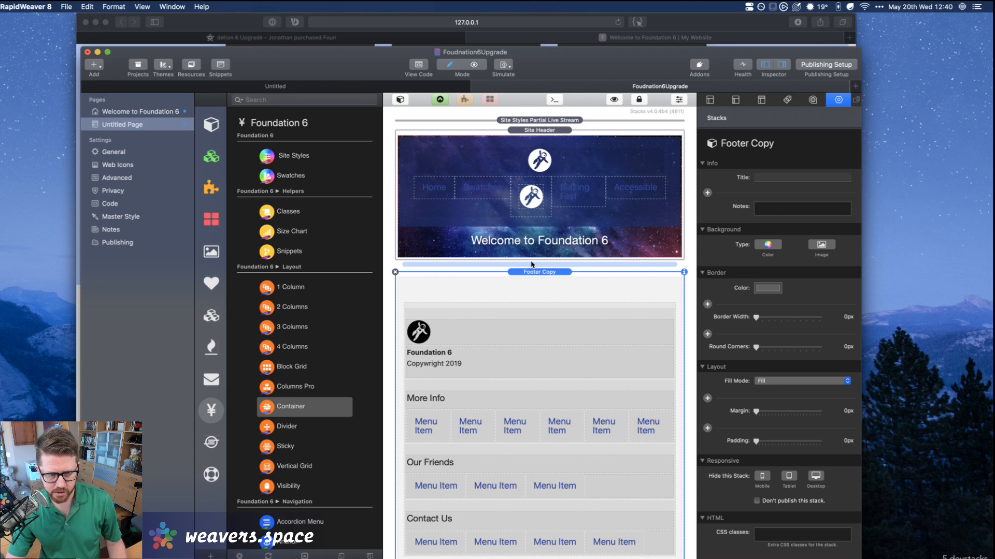
left_click(279, 309)
left_click_drag(278, 309, 487, 303)
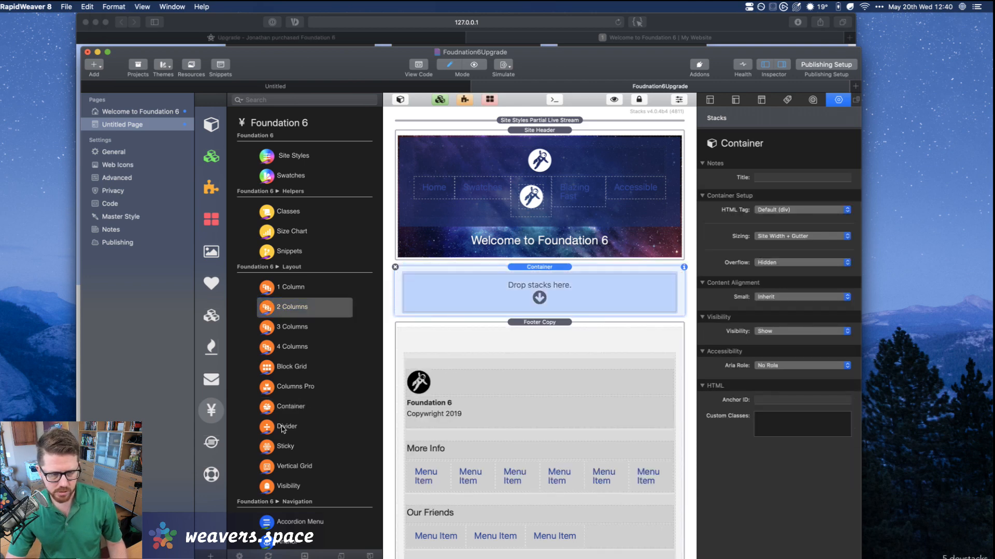
Add a Foundation 6 Text stack to the first column of the 2 Columns stack.
scroll(283, 429, "down", 3)
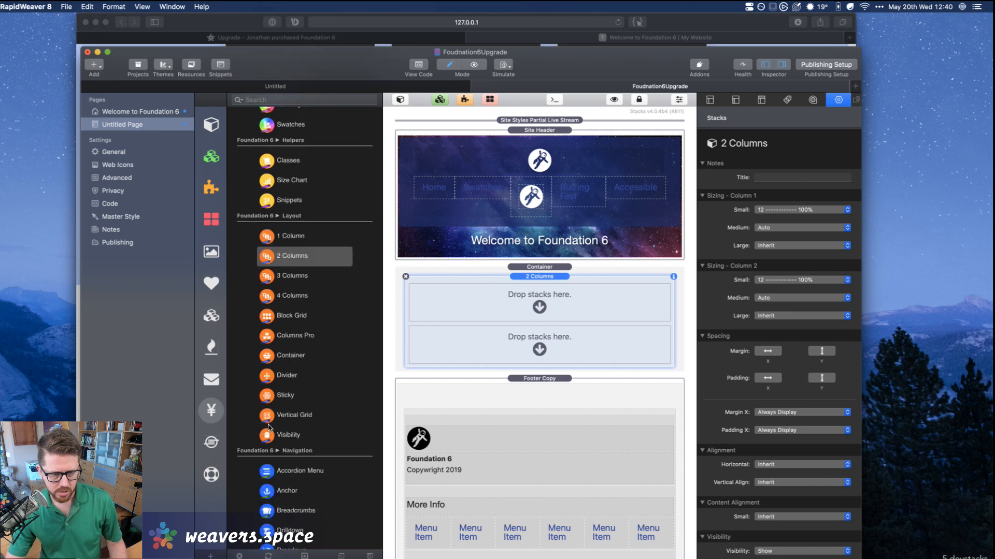
scroll(290, 435, "down", 2)
scroll(285, 415, "down", 10)
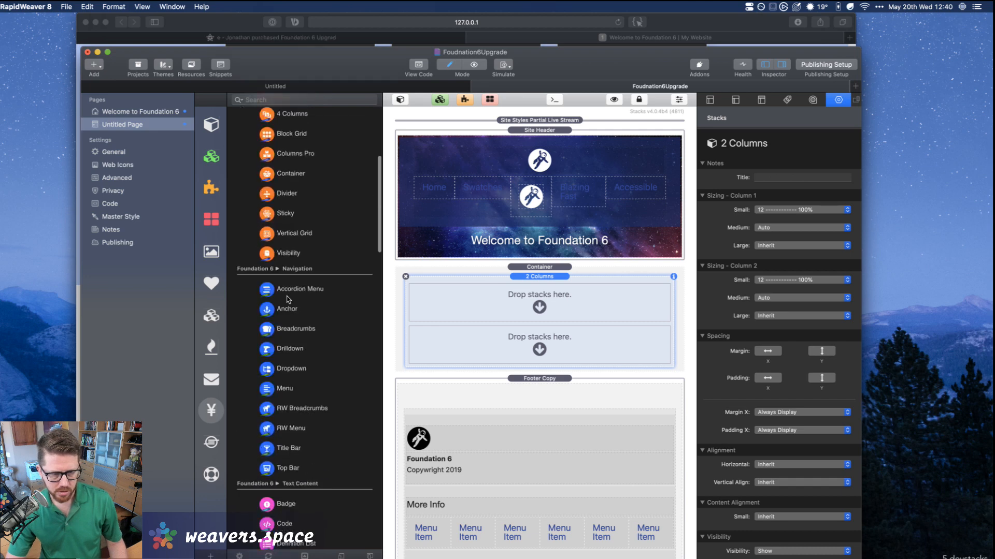
scroll(284, 426, "down", 12)
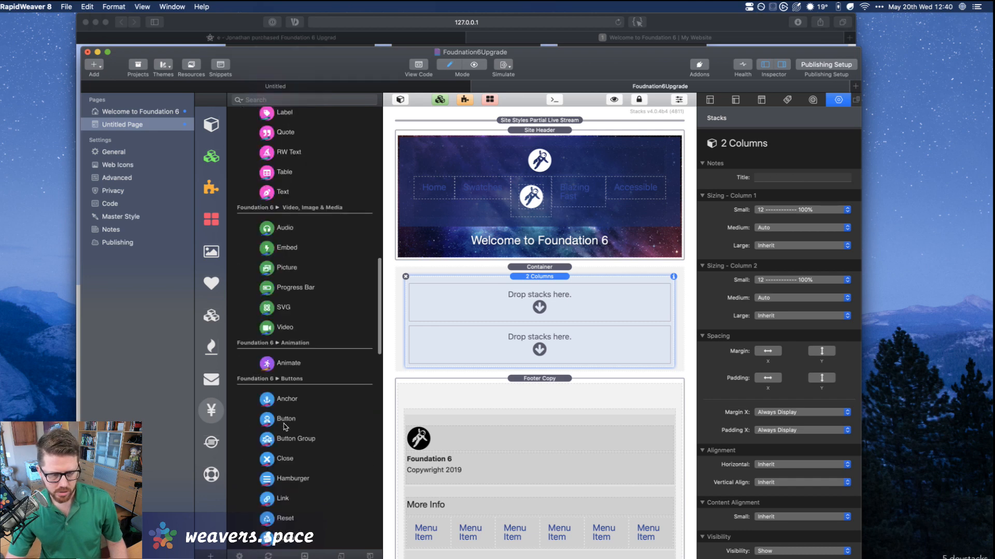
left_click(285, 191)
left_click_drag(292, 192, 508, 298)
left_click_drag(519, 294, 520, 293)
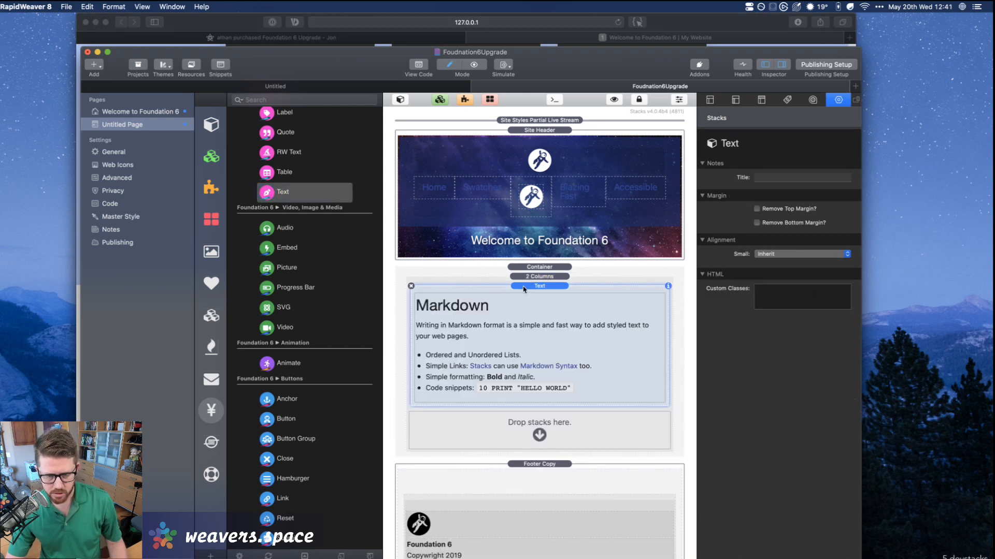
Copy the Text stack into the second column of the 2 Columns stack and hide the stacks library.
left_click(528, 435)
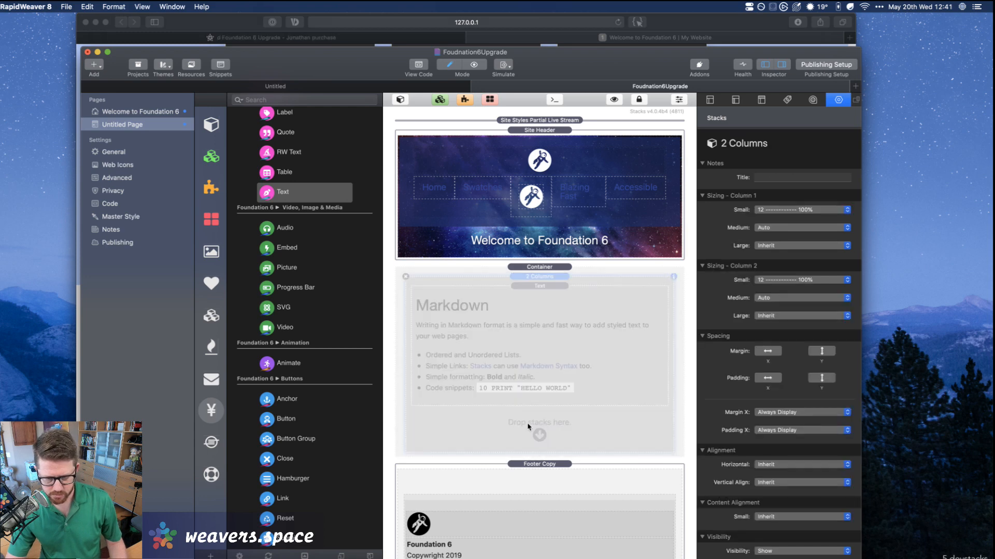
left_click(538, 287)
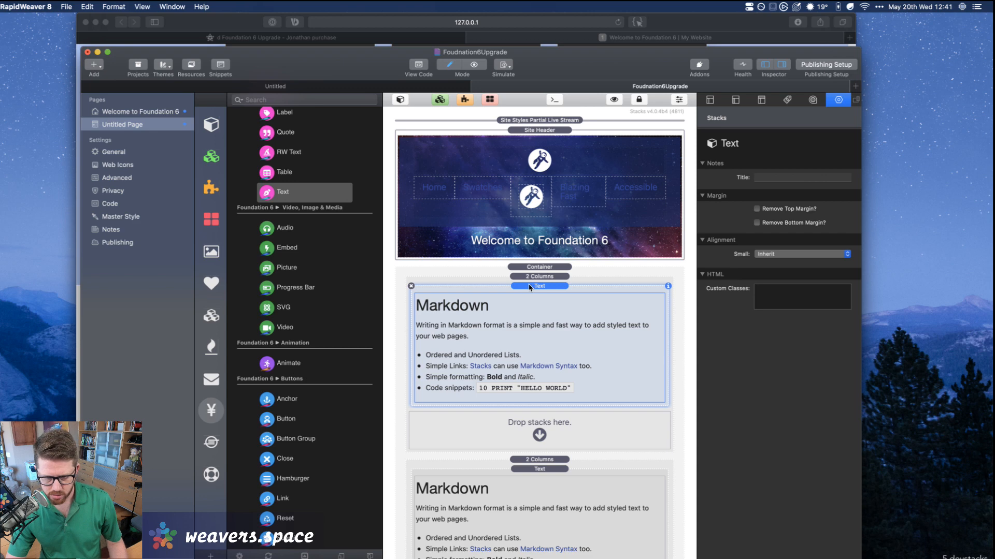
left_click_drag(530, 288, 541, 431)
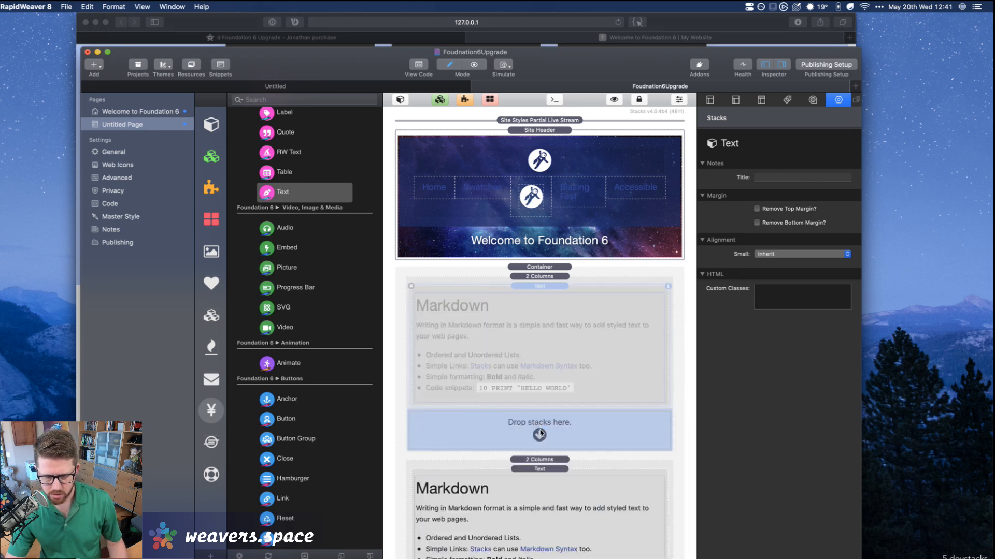
left_click(400, 99)
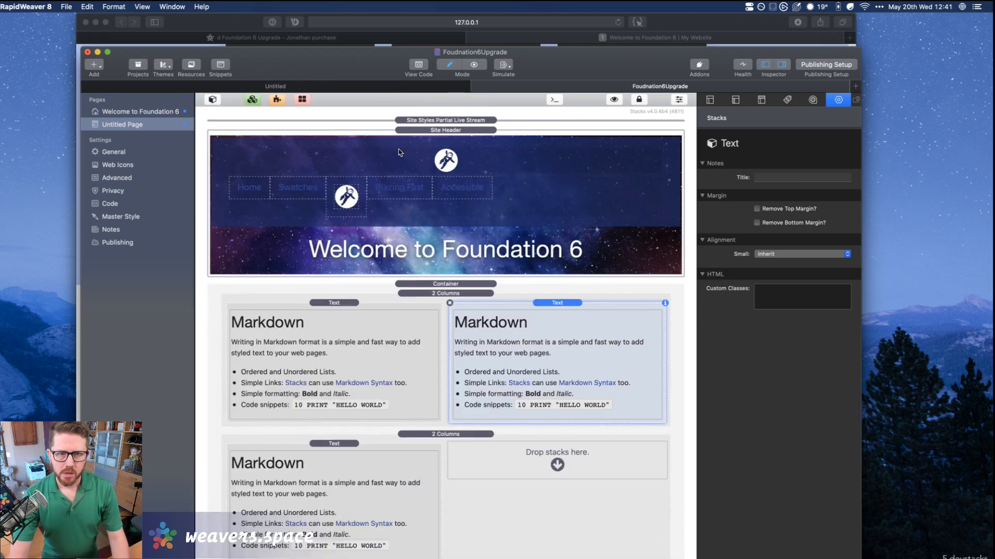
Delete the extra 2 Columns stack with the empty second column from the Container.
scroll(471, 157, "down", 7)
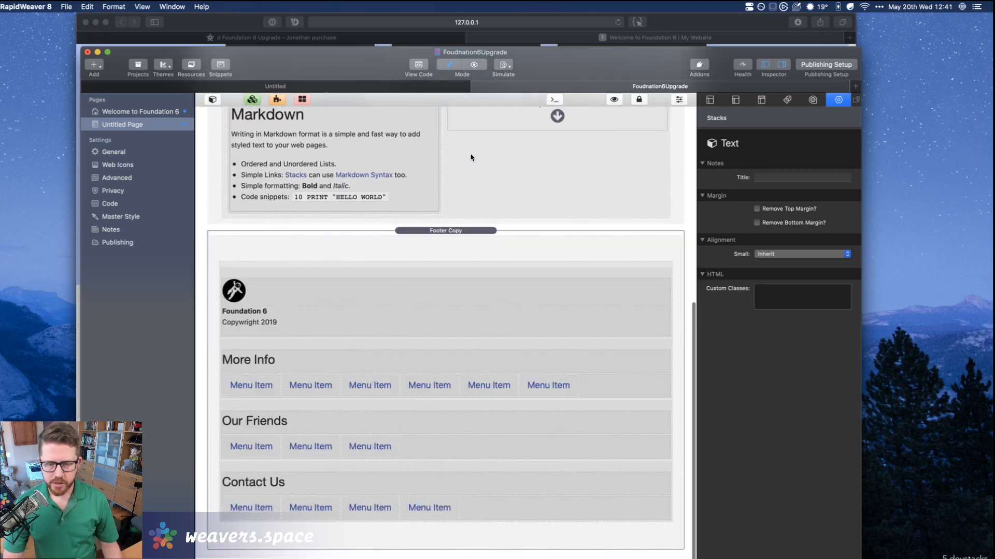
scroll(471, 158, "up", 5)
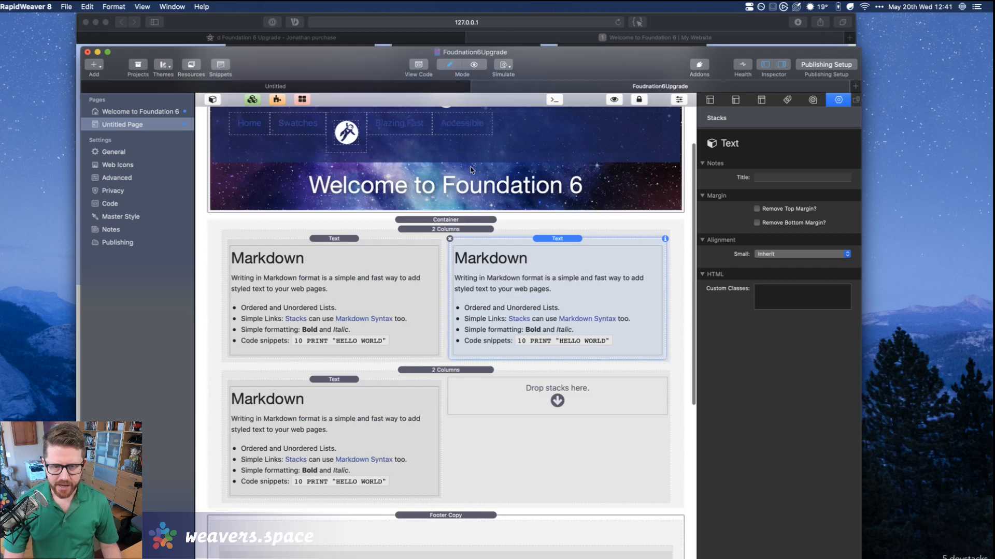
left_click(449, 370)
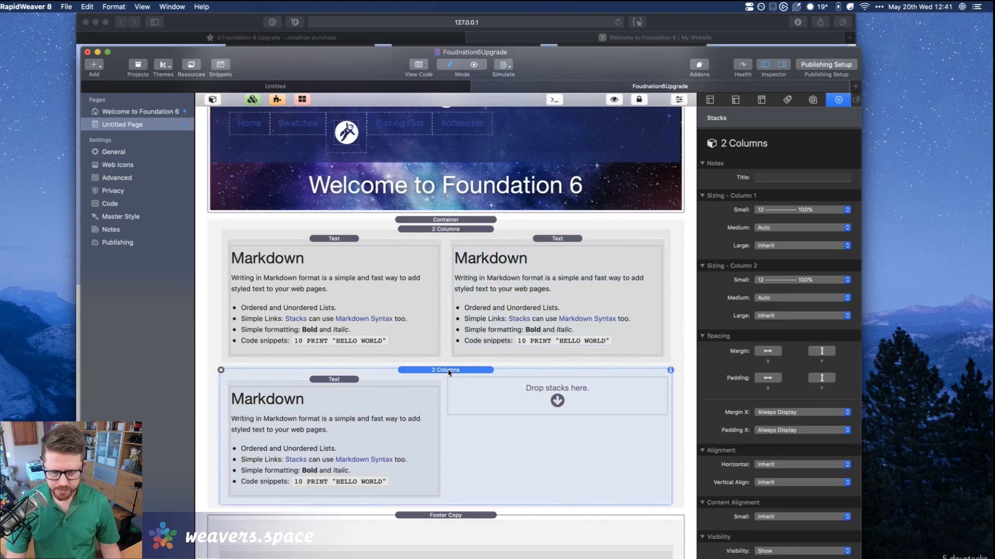
key("Delete")
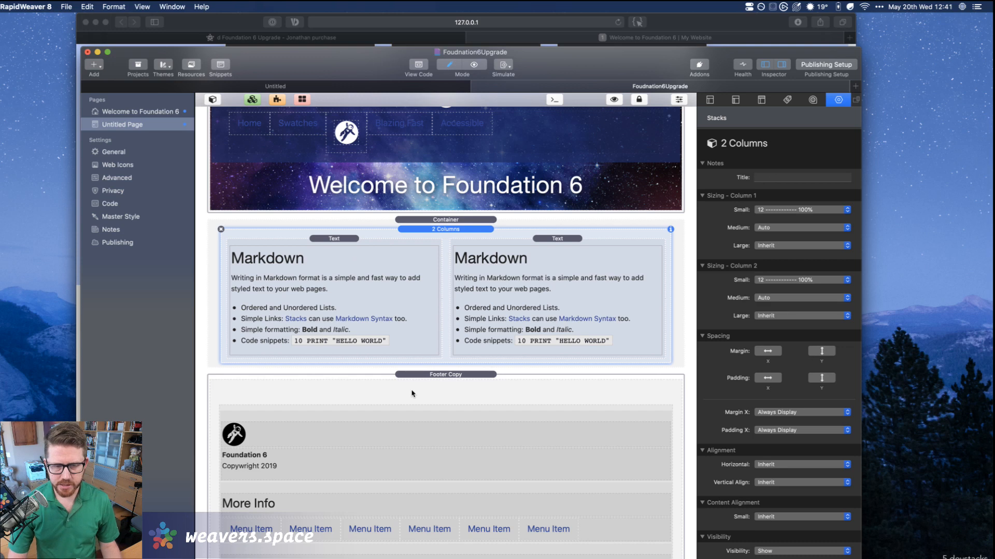
Preview the Untitled Page in Safari, reload it and examine the layout from the header banner to the footer.
key("shift+super+r")
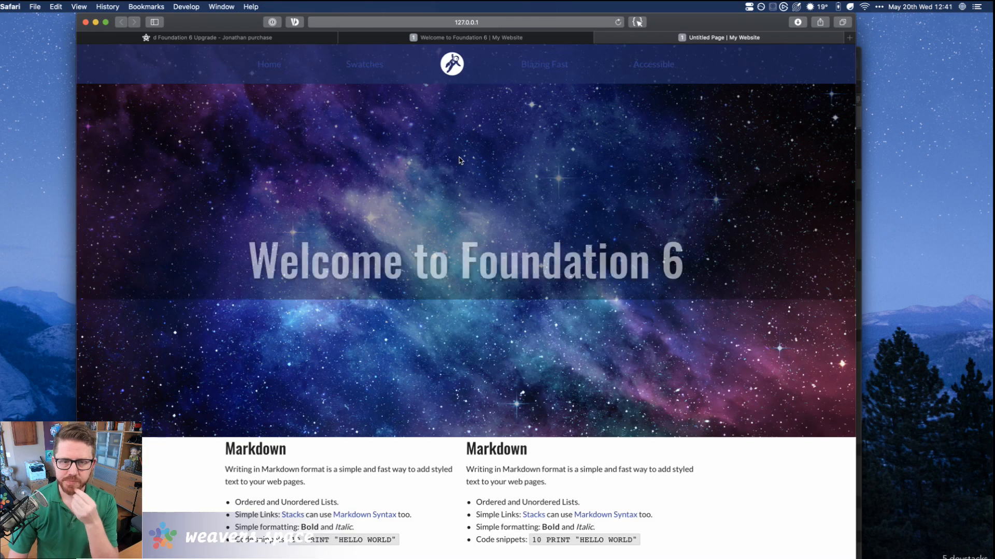
key("super+r")
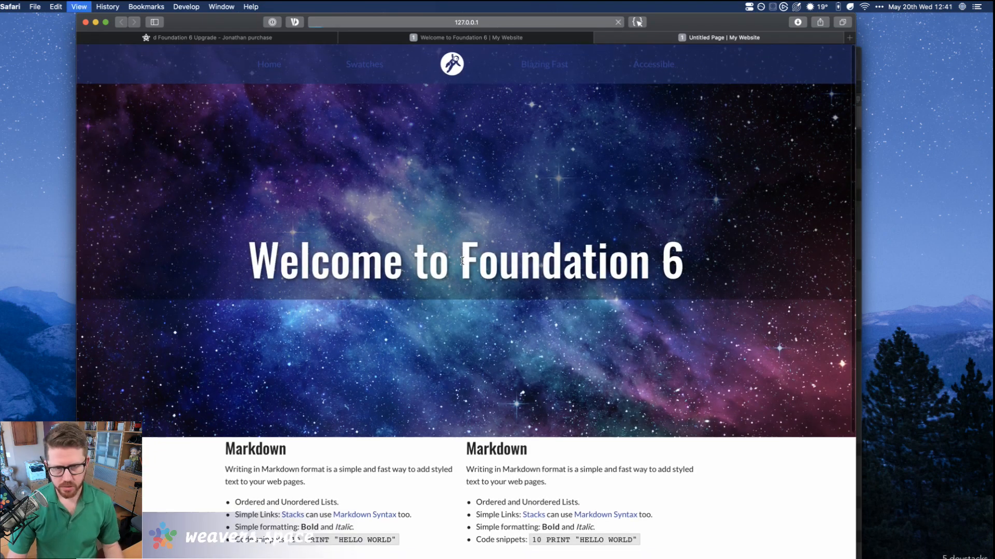
scroll(462, 261, "down", 7)
scroll(462, 261, "up", 7)
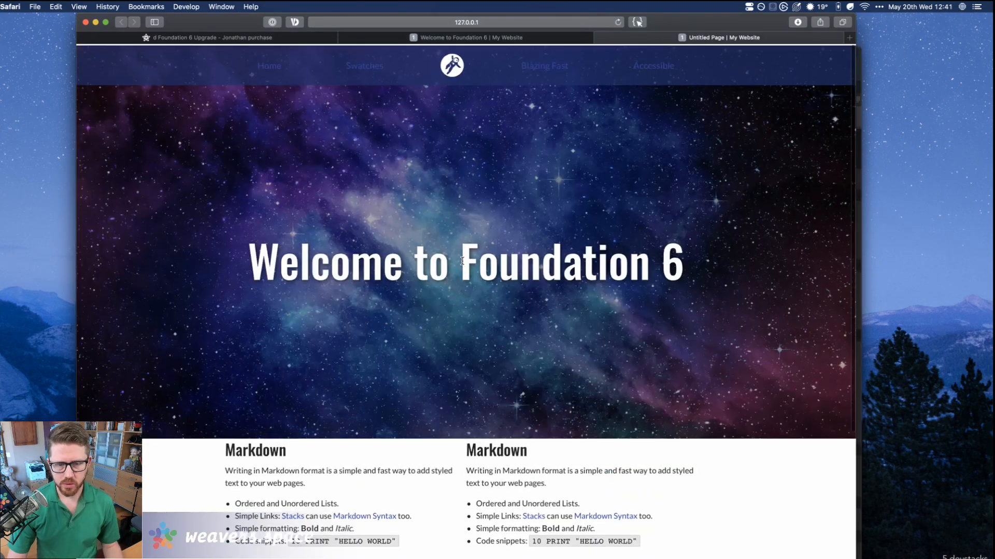
scroll(462, 261, "down", 6)
scroll(462, 261, "down", 1)
scroll(451, 155, "up", 5)
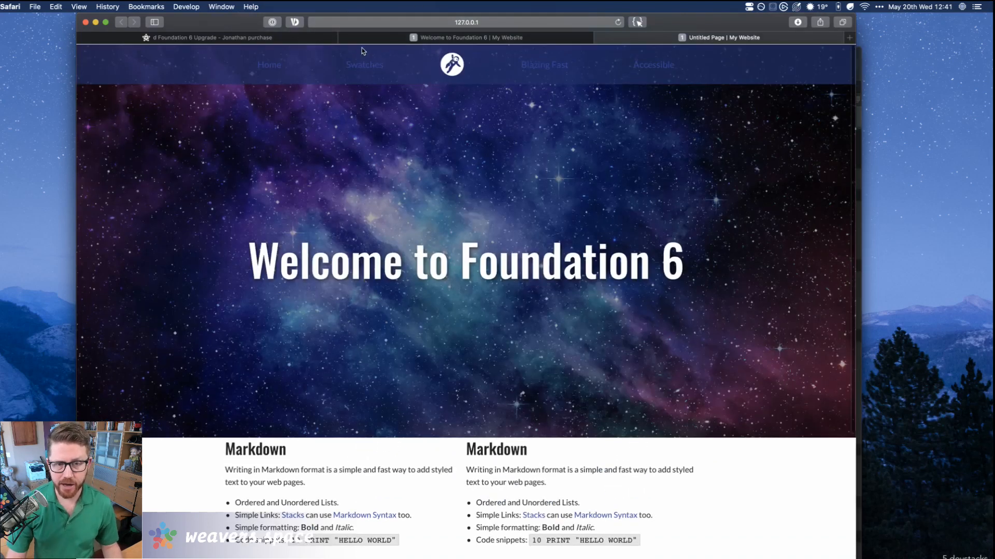
scroll(384, 419, "down", 5)
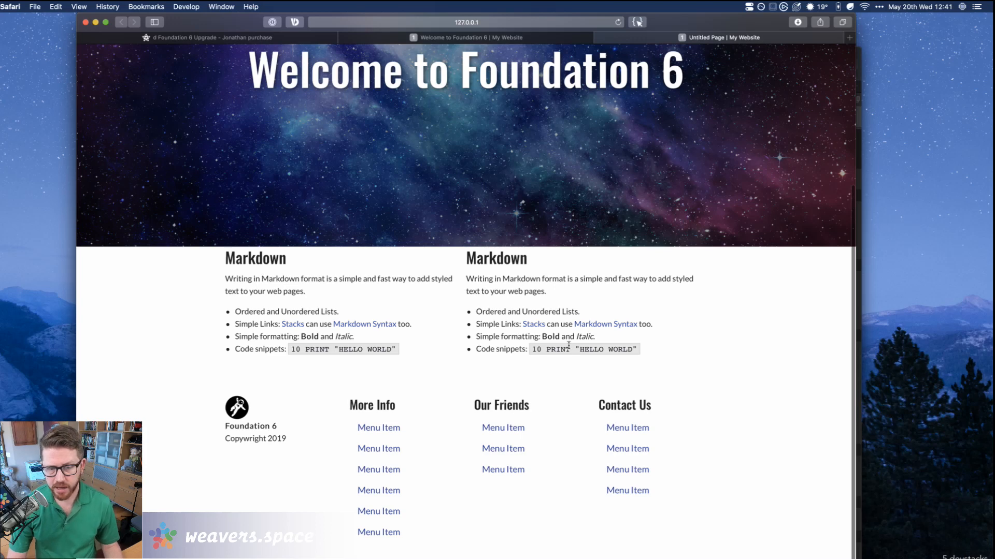
scroll(518, 346, "up", 5)
key("super+r")
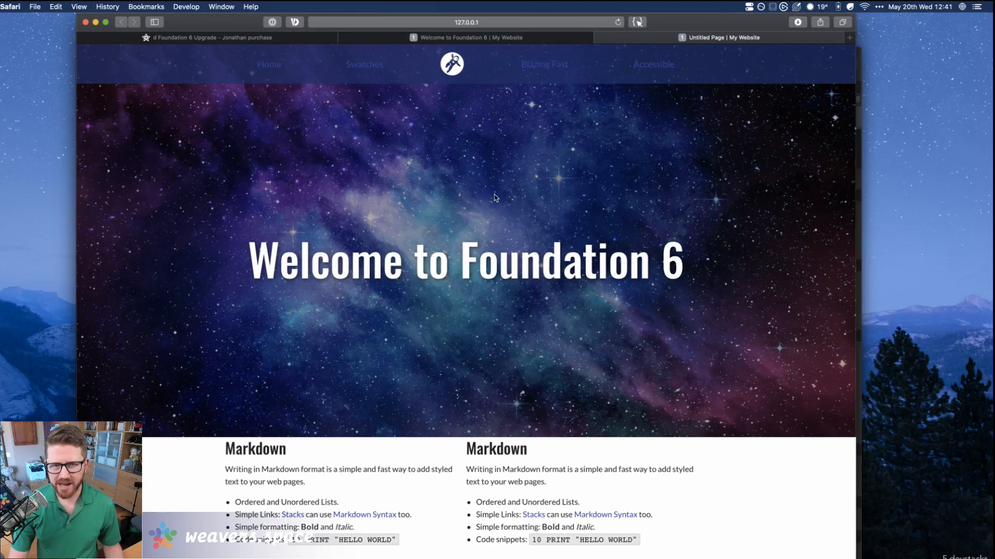
Highlight the Welcome to Foundation 6 banner title in the preview and inspect the content and footer below it.
left_click_drag(249, 264, 782, 296)
left_click(695, 293)
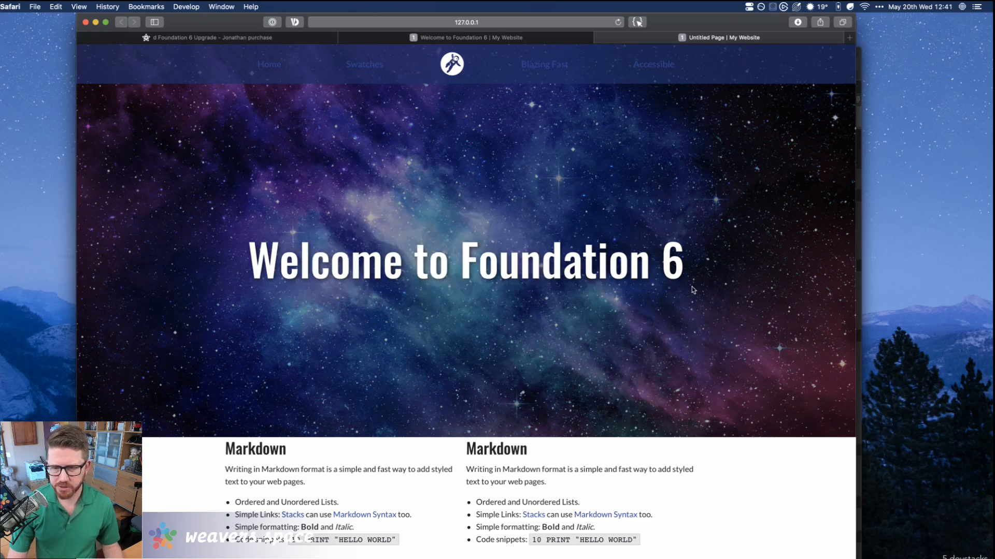
left_click_drag(258, 272, 775, 295)
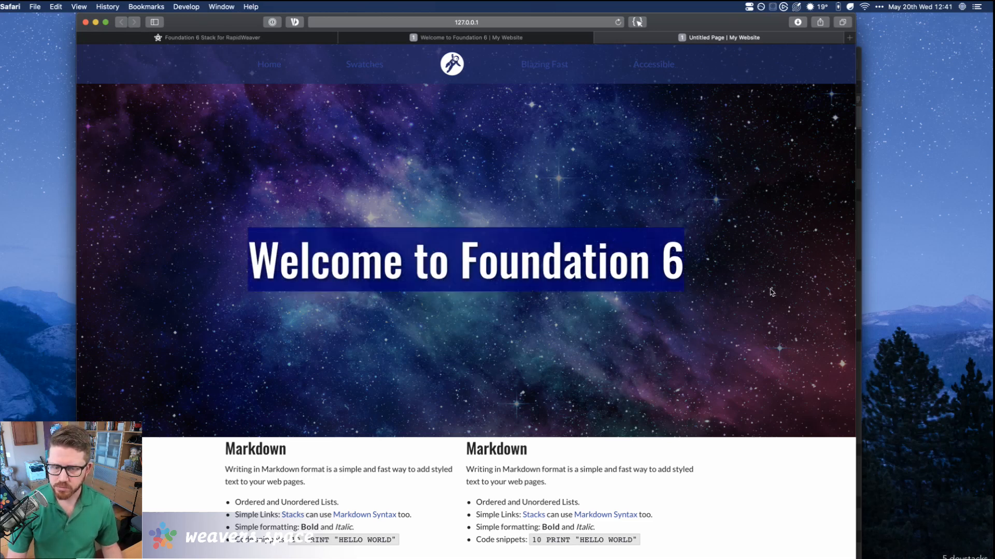
left_click(775, 295)
scroll(772, 294, "down", 5)
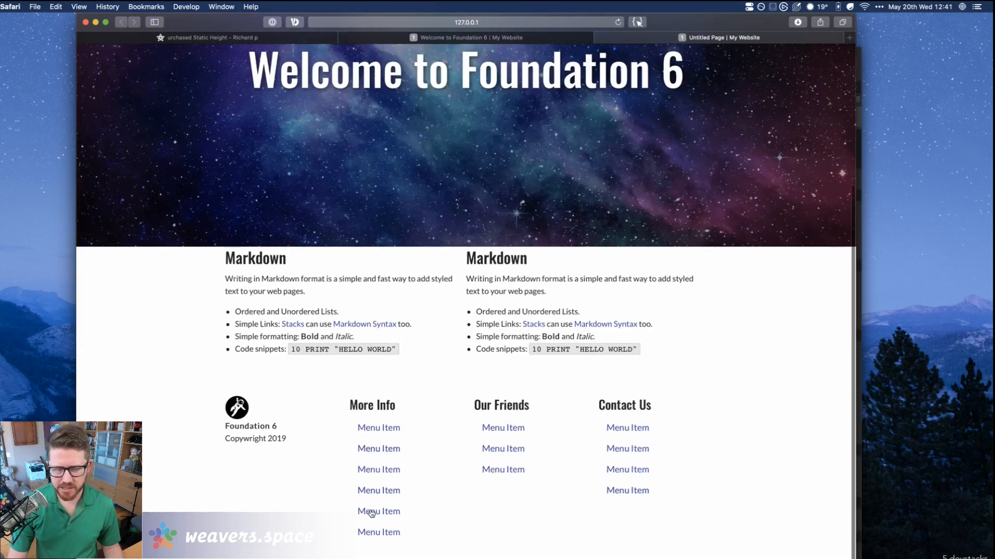
scroll(558, 407, "up", 5)
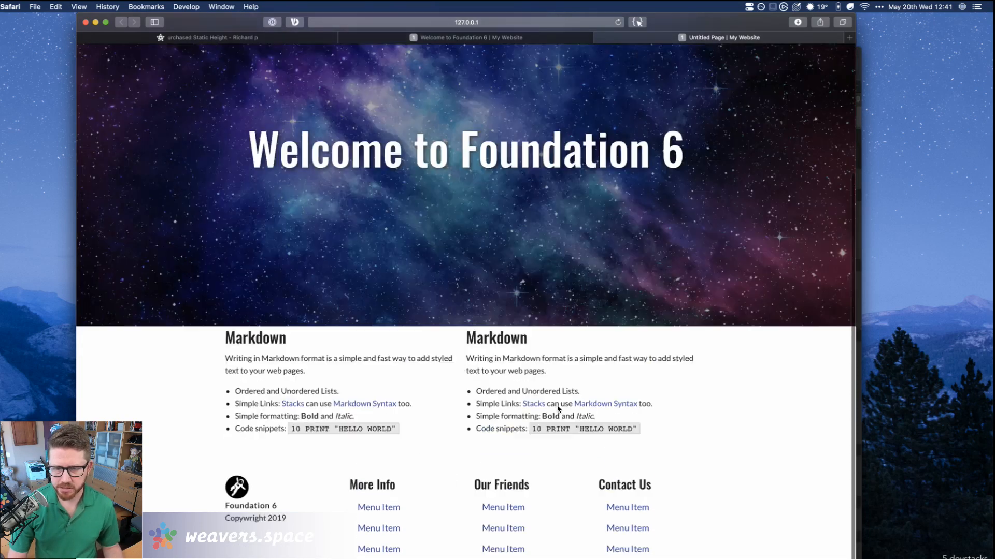
Open the Site Header partial from RapidWeaver and make its Welcome to Foundation 6 Header text editable outside the partial.
left_click_drag(245, 253, 713, 262)
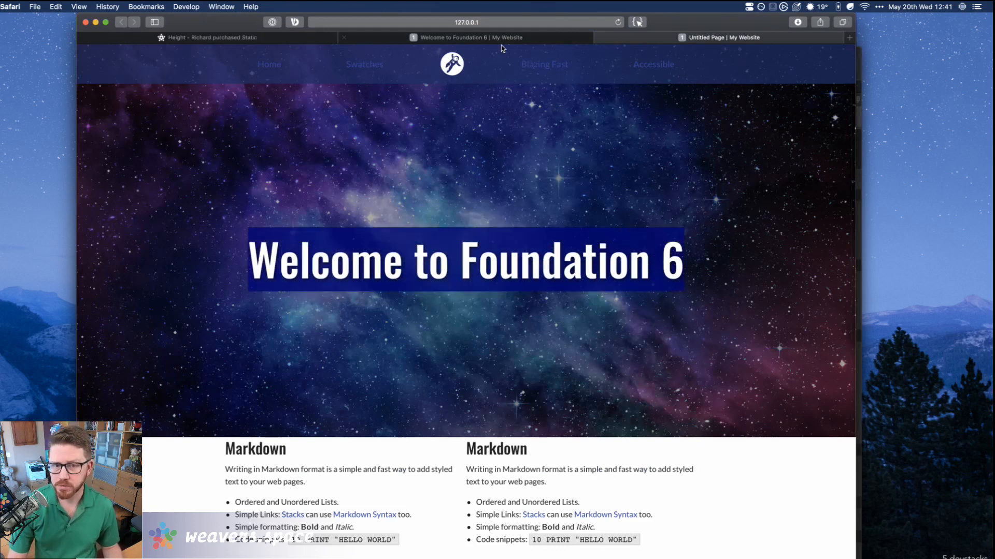
key("super+Tab")
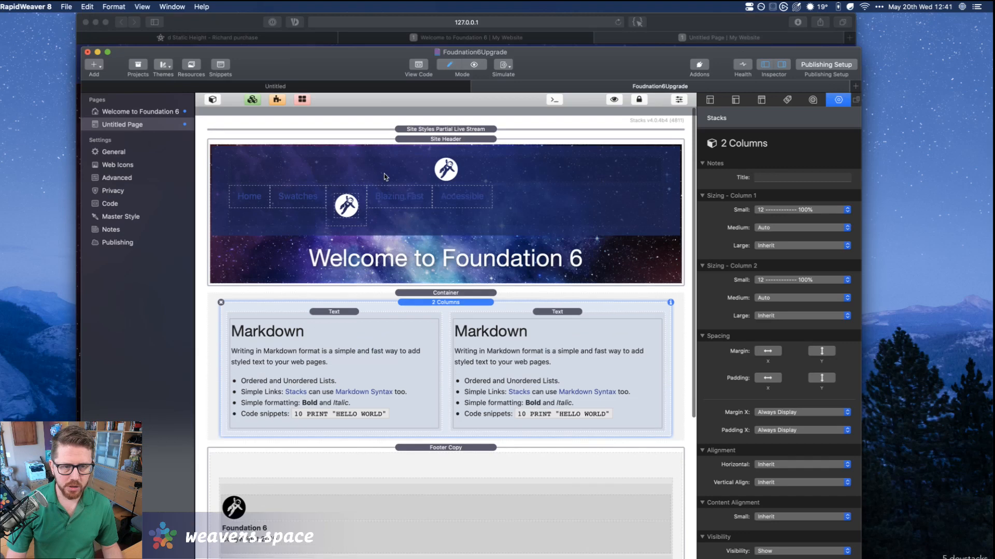
left_click(475, 138)
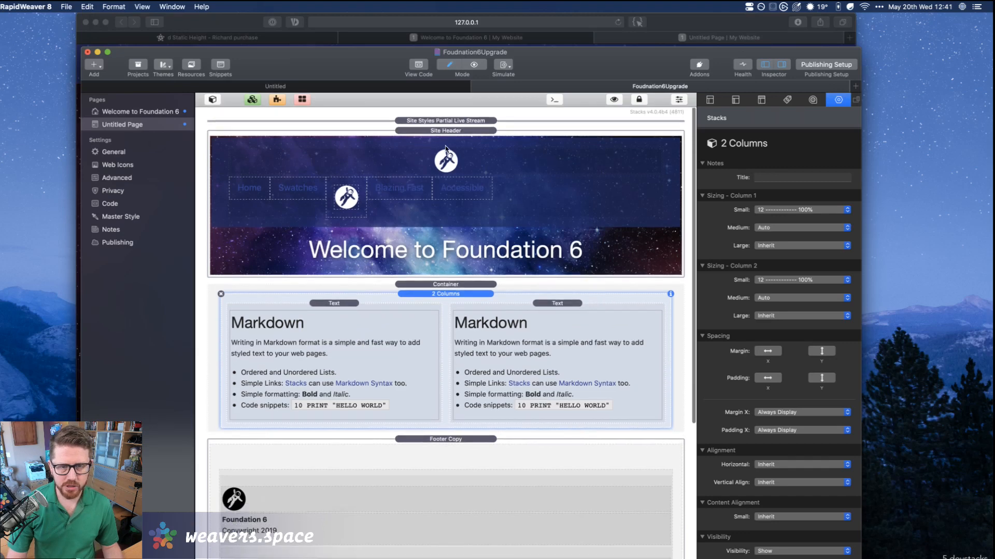
double_click(474, 136)
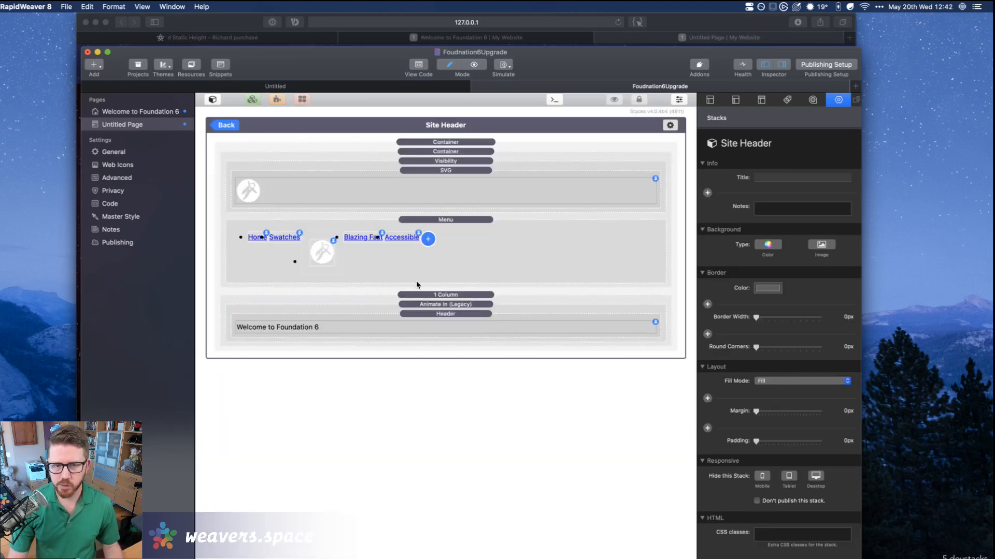
left_click(437, 313)
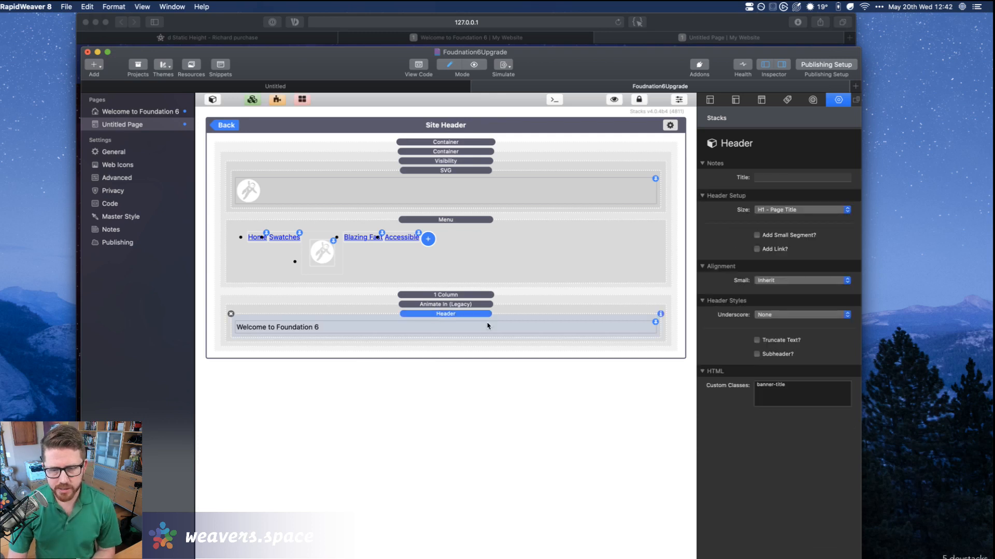
left_click(655, 322)
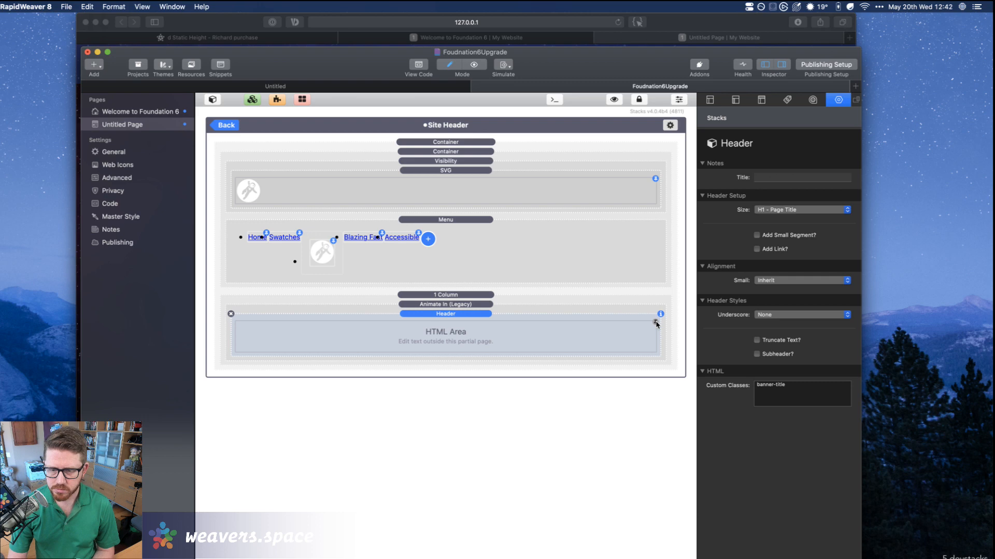
Clear the title highlight in the Safari preview, then reopen the Foudnation6Upgrade project from Downloads in RapidWeaver.
key("super+Tab")
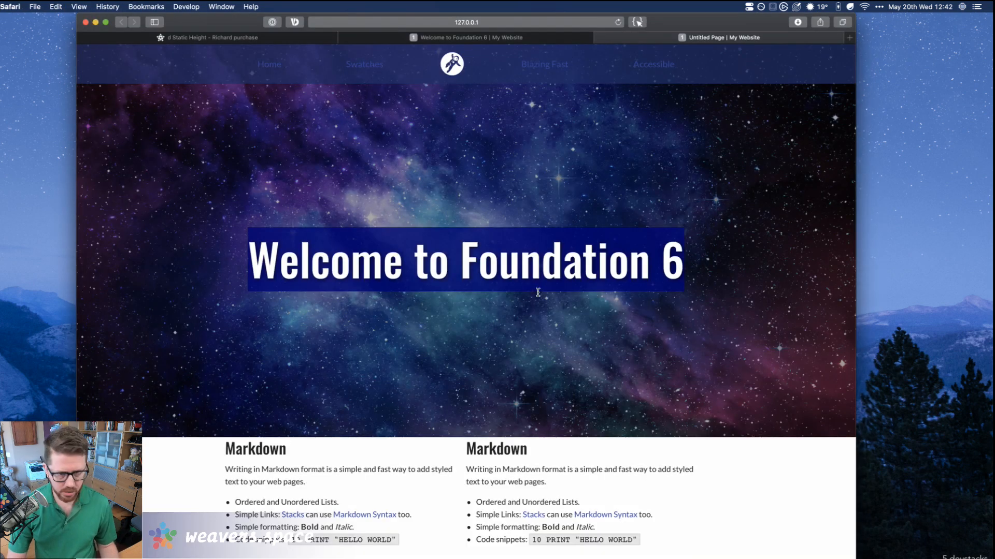
key("ctrl+Up")
key("ctrl+Up")
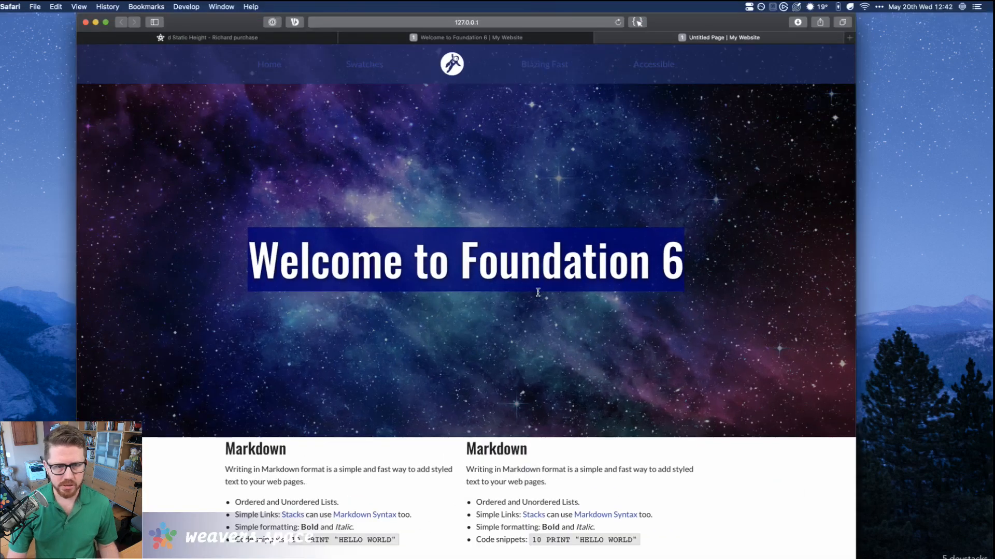
left_click(538, 293)
mouse_move(561, 557)
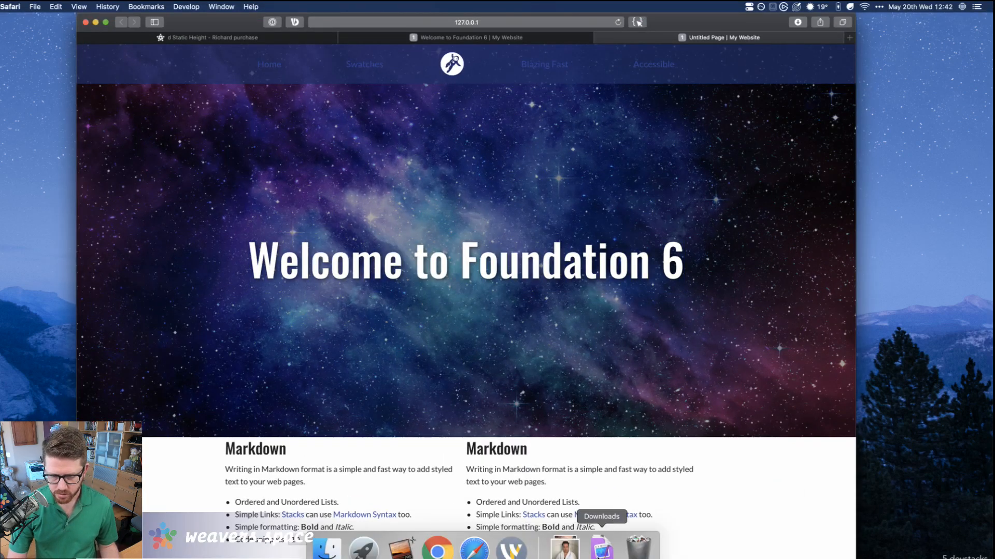
left_click(599, 553)
left_click(375, 164)
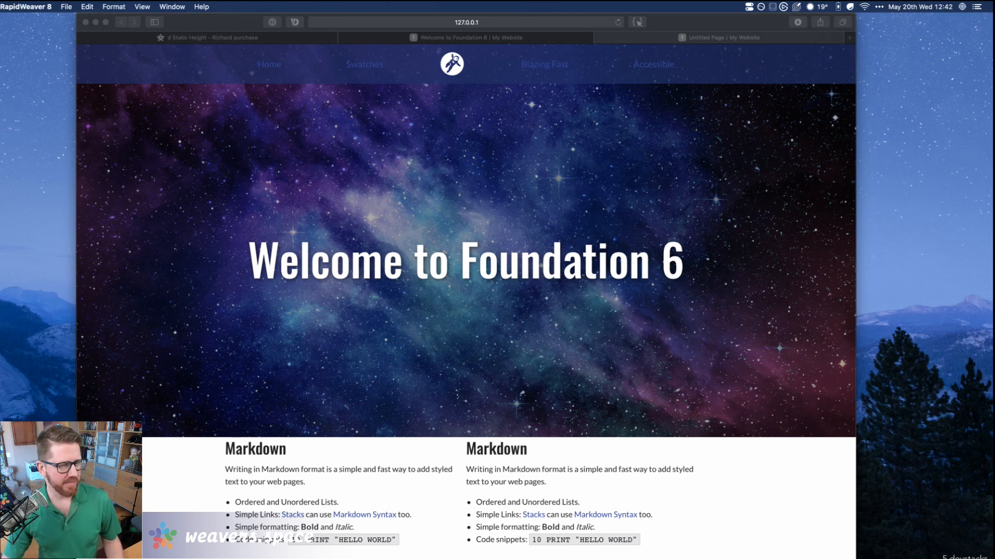
left_click(480, 289)
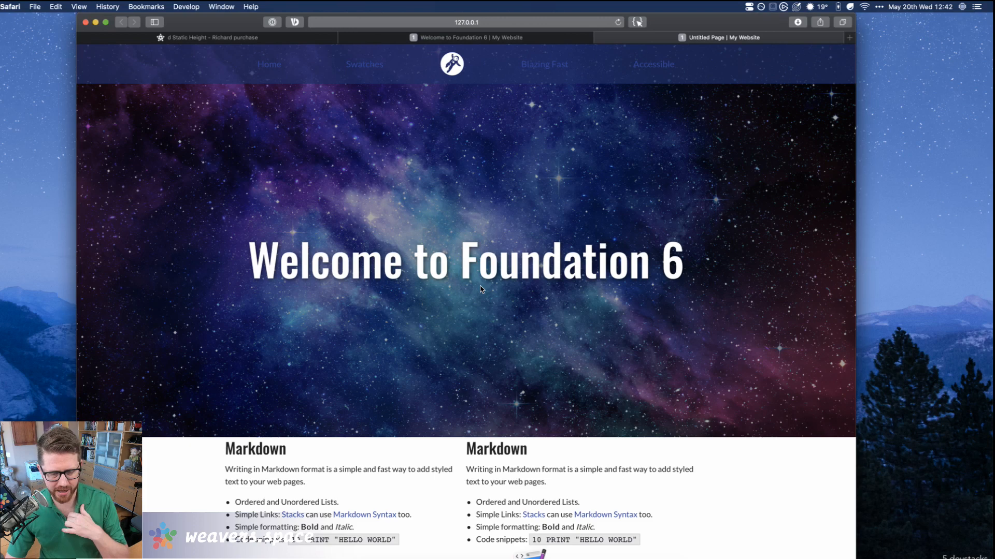
left_click(528, 554)
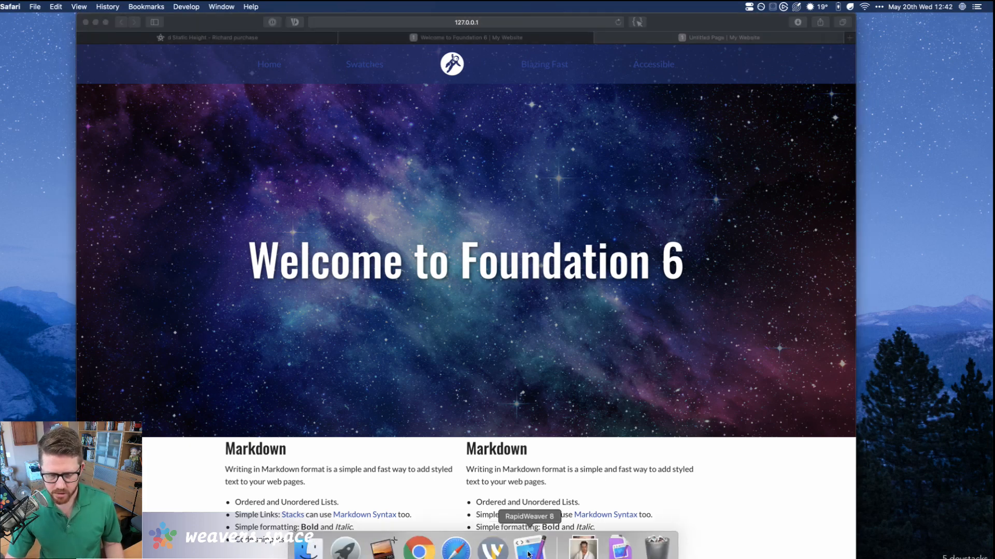
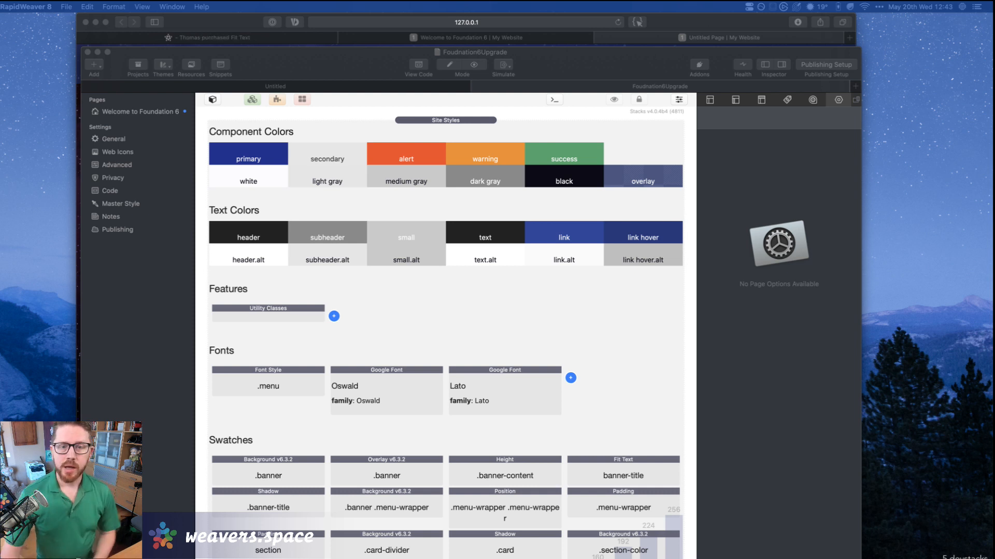
Dismiss the RapidWeaver problem report and collapse the Site Styles stack on the Welcome to Foundation 6 page.
left_click(461, 128)
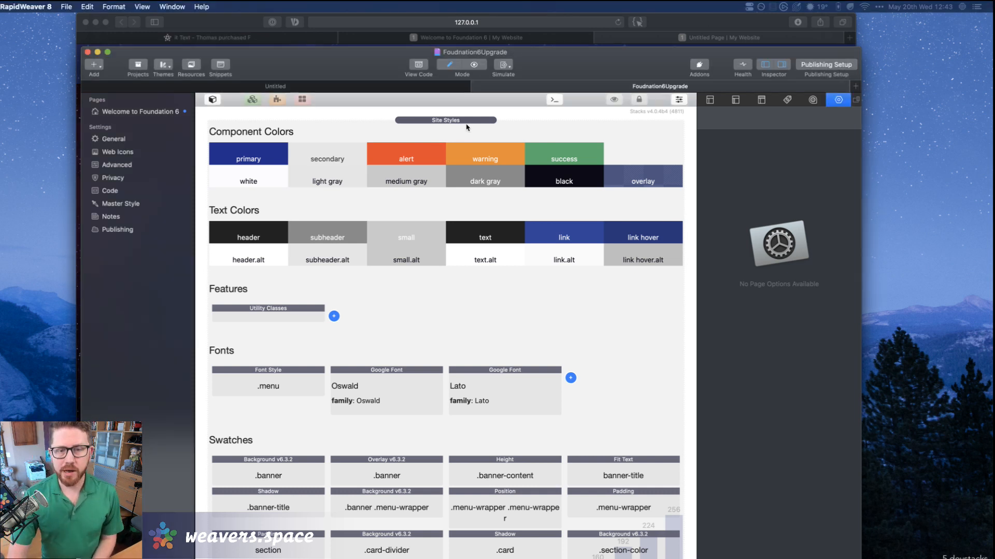
left_click(461, 121)
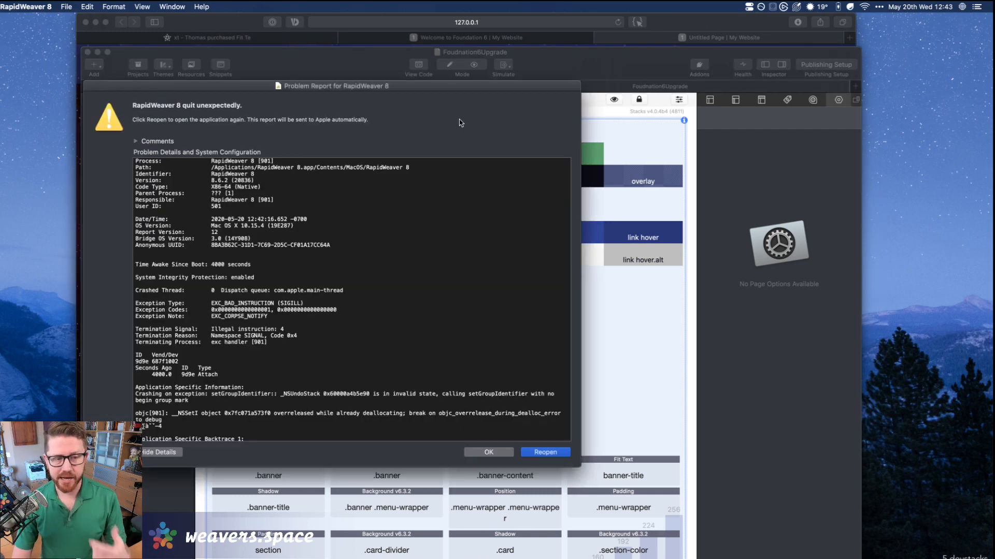
left_click(499, 453)
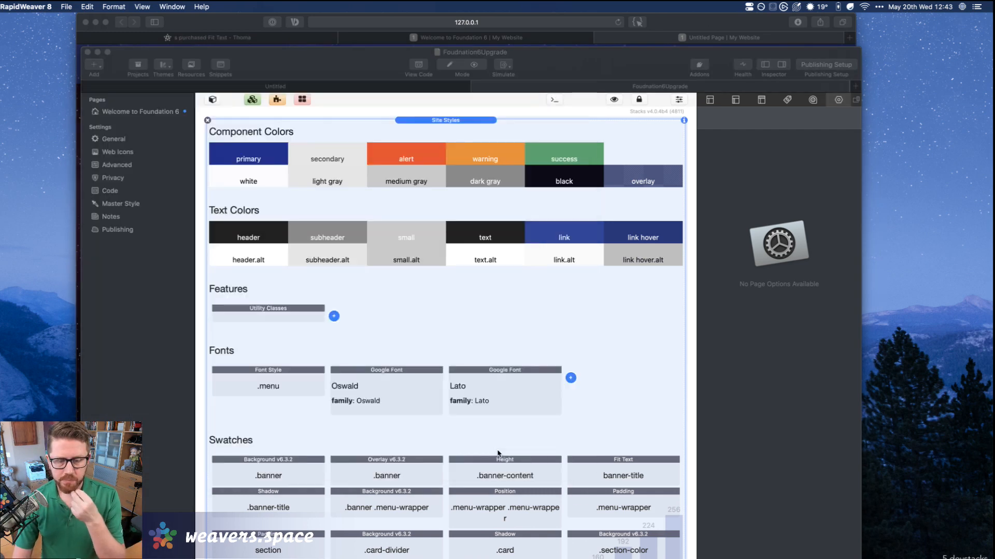
double_click(456, 121)
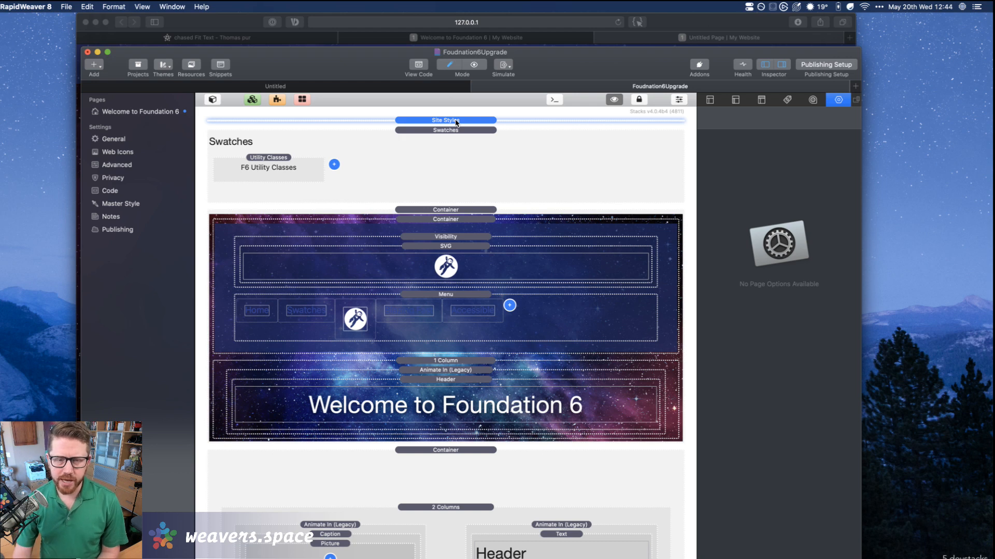
Collapse and expand the outer banner Container, and try to show its stack settings in the inspector.
left_click(463, 210)
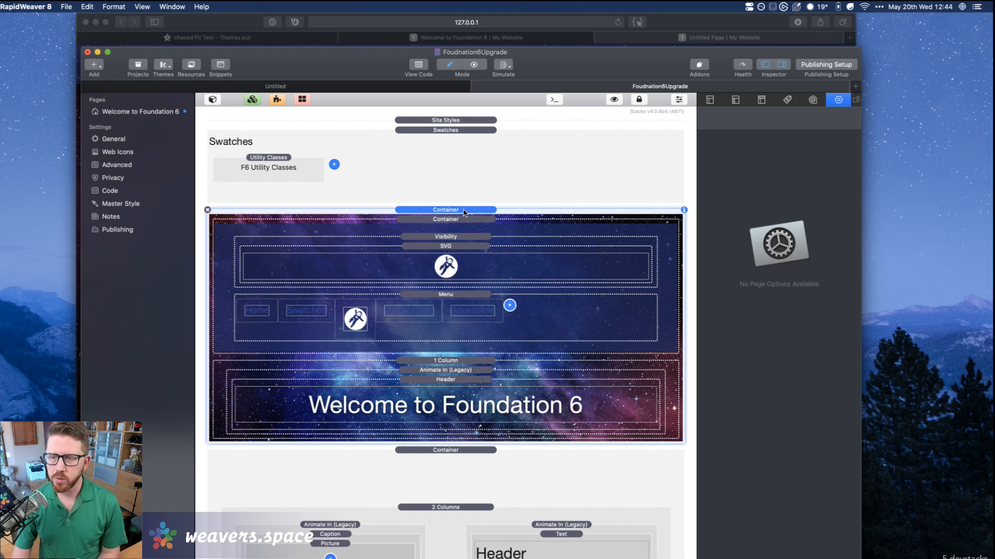
double_click(464, 211)
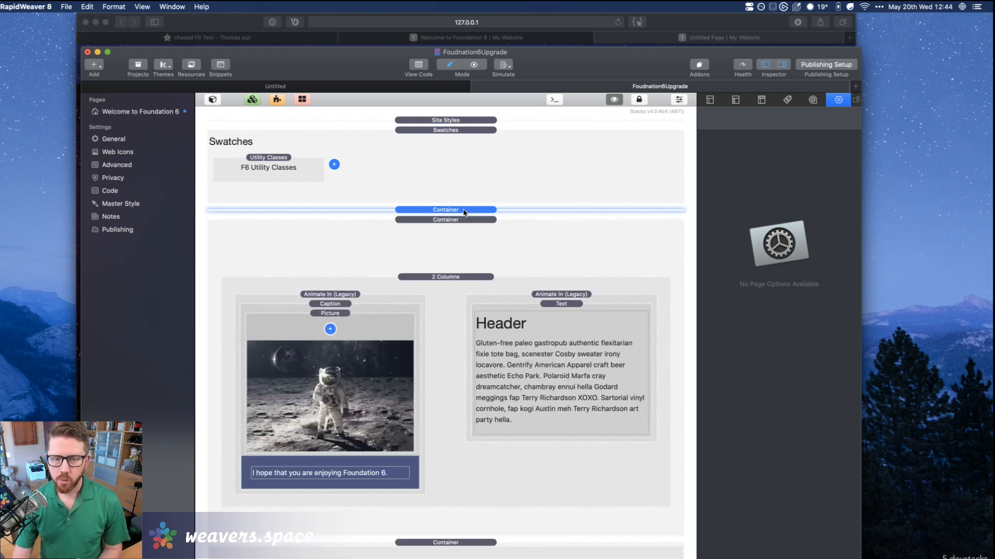
double_click(464, 210)
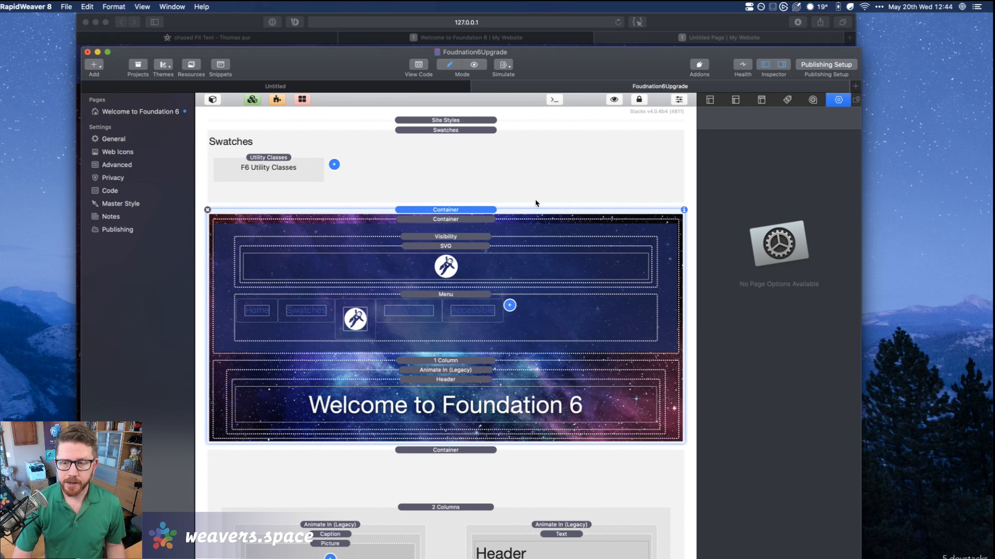
left_click(837, 100)
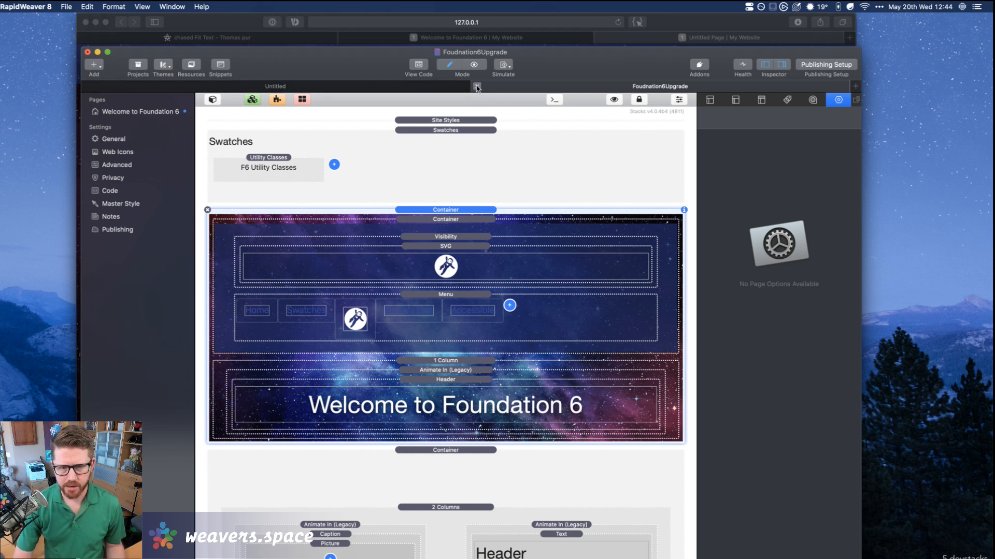
Close the Foudnation6Upgrade project without saving its changes.
left_click(476, 88)
left_click(507, 142)
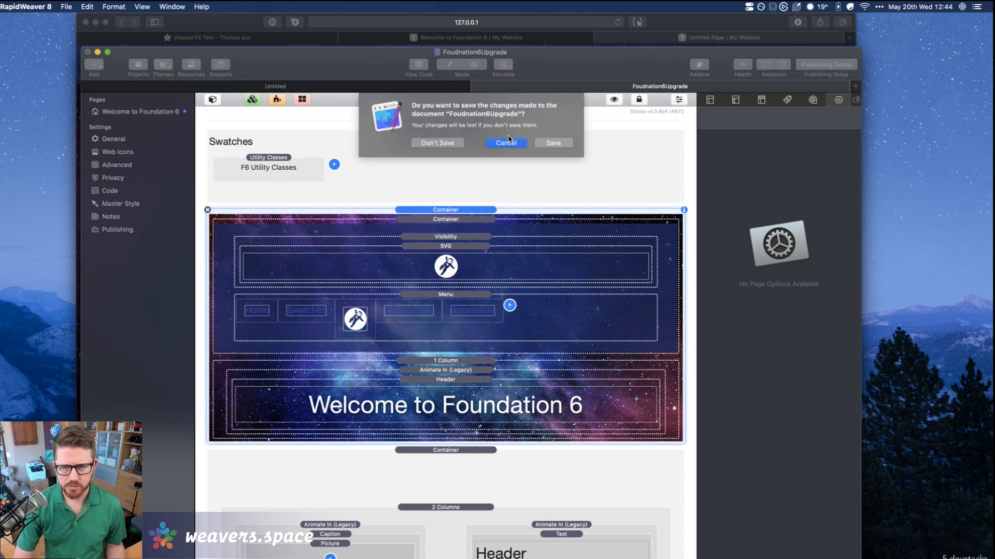
left_click(507, 142)
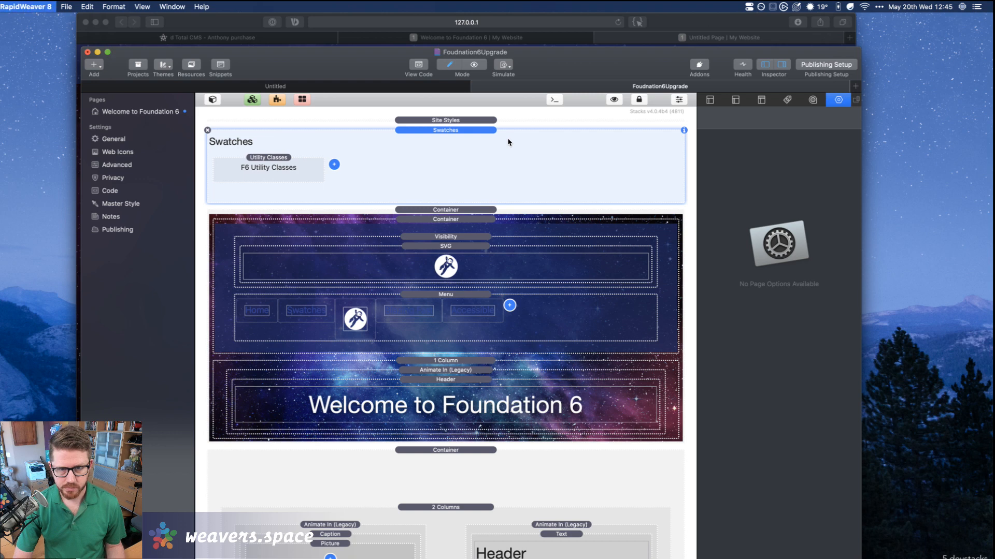
key("super+w")
left_click(440, 145)
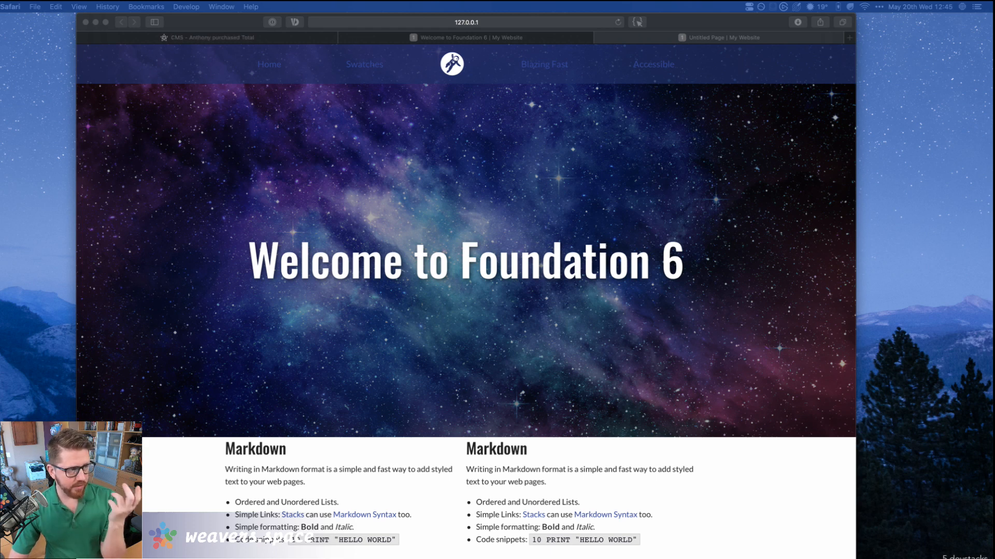
Close the Safari window, reopen the Foudnation6Upgrade project in RapidWeaver and move its window slightly.
left_click(378, 309)
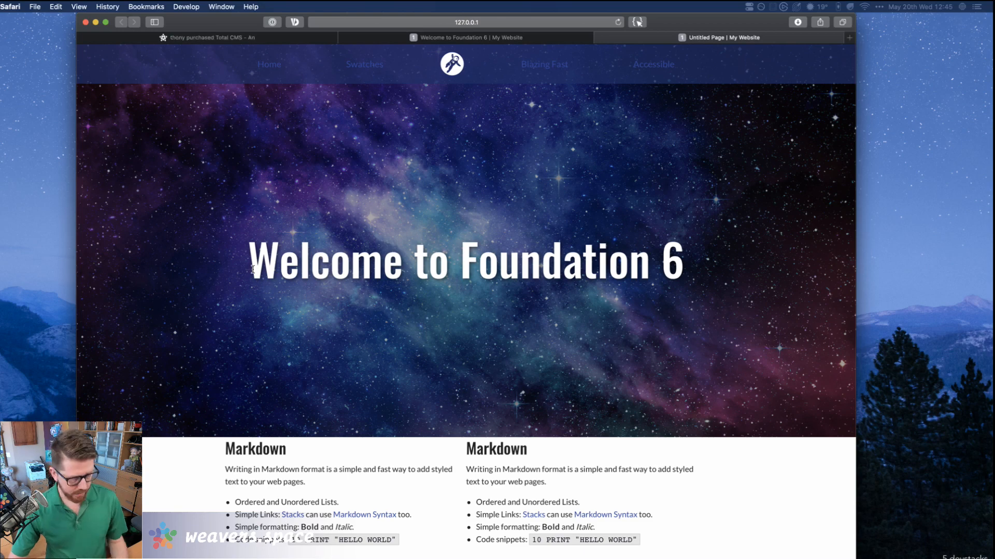
left_click(601, 548)
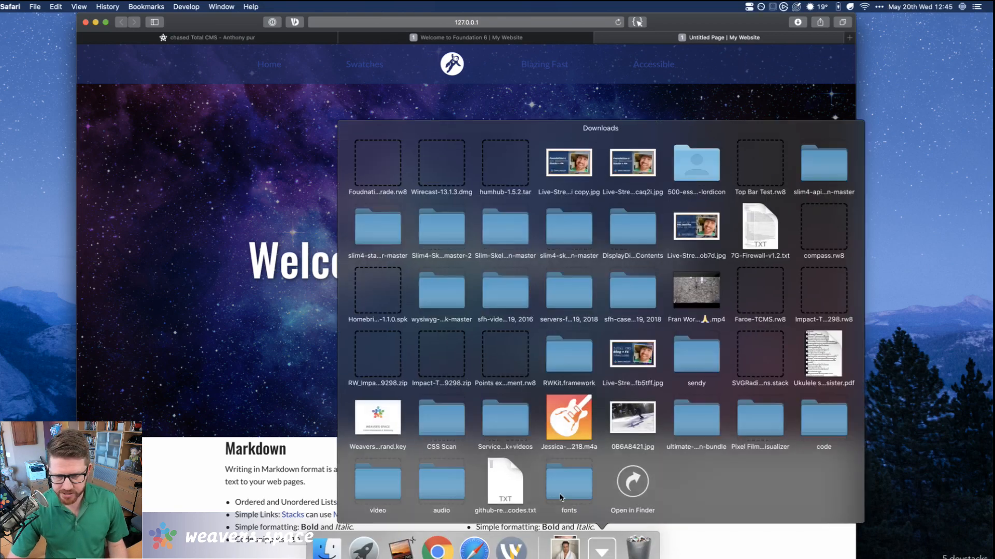
left_click(377, 162)
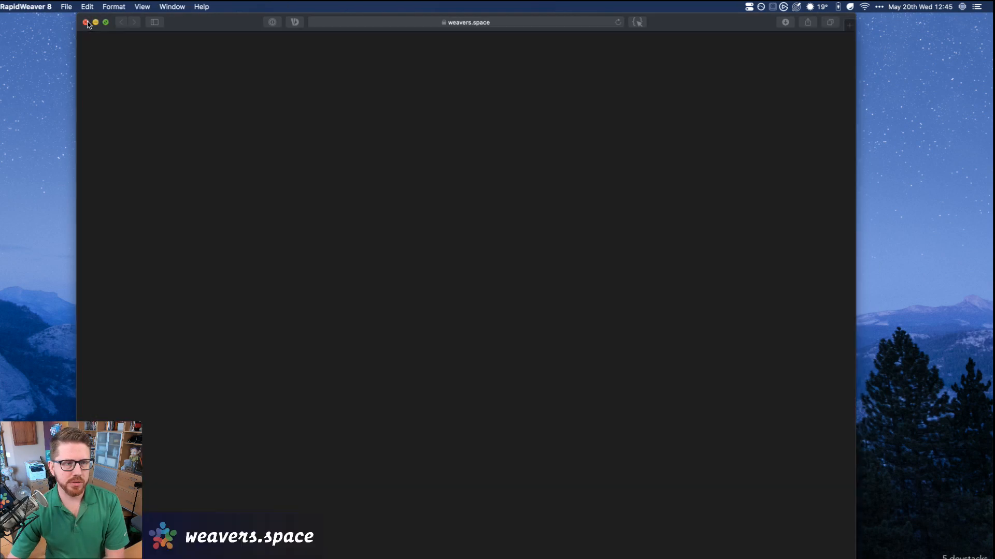
left_click(86, 22)
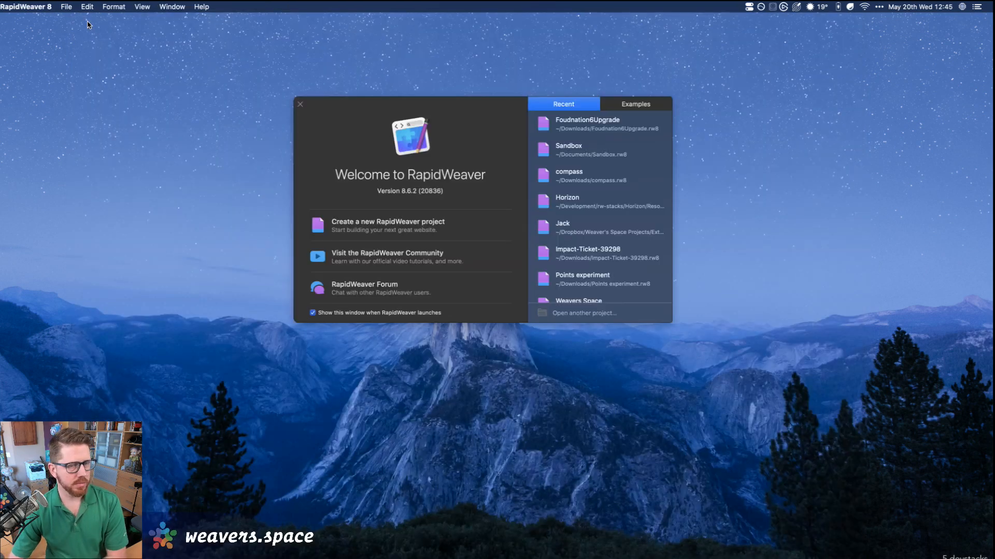
double_click(574, 125)
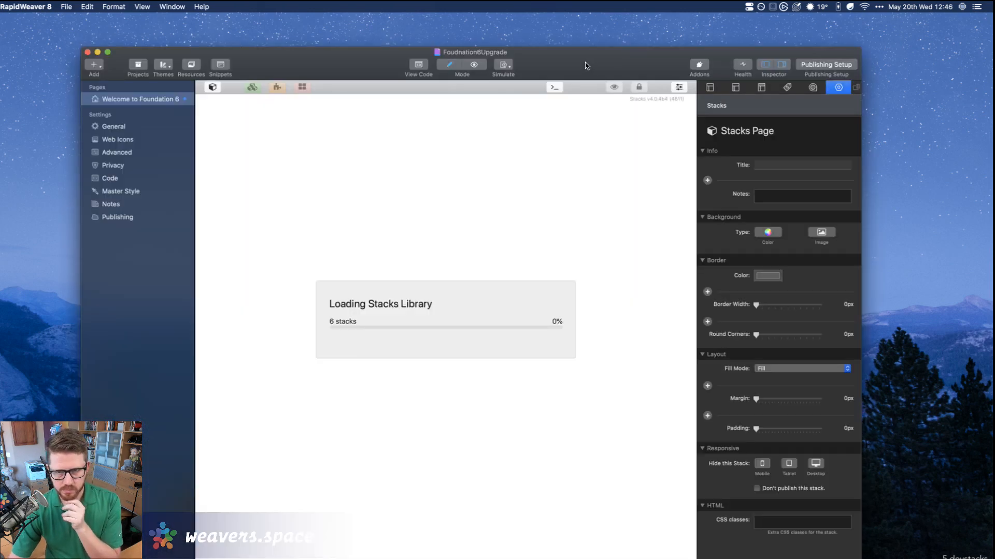
left_click_drag(588, 64, 593, 59)
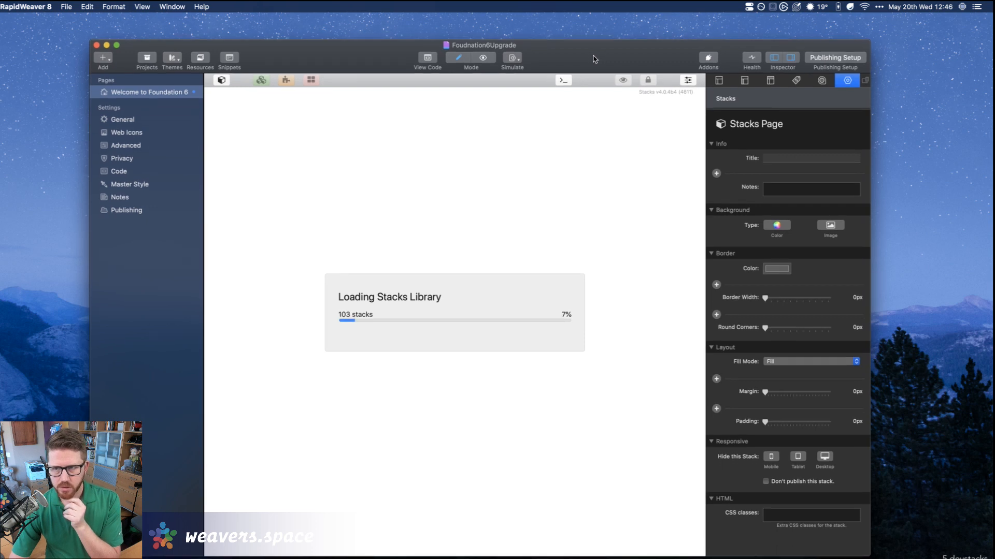
Check the CPU usage and running processes in the system monitor while the stacks library loads.
left_click(839, 7)
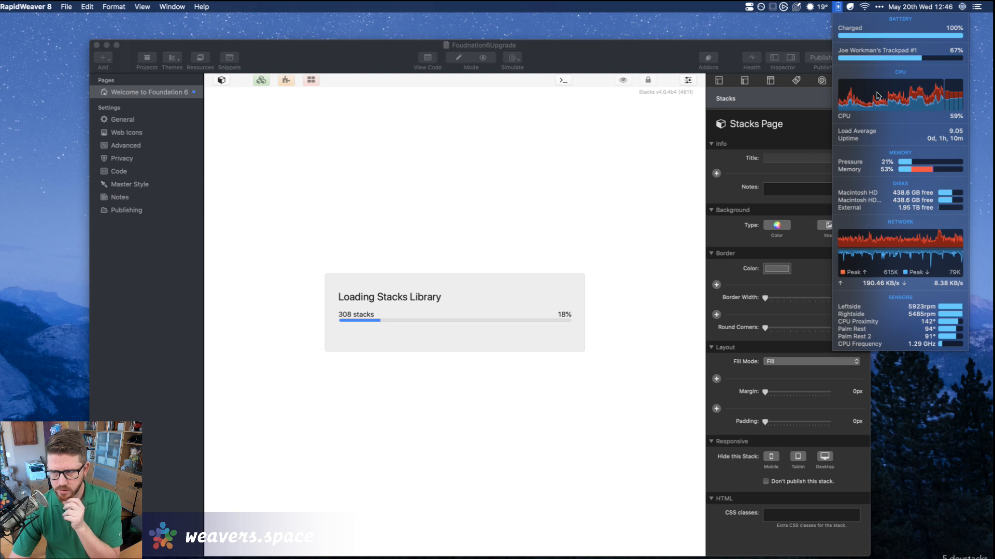
mouse_move(878, 96)
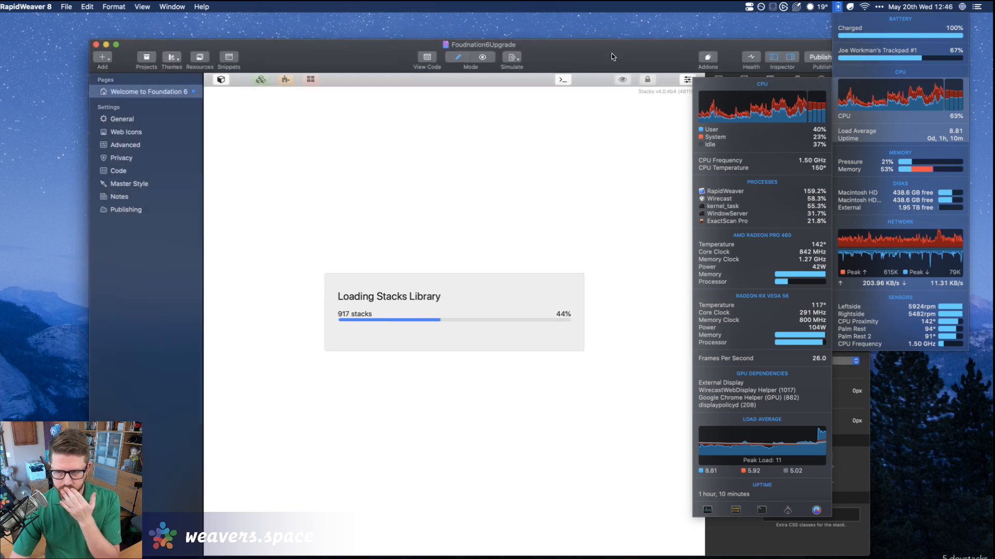
left_click(612, 56)
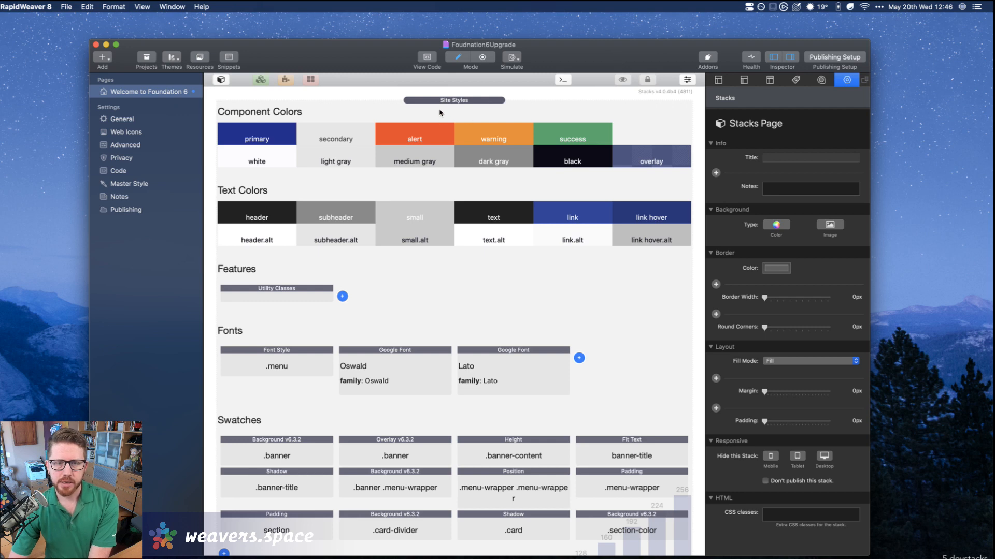
Collapse the Site Styles stack on the Welcome to Foundation 6 page.
left_click(440, 113)
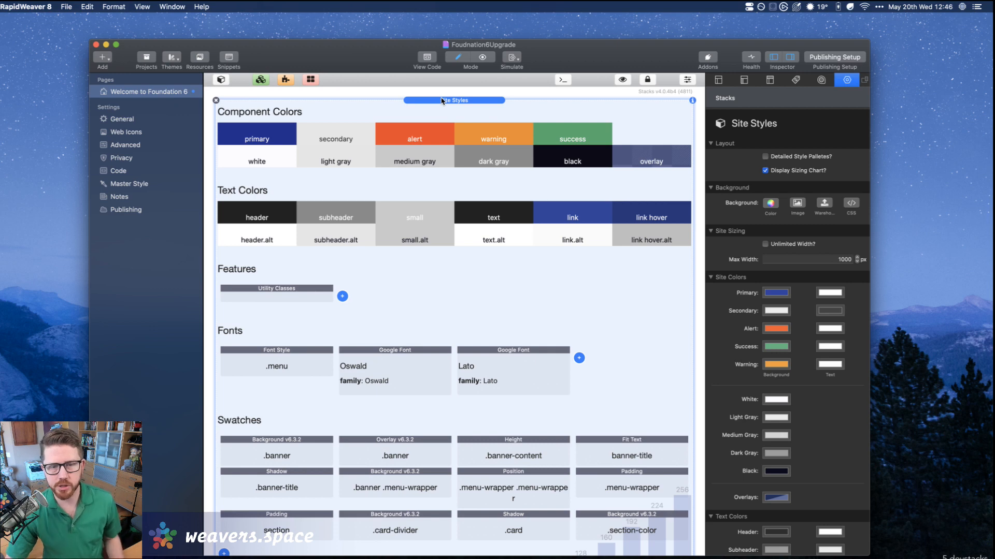
left_click(623, 80)
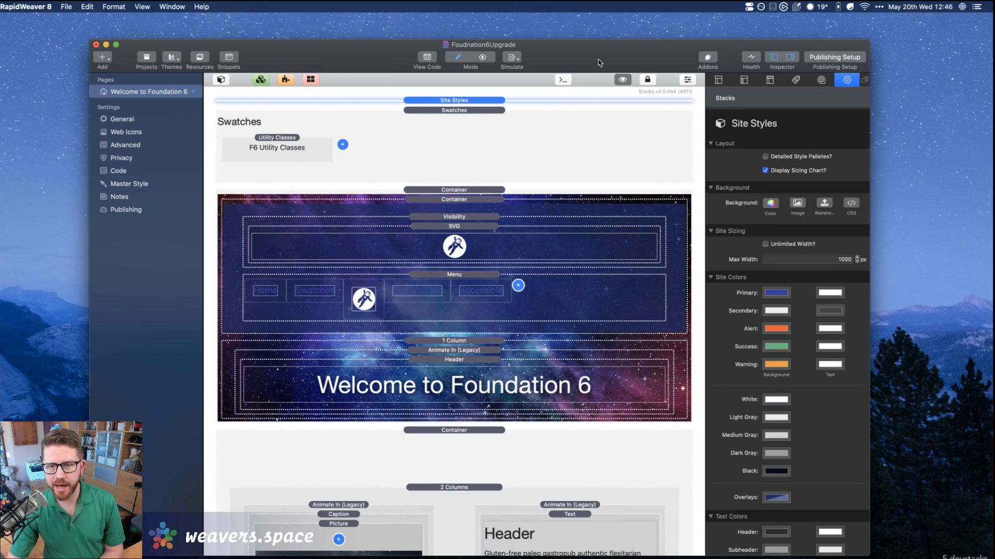
Collapse the Swatches stack below Site Styles in the page's edit view.
left_click(494, 141)
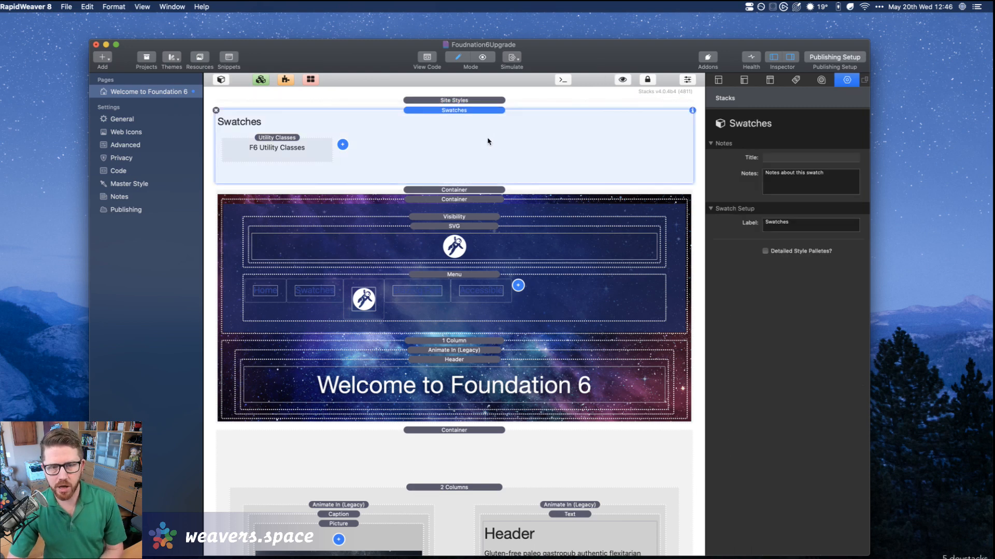
left_click(471, 101)
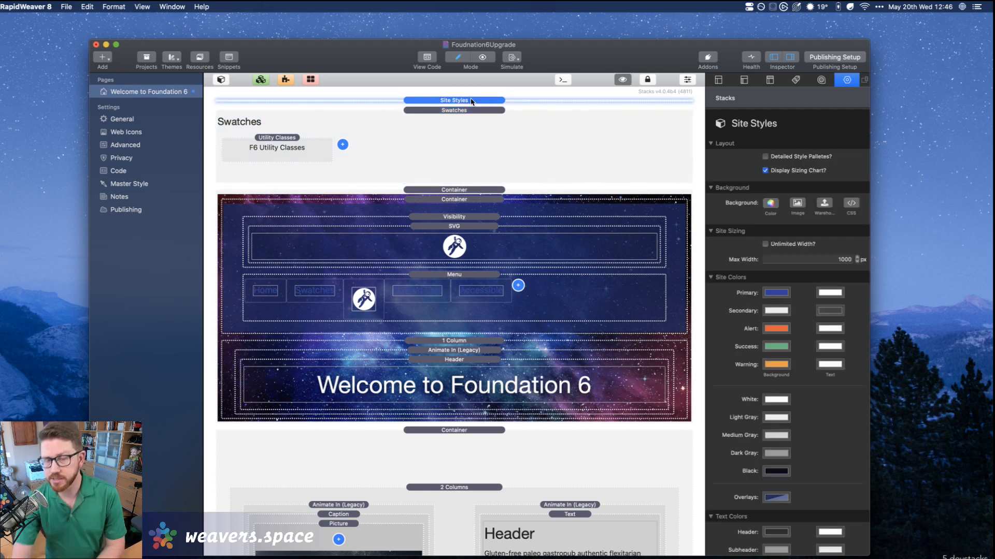
left_click(468, 137)
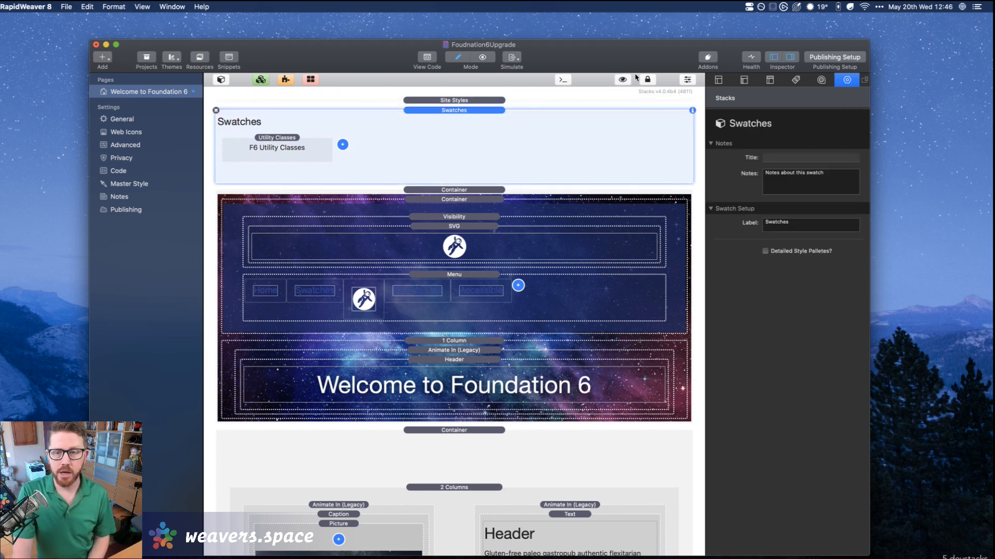
left_click(624, 79)
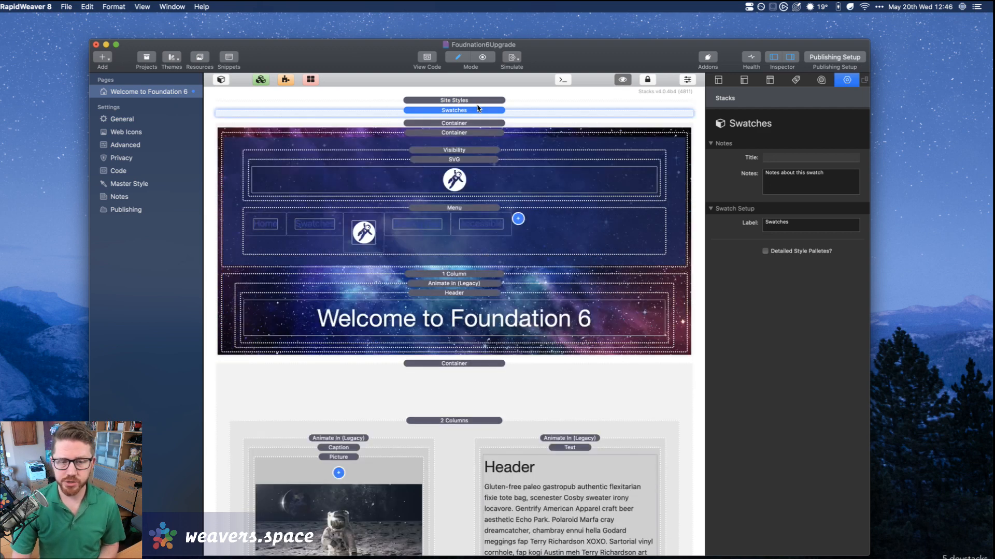
Convert the outer banner Container holding the menu and the Welcome to Foundation 6 header into a partial and return to the page.
scroll(450, 179, "down", 1)
scroll(451, 179, "down", 3)
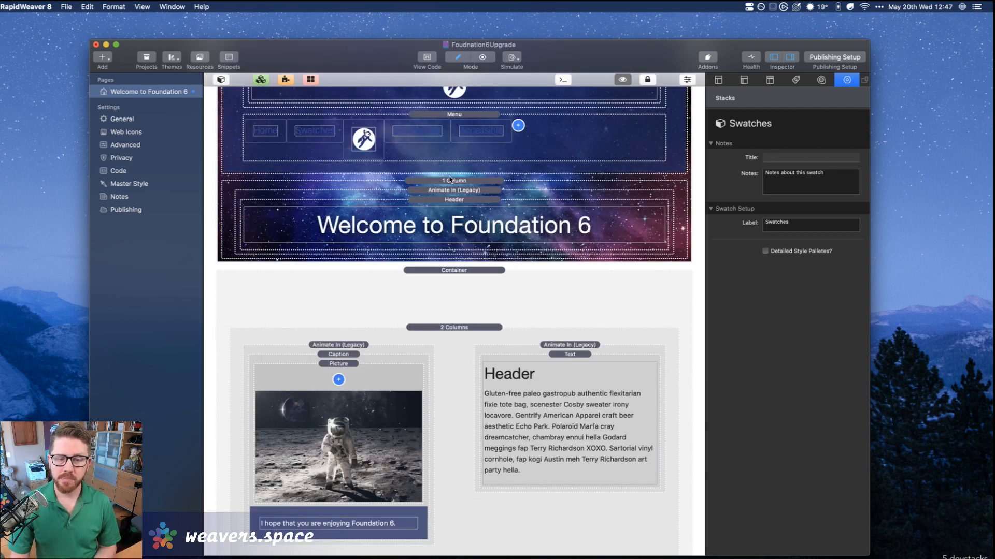
left_click(451, 212)
scroll(451, 210, "up", 3)
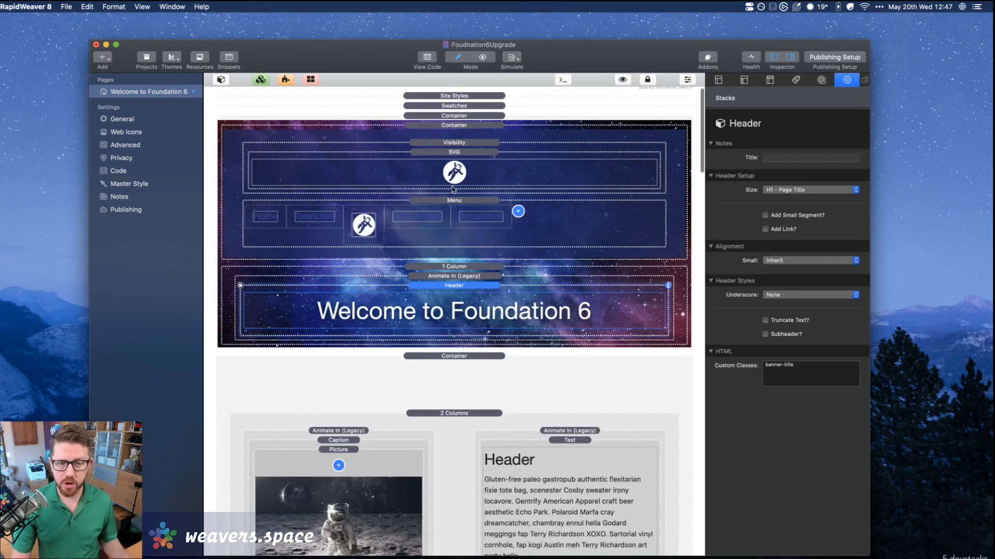
left_click(453, 116)
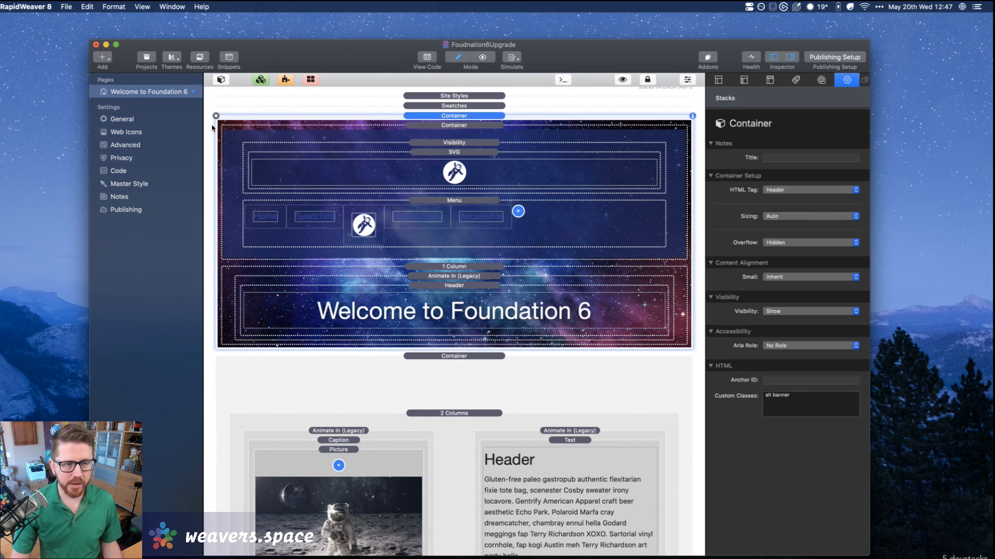
left_click(261, 79)
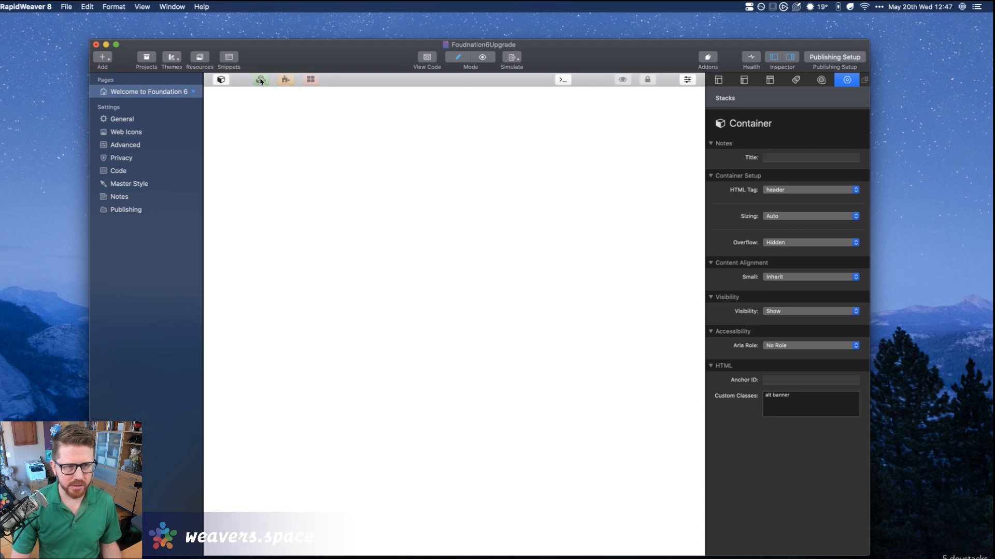
left_click(235, 105)
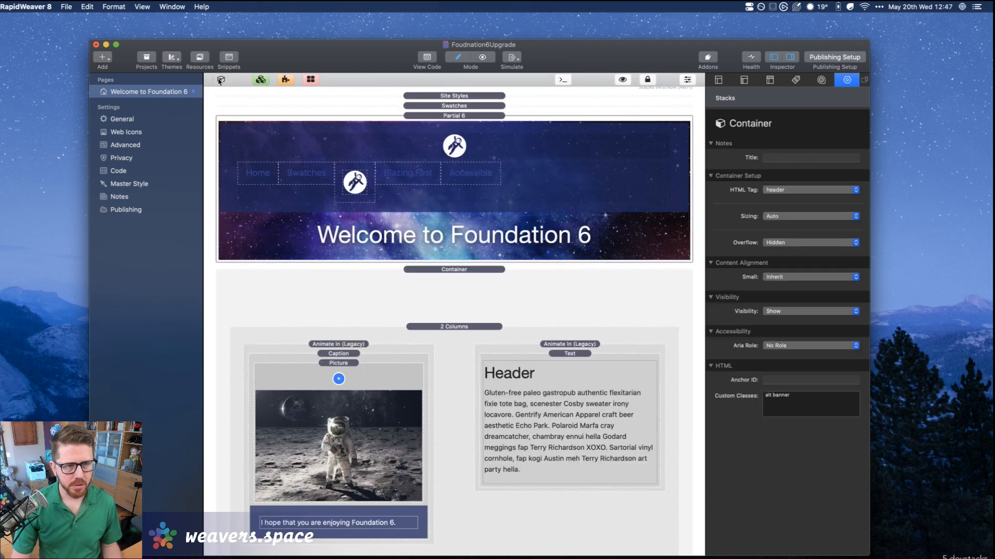
Check the partials in the stacks library, convert the Site Styles stack into a partial and return to the page.
left_click(220, 81)
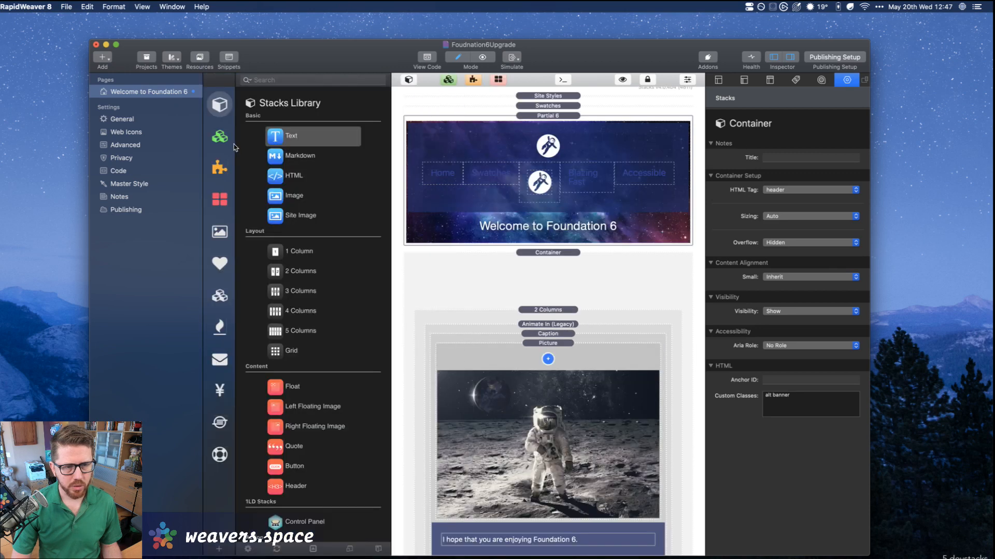
left_click(219, 136)
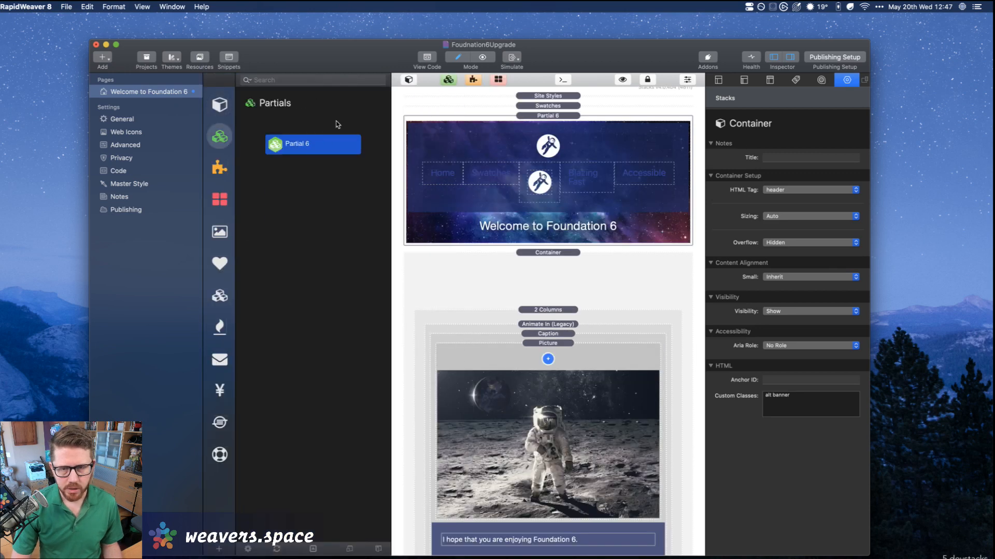
left_click(534, 96)
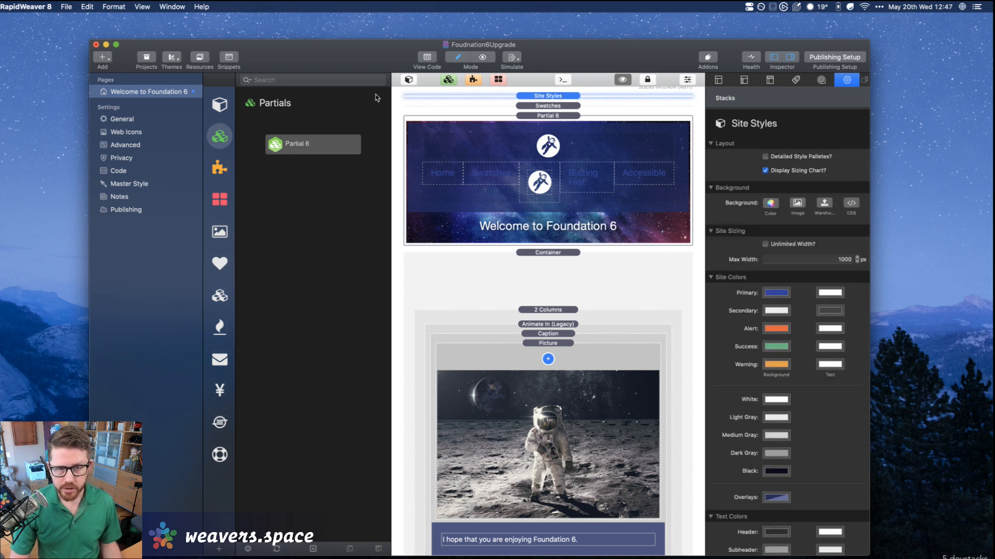
left_click(415, 81)
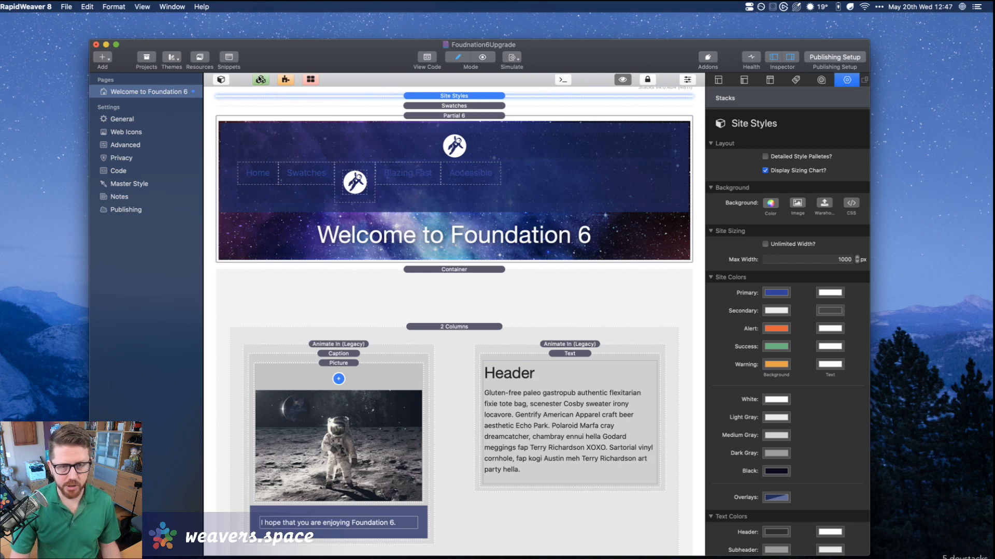
left_click(221, 81)
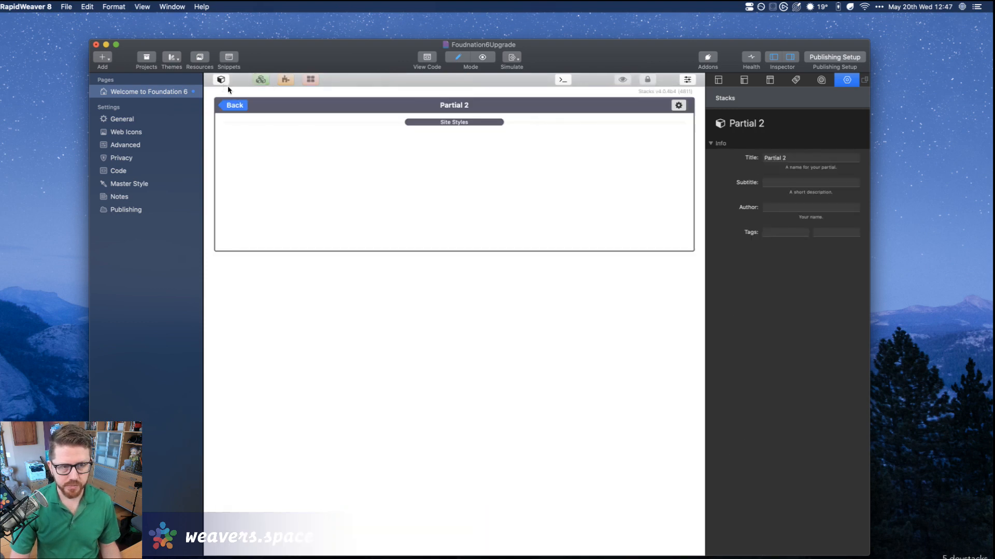
left_click(234, 106)
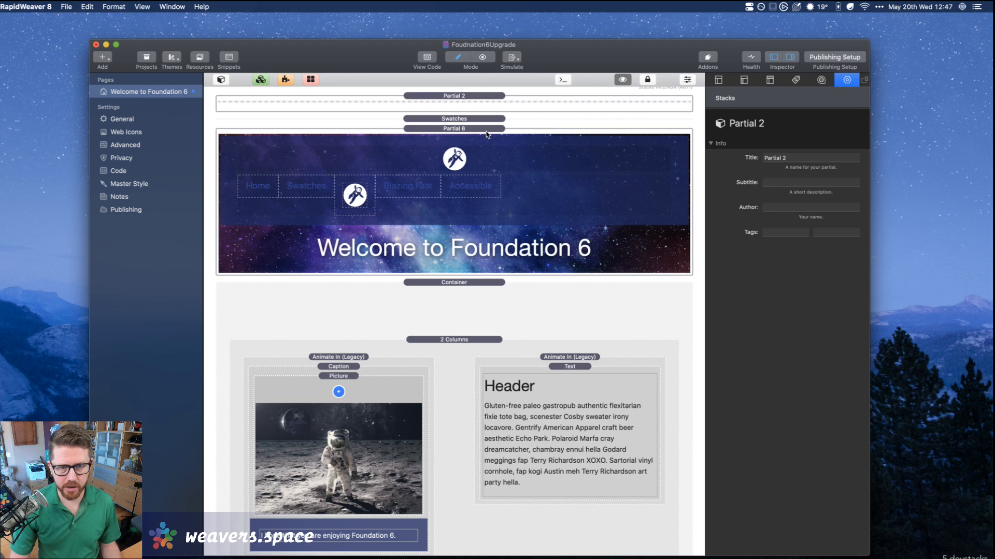
Convert the external Footer at the end of the page into a partial and return to the page.
left_click(455, 138)
scroll(454, 138, "down", 5)
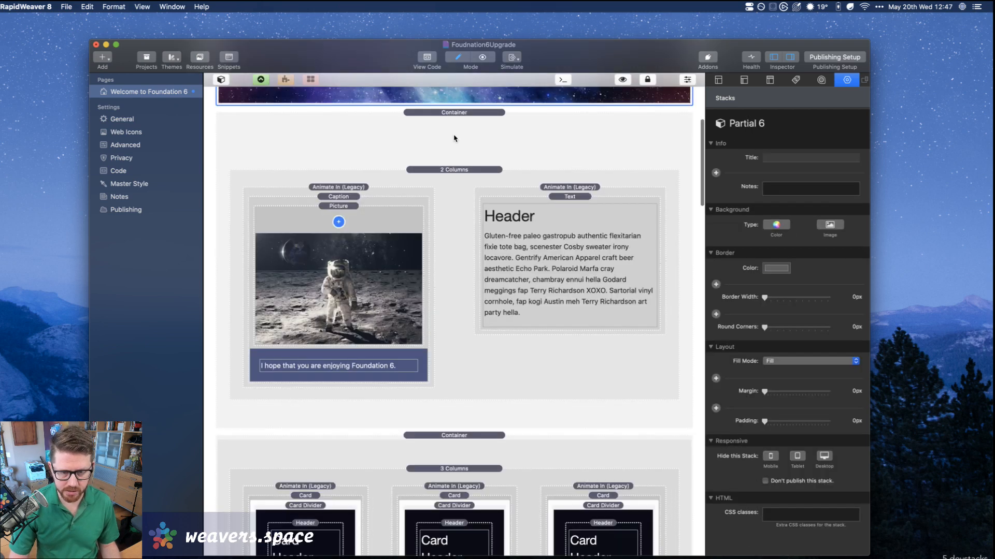
scroll(454, 139, "down", 15)
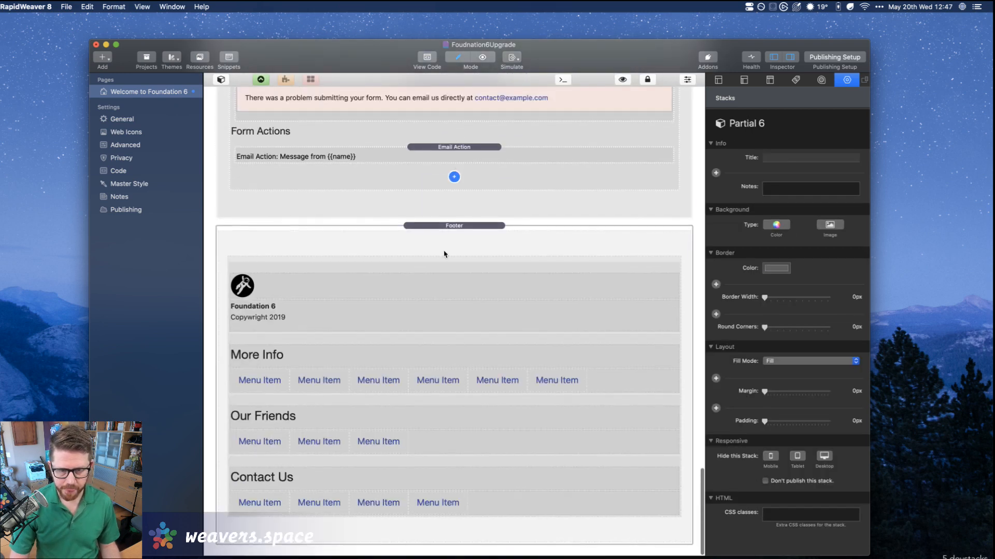
left_click(444, 253)
key("super+space")
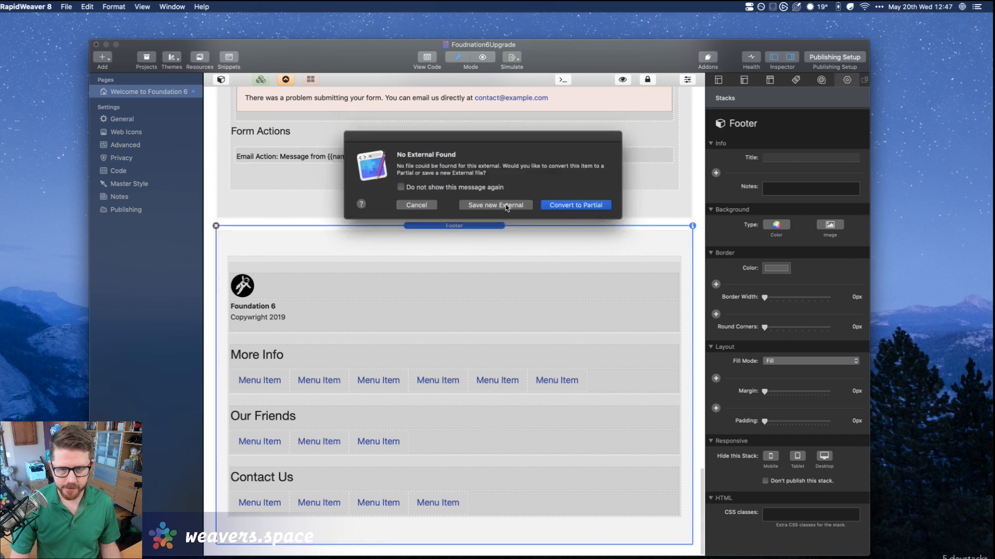
left_click(557, 205)
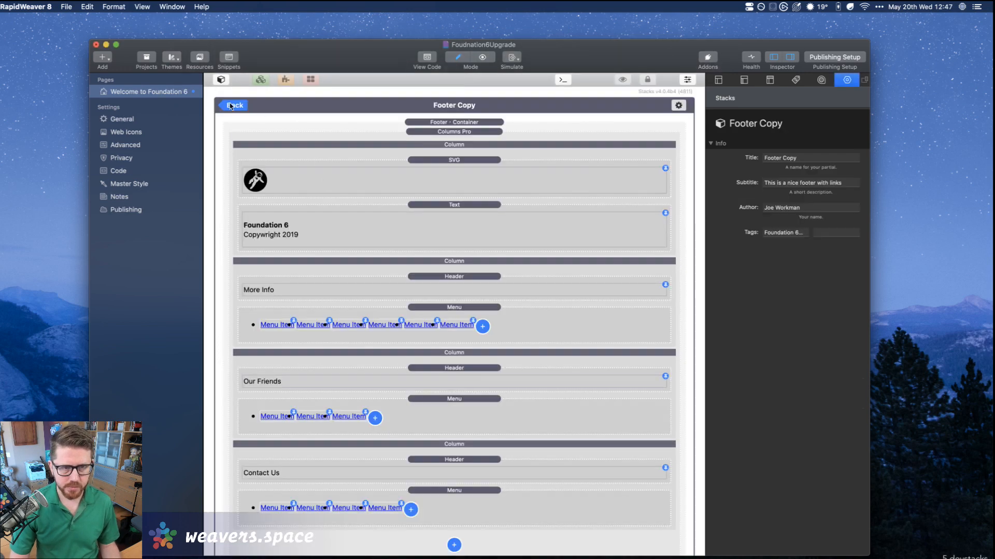
left_click(229, 106)
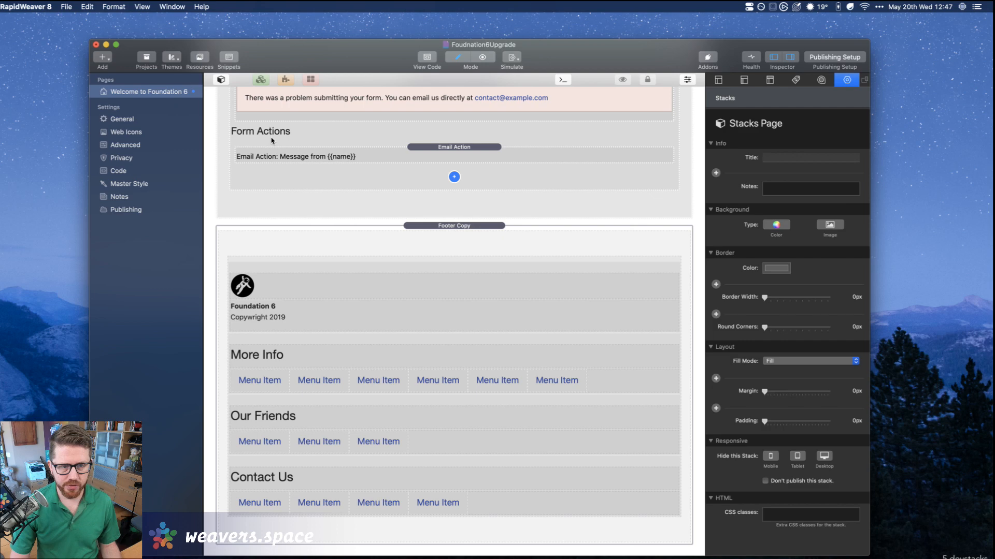
Select and copy the two Container stacks holding the 2 Columns and 3 Columns content.
scroll(275, 144, "up", 10)
scroll(275, 144, "up", 15)
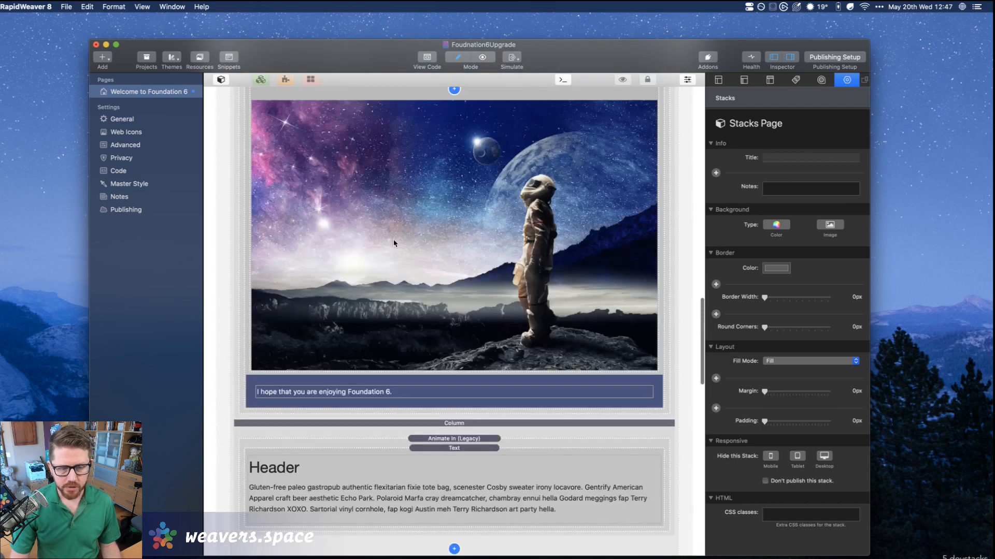
scroll(471, 396, "up", 15)
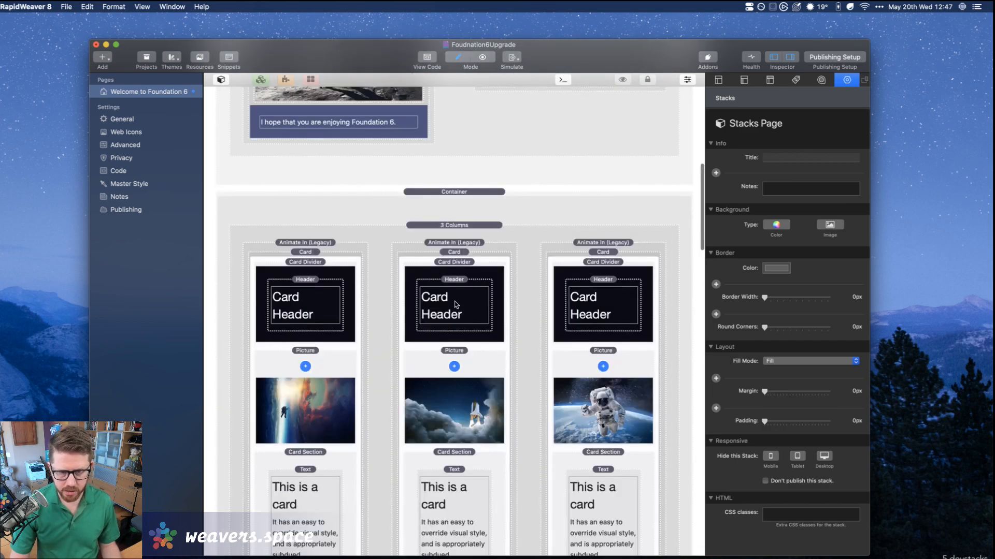
left_click(451, 208)
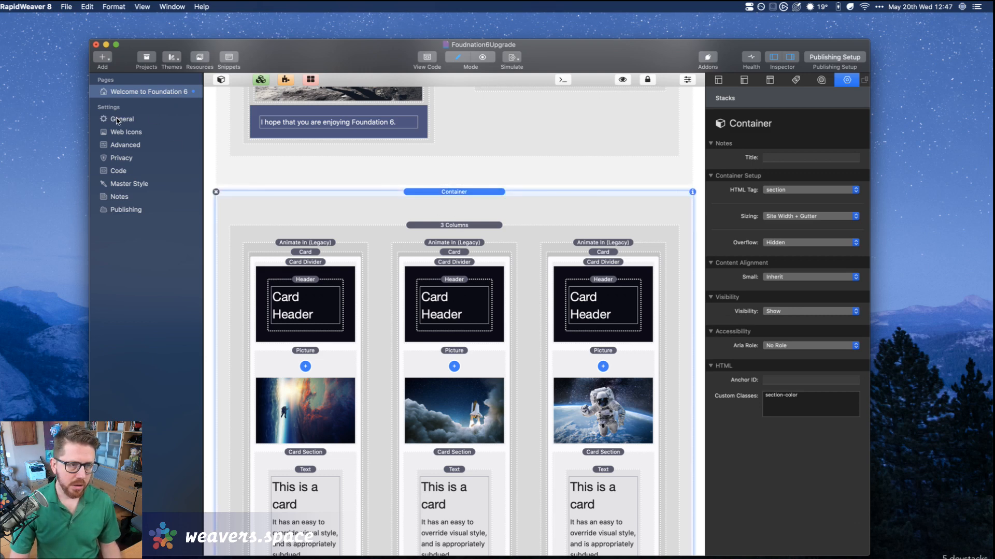
left_click(275, 174, "shift")
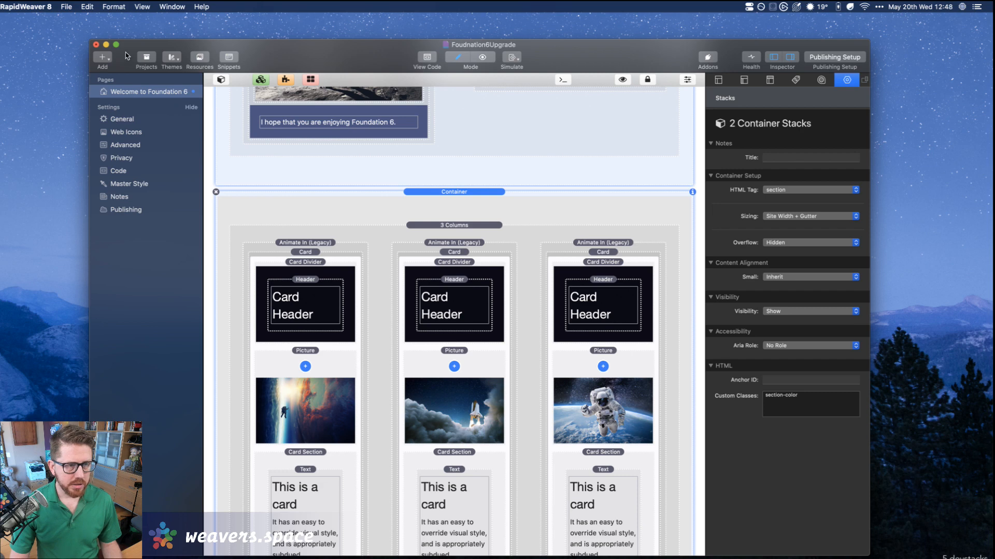
Add a new Stacks page to the project and paste the two copied Container stacks into it.
left_click(105, 58)
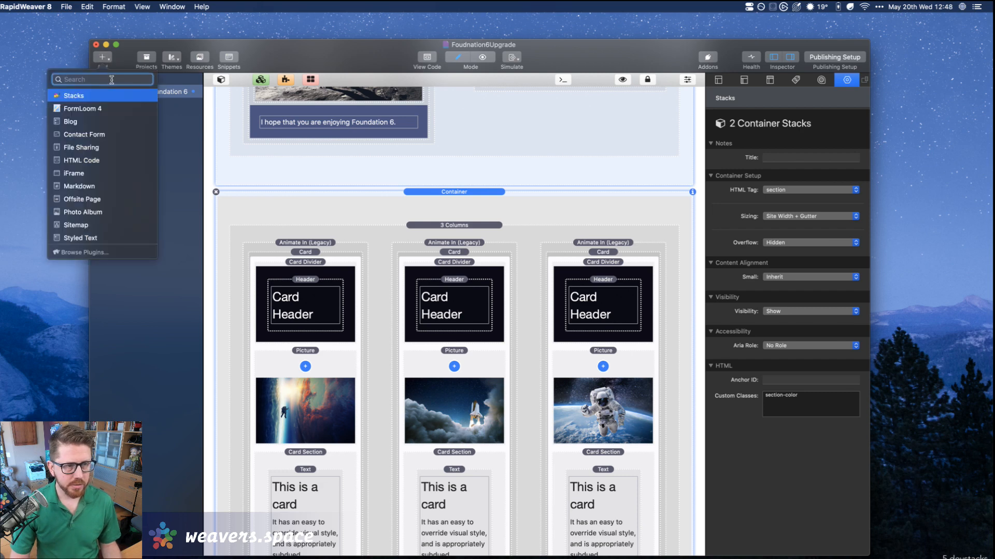
left_click(109, 96)
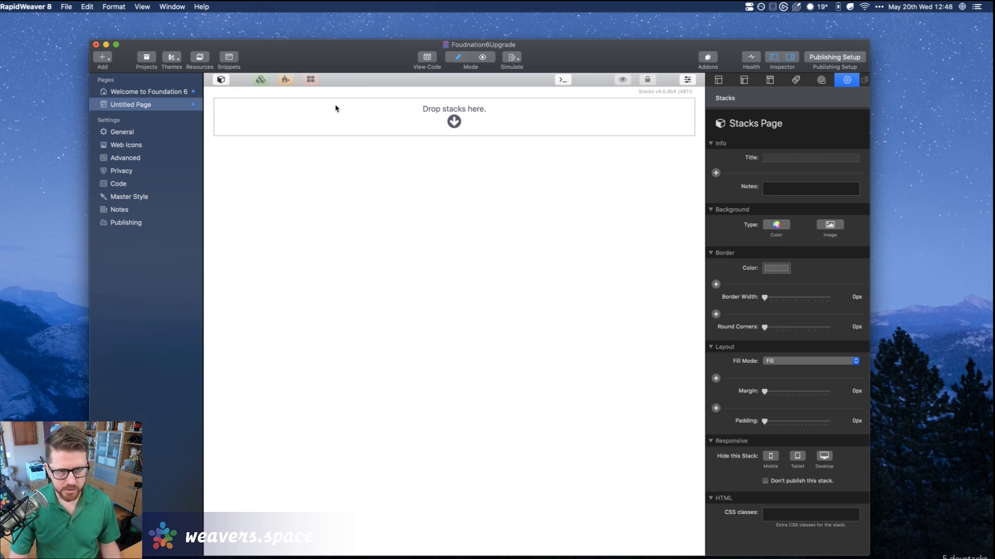
key("super+v")
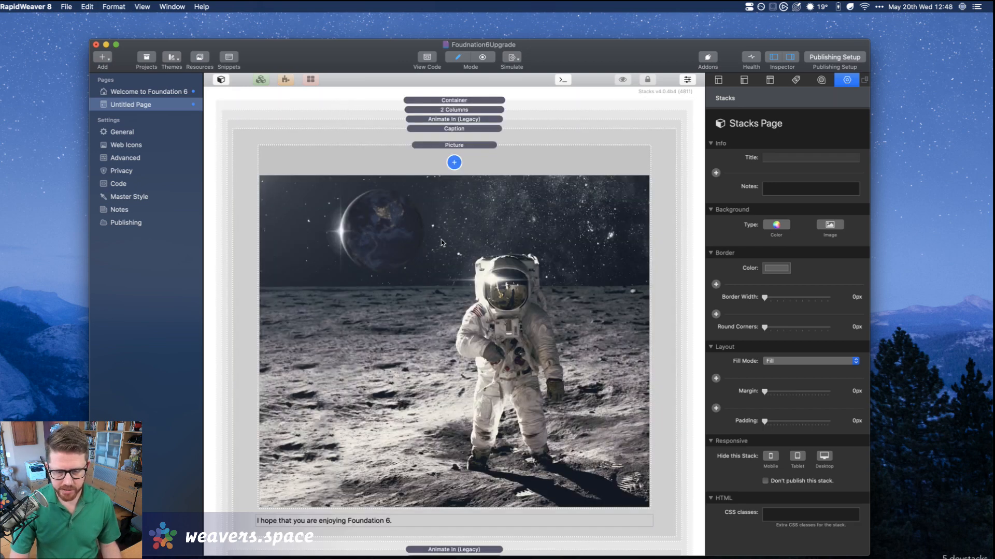
scroll(442, 243, "down", 10)
scroll(442, 242, "up", 10)
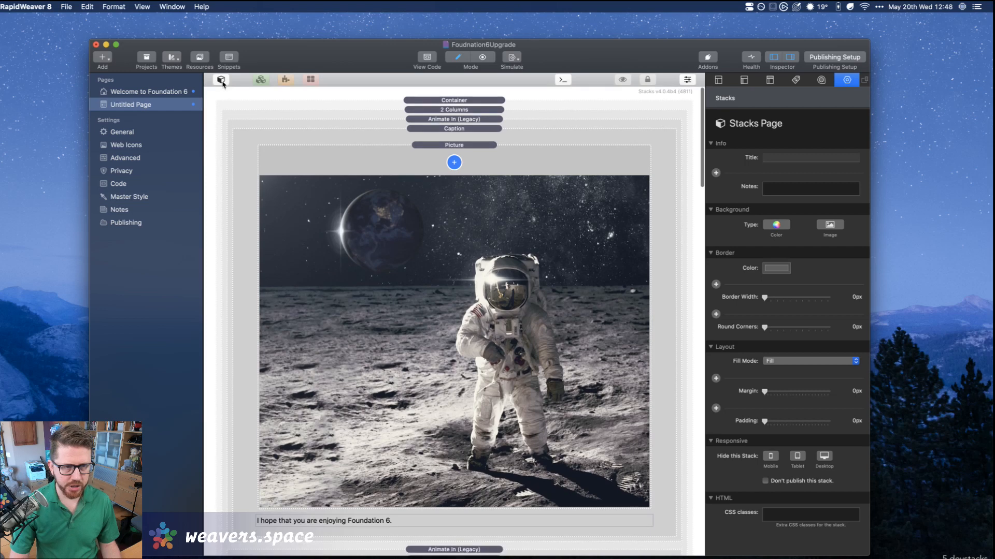
Place Partial 2 at the start of the new page and Partial 6 directly beneath it, above the first Container.
left_click(221, 80)
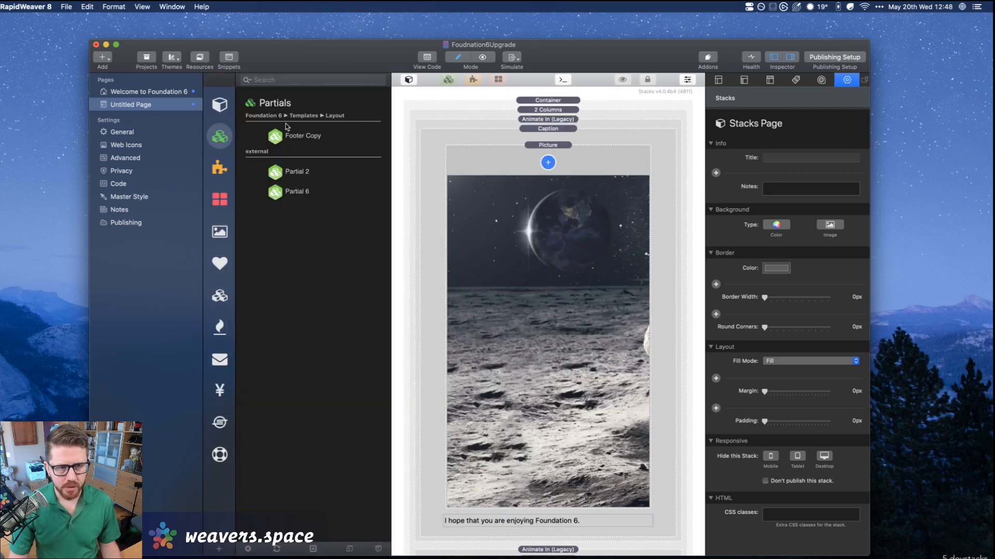
left_click(287, 132)
left_click(293, 175)
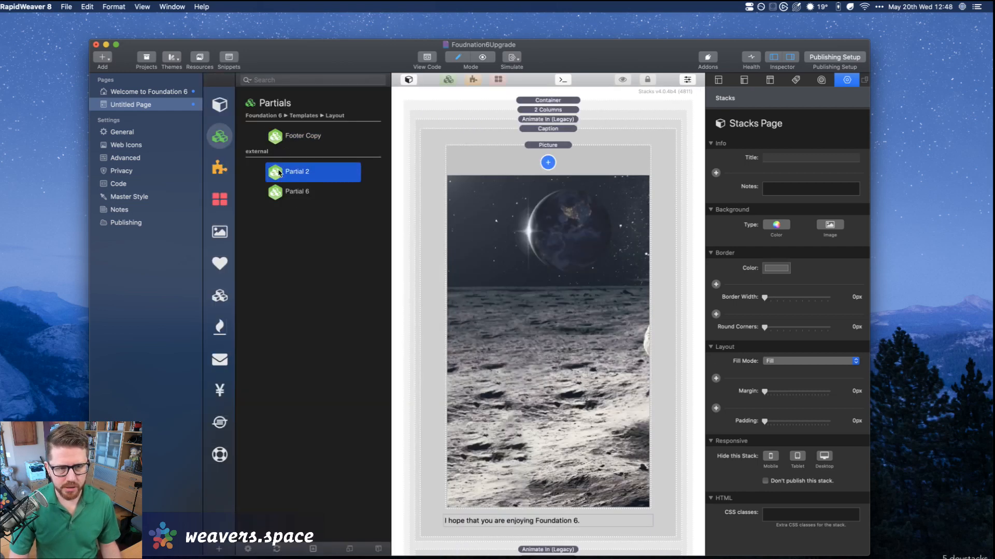
left_click_drag(278, 172, 553, 101)
left_click_drag(286, 194, 529, 124)
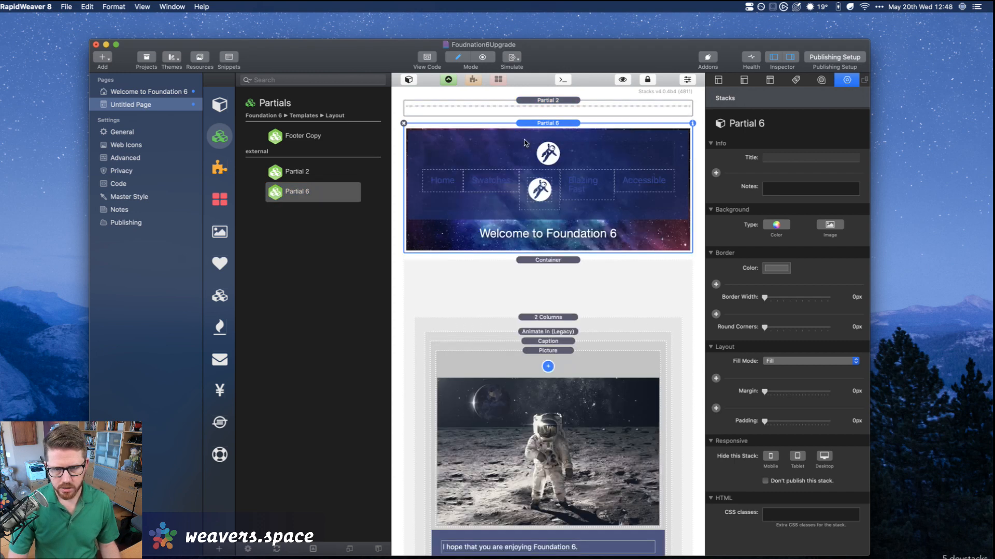
Add the Footer Copy partial after the last Container on the new page and close the stacks library.
scroll(525, 143, "down", 15)
scroll(525, 142, "up", 3)
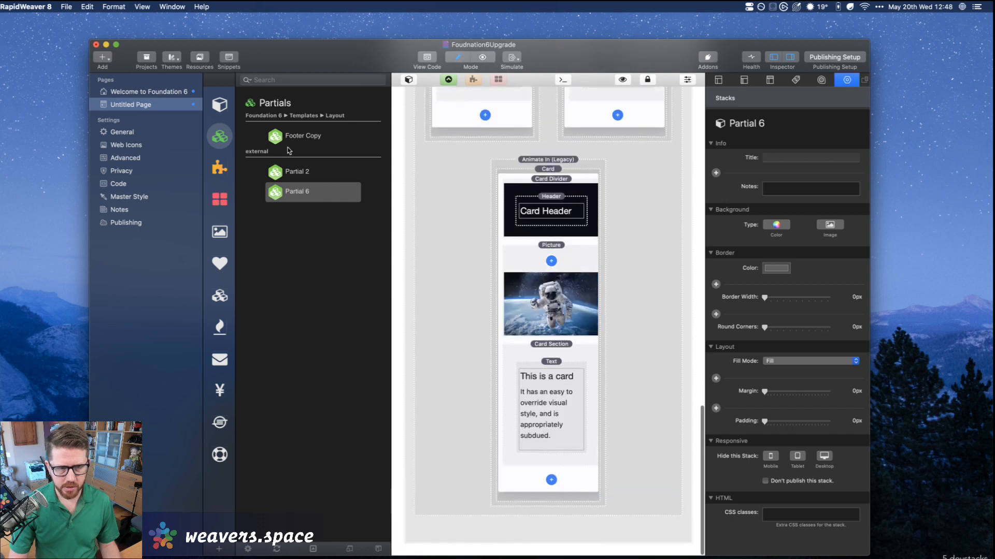
left_click_drag(506, 389, 518, 539)
scroll(516, 477, "down", 10)
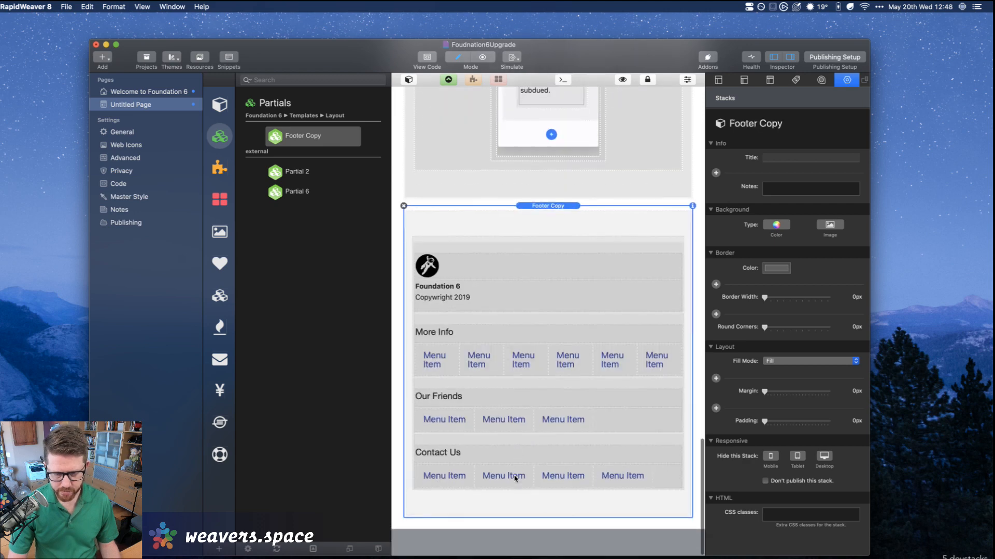
left_click(409, 80)
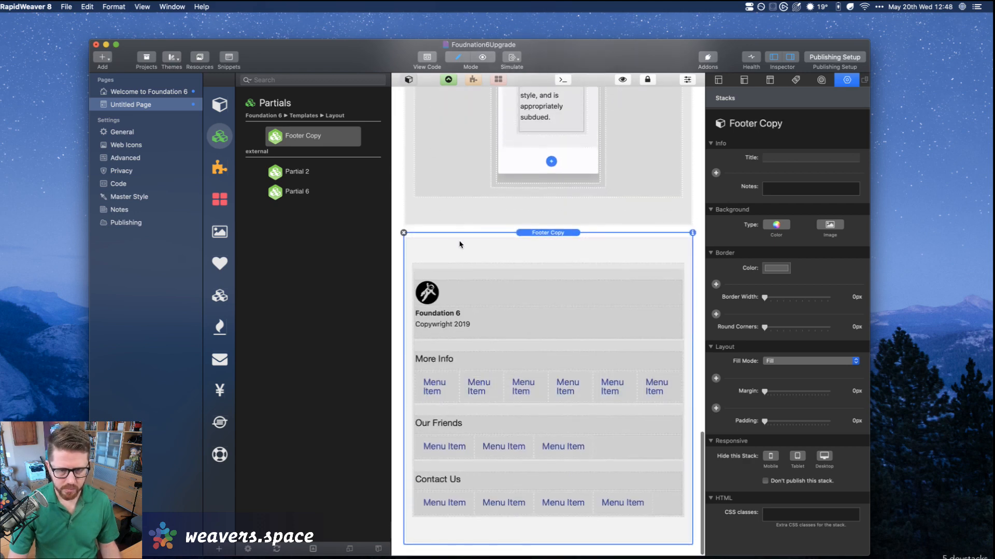
scroll(459, 244, "up", 4)
scroll(459, 244, "up", 15)
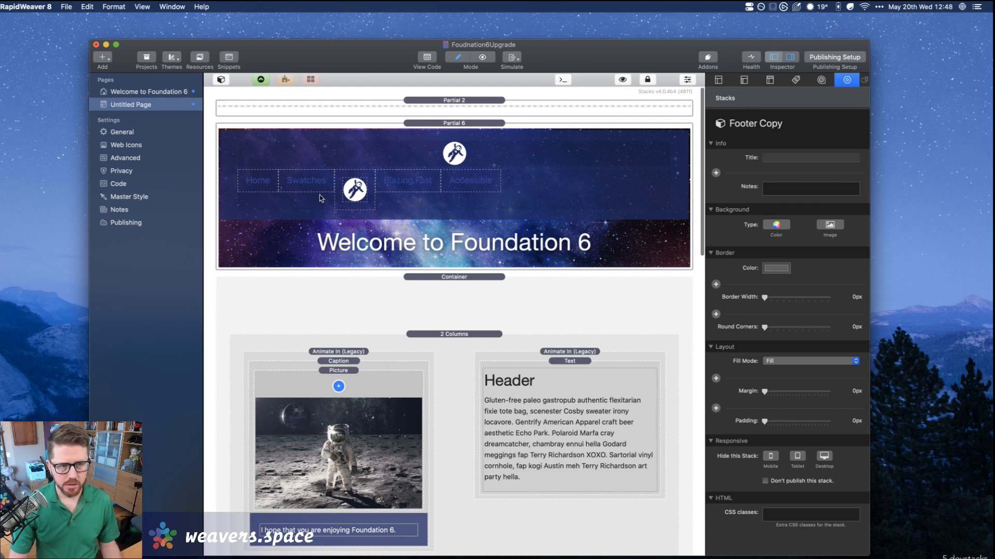
Preview the new page and examine it from the banner down to the footer.
left_click(774, 58)
left_click(773, 58)
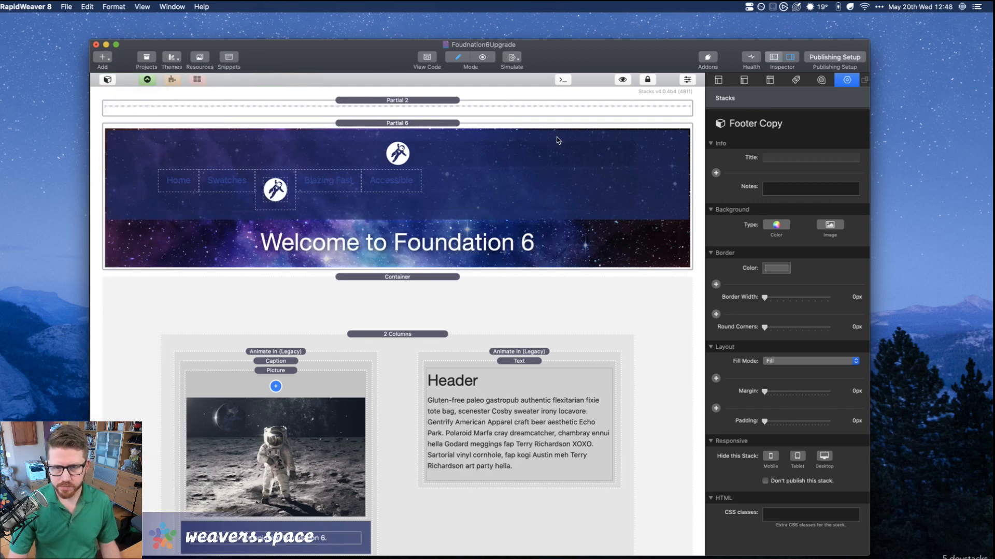
left_click(487, 60)
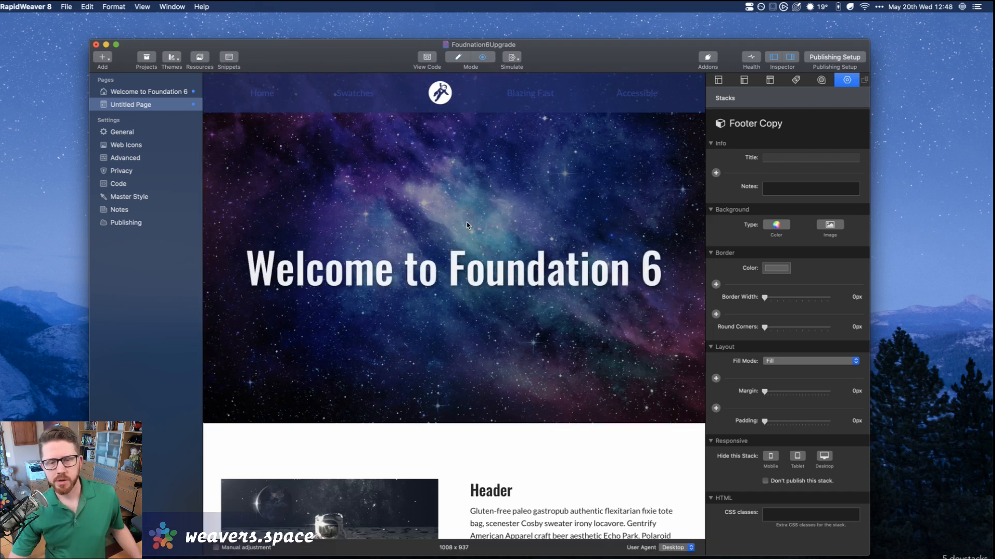
scroll(467, 228, "down", 10)
scroll(443, 229, "down", 6)
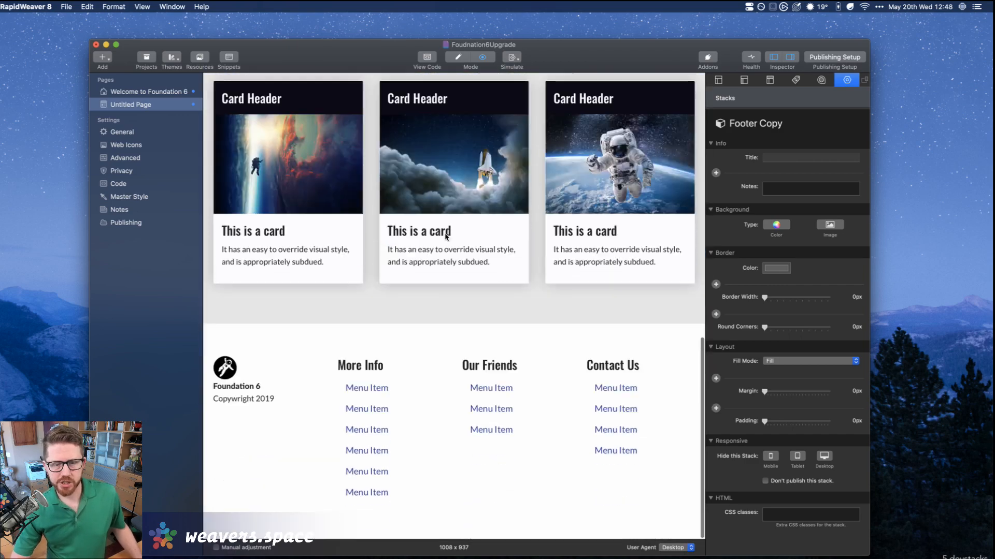
scroll(448, 235, "up", 14)
scroll(455, 238, "down", 1)
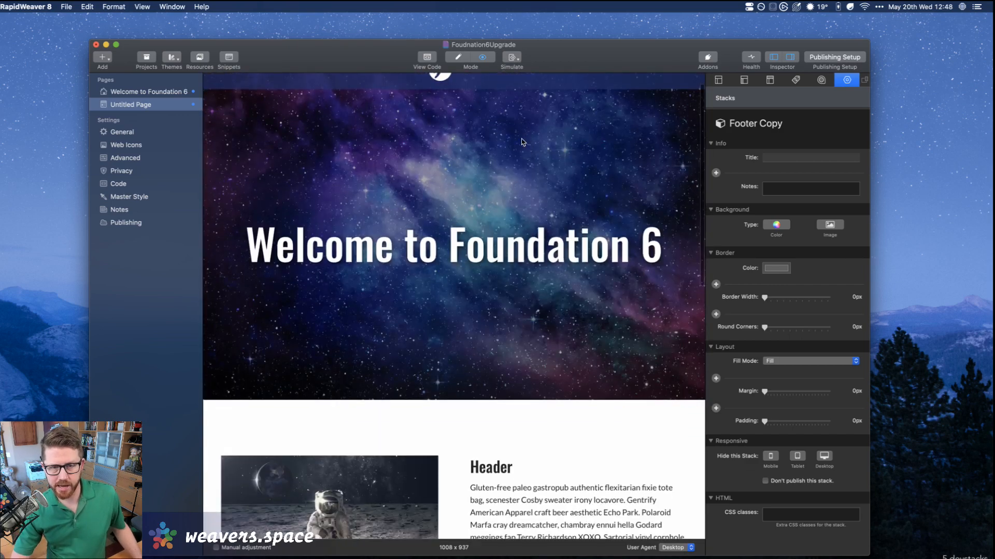
scroll(484, 241, "up", 2)
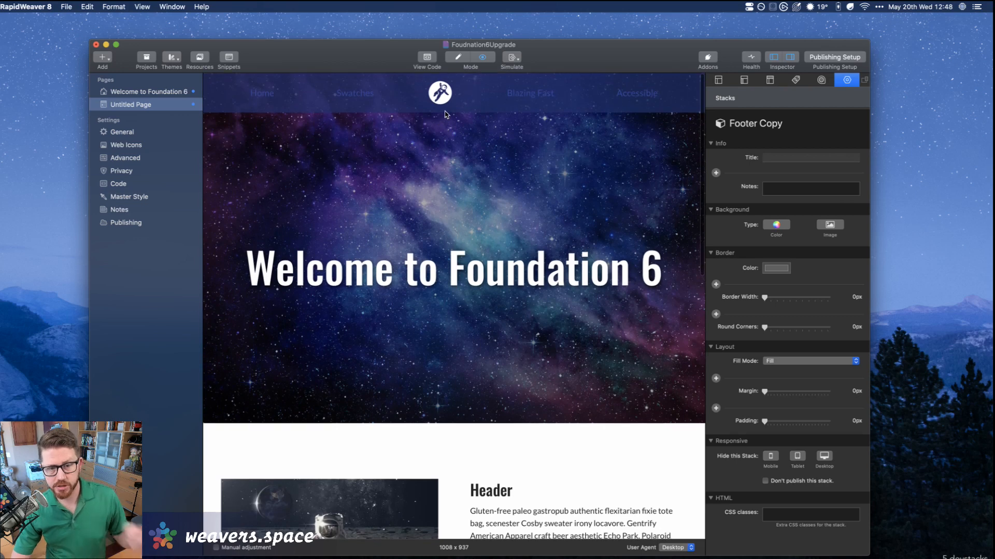
scroll(484, 240, "down", 15)
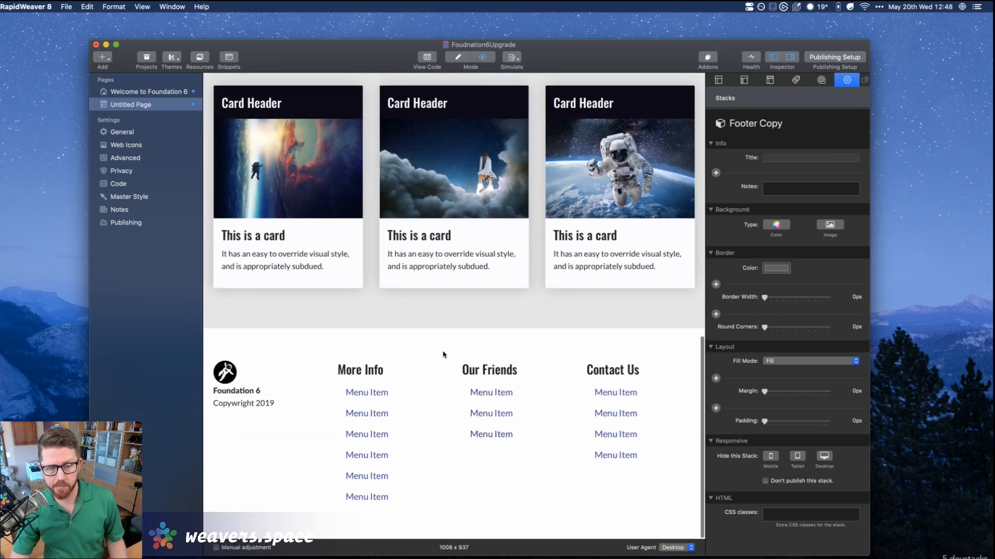
key("super+r")
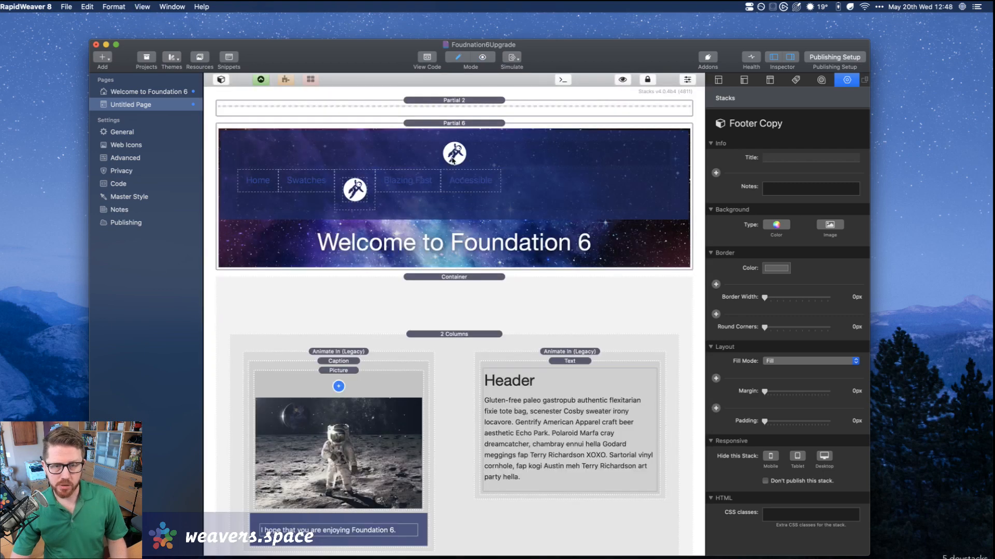
In the Footer Copy partial, change the text to "Foundation 6 Stacks" and "Copywright 2020", and return to the page.
scroll(463, 325, "down", 5)
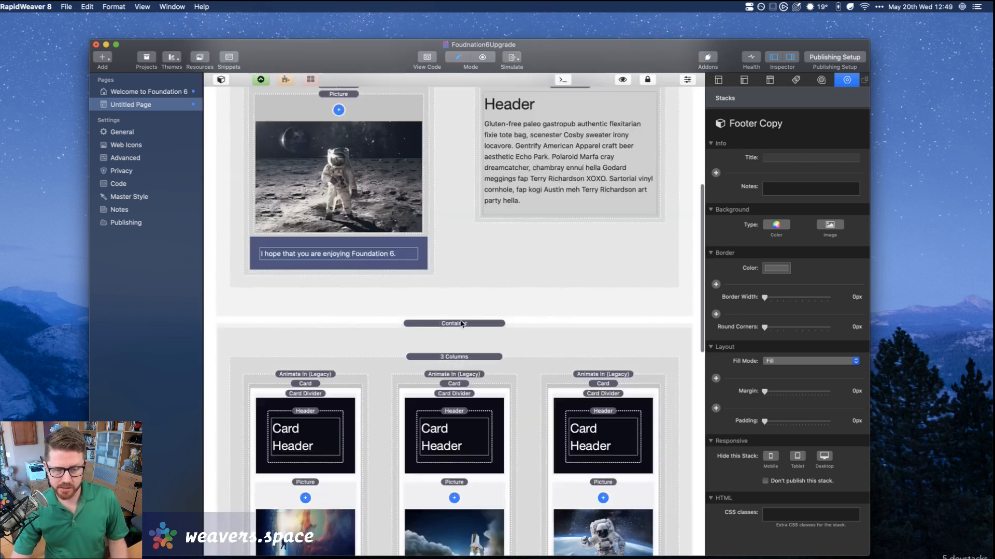
scroll(463, 325, "down", 10)
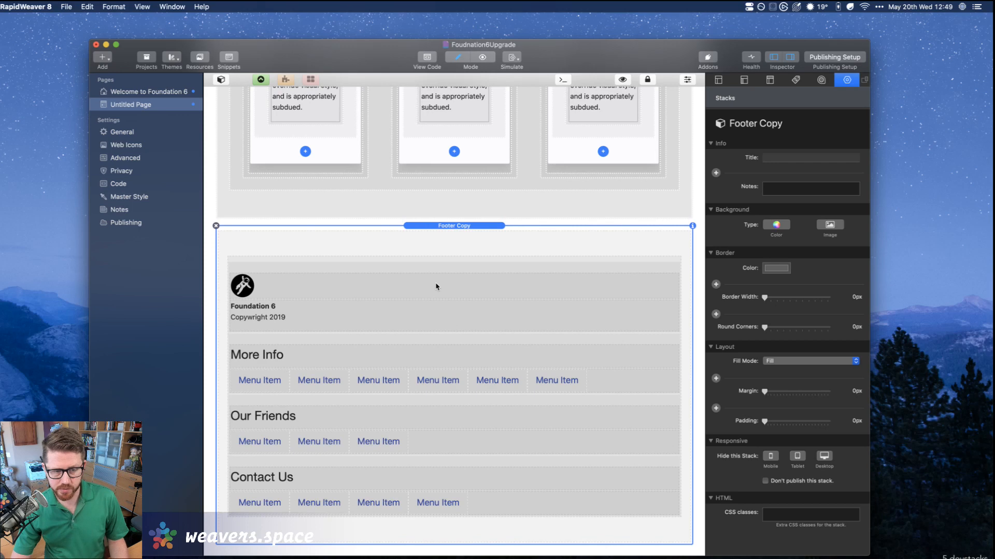
double_click(440, 293)
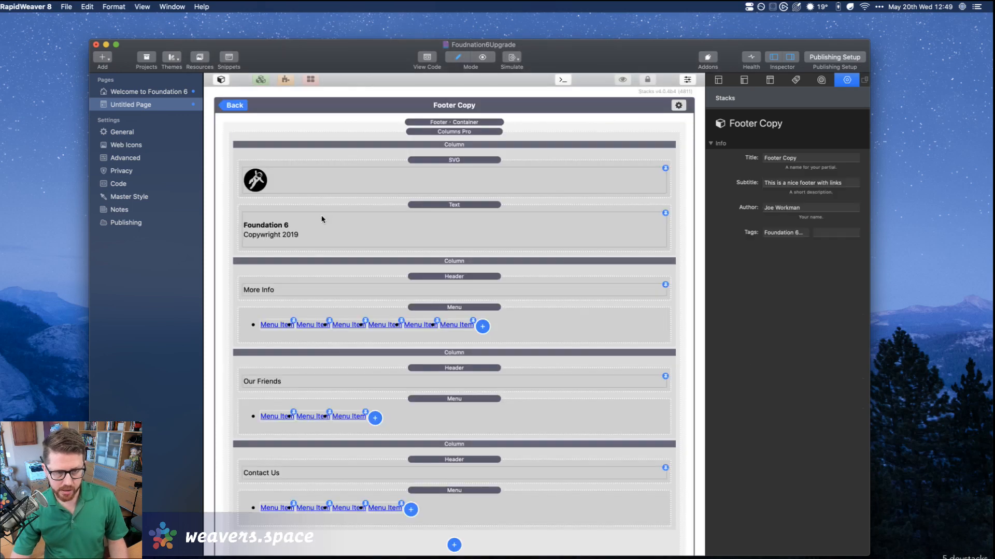
left_click(322, 219)
double_click(305, 233)
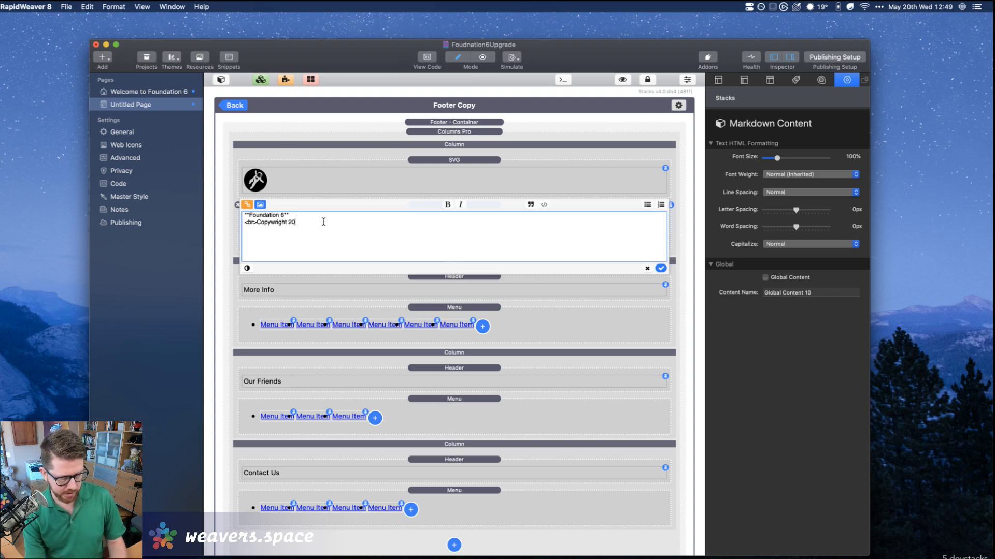
type("20")
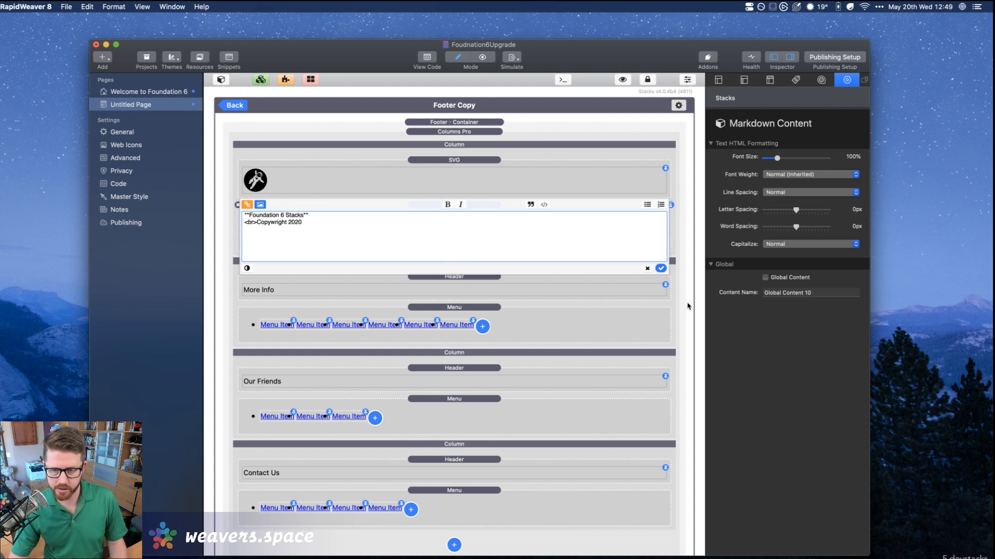
left_click(660, 267)
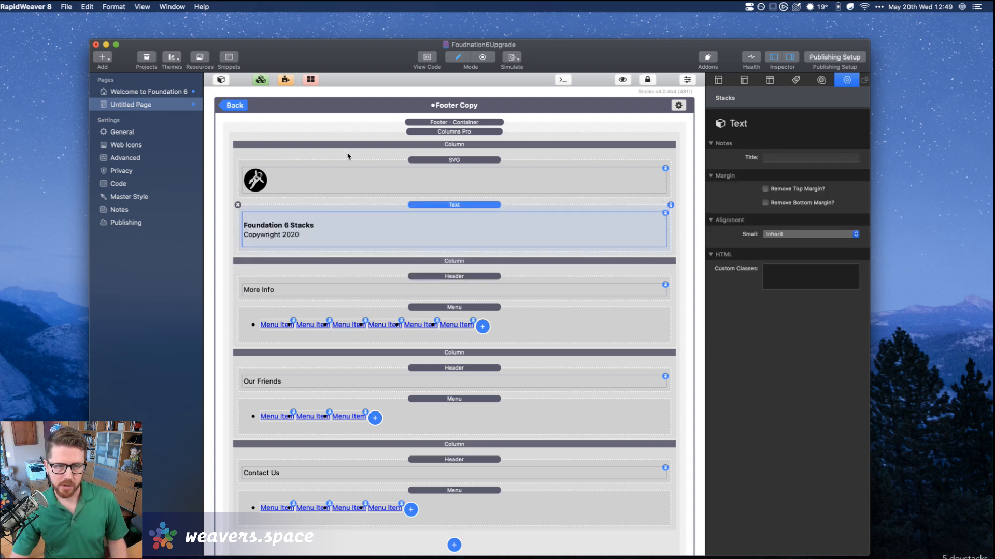
left_click(233, 105)
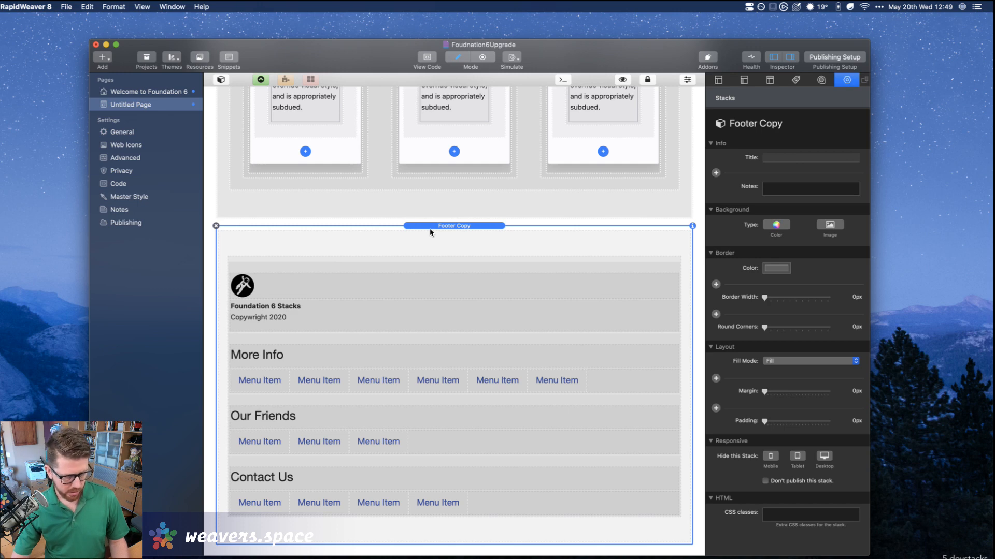
Preview the footer on the new page and on the Welcome to Foundation 6 page to compare the text.
key("super+shift+p")
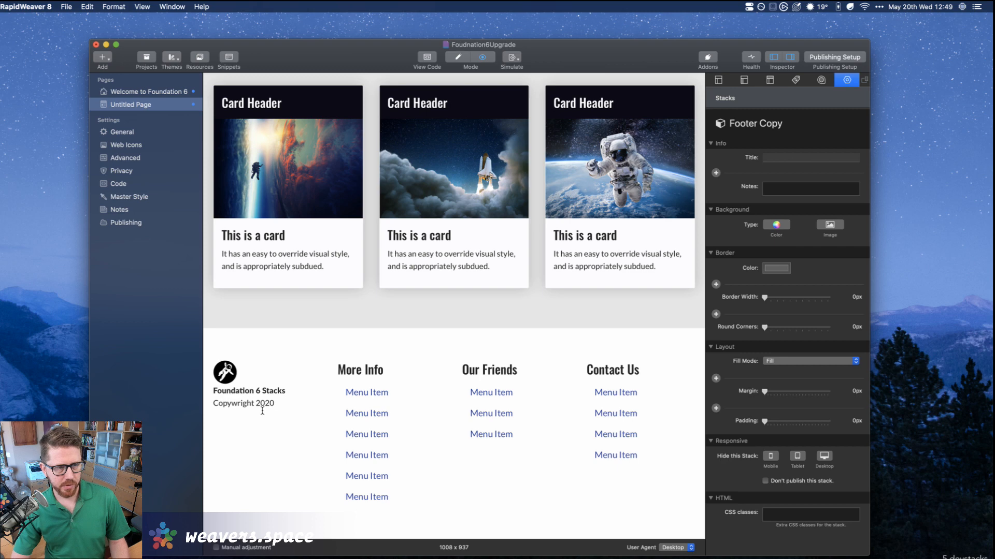
left_click(140, 95)
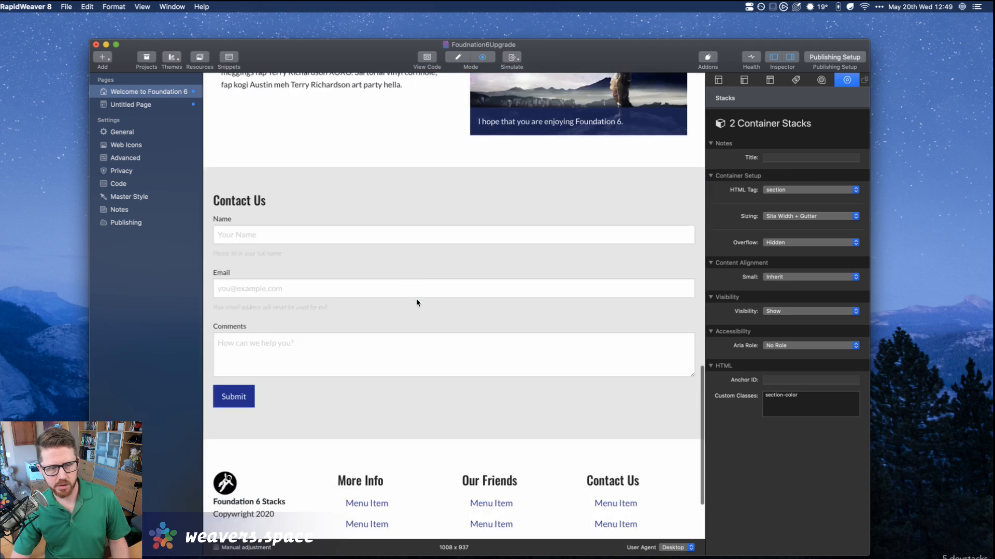
scroll(416, 302, "down", 5)
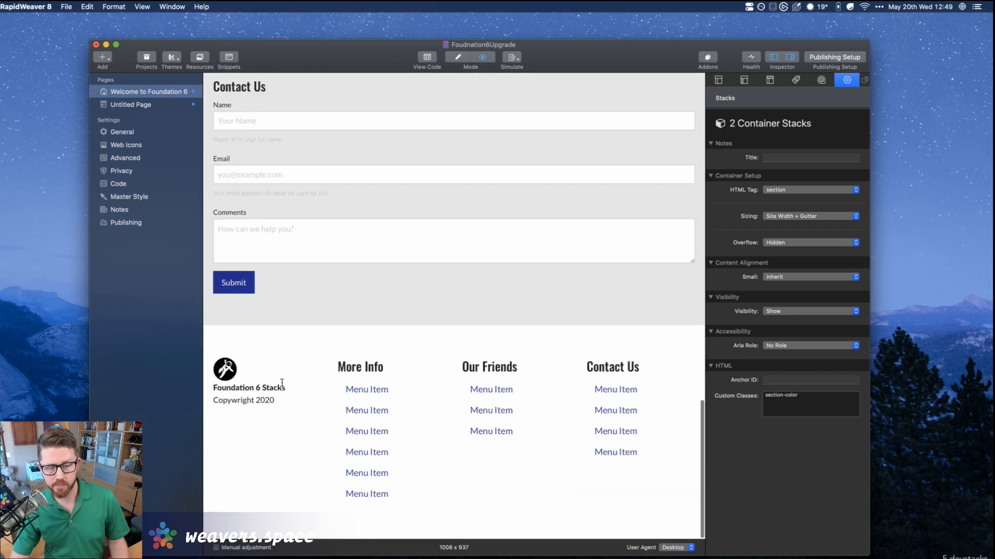
key("super+r")
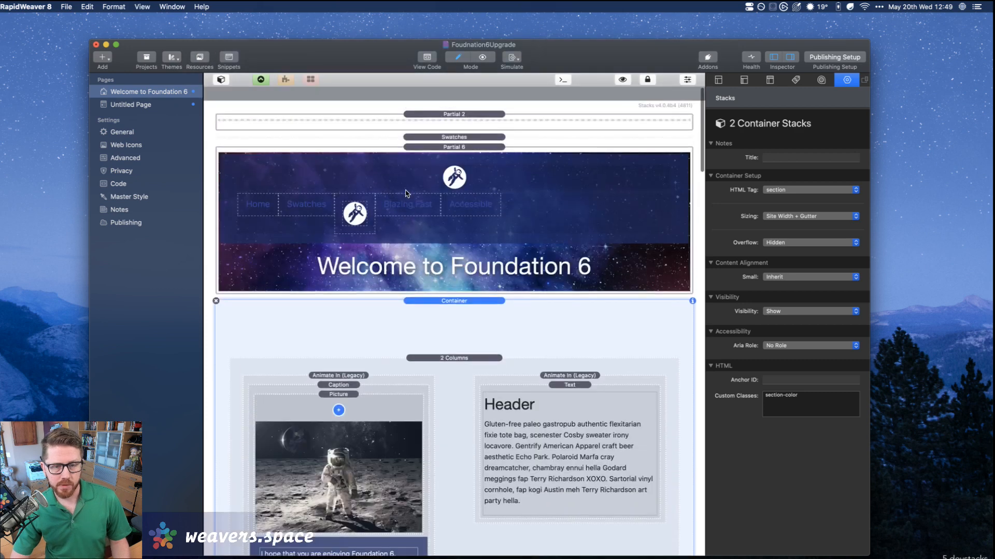
Unlock the Header text inside Partial 6 for editing outside the partial, and return to the page.
left_click(450, 254)
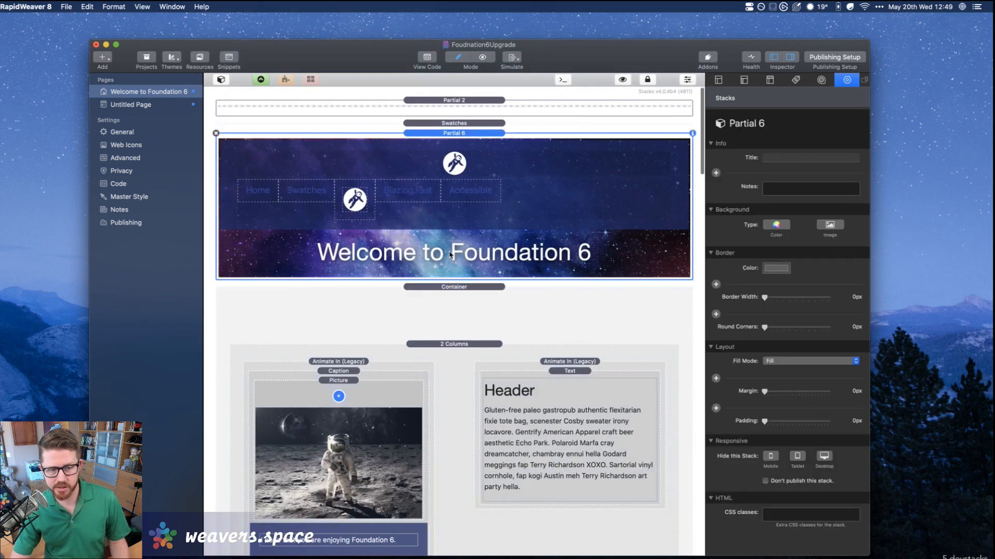
double_click(451, 254)
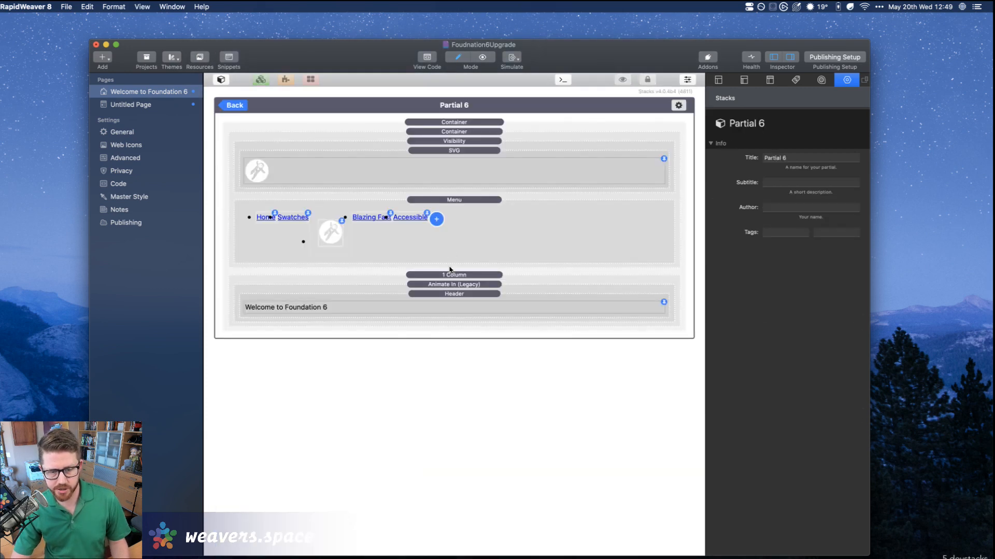
left_click(454, 306)
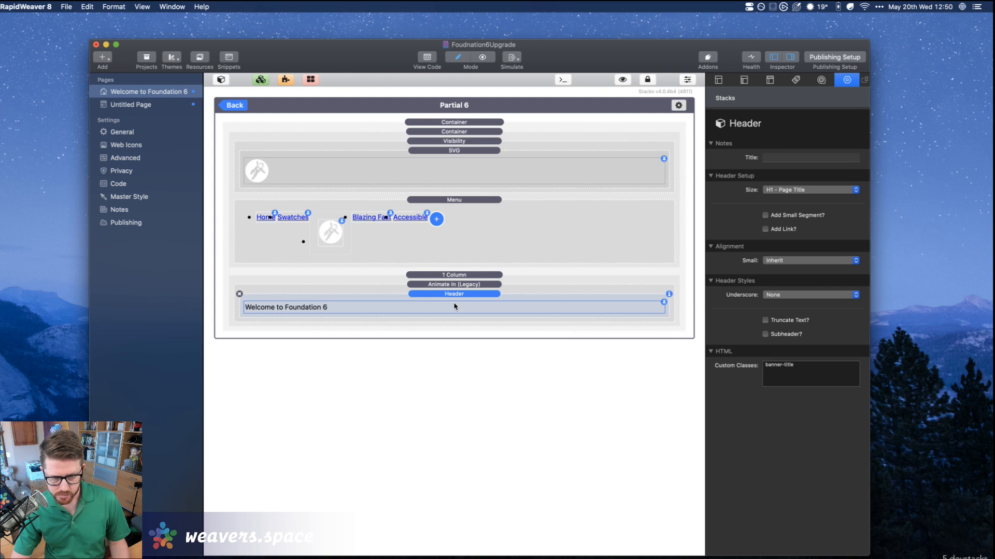
left_click(664, 303)
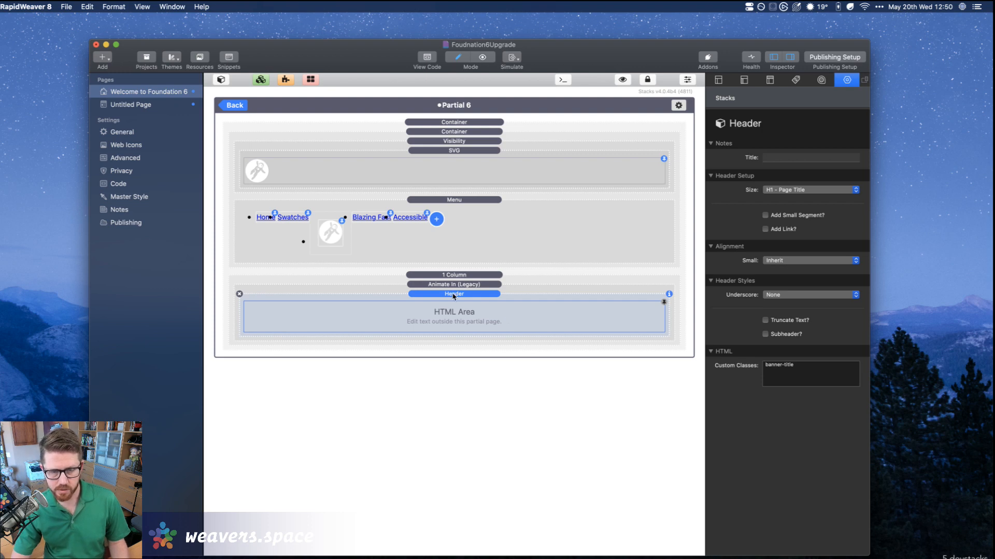
left_click(232, 105)
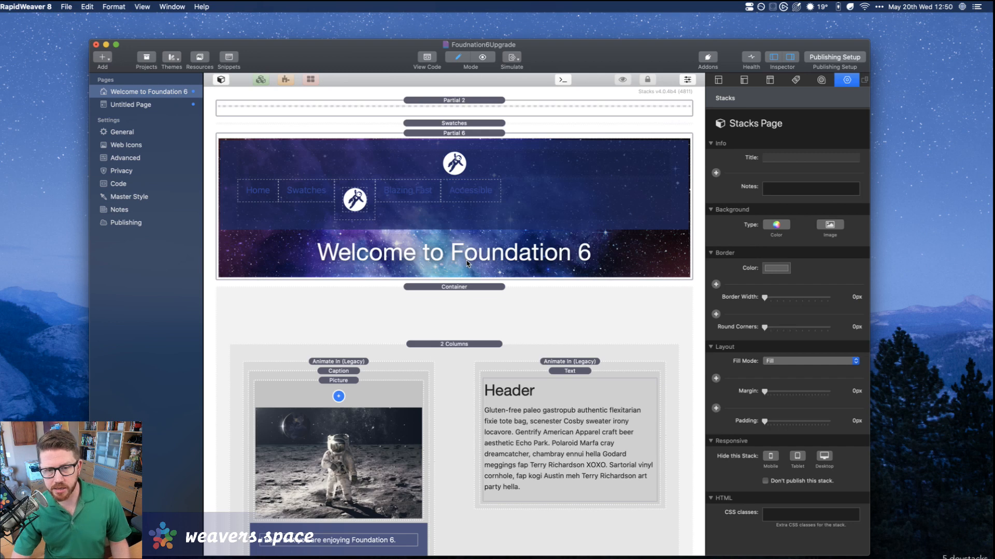
left_click(467, 263)
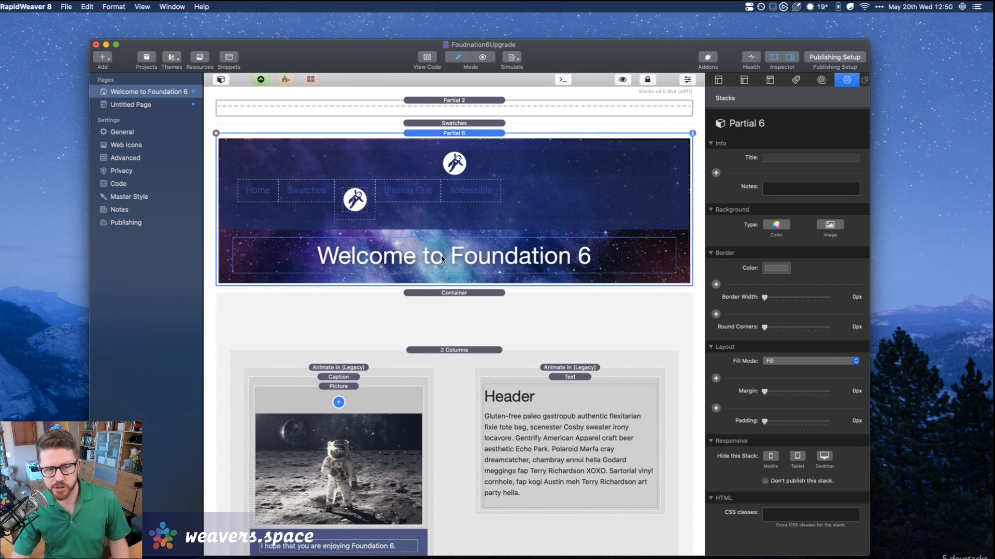
double_click(442, 259)
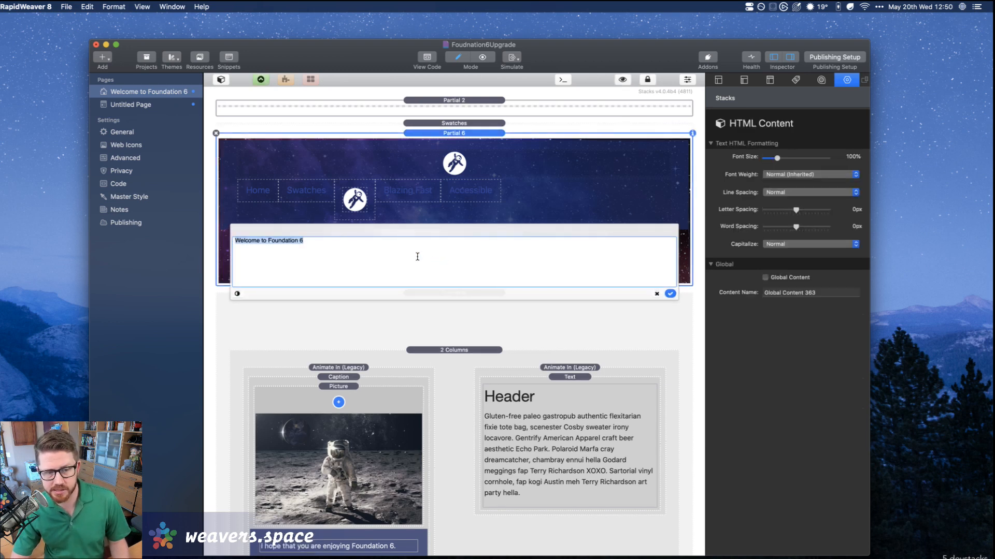
left_click(657, 294)
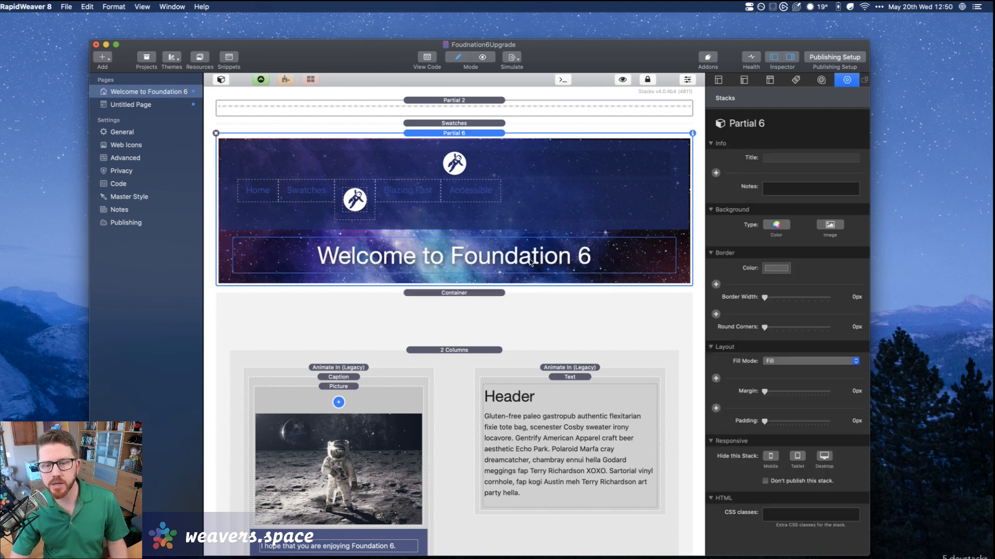
On the Untitled Page, set the Partial 6 banner title to "Hello Live Stream".
left_click(143, 103)
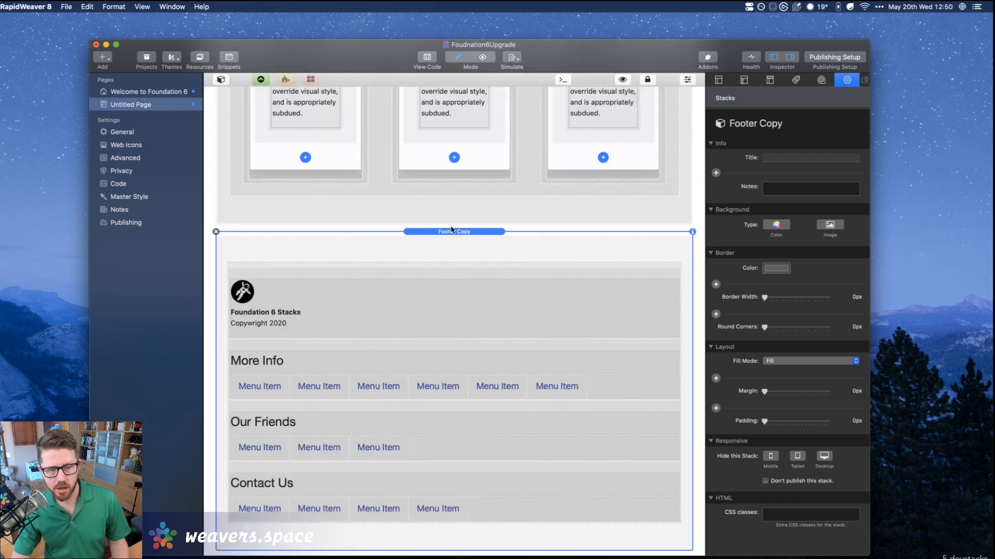
scroll(451, 229, "up", 5)
scroll(451, 226, "down", 5)
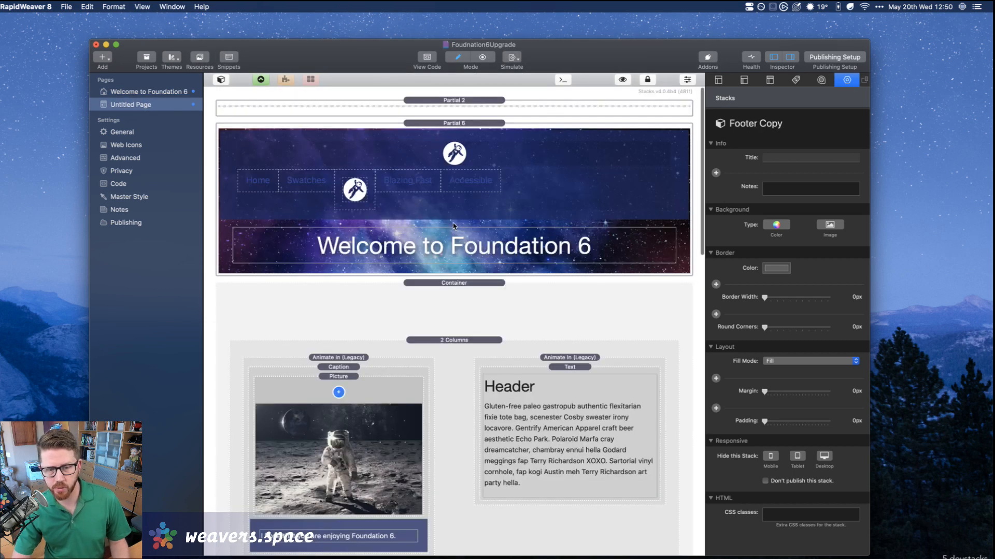
scroll(472, 255, "up", 6)
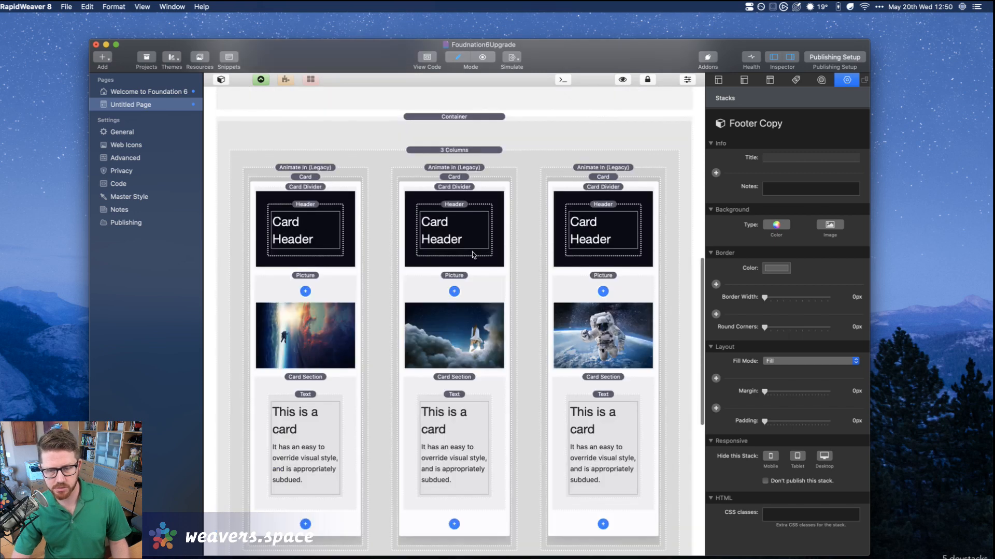
left_click(472, 252)
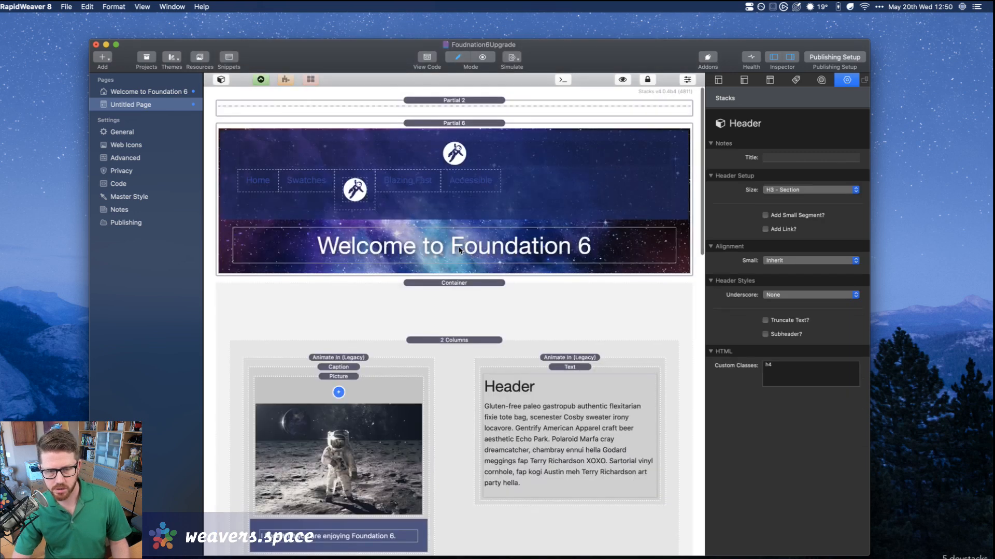
double_click(461, 251)
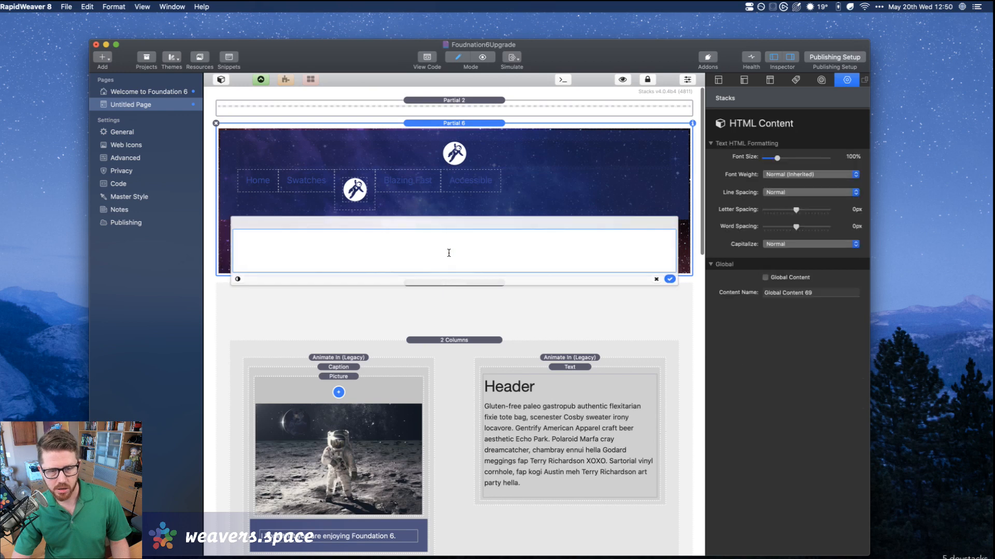
triple_click(429, 244)
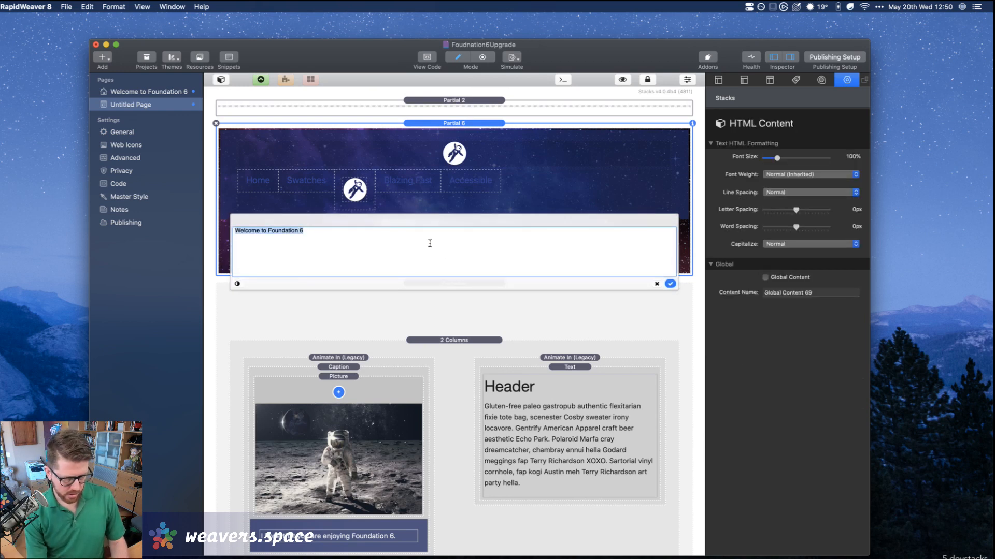
type("TH")
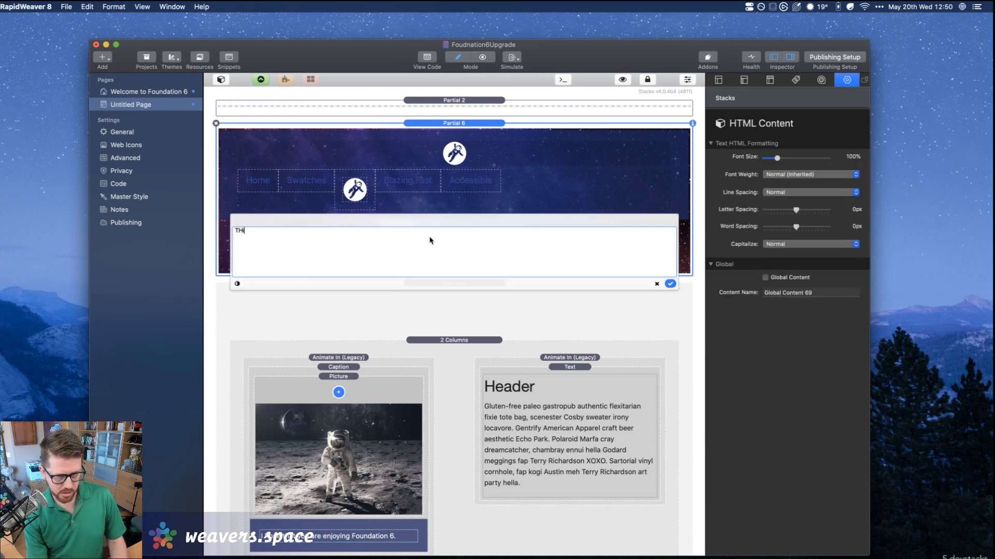
key("BackSpace")
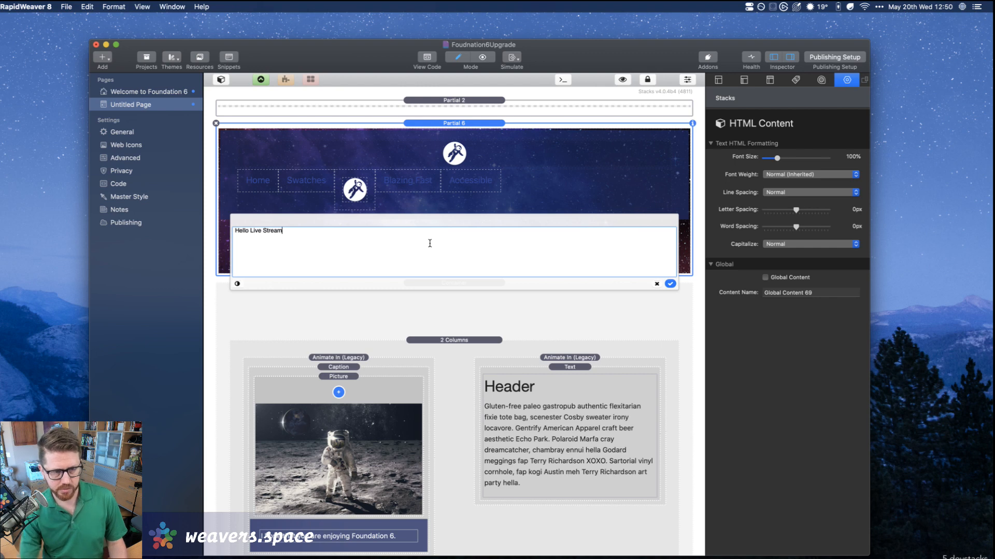
left_click(670, 284)
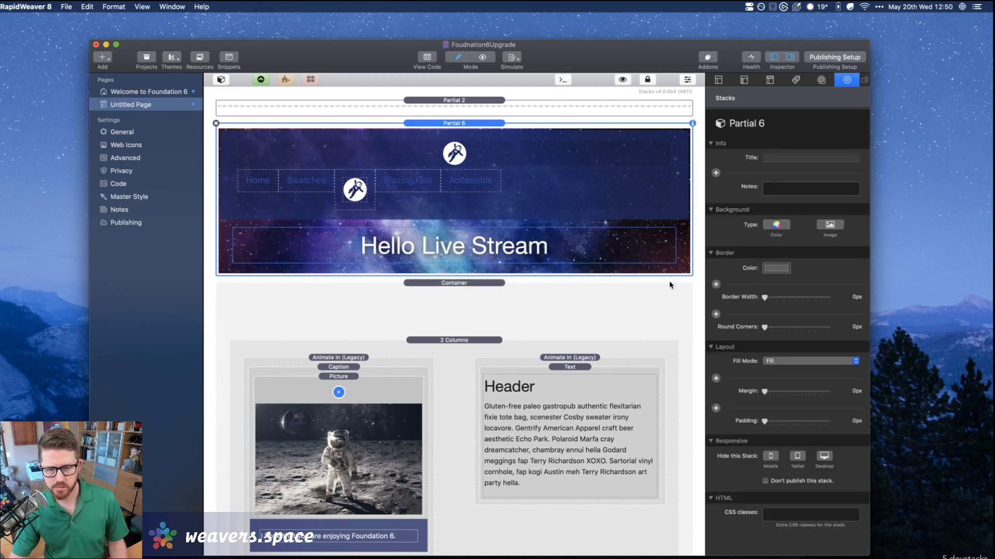
Preview the banner titles on the Untitled Page and the Welcome to Foundation 6 page, and leave the preview.
key("super+r")
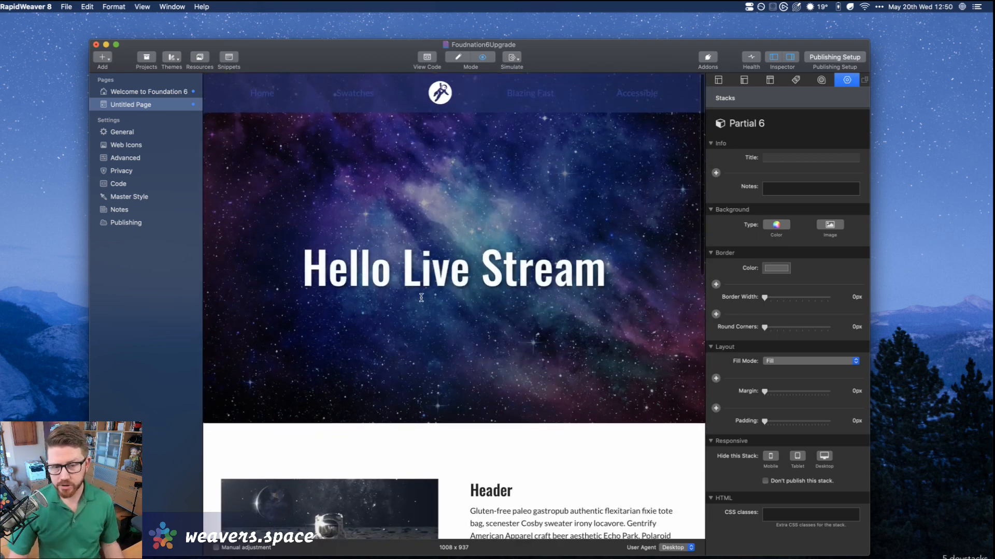
left_click(132, 91)
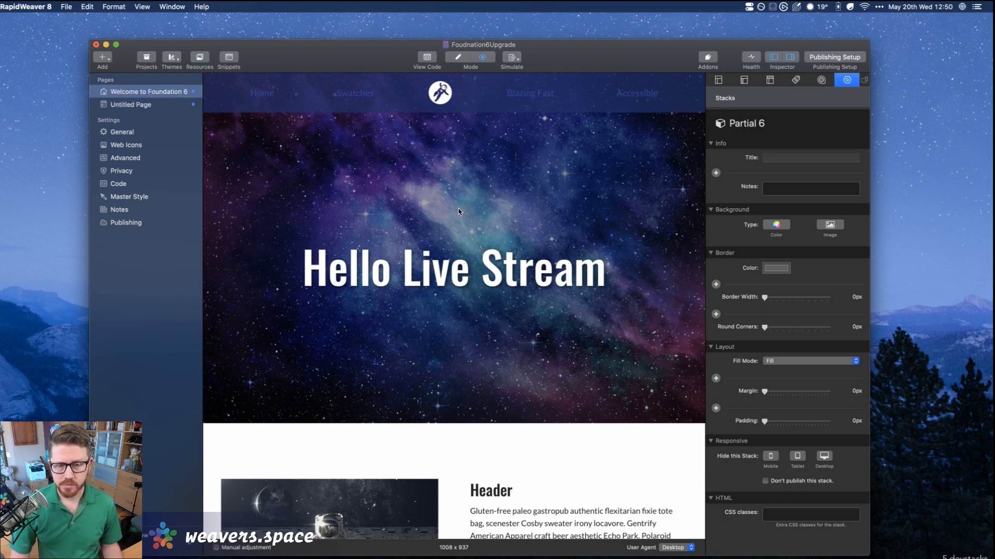
scroll(457, 211, "down", 15)
scroll(458, 211, "up", 15)
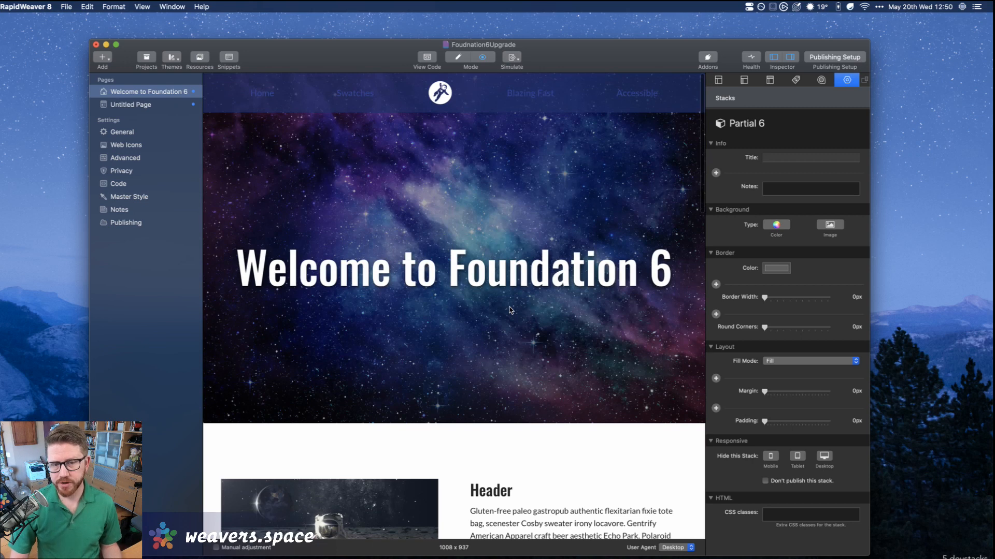
key("super+r")
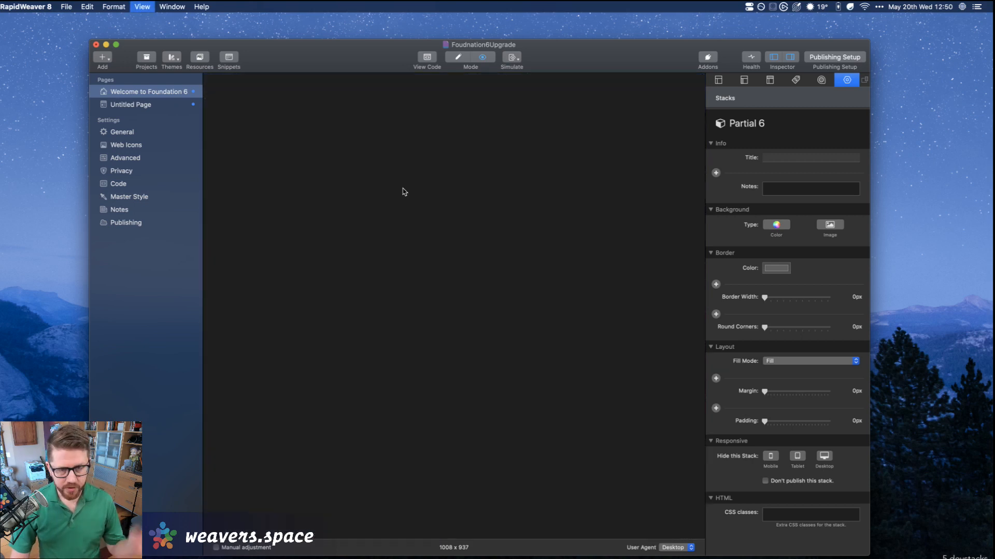